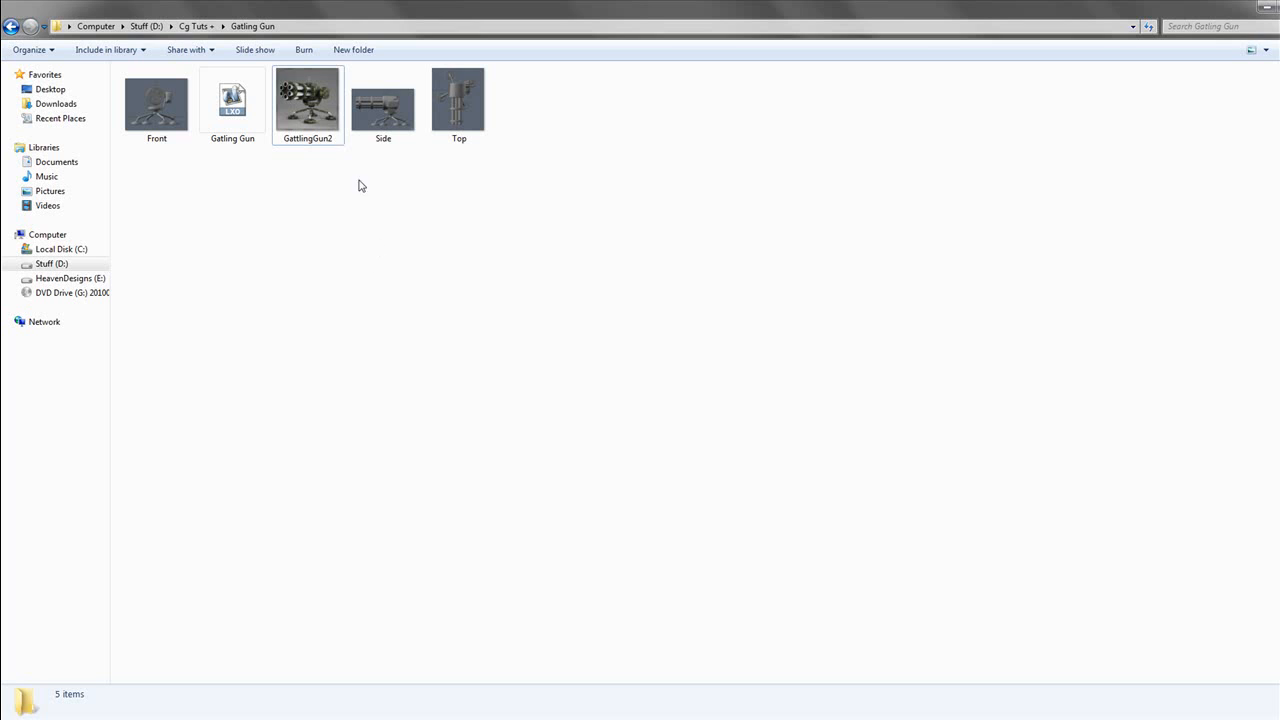
# Open the GattlingGun2 reference image to examine the finished gun's overall design, and close it.
pyautogui.moveTo(329, 142)
pyautogui.doubleClick(331, 138)
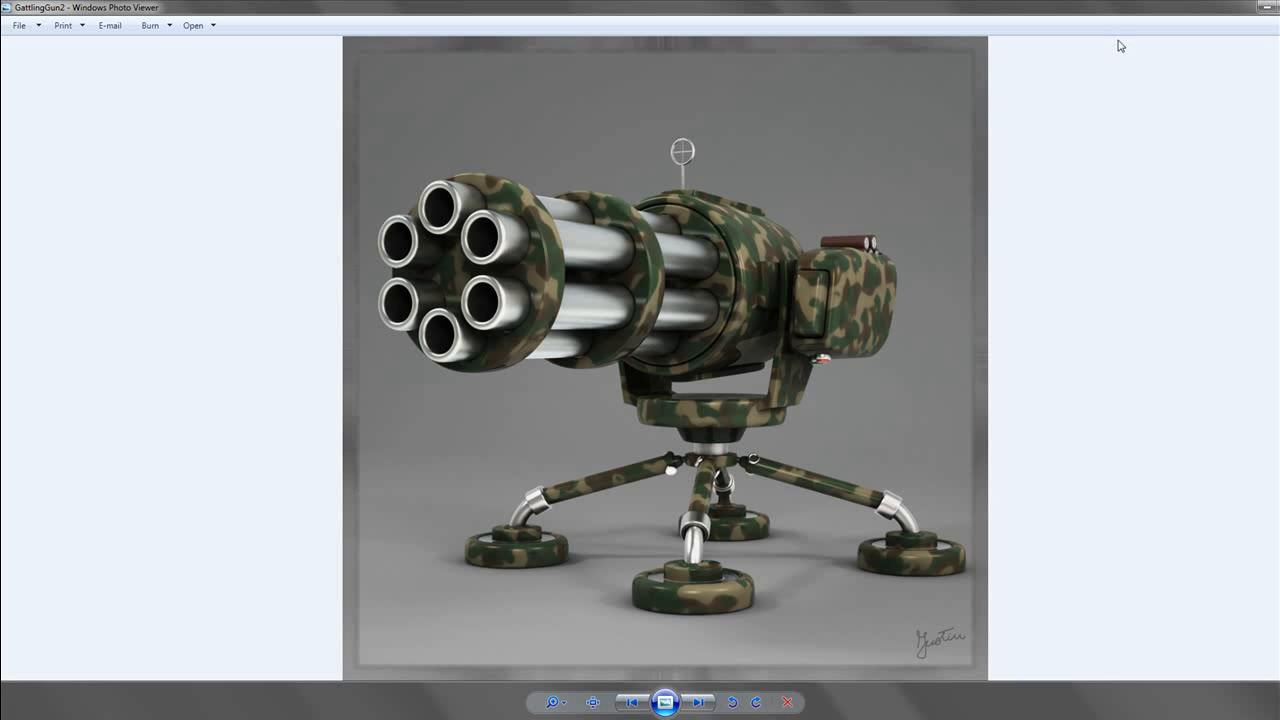
pyautogui.click(1278, 7)
pyautogui.moveTo(1098, 66)
pyautogui.mouseDown()
pyautogui.moveTo(1174, 82)
pyautogui.moveTo(1104, 60)
pyautogui.mouseUp()
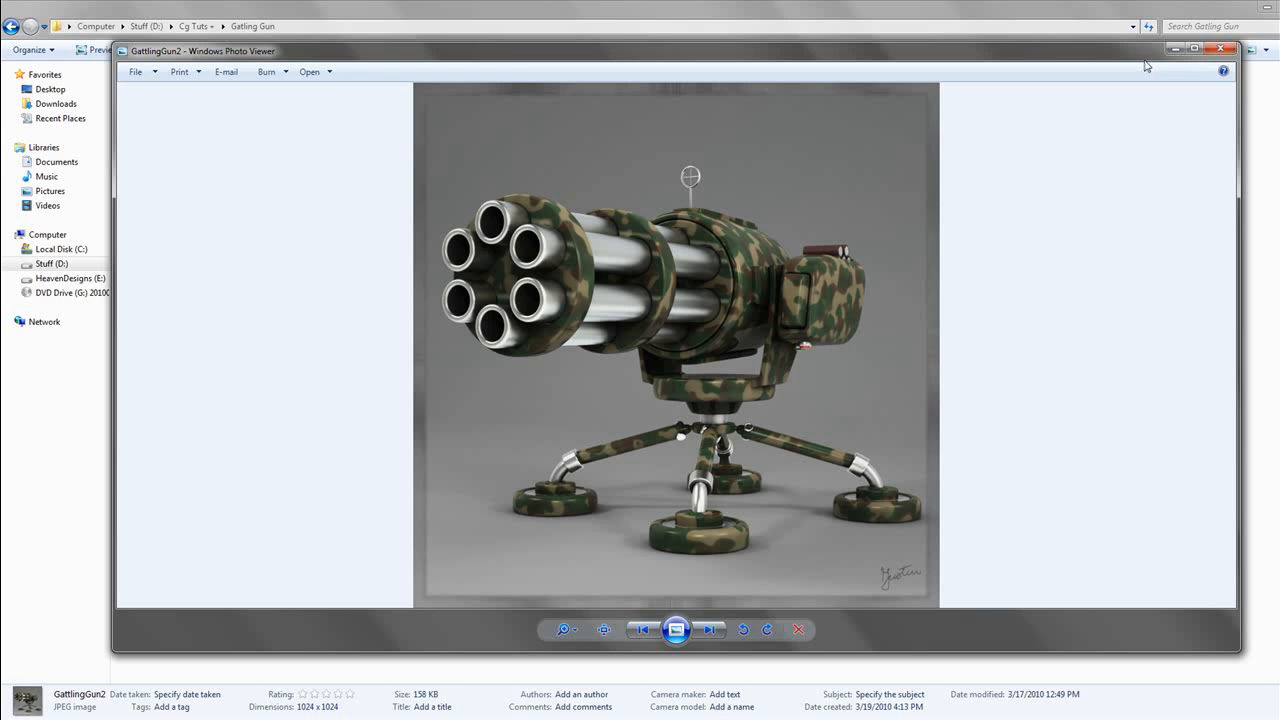
pyautogui.click(1220, 49)
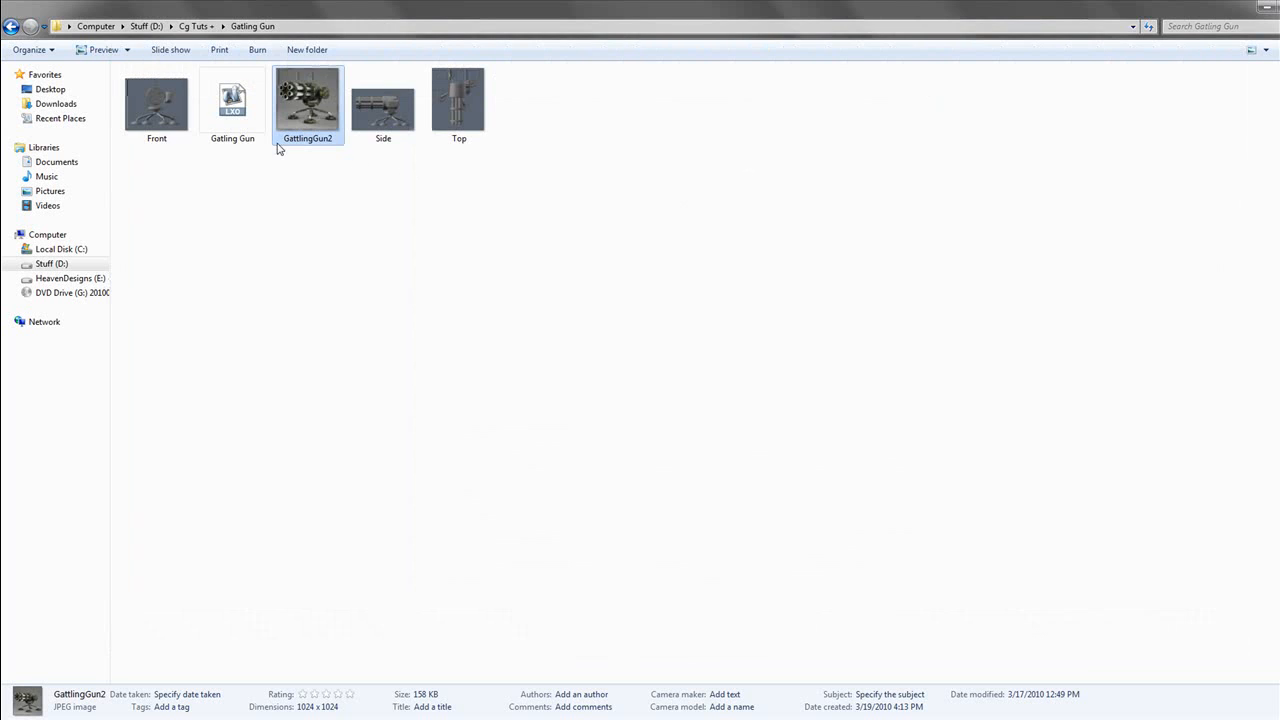
# Look through the Front, Side and Top reference images of the gun, and review the Front one again.
pyautogui.doubleClick(162, 129)
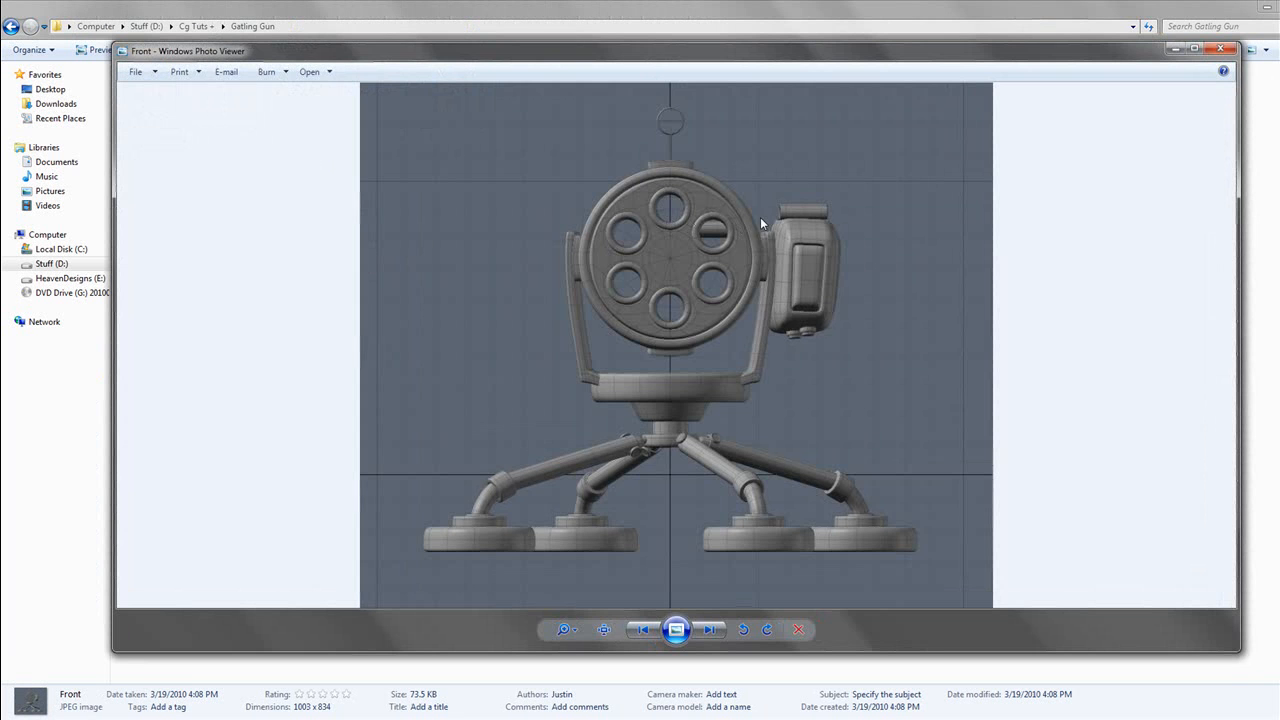
pyautogui.click(1220, 49)
pyautogui.doubleClick(384, 108)
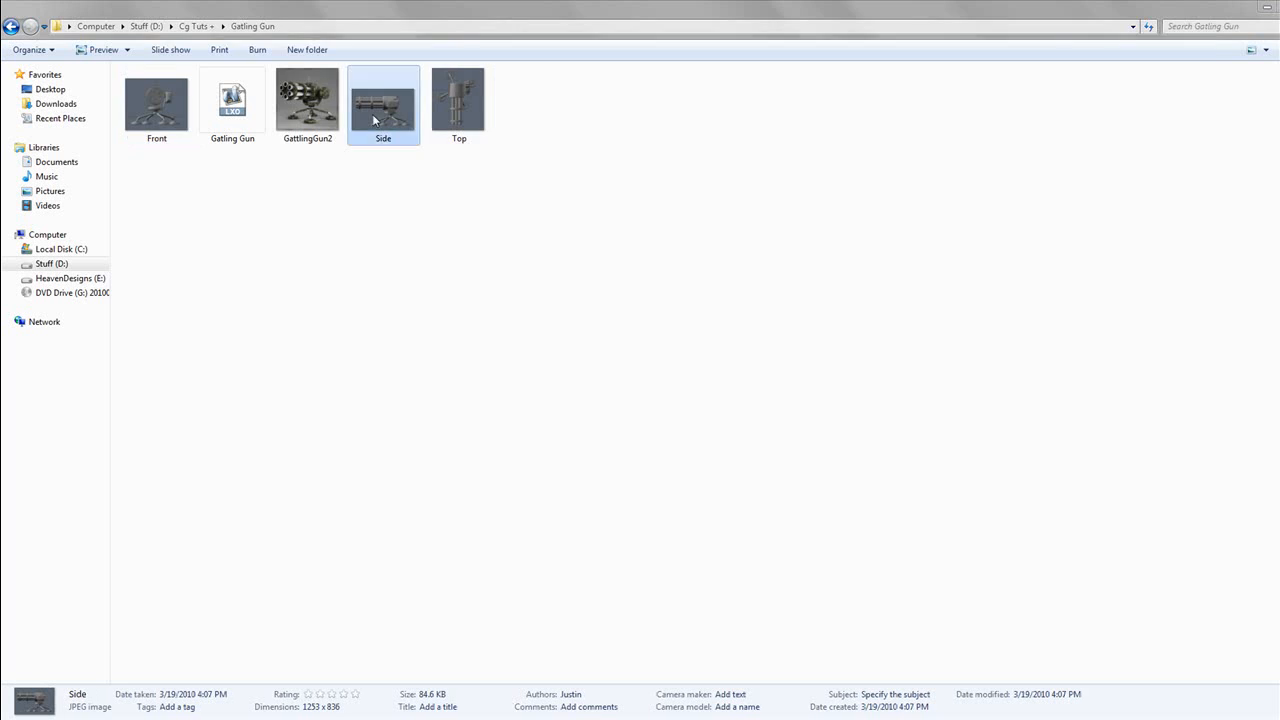
pyautogui.click(1220, 49)
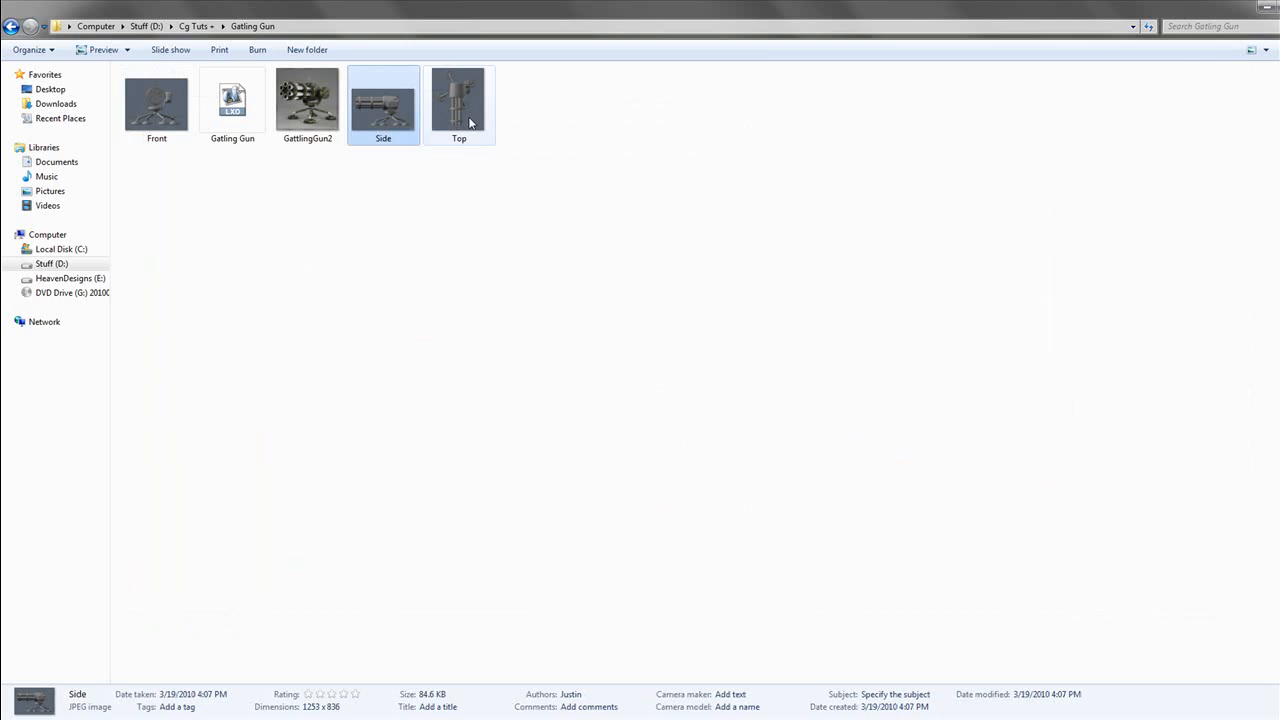
pyautogui.doubleClick(458, 108)
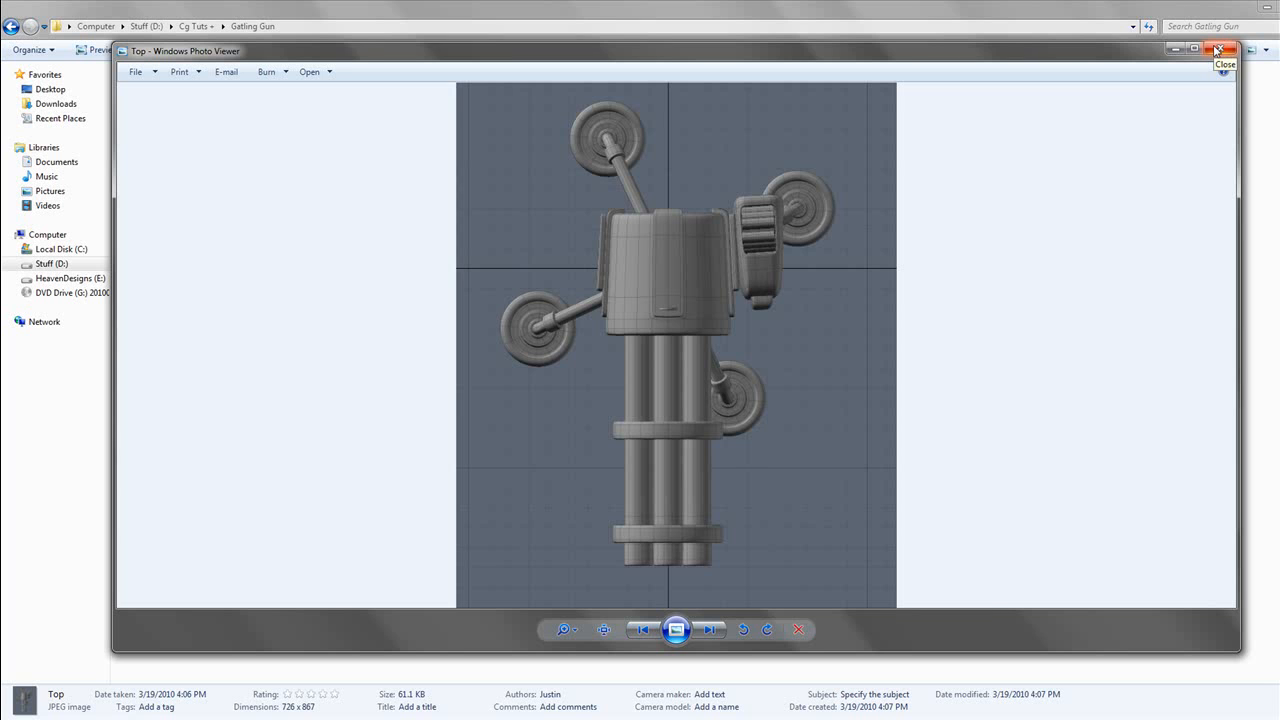
pyautogui.click(1218, 50)
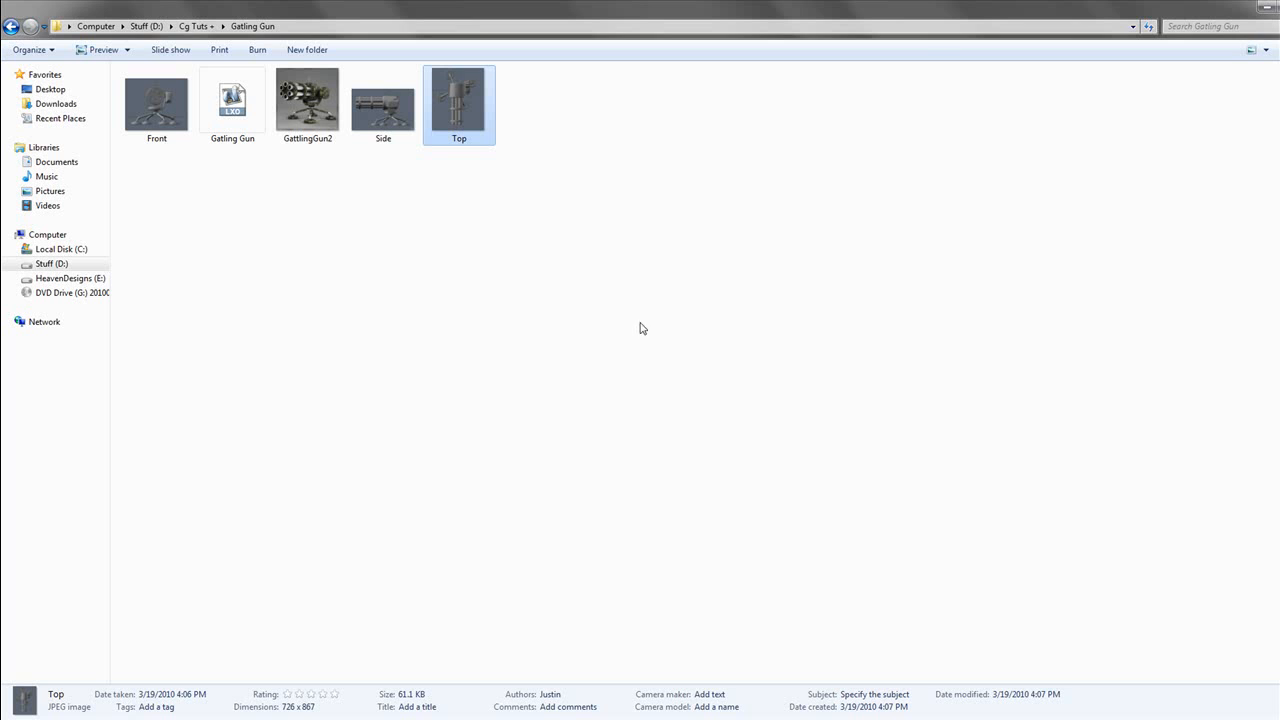
pyautogui.doubleClick(162, 138)
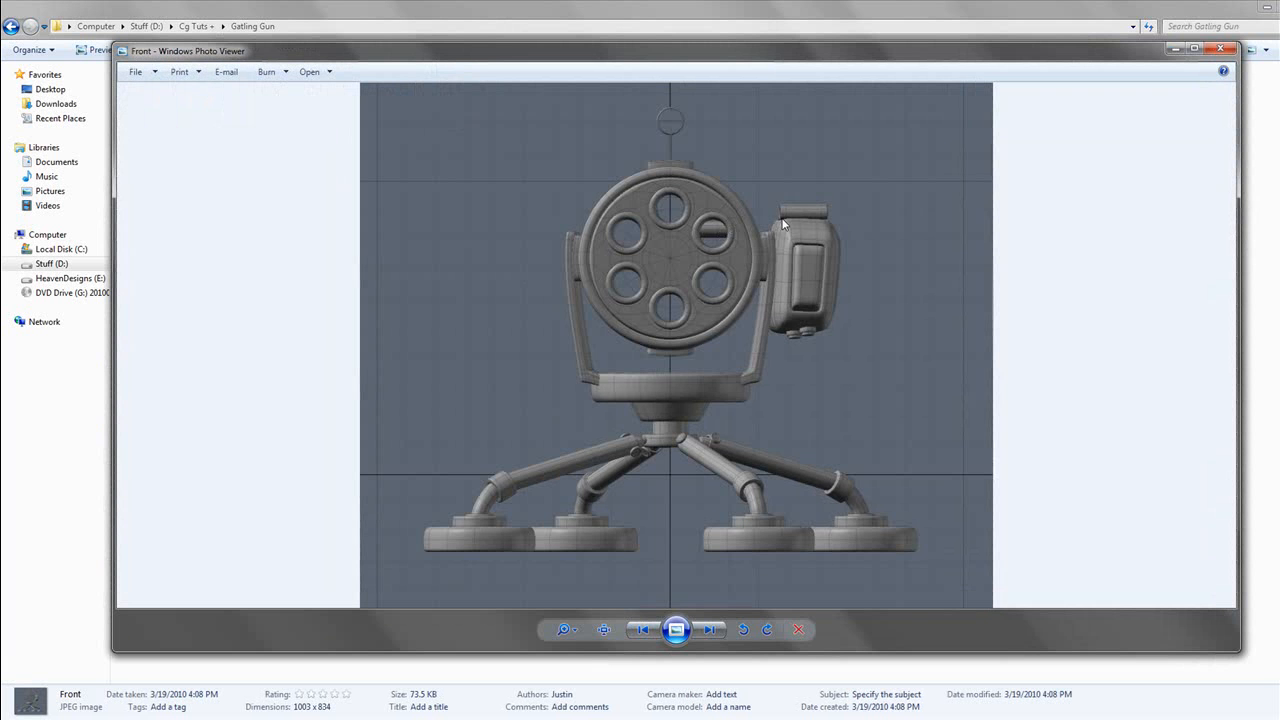
pyautogui.moveTo(779, 65); pyautogui.dragTo(770, 73)
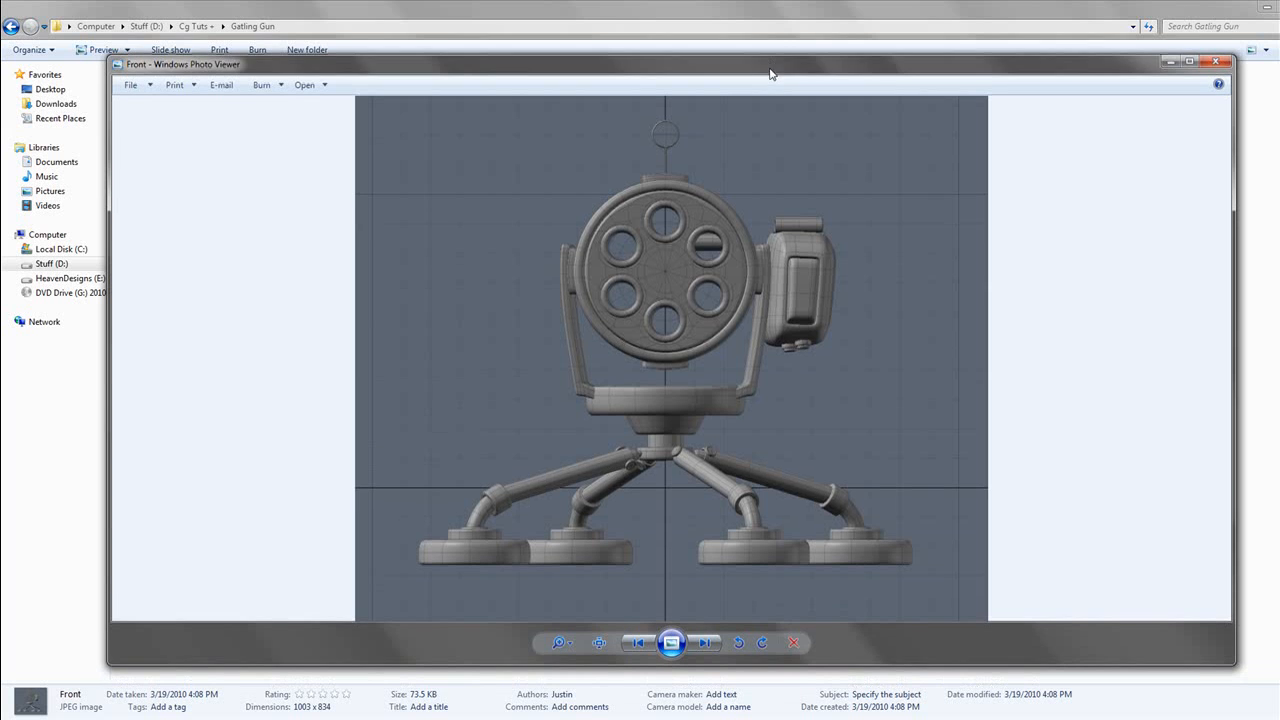
pyautogui.click(1216, 66)
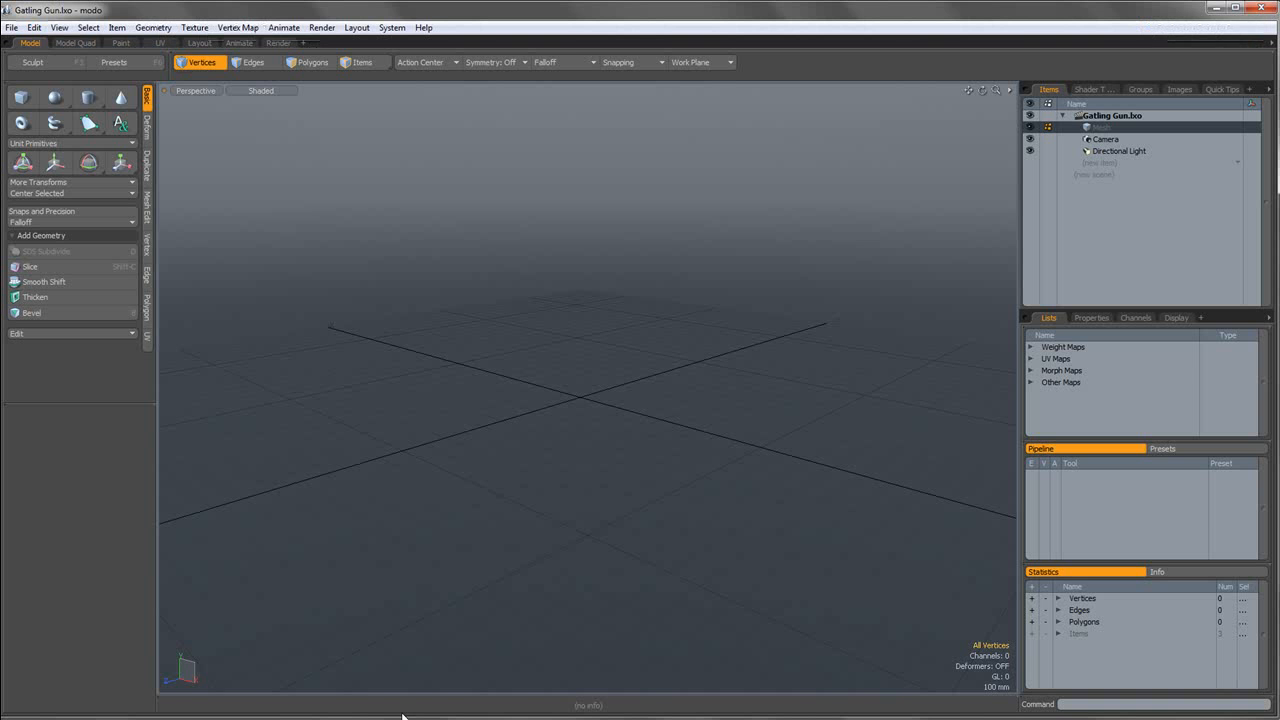
# Switch to modo and add a backdrop item to the Gatling Gun scene.
pyautogui.keyDown('alt'); pyautogui.moveTo(614, 329); pyautogui.dragTo(625, 378); pyautogui.keyUp('alt')
pyautogui.scroll(2, 670, 381)
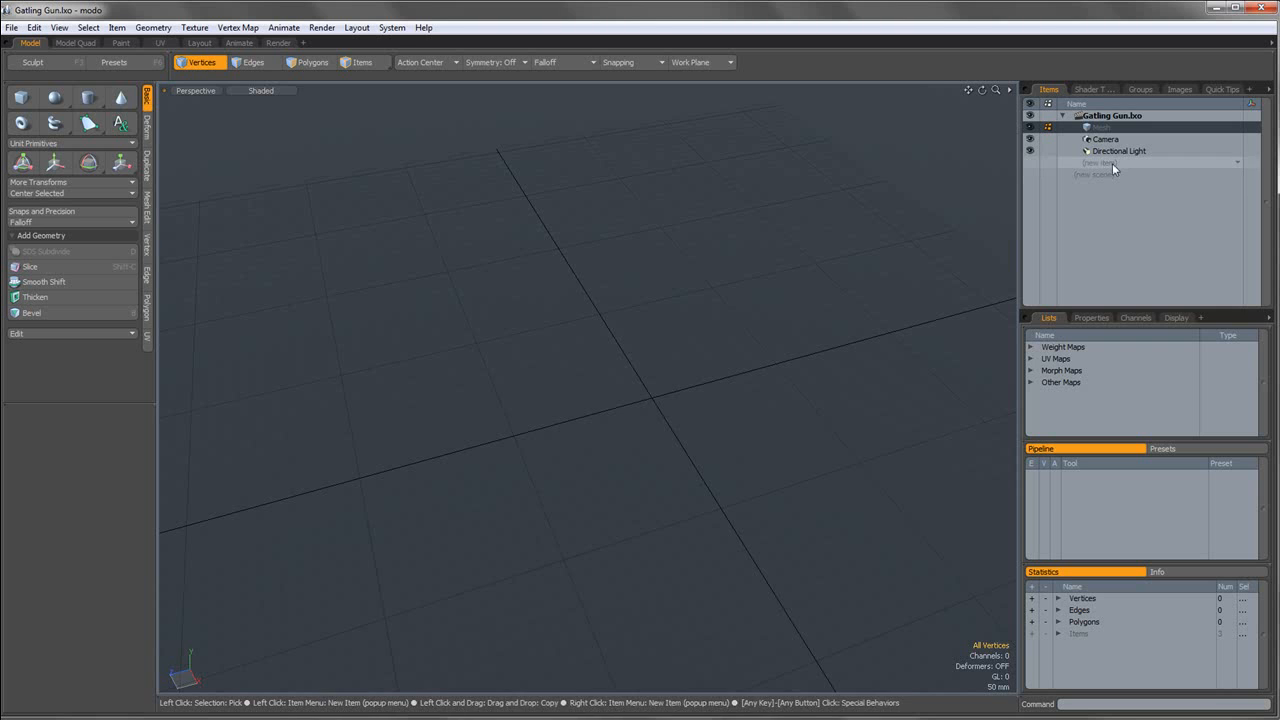
pyautogui.keyDown('alt'); pyautogui.moveTo(548, 355); pyautogui.dragTo(649, 340); pyautogui.keyUp('alt')
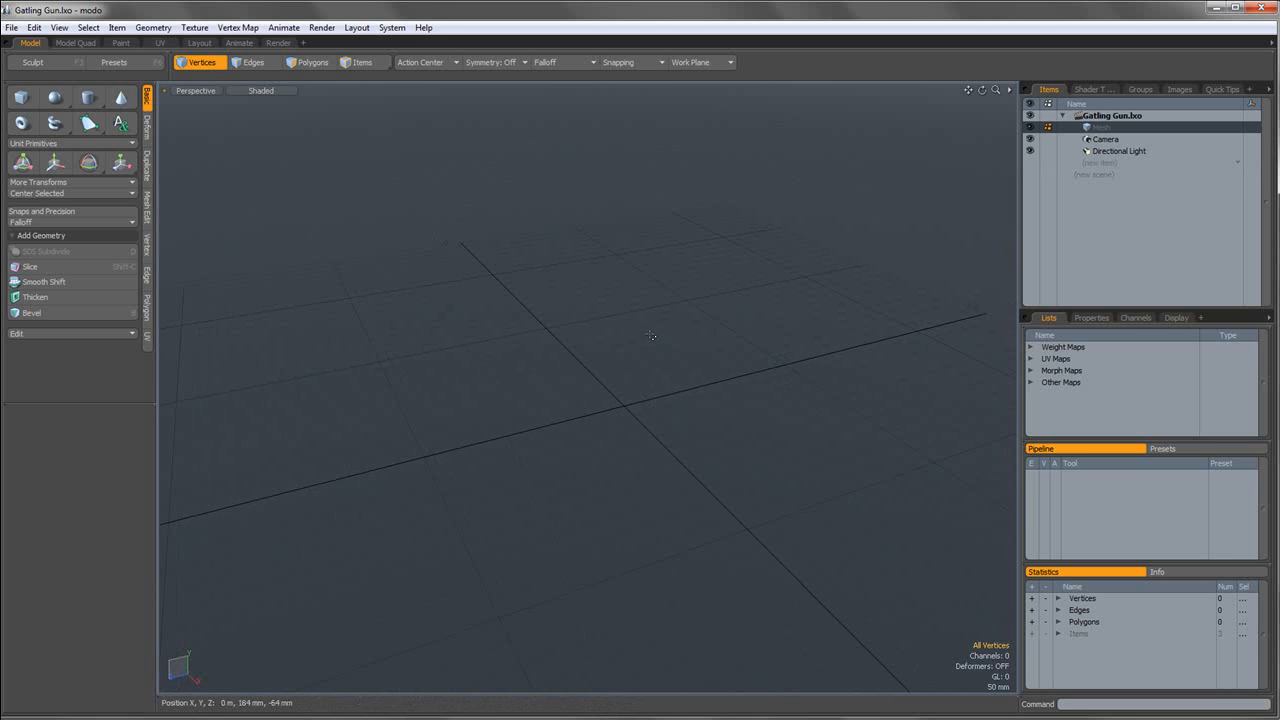
pyautogui.click(1102, 161)
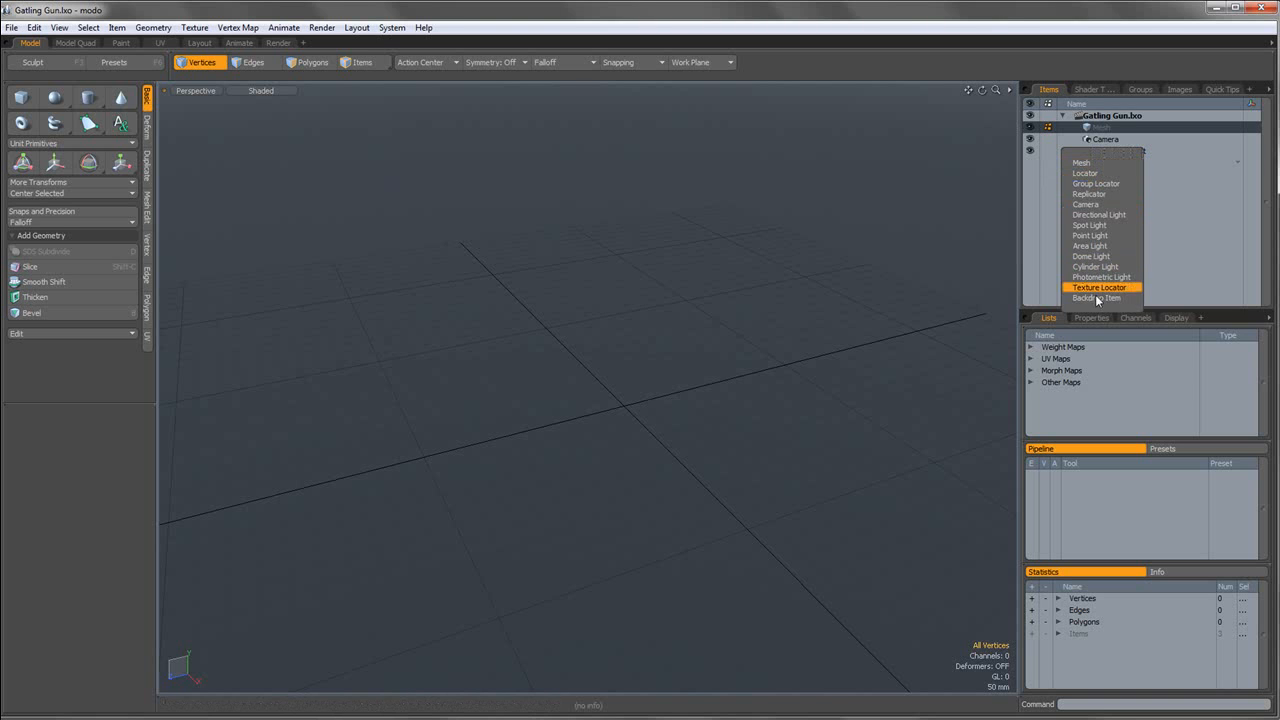
pyautogui.click(1100, 289)
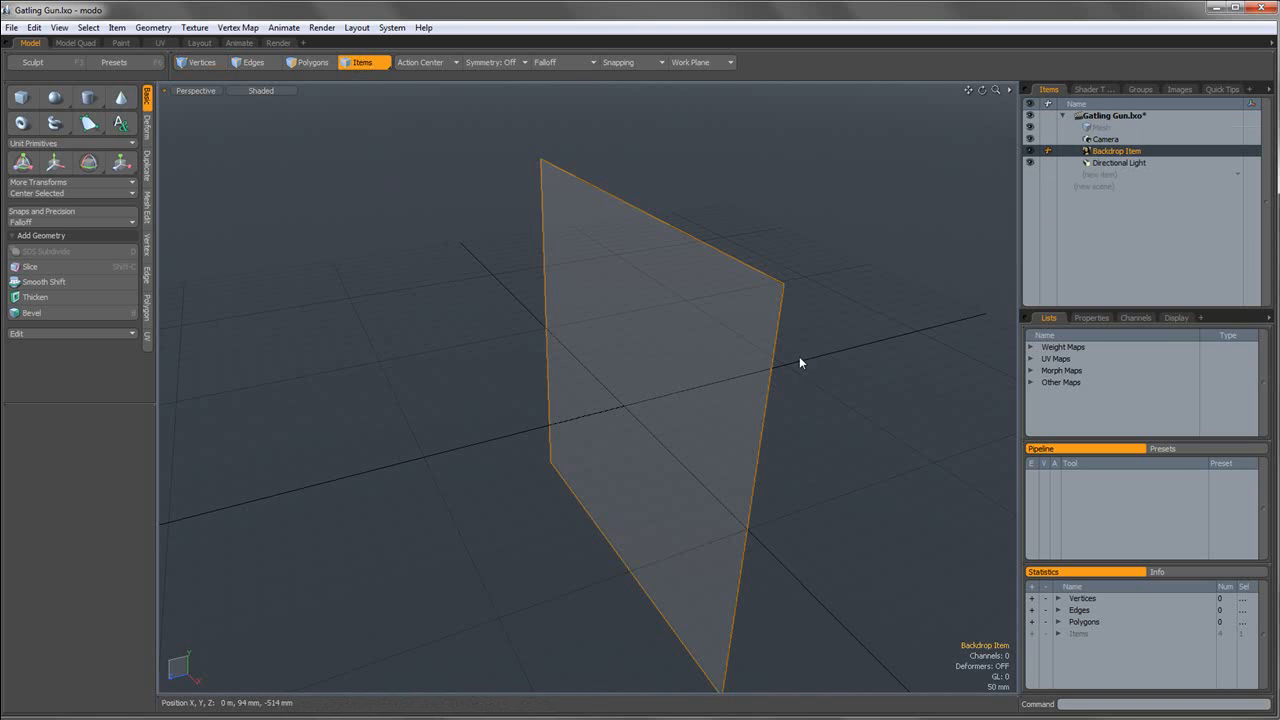
pyautogui.keyDown('alt'); pyautogui.moveTo(663, 343); pyautogui.dragTo(997, 343); pyautogui.keyUp('alt')
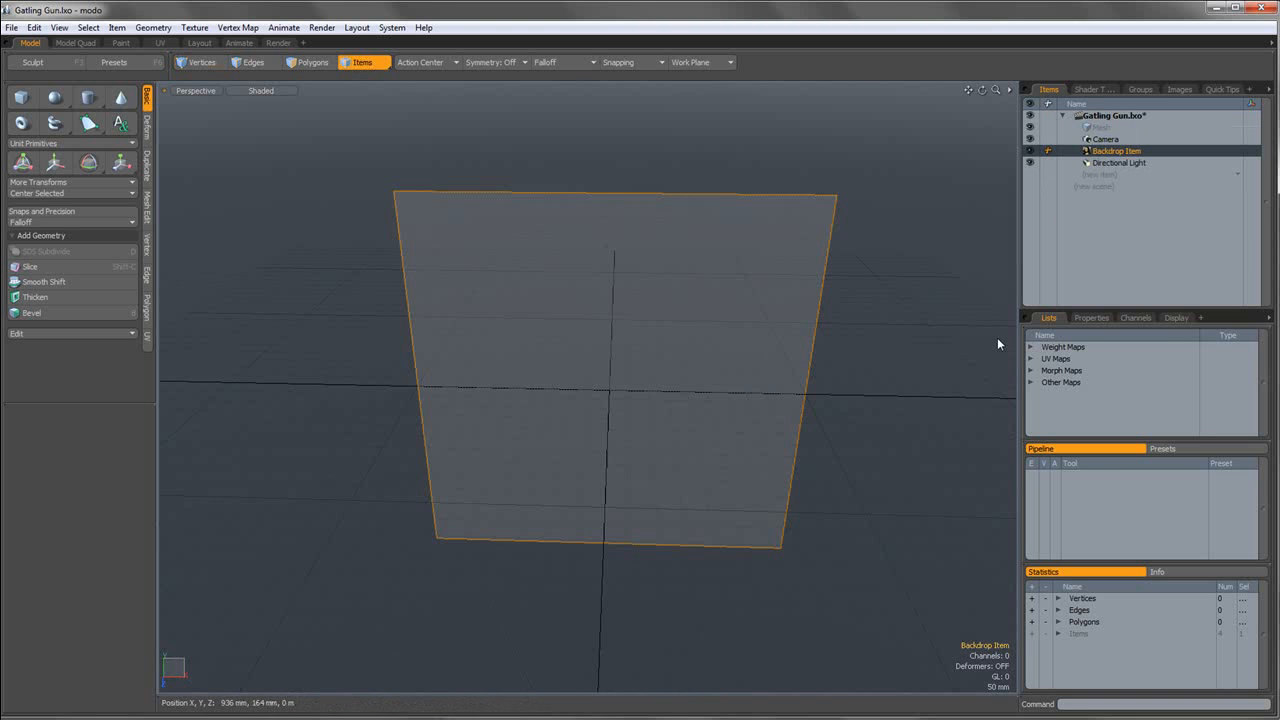
# Load the Front, Side and Top images from the Gatling Gun folder into the modo scene.
pyautogui.click(1091, 318)
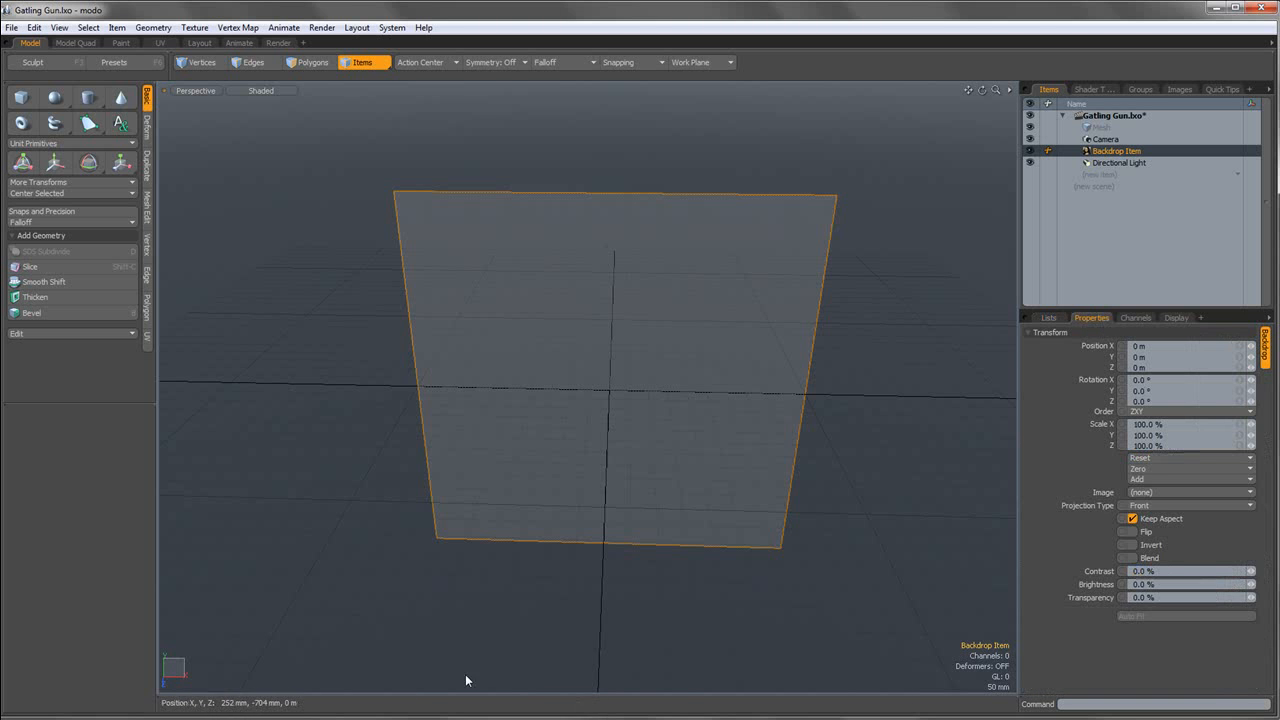
pyautogui.click(455, 718)
pyautogui.moveTo(169, 116); pyautogui.dragTo(991, 257)
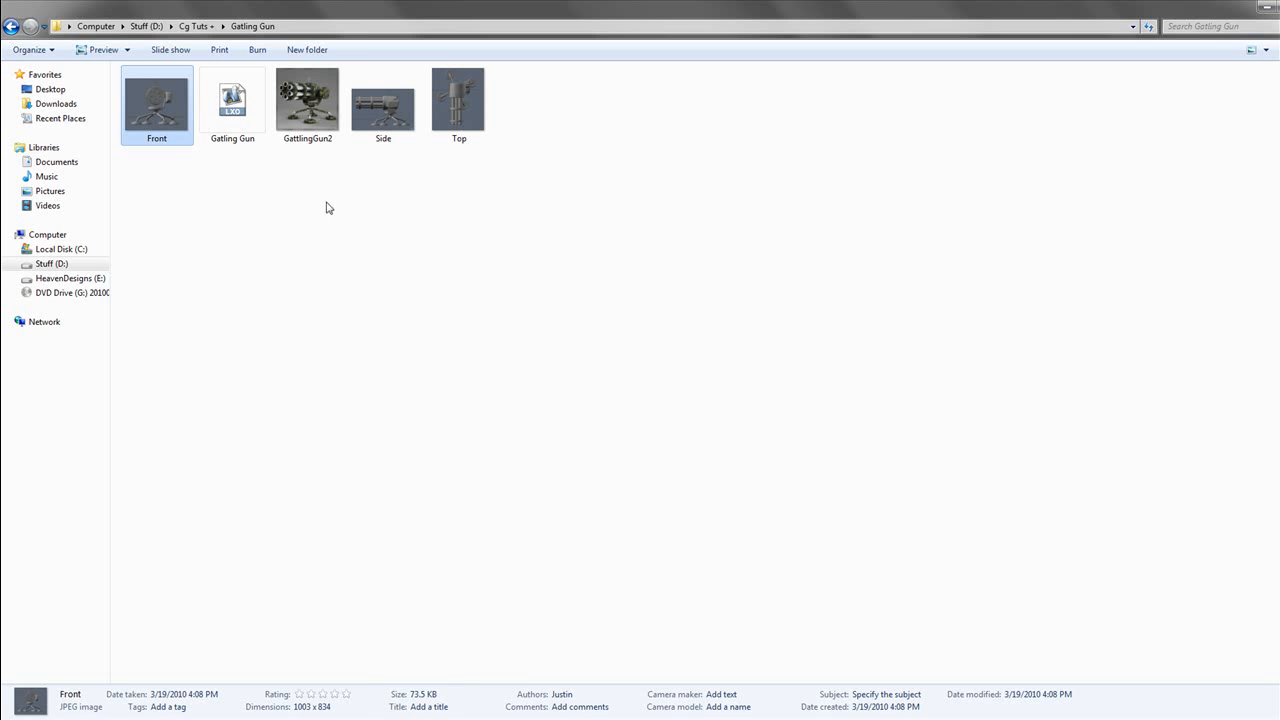
pyautogui.moveTo(383, 103); pyautogui.dragTo(1183, 45)
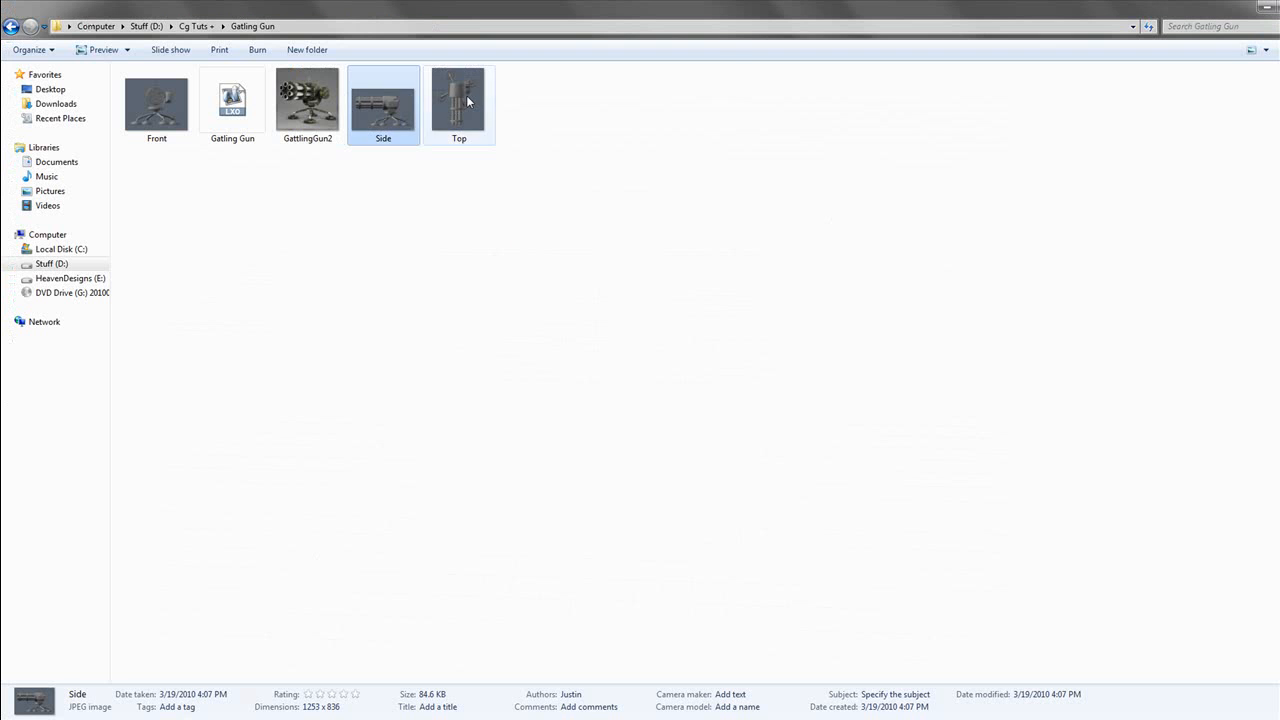
pyautogui.moveTo(466, 95); pyautogui.dragTo(1210, 43)
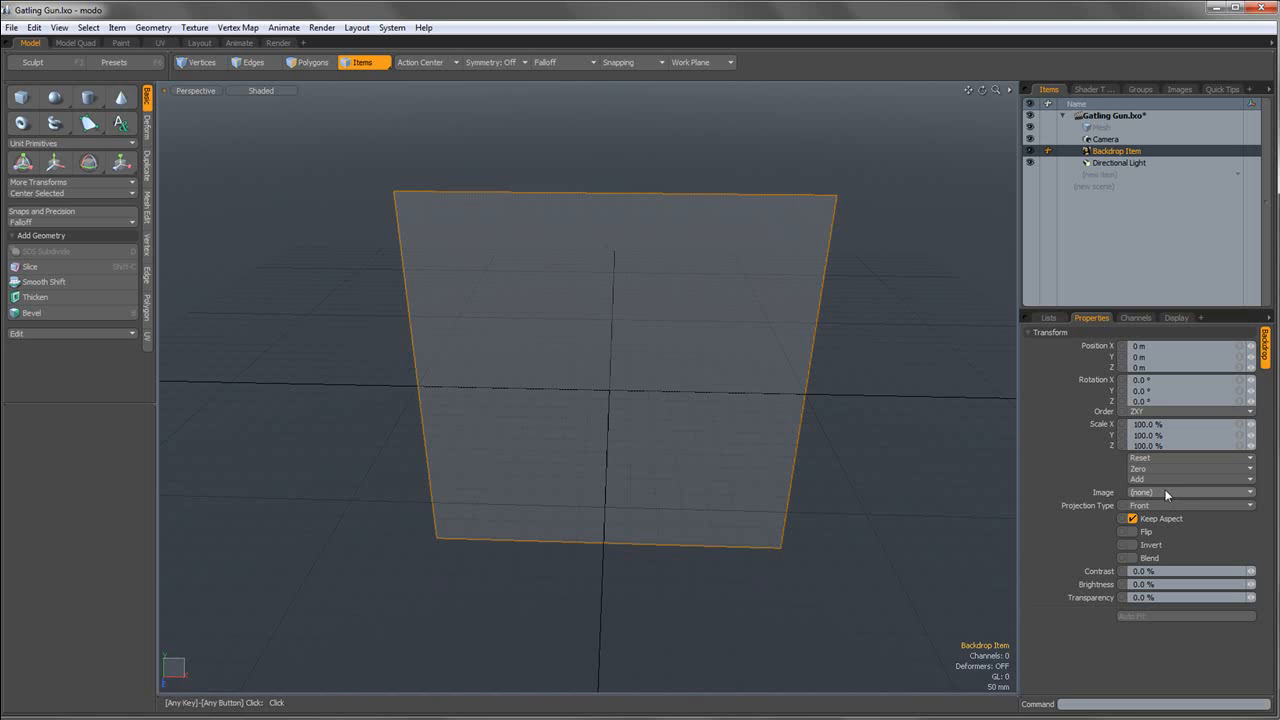
# Assign the Front image to the first backdrop item.
pyautogui.click(1172, 492)
pyautogui.click(1165, 506)
pyautogui.scroll(-10, 732, 368)
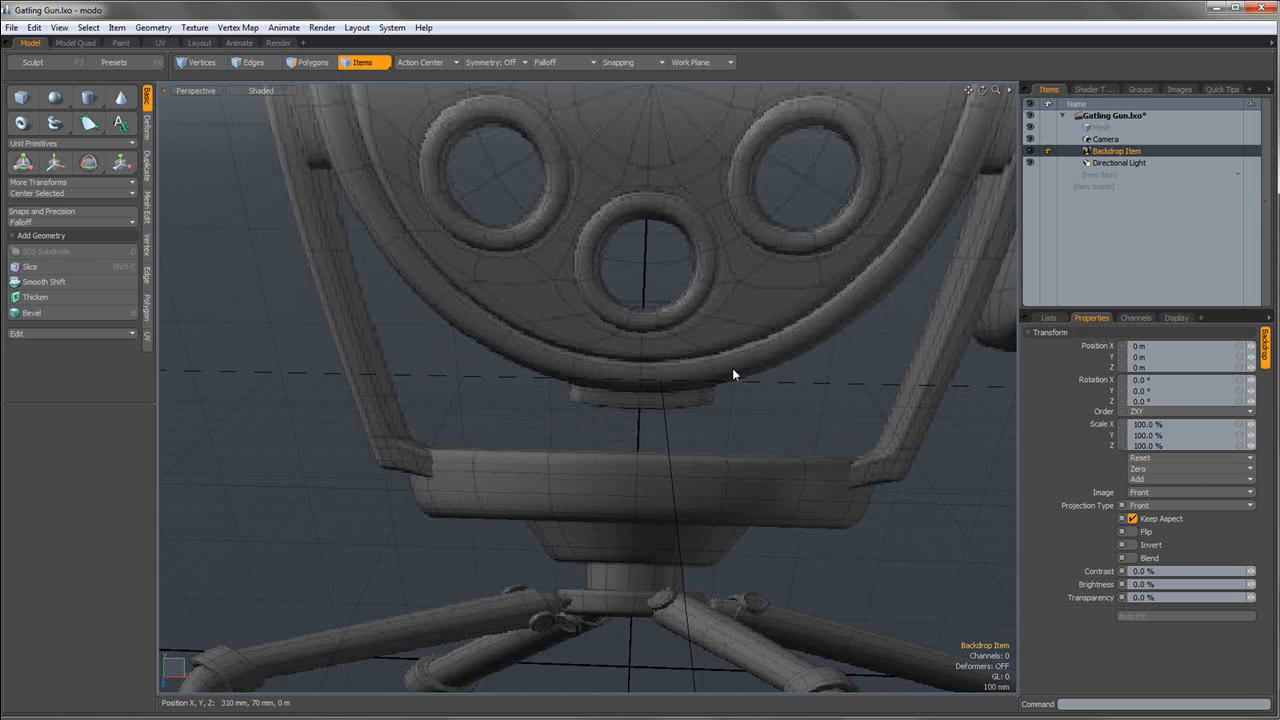
pyautogui.keyDown('alt'); pyautogui.moveTo(753, 363); pyautogui.dragTo(645, 374); pyautogui.keyUp('alt')
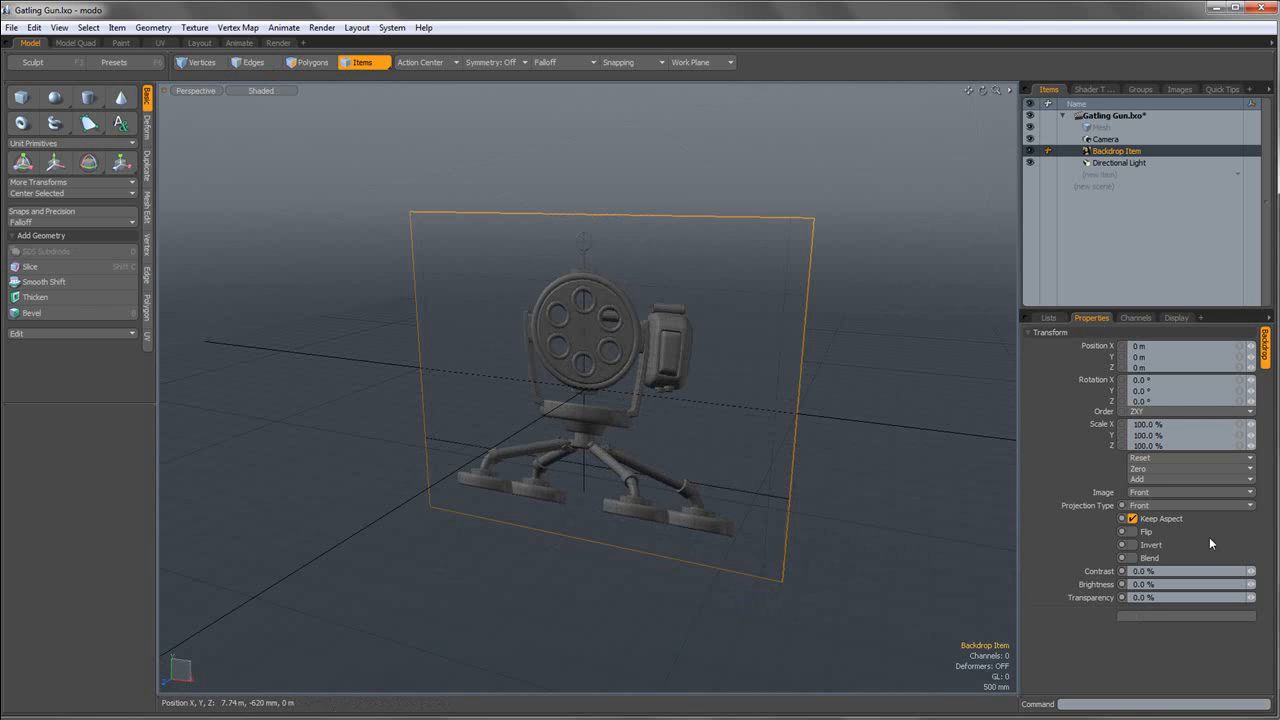
# Fade the front backdrop by setting its transparency to 25%.
pyautogui.click(1162, 596)
pyautogui.write('50')
pyautogui.press('Return')
pyautogui.keyDown('alt'); pyautogui.moveTo(726, 443); pyautogui.dragTo(1063, 579); pyautogui.keyUp('alt')
pyautogui.click(1150, 597)
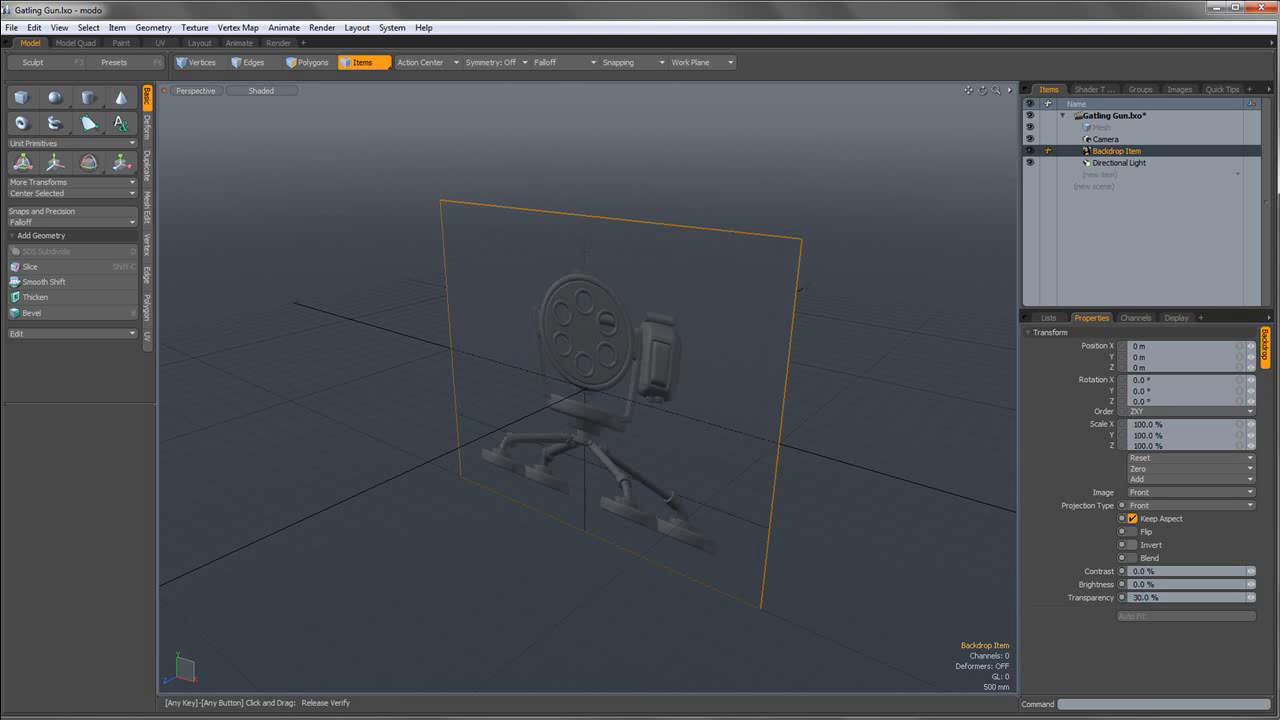
pyautogui.moveTo(1157, 598); pyautogui.dragTo(1111, 599)
pyautogui.write('25')
pyautogui.press('Return')
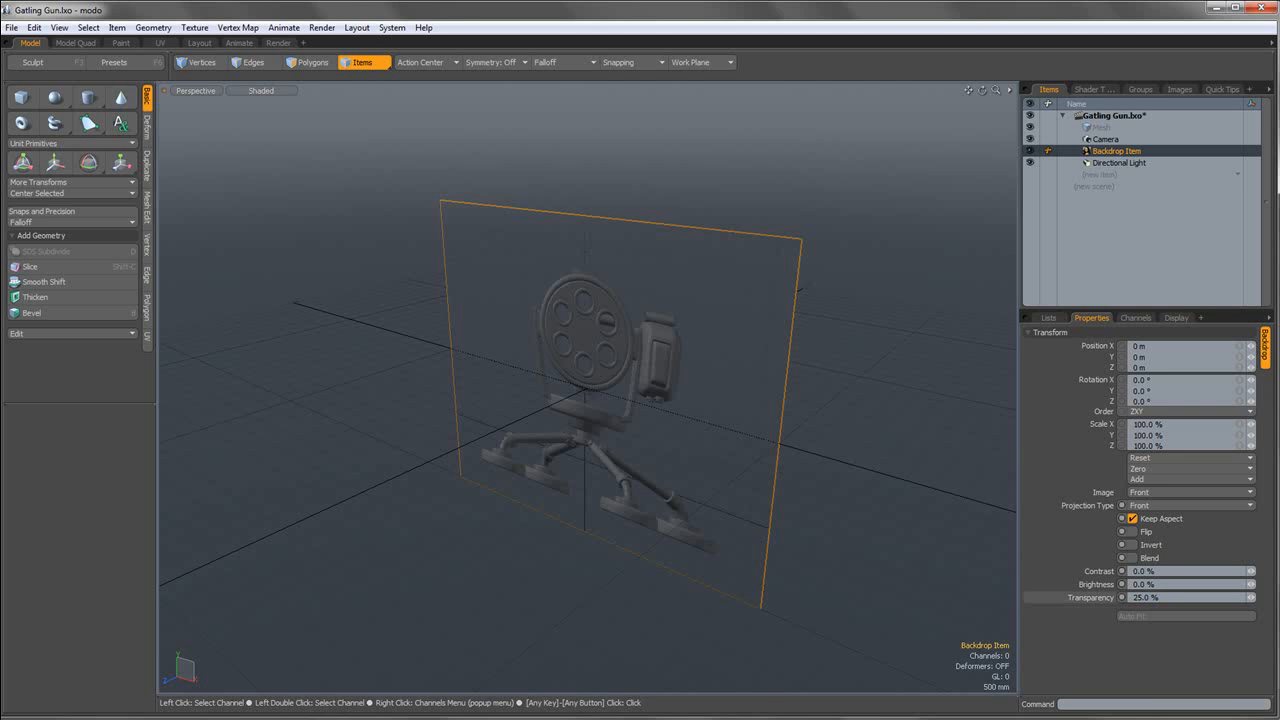
# Add a second backdrop item and set its projection type to Top.
pyautogui.click(1117, 174)
pyautogui.click(1118, 187)
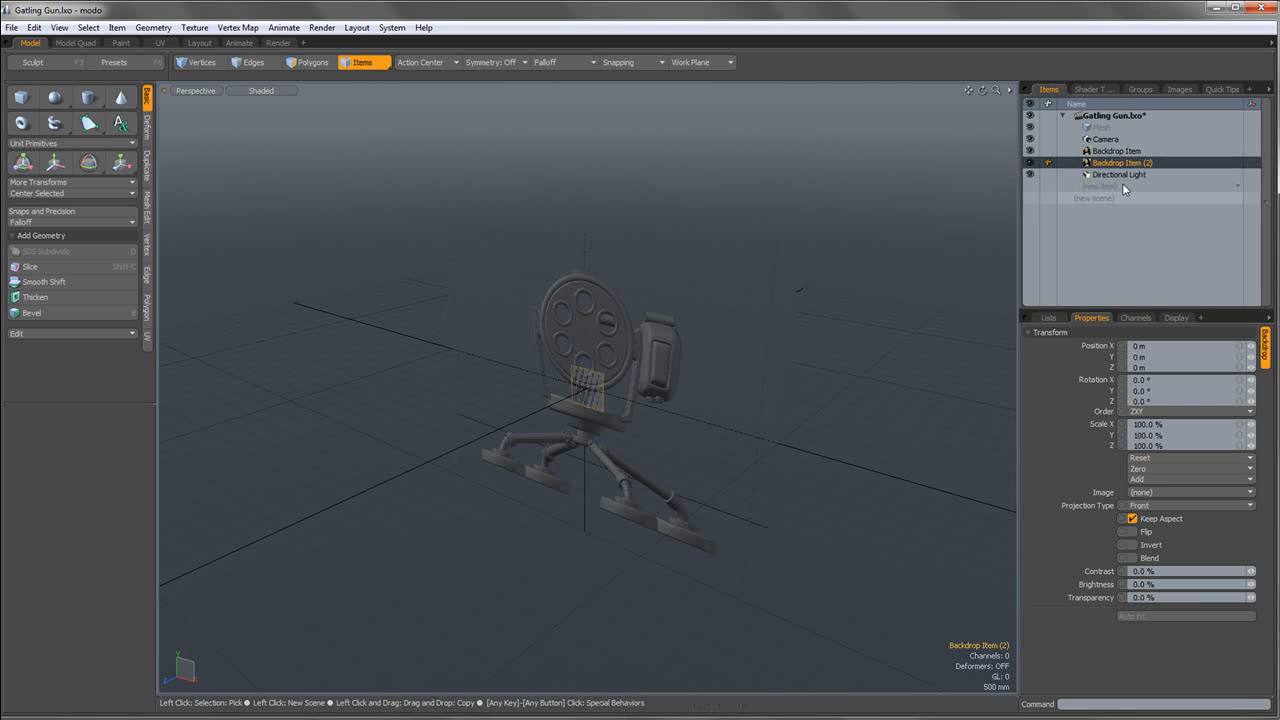
pyautogui.click(1152, 506)
pyautogui.click(1154, 478)
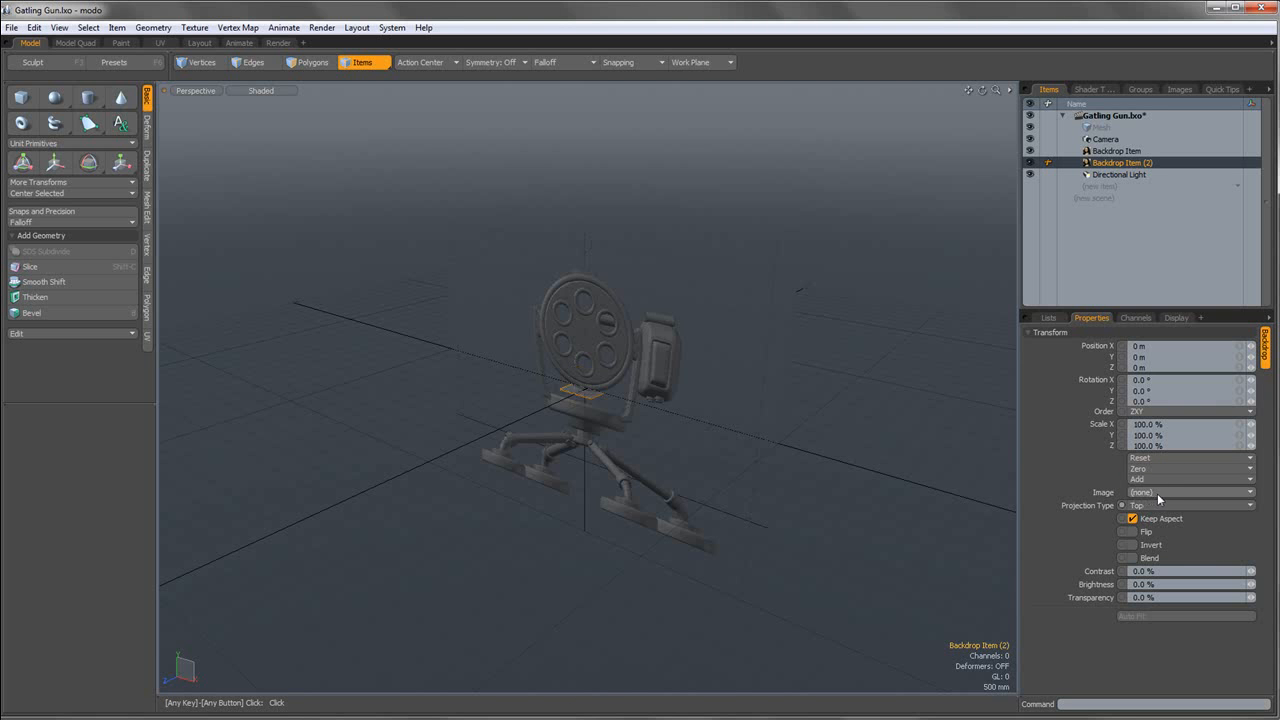
# Assign the Top image to the second backdrop and set its transparency to 25%.
pyautogui.click(1157, 493)
pyautogui.click(1145, 525)
pyautogui.keyDown('alt'); pyautogui.moveTo(817, 346); pyautogui.dragTo(815, 364); pyautogui.keyUp('alt')
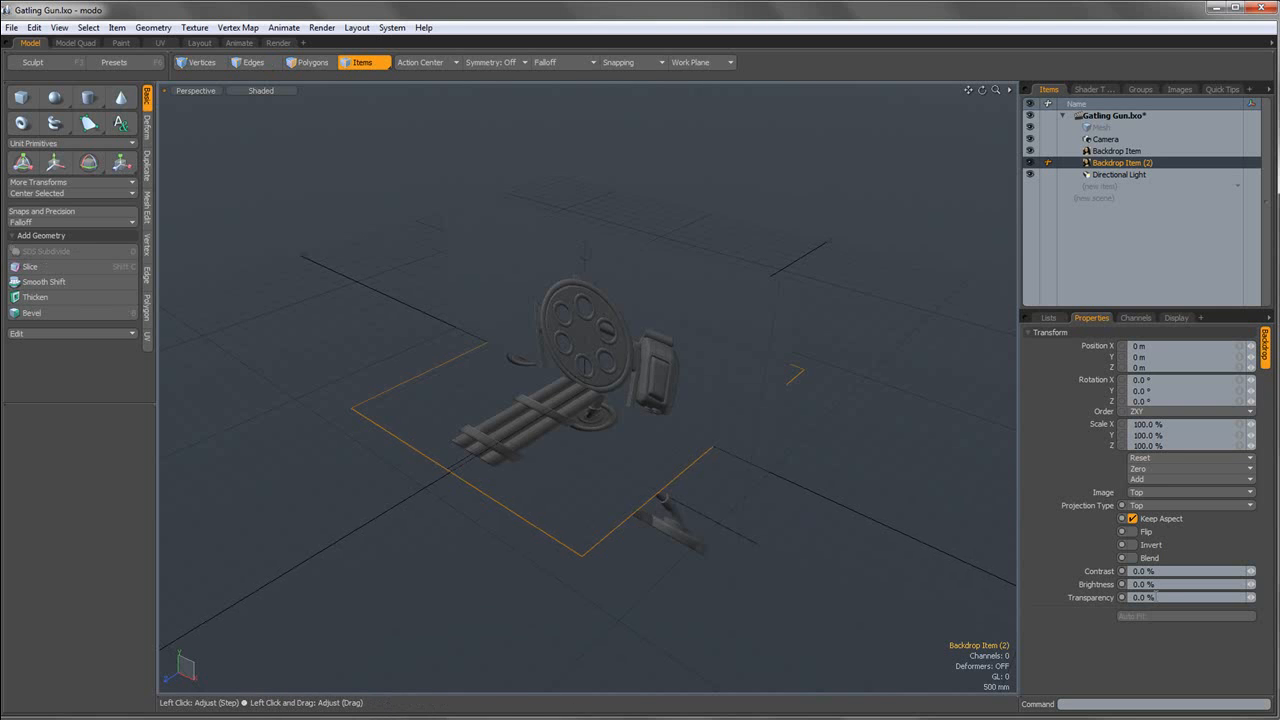
pyautogui.write('25')
pyautogui.press('Return')
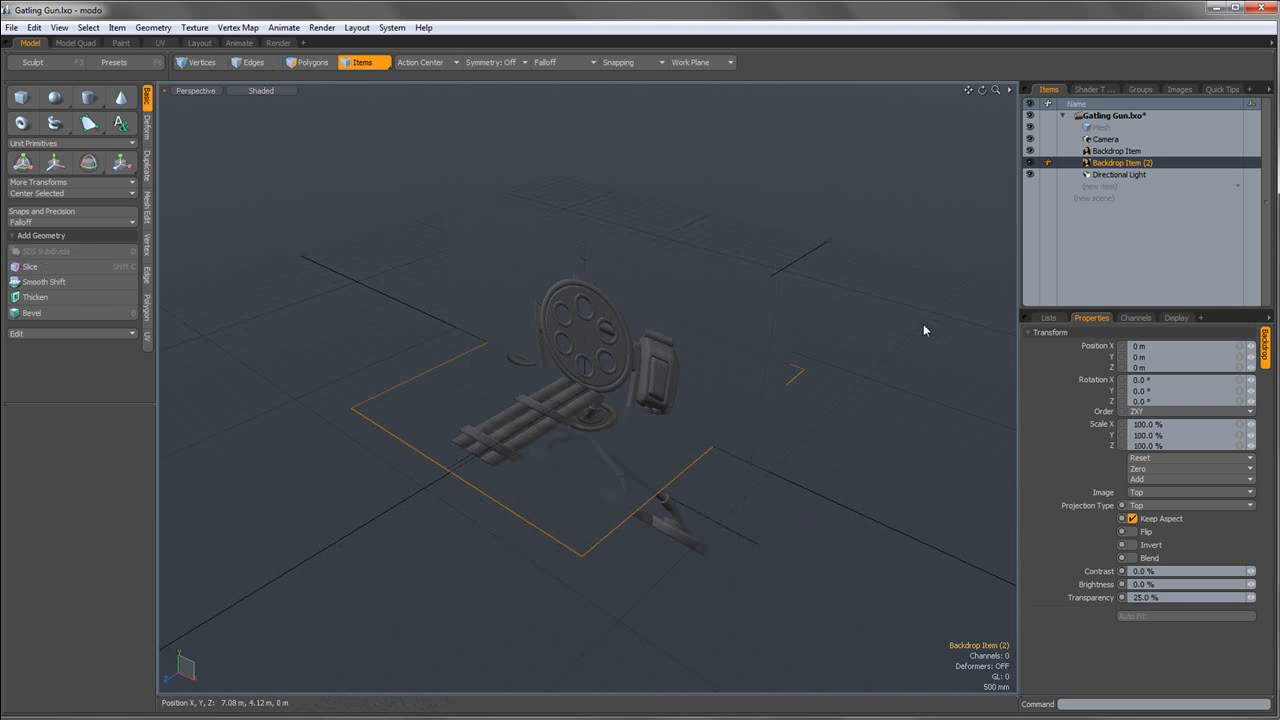
# Add a third backdrop item with the Right projection type and the Side image.
pyautogui.click(1132, 186)
pyautogui.click(1128, 302)
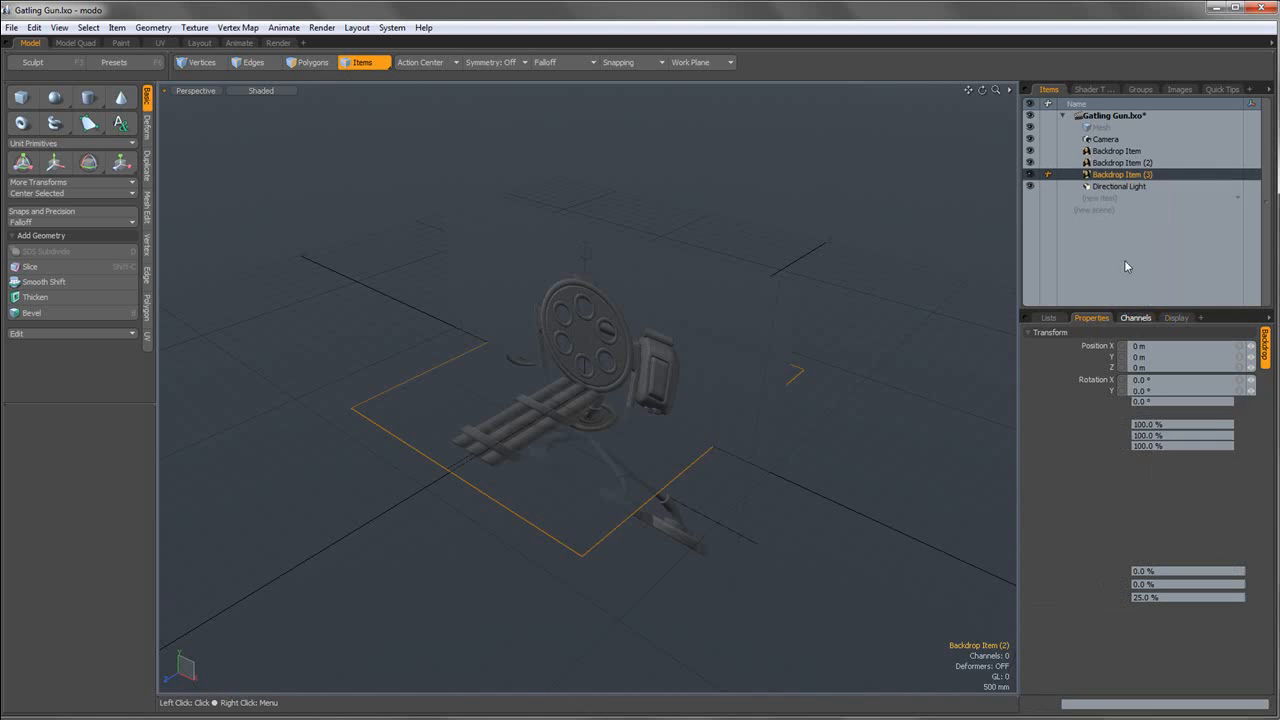
pyautogui.click(1150, 507)
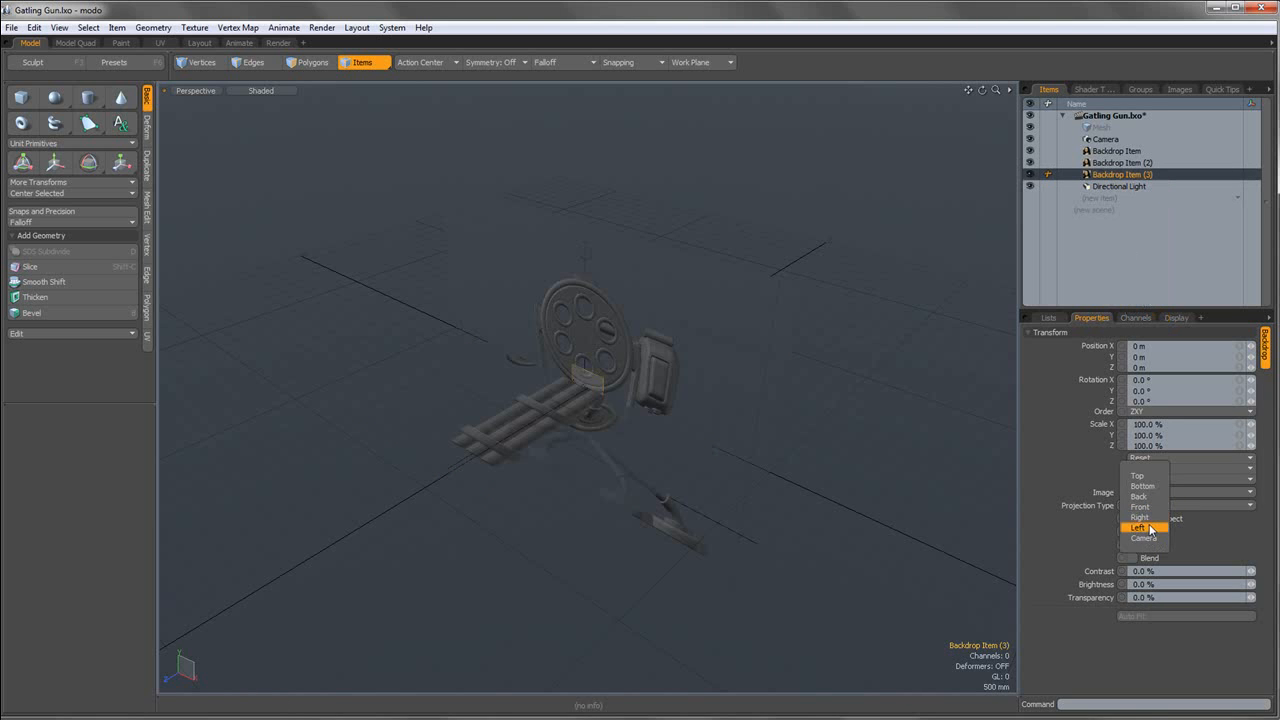
pyautogui.click(1142, 527)
pyautogui.click(1158, 492)
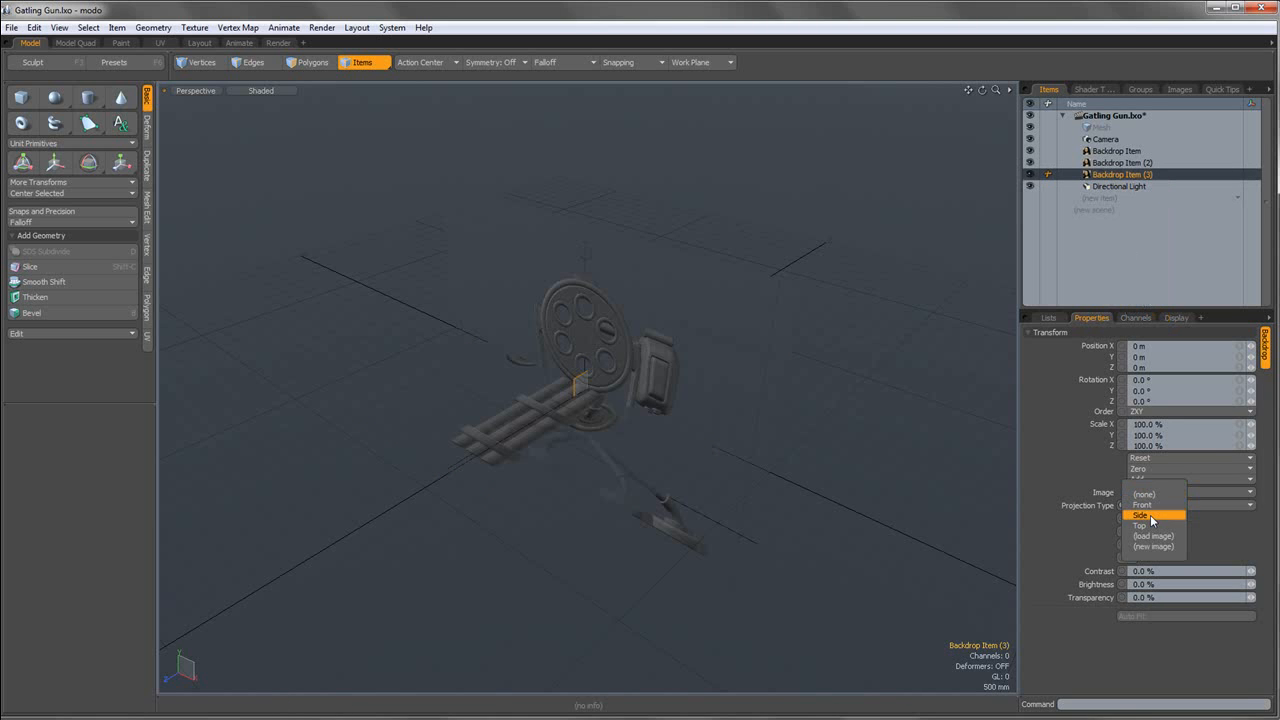
pyautogui.click(1152, 516)
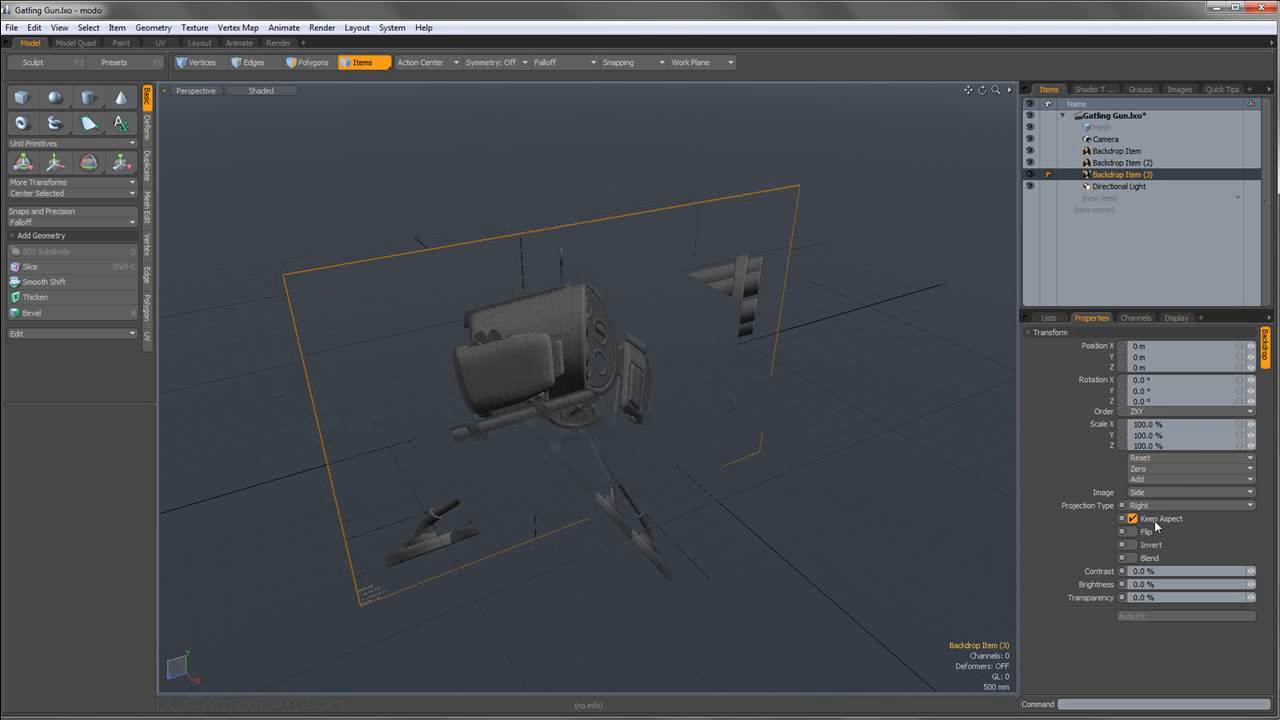
# Change the side backdrop's projection type to Left and flip its image.
pyautogui.click(1158, 506)
pyautogui.click(1158, 521)
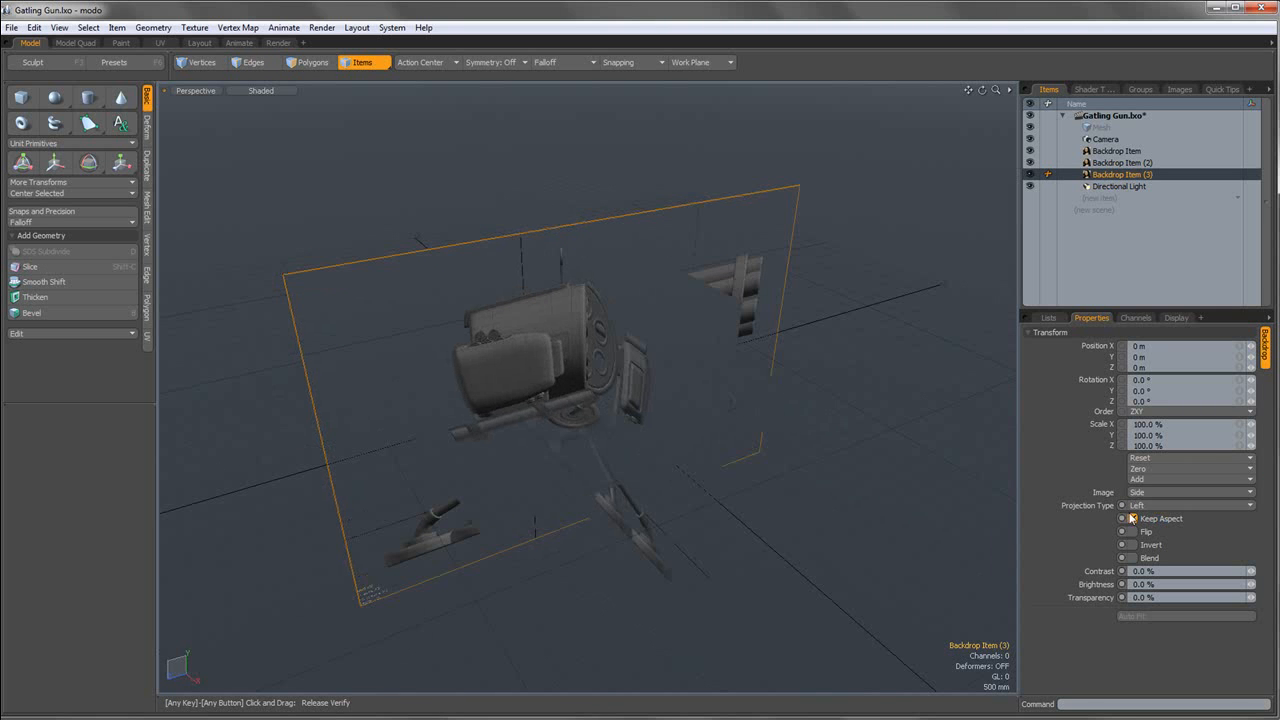
pyautogui.click(1133, 531)
pyautogui.keyDown('alt'); pyautogui.moveTo(650, 421); pyautogui.dragTo(740, 397); pyautogui.keyUp('alt')
# Set the side backdrop's transparency to 25% and return to item selection mode.
pyautogui.click(1155, 597)
pyautogui.write('25')
pyautogui.press('Return')
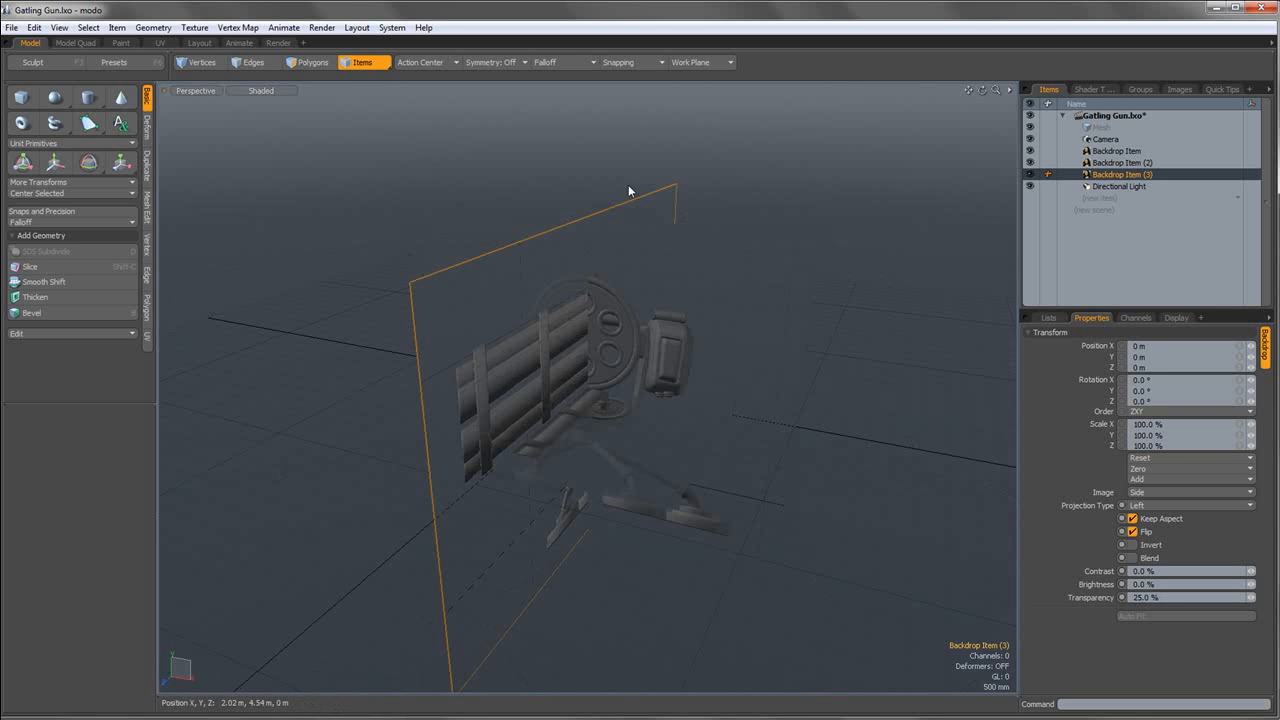
pyautogui.press('3')
pyautogui.click(368, 64)
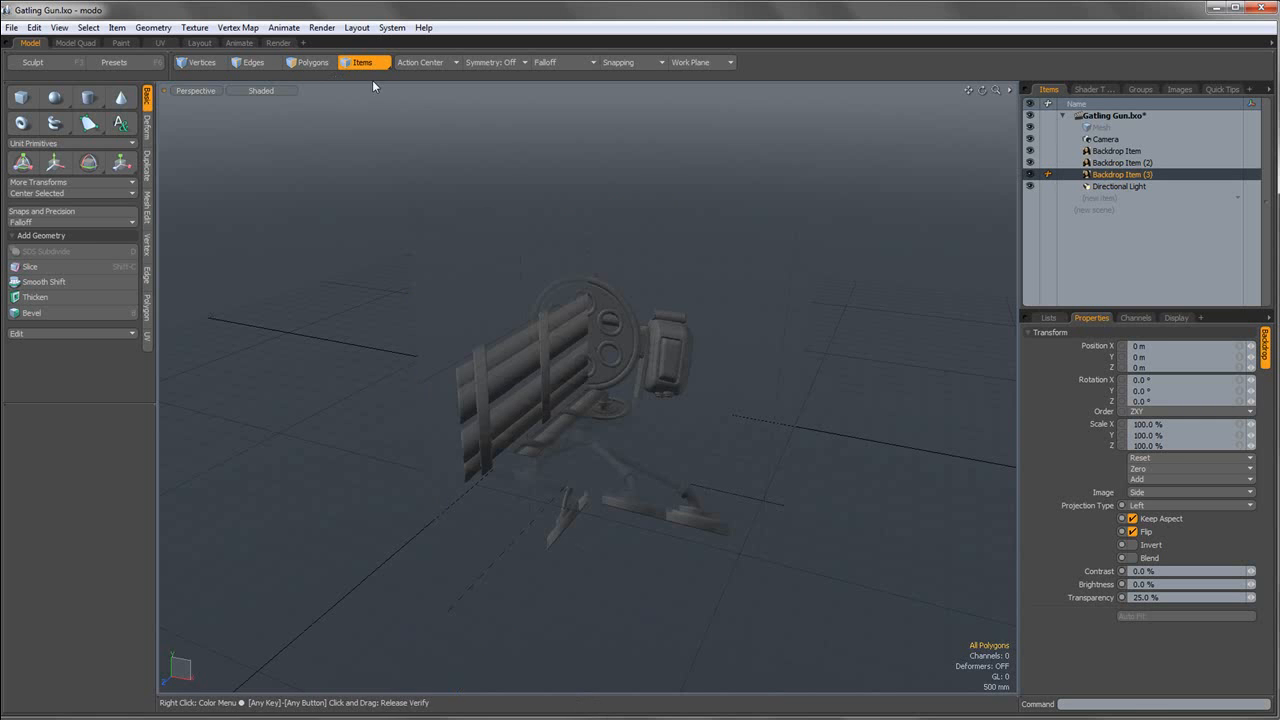
# Move the side backdrop along the X axis to about -6.6 m.
pyautogui.scroll(-3, 548, 158)
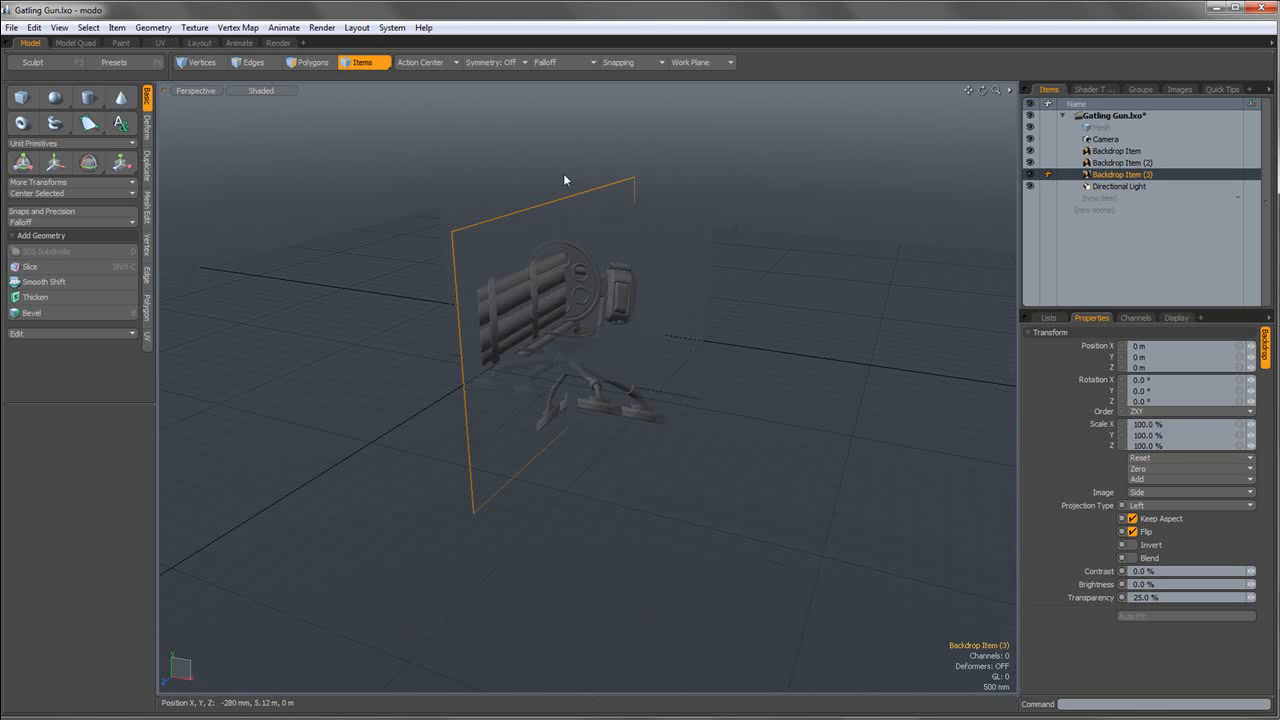
pyautogui.keyDown('alt'); pyautogui.moveTo(649, 169); pyautogui.dragTo(640, 224); pyautogui.keyUp('alt')
pyautogui.keyDown('ctrl'); pyautogui.keyDown('alt'); pyautogui.moveTo(640, 224); pyautogui.dragTo(628, 222); pyautogui.keyUp('alt'); pyautogui.keyUp('ctrl')
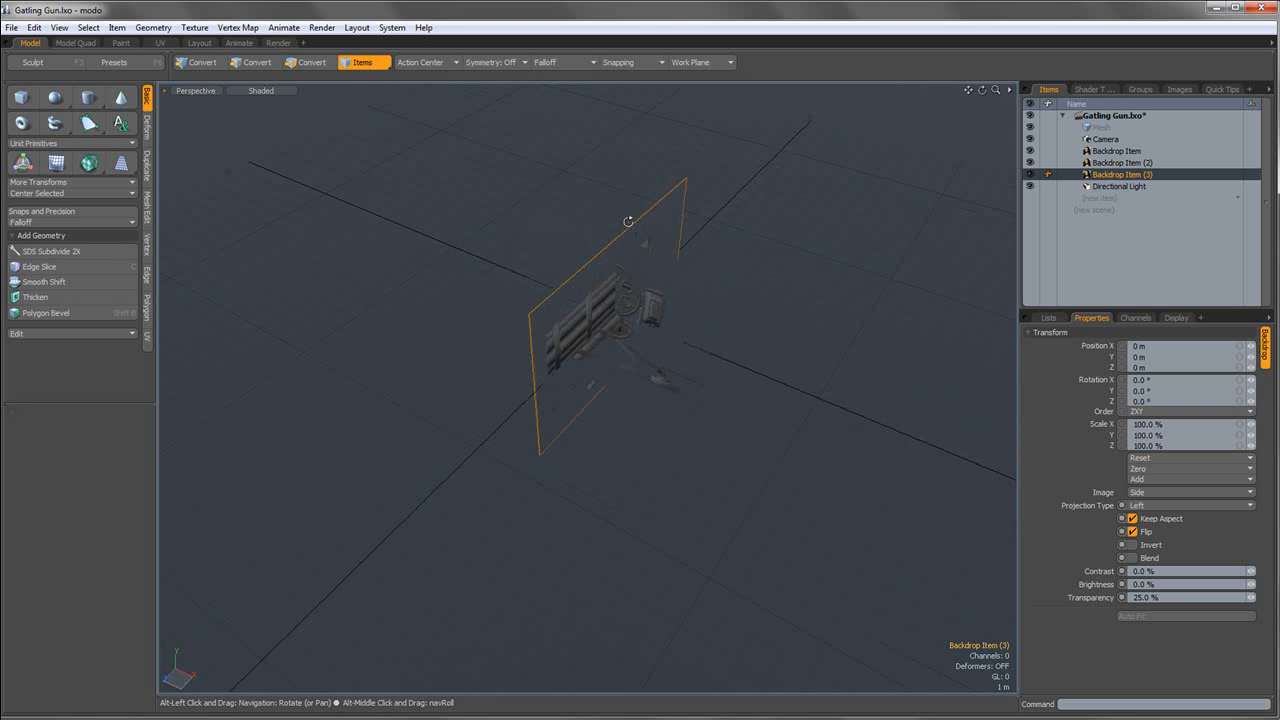
pyautogui.press('w')
pyautogui.moveTo(660, 333); pyautogui.dragTo(534, 296)
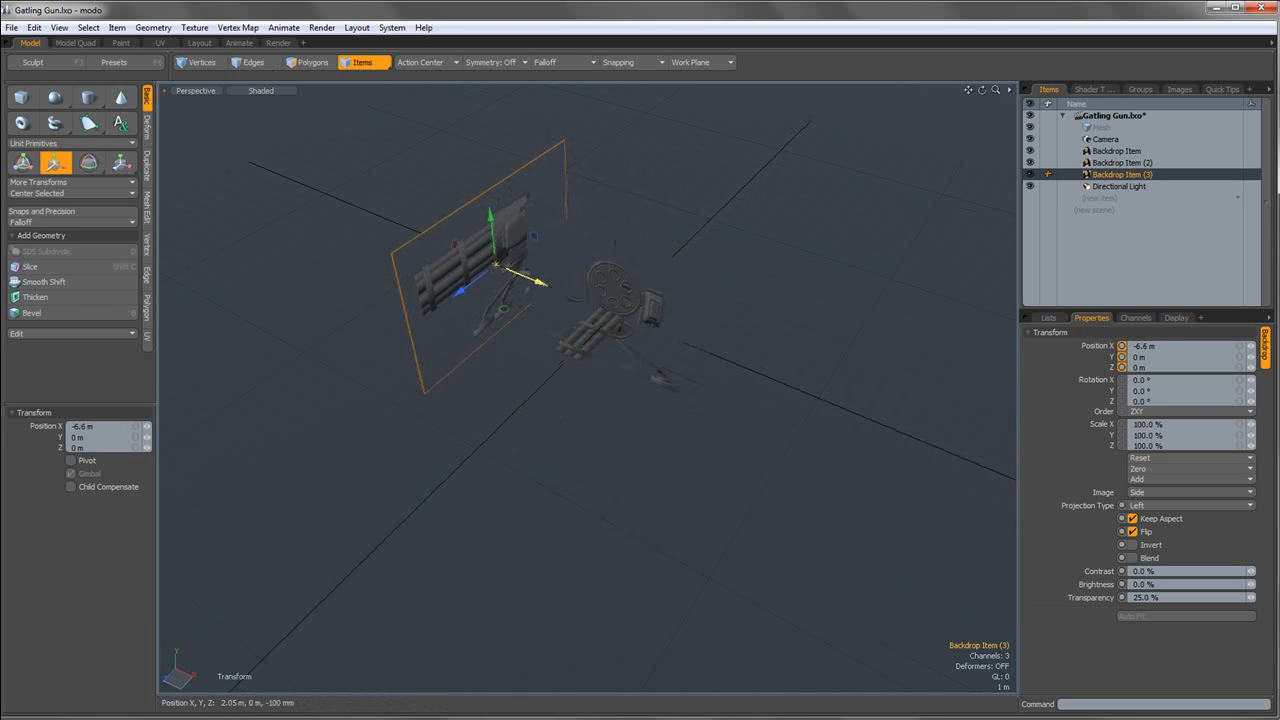
pyautogui.press('space')
# Lower the top backdrop to -3 m on the Y axis.
pyautogui.click(1120, 162)
pyautogui.press('w')
pyautogui.keyDown('alt'); pyautogui.moveTo(515, 370); pyautogui.dragTo(586, 400); pyautogui.keyUp('alt')
pyautogui.press('space')
# Move the front backdrop back along the Z axis to about -6.85 m.
pyautogui.click(1118, 176)
pyautogui.keyDown('alt'); pyautogui.moveTo(748, 329); pyautogui.dragTo(685, 355); pyautogui.keyUp('alt')
pyautogui.click(1110, 153)
pyautogui.press('w')
pyautogui.moveTo(523, 371); pyautogui.dragTo(727, 381)
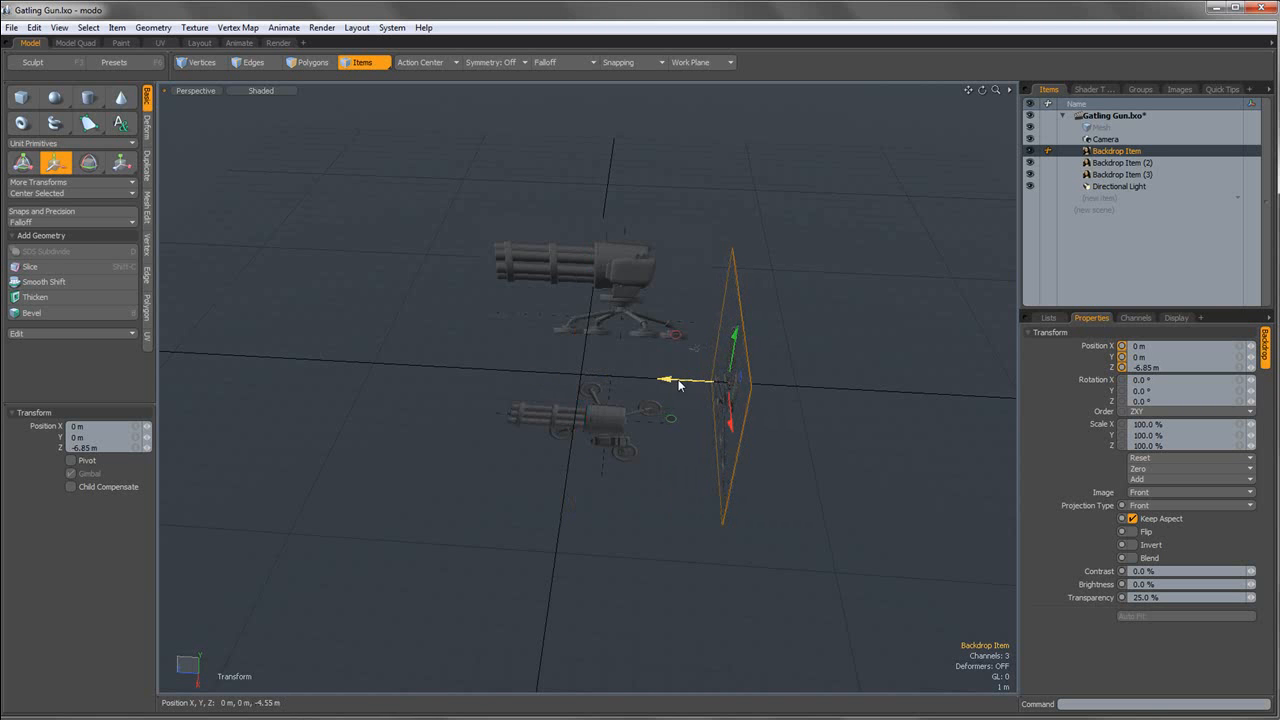
pyautogui.press('q')
pyautogui.keyDown('alt'); pyautogui.moveTo(580, 351); pyautogui.dragTo(400, 256); pyautogui.keyUp('alt')
# Switch the viewport from Perspective to the Top view.
pyautogui.click(196, 91)
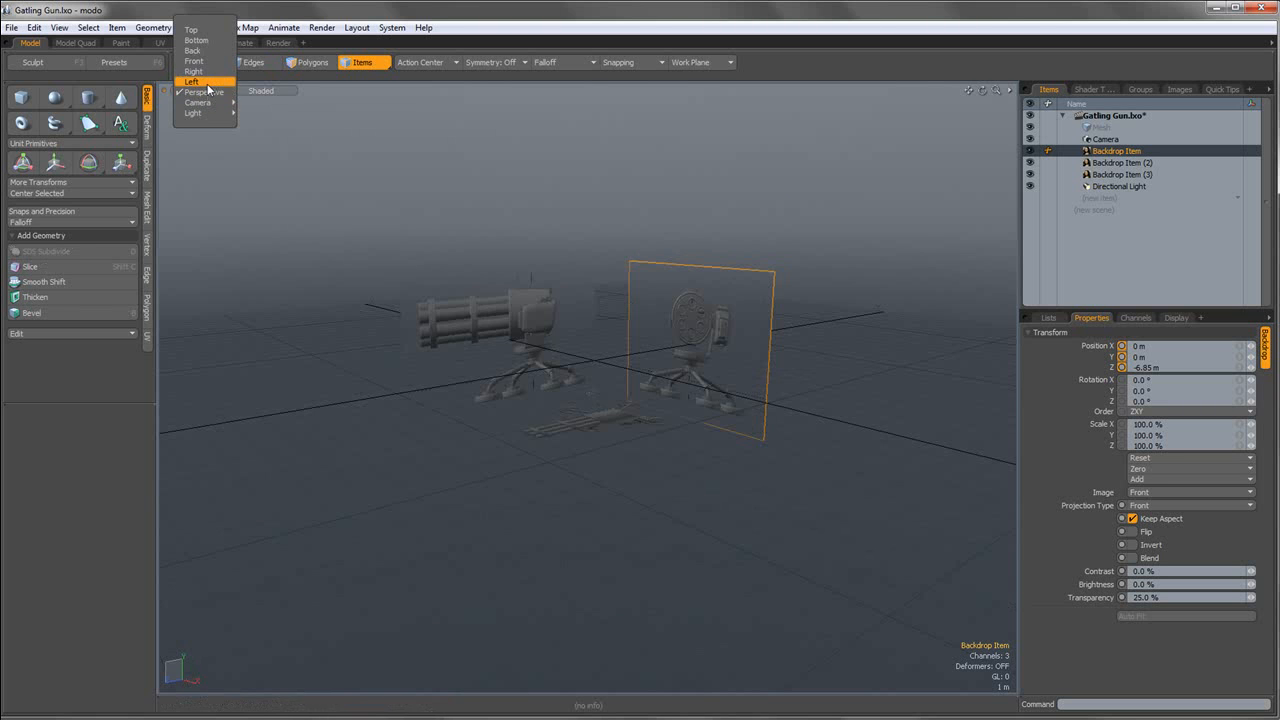
pyautogui.click(191, 30)
pyautogui.scroll(3, 602, 405)
pyautogui.scroll(2, 602, 402)
pyautogui.scroll(-2, 600, 370)
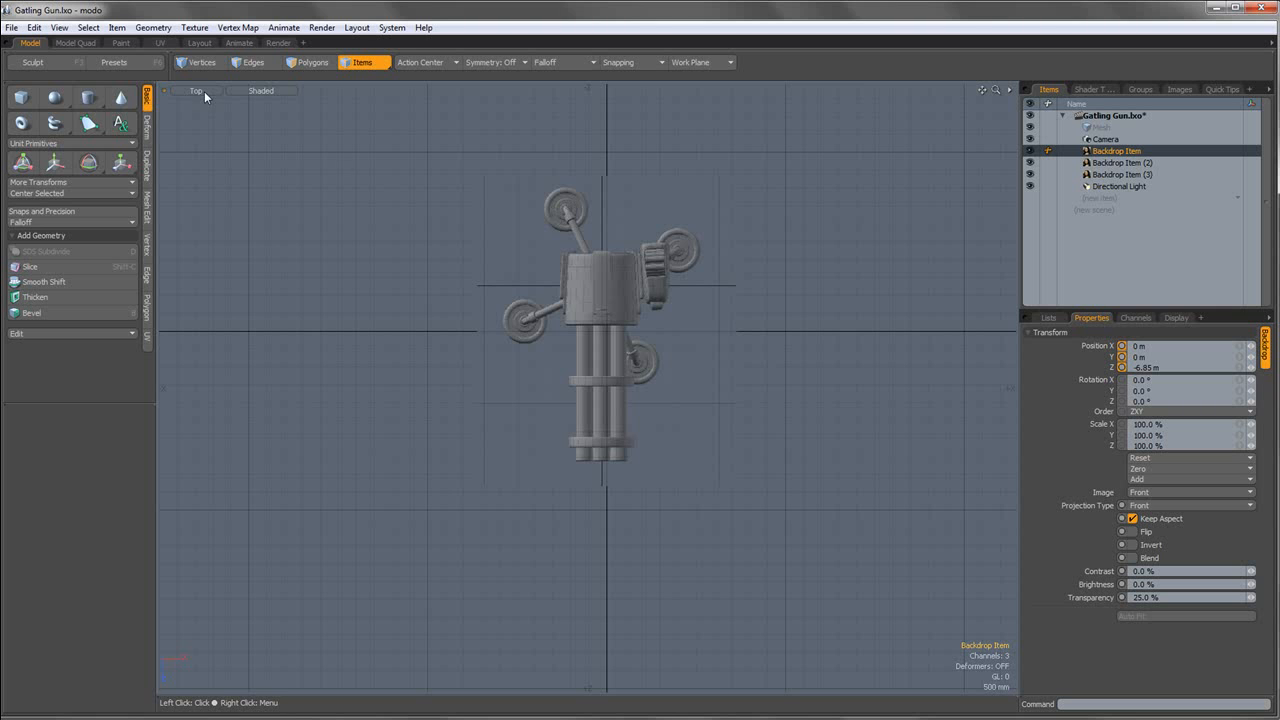
# Shift the top backdrop to X 134 mm so the gun barrels are centred on the vertical grid axis.
pyautogui.click(610, 329)
pyautogui.scroll(4, 610, 329)
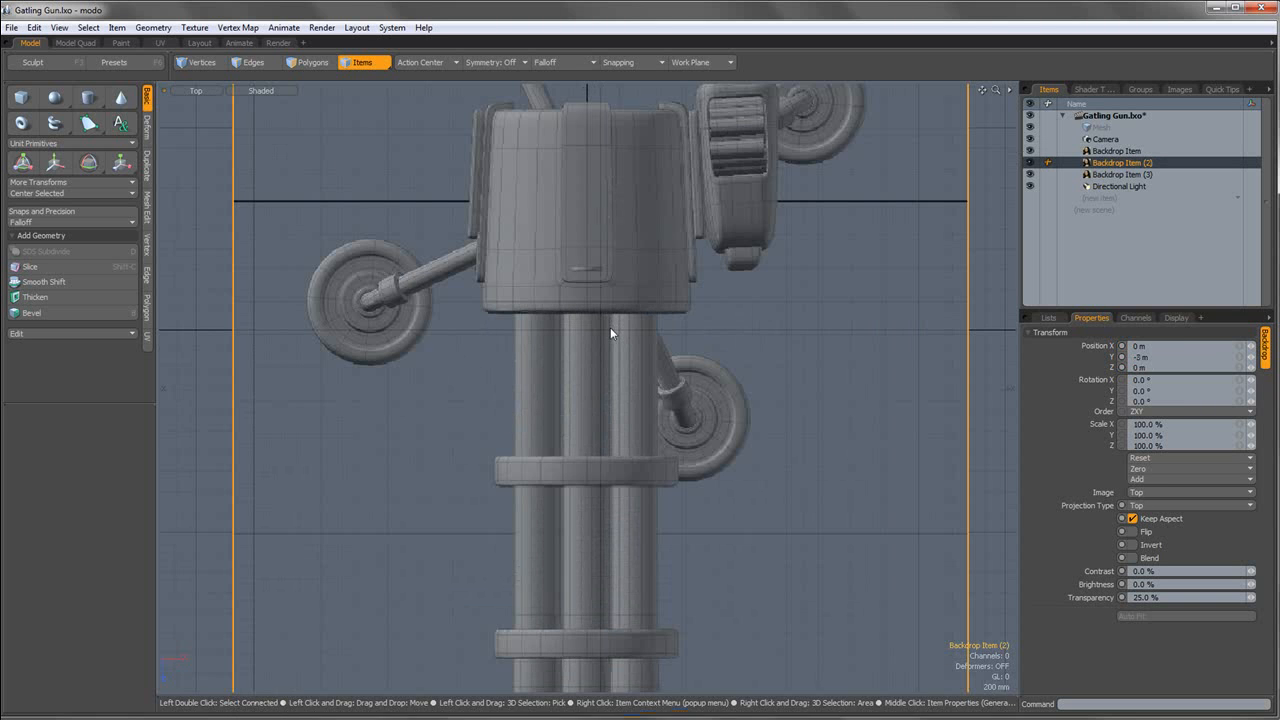
pyautogui.press('w')
pyautogui.moveTo(610, 330); pyautogui.dragTo(623, 349)
pyautogui.scroll(5, 586, 480)
pyautogui.moveTo(630, 347); pyautogui.dragTo(630, 350)
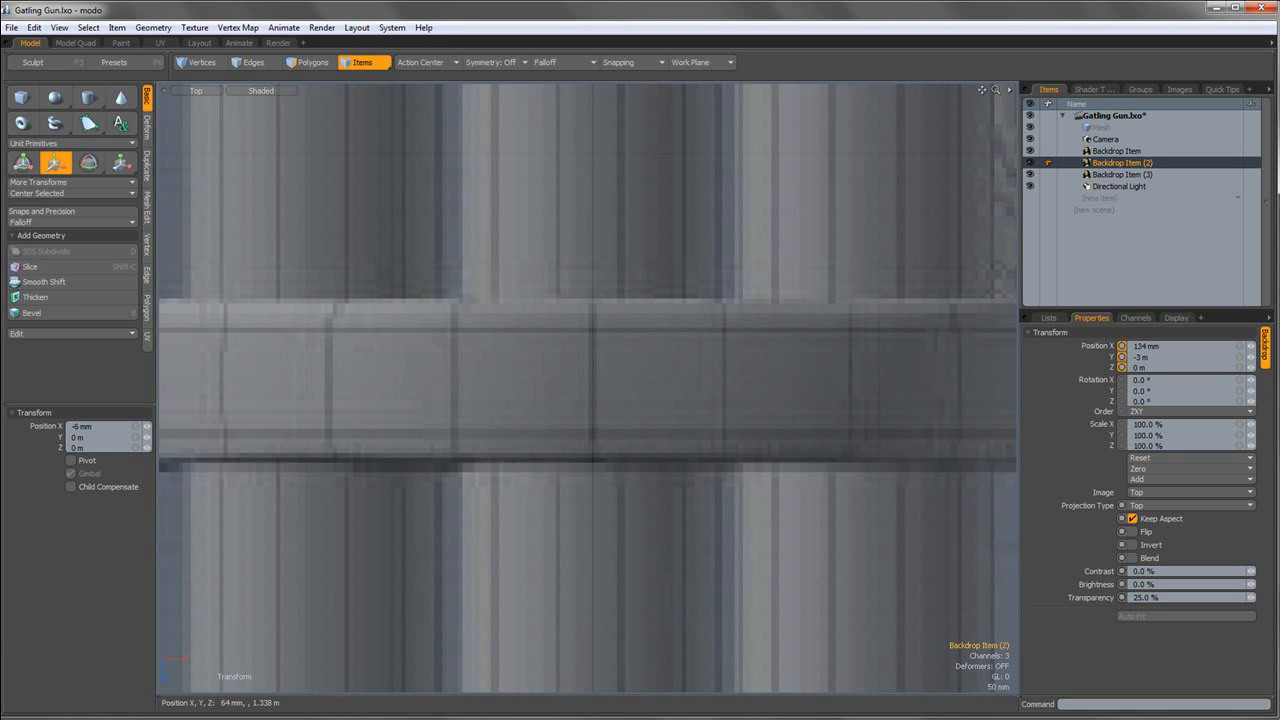
pyautogui.press('space')
pyautogui.scroll(-8, 629, 354)
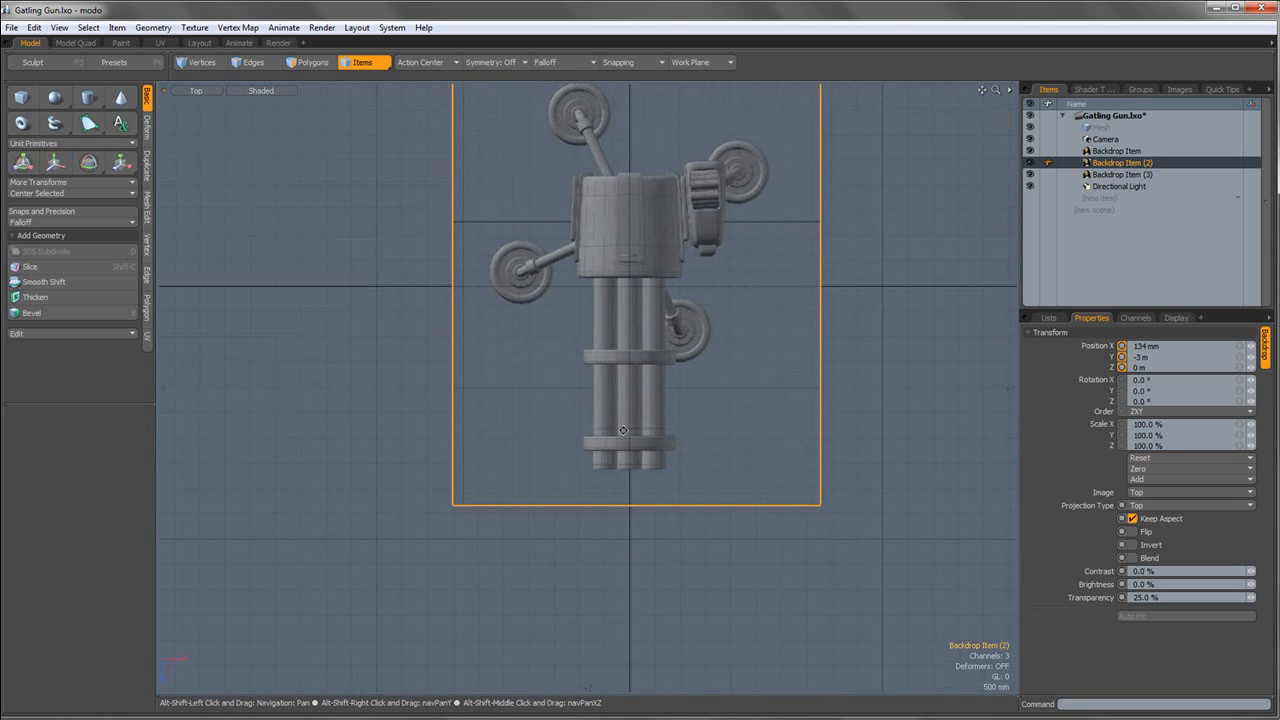
# Switch to the Left view to check the side backdrop's alignment, and deselect all items.
pyautogui.click(200, 90)
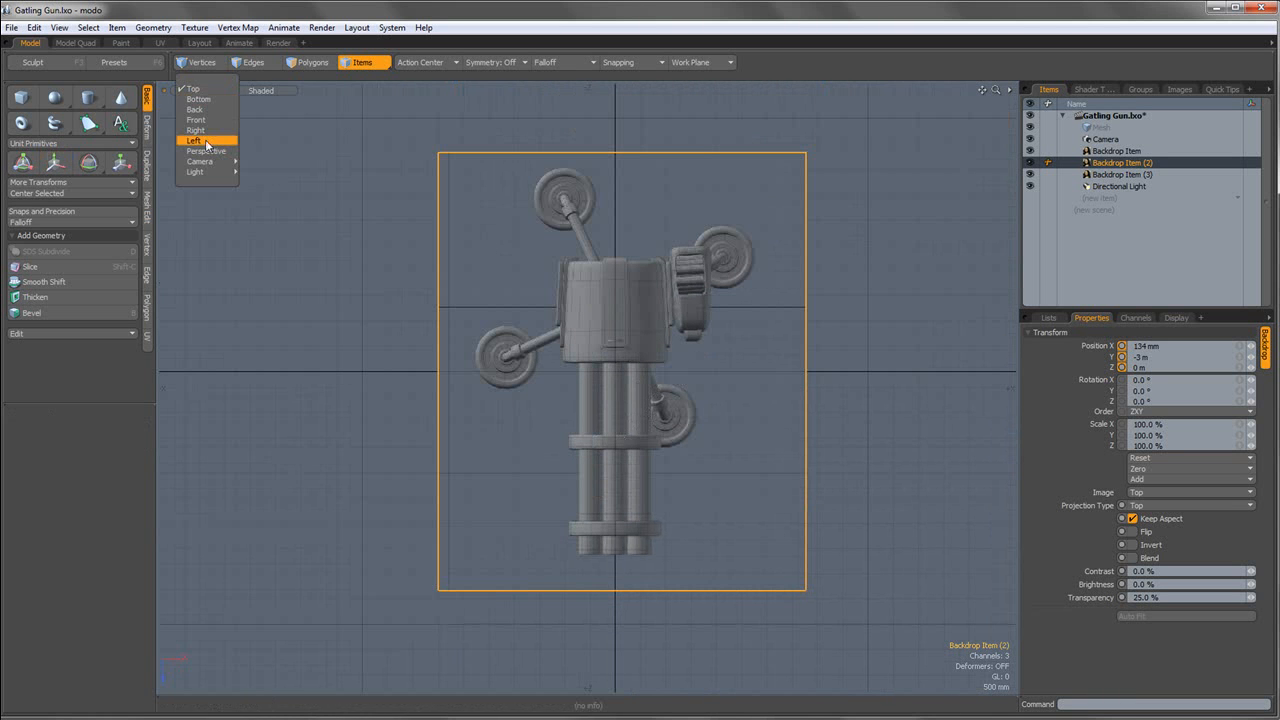
pyautogui.click(214, 150)
pyautogui.keyDown('alt'); pyautogui.keyDown('shift'); pyautogui.moveTo(526, 203); pyautogui.dragTo(582, 203); pyautogui.keyUp('shift'); pyautogui.keyUp('alt')
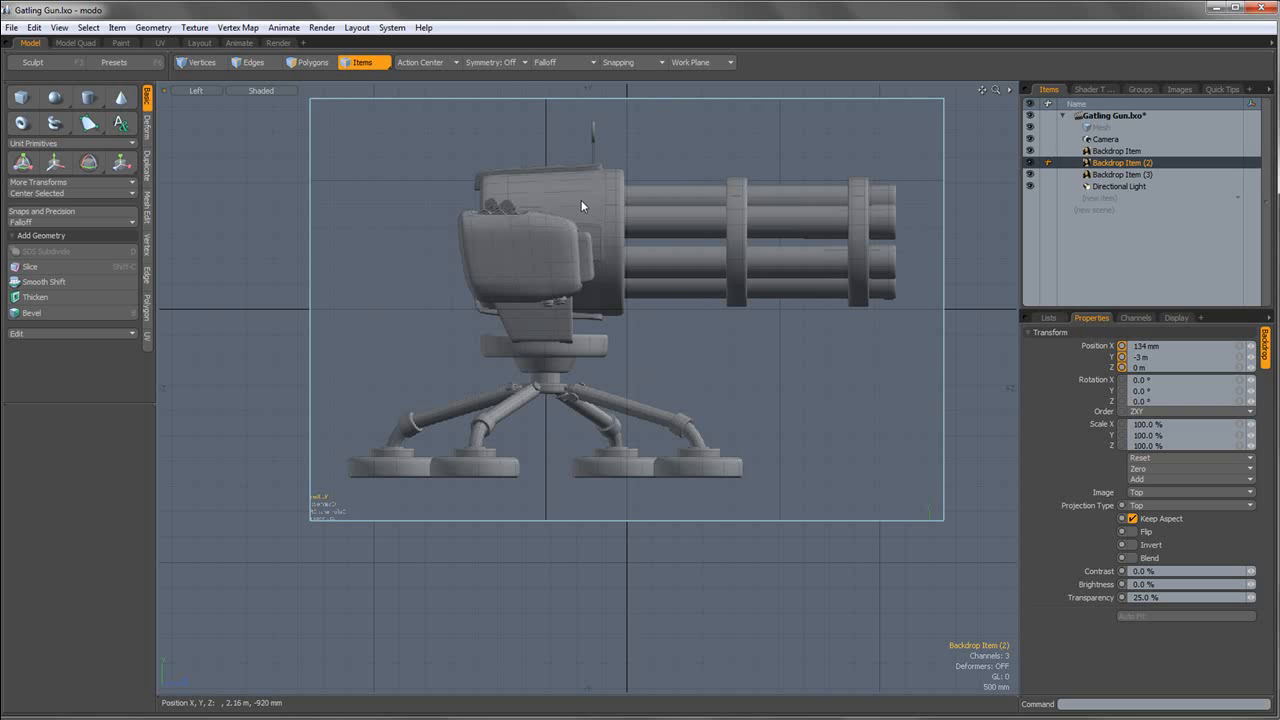
pyautogui.click(581, 200)
pyautogui.click(232, 259)
pyautogui.scroll(-4, 232, 257)
pyautogui.keyDown('alt'); pyautogui.keyDown('shift'); pyautogui.moveTo(232, 257); pyautogui.dragTo(335, 300); pyautogui.keyUp('shift'); pyautogui.keyUp('alt')
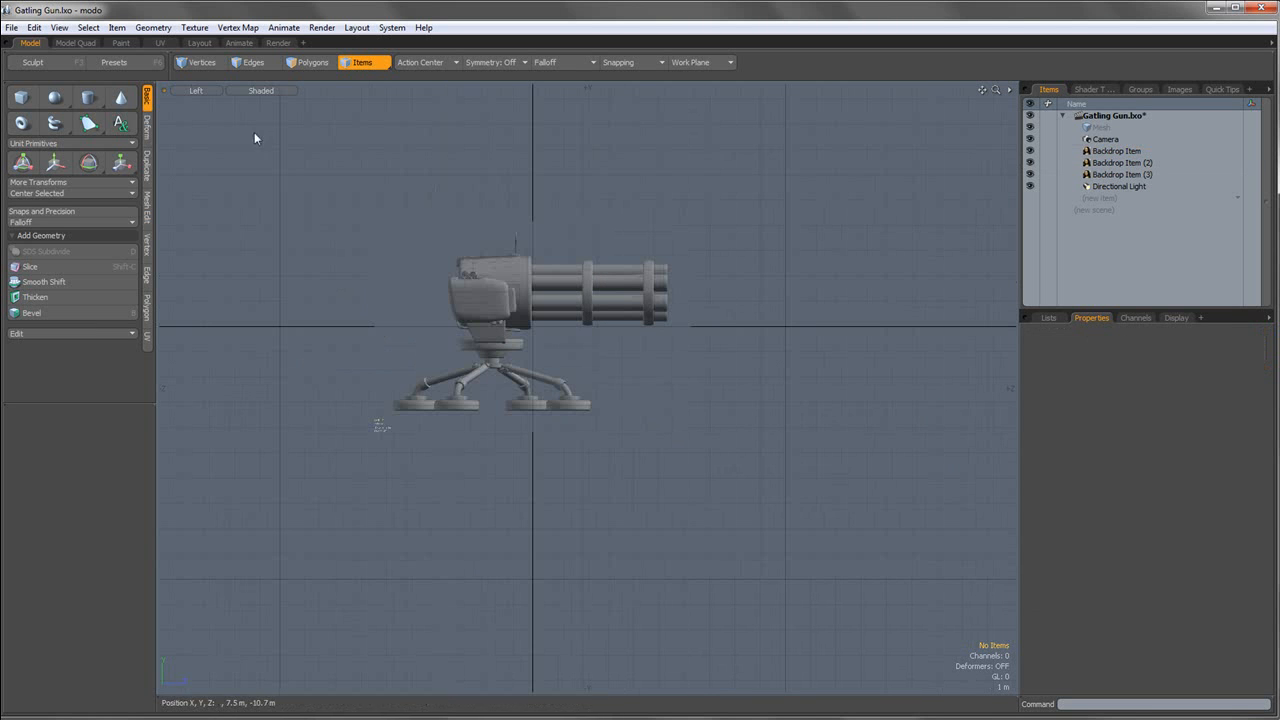
# Inspect the three backdrops in the Perspective view and open the GattlingGun2 reference image from the Gatling Gun folder.
pyautogui.click(196, 90)
pyautogui.click(206, 95)
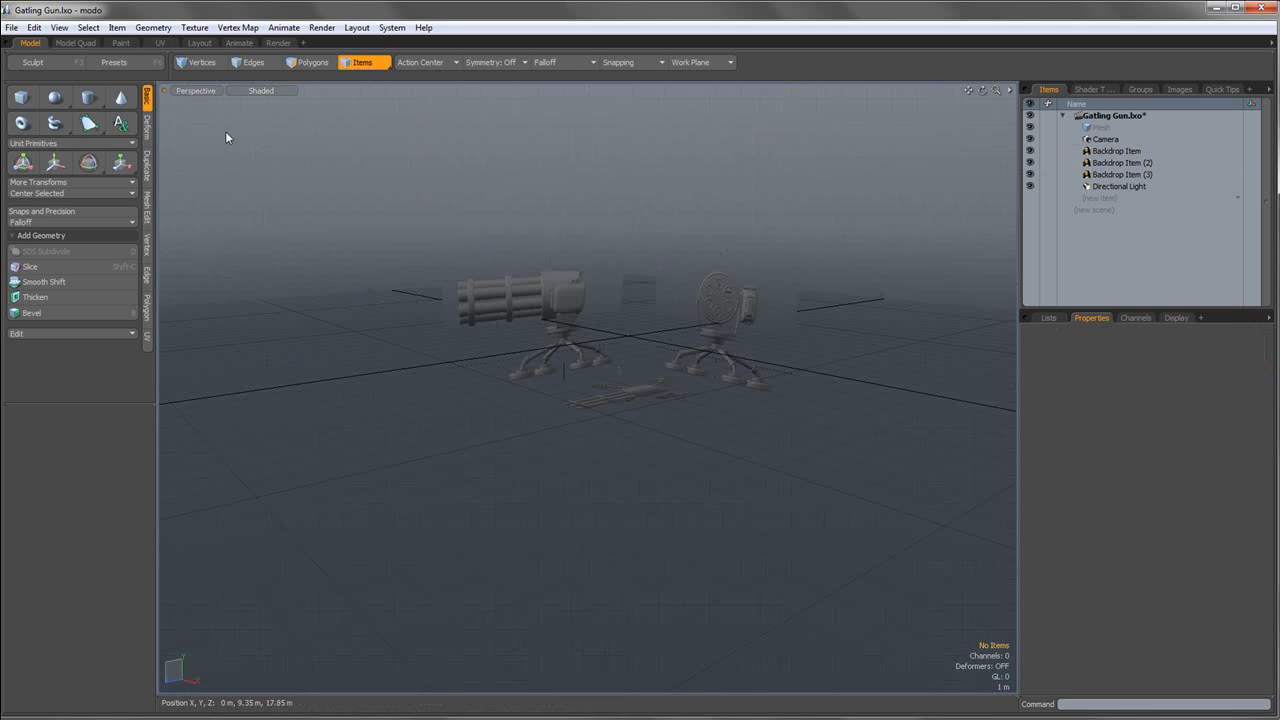
pyautogui.click(642, 399)
pyautogui.keyDown('alt'); pyautogui.moveTo(642, 399); pyautogui.dragTo(774, 314); pyautogui.keyUp('alt')
pyautogui.scroll(5, 560, 330)
pyautogui.keyDown('alt'); pyautogui.moveTo(639, 348); pyautogui.dragTo(622, 404); pyautogui.keyUp('alt')
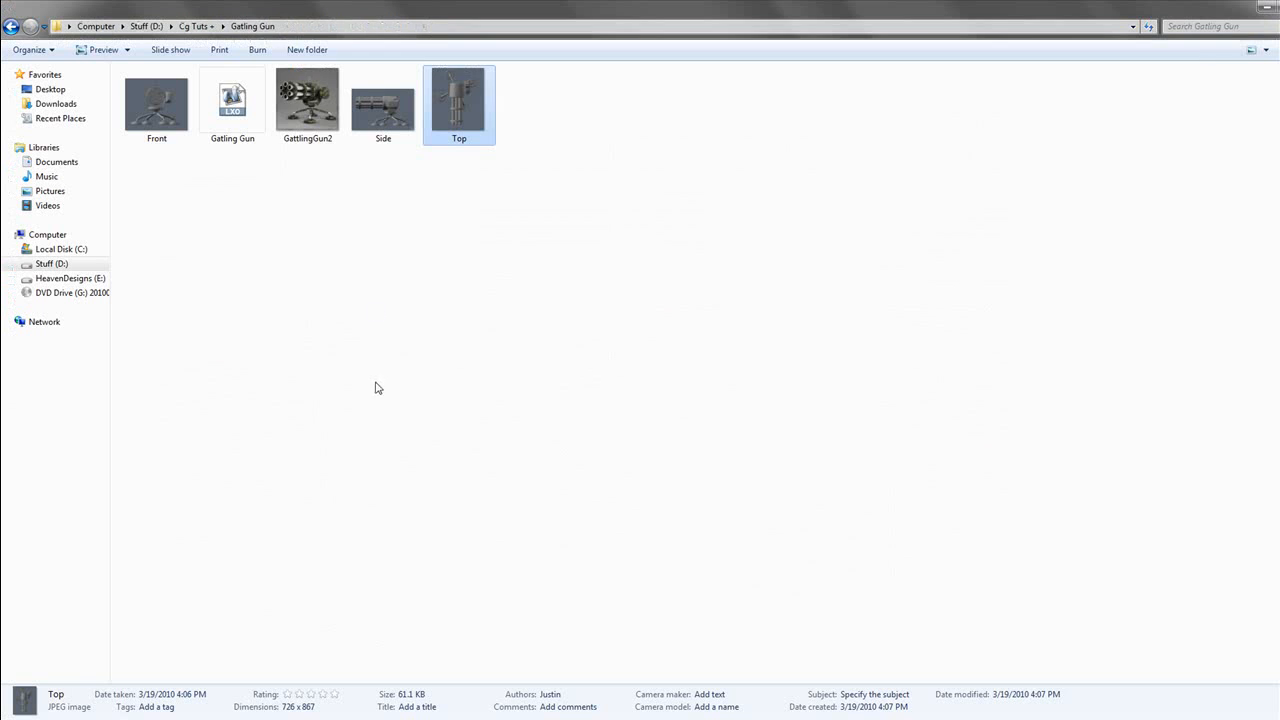
pyautogui.doubleClick(285, 145)
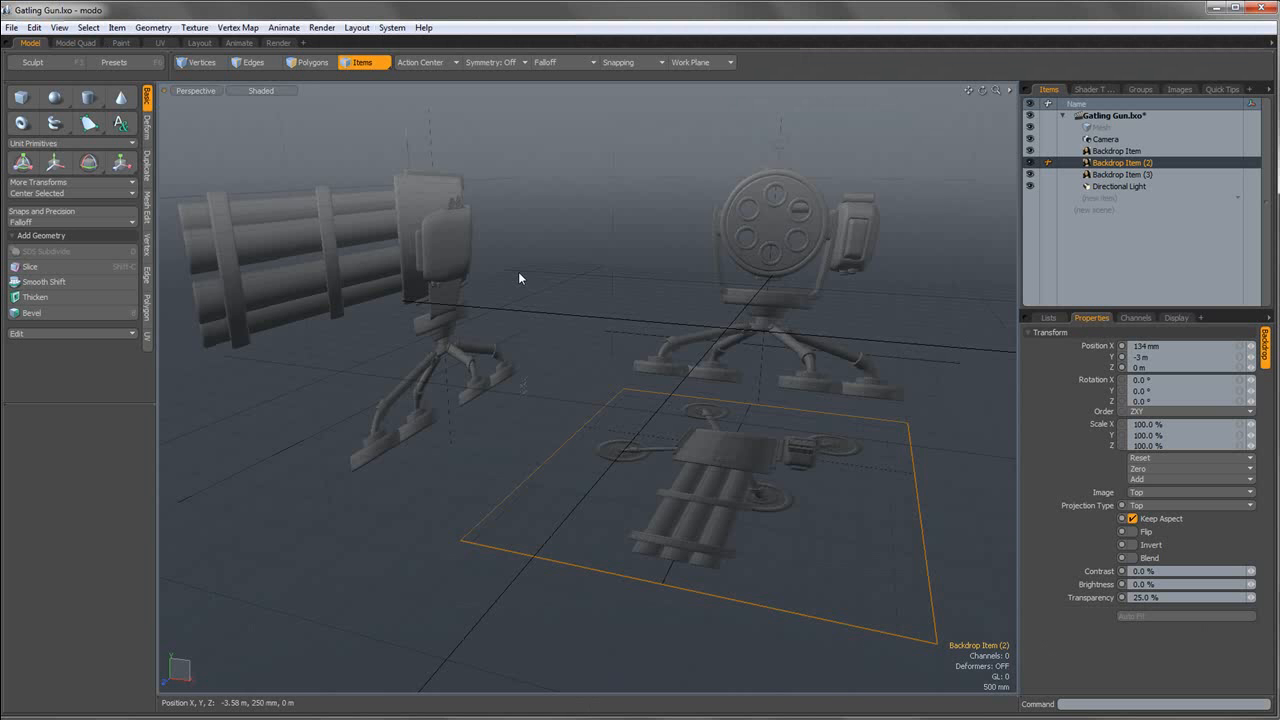
# Switch the viewport to the Front view and select the empty Mesh item.
pyautogui.click(207, 91)
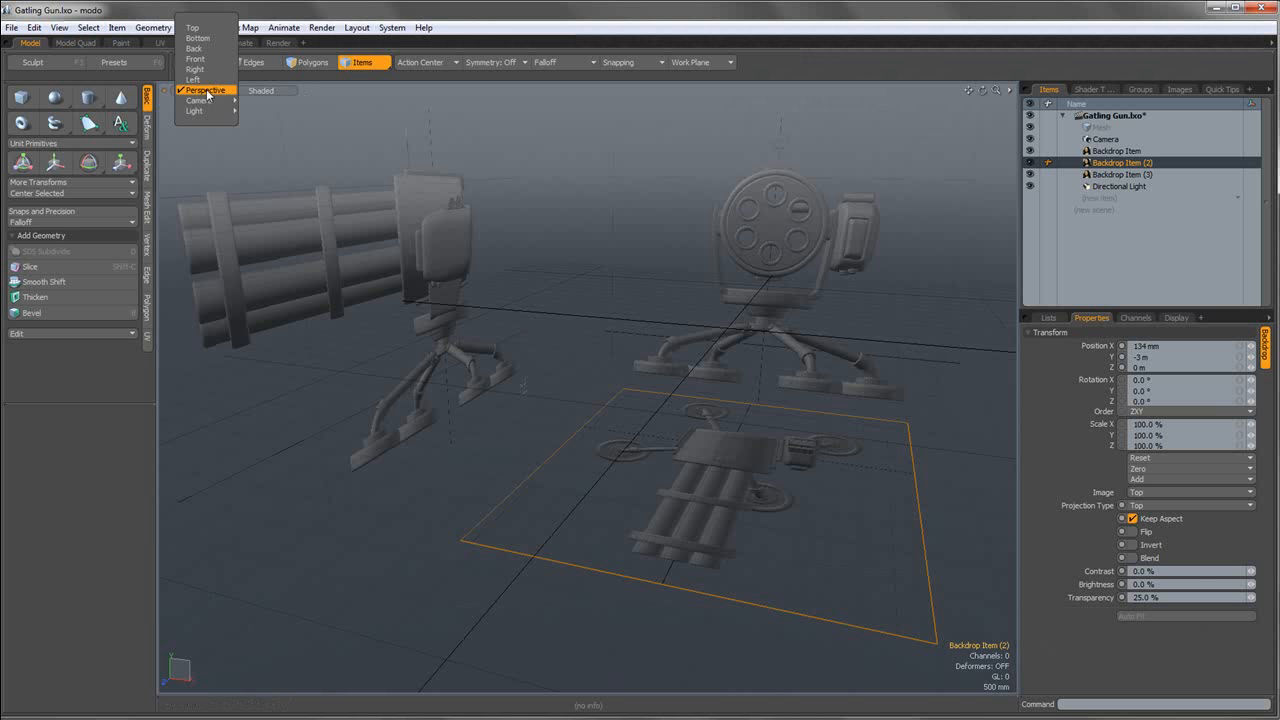
pyautogui.click(212, 62)
pyautogui.hotkey('shift', 'a')
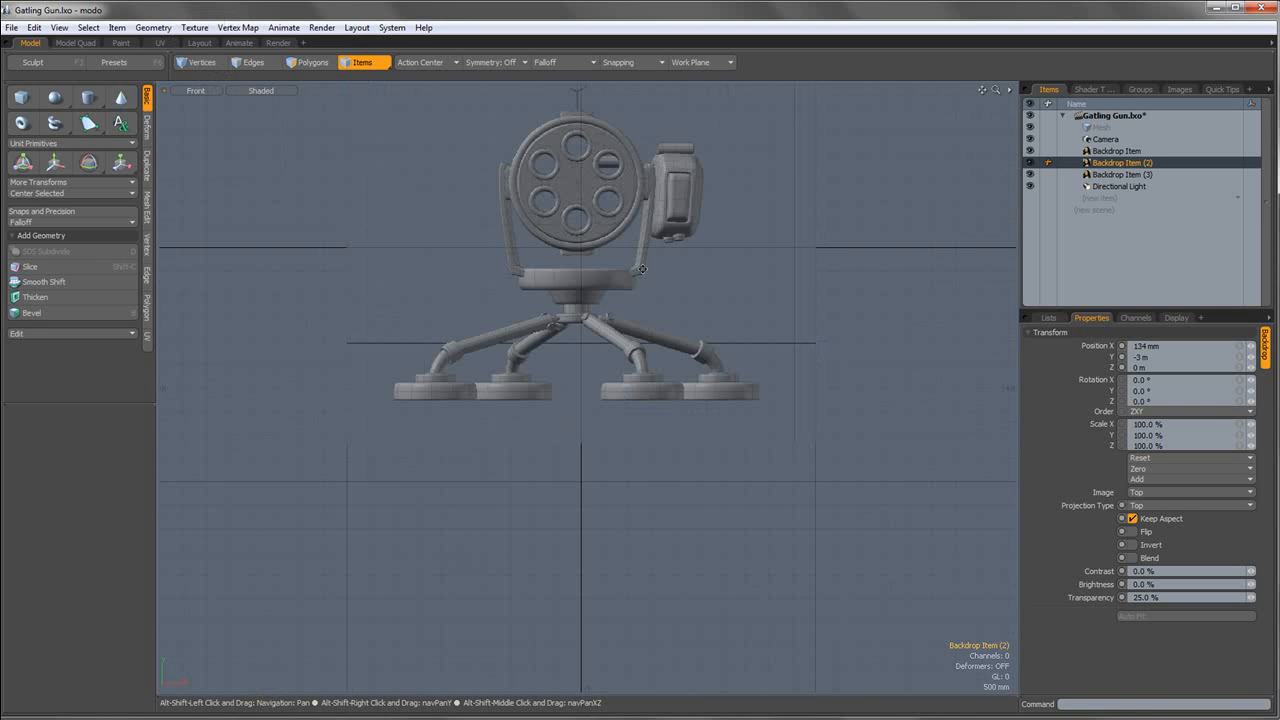
pyautogui.click(1107, 128)
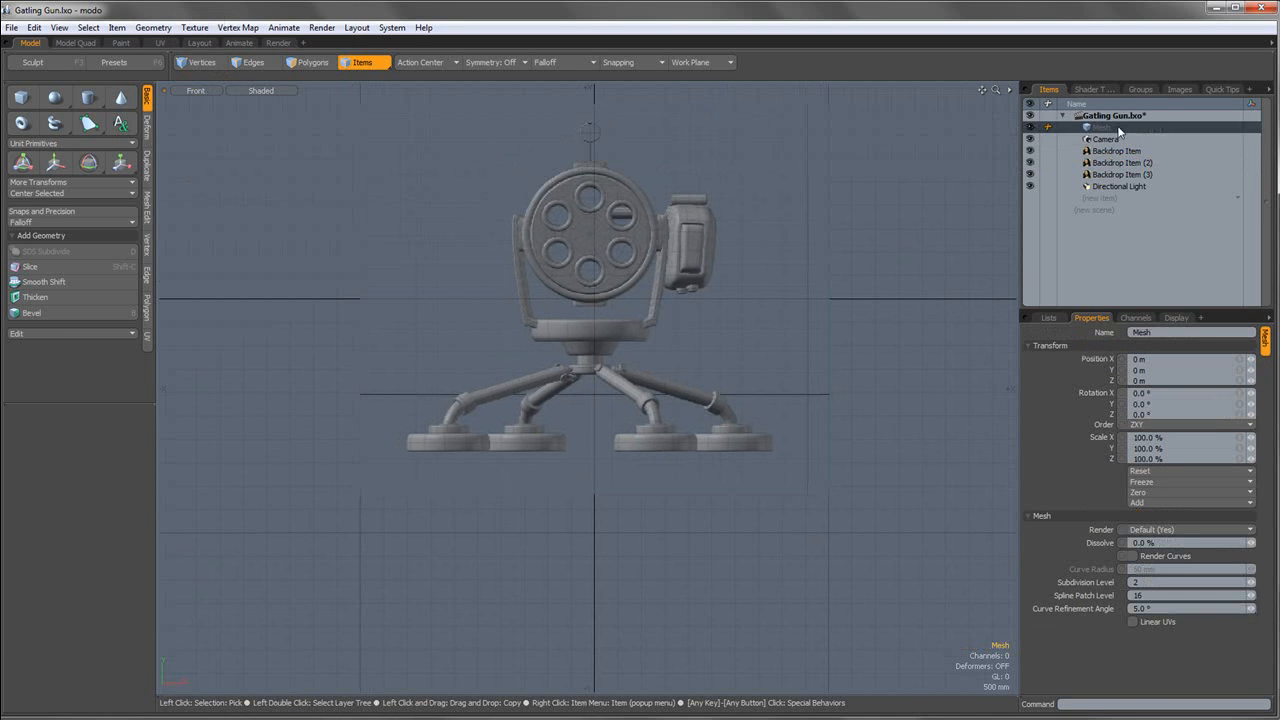
# Draw a flat cylinder along the Z axis at the centre of the barrel plate, with radii of about 485 by 415 mm.
pyautogui.click(90, 100)
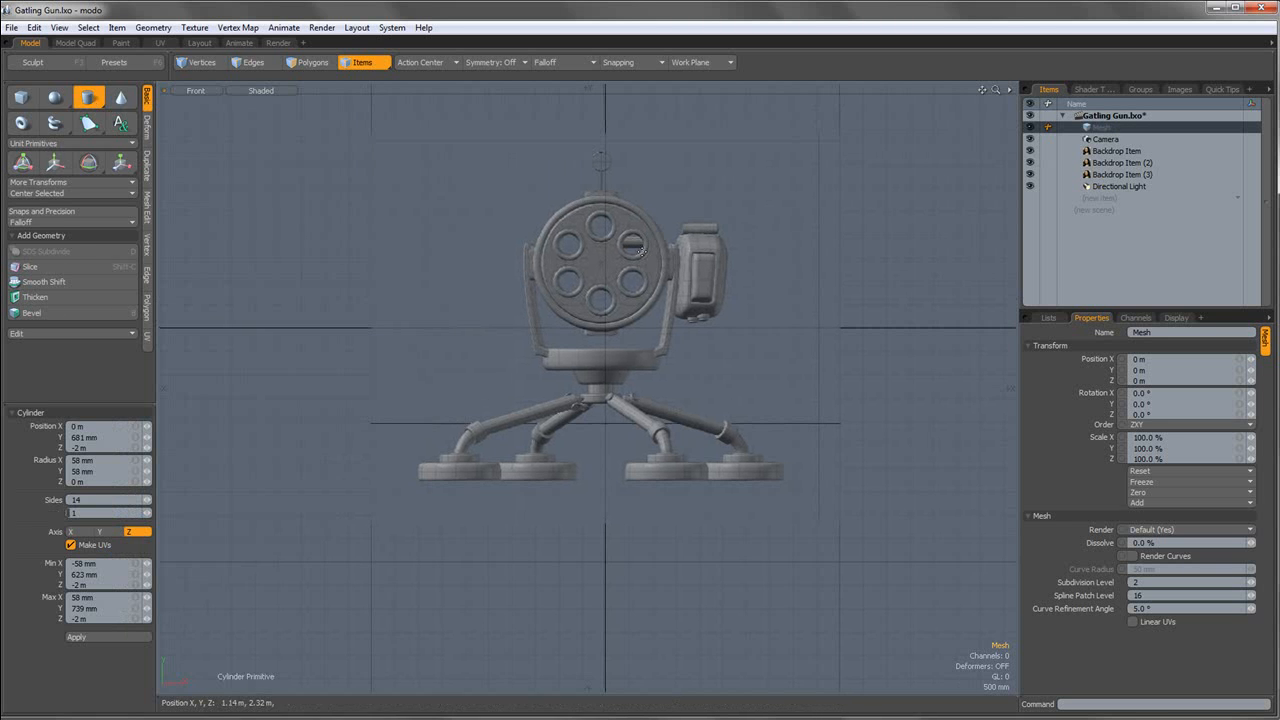
pyautogui.scroll(5, 639, 244)
pyautogui.moveTo(515, 272); pyautogui.dragTo(425, 196)
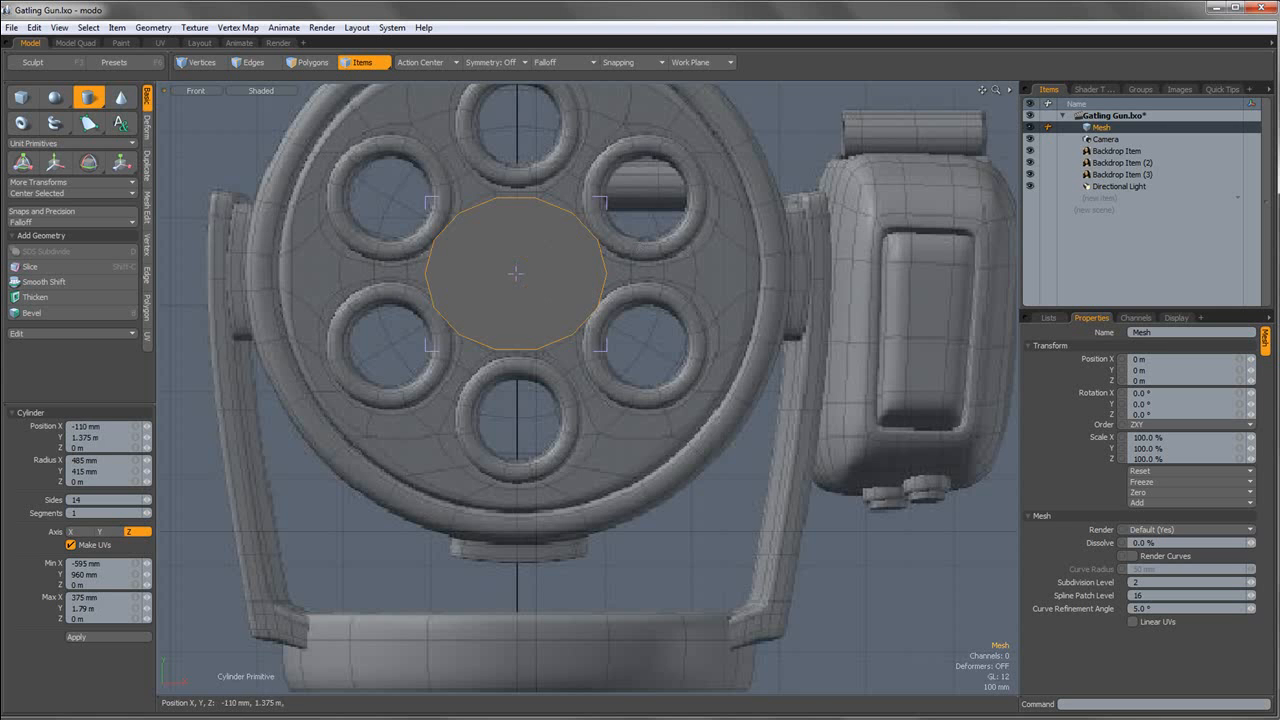
pyautogui.scroll(-4, 443, 218)
# Set the cylinder to 12 sides and make its X and Y radii equal.
pyautogui.click(80, 499)
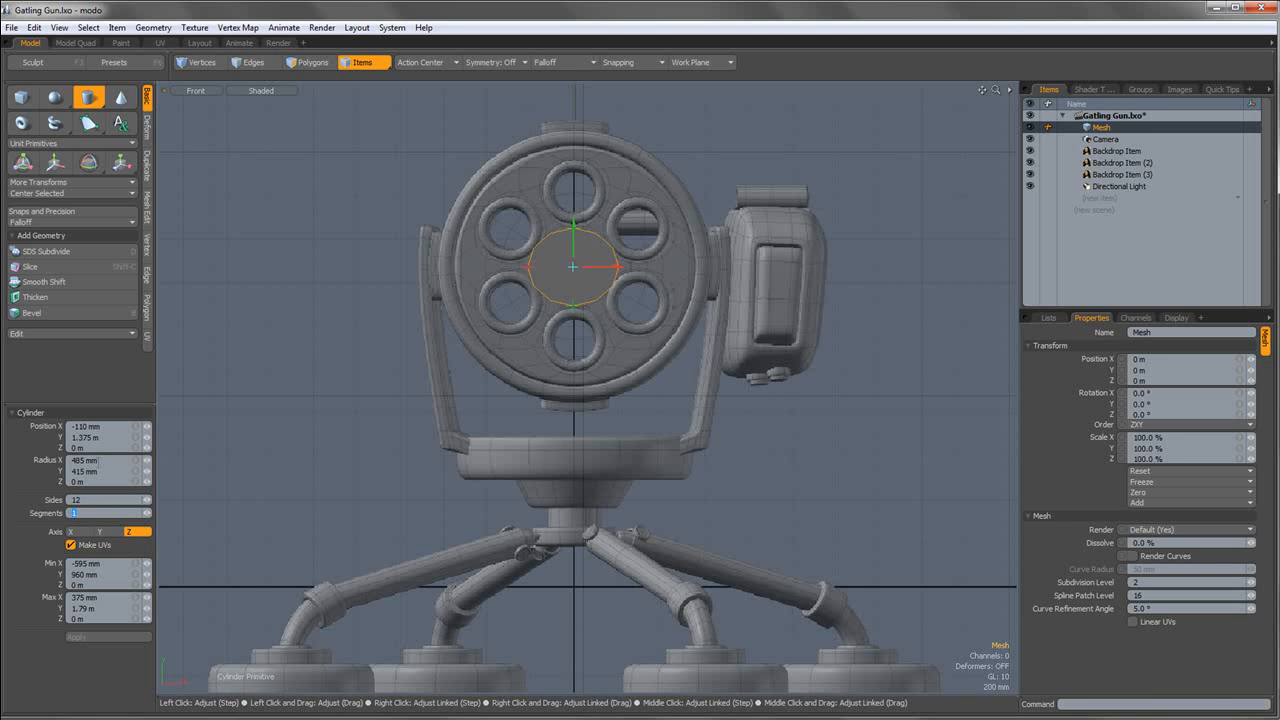
pyautogui.write('4')
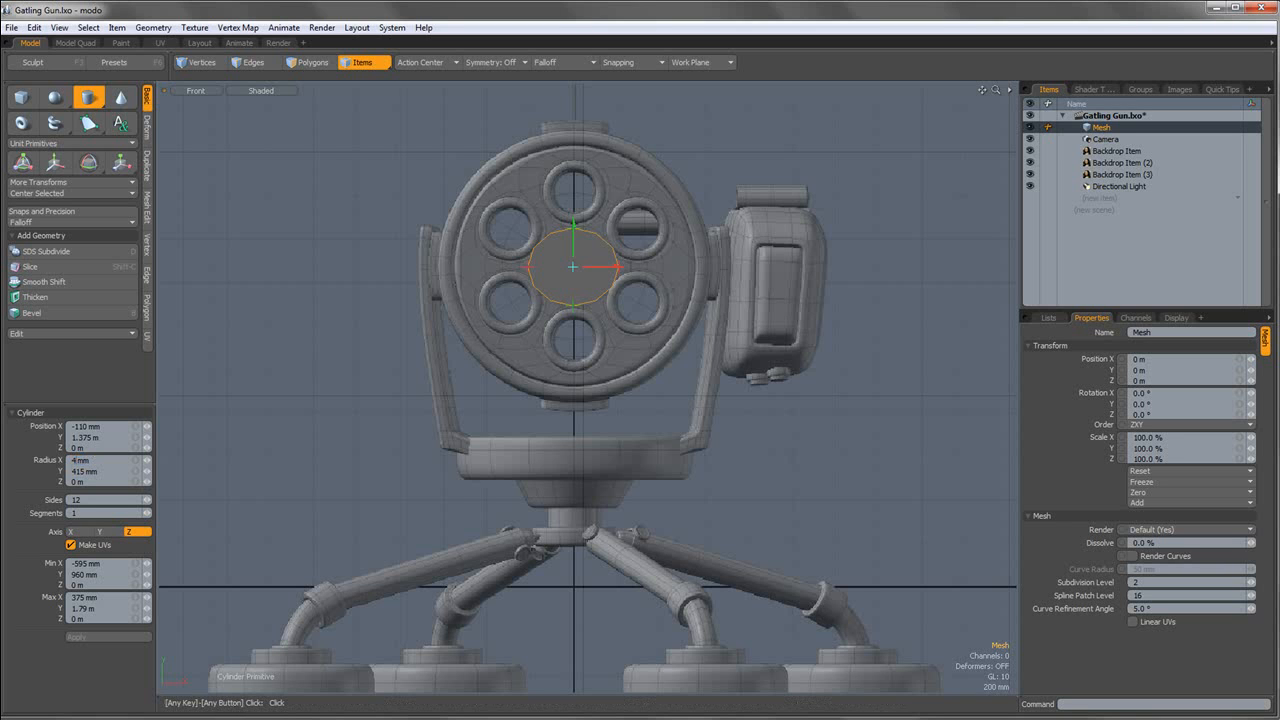
pyautogui.press('Tab')
pyautogui.write('40')
# Select the disc polygon and nudge it about 15 mm in both X and Y to centre it on the barrel plate.
pyautogui.click(316, 66)
pyautogui.click(601, 241)
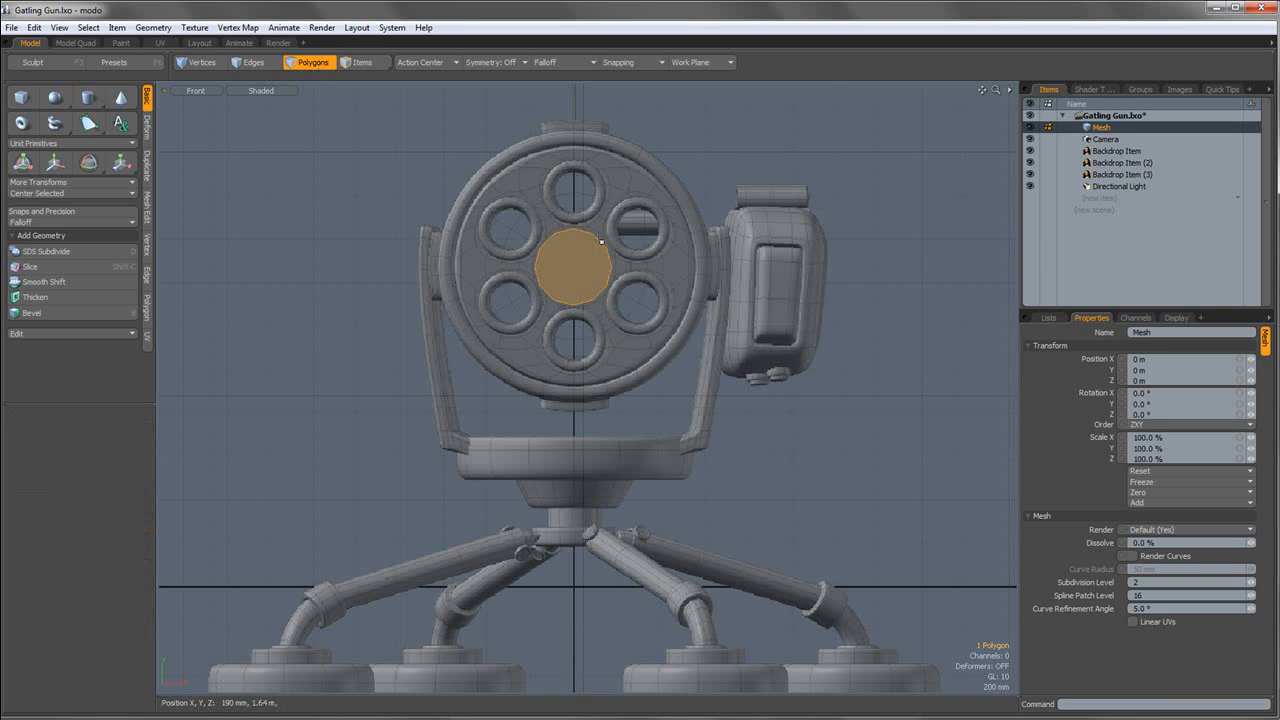
pyautogui.scroll(2, 598, 246)
pyautogui.scroll(3, 590, 265)
pyautogui.scroll(-2, 600, 290)
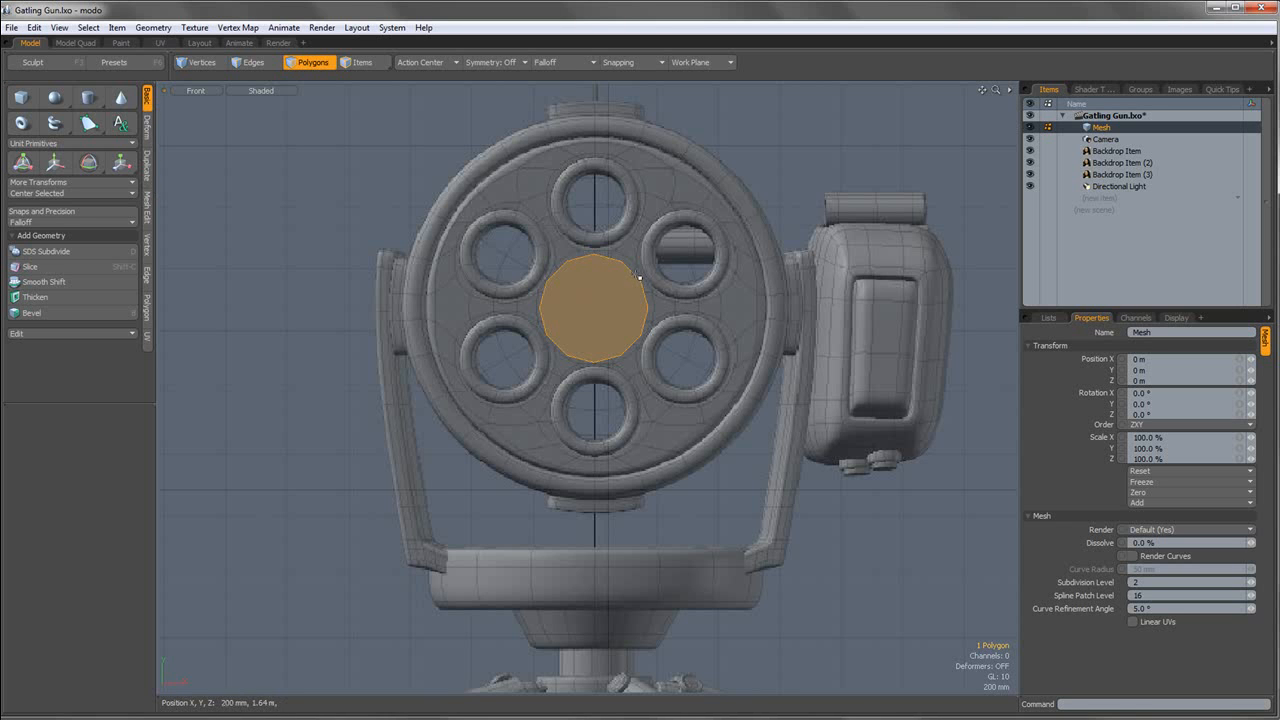
pyautogui.scroll(-2, 634, 279)
pyautogui.scroll(3, 641, 272)
pyautogui.scroll(-3, 641, 272)
pyautogui.scroll(3, 641, 272)
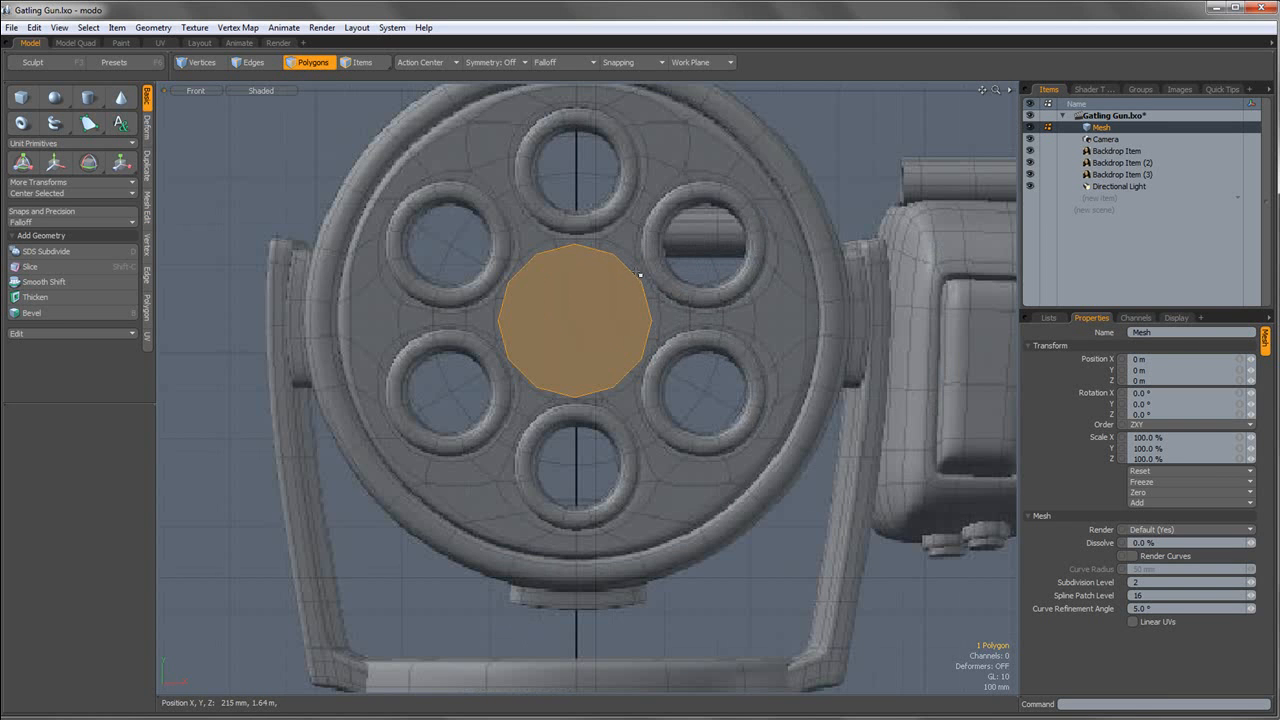
pyautogui.press('w')
pyautogui.moveTo(628, 270); pyautogui.dragTo(631, 267)
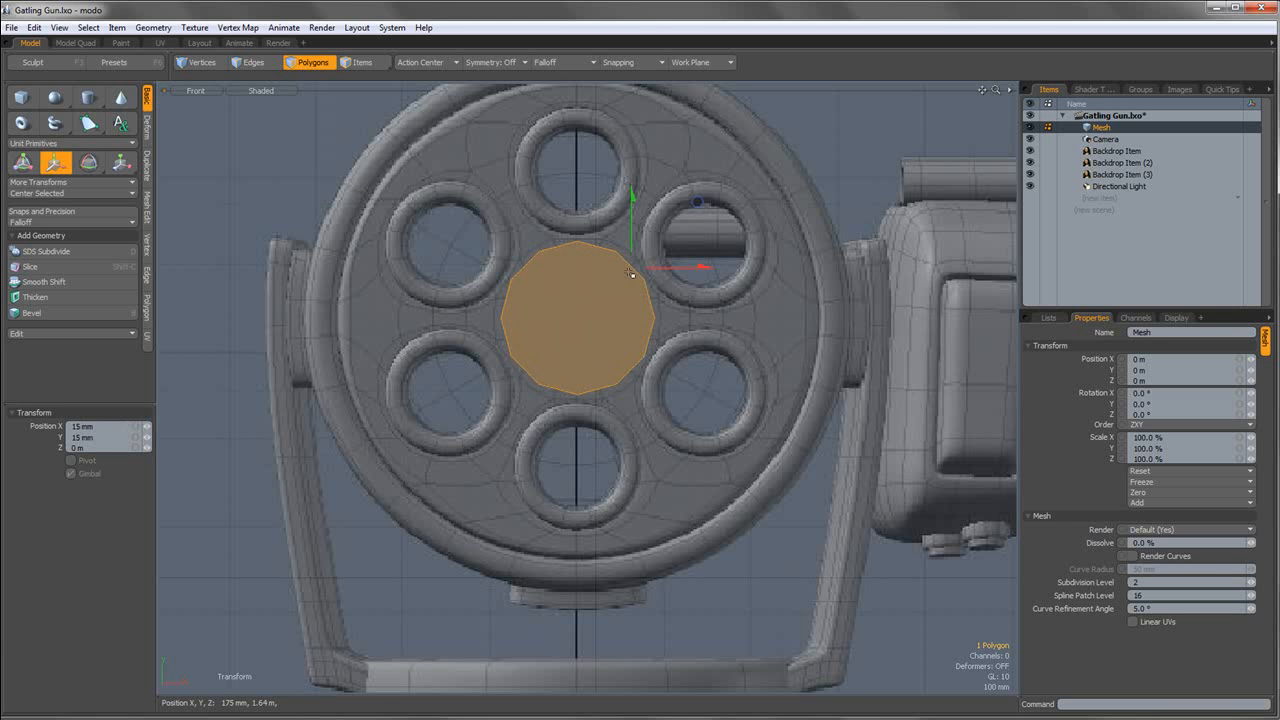
pyautogui.press('space')
pyautogui.scroll(-3, 635, 274)
pyautogui.scroll(2, 638, 276)
pyautogui.scroll(-2, 640, 276)
pyautogui.scroll(1, 645, 278)
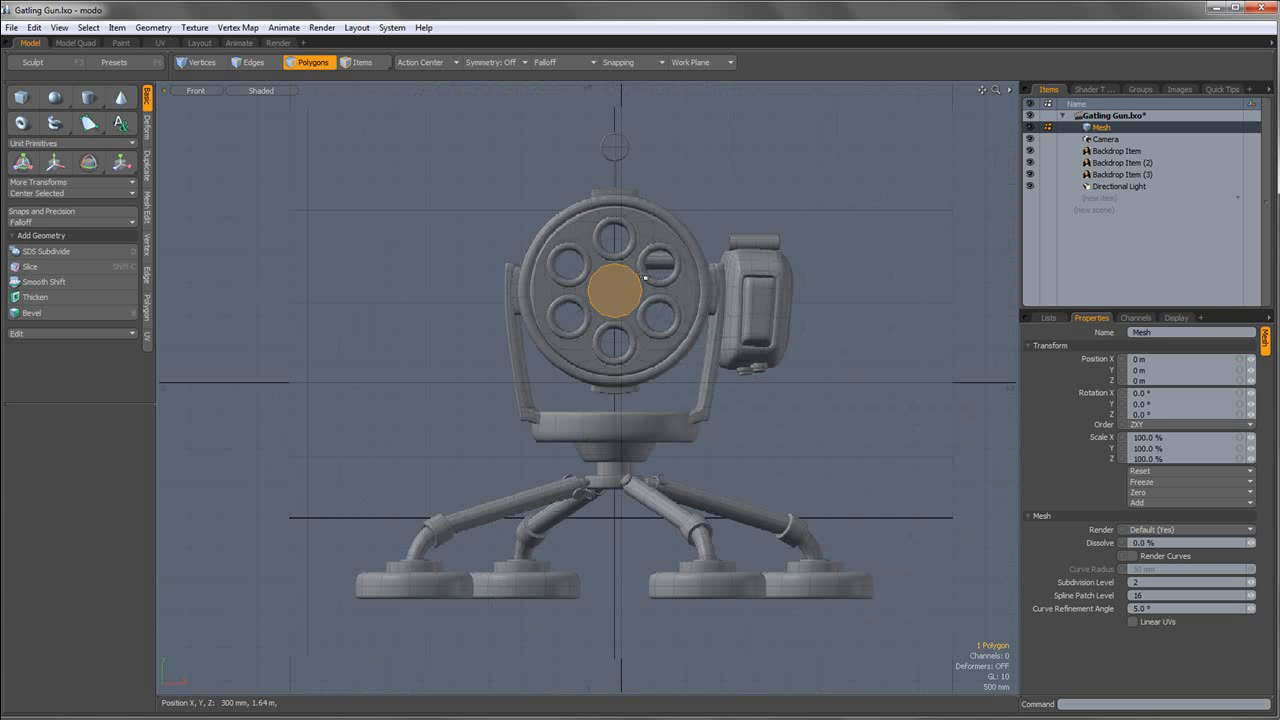
pyautogui.scroll(4, 645, 278)
pyautogui.scroll(-3, 641, 273)
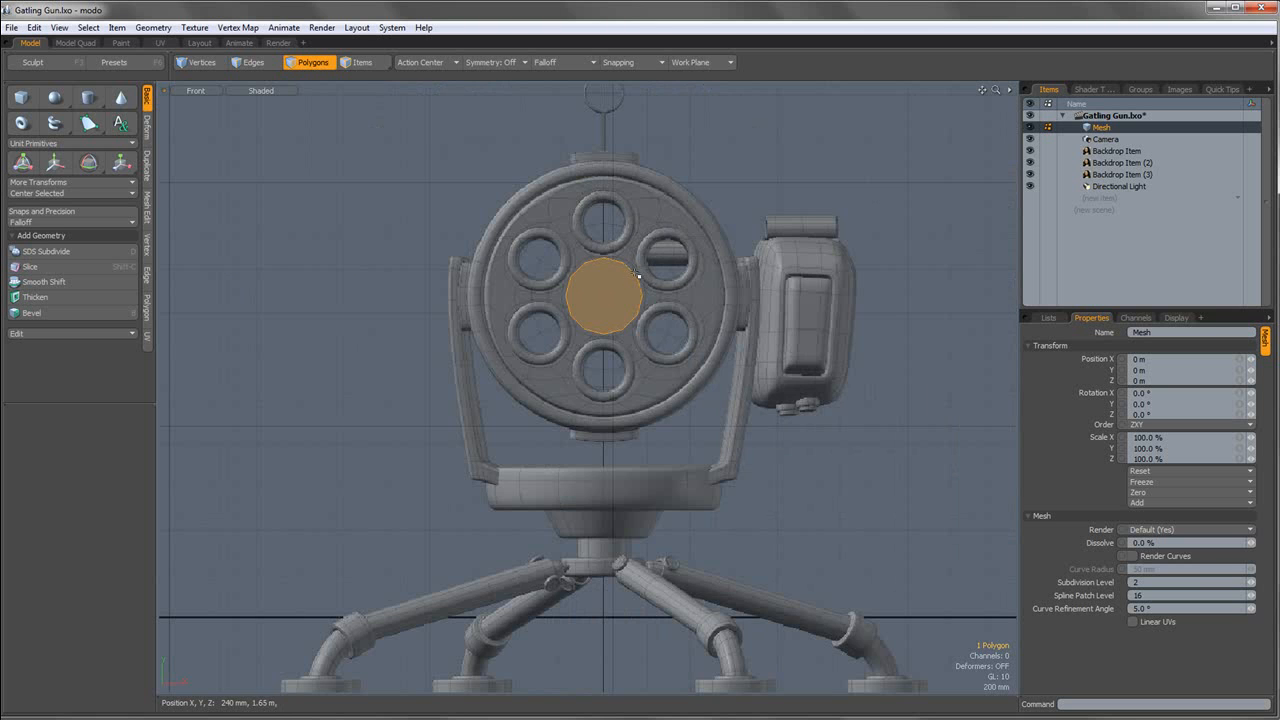
pyautogui.scroll(2, 636, 273)
pyautogui.scroll(-2, 630, 274)
pyautogui.scroll(3, 622, 275)
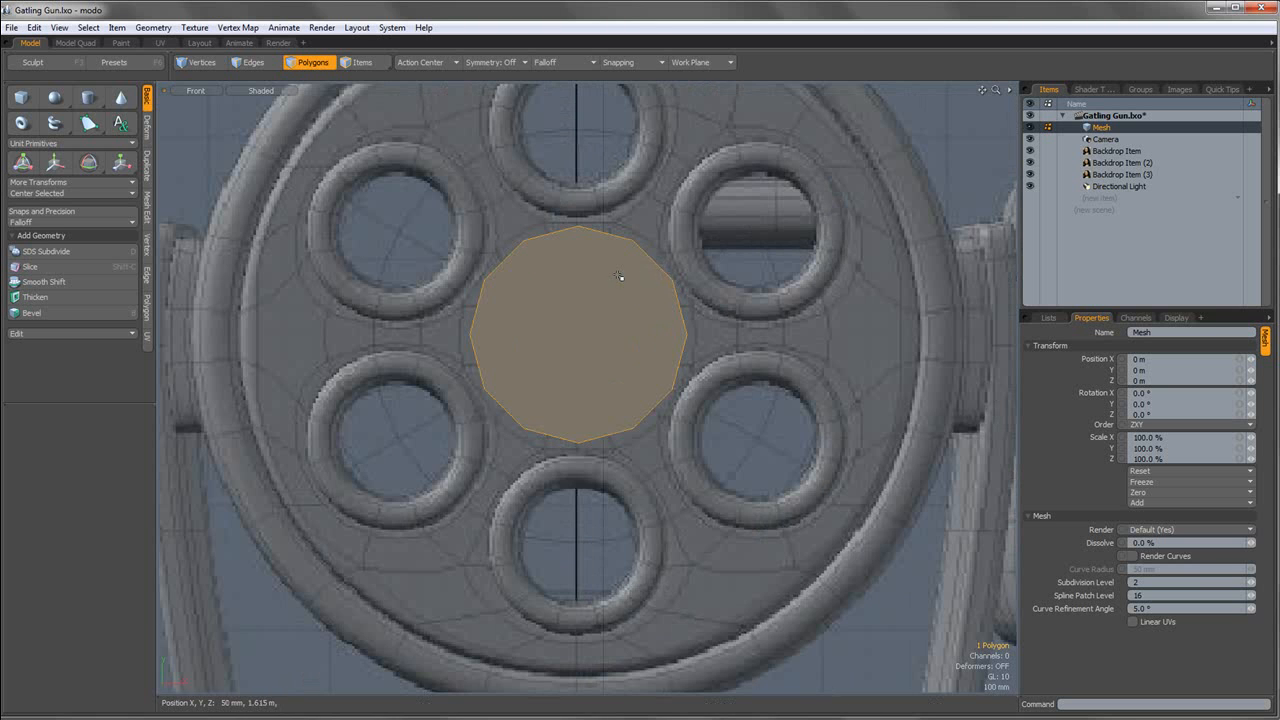
pyautogui.scroll(-3, 622, 280)
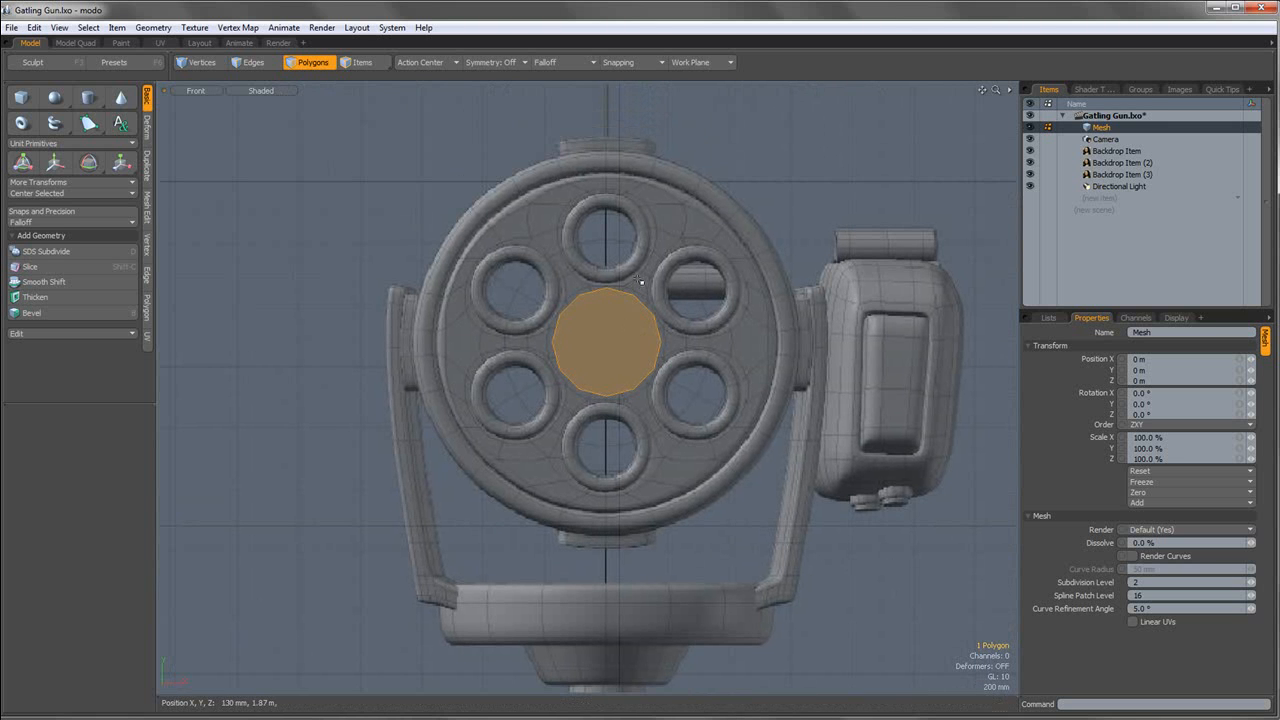
pyautogui.scroll(-1, 641, 278)
# Move the disc up over the uppermost barrel hole and set the viewport shading to Wireframe.
pyautogui.scroll(3, 641, 280)
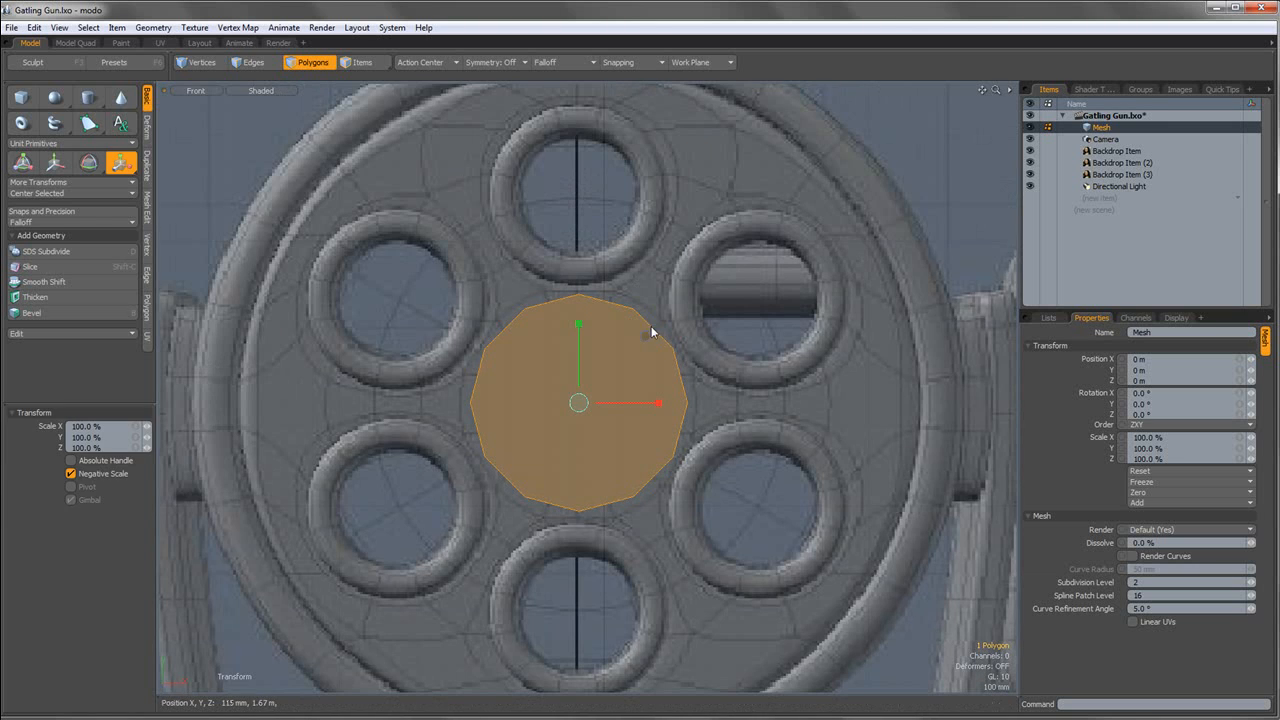
pyautogui.press('w')
pyautogui.moveTo(578, 318); pyautogui.dragTo(265, 77)
pyautogui.click(270, 92)
pyautogui.click(265, 104)
pyautogui.keyDown('alt'); pyautogui.keyDown('shift'); pyautogui.moveTo(580, 150); pyautogui.dragTo(608, 306); pyautogui.keyUp('shift'); pyautogui.keyUp('alt')
# Scale the disc down uniformly to match the outer rim of the uppermost barrel.
pyautogui.press('r')
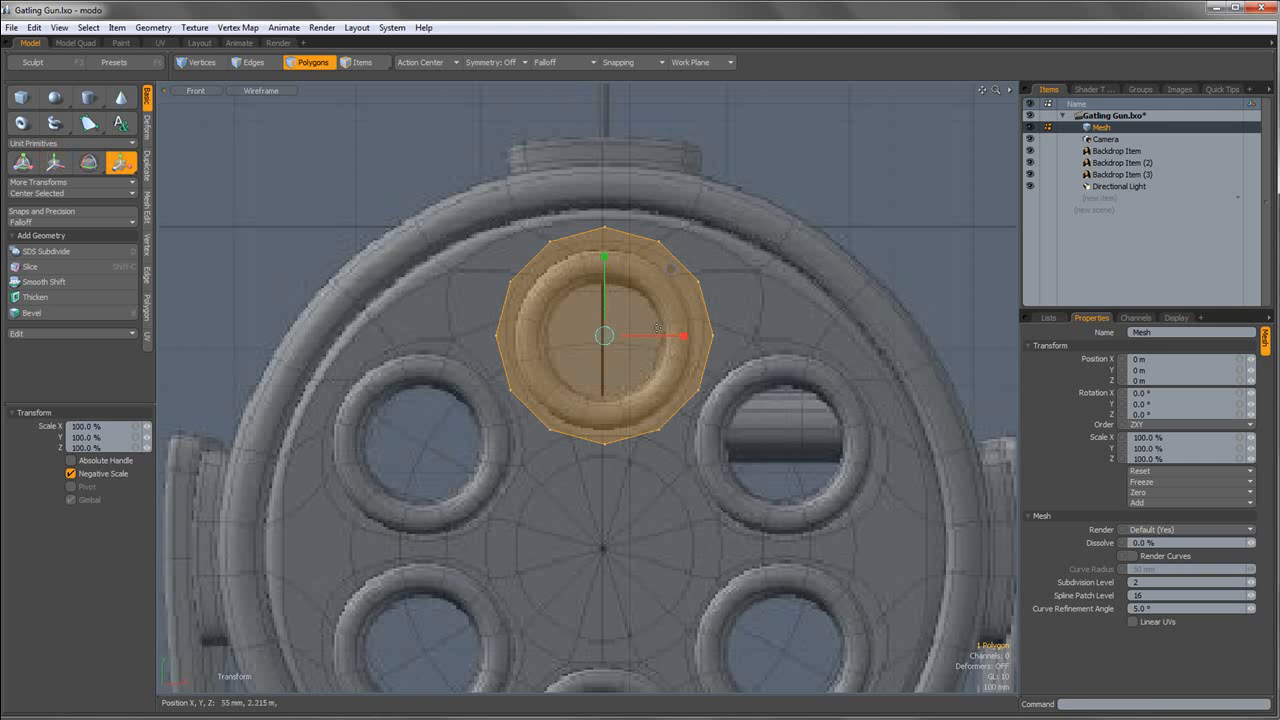
pyautogui.moveTo(671, 272); pyautogui.dragTo(624, 272)
pyautogui.press('q')
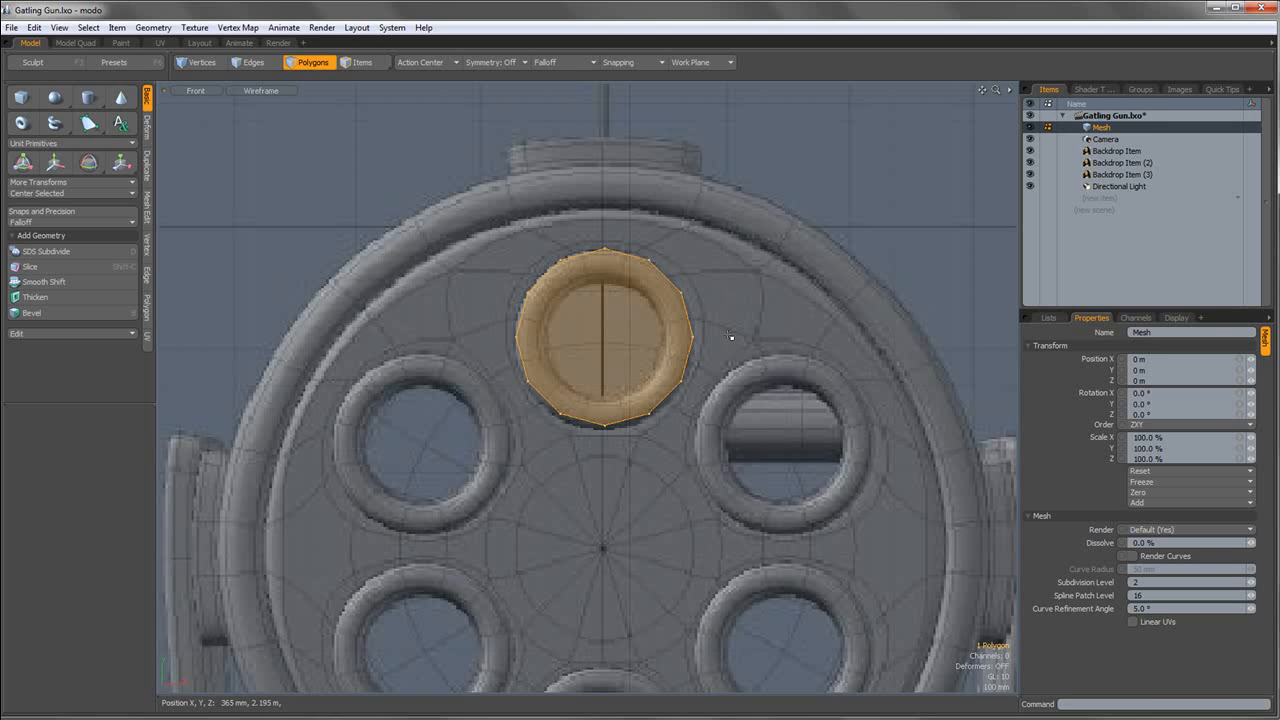
pyautogui.press('w')
pyautogui.press('e')
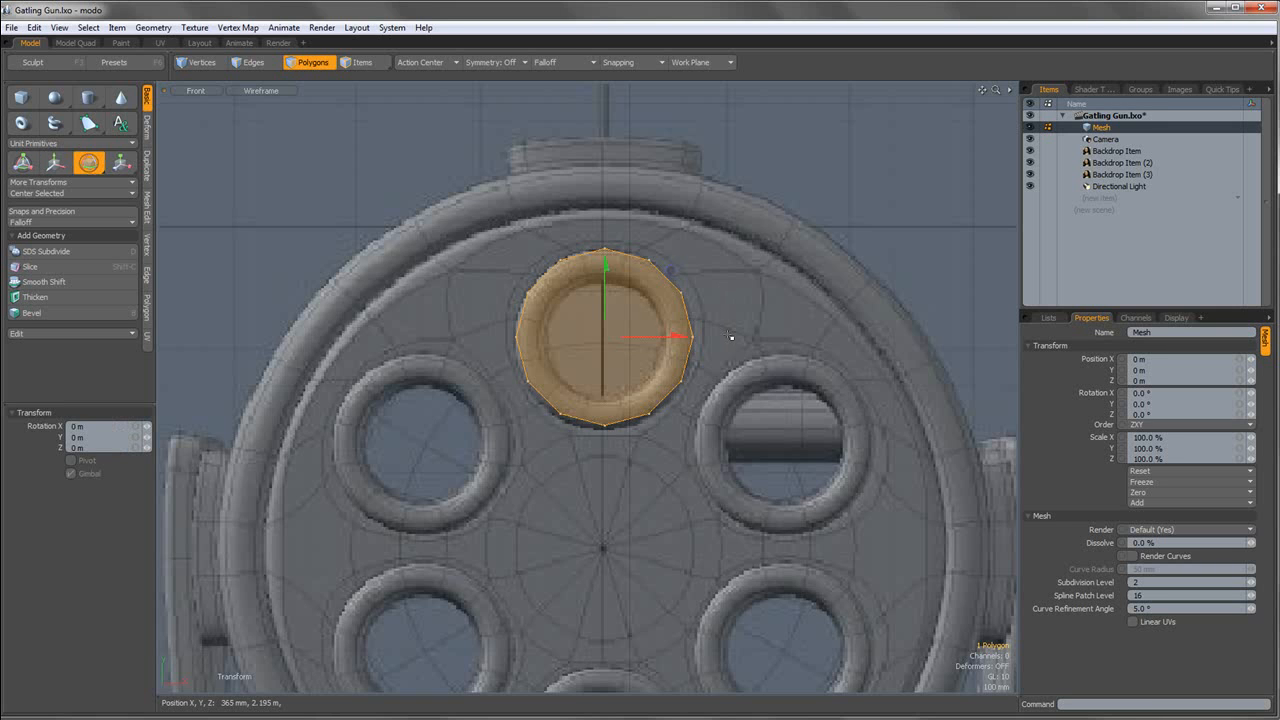
pyautogui.press('r')
pyautogui.press('w')
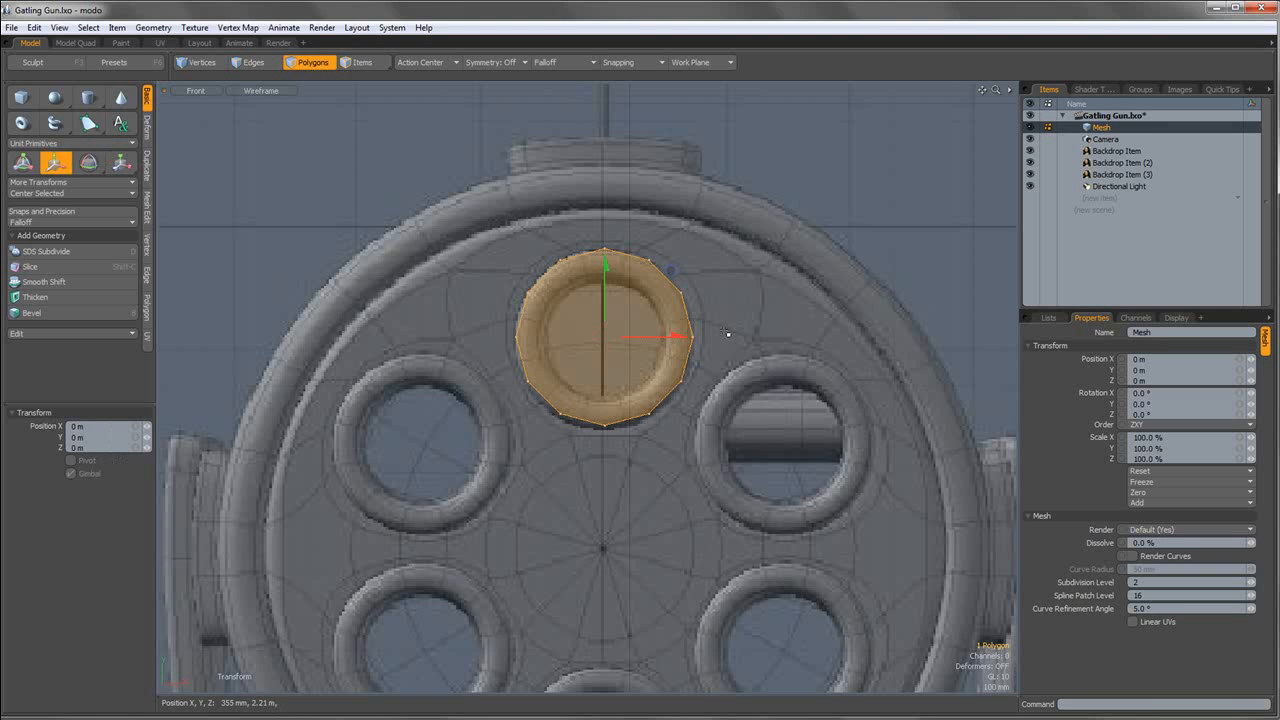
pyautogui.press('e')
pyautogui.press('r')
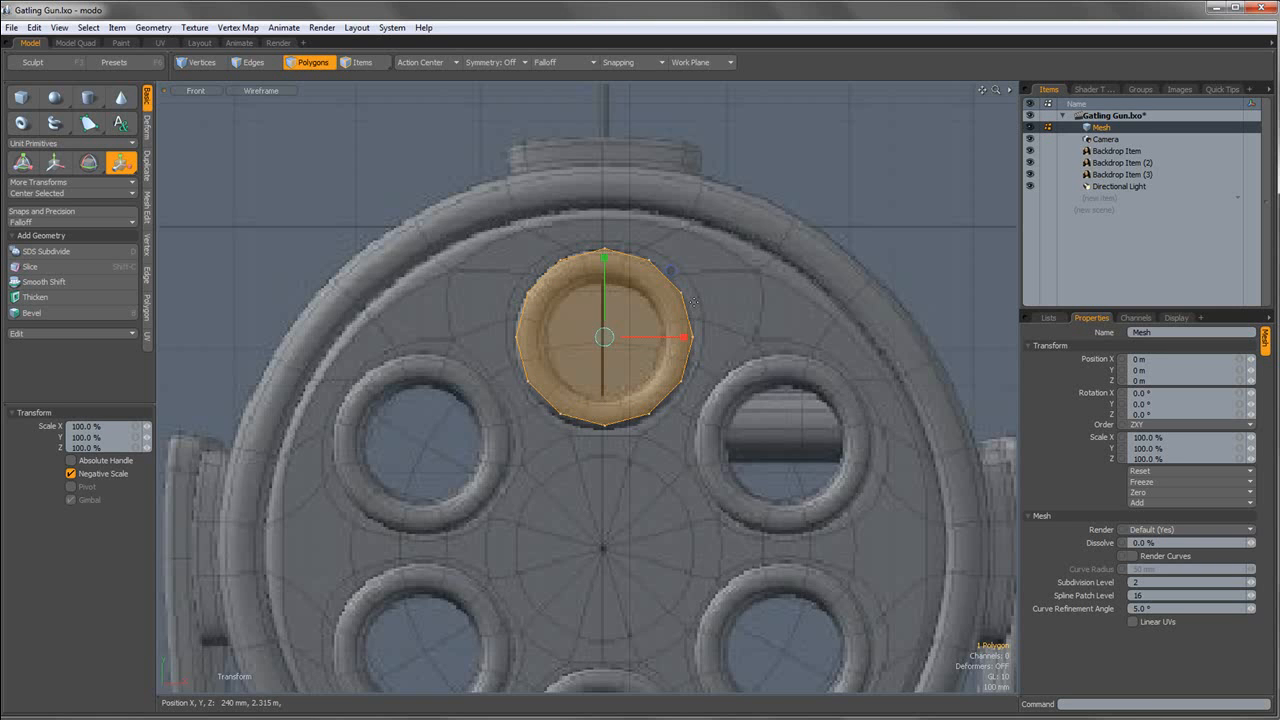
pyautogui.press('w')
pyautogui.press('e')
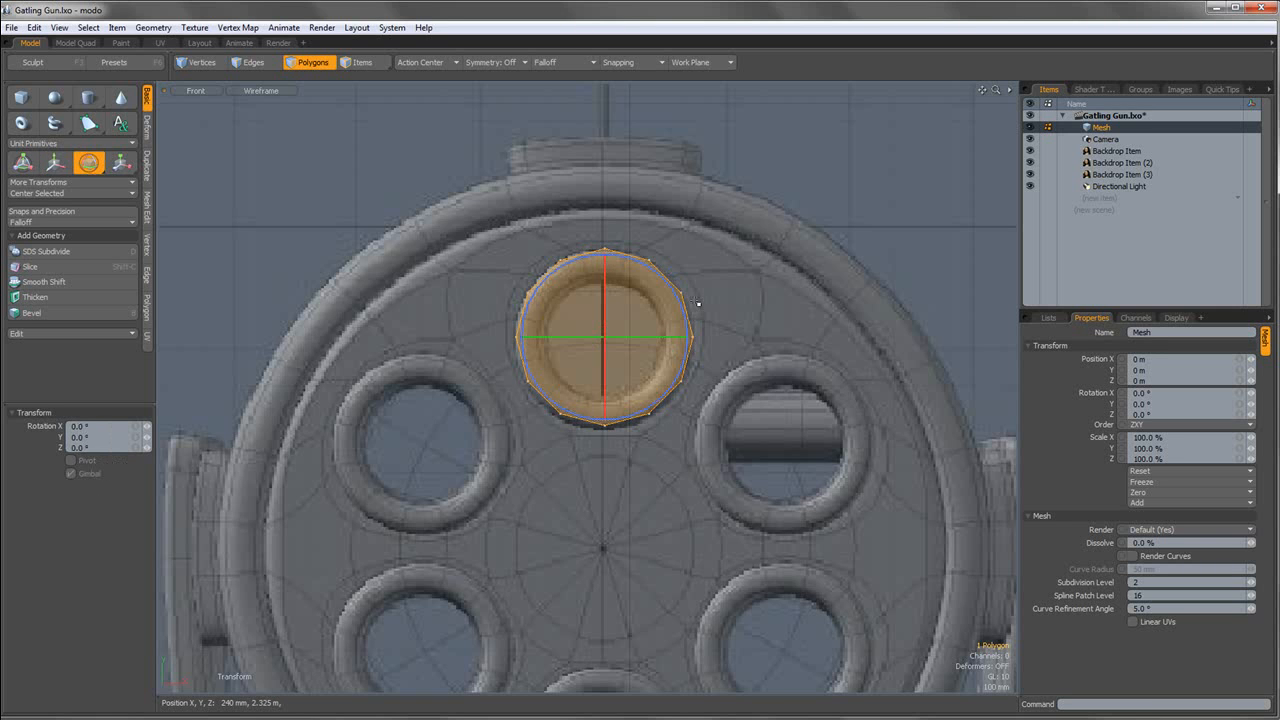
pyautogui.press('r')
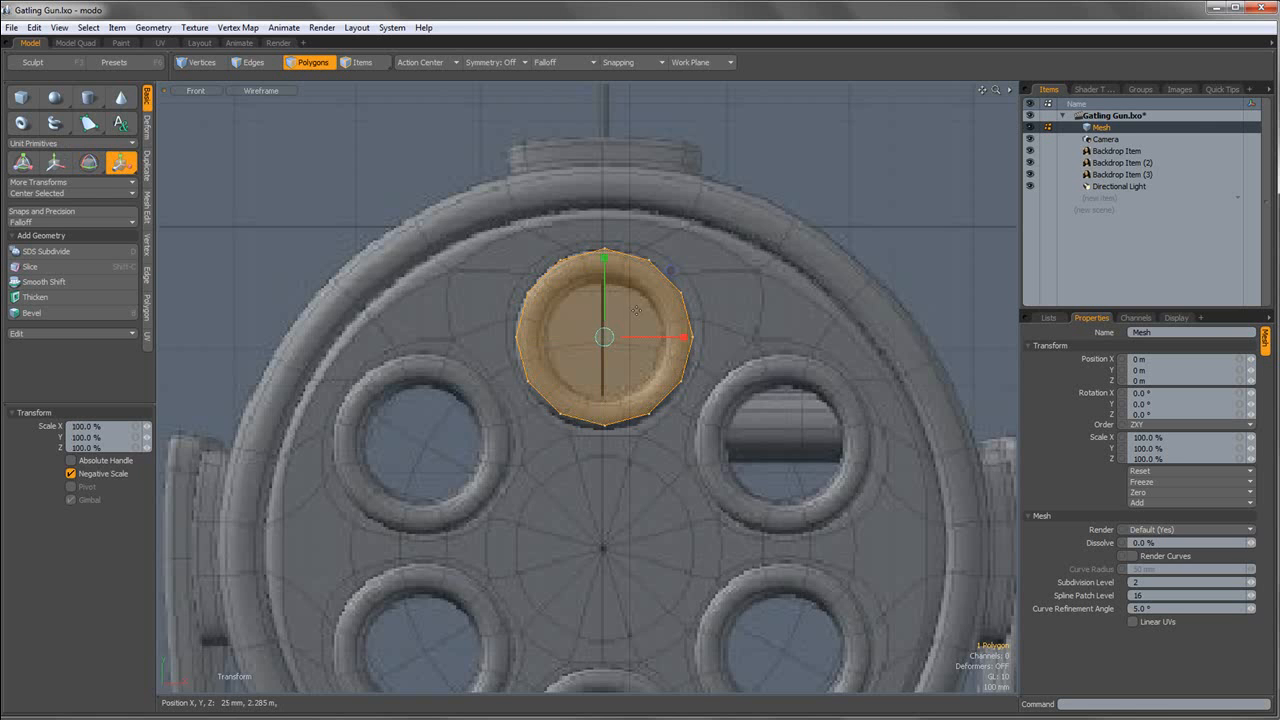
pyautogui.press('w')
pyautogui.press('q')
pyautogui.click(705, 312)
pyautogui.scroll(-3, 705, 312)
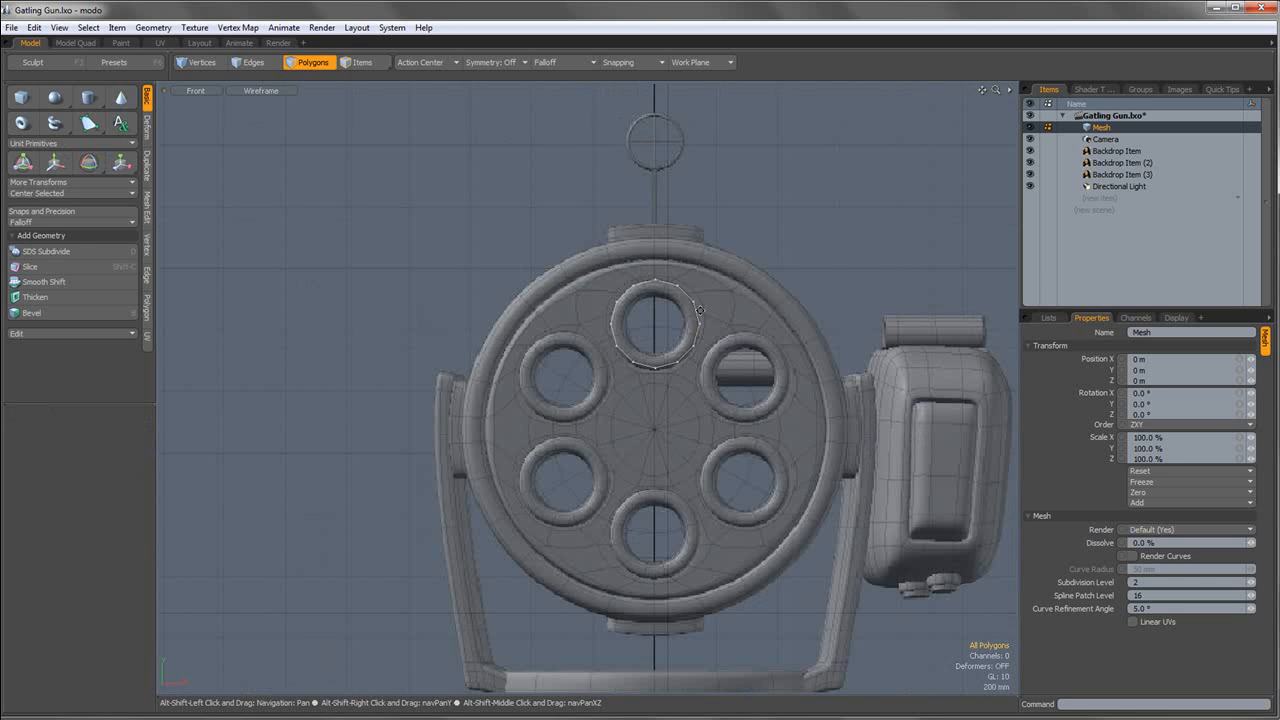
pyautogui.keyDown('alt'); pyautogui.moveTo(702, 312); pyautogui.dragTo(678, 303); pyautogui.keyUp('alt')
pyautogui.scroll(3, 674, 308)
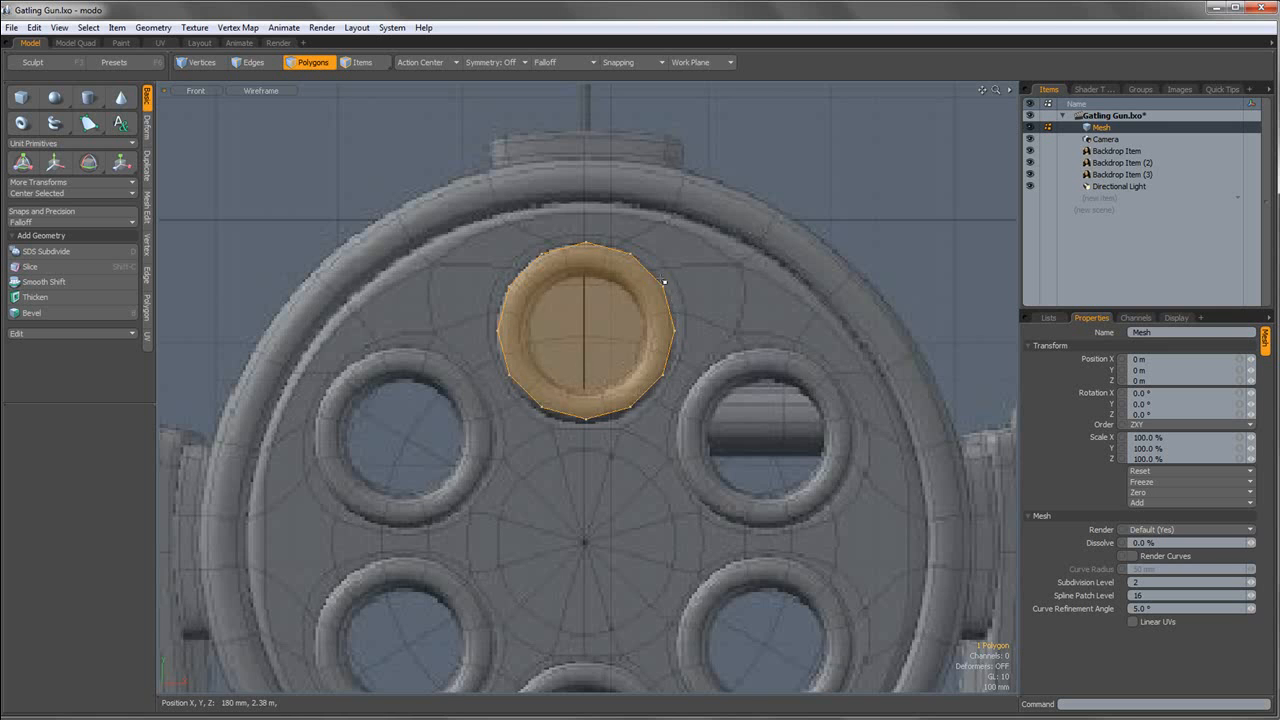
pyautogui.scroll(-6, 664, 282)
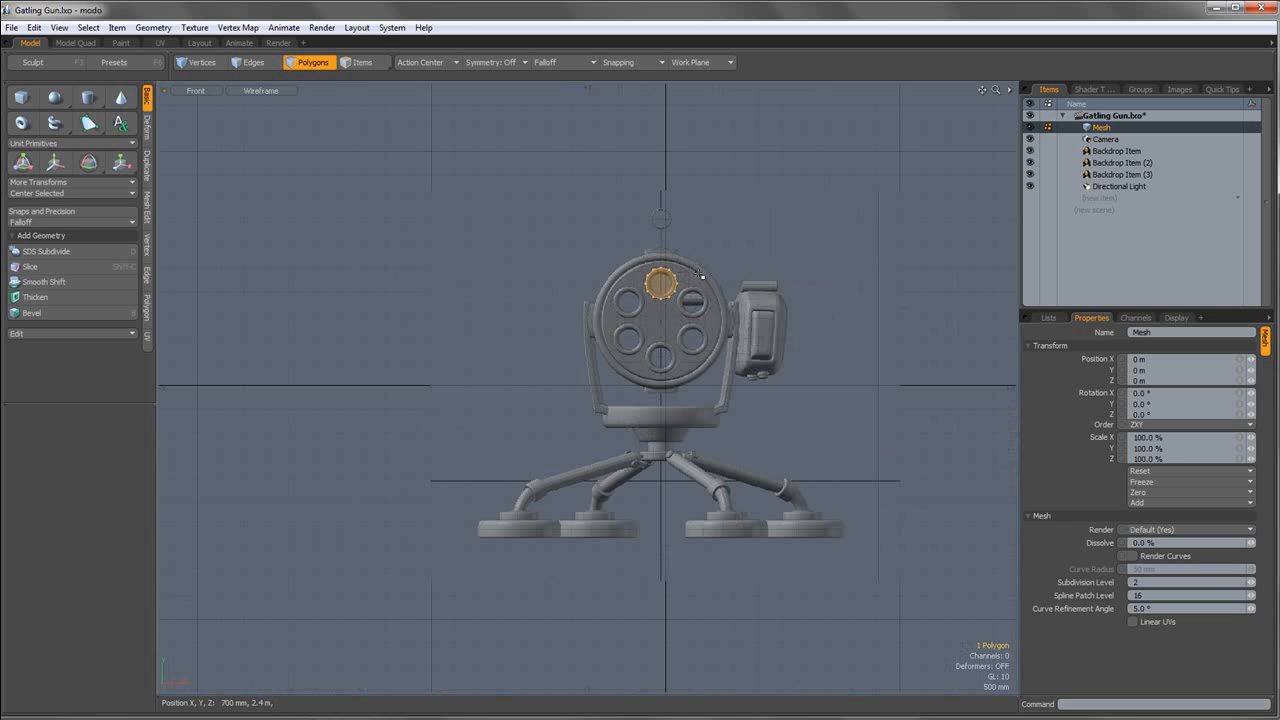
pyautogui.press('w')
pyautogui.scroll(4, 700, 272)
pyautogui.scroll(-4, 700, 272)
pyautogui.press('q')
pyautogui.keyDown('alt'); pyautogui.moveTo(702, 269); pyautogui.dragTo(672, 255); pyautogui.keyUp('alt')
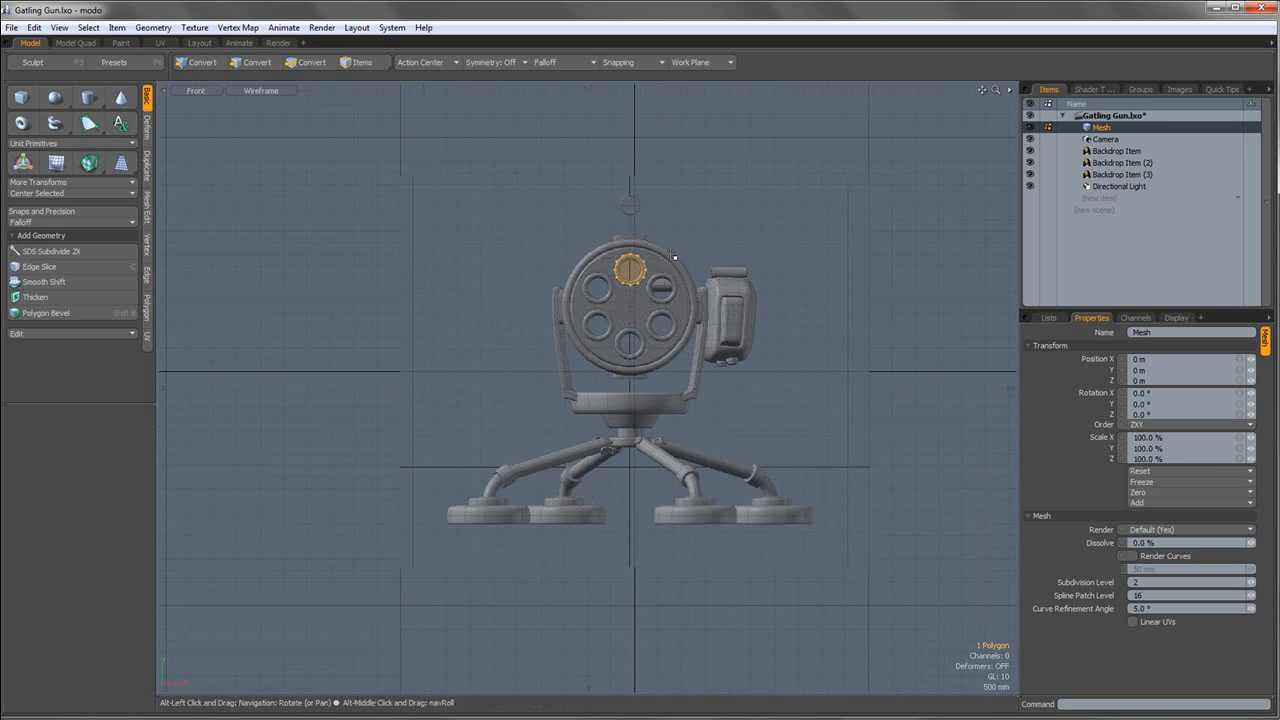
# Select the front backdrop item and move it to about 100 mm in X to centre the gun image on the vertical axis.
pyautogui.click(1132, 153)
pyautogui.click(1119, 177)
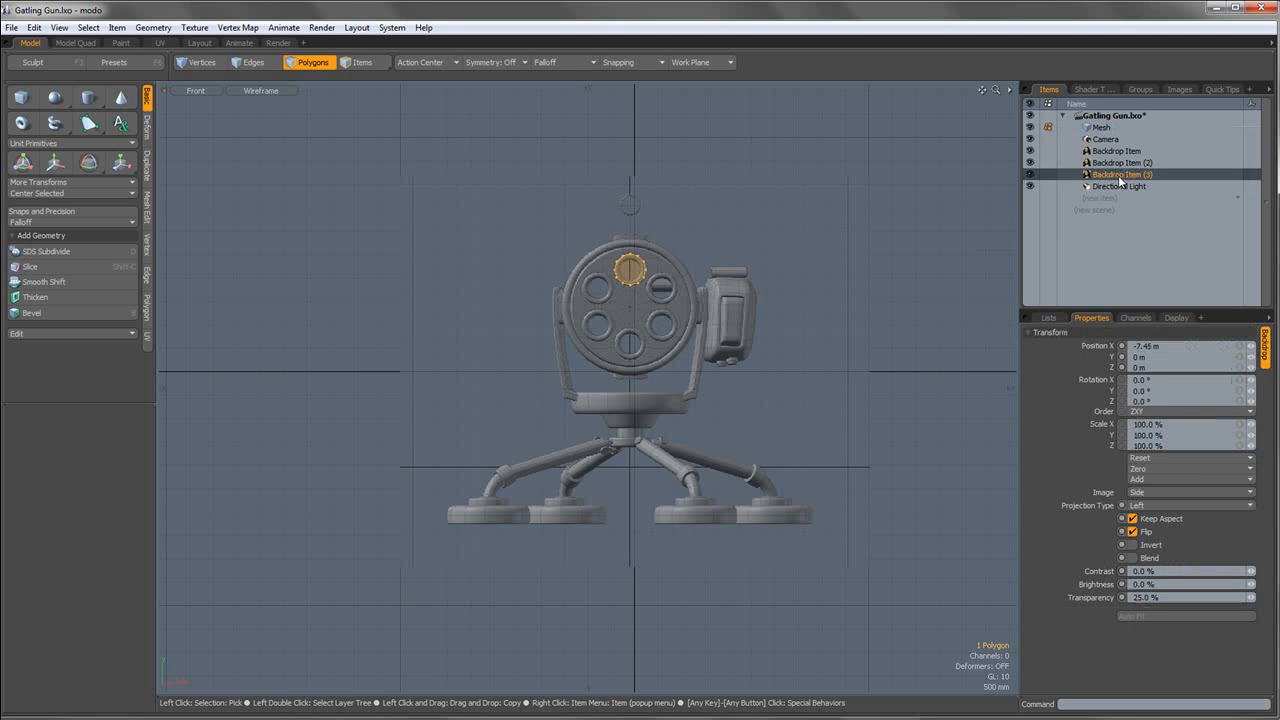
pyautogui.press('5')
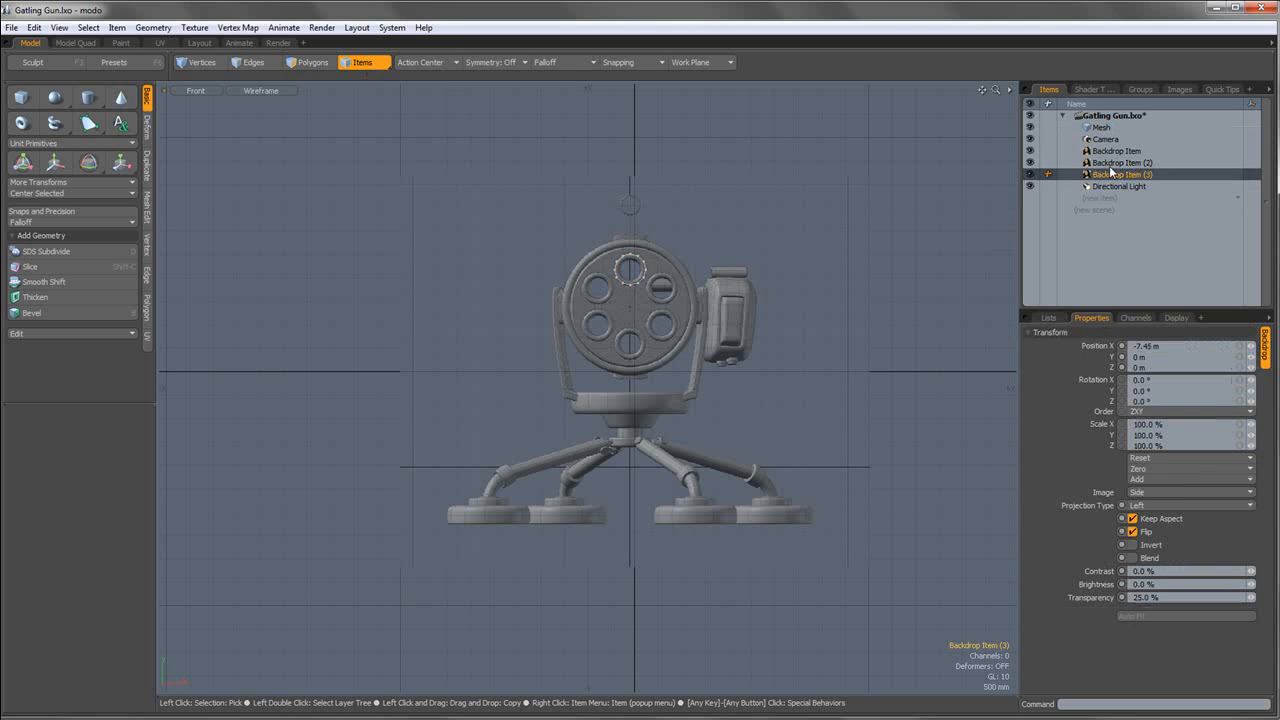
pyautogui.click(808, 281)
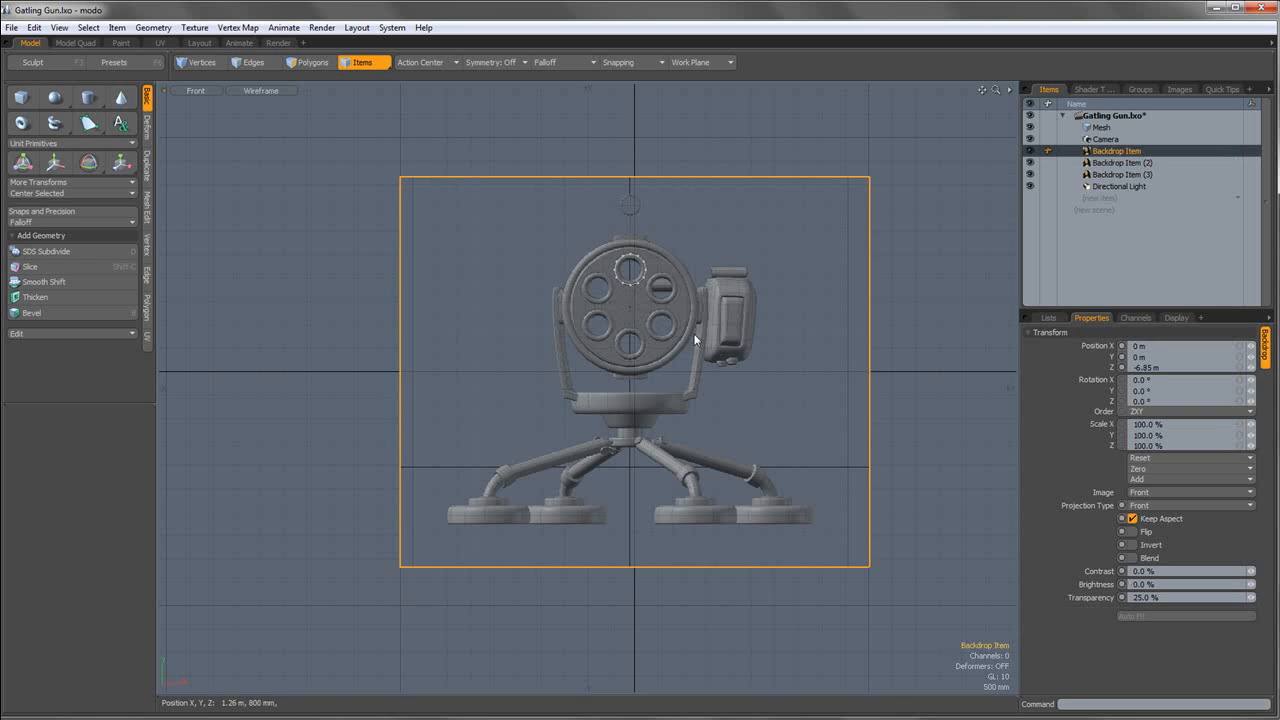
pyautogui.scroll(5, 627, 292)
pyautogui.press('w')
pyautogui.scroll(-3, 706, 497)
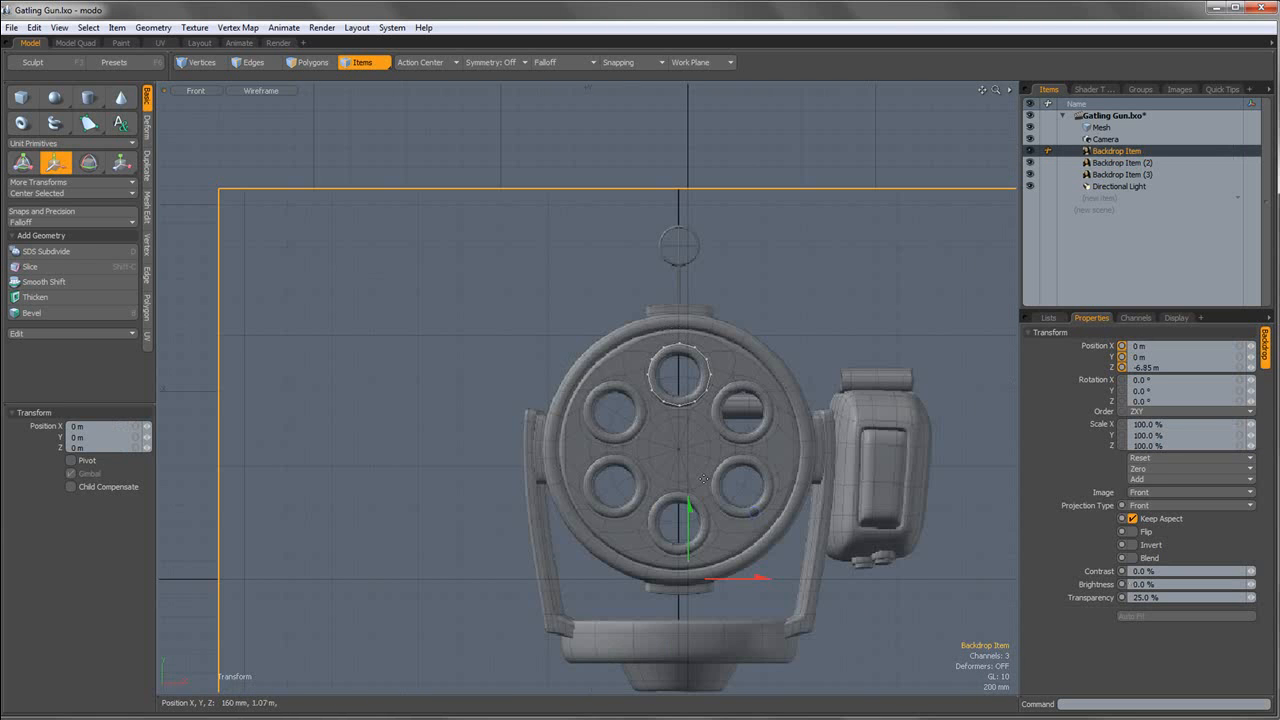
pyautogui.keyDown('alt'); pyautogui.moveTo(703, 478); pyautogui.dragTo(641, 300); pyautogui.keyUp('alt')
pyautogui.moveTo(664, 400); pyautogui.dragTo(674, 400)
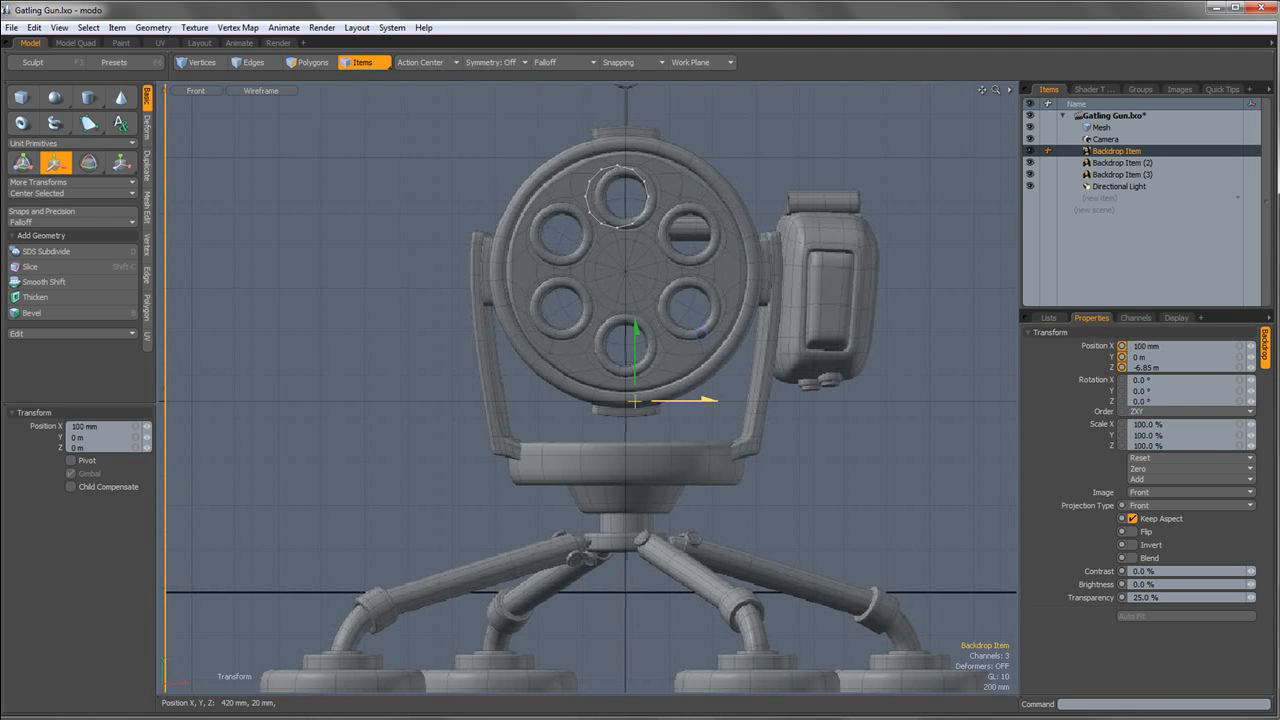
# Centre the mesh's disc polygon with Center Selected and move it up about 2.2 m in Y onto the uppermost barrel hole.
pyautogui.click(1105, 139)
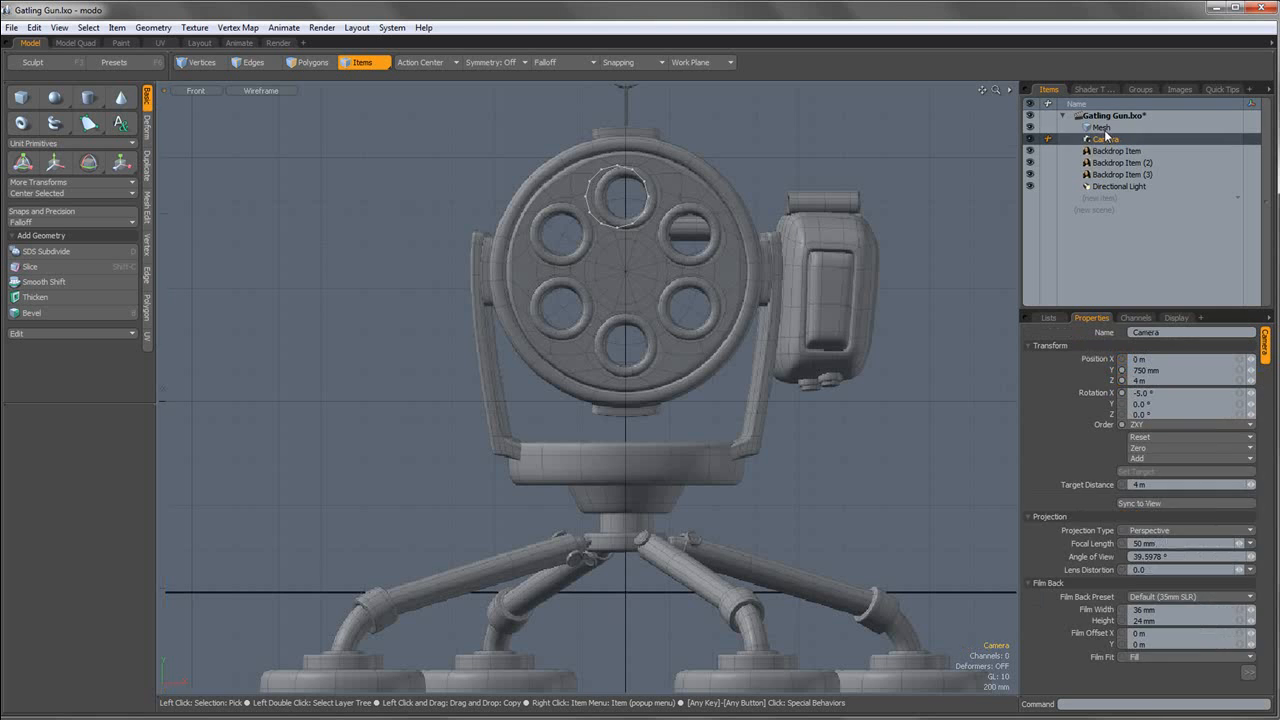
pyautogui.click(1102, 127)
pyautogui.click(41, 193)
pyautogui.click(314, 63)
pyautogui.press('w')
pyautogui.moveTo(628, 342); pyautogui.dragTo(691, 128)
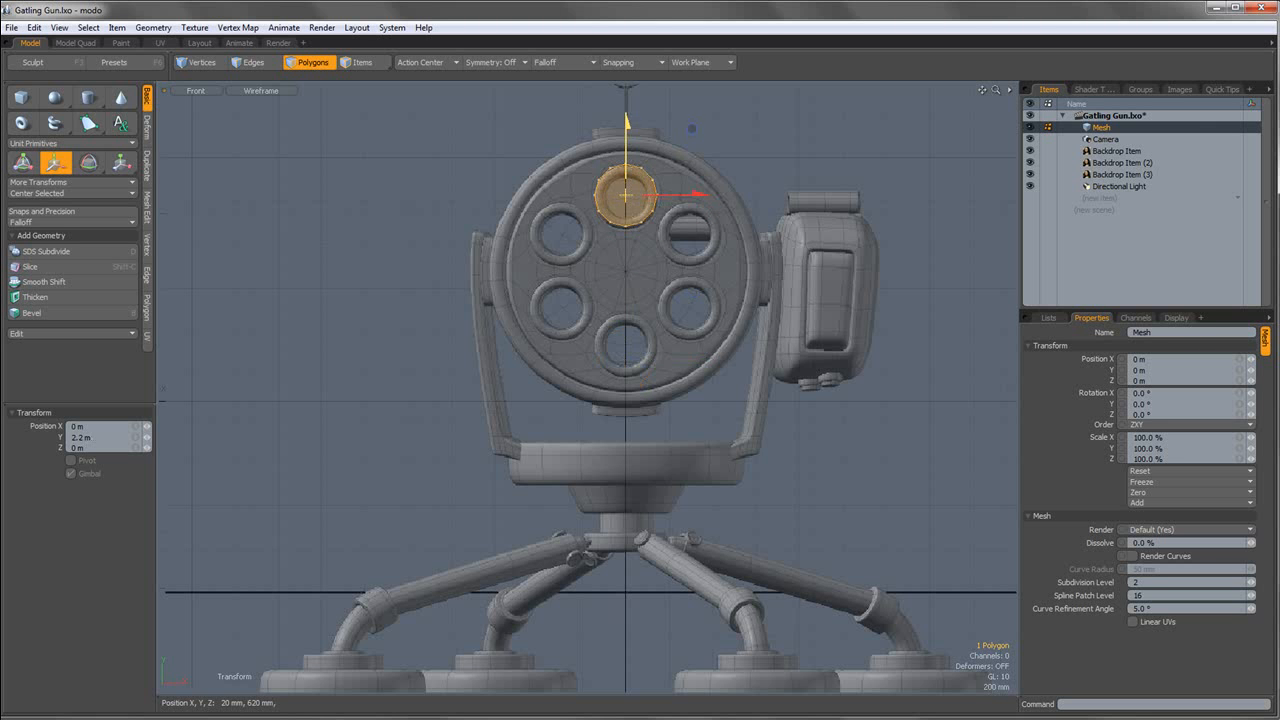
pyautogui.press('space')
pyautogui.hotkey('shift', 'a')
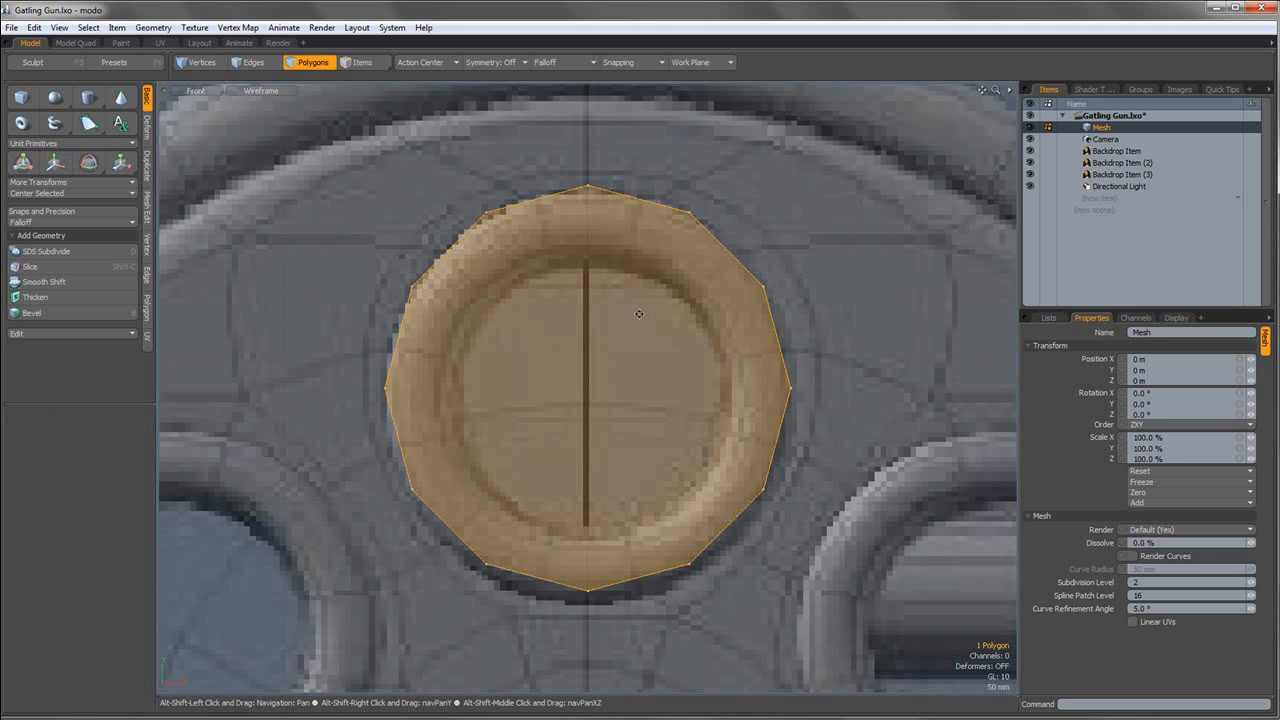
pyautogui.scroll(-3, 646, 305)
pyautogui.press('w')
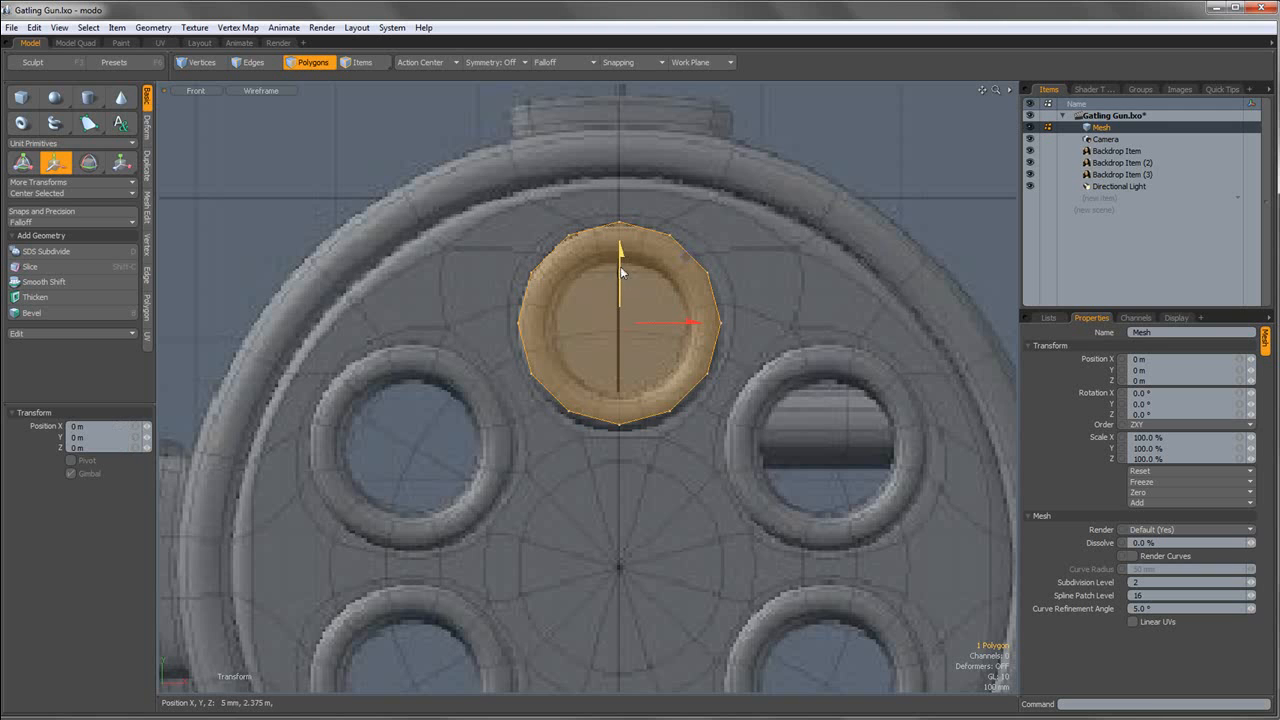
pyautogui.press('space')
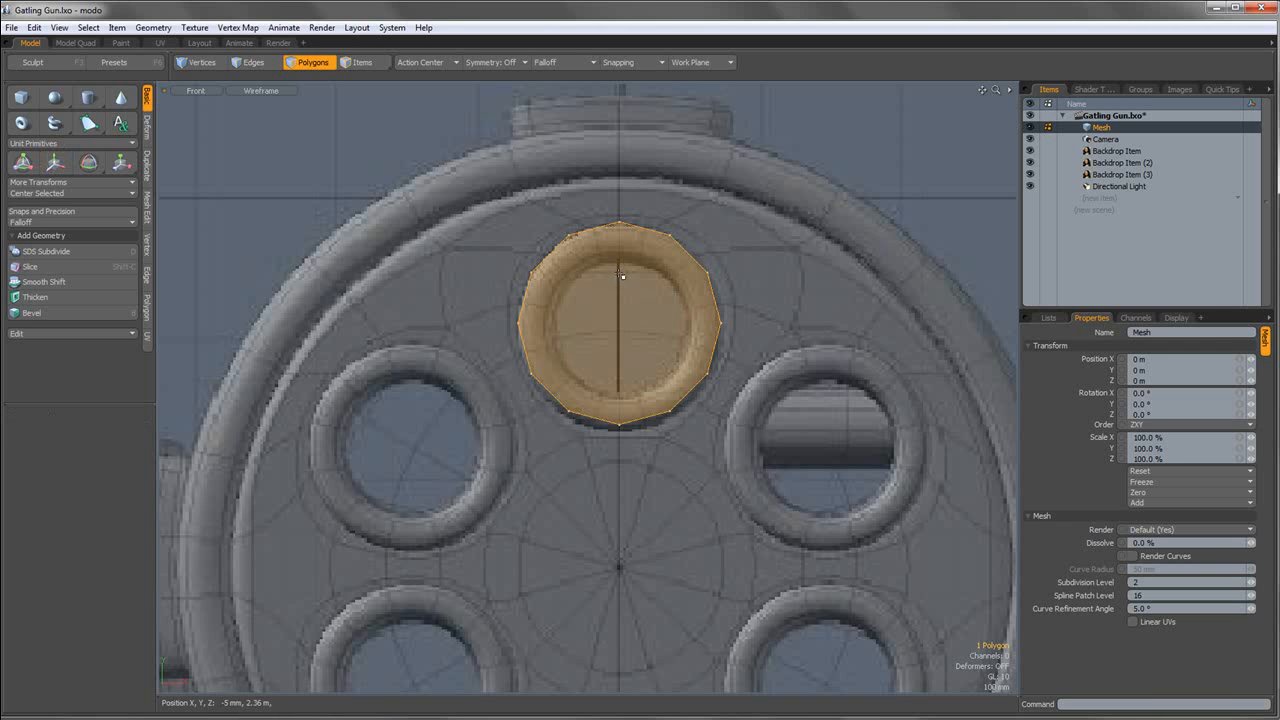
# Inset the disc polygon with Bevel to the barrel's inner rim and delete the inner polygon to open the hole.
pyautogui.press('b')
pyautogui.moveTo(626, 350); pyautogui.dragTo(693, 323)
pyautogui.press('space')
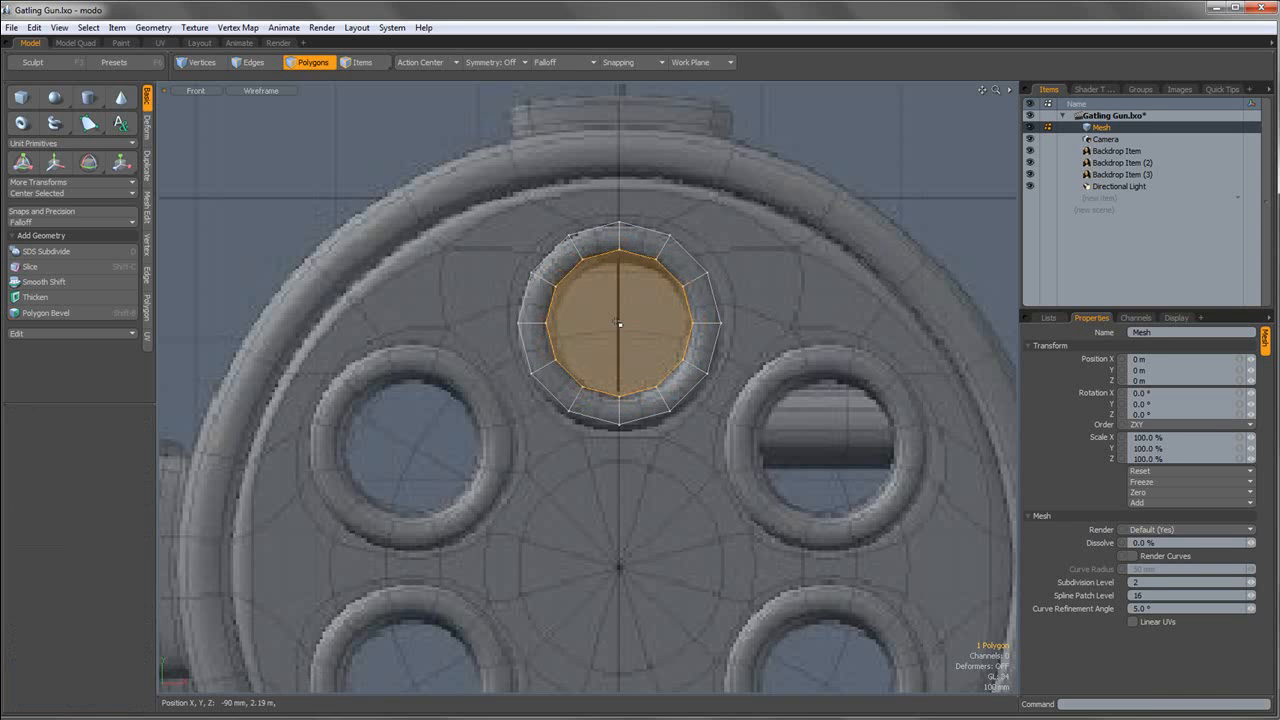
pyautogui.press('Delete')
pyautogui.moveTo(669, 307); pyautogui.dragTo(706, 303)
pyautogui.keyDown('ctrl'); pyautogui.click(709, 306); pyautogui.keyUp('ctrl')
pyautogui.press('Delete')
# Select all polygons of the barrel ring and set the viewport to the Left view.
pyautogui.doubleClick(711, 281)
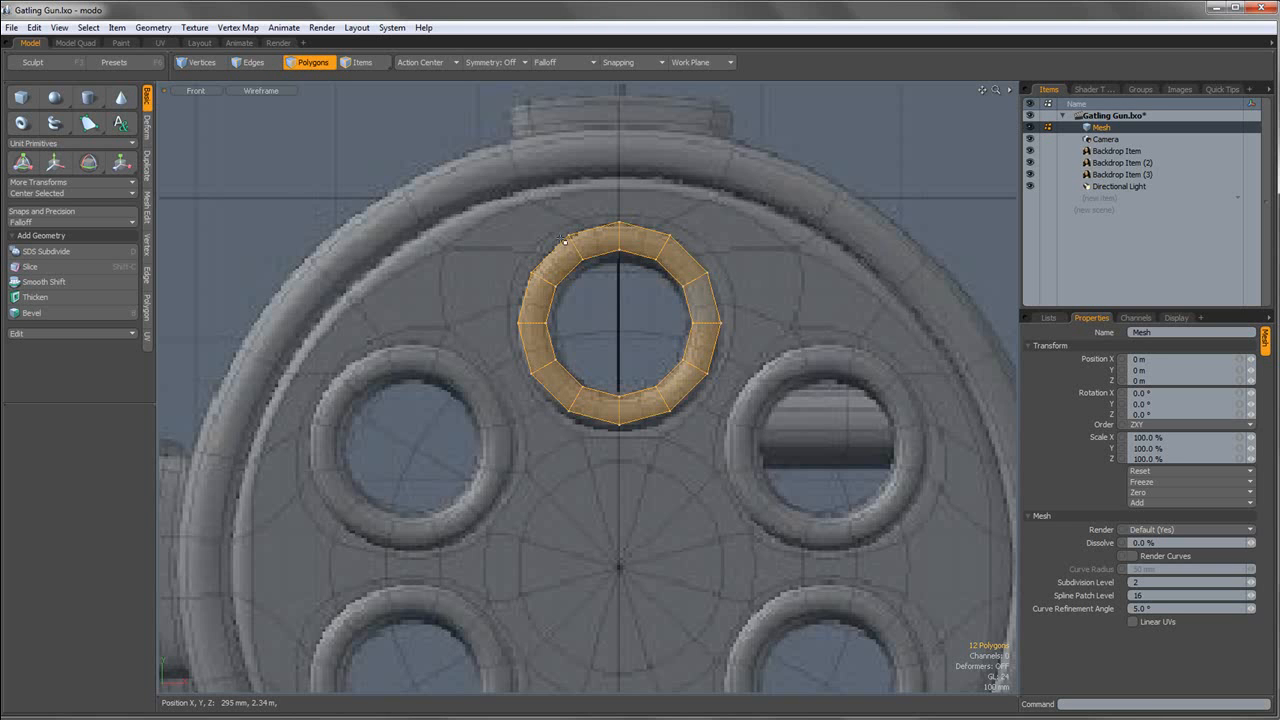
pyautogui.click(210, 92)
pyautogui.click(212, 122)
pyautogui.scroll(-5, 522, 291)
pyautogui.hotkey('shift', 'a')
pyautogui.keyDown('alt'); pyautogui.moveTo(522, 291); pyautogui.dragTo(560, 304); pyautogui.keyUp('alt')
pyautogui.scroll(-10, 514, 286)
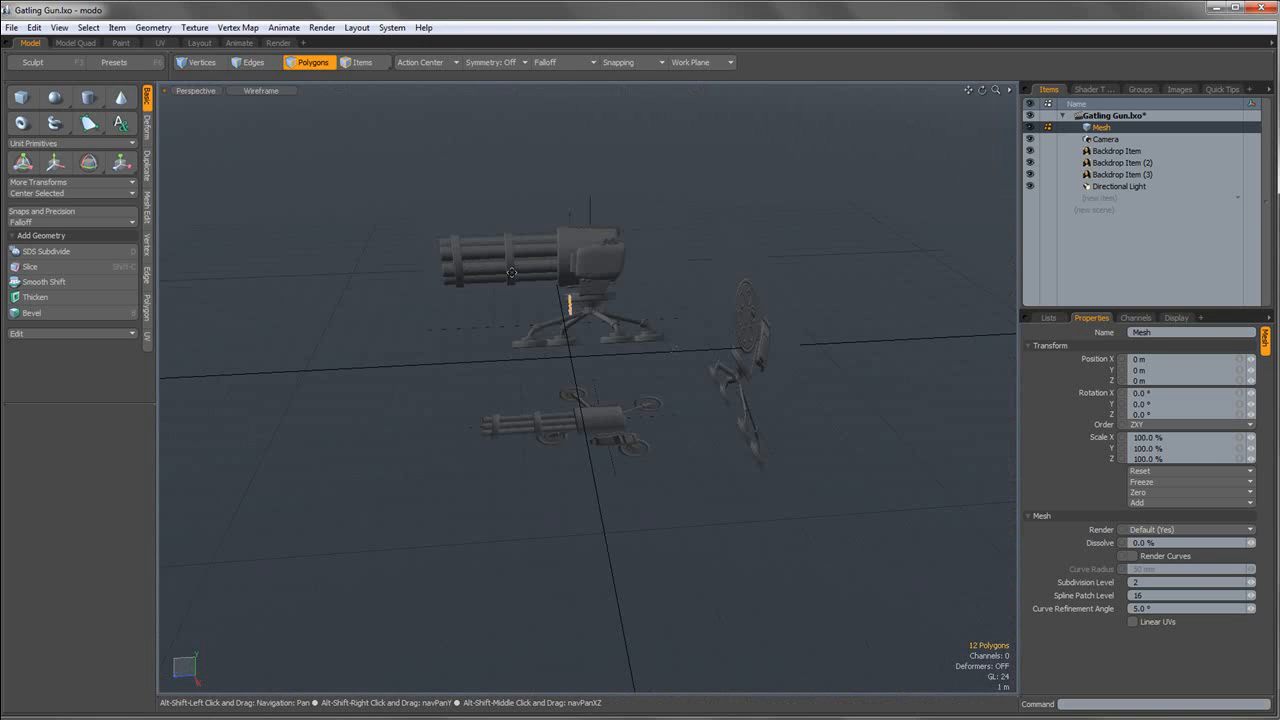
pyautogui.click(205, 91)
pyautogui.click(208, 84)
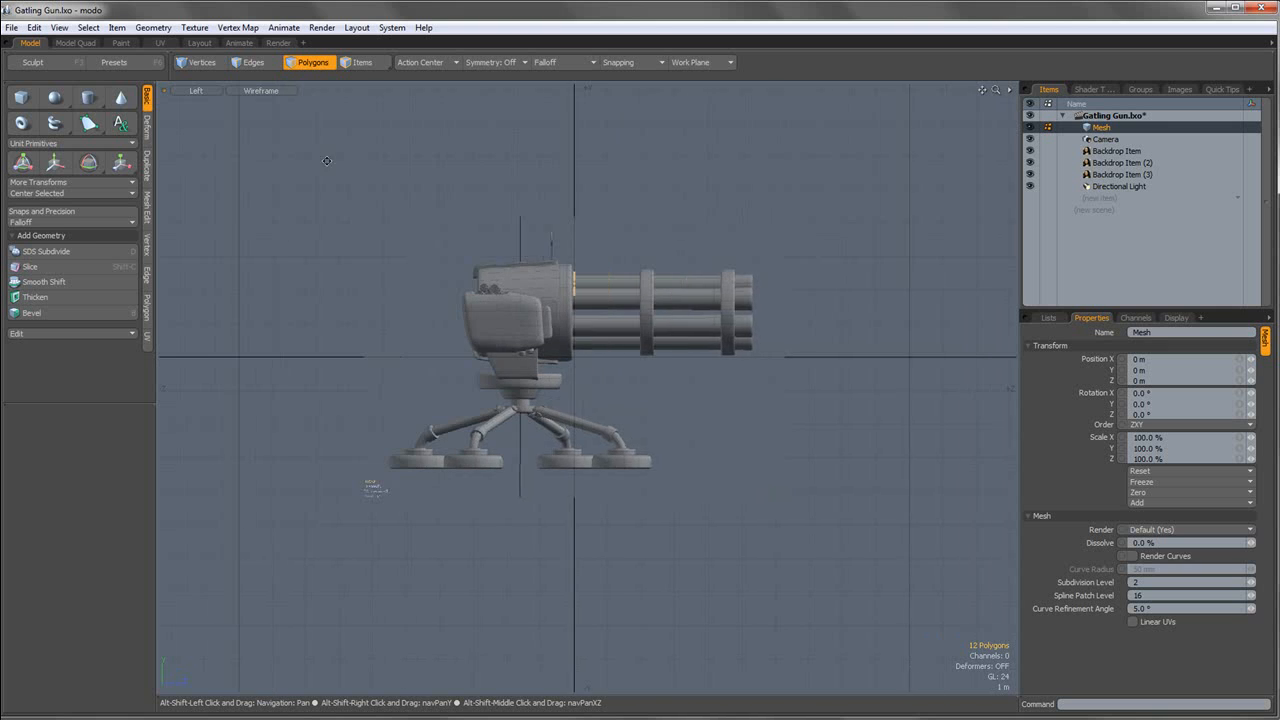
# Move the ring slightly backwards along Z so it sits just inside the front of the gun housing.
pyautogui.scroll(4, 588, 278)
pyautogui.scroll(-4, 588, 278)
pyautogui.scroll(2, 574, 274)
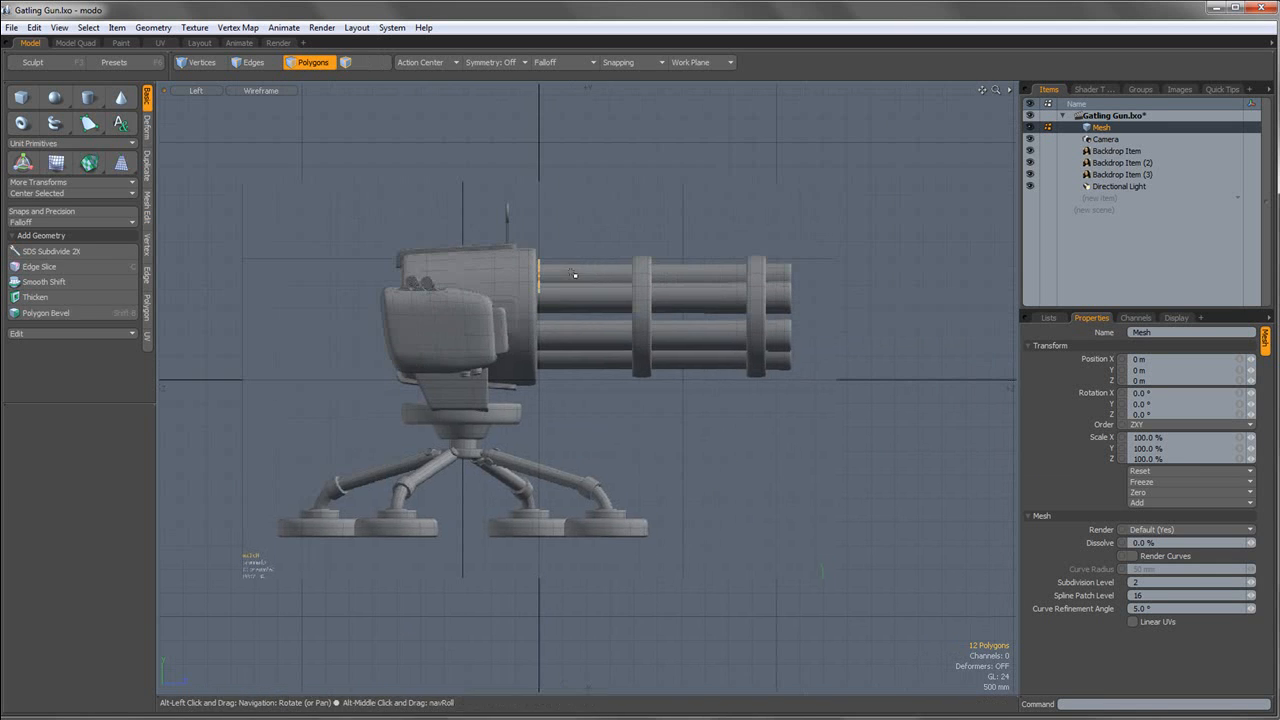
pyautogui.scroll(3, 560, 268)
pyautogui.keyDown('alt'); pyautogui.keyDown('shift'); pyautogui.moveTo(560, 268); pyautogui.dragTo(463, 247); pyautogui.keyUp('shift'); pyautogui.keyUp('alt')
pyautogui.scroll(-3, 486, 250)
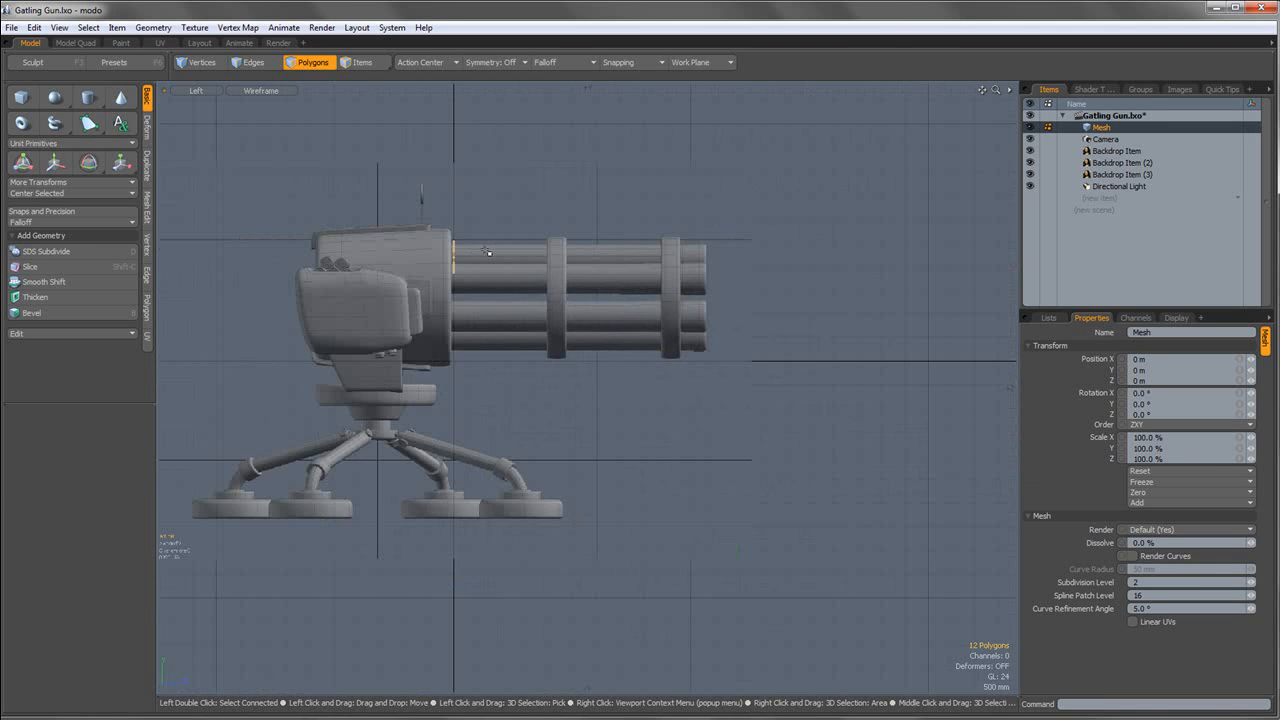
pyautogui.scroll(2, 486, 251)
pyautogui.hotkey('shift', 'x')
pyautogui.press('q')
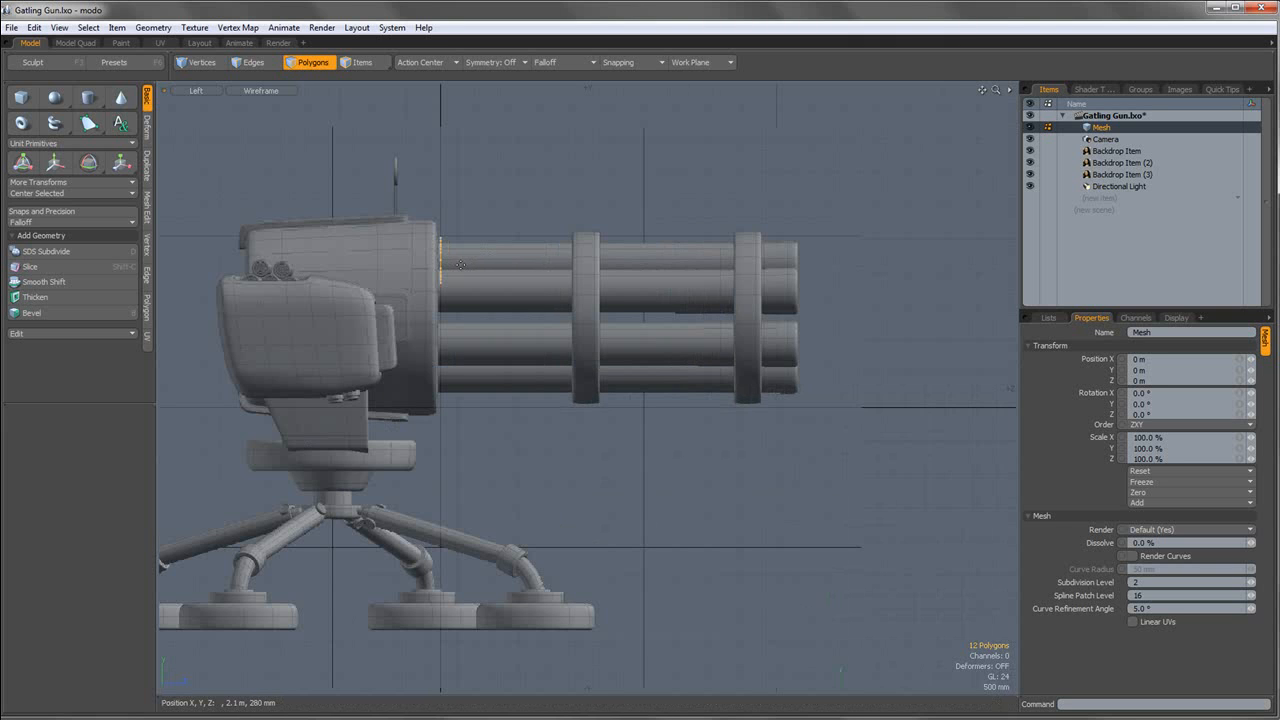
pyautogui.press('w')
pyautogui.moveTo(517, 259); pyautogui.dragTo(480, 303)
pyautogui.press('q')
pyautogui.press('w')
pyautogui.press('q')
pyautogui.scroll(2, 442, 255)
pyautogui.scroll(-2, 442, 255)
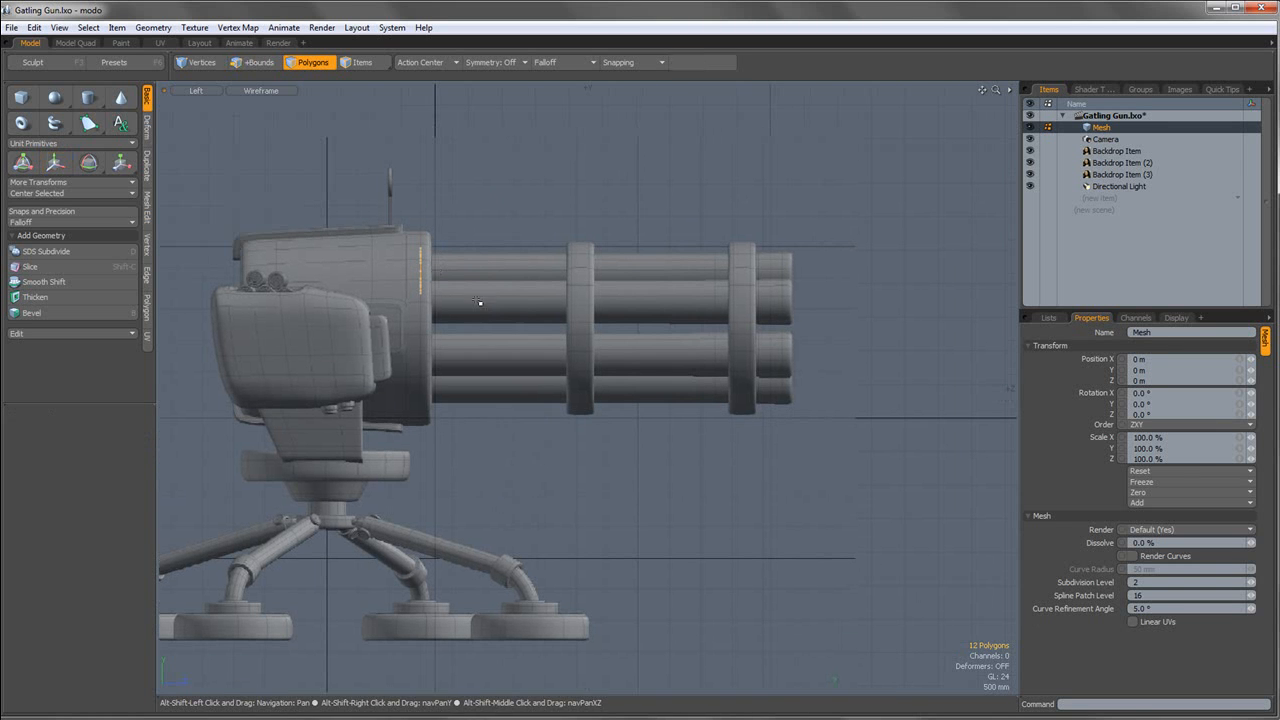
pyautogui.hotkey('shift', 'x')
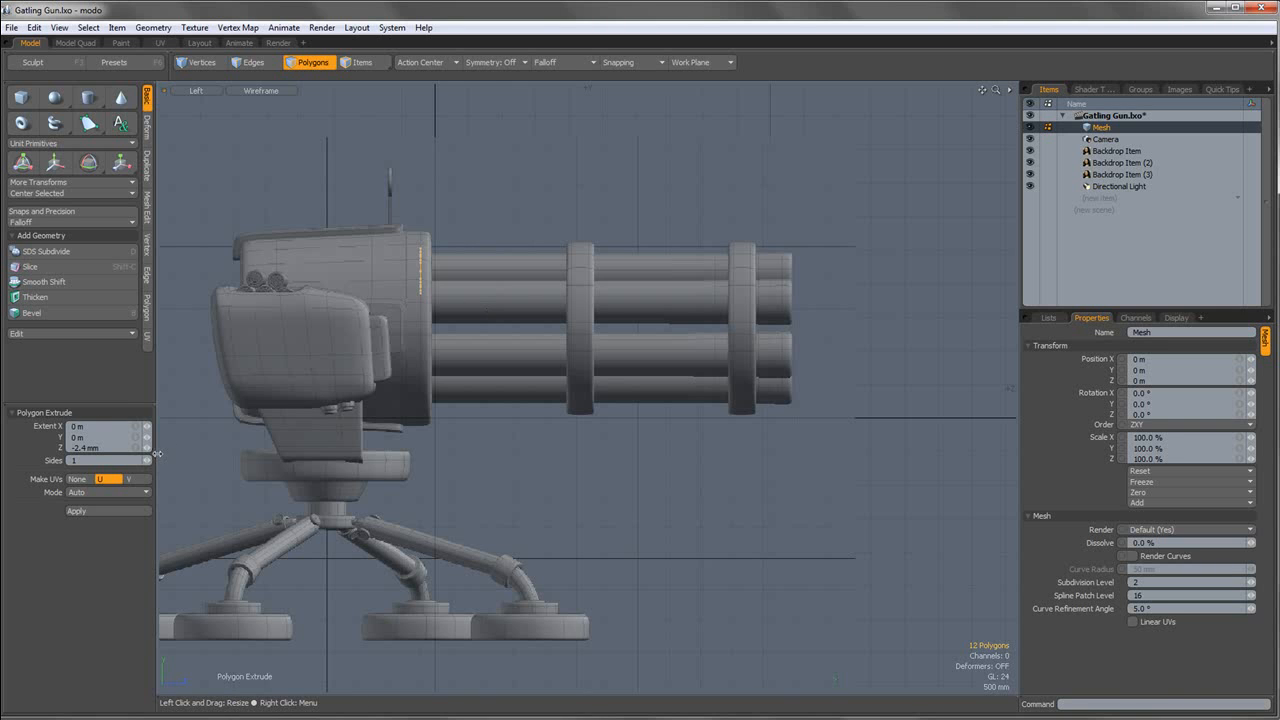
pyautogui.press('space')
pyautogui.click(147, 172)
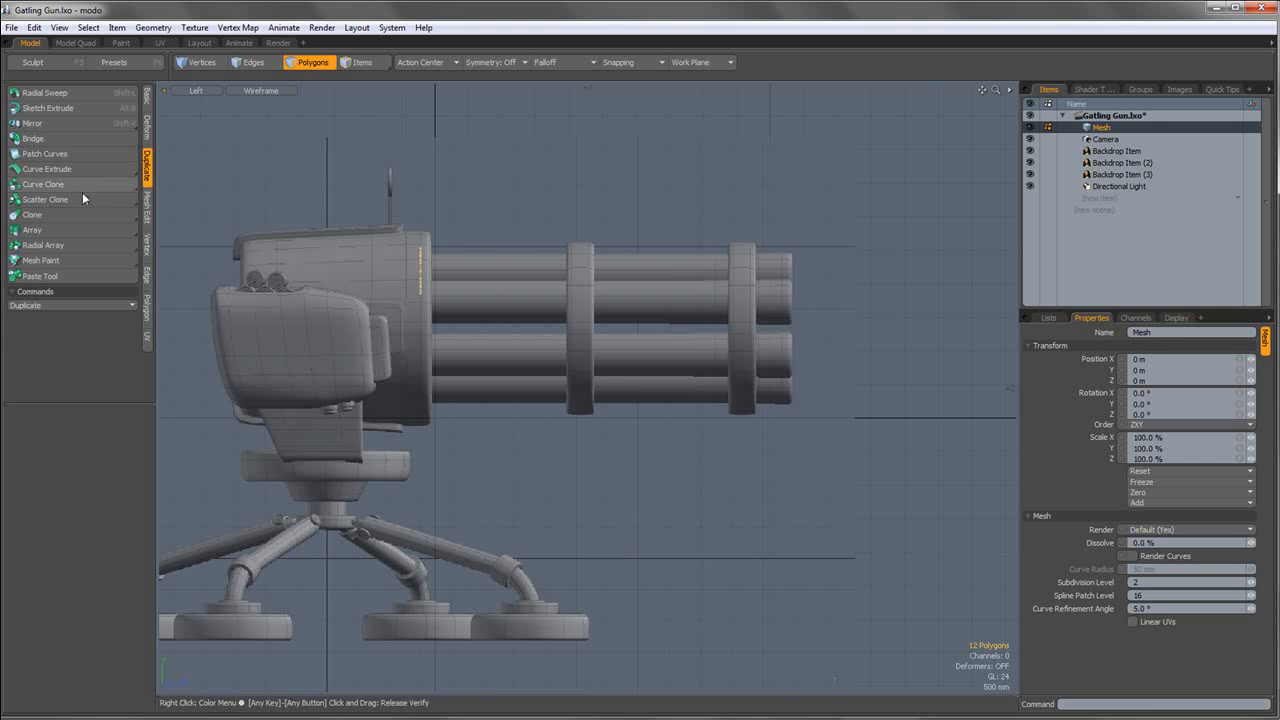
pyautogui.click(147, 307)
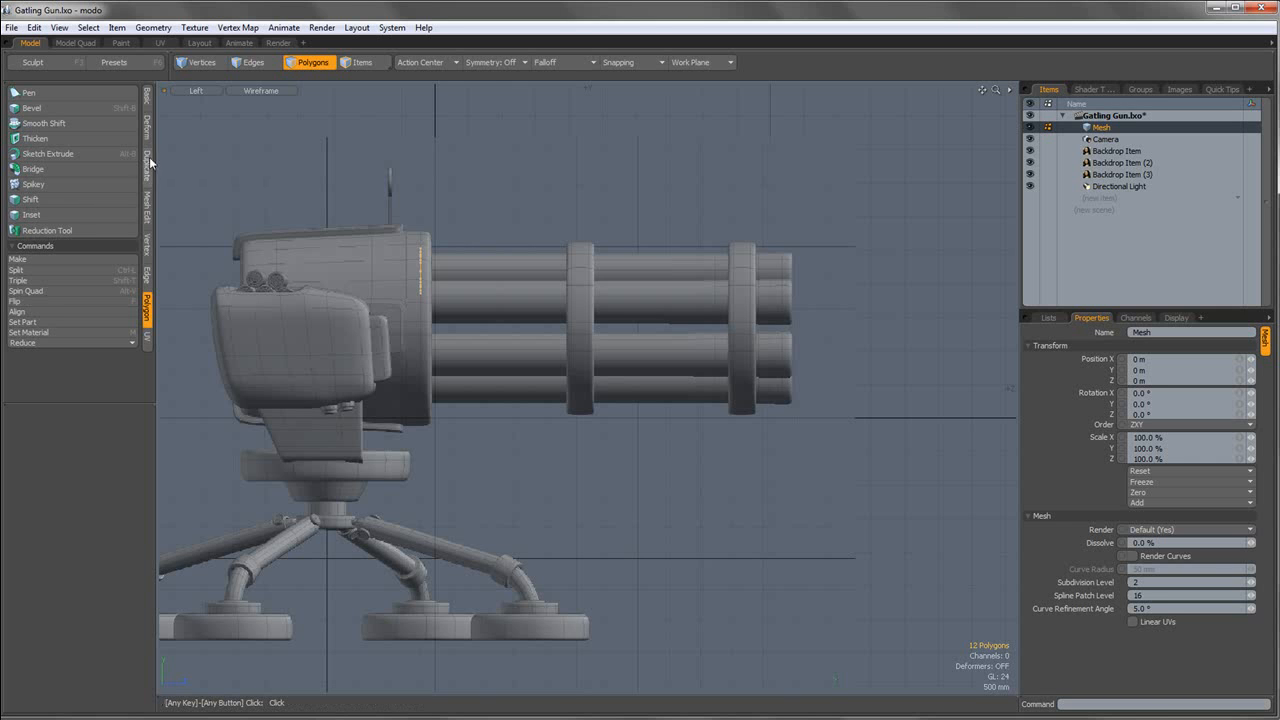
# Extrude the ring polygons about 5.52 m in Z to the barrel's front end in the side reference.
pyautogui.click(147, 208)
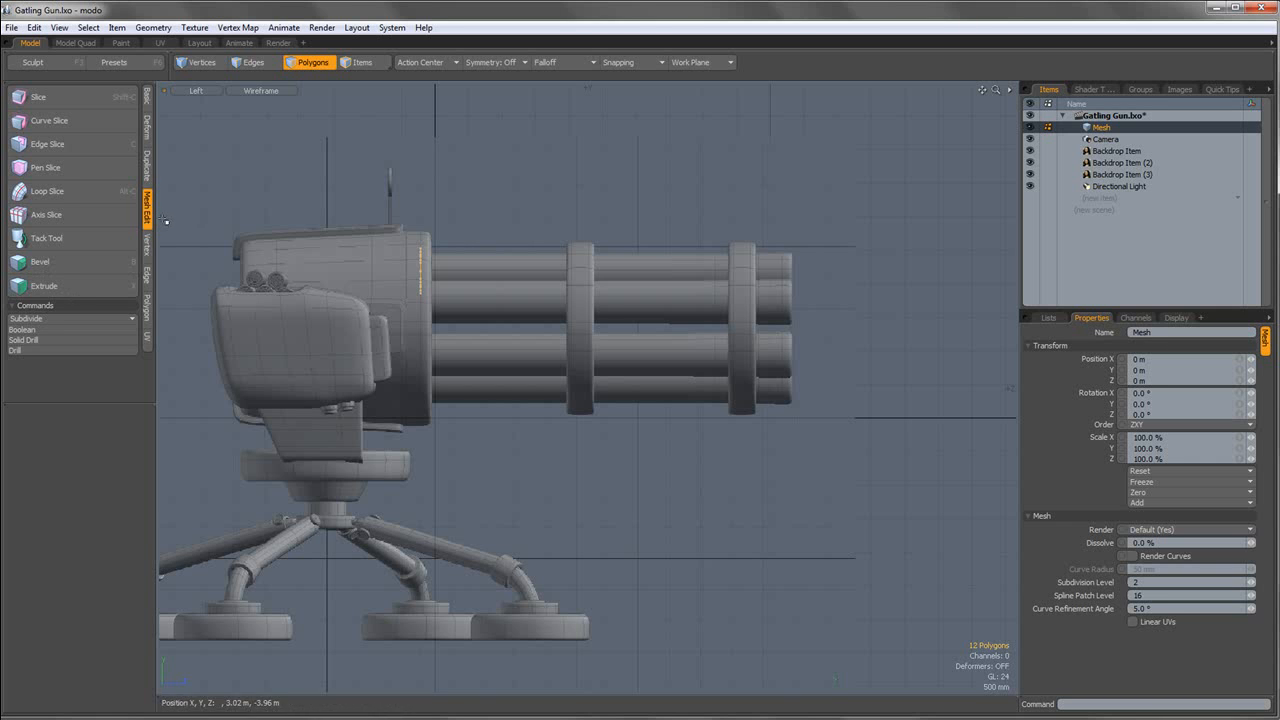
pyautogui.hotkey('shift', 'x')
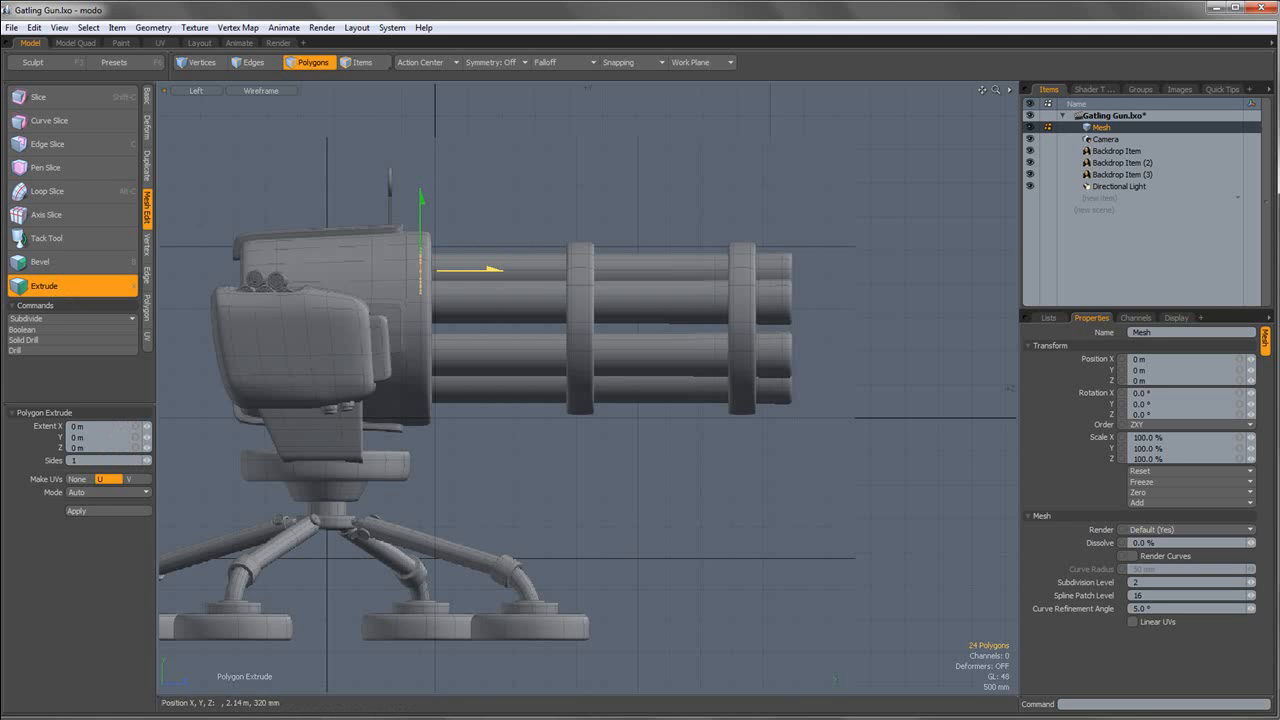
pyautogui.moveTo(490, 269); pyautogui.dragTo(852, 269)
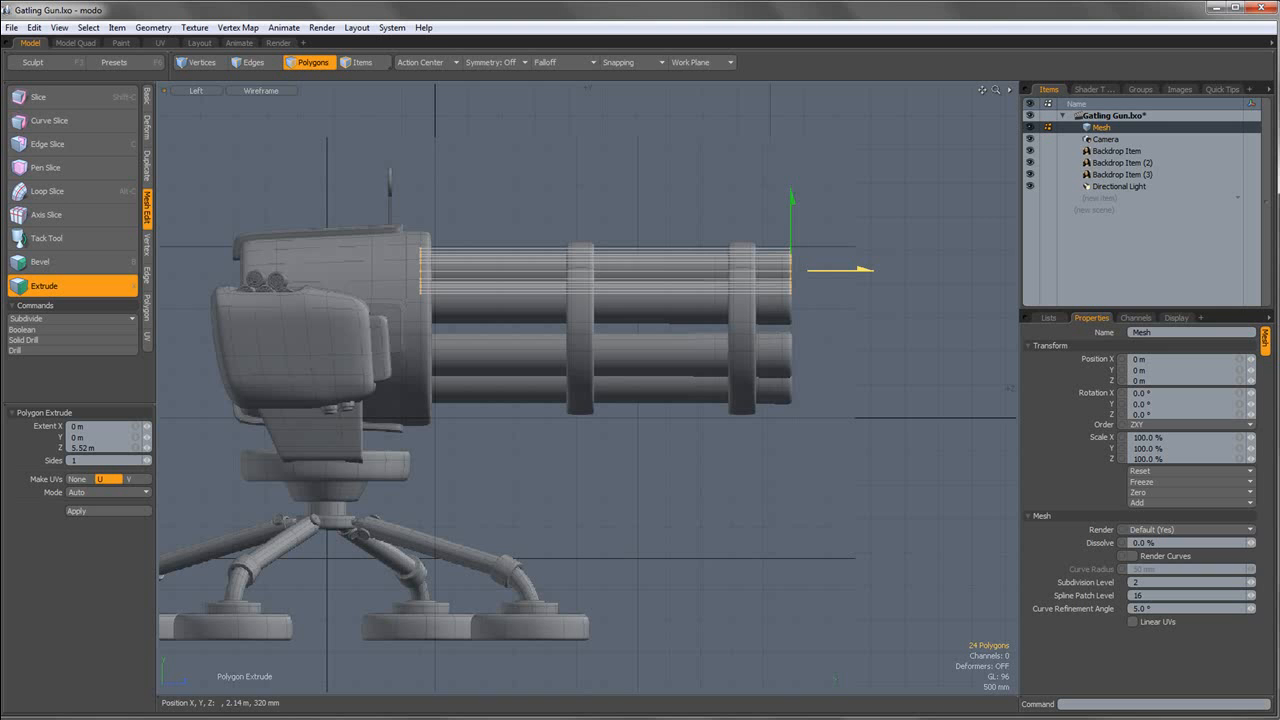
pyautogui.press('space')
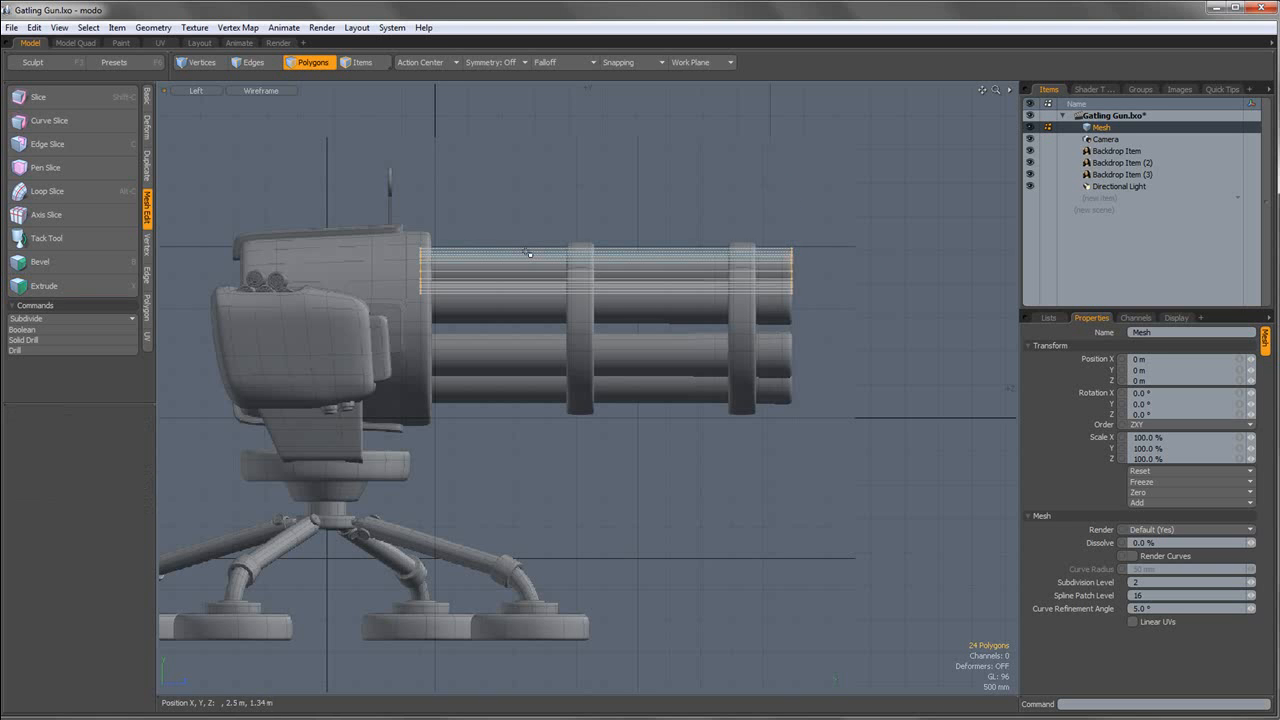
# Check the extruded barrel against the reference images in the Front and Top views.
pyautogui.click(210, 92)
pyautogui.click(199, 71)
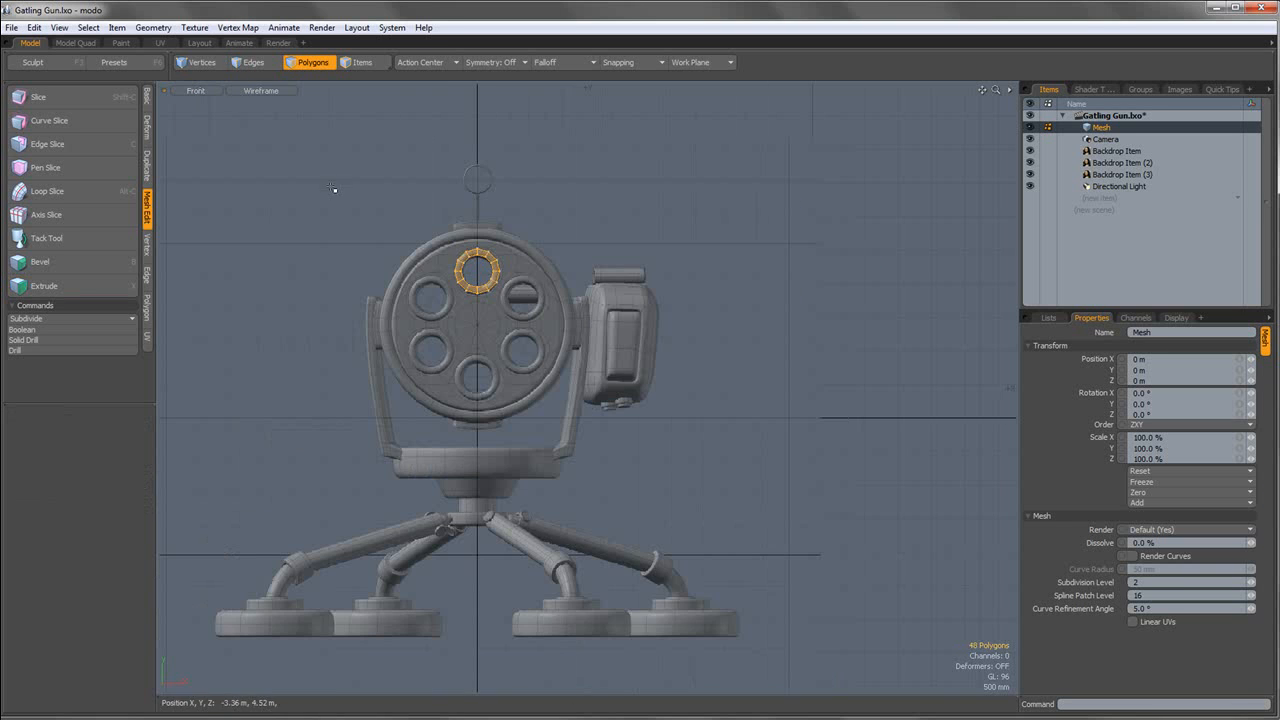
pyautogui.scroll(4, 512, 227)
pyautogui.click(195, 90)
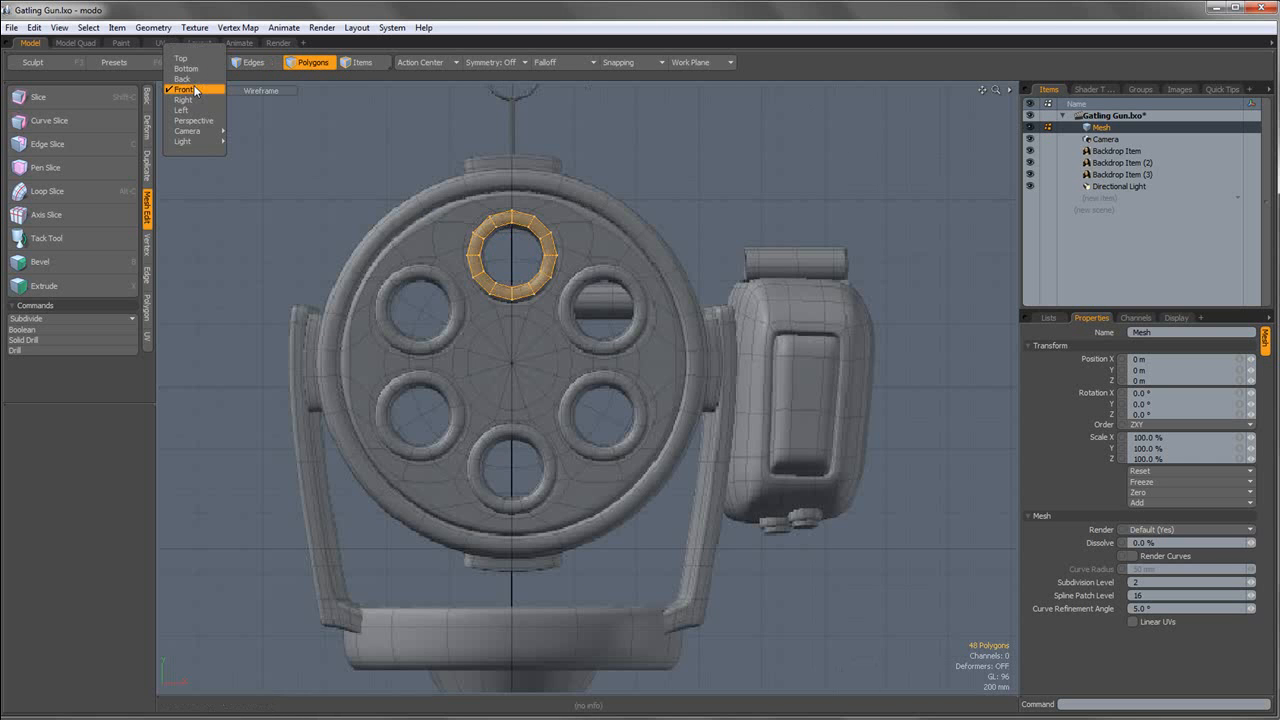
pyautogui.click(195, 56)
pyautogui.scroll(-6, 443, 192)
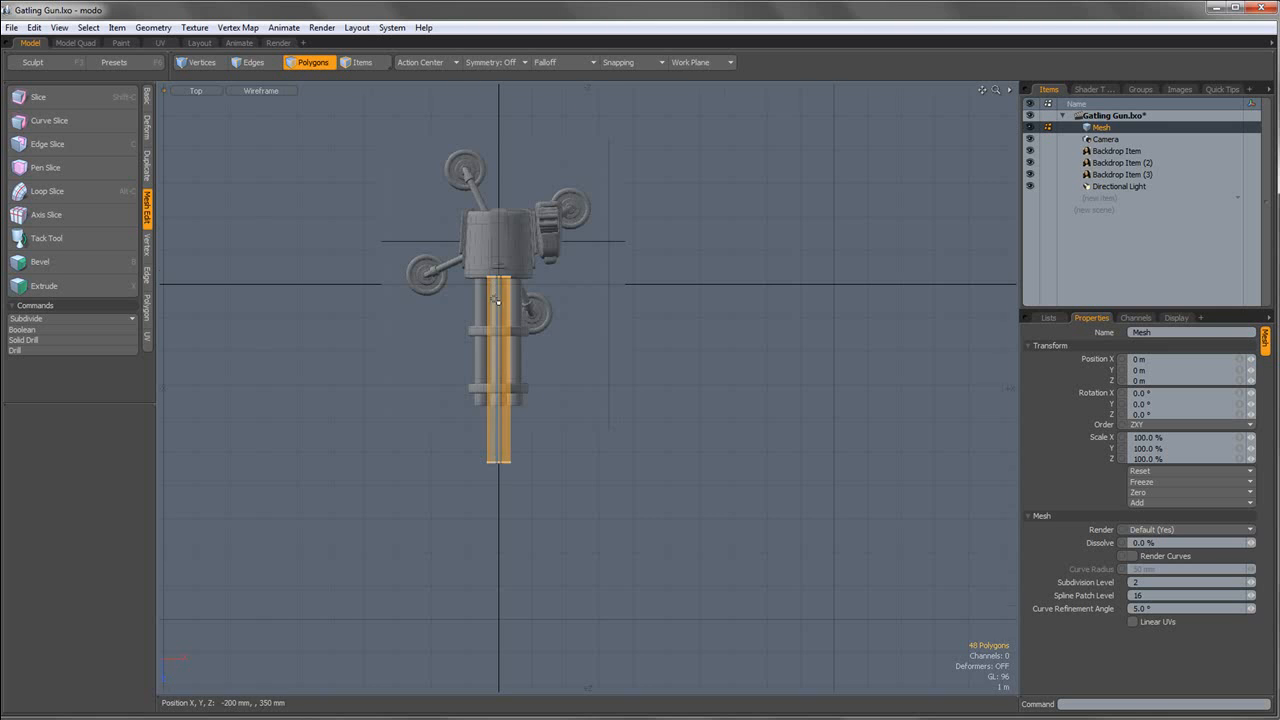
# Select the top-view reference backdrop and scale it to 147.5% in X and Z so its barrels match the modelled barrel's length.
pyautogui.scroll(-2, 496, 300)
pyautogui.scroll(7, 480, 312)
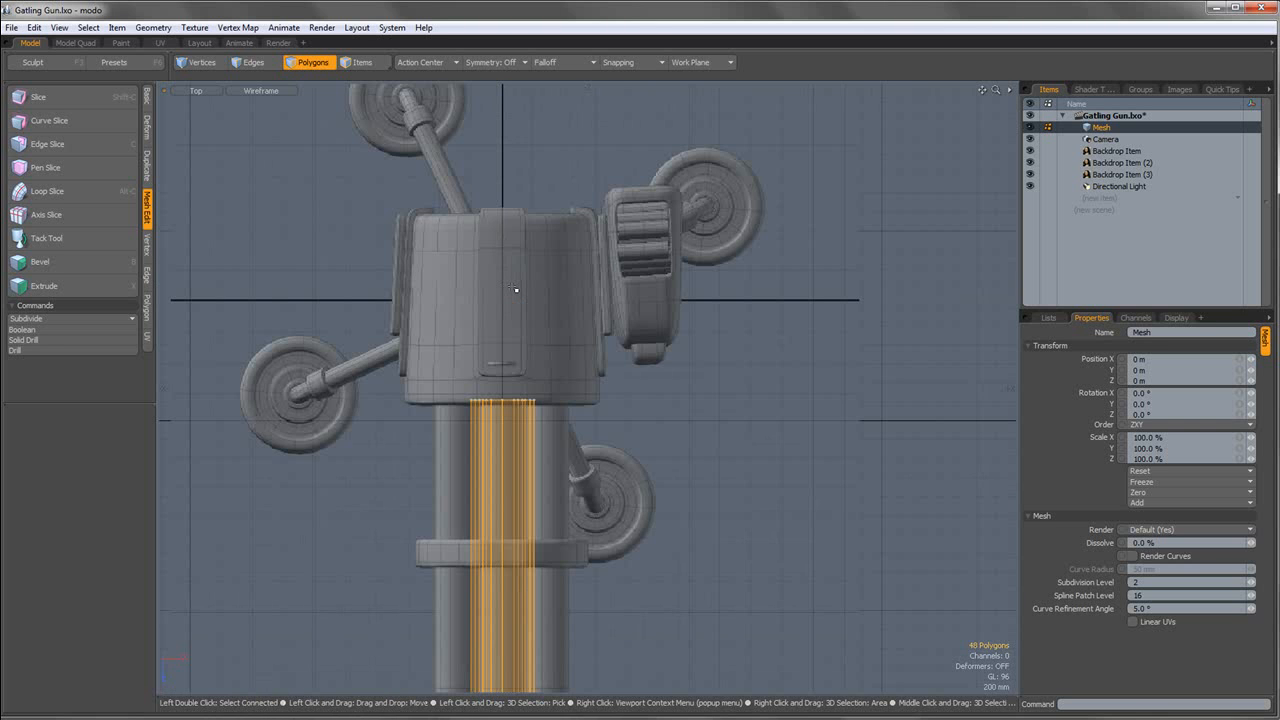
pyautogui.scroll(-6, 515, 289)
pyautogui.scroll(3, 548, 291)
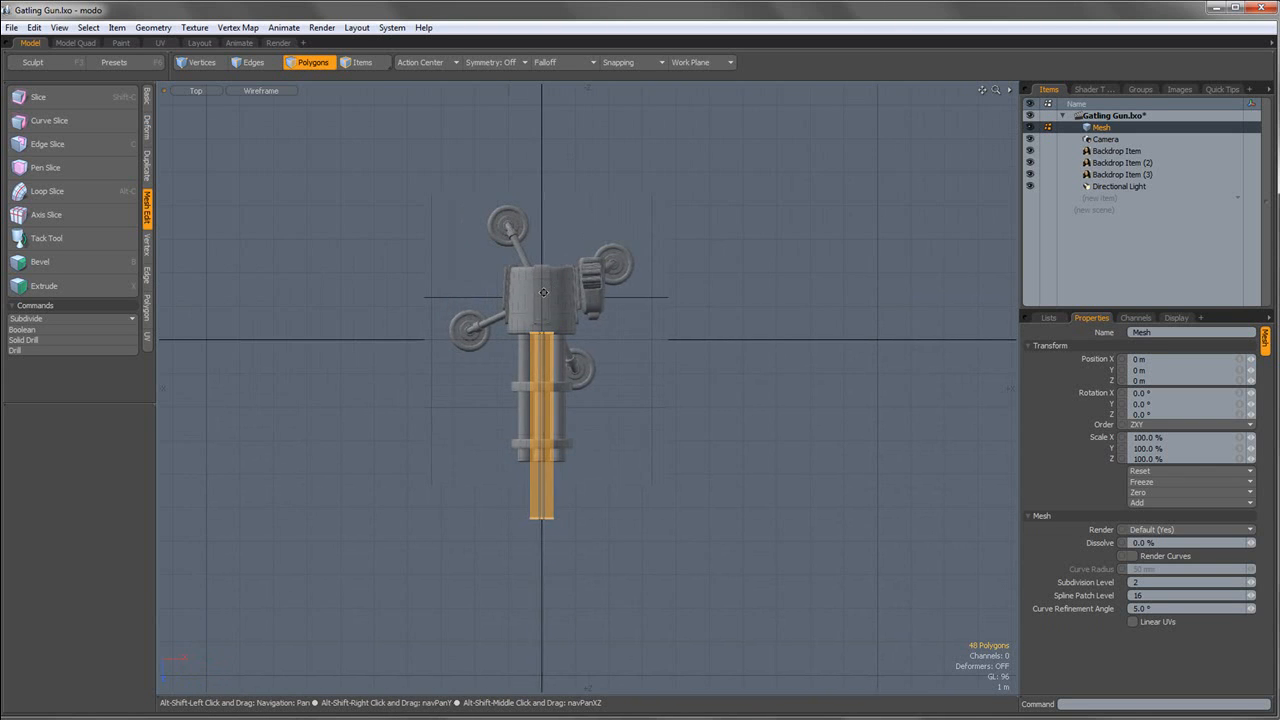
pyautogui.scroll(2, 552, 292)
pyautogui.scroll(-2, 470, 230)
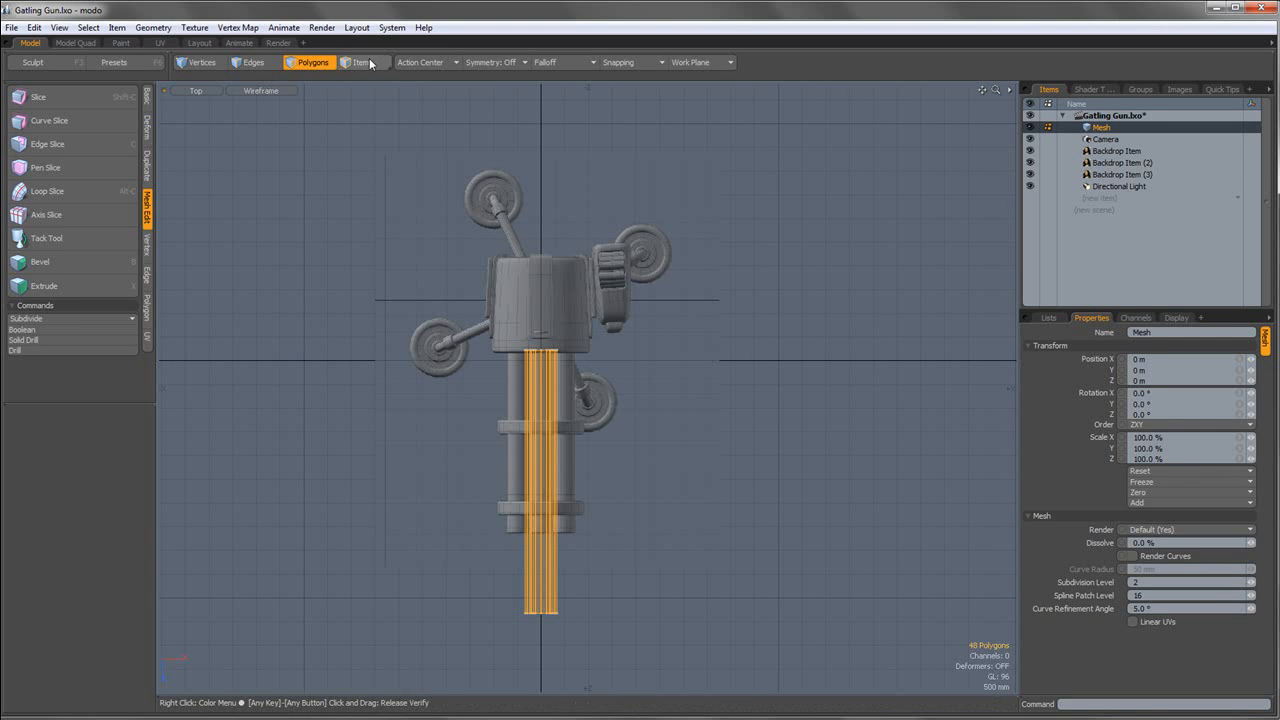
pyautogui.press('5')
pyautogui.click(670, 209)
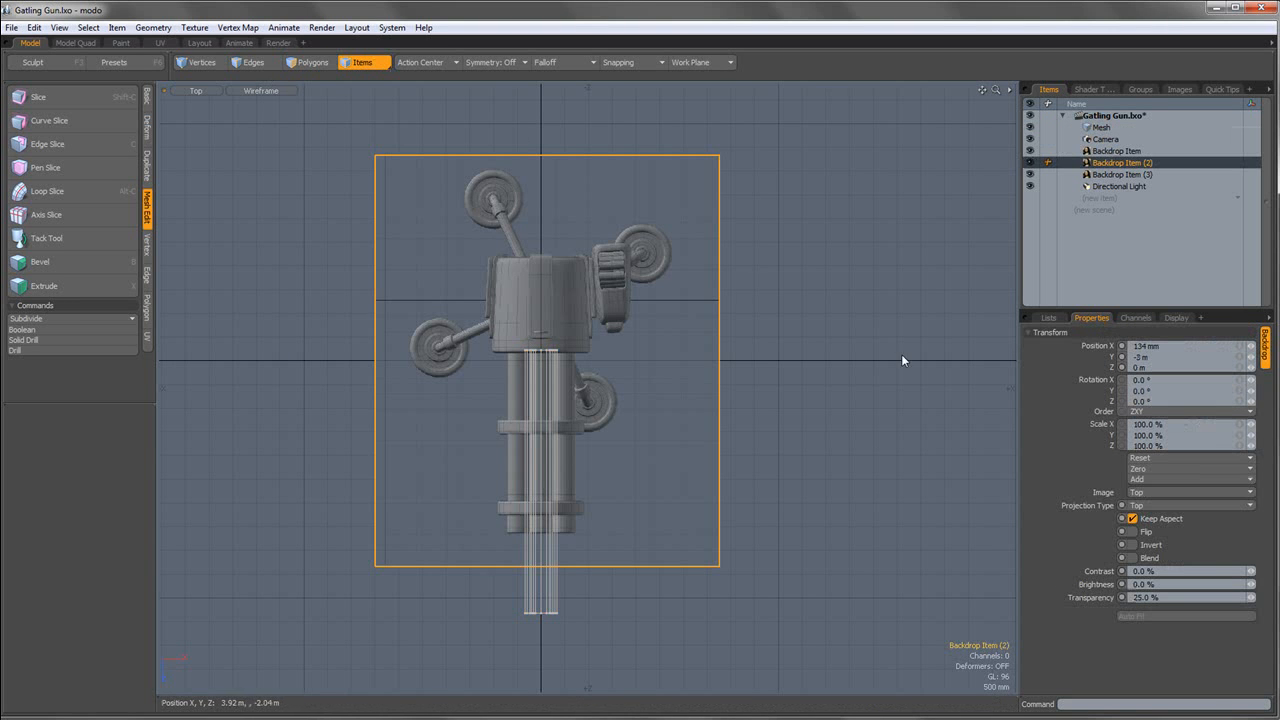
pyautogui.press('r')
pyautogui.moveTo(617, 429)
pyautogui.mouseDown()
pyautogui.moveTo(695, 429)
pyautogui.moveTo(621, 430)
pyautogui.mouseUp()
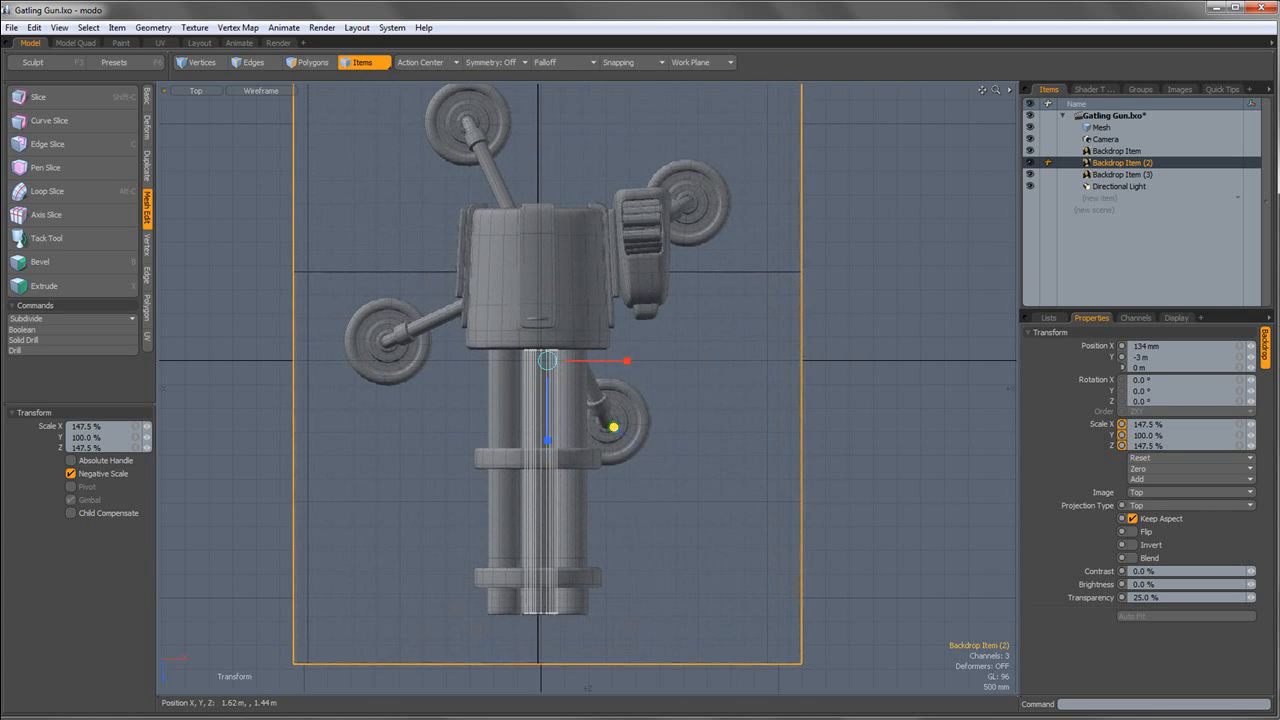
# Move the top backdrop slightly along X until its middle barrel lines up with the modelled barrel, and deselect it.
pyautogui.press('w')
pyautogui.moveTo(587, 364); pyautogui.dragTo(596, 362)
pyautogui.scroll(10, 601, 482)
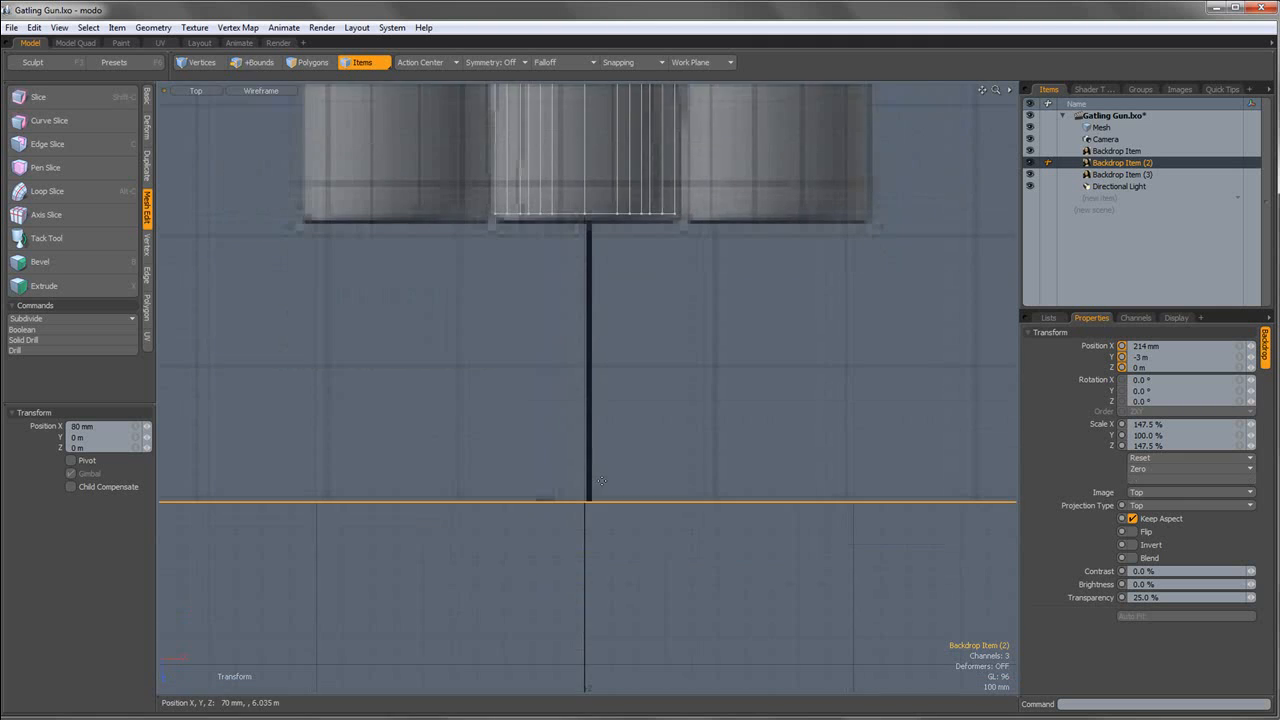
pyautogui.scroll(4, 601, 482)
pyautogui.moveTo(601, 482)
pyautogui.mouseDown()
pyautogui.moveTo(587, 482)
pyautogui.moveTo(622, 483)
pyautogui.mouseUp()
pyautogui.press('space')
pyautogui.scroll(-12, 616, 448)
pyautogui.click(614, 486)
# Set the viewport to the Left view and frame the barrel over the side reference.
pyautogui.scroll(-8, 624, 471)
pyautogui.click(212, 92)
pyautogui.click(212, 130)
pyautogui.keyDown('alt'); pyautogui.keyDown('shift'); pyautogui.moveTo(330, 240); pyautogui.dragTo(336, 222); pyautogui.keyUp('shift'); pyautogui.keyUp('alt')
pyautogui.click(188, 89)
pyautogui.click(185, 101)
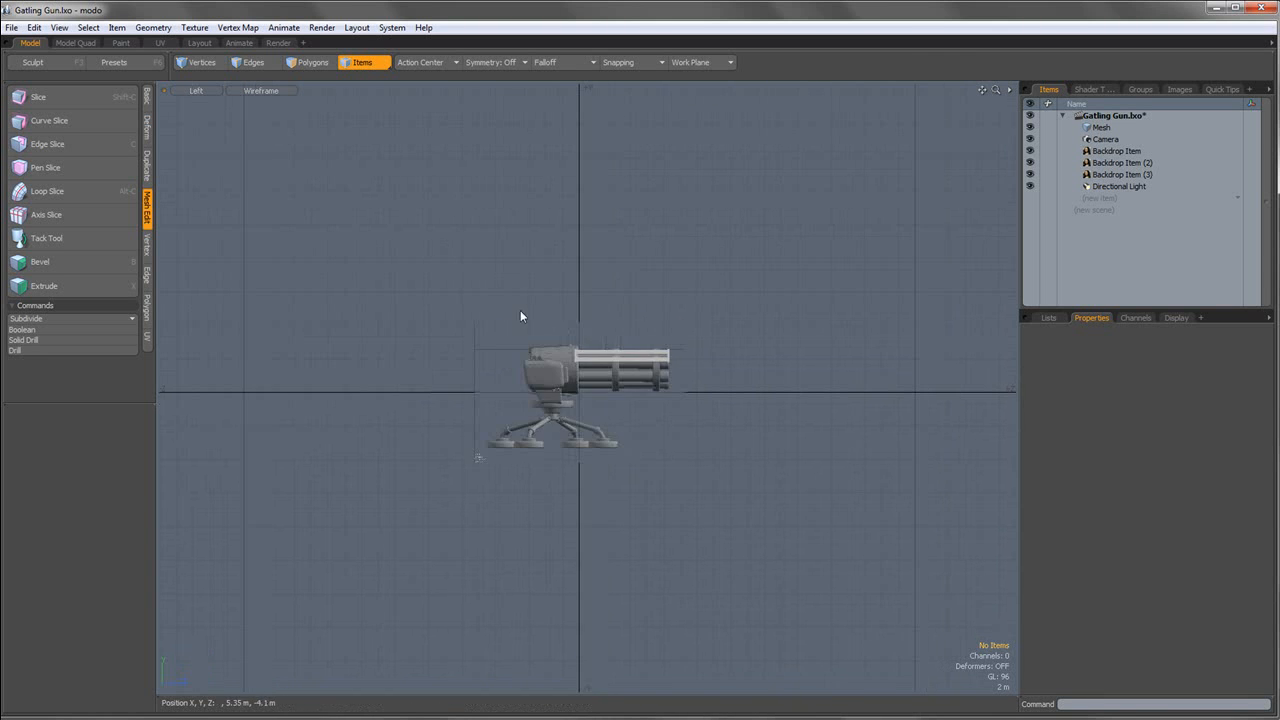
pyautogui.scroll(12, 617, 350)
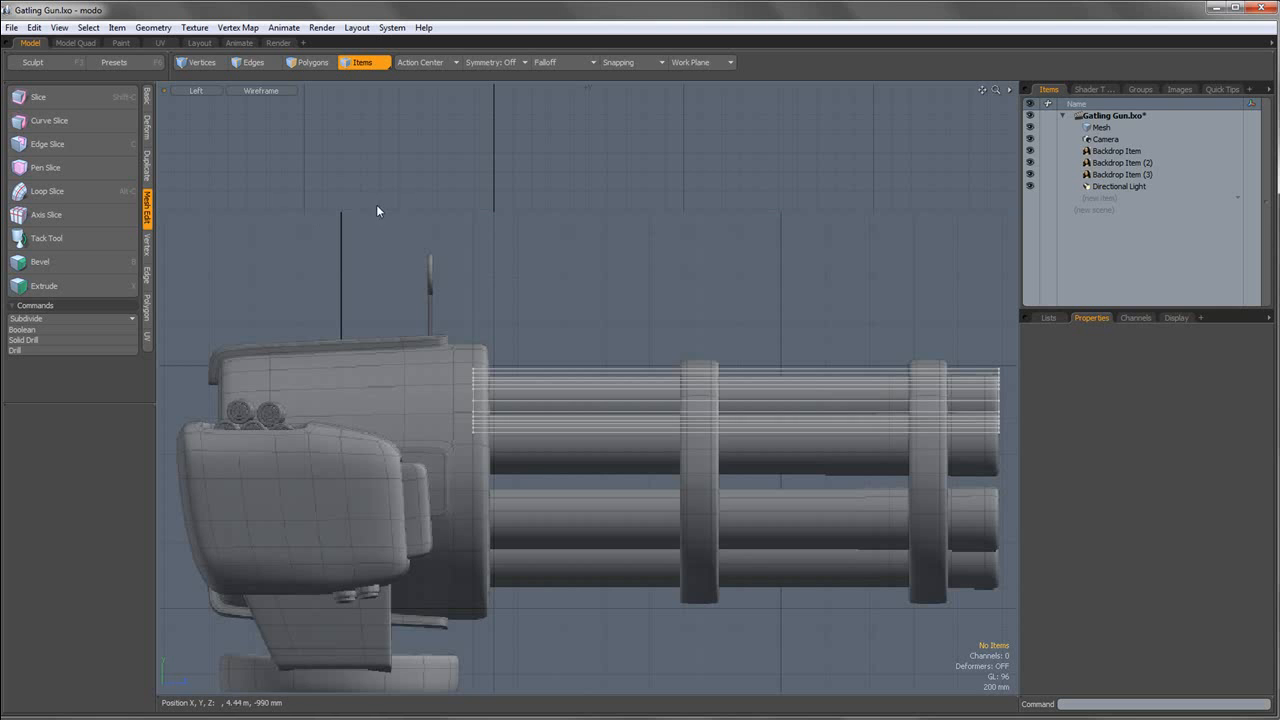
# Select the side-view reference backdrop and scale it uniformly to 100.5%.
pyautogui.click(318, 63)
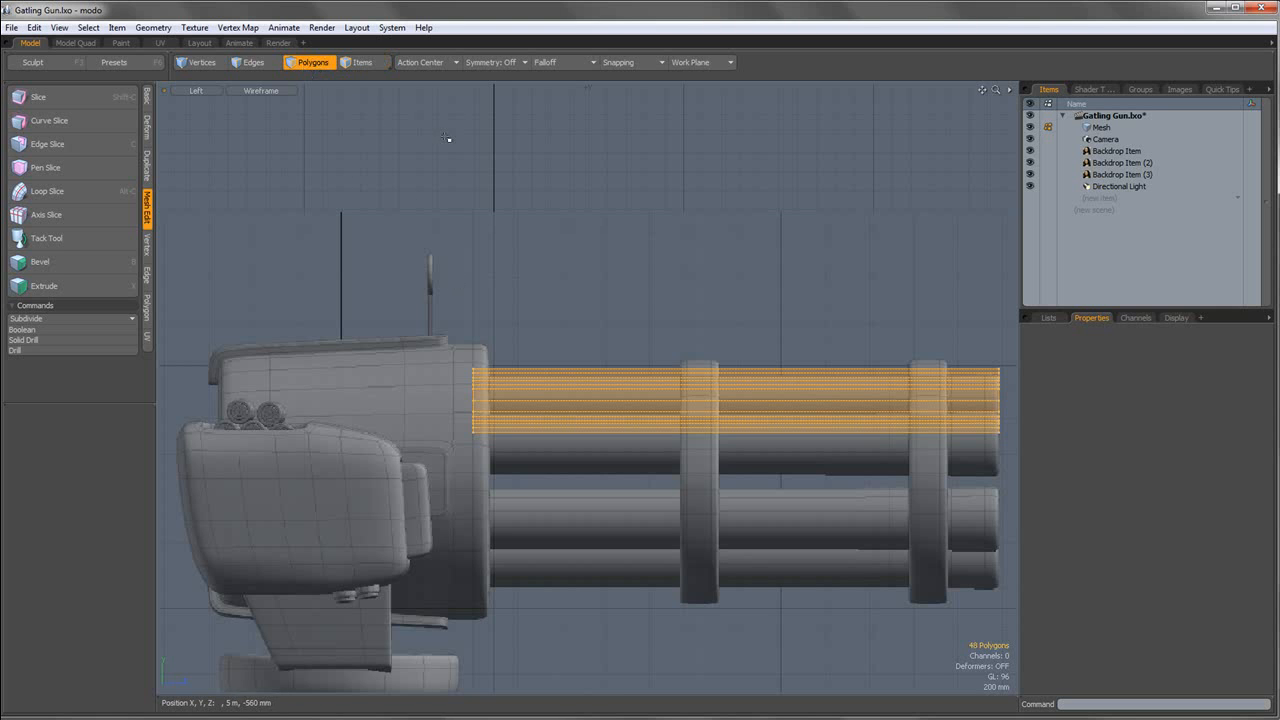
pyautogui.click(350, 64)
pyautogui.click(446, 223)
pyautogui.scroll(-5, 446, 223)
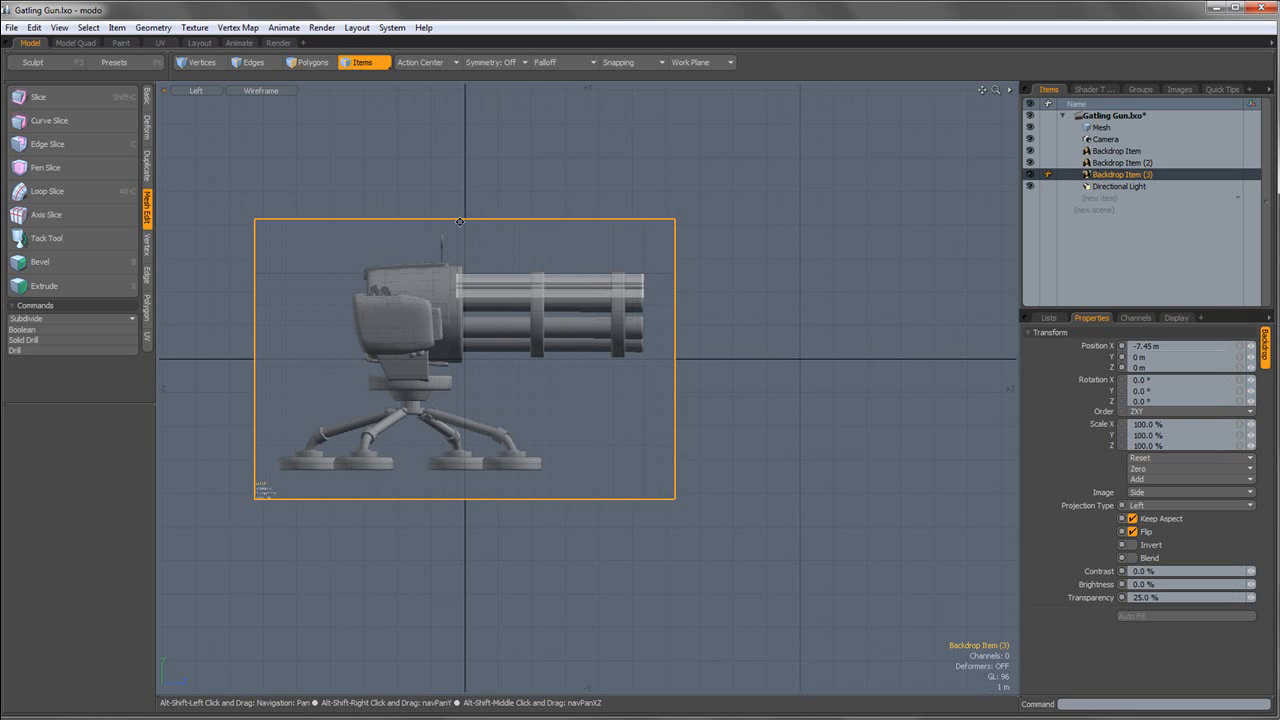
pyautogui.press('r')
pyautogui.moveTo(473, 347); pyautogui.dragTo(473, 347)
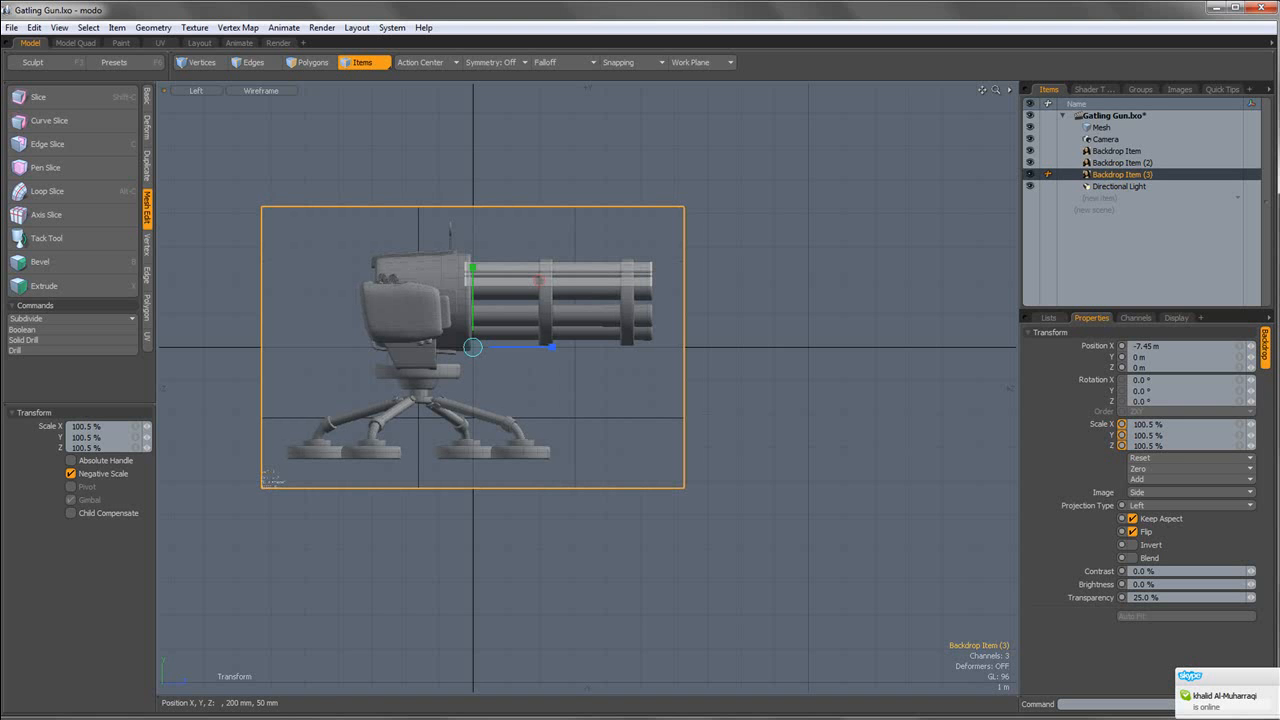
pyautogui.press('space')
pyautogui.click(490, 172)
# Move the side backdrop up 60 mm in Y to fit its top barrel to the model, and deselect it.
pyautogui.scroll(2, 482, 224)
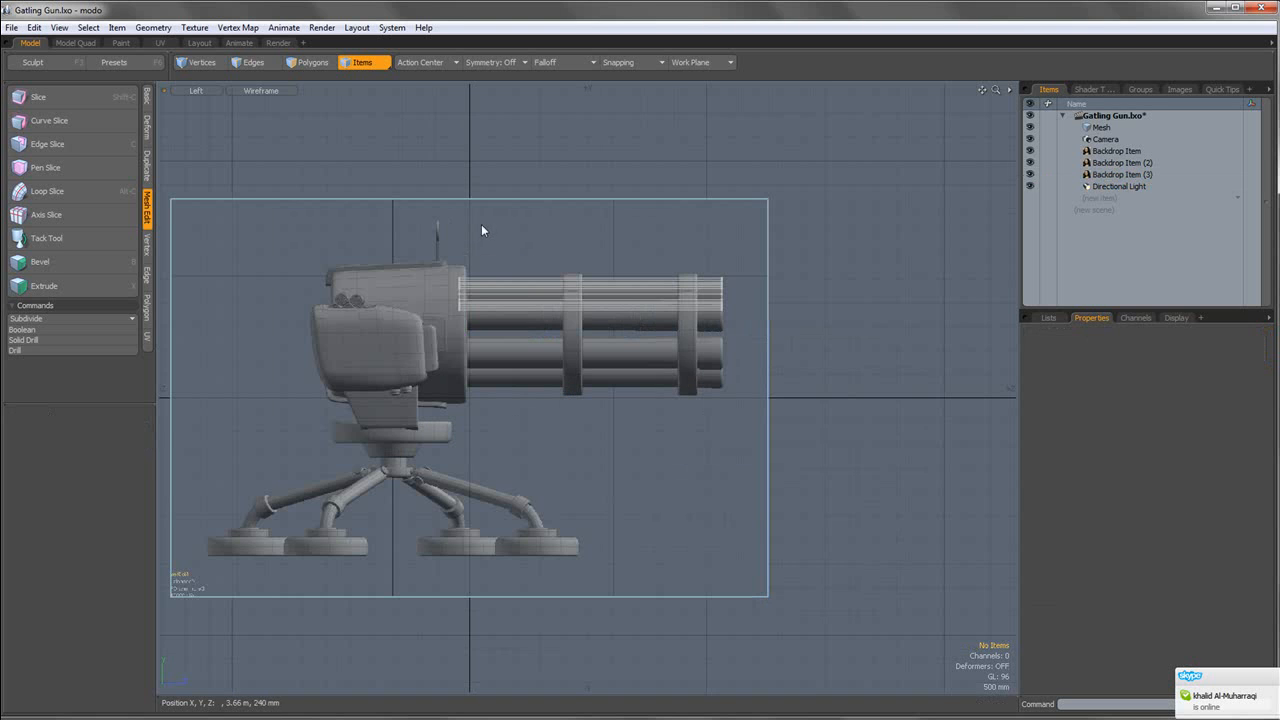
pyautogui.click(481, 230)
pyautogui.press('w')
pyautogui.moveTo(469, 397); pyautogui.dragTo(469, 393)
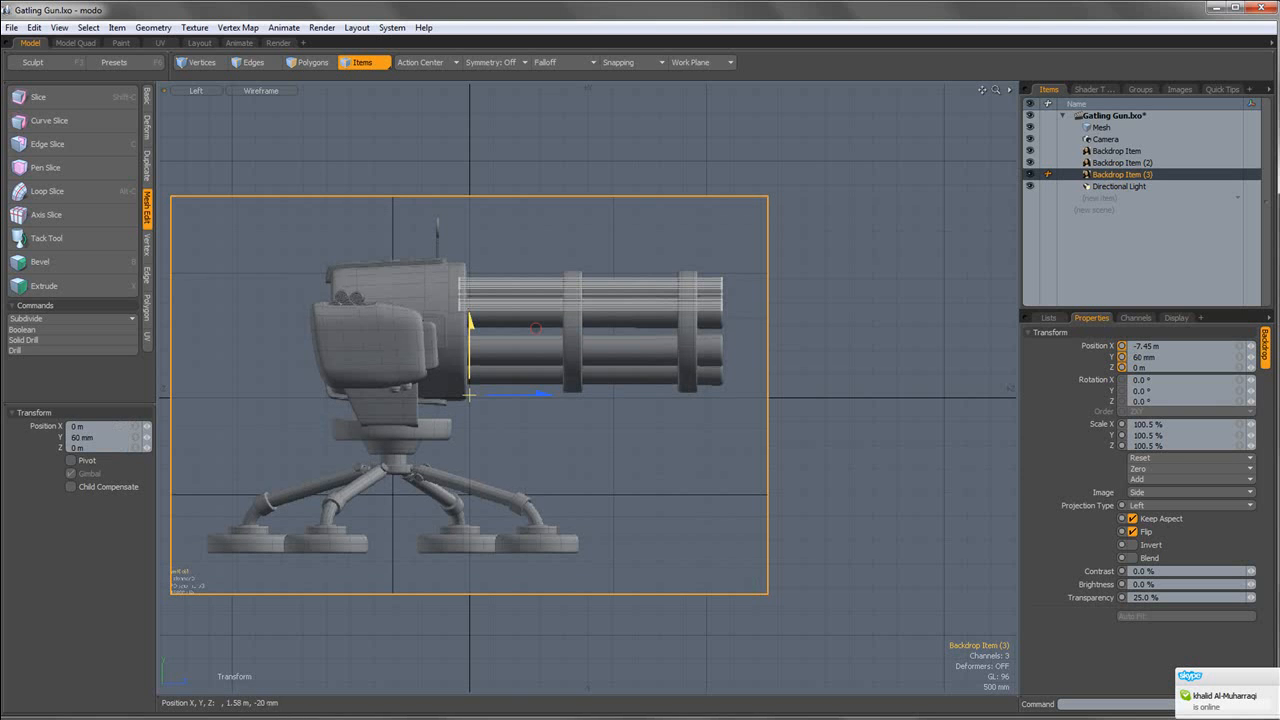
pyautogui.press('space')
pyautogui.click(480, 145)
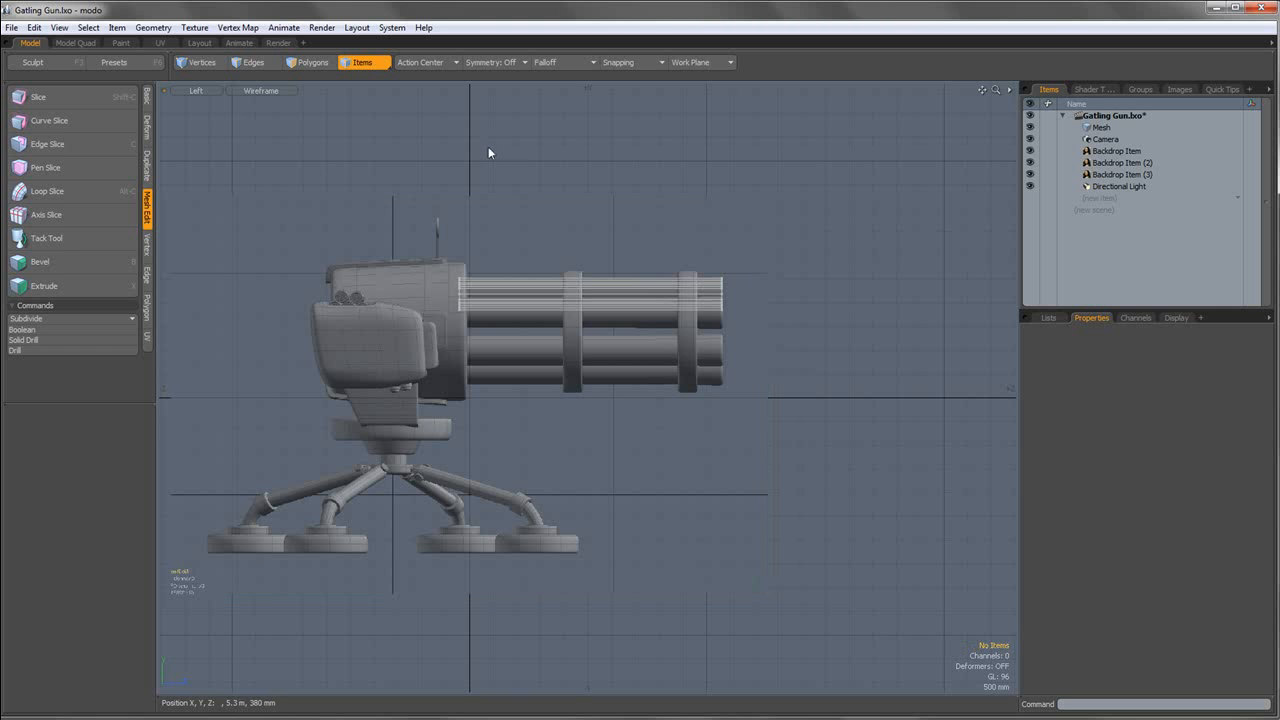
# Display the scene shaded in the Perspective view, with polygon selection active and the barrel polygons deselected.
pyautogui.click(218, 93)
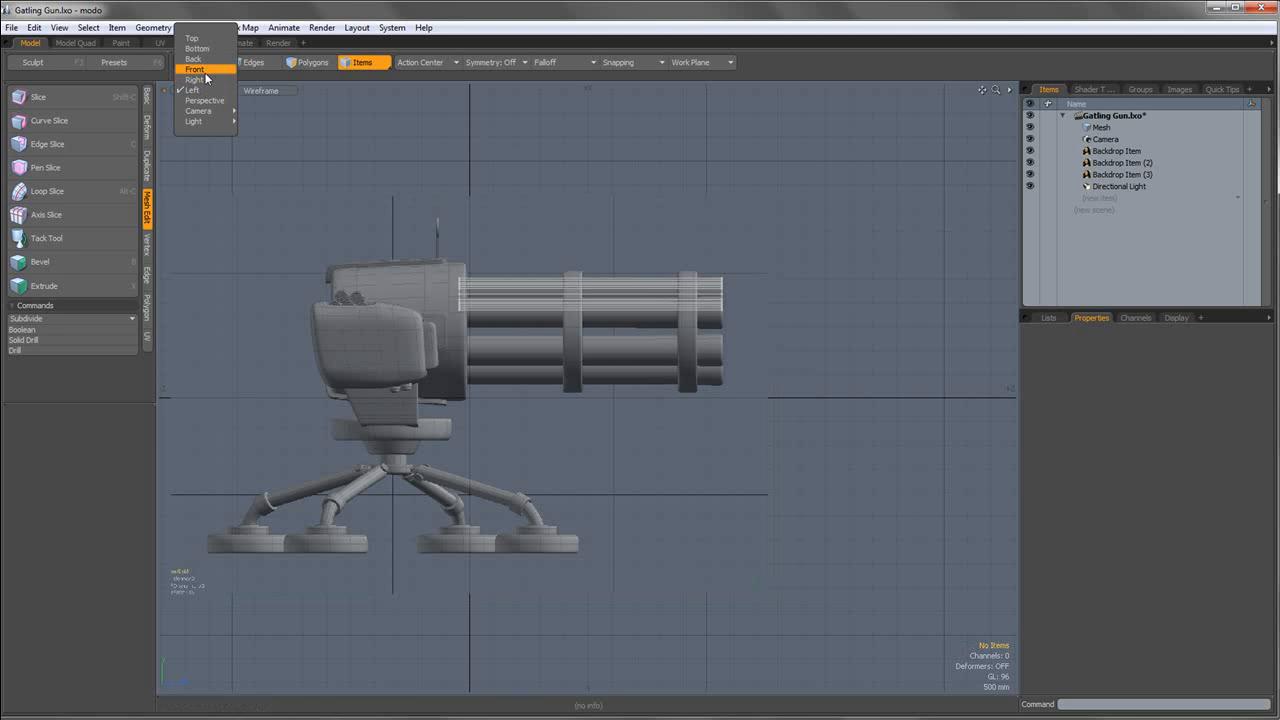
pyautogui.click(311, 62)
pyautogui.click(261, 90)
pyautogui.click(265, 114)
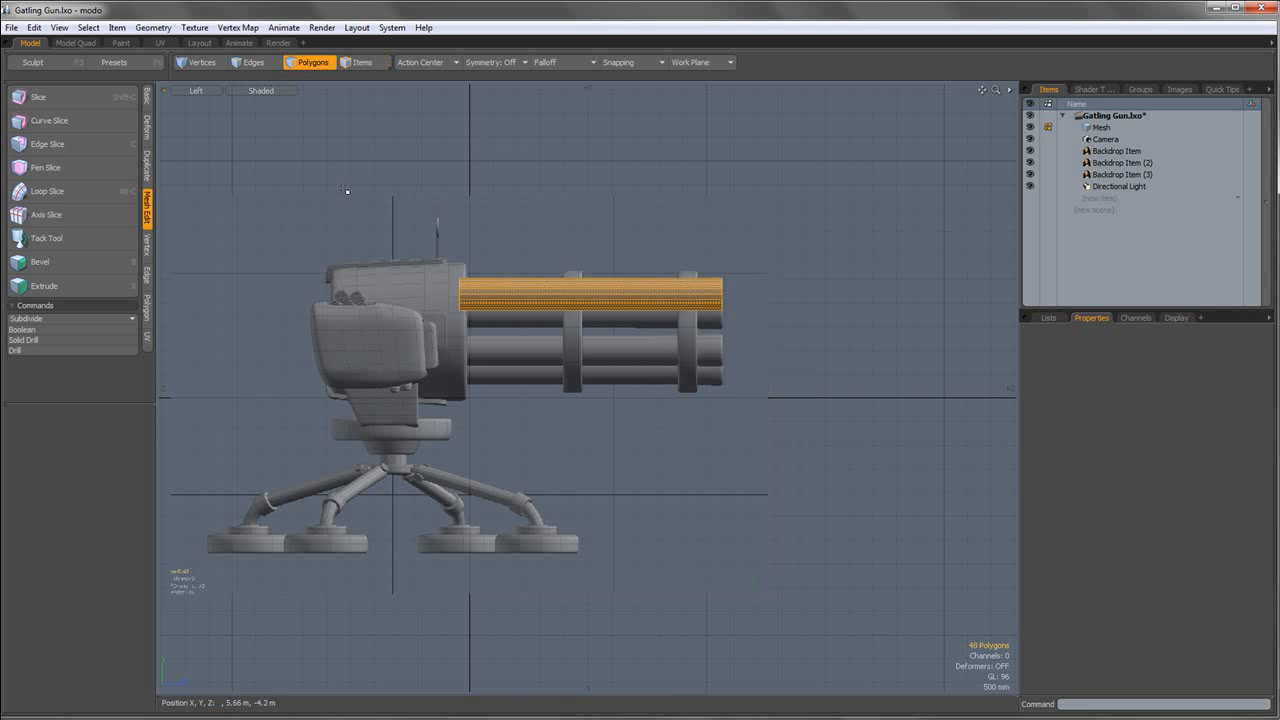
pyautogui.scroll(3, 265, 126)
pyautogui.click(213, 90)
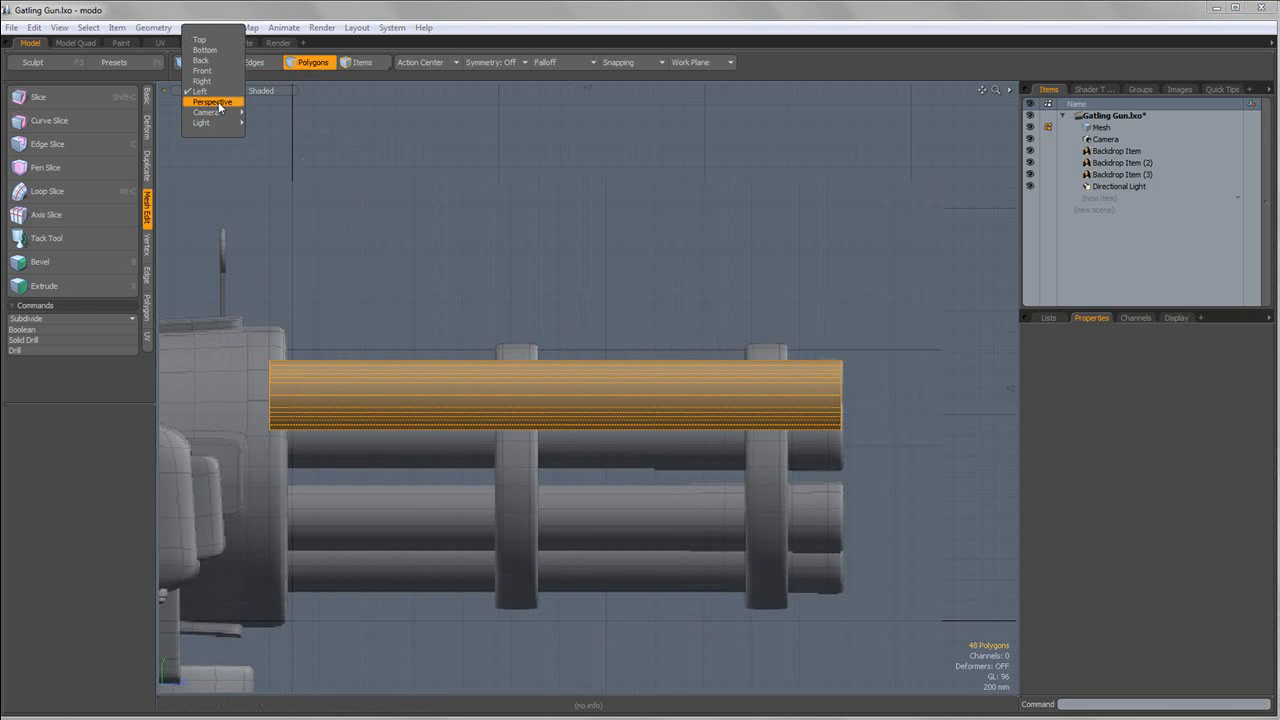
pyautogui.click(222, 106)
pyautogui.click(684, 315)
pyautogui.keyDown('alt'); pyautogui.moveTo(684, 315); pyautogui.dragTo(654, 306); pyautogui.keyUp('alt')
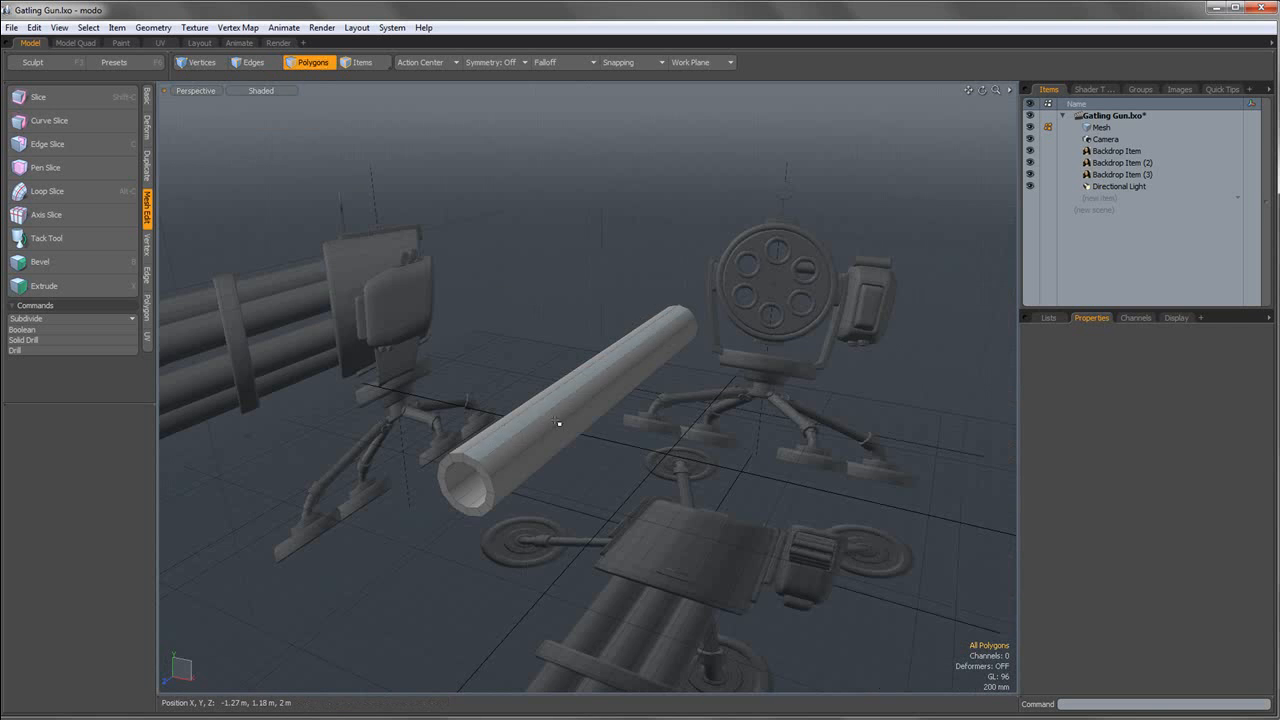
# Select the loop of rim polygons at the barrel's rear end and delete it.
pyautogui.keyDown('alt'); pyautogui.moveTo(560, 426); pyautogui.dragTo(614, 357); pyautogui.keyUp('alt')
pyautogui.keyDown('alt'); pyautogui.keyDown('shift'); pyautogui.moveTo(494, 325); pyautogui.dragTo(684, 366); pyautogui.keyUp('shift'); pyautogui.keyUp('alt')
pyautogui.scroll(-4, 474, 323)
pyautogui.scroll(4, 557, 351)
pyautogui.scroll(5, 512, 341)
pyautogui.scroll(-8, 580, 331)
pyautogui.scroll(7, 634, 337)
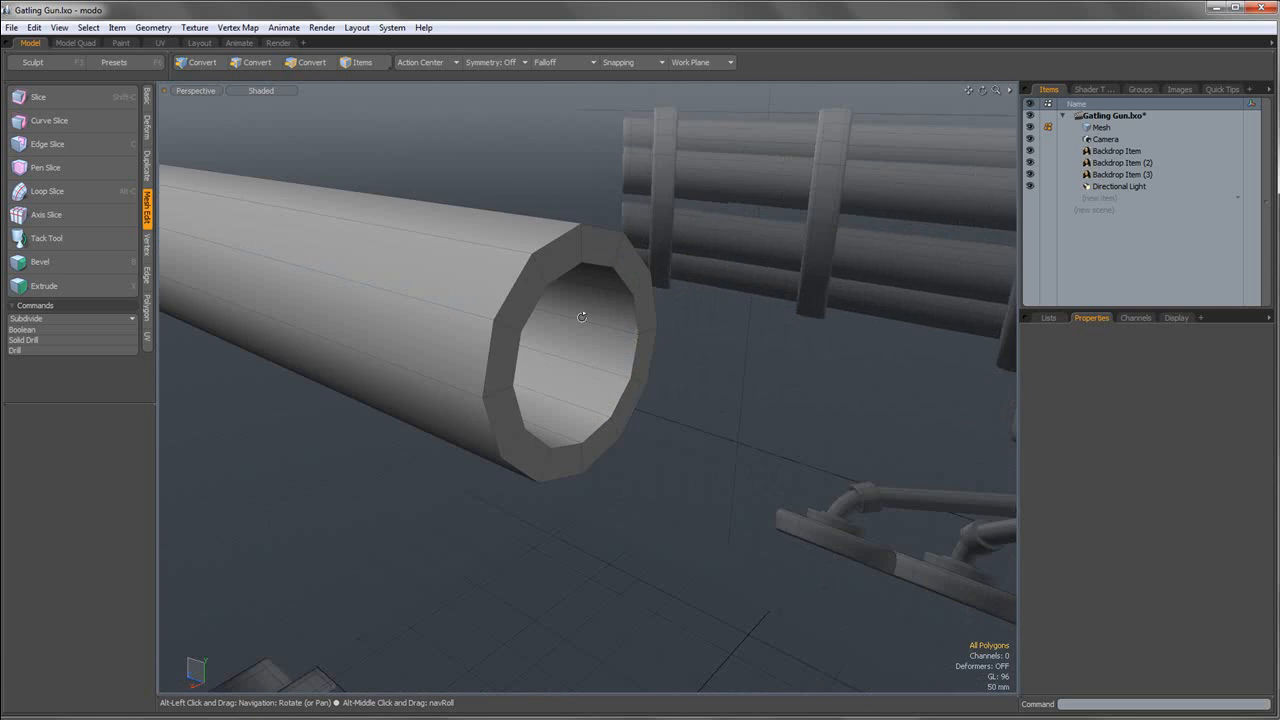
pyautogui.keyDown('alt'); pyautogui.moveTo(583, 306); pyautogui.dragTo(538, 278); pyautogui.keyUp('alt')
pyautogui.moveTo(609, 354); pyautogui.dragTo(550, 240)
pyautogui.click(616, 357)
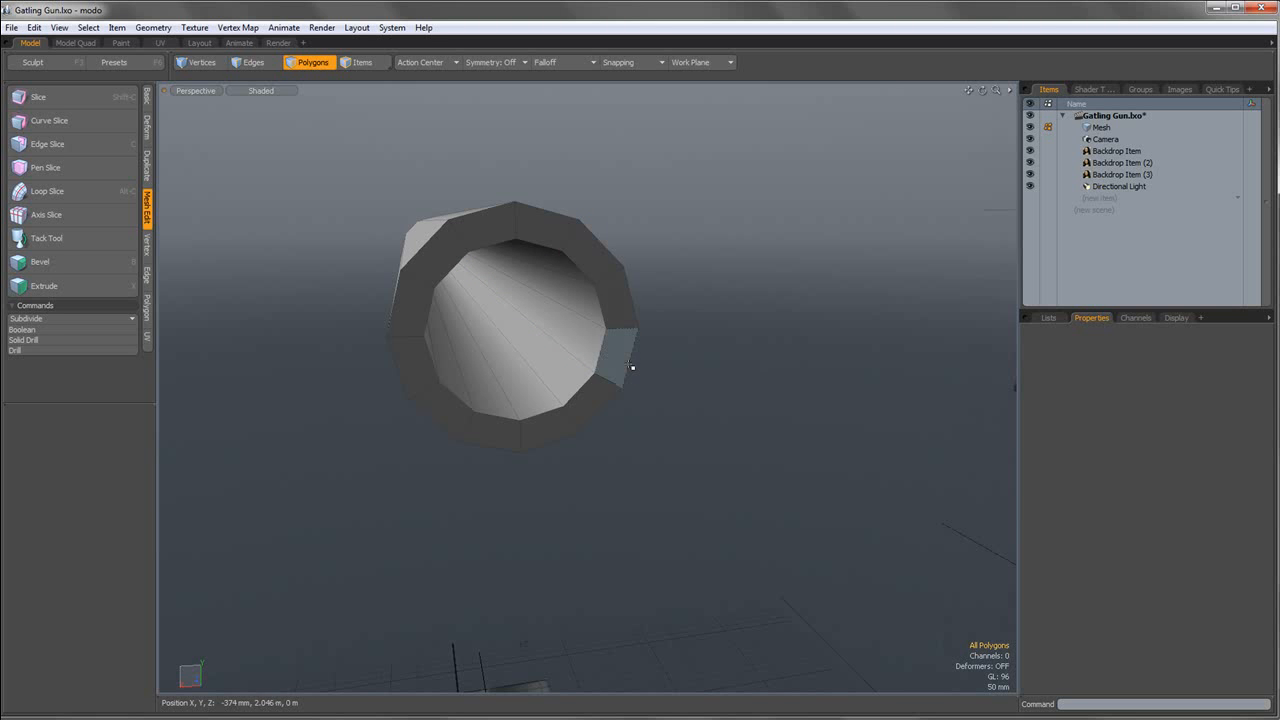
pyautogui.press('l')
pyautogui.press('Delete')
# Preview the barrel as a subdivision surface and turn the subdivision off again.
pyautogui.keyDown('alt'); pyautogui.moveTo(602, 319); pyautogui.dragTo(538, 342); pyautogui.keyUp('alt')
pyautogui.scroll(-5, 555, 323)
pyautogui.scroll(5, 532, 340)
pyautogui.doubleClick(672, 335)
pyautogui.scroll(-5, 680, 350)
pyautogui.click(731, 426)
pyautogui.keyDown('alt'); pyautogui.keyDown('shift'); pyautogui.moveTo(729, 418); pyautogui.dragTo(600, 360); pyautogui.keyUp('shift'); pyautogui.keyUp('alt')
pyautogui.scroll(3, 598, 359)
pyautogui.doubleClick(570, 346)
pyautogui.click(578, 378)
pyautogui.press('Tab')
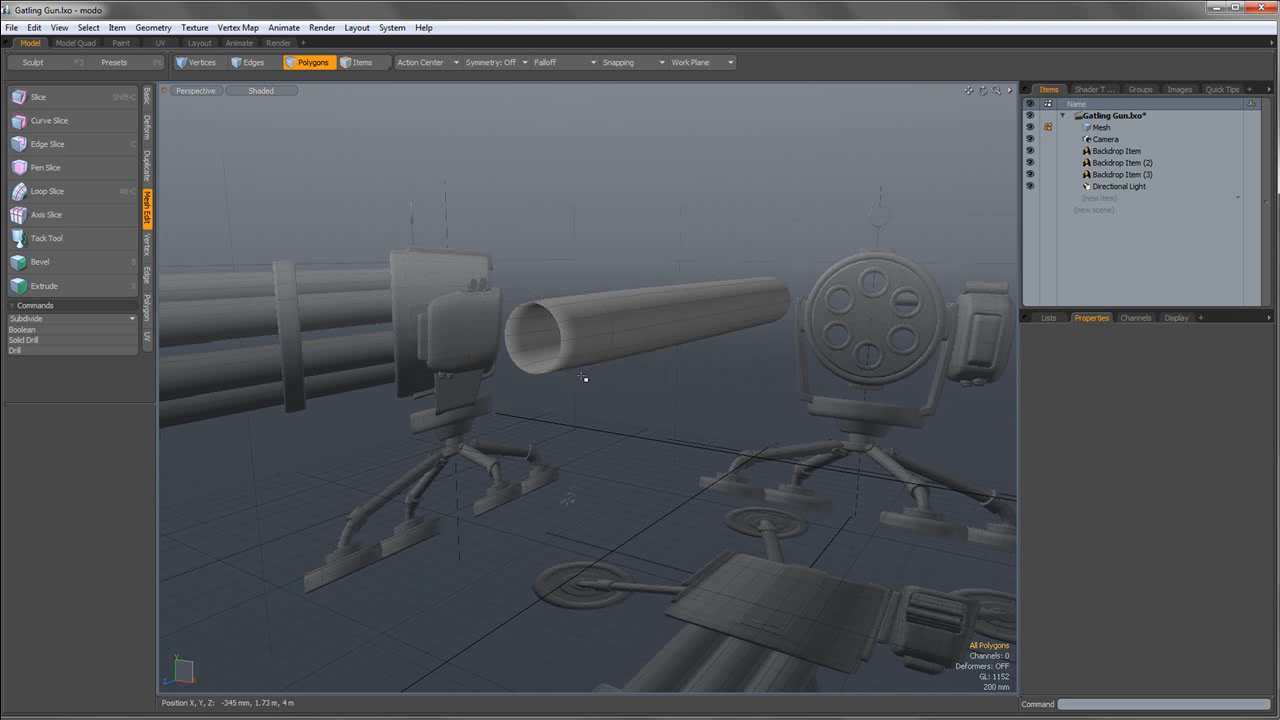
pyautogui.scroll(4, 578, 343)
pyautogui.scroll(-2, 718, 357)
pyautogui.keyDown('alt'); pyautogui.moveTo(573, 361); pyautogui.dragTo(615, 376); pyautogui.keyUp('alt')
pyautogui.scroll(-3, 552, 360)
pyautogui.press('Tab')
pyautogui.scroll(3, 514, 351)
pyautogui.scroll(-4, 492, 364)
pyautogui.keyDown('alt'); pyautogui.moveTo(491, 365); pyautogui.dragTo(583, 369); pyautogui.keyUp('alt')
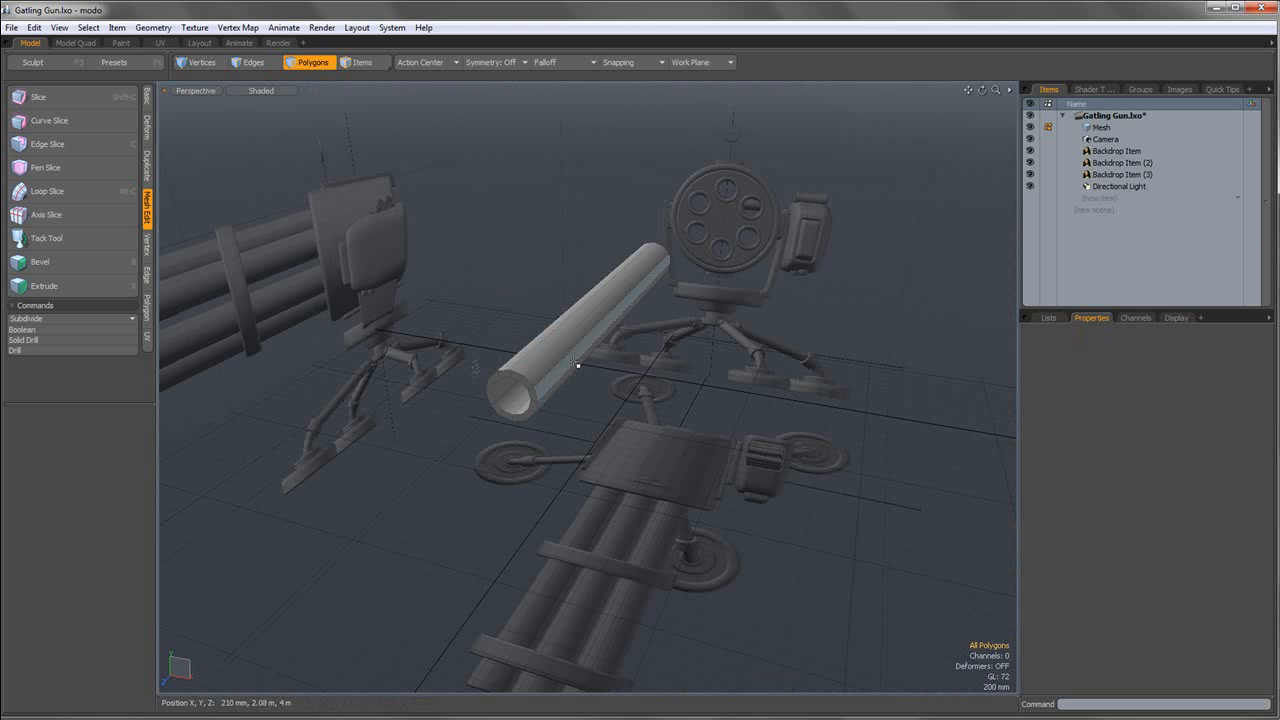
pyautogui.scroll(3, 548, 373)
pyautogui.keyDown('alt'); pyautogui.moveTo(480, 375); pyautogui.dragTo(641, 386); pyautogui.keyUp('alt')
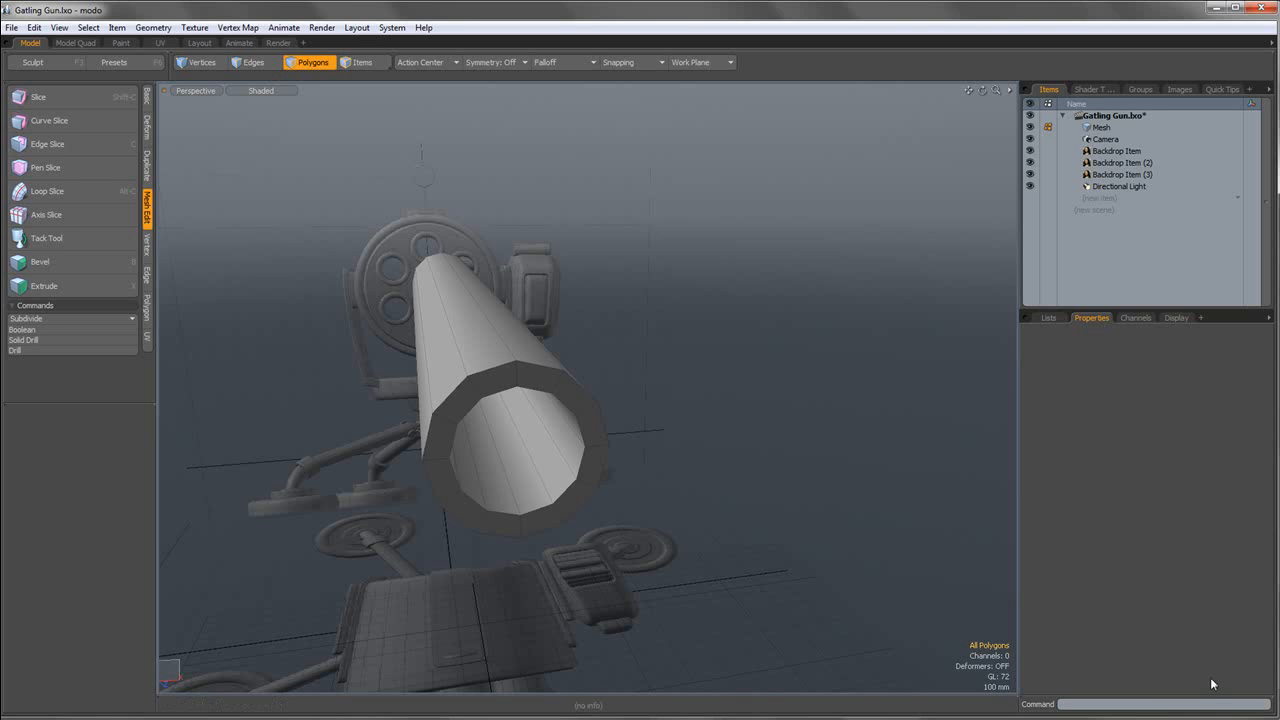
pyautogui.click(1209, 718)
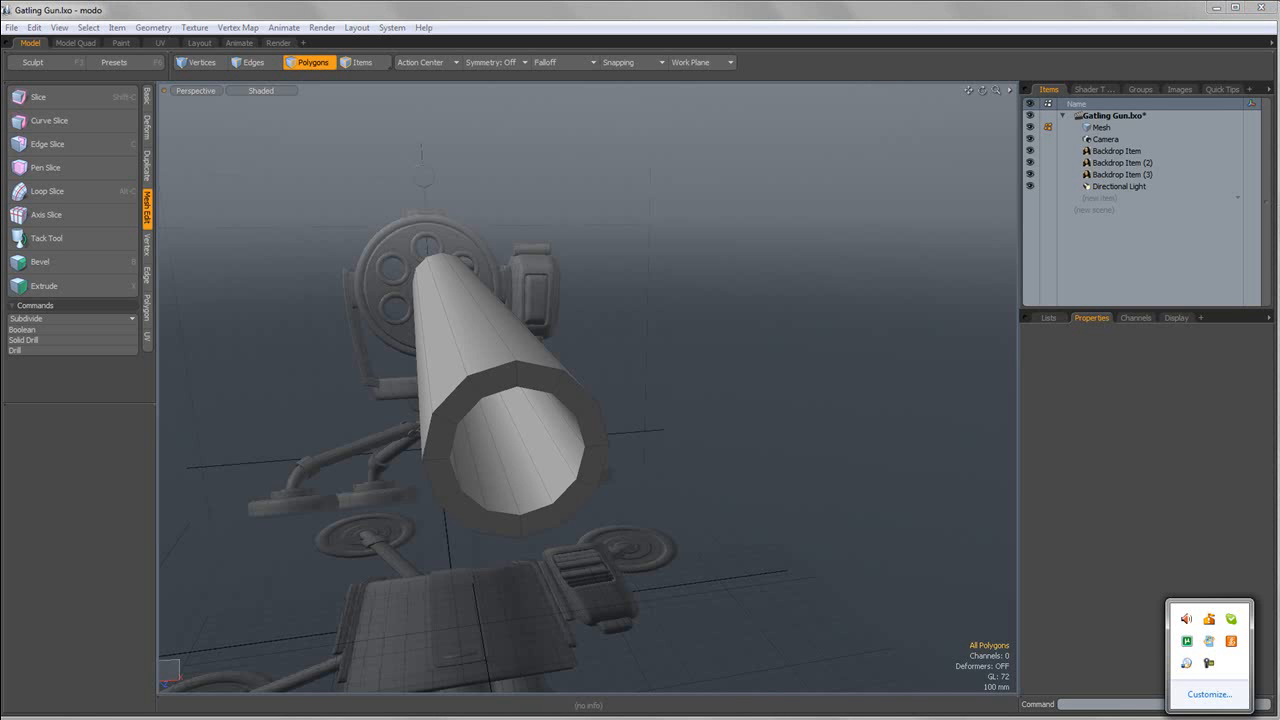
pyautogui.rightClick(1208, 664)
pyautogui.moveTo(1252, 620)
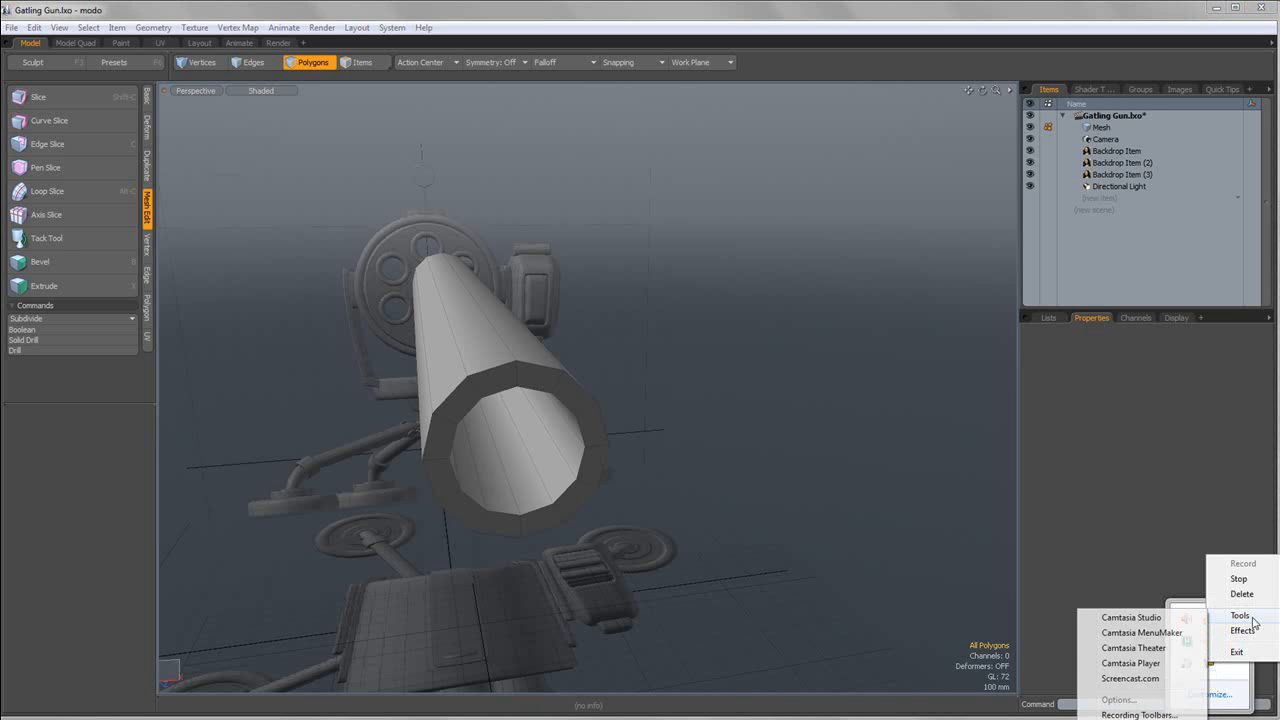
pyautogui.click(943, 543)
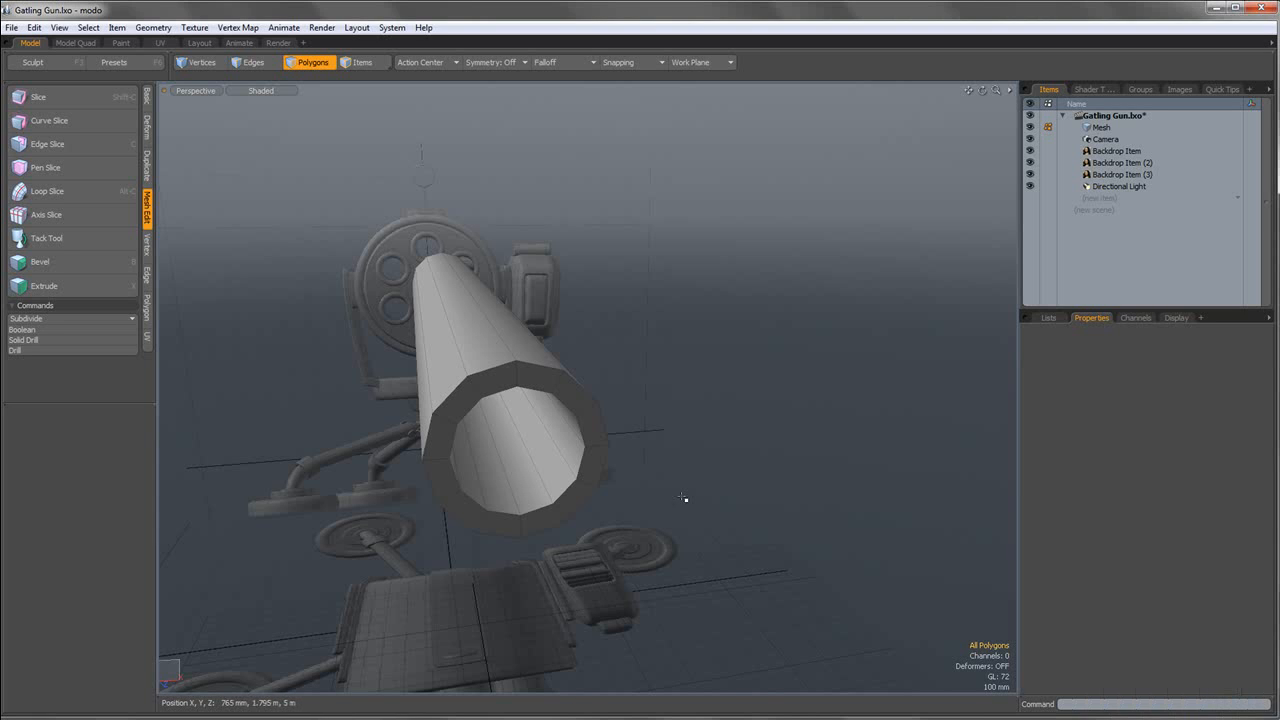
# Examine the barrel and its front rim from several angles among the three reference backdrops.
pyautogui.keyDown('alt'); pyautogui.moveTo(610, 415); pyautogui.dragTo(567, 422); pyautogui.keyUp('alt')
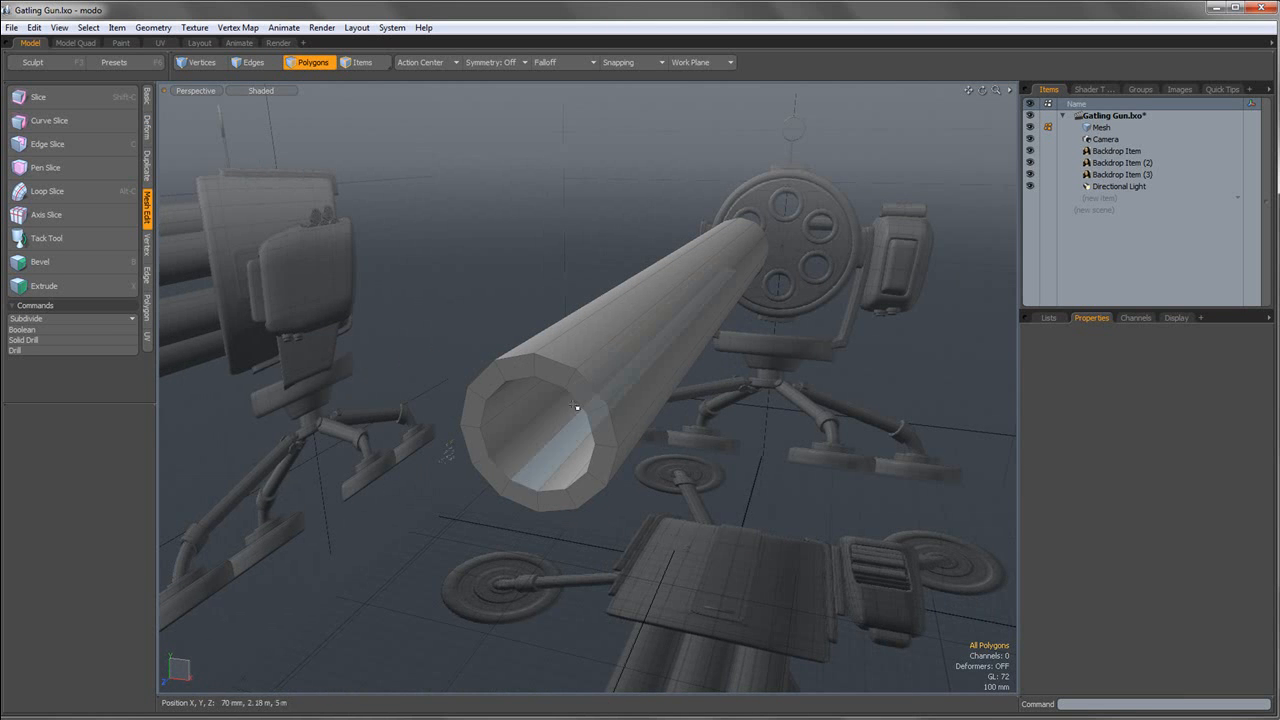
pyautogui.scroll(-3, 616, 382)
pyautogui.scroll(-3, 460, 262)
pyautogui.scroll(-3, 460, 262)
pyautogui.keyDown('alt'); pyautogui.keyDown('shift'); pyautogui.moveTo(580, 336); pyautogui.dragTo(596, 342); pyautogui.keyUp('shift'); pyautogui.keyUp('alt')
pyautogui.keyDown('alt'); pyautogui.moveTo(637, 391); pyautogui.dragTo(629, 397); pyautogui.keyUp('alt')
pyautogui.moveTo(600, 330)
pyautogui.keyDown('alt'); pyautogui.keyDown('shift'); pyautogui.mouseDown()
pyautogui.moveTo(638, 342)
pyautogui.moveTo(620, 283)
pyautogui.moveTo(678, 437)
pyautogui.moveTo(605, 485)
pyautogui.moveTo(650, 482)
pyautogui.moveTo(668, 456)
pyautogui.moveTo(597, 508)
pyautogui.mouseUp(); pyautogui.keyUp('shift'); pyautogui.keyUp('alt')
pyautogui.scroll(5, 636, 342)
pyautogui.click(588, 446)
pyautogui.click(720, 441)
pyautogui.scroll(-5, 720, 441)
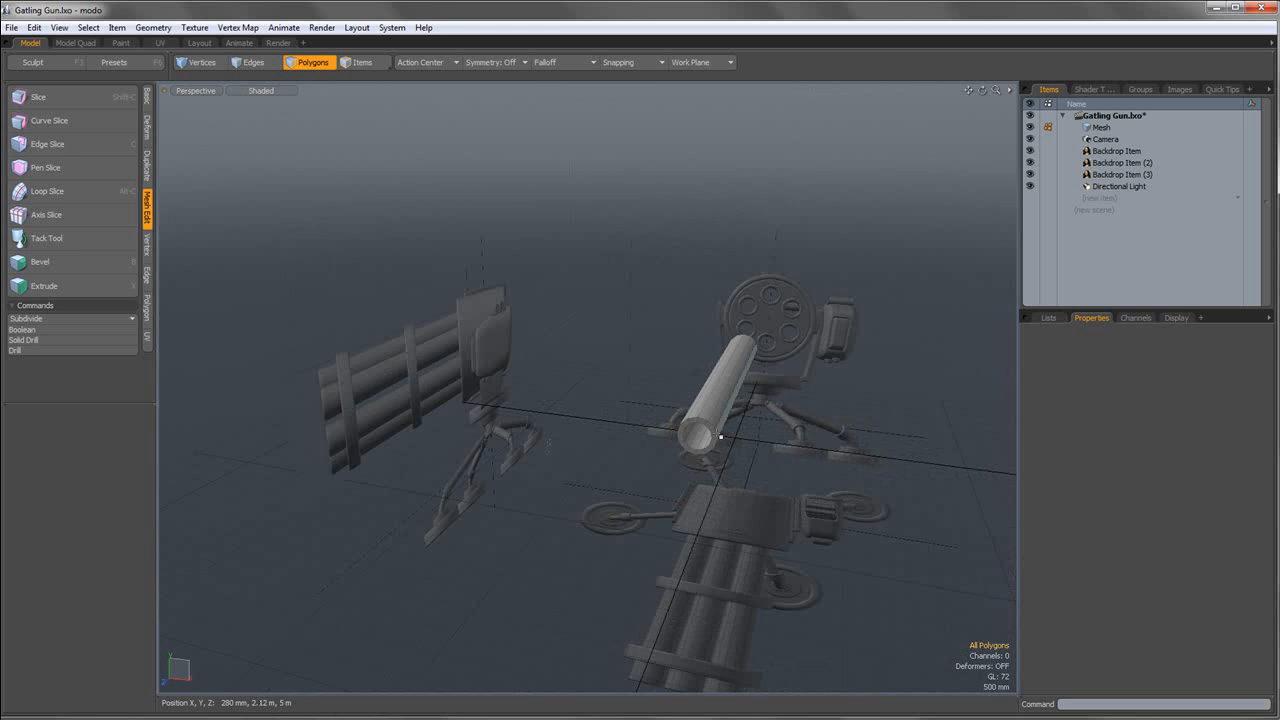
pyautogui.scroll(5, 722, 441)
pyautogui.moveTo(697, 413); pyautogui.dragTo(709, 421)
pyautogui.click(671, 416)
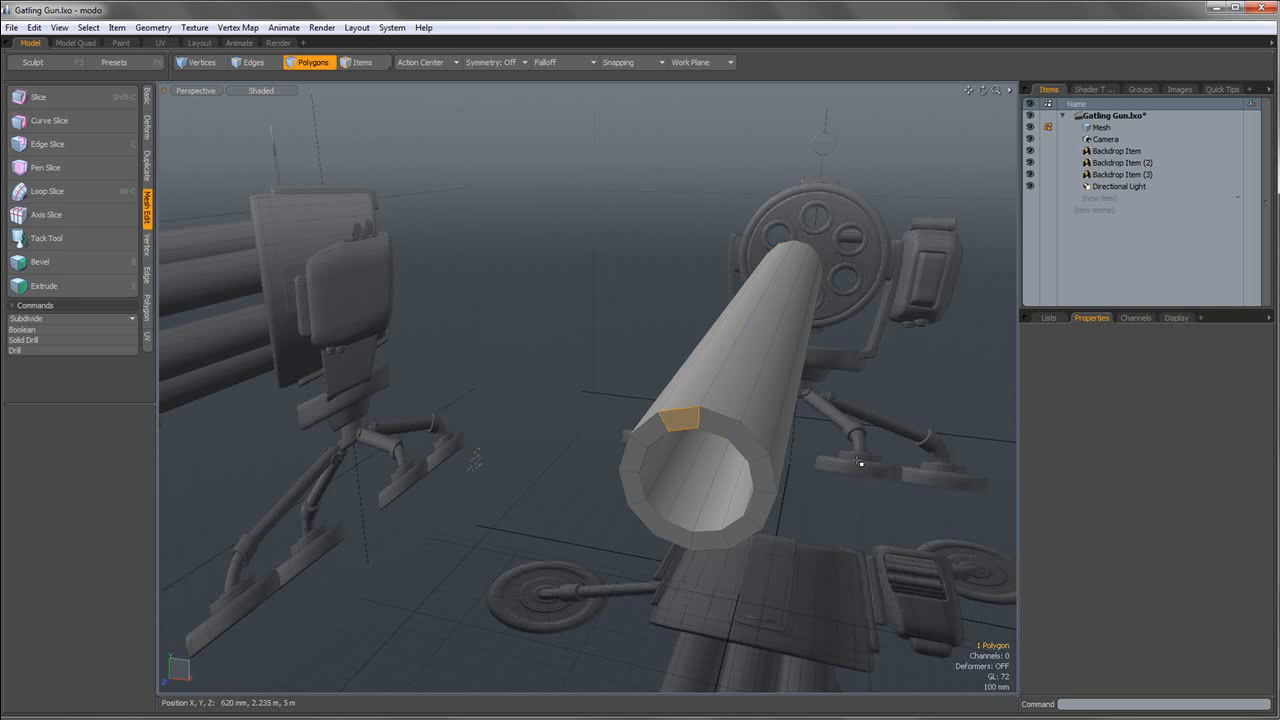
pyautogui.click(858, 467)
pyautogui.keyDown('alt'); pyautogui.moveTo(865, 449); pyautogui.dragTo(655, 400); pyautogui.keyUp('alt')
pyautogui.scroll(-4, 655, 400)
pyautogui.scroll(4, 552, 392)
pyautogui.keyDown('alt'); pyautogui.moveTo(542, 393); pyautogui.dragTo(588, 407); pyautogui.keyUp('alt')
pyautogui.moveTo(642, 452); pyautogui.dragTo(654, 414)
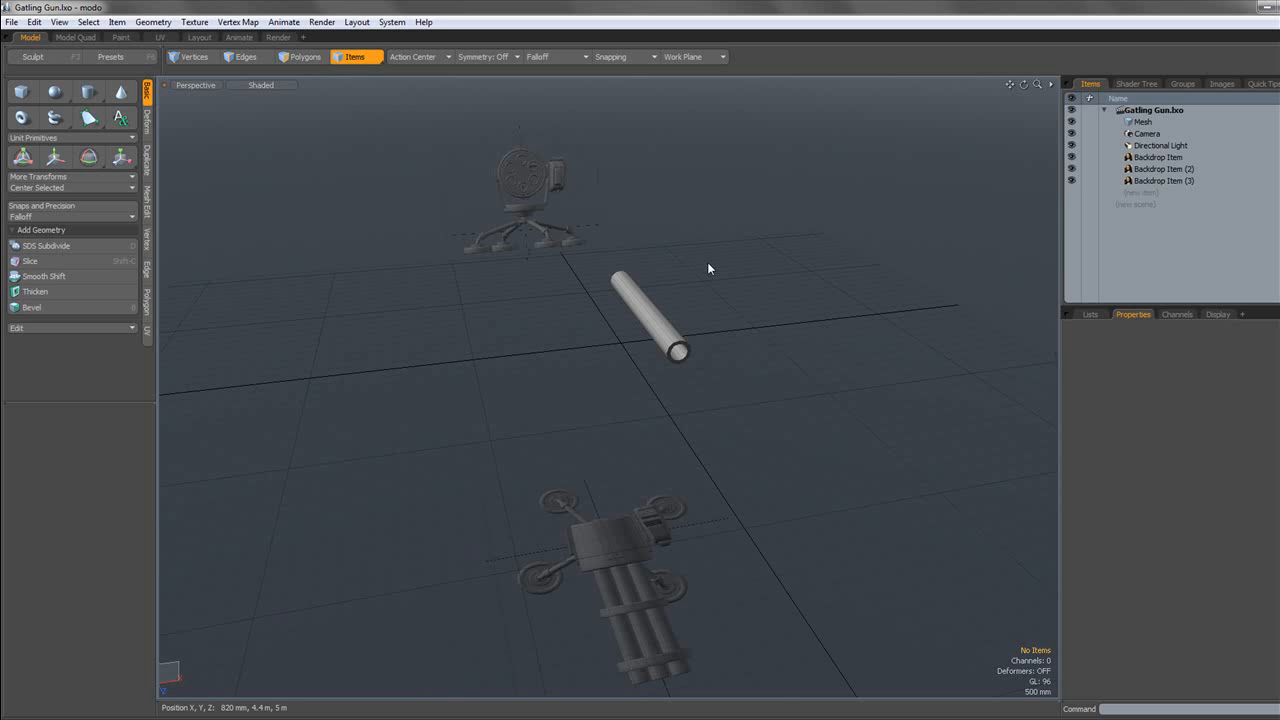
# In polygon mode, clear the barrel selection, select the rim polygon loop at its rear end and delete it.
pyautogui.click(308, 57)
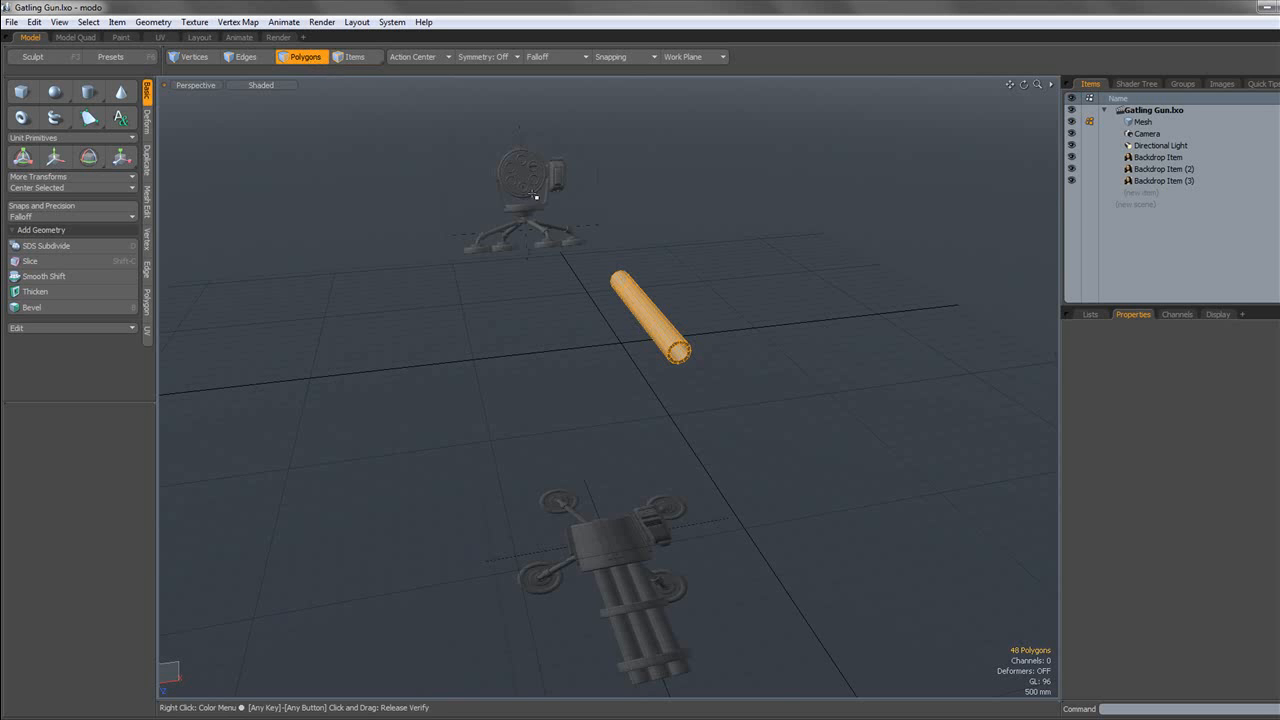
pyautogui.click(708, 325)
pyautogui.scroll(5, 678, 340)
pyautogui.keyDown('alt'); pyautogui.moveTo(800, 345); pyautogui.dragTo(772, 324); pyautogui.keyUp('alt')
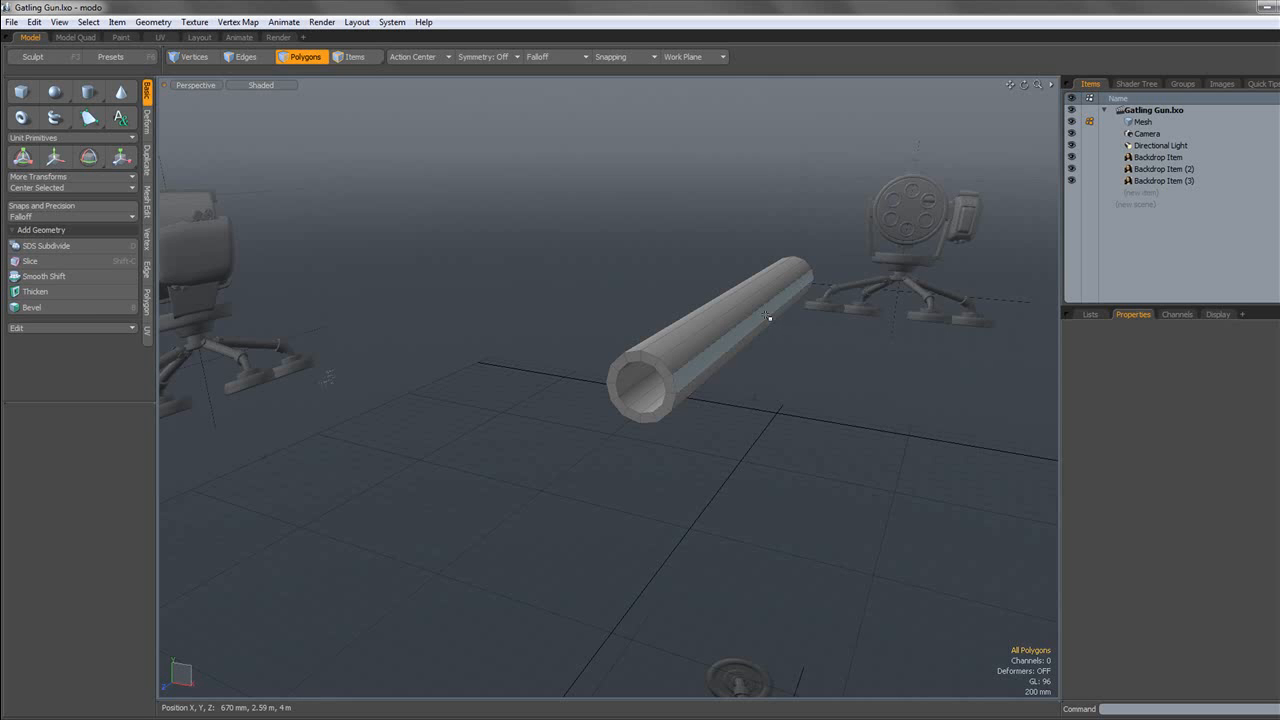
pyautogui.keyDown('alt'); pyautogui.moveTo(730, 343); pyautogui.dragTo(735, 312); pyautogui.keyUp('alt')
pyautogui.moveTo(632, 342)
pyautogui.mouseDown()
pyautogui.moveTo(593, 341)
pyautogui.moveTo(730, 334)
pyautogui.moveTo(686, 348)
pyautogui.mouseUp()
pyautogui.press('l')
pyautogui.press('Delete')
pyautogui.scroll(-4, 629, 314)
pyautogui.scroll(5, 617, 320)
pyautogui.scroll(-3, 666, 320)
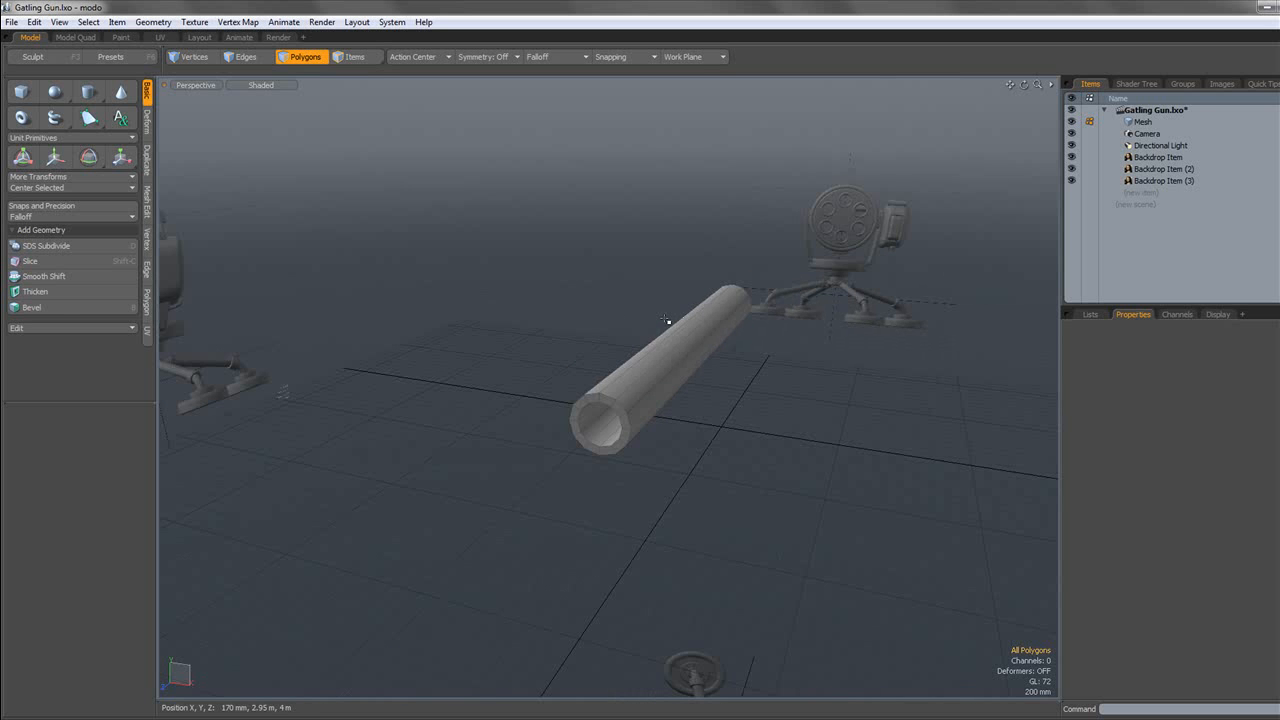
# Save the Gatling Gun scene and dismiss the save notice.
pyautogui.hotkey('ctrl', 's')
pyautogui.hotkey('ctrl', 's')
pyautogui.click(829, 344)
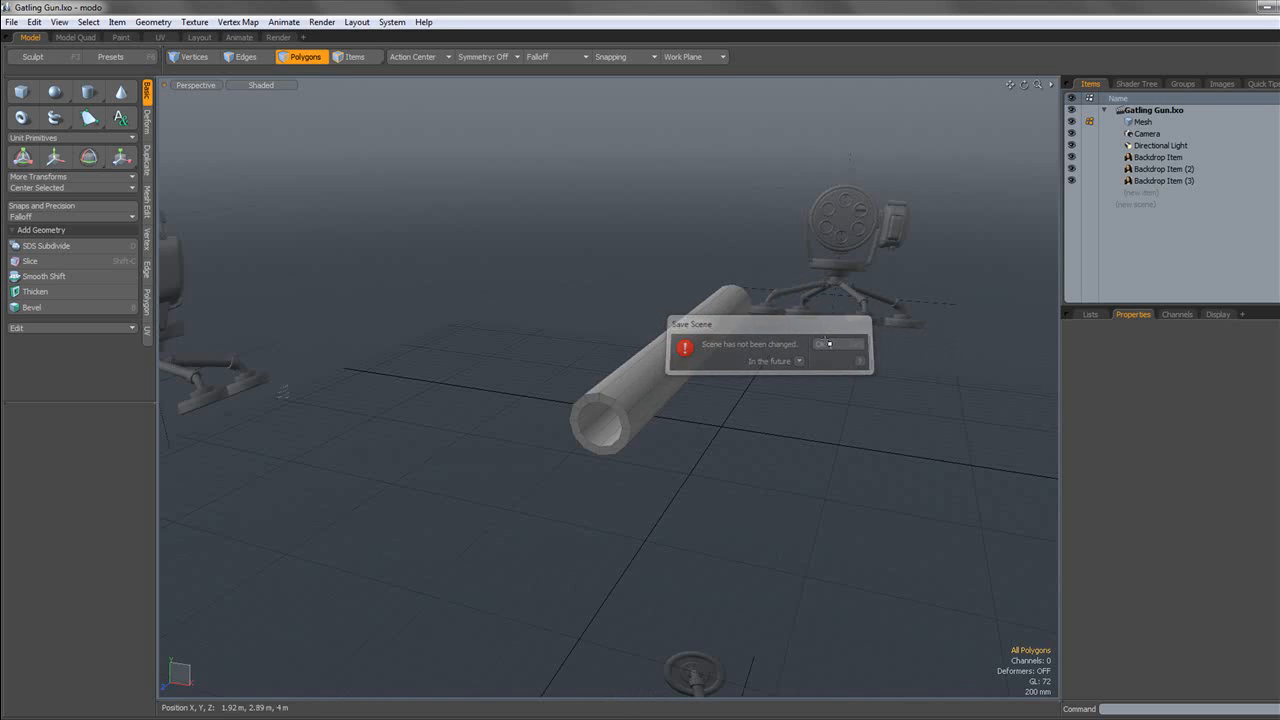
# Select all connected polygons of the barrel and convert them to a subdivision surface.
pyautogui.scroll(6, 625, 420)
pyautogui.keyDown('alt'); pyautogui.moveTo(620, 386); pyautogui.dragTo(632, 370); pyautogui.keyUp('alt')
pyautogui.keyDown('alt'); pyautogui.moveTo(735, 367); pyautogui.dragTo(679, 409); pyautogui.keyUp('alt')
pyautogui.scroll(-6, 659, 362)
pyautogui.scroll(6, 650, 377)
pyautogui.scroll(-2, 654, 375)
pyautogui.doubleClick(672, 392)
pyautogui.press('Tab')
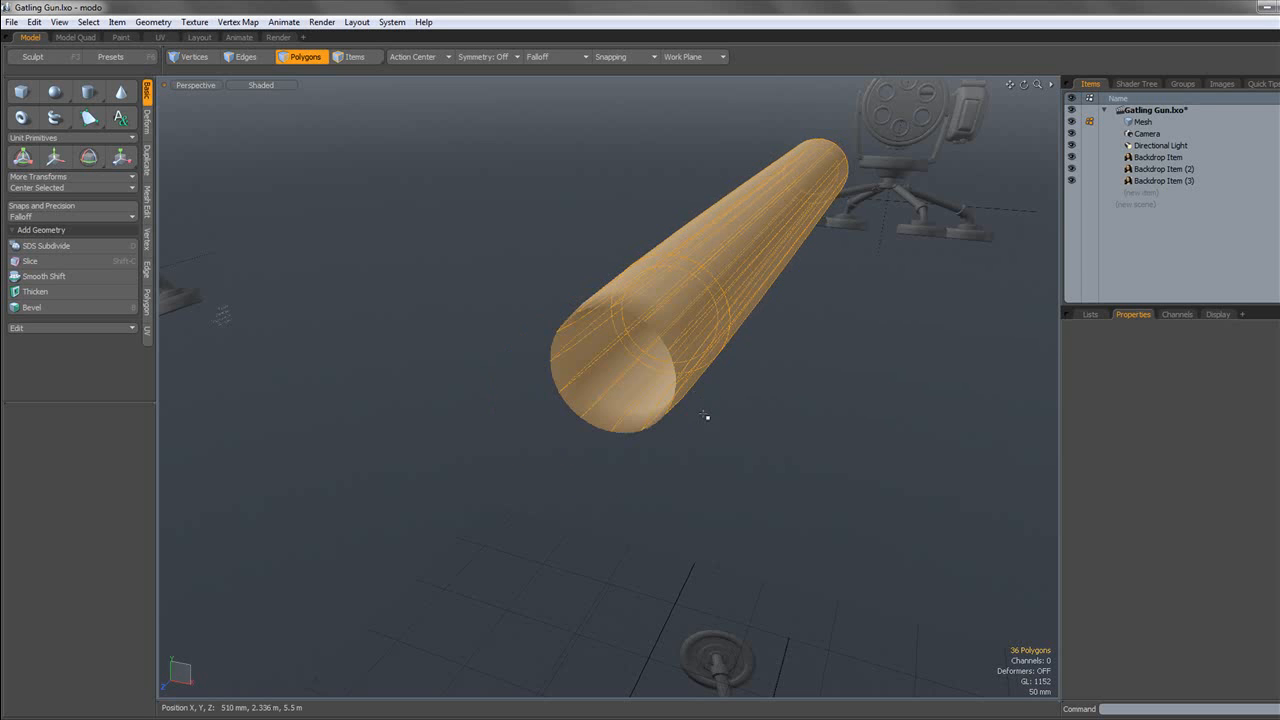
# Clear the barrel selection and convert the barrel from a subdivision surface back to flat polygons.
pyautogui.click(706, 416)
pyautogui.press('Tab')
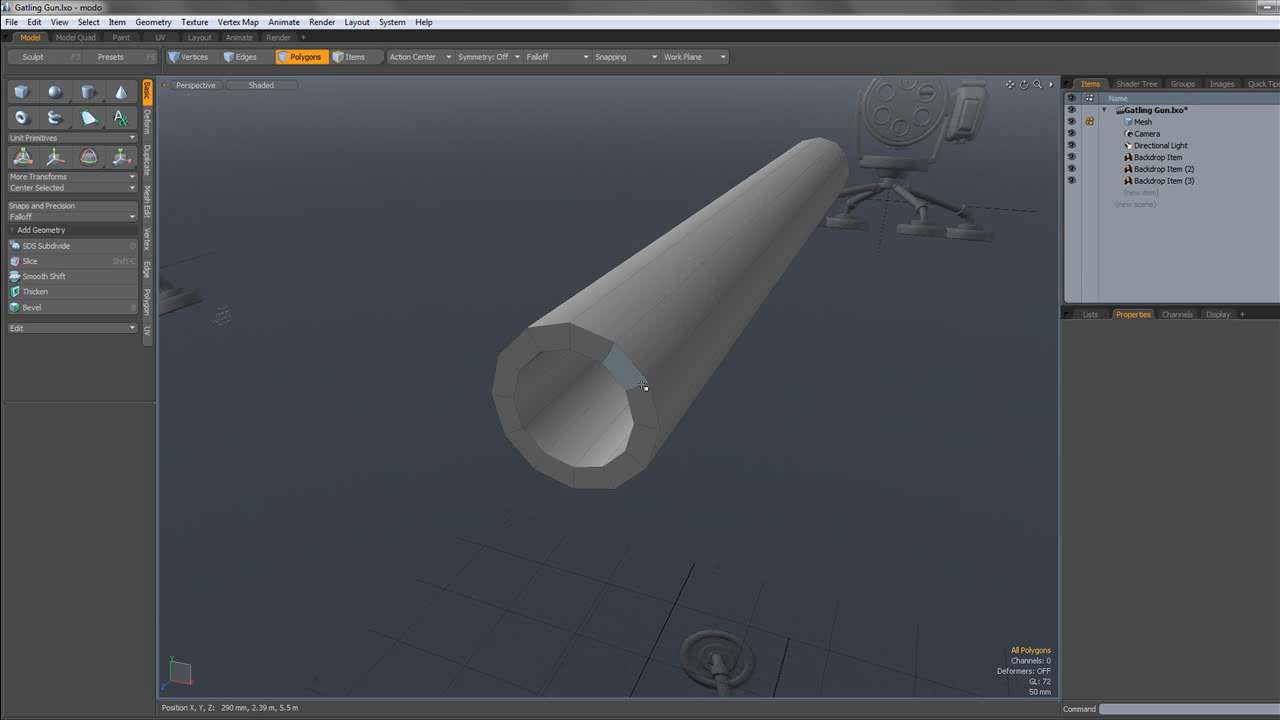
pyautogui.keyDown('alt'); pyautogui.moveTo(650, 400); pyautogui.dragTo(665, 405); pyautogui.keyUp('alt')
pyautogui.moveTo(640, 421)
pyautogui.keyDown('alt'); pyautogui.mouseDown()
pyautogui.moveTo(709, 429)
pyautogui.moveTo(660, 426)
pyautogui.mouseUp(); pyautogui.keyUp('alt')
pyautogui.press('3')
pyautogui.click(660, 426)
pyautogui.click(694, 456)
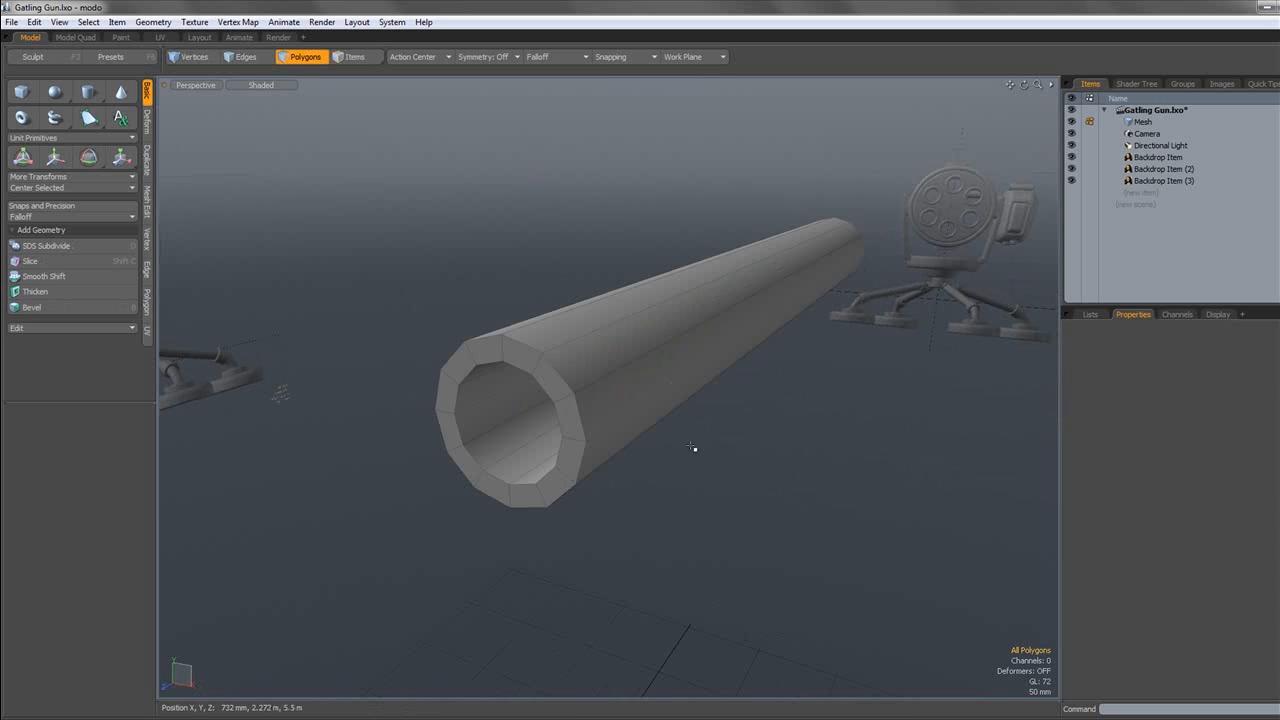
# Select the barrel's outer polygons and add one loop slice near one end in Free mode with a count of 1.
pyautogui.click(147, 205)
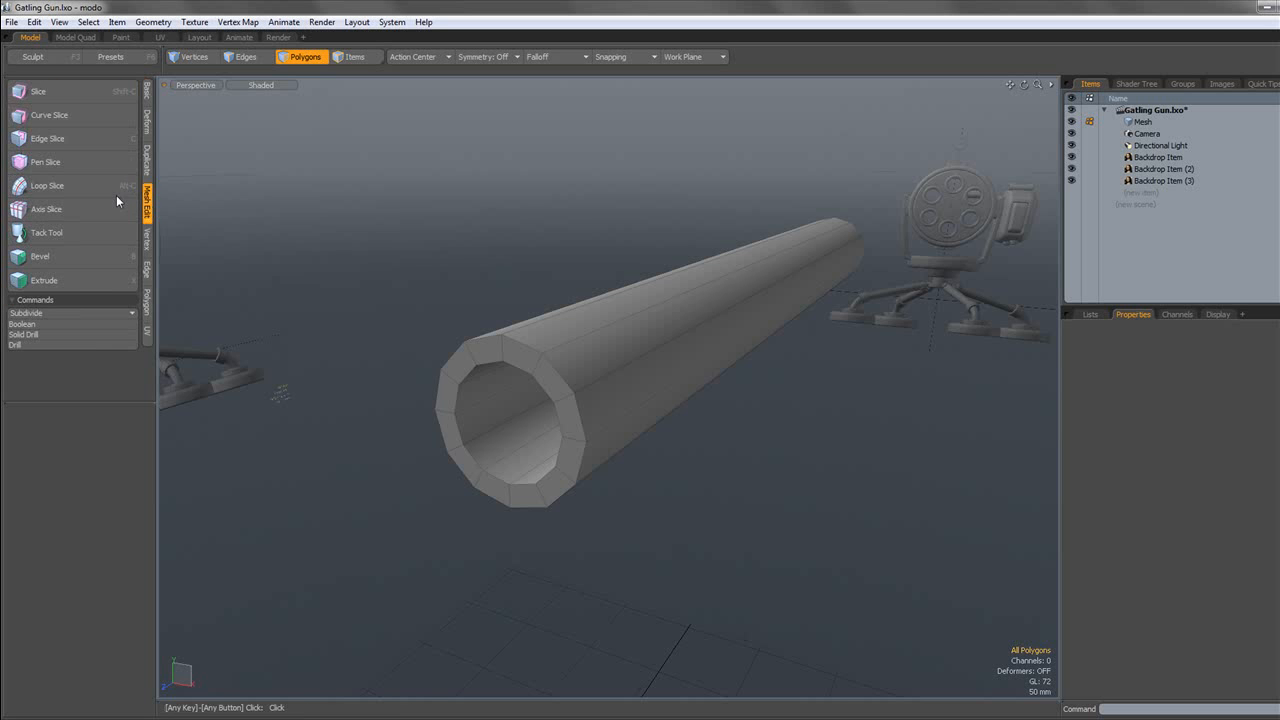
pyautogui.moveTo(598, 350)
pyautogui.mouseDown()
pyautogui.moveTo(726, 423)
pyautogui.moveTo(648, 414)
pyautogui.moveTo(701, 440)
pyautogui.mouseUp()
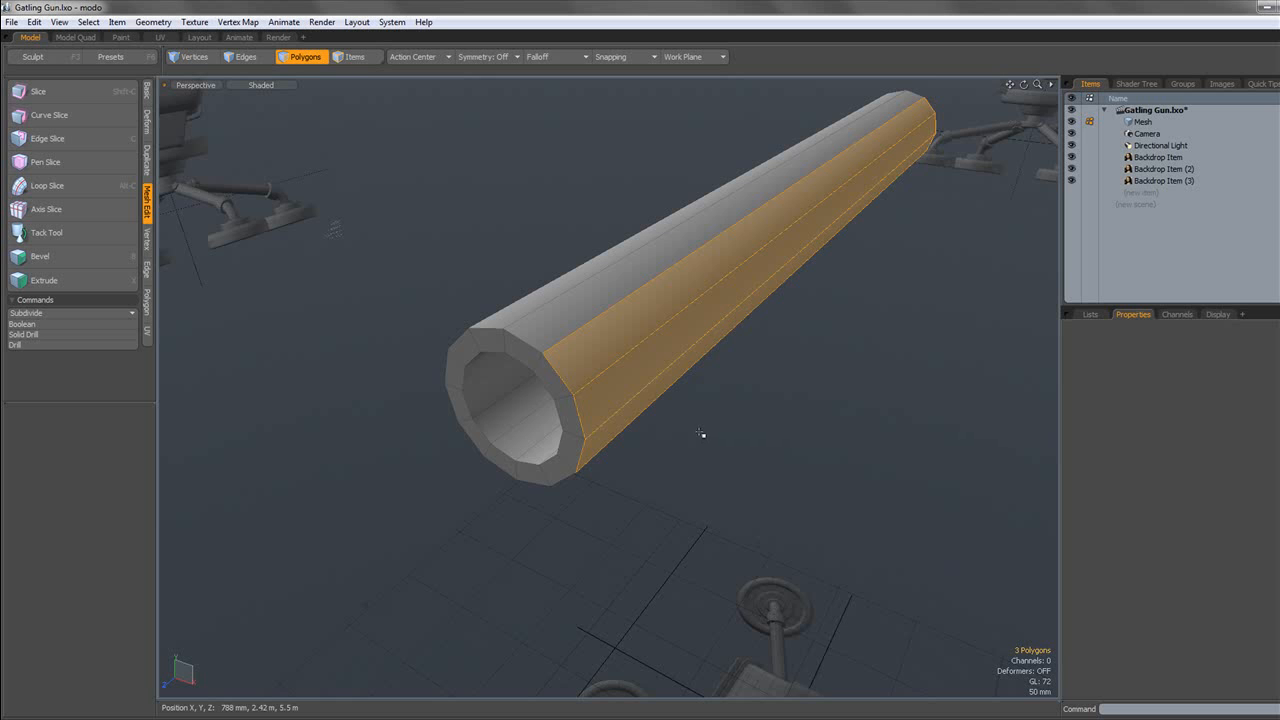
pyautogui.keyDown('shift'); pyautogui.click(601, 322); pyautogui.keyUp('shift')
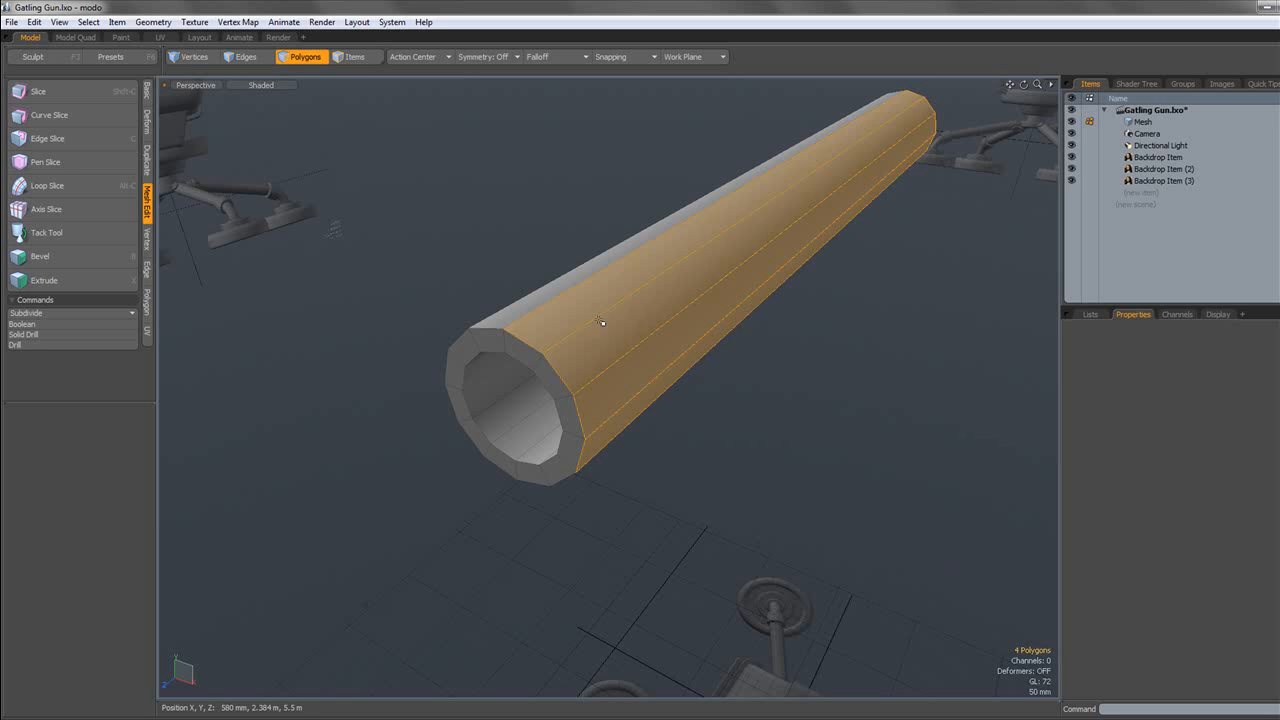
pyautogui.hotkey('alt', 'c')
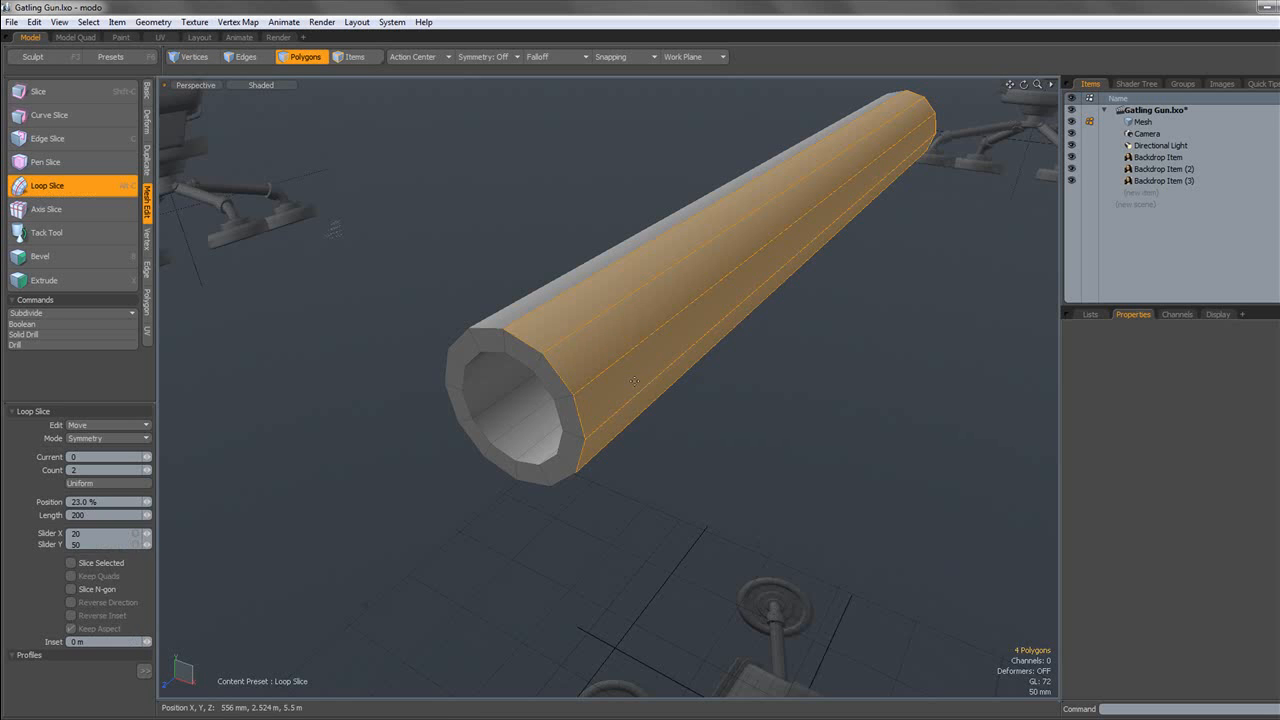
pyautogui.click(140, 439)
pyautogui.click(145, 420)
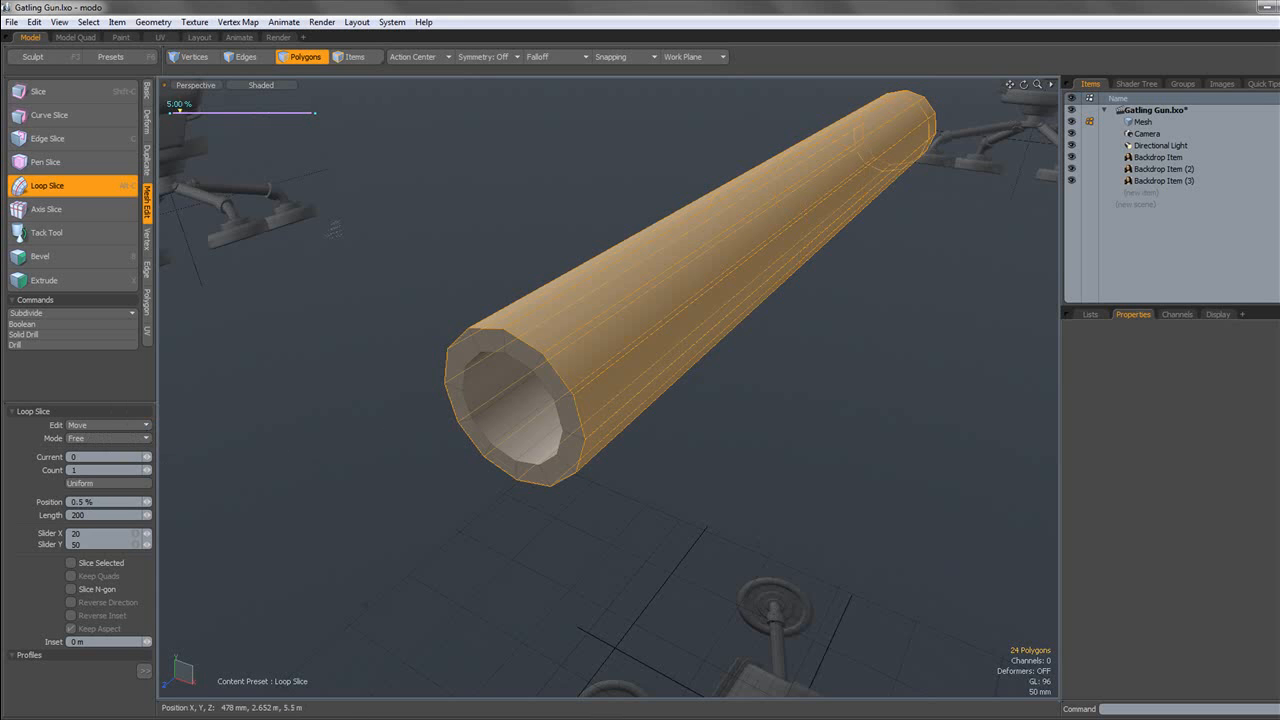
pyautogui.click(318, 62)
pyautogui.click(443, 237)
# Preview the sliced barrel as a subdivision surface and return it to flat polygons.
pyautogui.doubleClick(599, 368)
pyautogui.press('Tab')
pyautogui.click(688, 413)
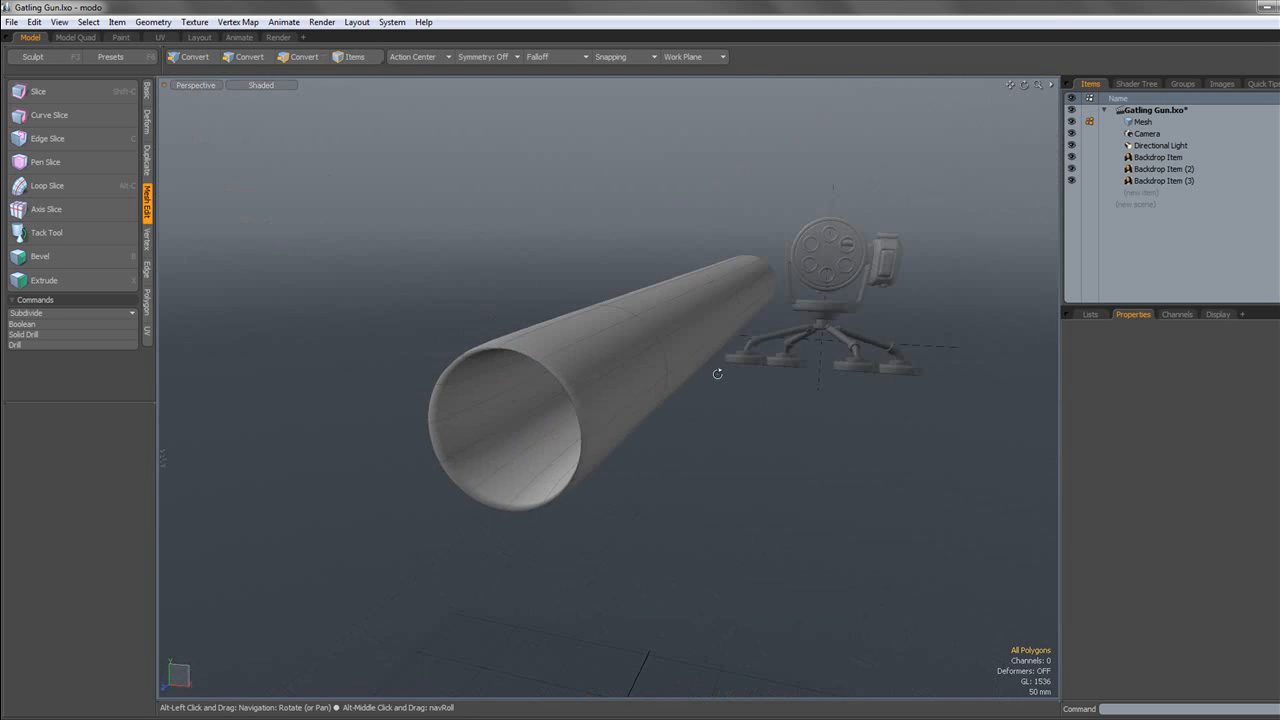
pyautogui.doubleClick(629, 343)
pyautogui.press('Tab')
pyautogui.click(688, 426)
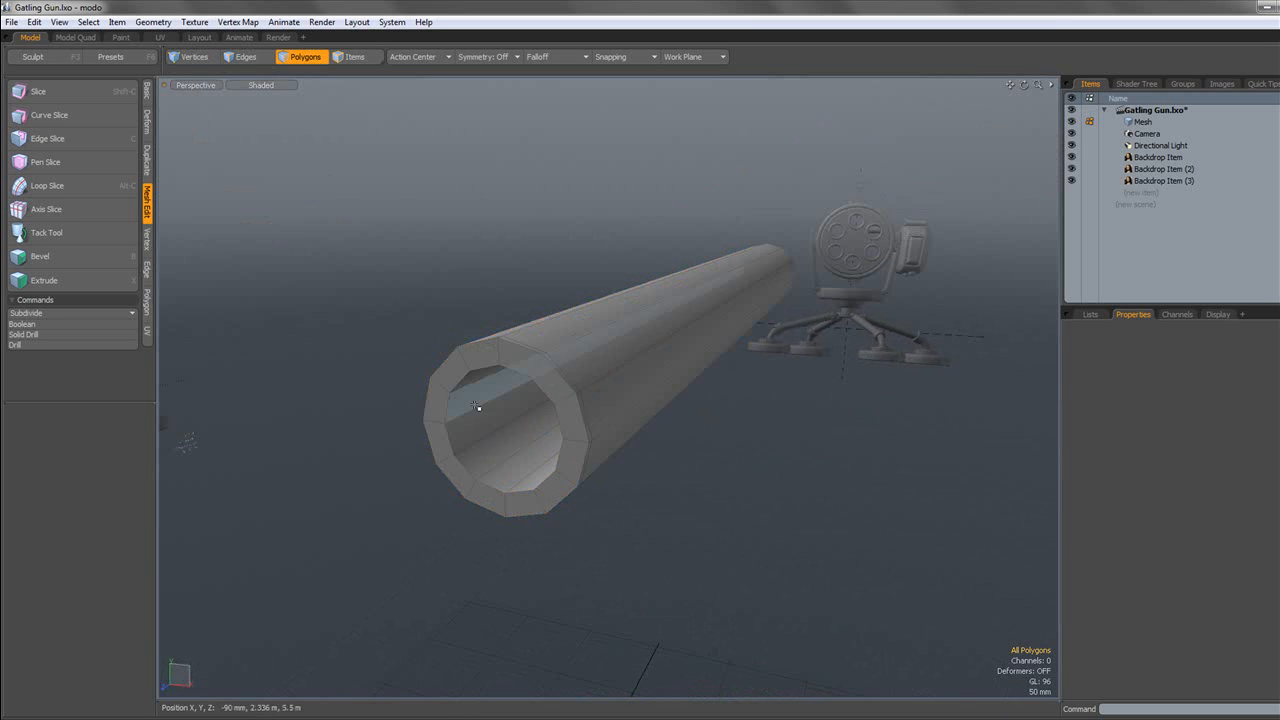
# Select the barrel's inner wall polygon loop, add a single loop slice to it and clear the selection.
pyautogui.doubleClick(478, 407)
pyautogui.hotkey('alt', 'c')
pyautogui.press('space')
pyautogui.click(631, 502)
pyautogui.moveTo(520, 463); pyautogui.dragTo(498, 443)
pyautogui.press('l')
pyautogui.hotkey('alt', 'c')
pyautogui.press('space')
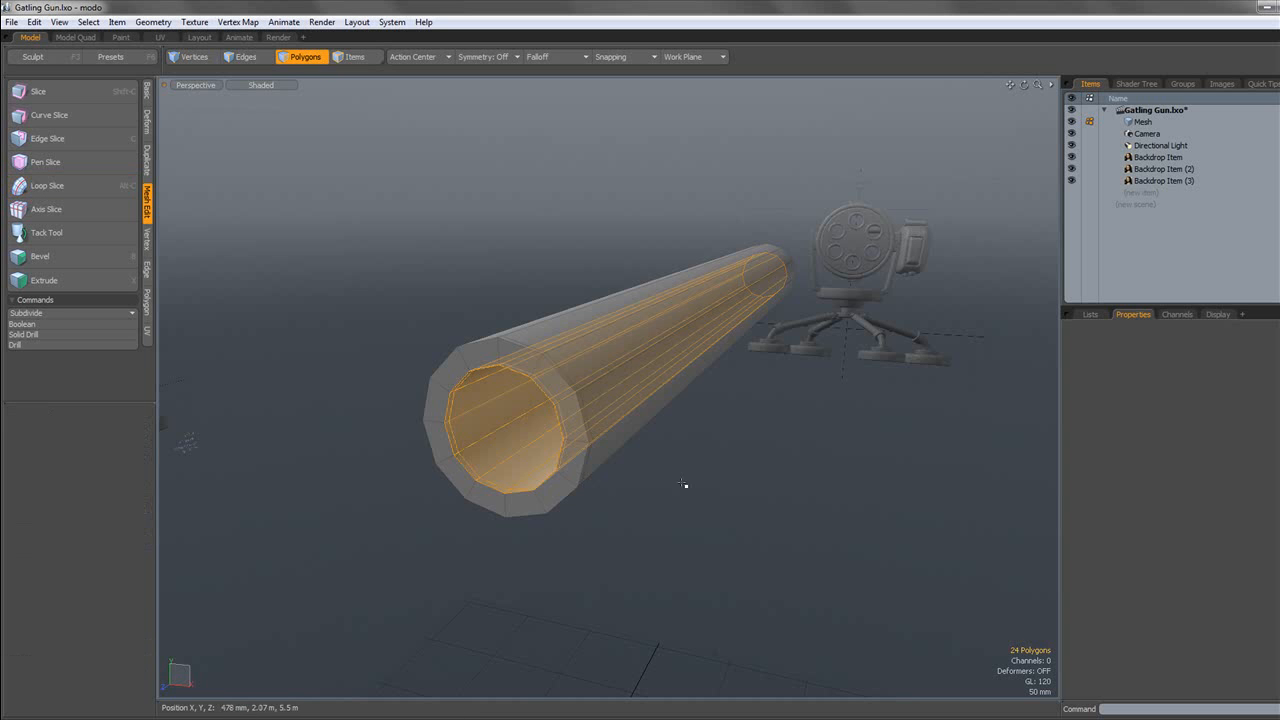
pyautogui.click(685, 484)
# Examine the barrel as a subdivision surface from several angles, checking both ends, and return it to flat polygons.
pyautogui.press('Tab')
pyautogui.keyDown('alt'); pyautogui.moveTo(674, 466); pyautogui.dragTo(626, 452); pyautogui.keyUp('alt')
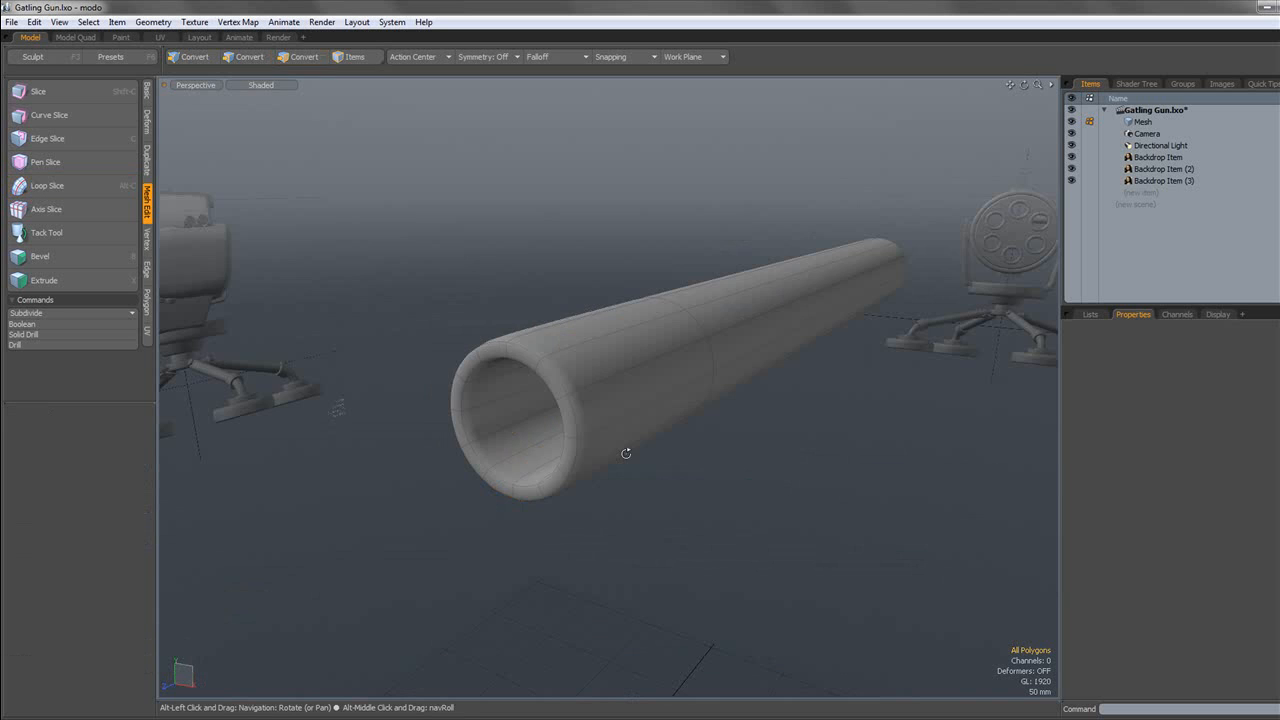
pyautogui.scroll(-4, 600, 436)
pyautogui.keyDown('alt'); pyautogui.keyDown('shift'); pyautogui.moveTo(517, 451); pyautogui.dragTo(554, 446); pyautogui.keyUp('shift'); pyautogui.keyUp('alt')
pyautogui.scroll(2, 622, 418)
pyautogui.scroll(4, 622, 418)
pyautogui.keyDown('alt'); pyautogui.moveTo(623, 419); pyautogui.dragTo(671, 424); pyautogui.keyUp('alt')
pyautogui.press('Tab')
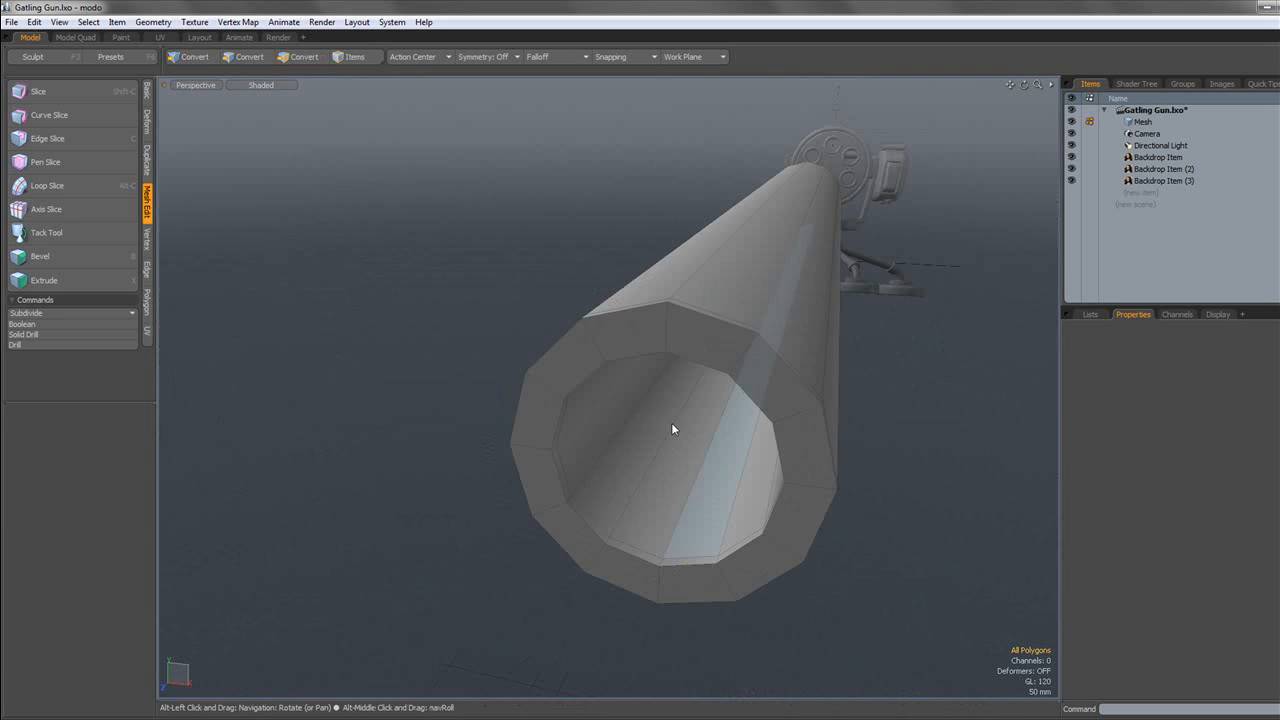
# Select the polygon loop of the barrel's front rim and loop-slice it at 80%.
pyautogui.moveTo(677, 336); pyautogui.dragTo(643, 340)
pyautogui.hotkey('alt', 'c')
pyautogui.click(640, 348)
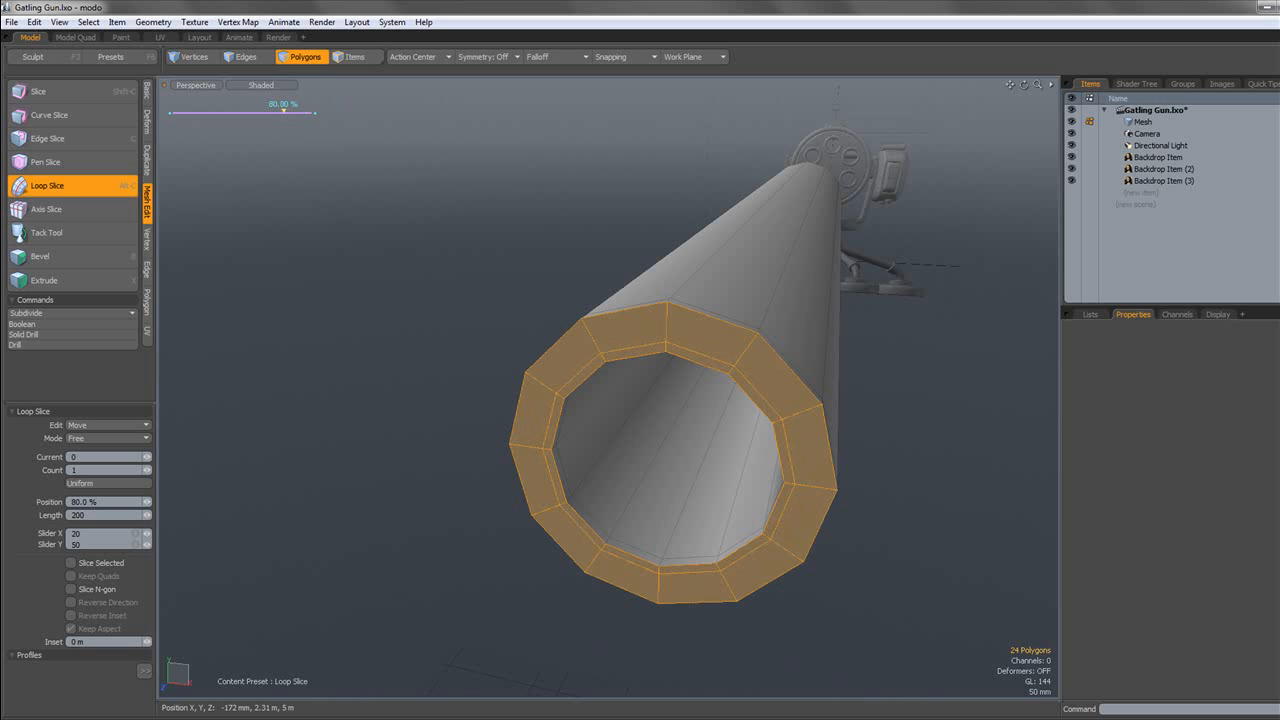
pyautogui.press('space')
# Check the smoothed front rim in subdivision mode from the side and switch back to flat polygons.
pyautogui.doubleClick(768, 389)
pyautogui.click(897, 443)
pyautogui.press('Tab')
pyautogui.keyDown('alt'); pyautogui.moveTo(897, 443); pyautogui.dragTo(827, 409); pyautogui.keyUp('alt')
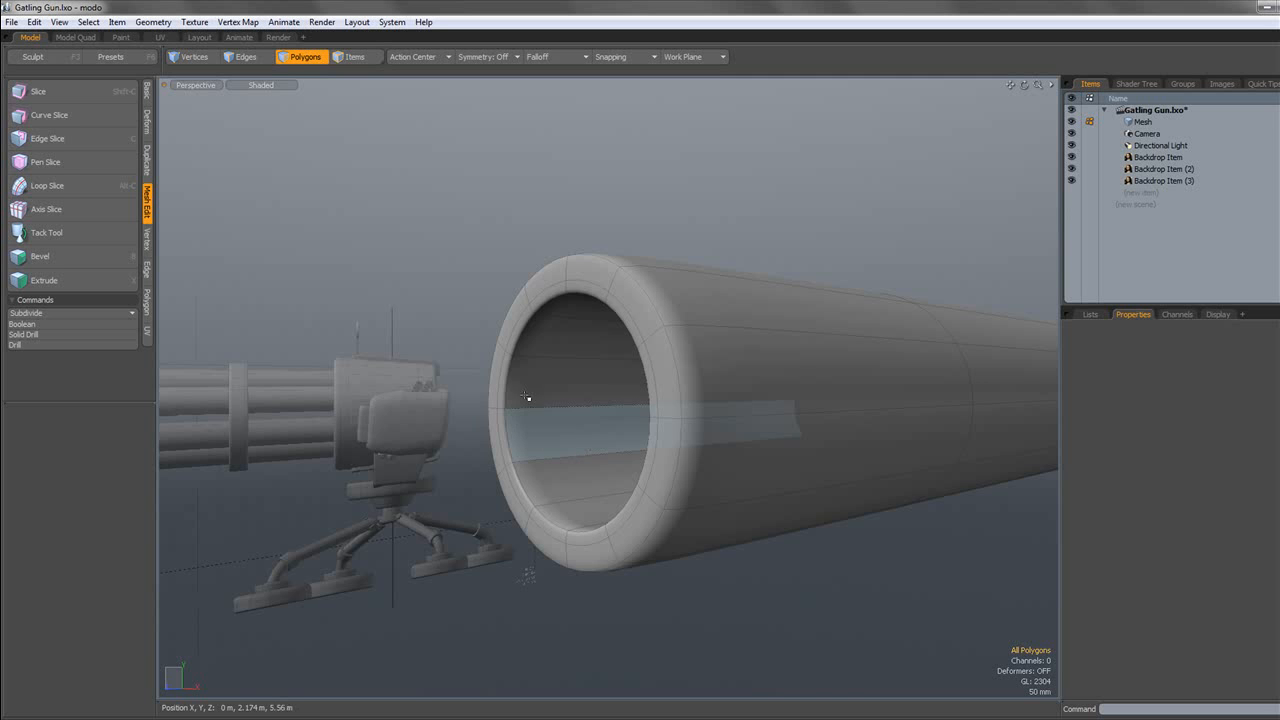
pyautogui.doubleClick(563, 417)
pyautogui.press('Tab')
pyautogui.click(438, 448)
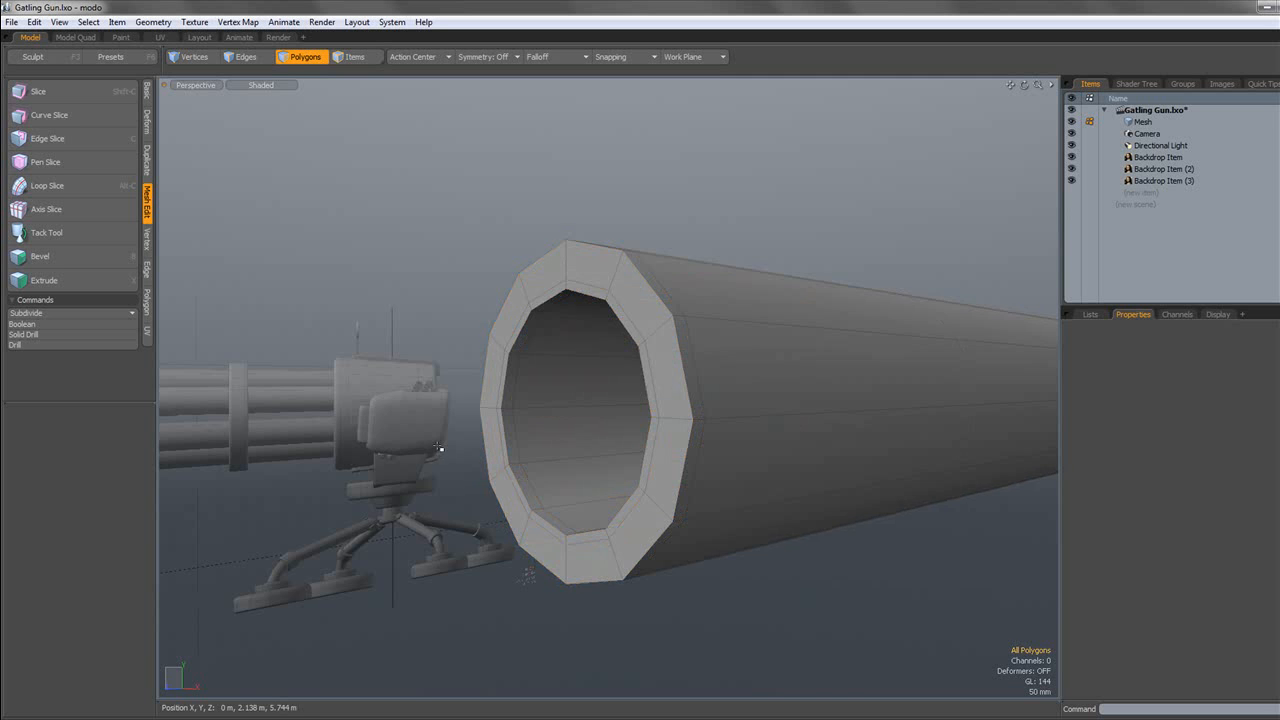
# In edge mode, remove the extra edge loop from the front rim and check the barrel as a subdivision surface.
pyautogui.click(260, 57)
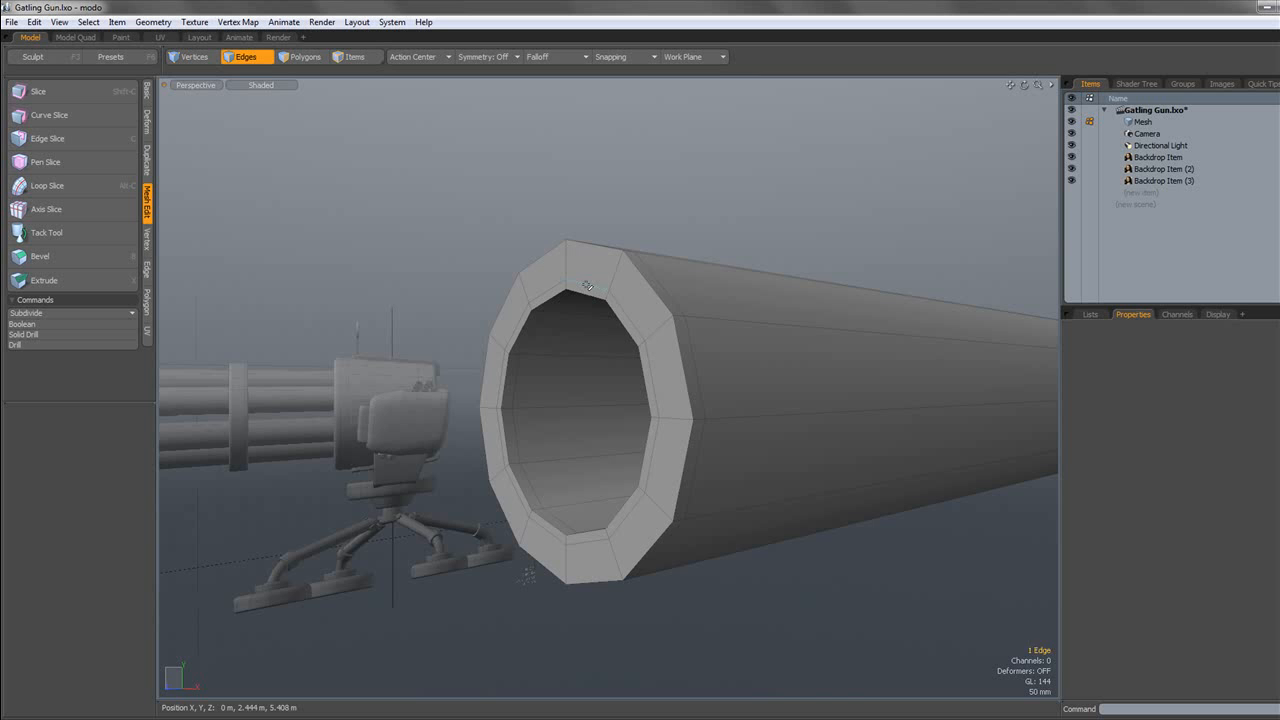
pyautogui.press('Tab')
pyautogui.keyDown('alt'); pyautogui.moveTo(583, 258); pyautogui.dragTo(646, 283); pyautogui.keyUp('alt')
pyautogui.scroll(-5, 703, 279)
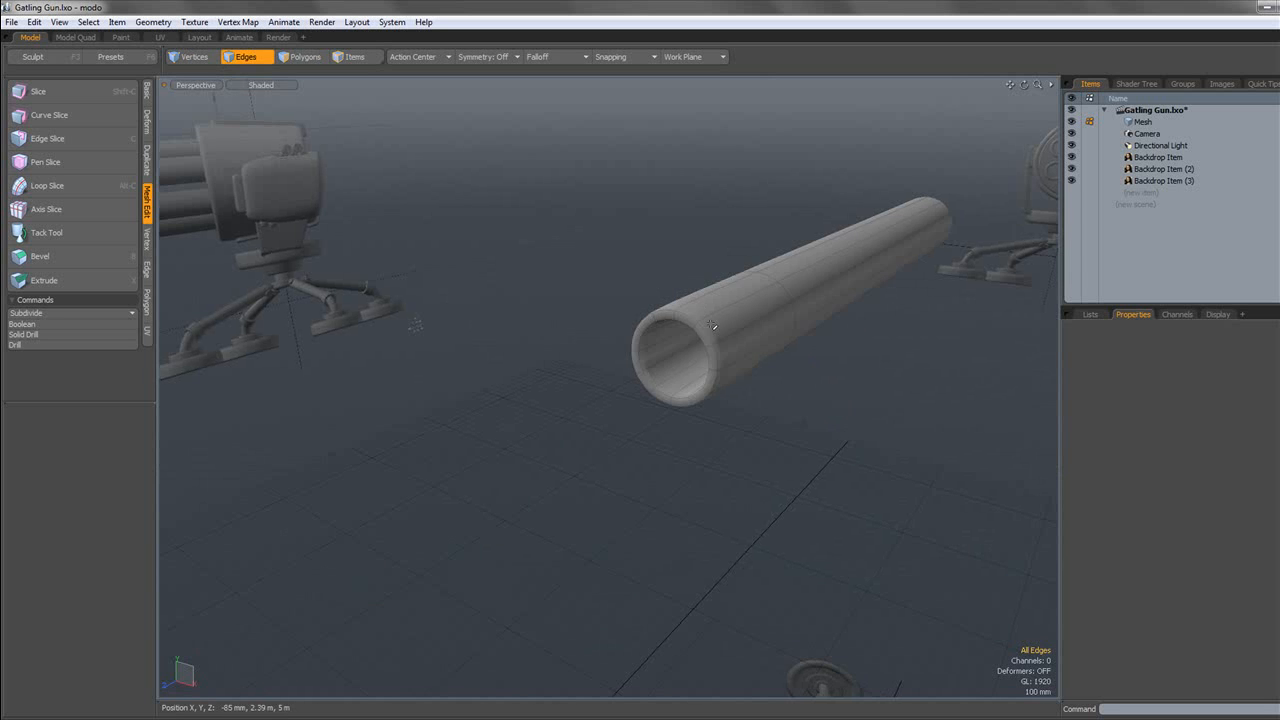
pyautogui.scroll(7, 726, 337)
pyautogui.keyDown('alt'); pyautogui.moveTo(716, 330); pyautogui.dragTo(450, 350); pyautogui.keyUp('alt')
pyautogui.scroll(-8, 628, 331)
# Try a single loop slice at 80% along the barrel's outer polygons and undo it.
pyautogui.click(307, 56)
pyautogui.keyDown('alt'); pyautogui.moveTo(576, 282); pyautogui.dragTo(582, 353); pyautogui.keyUp('alt')
pyautogui.doubleClick(582, 353)
pyautogui.hotkey('alt', 'c')
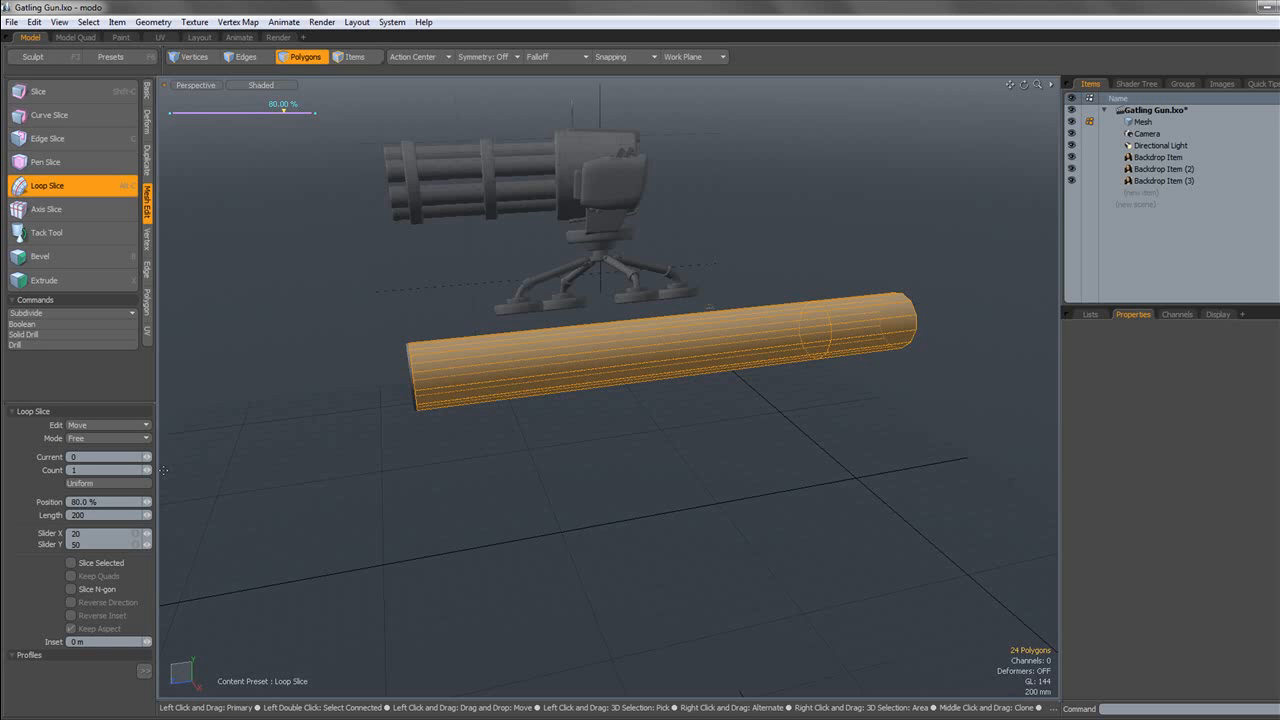
pyautogui.keyDown('alt'); pyautogui.moveTo(424, 392); pyautogui.dragTo(567, 386); pyautogui.keyUp('alt')
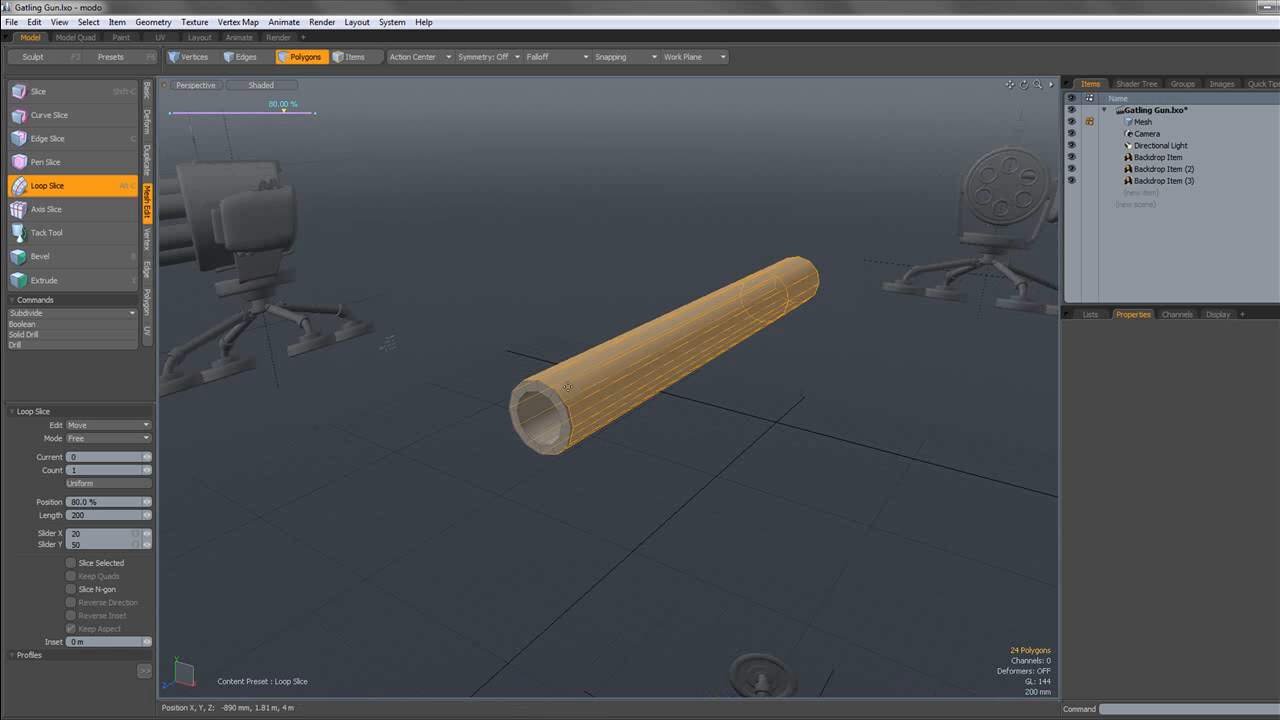
pyautogui.scroll(3, 567, 386)
pyautogui.scroll(-2, 567, 386)
pyautogui.press('space')
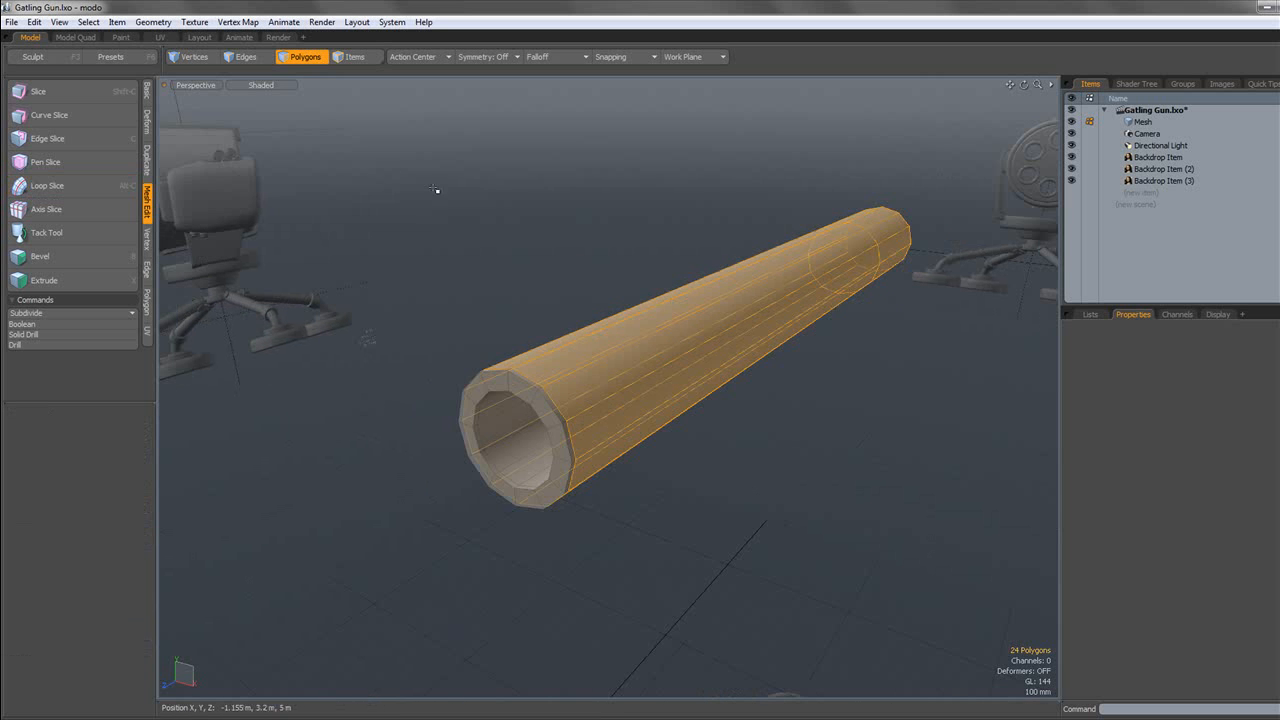
pyautogui.hotkey('ctrl', 'z')
pyautogui.hotkey('ctrl', 'z')
# Select the barrel's long outer polygons again and loop-slice them with a count of 2 along the length.
pyautogui.click(246, 58)
pyautogui.keyDown('alt'); pyautogui.moveTo(620, 342); pyautogui.dragTo(474, 372); pyautogui.keyUp('alt')
pyautogui.scroll(-2, 513, 347)
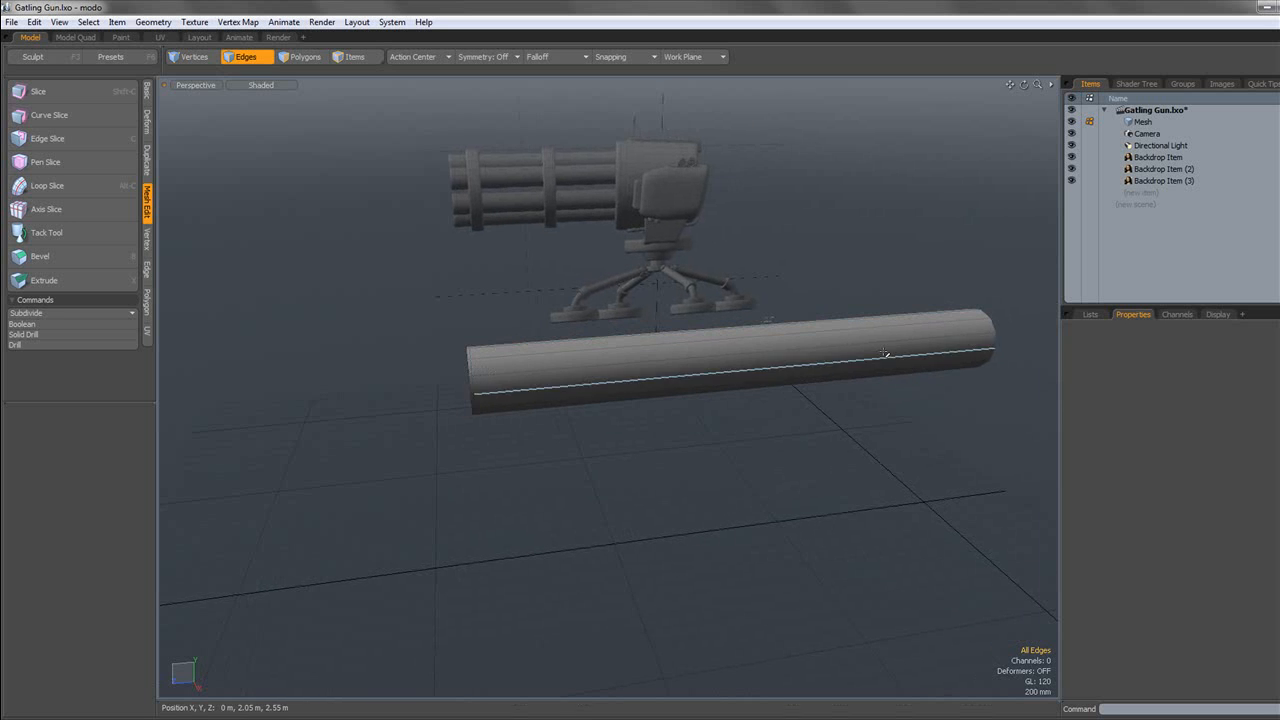
pyautogui.click(318, 60)
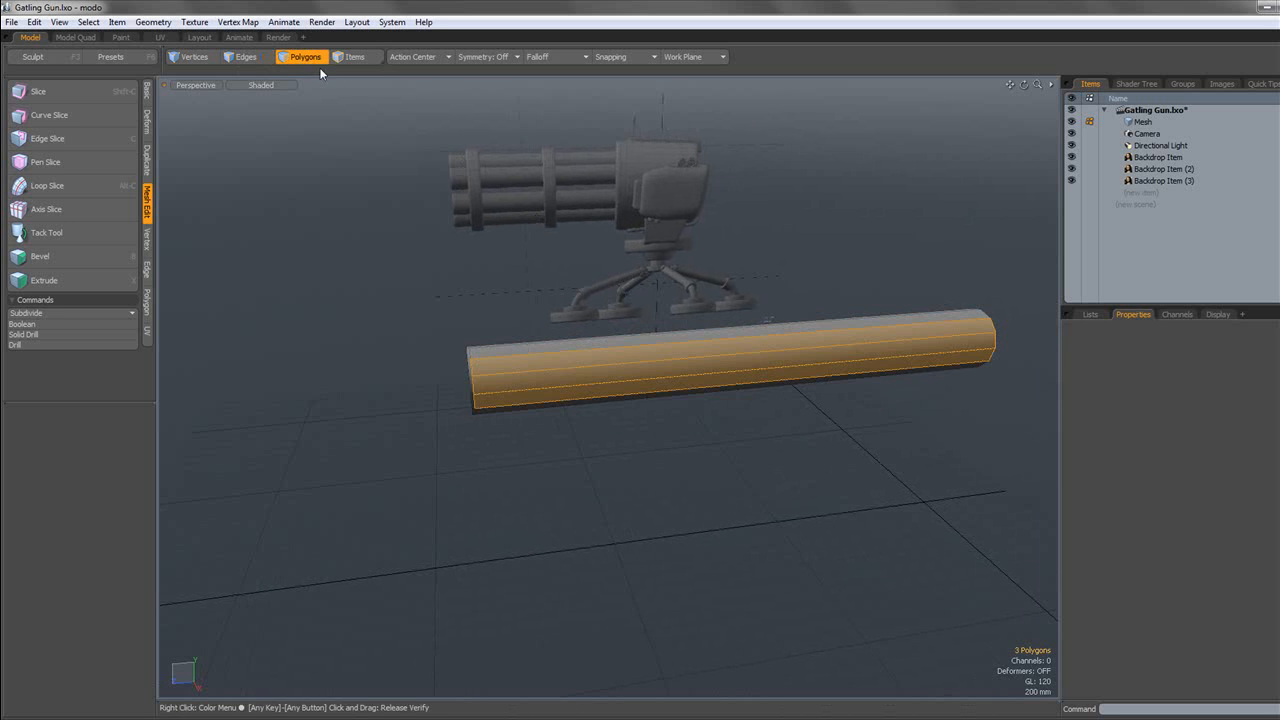
pyautogui.moveTo(662, 398); pyautogui.dragTo(648, 350, button='middle')
pyautogui.hotkey('alt', 'c')
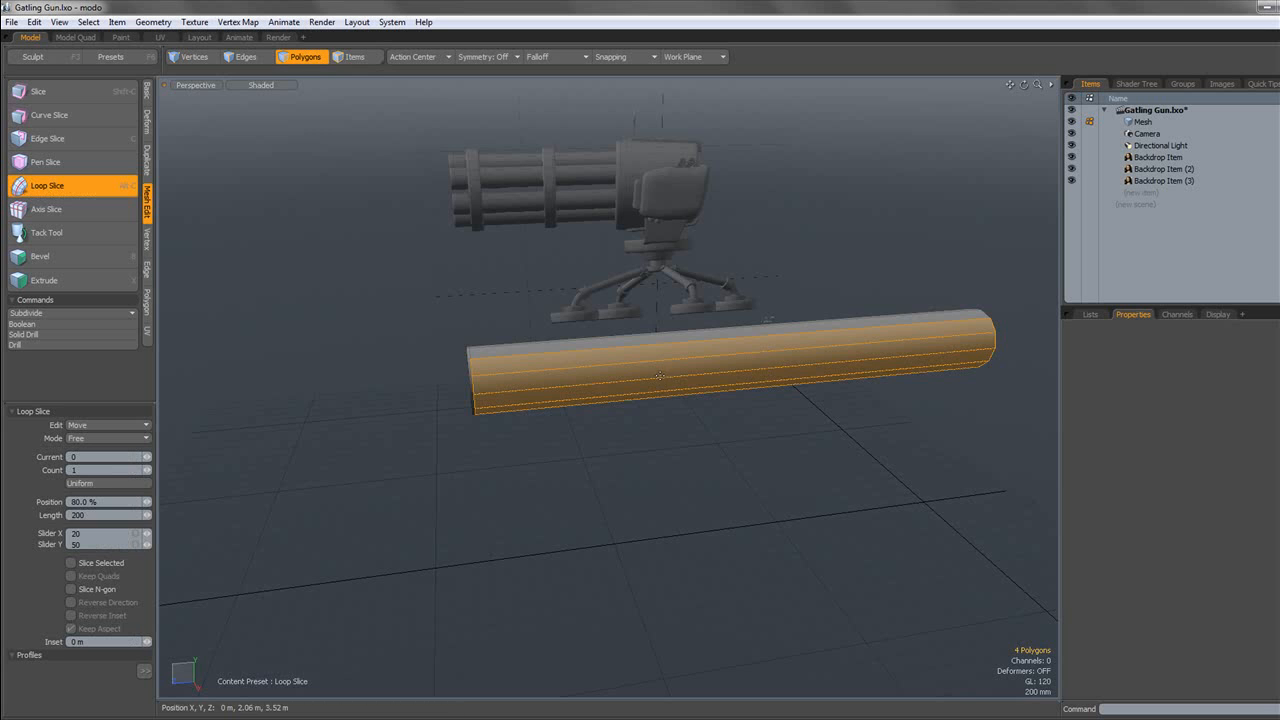
pyautogui.click(661, 380)
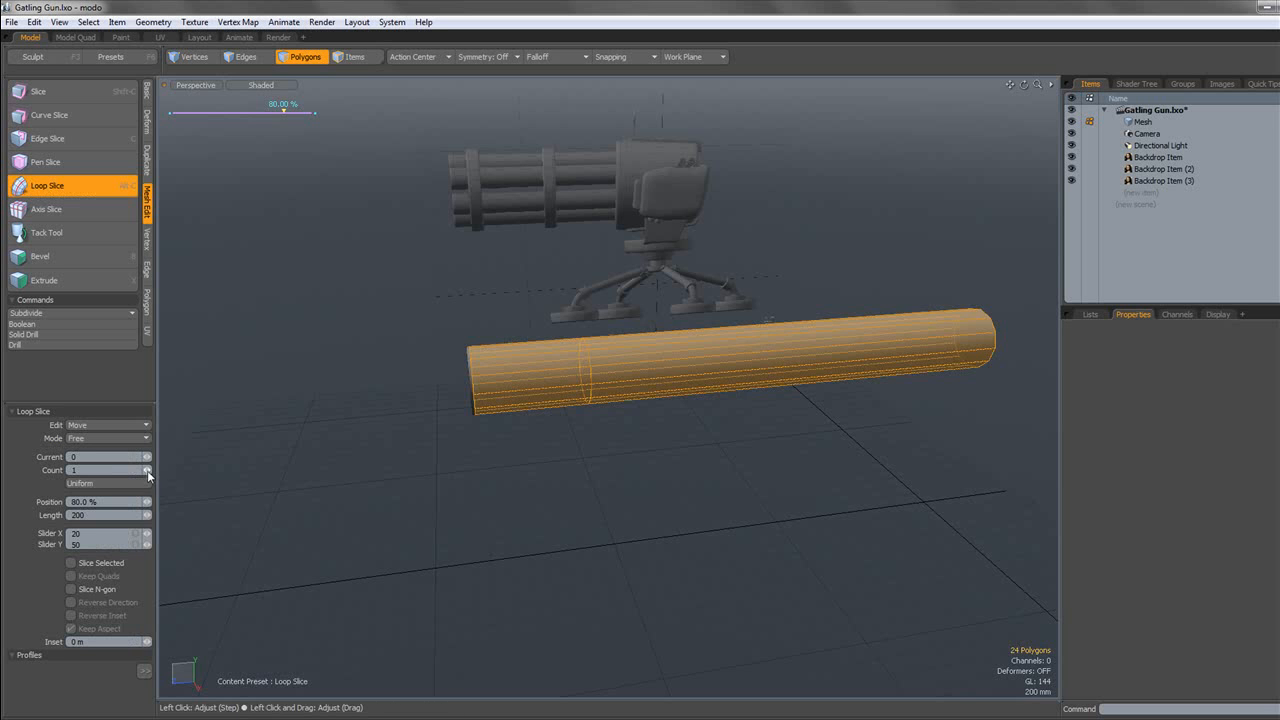
pyautogui.press('q')
pyautogui.click(514, 474)
# Select the inner wall's long polygon loop and add the same two loop slices to it.
pyautogui.keyDown('alt'); pyautogui.moveTo(514, 474); pyautogui.dragTo(636, 438); pyautogui.keyUp('alt')
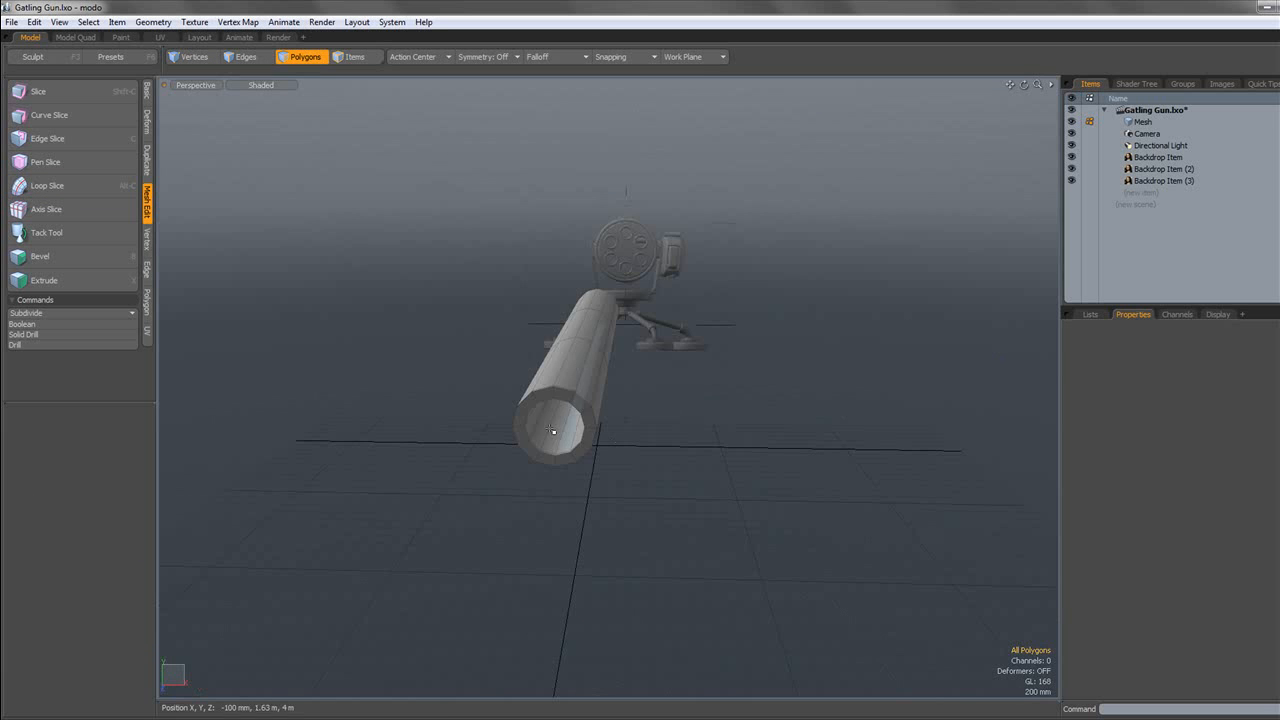
pyautogui.scroll(5, 555, 428)
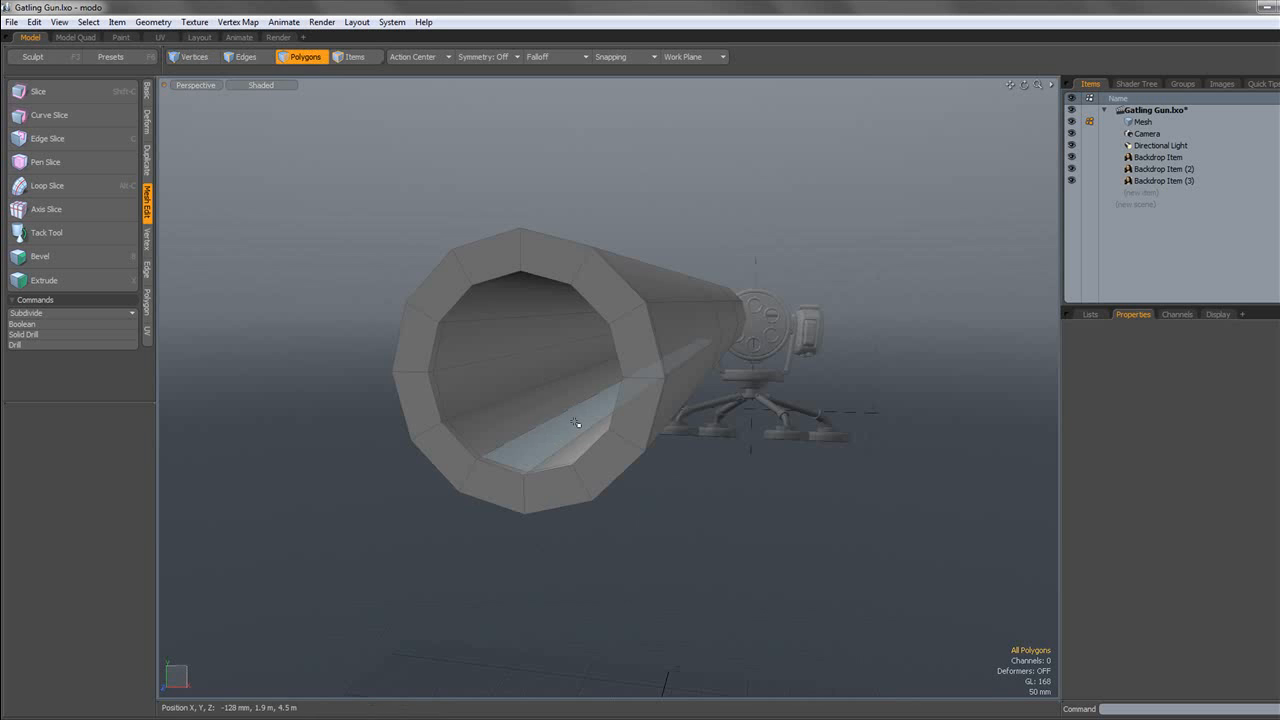
pyautogui.doubleClick(500, 410)
pyautogui.hotkey('alt', 'c')
pyautogui.click(532, 402)
pyautogui.press('q')
# Examine the smoothed barrel beside the reference backdrops and inspect its slice loops in flat polygon display.
pyautogui.click(740, 497)
pyautogui.press('Tab')
pyautogui.keyDown('alt'); pyautogui.moveTo(740, 497); pyautogui.dragTo(629, 403); pyautogui.keyUp('alt')
pyautogui.scroll(-4, 677, 460)
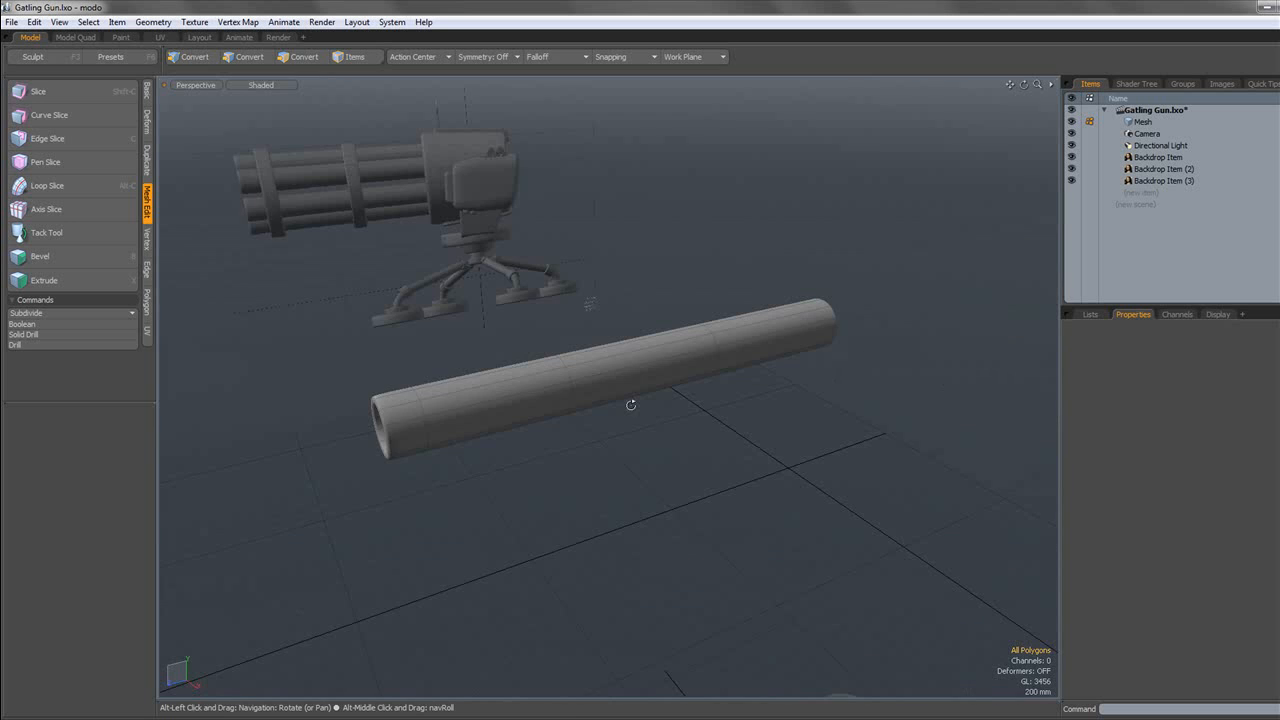
pyautogui.keyDown('alt'); pyautogui.keyDown('shift'); pyautogui.moveTo(549, 405); pyautogui.dragTo(631, 413); pyautogui.keyUp('shift'); pyautogui.keyUp('alt')
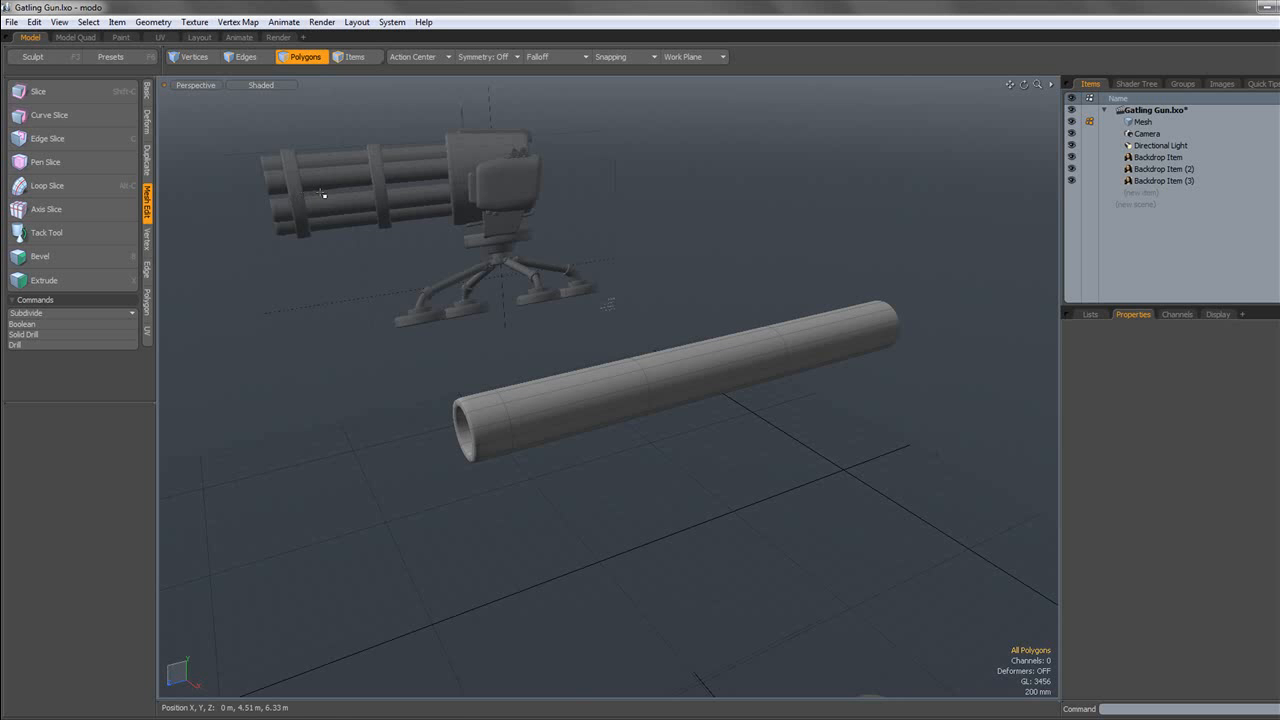
pyautogui.keyDown('alt'); pyautogui.moveTo(351, 271); pyautogui.dragTo(523, 279); pyautogui.keyUp('alt')
pyautogui.press('Tab')
pyautogui.scroll(3, 574, 403)
pyautogui.scroll(-2, 576, 403)
pyautogui.scroll(2, 583, 401)
pyautogui.scroll(-1, 583, 400)
pyautogui.scroll(-3, 585, 401)
pyautogui.scroll(4, 529, 396)
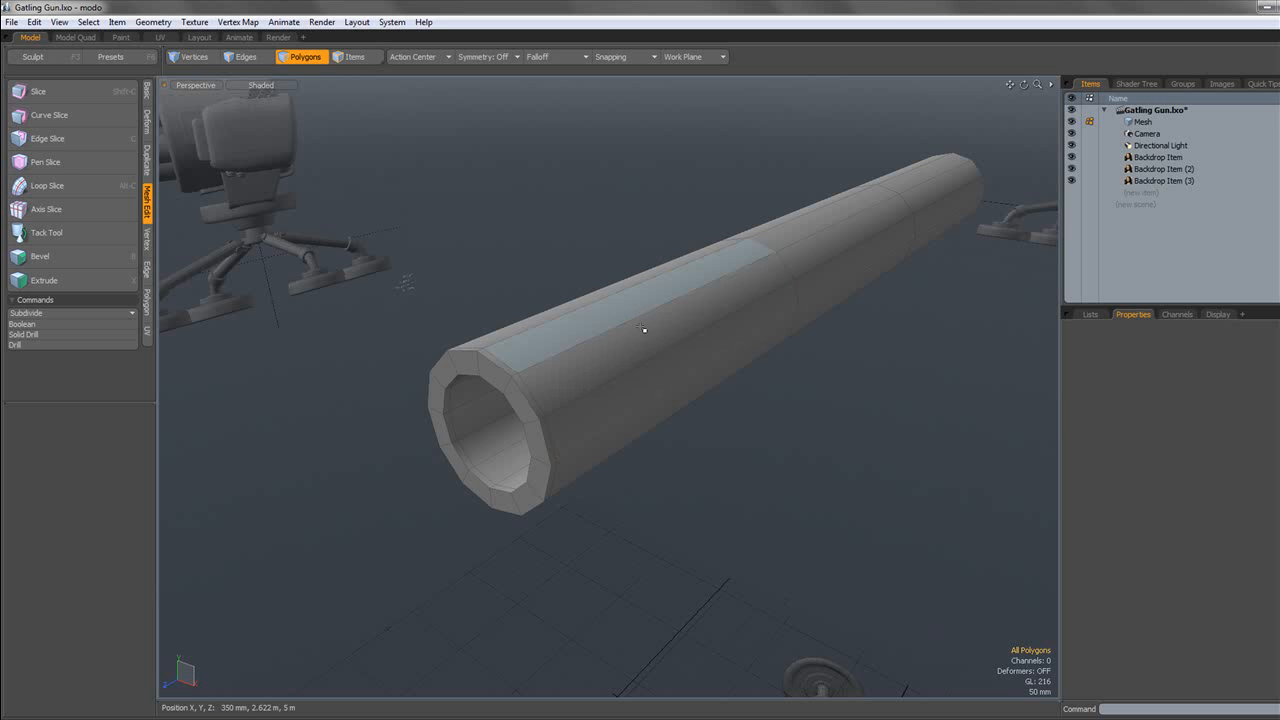
# Select the outer polygons of the barrel's front section, add one loop slice at 30% and check the smoothed result.
pyautogui.moveTo(648, 346); pyautogui.dragTo(583, 380)
pyautogui.press('v')
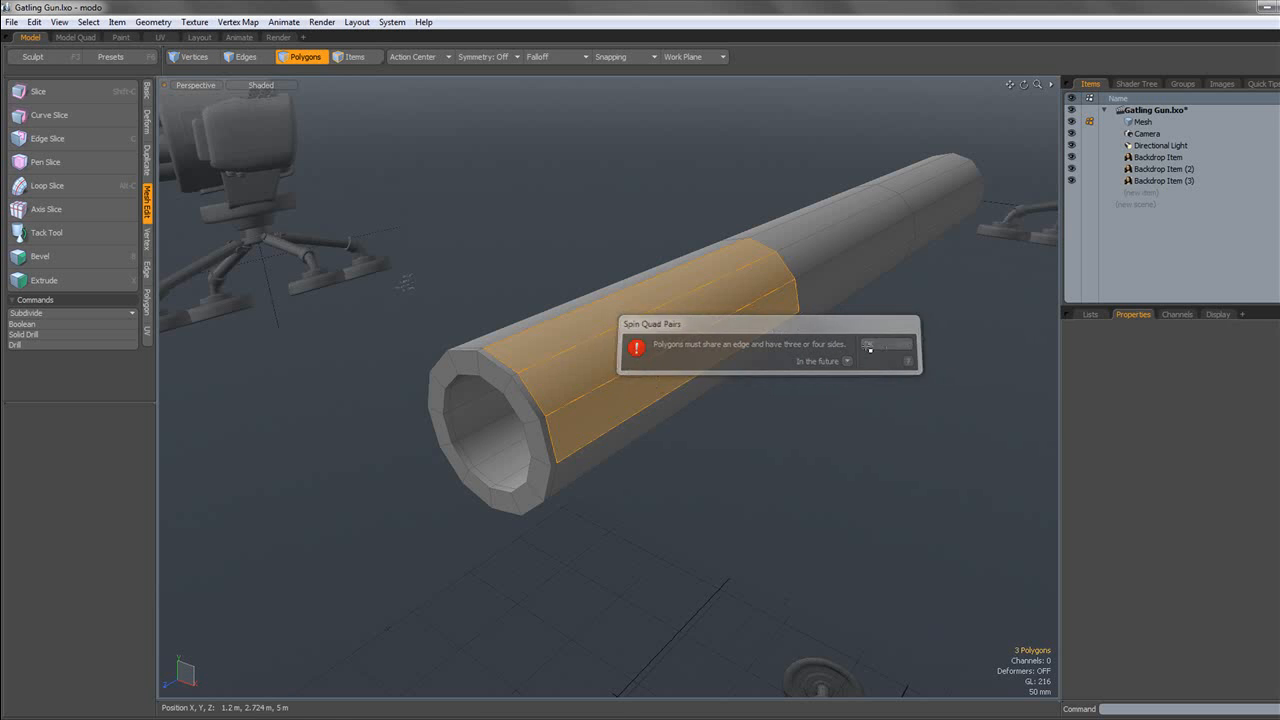
pyautogui.click(871, 344)
pyautogui.hotkey('alt', 'c')
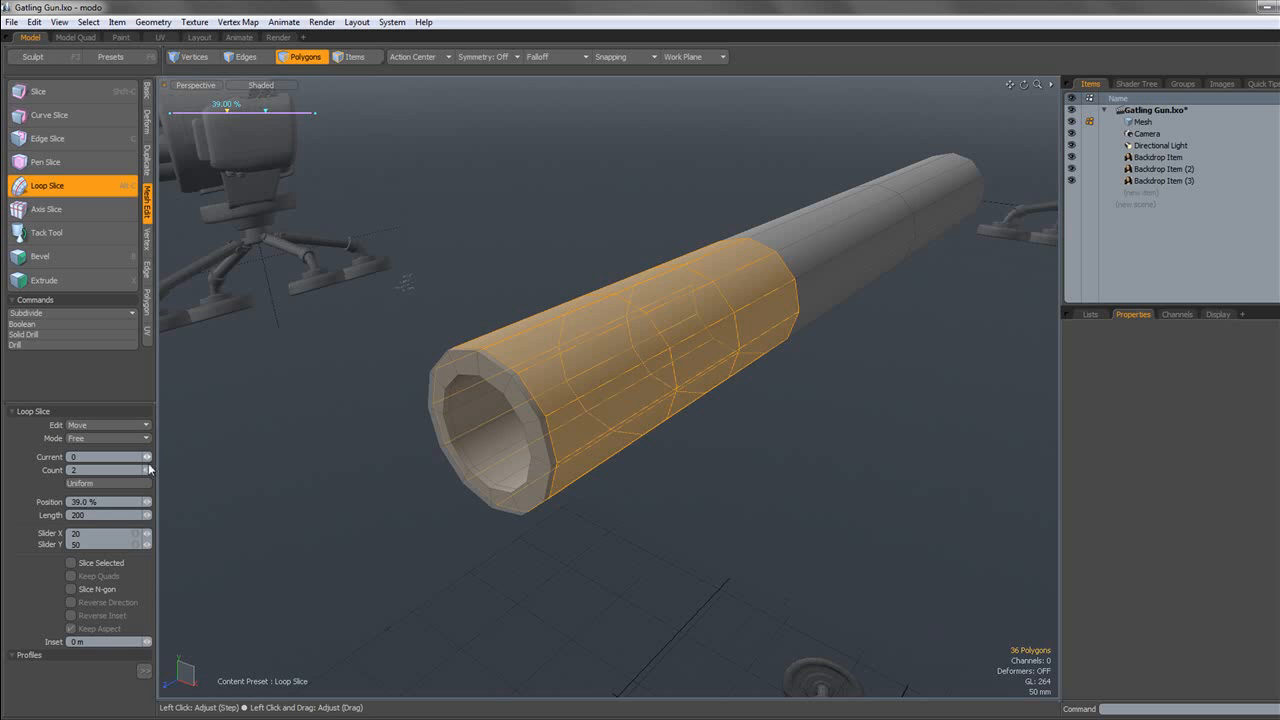
pyautogui.keyDown('alt'); pyautogui.moveTo(335, 384); pyautogui.dragTo(550, 347); pyautogui.keyUp('alt')
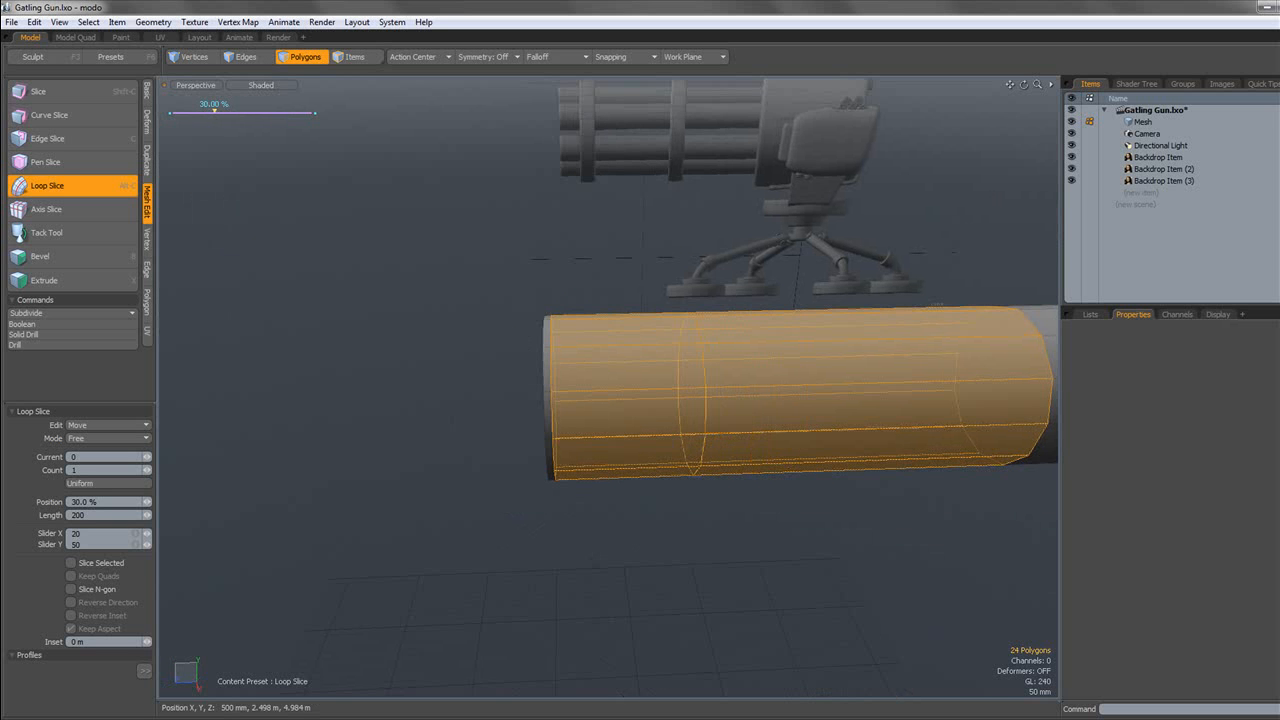
pyautogui.click(323, 62)
pyautogui.click(463, 251)
pyautogui.keyDown('alt'); pyautogui.moveTo(463, 251); pyautogui.dragTo(535, 317); pyautogui.keyUp('alt')
pyautogui.press('Tab')
pyautogui.press('Tab')
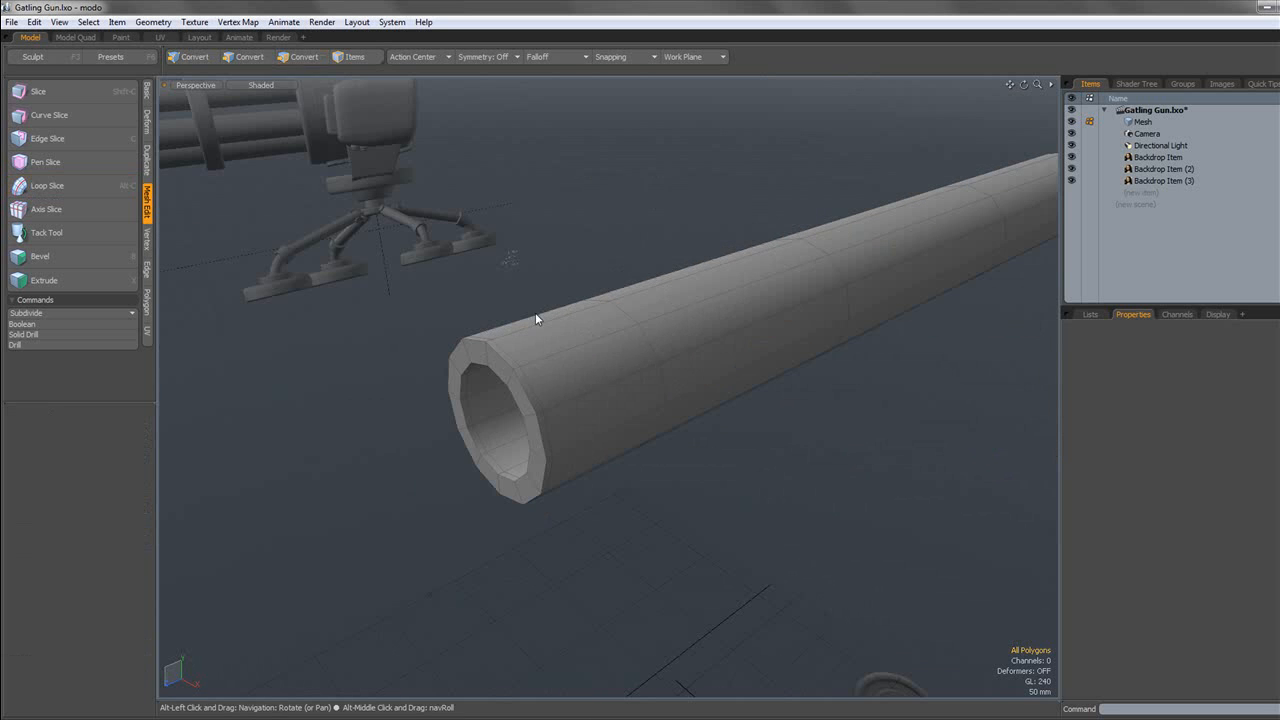
pyautogui.moveTo(571, 409); pyautogui.dragTo(560, 363)
pyautogui.click(629, 486)
pyautogui.moveTo(603, 458); pyautogui.dragTo(589, 351)
pyautogui.click(682, 517)
pyautogui.keyDown('alt'); pyautogui.moveTo(682, 517); pyautogui.dragTo(598, 386); pyautogui.keyUp('alt')
pyautogui.moveTo(577, 523)
pyautogui.mouseDown()
pyautogui.moveTo(585, 402)
pyautogui.moveTo(680, 463)
pyautogui.moveTo(641, 464)
pyautogui.moveTo(728, 463)
pyautogui.mouseUp()
pyautogui.press('l')
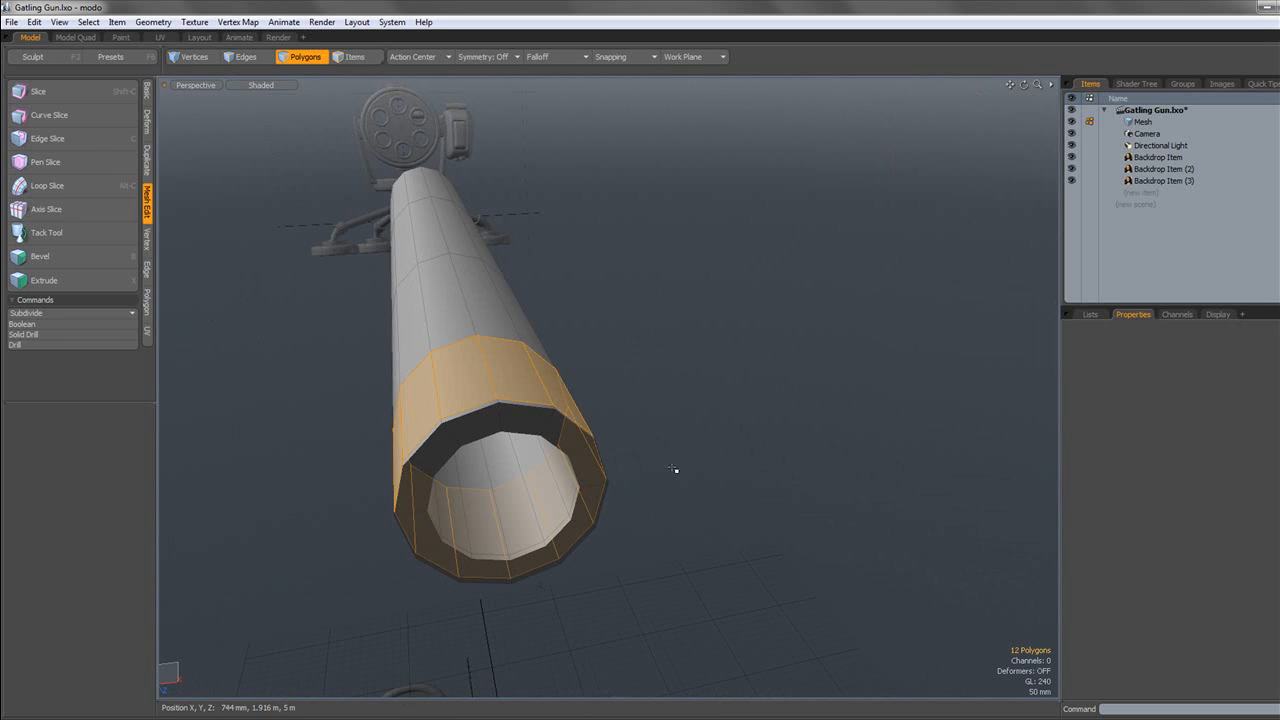
pyautogui.click(674, 470)
pyautogui.scroll(4, 582, 458)
pyautogui.moveTo(582, 458)
pyautogui.mouseDown()
pyautogui.moveTo(543, 414)
pyautogui.moveTo(509, 406)
pyautogui.mouseUp()
pyautogui.press('l')
pyautogui.scroll(-3, 665, 392)
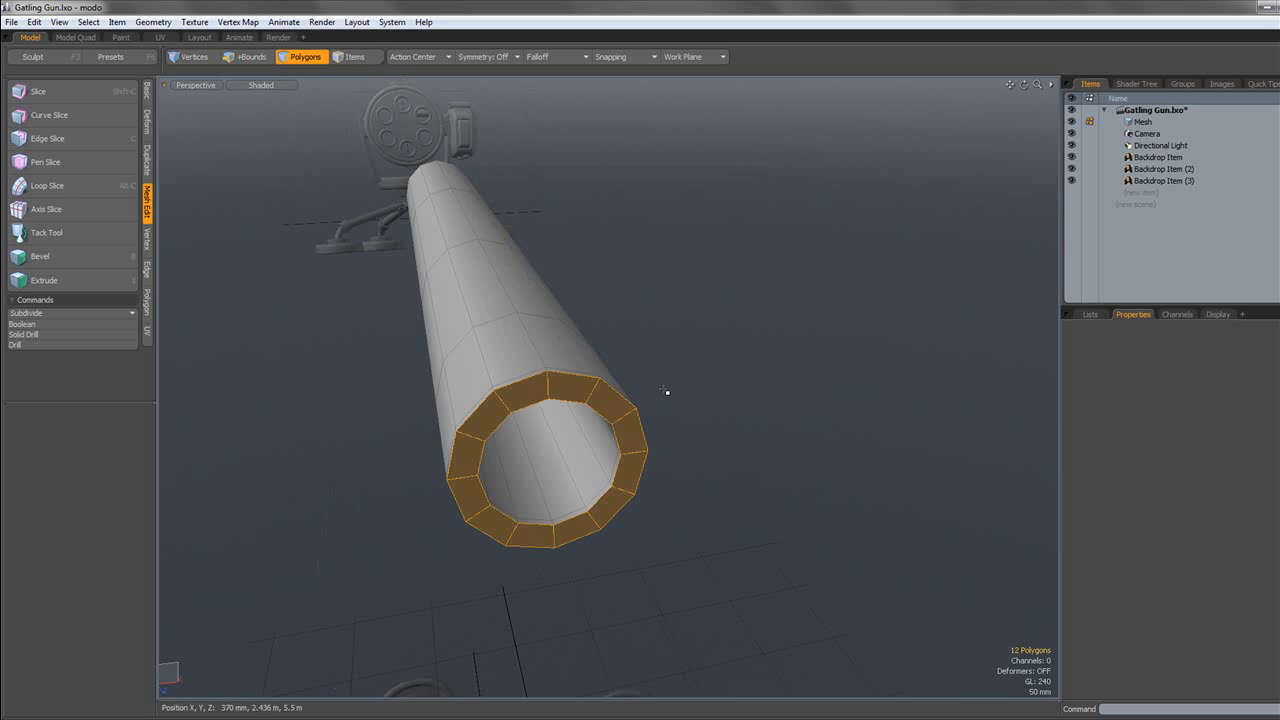
pyautogui.keyDown('alt'); pyautogui.moveTo(666, 391); pyautogui.dragTo(628, 389); pyautogui.keyUp('alt')
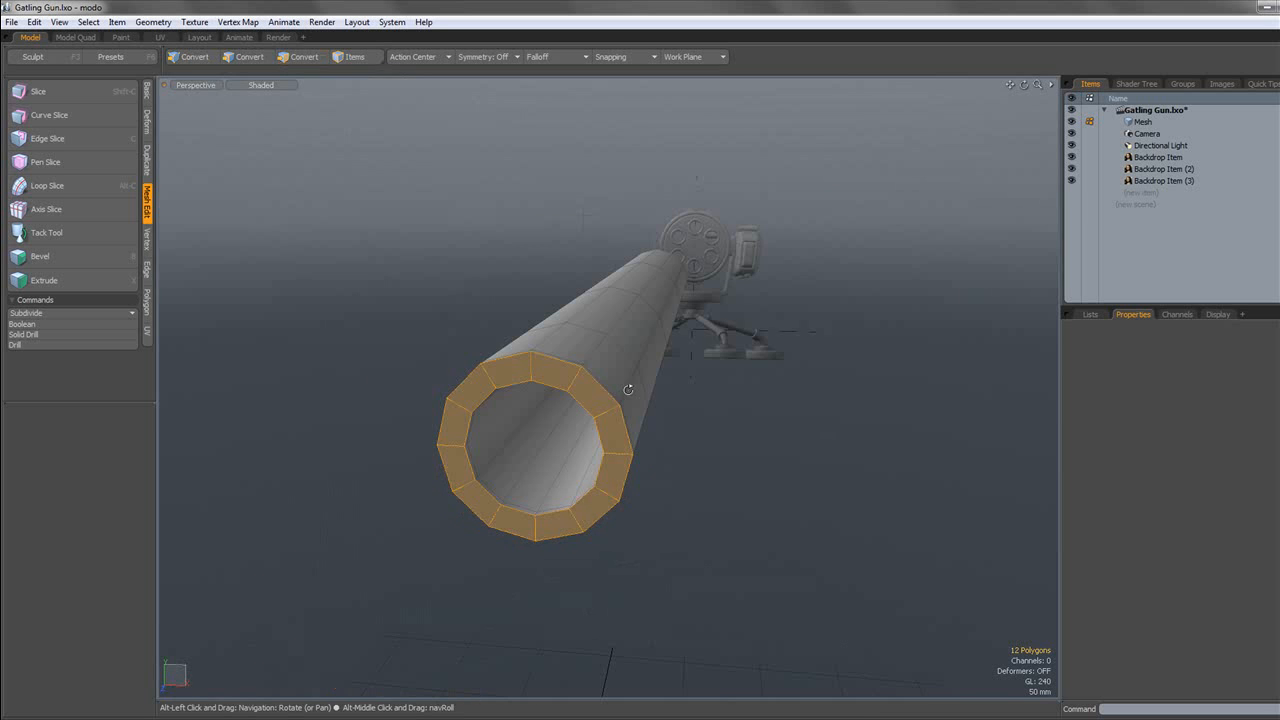
pyautogui.click(727, 440)
pyautogui.hotkey('alt', 'c')
pyautogui.press('space')
# Add one loop slice at 69% along the long polygons of the barrel's inner wall.
pyautogui.moveTo(600, 410); pyautogui.dragTo(523, 437)
pyautogui.hotkey('alt', 'c')
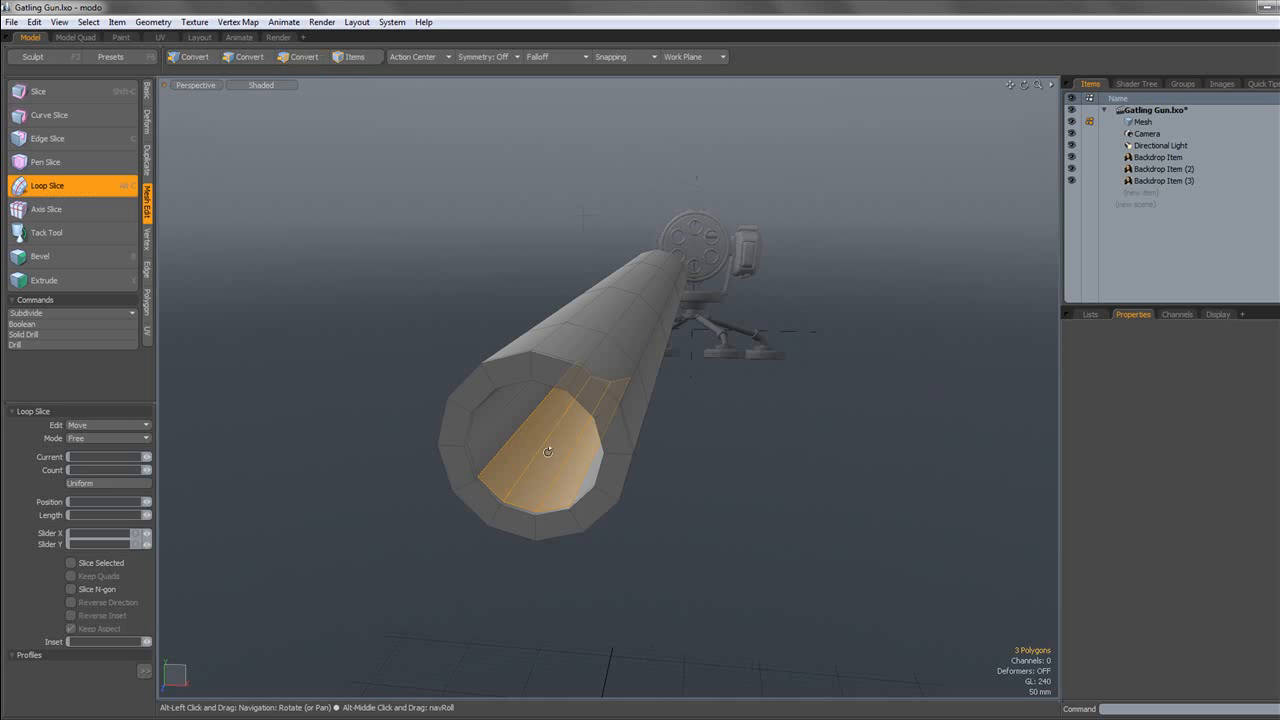
pyautogui.click(553, 448)
pyautogui.keyDown('alt'); pyautogui.moveTo(686, 429); pyautogui.dragTo(538, 449); pyautogui.keyUp('alt')
pyautogui.keyDown('alt'); pyautogui.moveTo(830, 406); pyautogui.dragTo(672, 416); pyautogui.keyUp('alt')
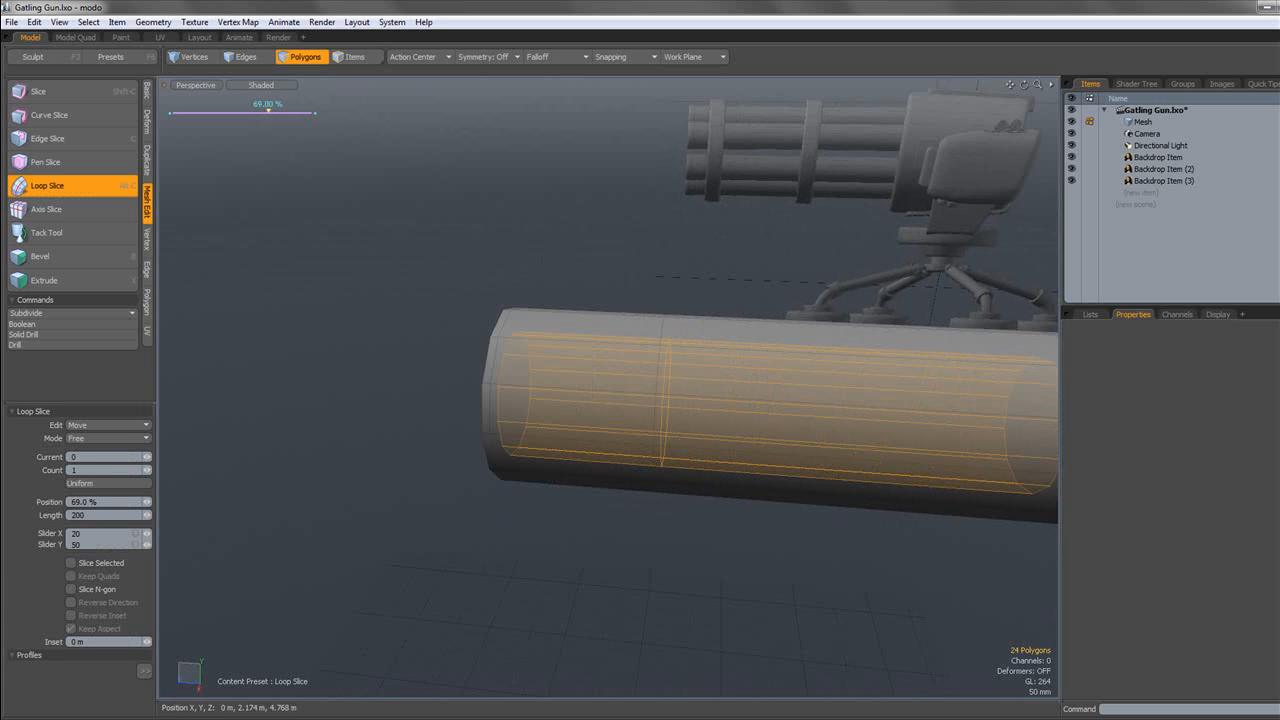
pyautogui.press('space')
# Try to scale the barrel's front rim polygons with the selection grown into the adjoining outer and inner wall sections.
pyautogui.click(451, 477)
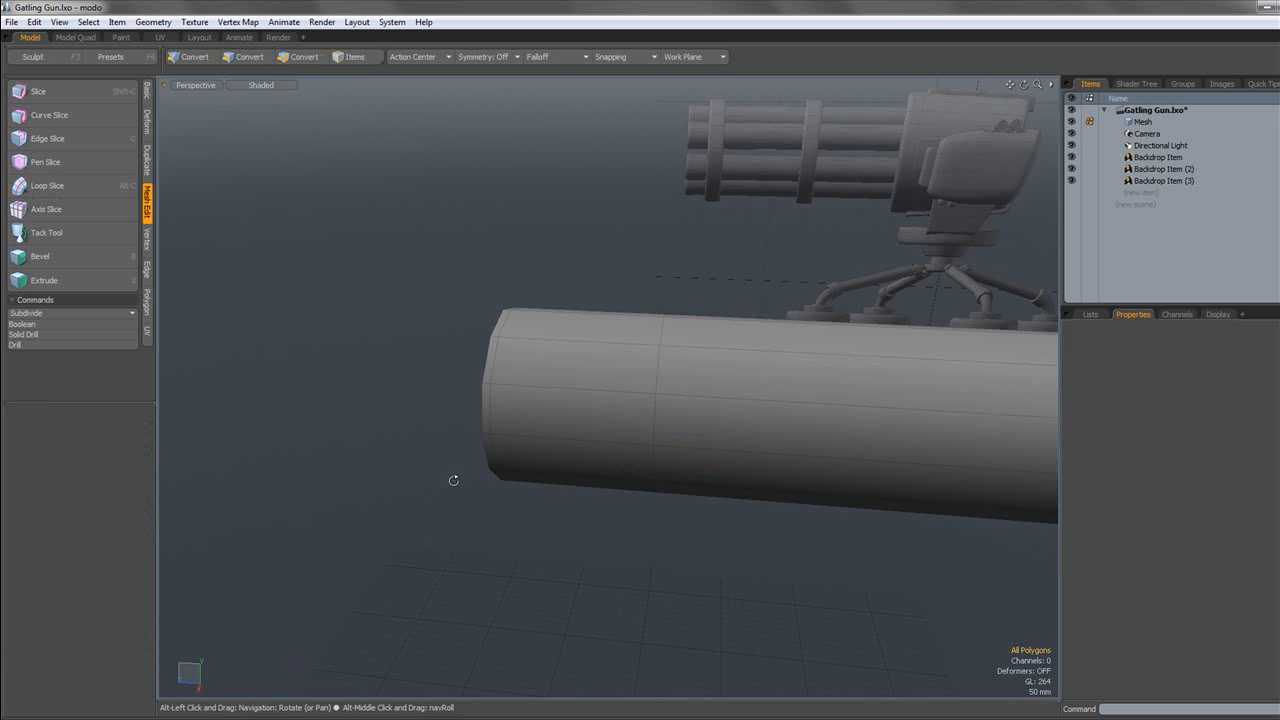
pyautogui.keyDown('alt'); pyautogui.moveTo(451, 477); pyautogui.dragTo(584, 400); pyautogui.keyUp('alt')
pyautogui.press('l')
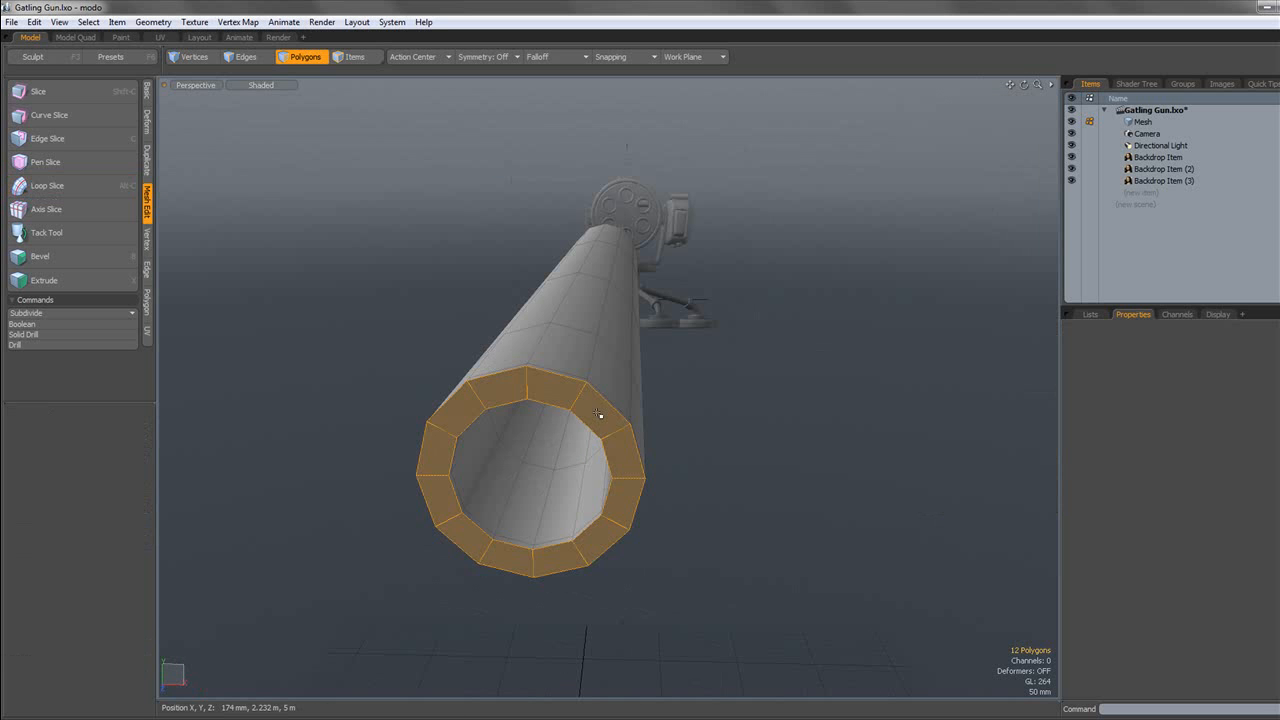
pyautogui.hotkey('shift', 'Up')
pyautogui.keyDown('alt'); pyautogui.moveTo(720, 383); pyautogui.dragTo(566, 443); pyautogui.keyUp('alt')
pyautogui.press('r')
pyautogui.press('space')
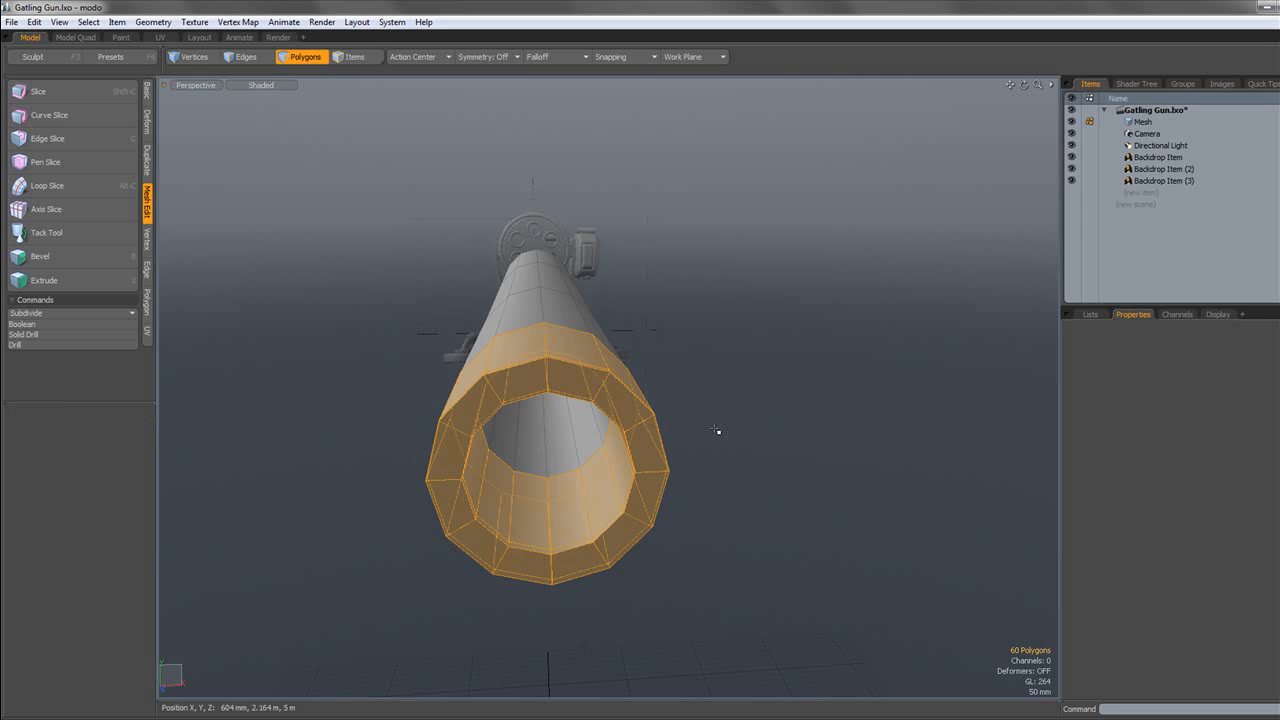
pyautogui.click(716, 430)
# Turn on subdivision for the whole barrel and examine its smoothed rim and walls beside the reference backdrops.
pyautogui.keyDown('alt'); pyautogui.moveTo(716, 430); pyautogui.dragTo(617, 446); pyautogui.keyUp('alt')
pyautogui.doubleClick(620, 441)
pyautogui.press('Tab')
pyautogui.click(711, 469)
pyautogui.scroll(-3, 711, 469)
pyautogui.keyDown('alt'); pyautogui.moveTo(711, 469); pyautogui.dragTo(568, 434); pyautogui.keyUp('alt')
pyautogui.scroll(-4, 558, 420)
pyautogui.scroll(2, 569, 434)
pyautogui.scroll(-2, 565, 434)
pyautogui.scroll(4, 555, 435)
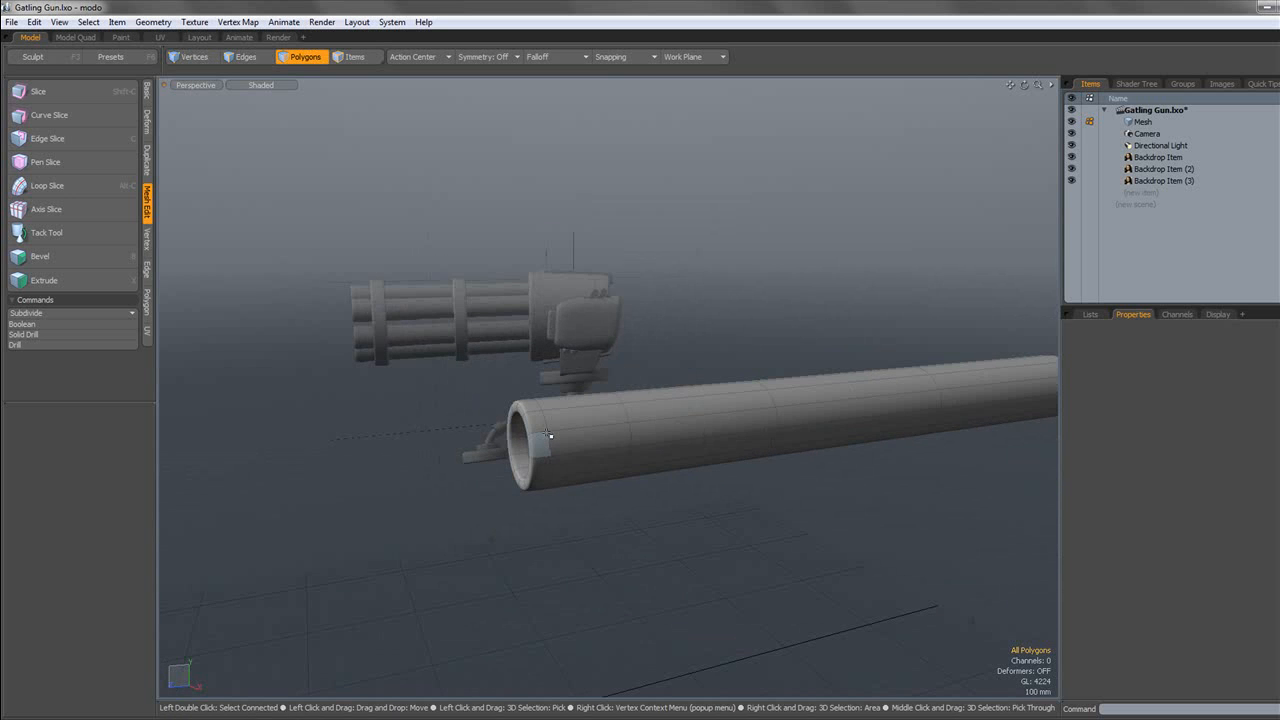
pyautogui.scroll(-3, 553, 435)
pyautogui.keyDown('alt'); pyautogui.moveTo(553, 435); pyautogui.dragTo(638, 446); pyautogui.keyUp('alt')
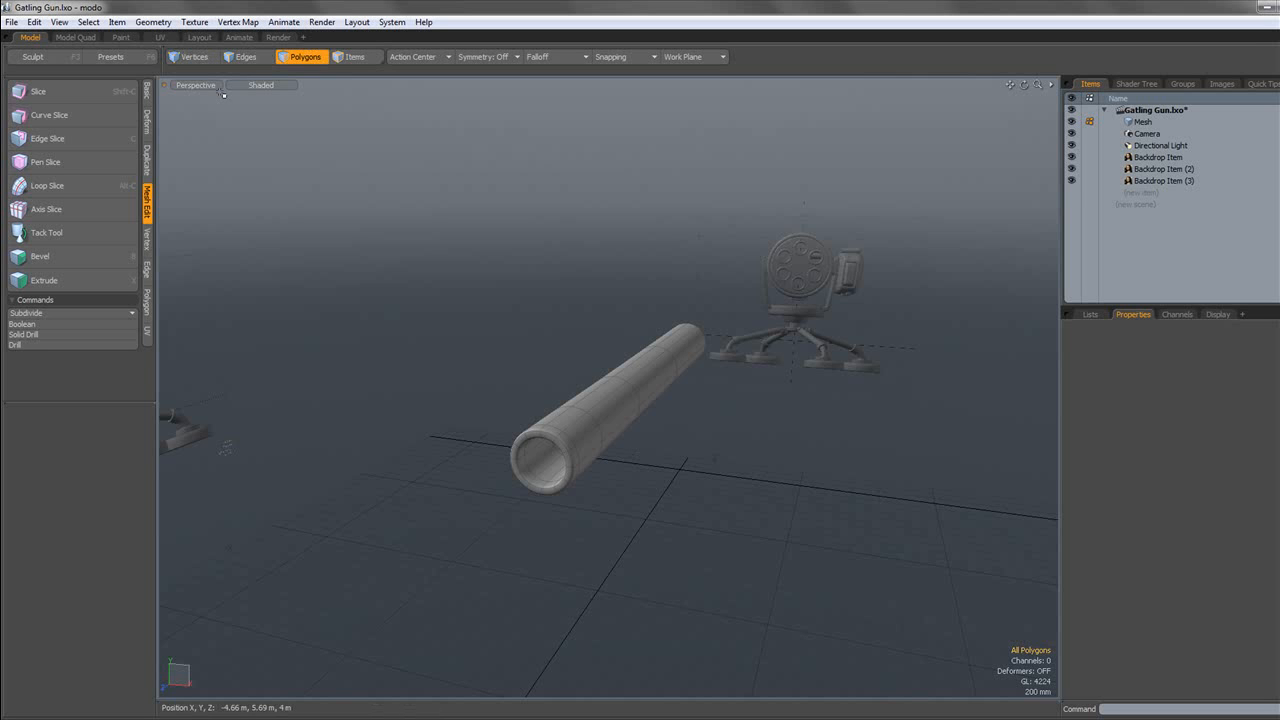
# Delete the rings of inner-wall polygons deep inside the flat-displayed barrel and turn subdivision smoothing back on.
pyautogui.keyDown('alt'); pyautogui.moveTo(625, 360); pyautogui.dragTo(613, 311); pyautogui.keyUp('alt')
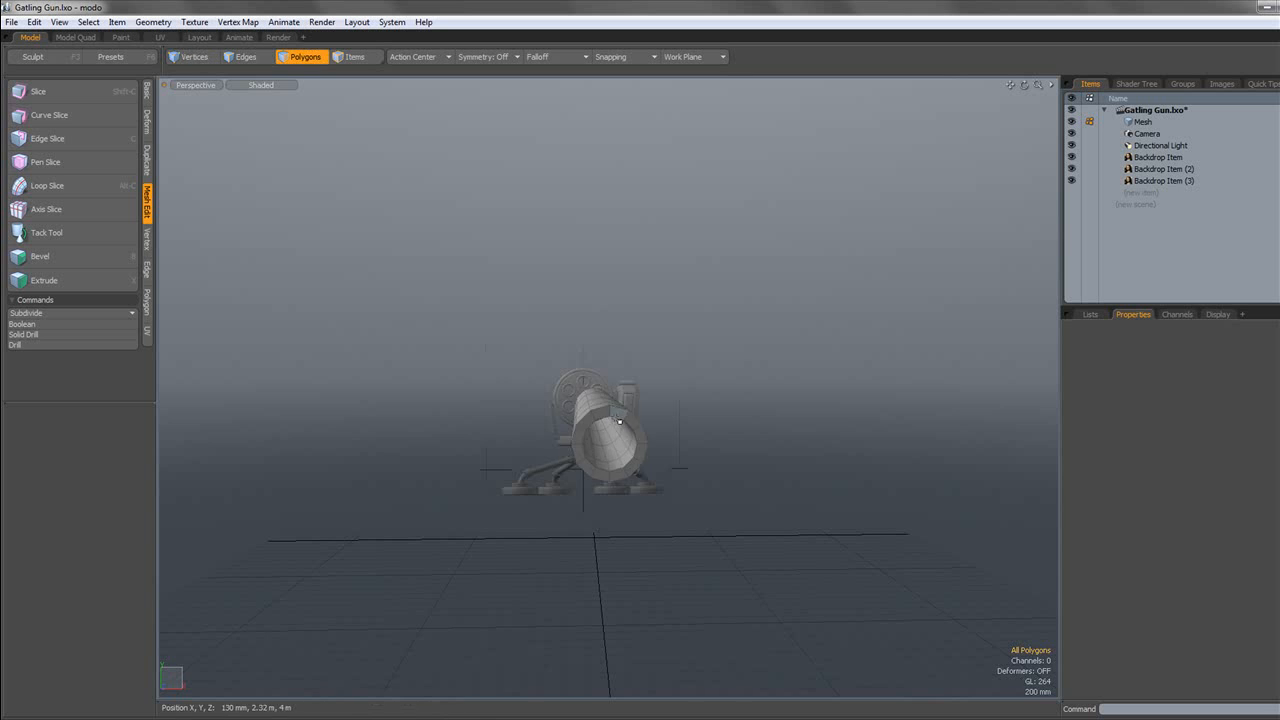
pyautogui.scroll(5, 615, 420)
pyautogui.keyDown('alt'); pyautogui.moveTo(602, 416); pyautogui.dragTo(602, 424); pyautogui.keyUp('alt')
pyautogui.moveTo(502, 322); pyautogui.dragTo(495, 443)
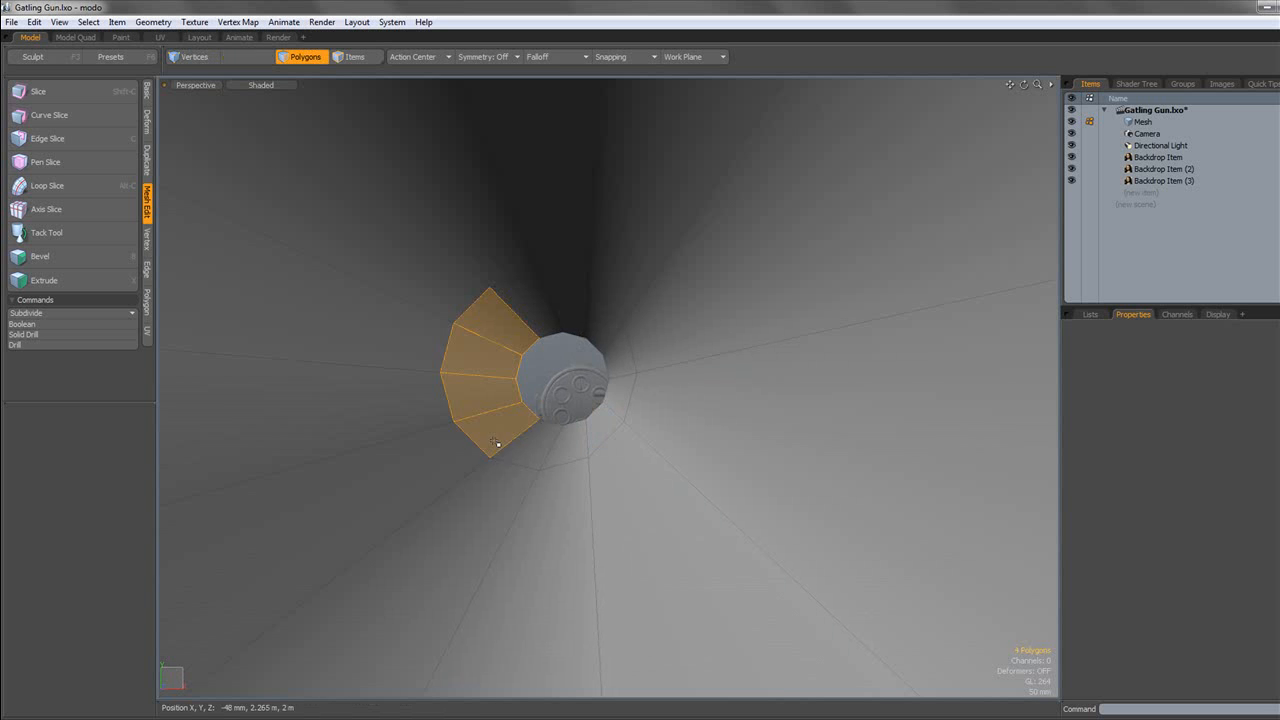
pyautogui.moveTo(602, 414)
pyautogui.mouseDown()
pyautogui.moveTo(583, 309)
pyautogui.moveTo(526, 343)
pyautogui.moveTo(506, 389)
pyautogui.mouseUp()
pyautogui.scroll(-6, 526, 345)
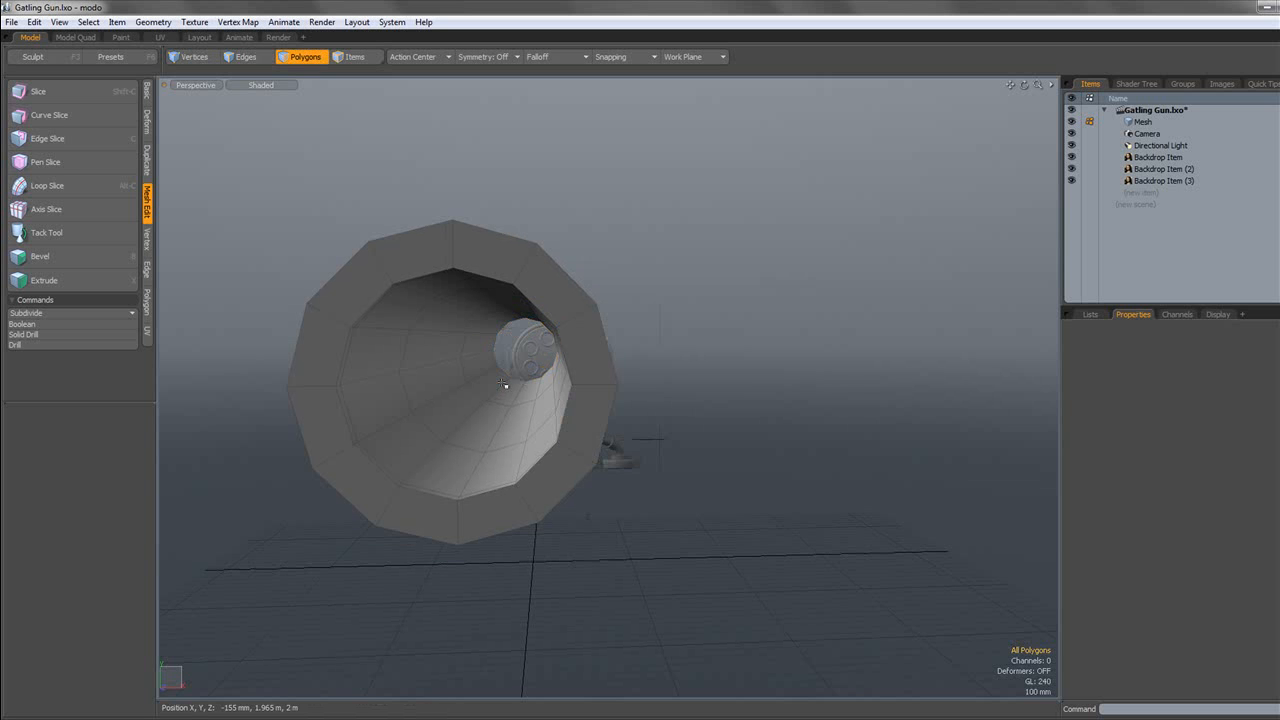
pyautogui.press('Delete')
pyautogui.press('Tab')
pyautogui.keyDown('alt'); pyautogui.moveTo(476, 345); pyautogui.dragTo(621, 330); pyautogui.keyUp('alt')
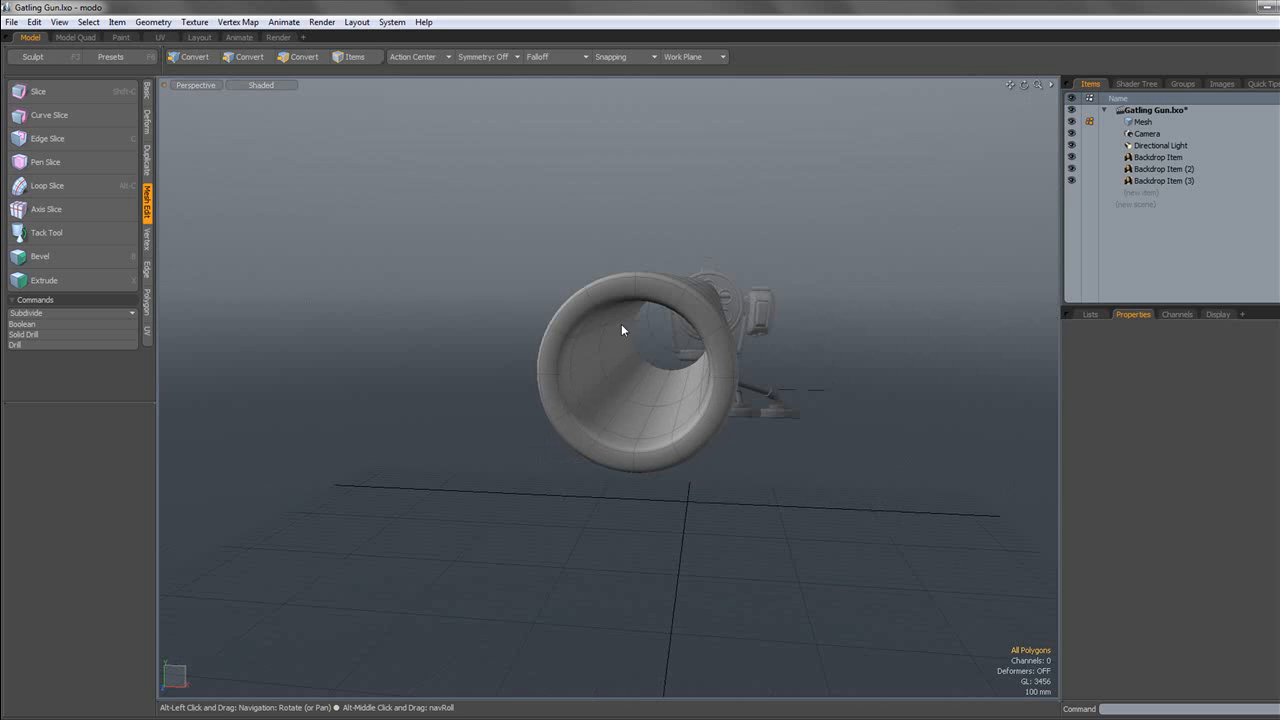
# Check the open edge loop left inside the barrel and examine the tube's smoothed shape from the side.
pyautogui.click(247, 58)
pyautogui.scroll(8, 645, 370)
pyautogui.doubleClick(645, 370)
pyautogui.keyDown('alt'); pyautogui.moveTo(668, 362); pyautogui.dragTo(618, 383); pyautogui.keyUp('alt')
pyautogui.scroll(-6, 629, 380)
pyautogui.press('w')
pyautogui.press('space')
pyautogui.keyDown('alt'); pyautogui.moveTo(503, 386); pyautogui.dragTo(677, 386); pyautogui.keyUp('alt')
pyautogui.click(733, 362)
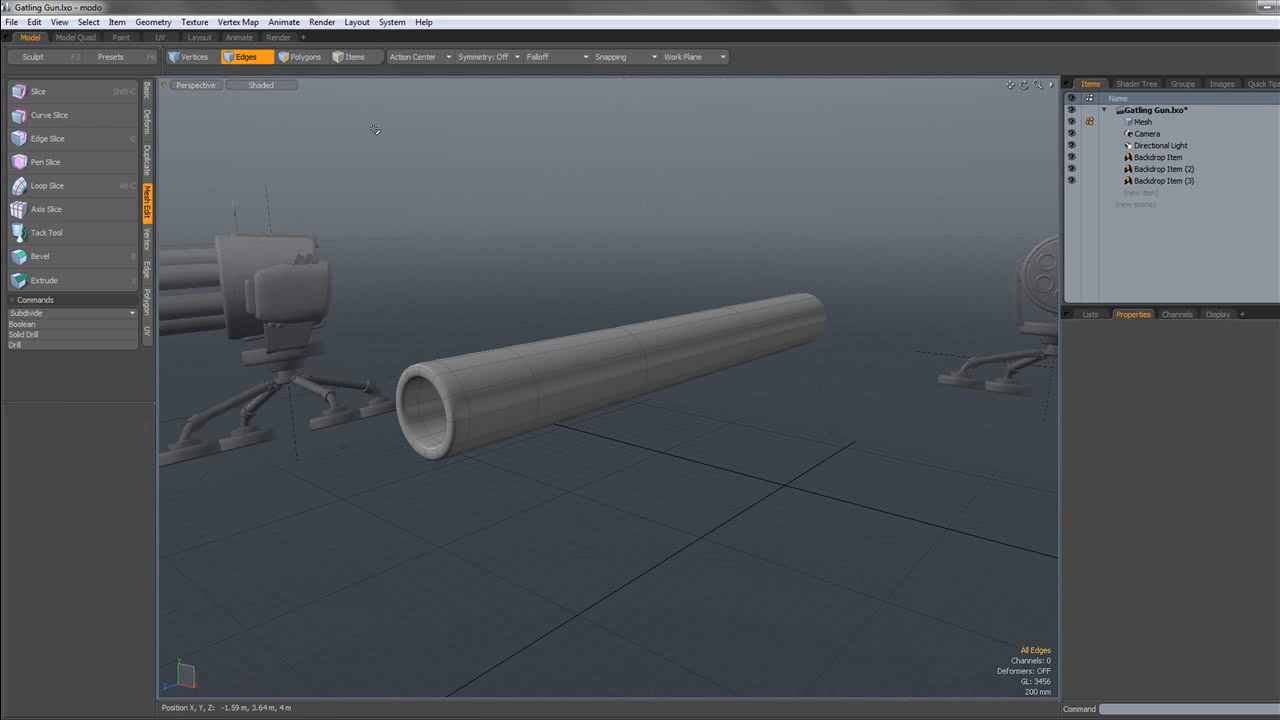
# Return to polygon selection and save the scene.
pyautogui.click(295, 55)
pyautogui.hotkey('ctrl', 's')
pyautogui.hotkey('ctrl', 's')
# Select all polygons of the barrel and frame it in the front view.
pyautogui.click(843, 346)
pyautogui.keyDown('alt'); pyautogui.keyDown('shift'); pyautogui.moveTo(548, 318); pyautogui.dragTo(633, 349); pyautogui.keyUp('shift'); pyautogui.keyUp('alt')
pyautogui.doubleClick(726, 379)
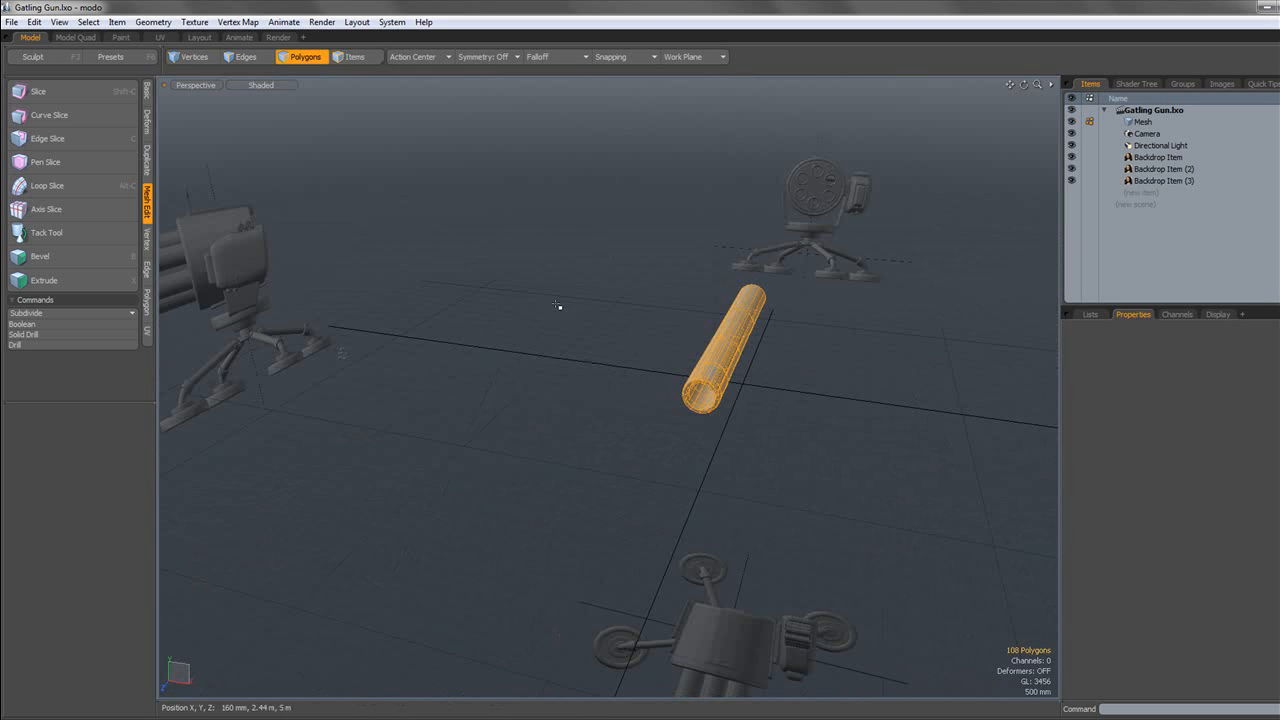
pyautogui.click(200, 86)
pyautogui.click(200, 54)
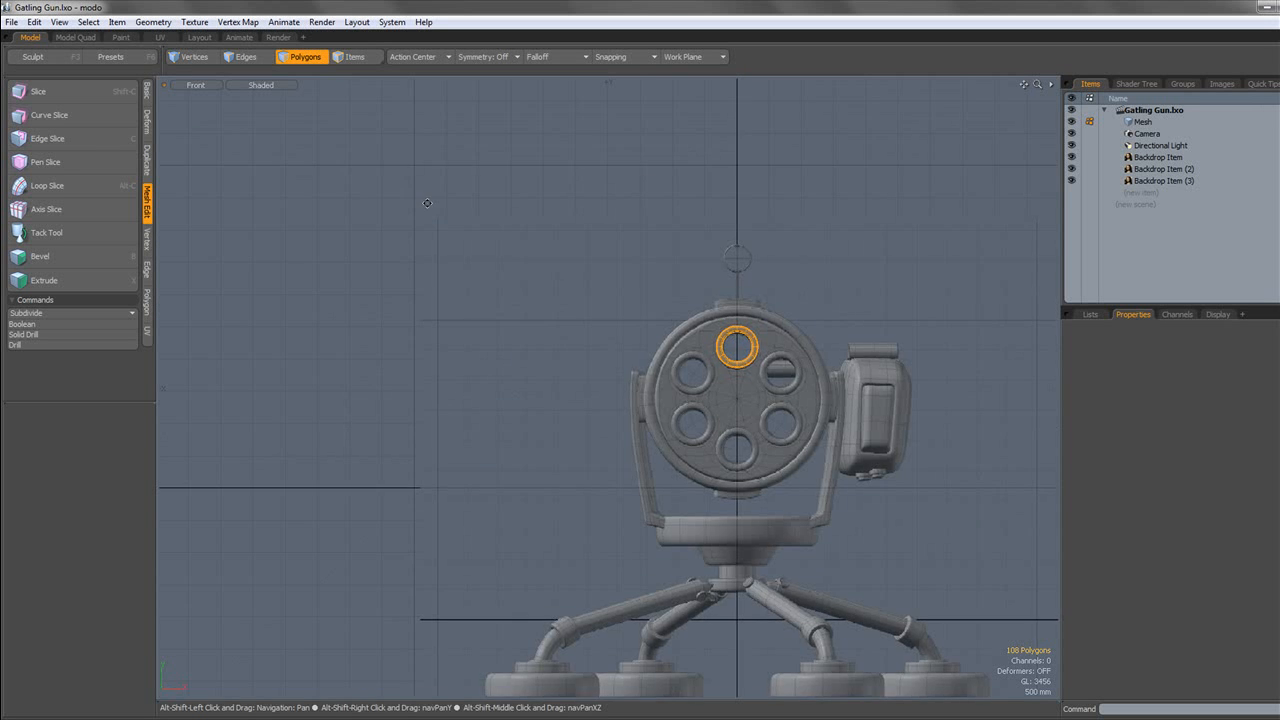
pyautogui.hotkey('shift', 'a')
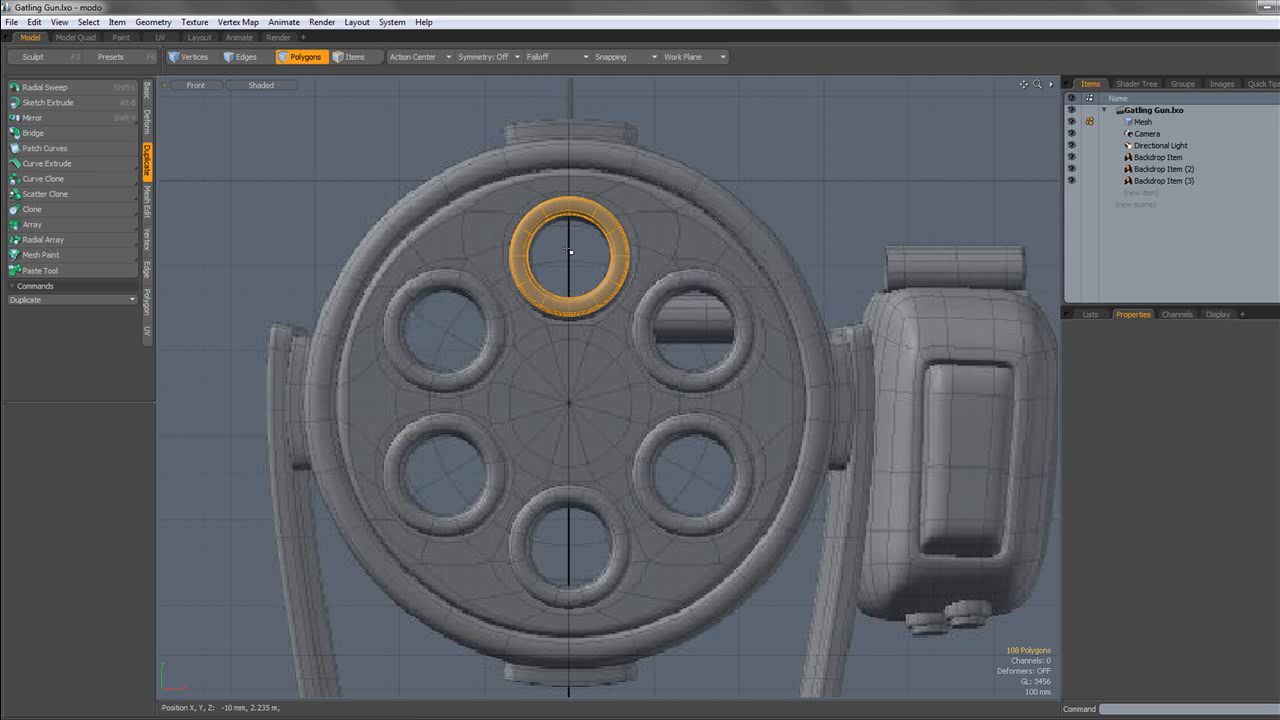
pyautogui.scroll(-3, 596, 256)
pyautogui.scroll(3, 596, 256)
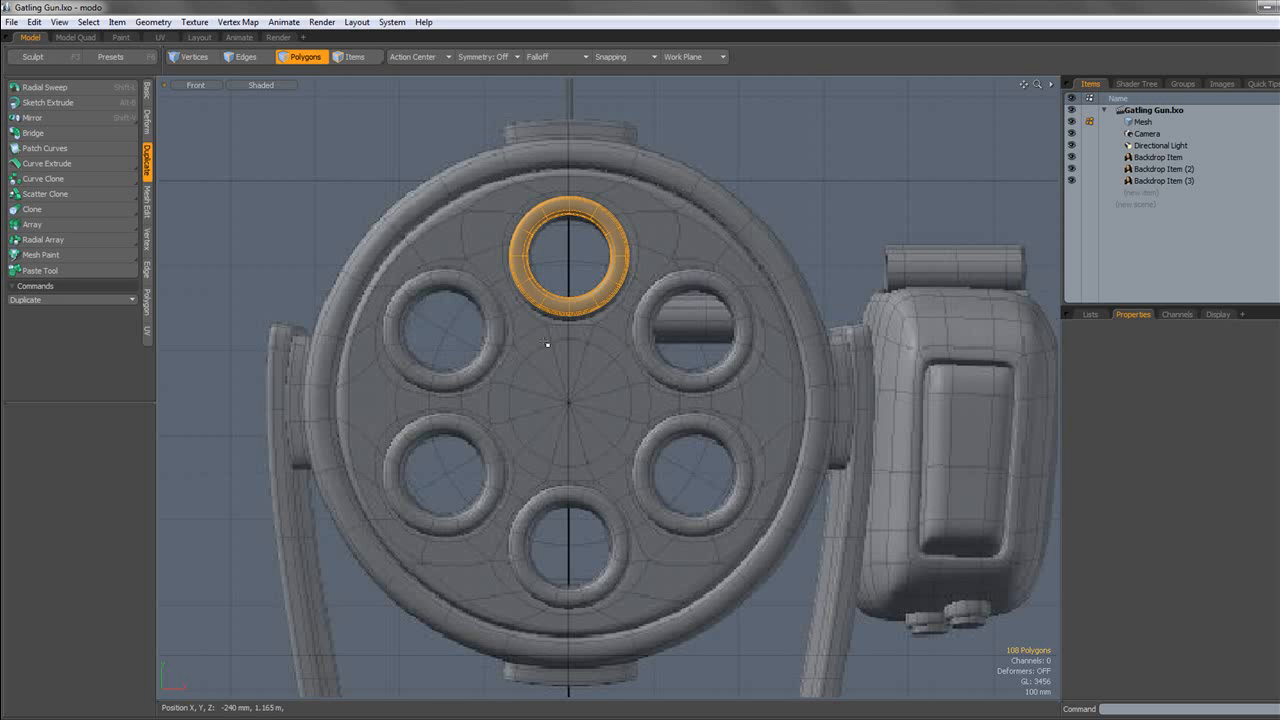
# Set the action center to Origin.
pyautogui.click(427, 54)
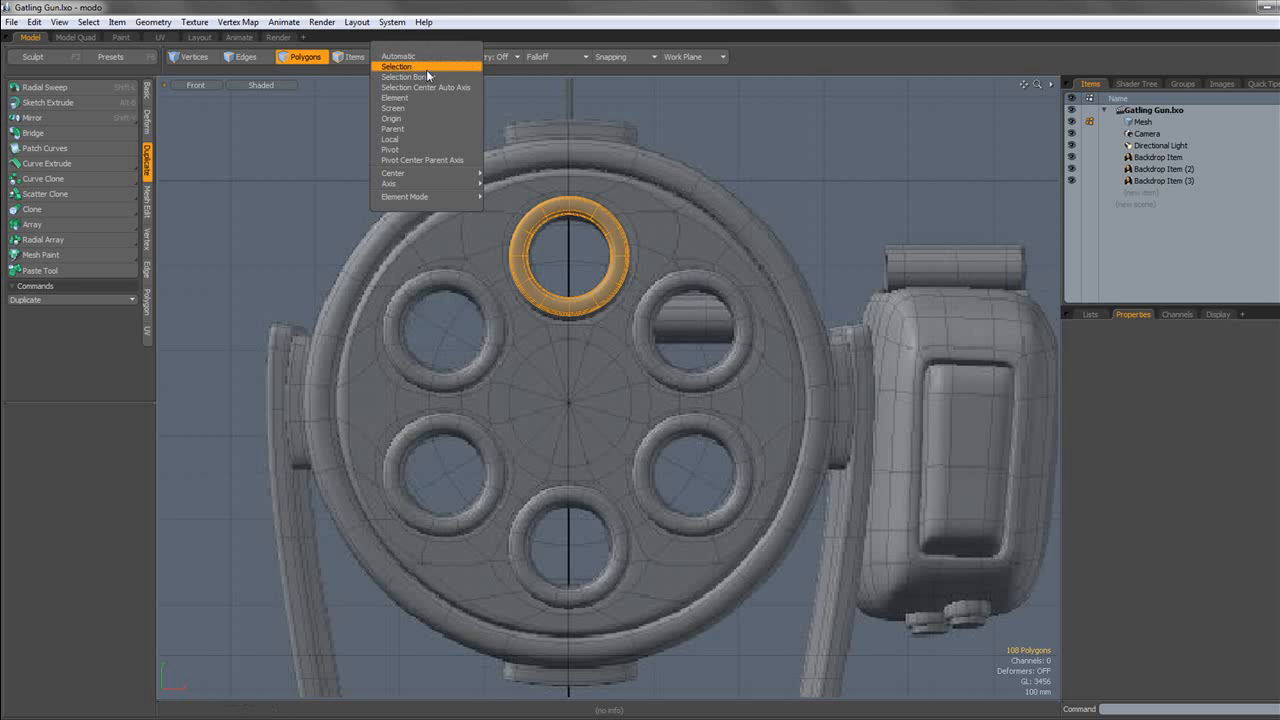
pyautogui.click(409, 119)
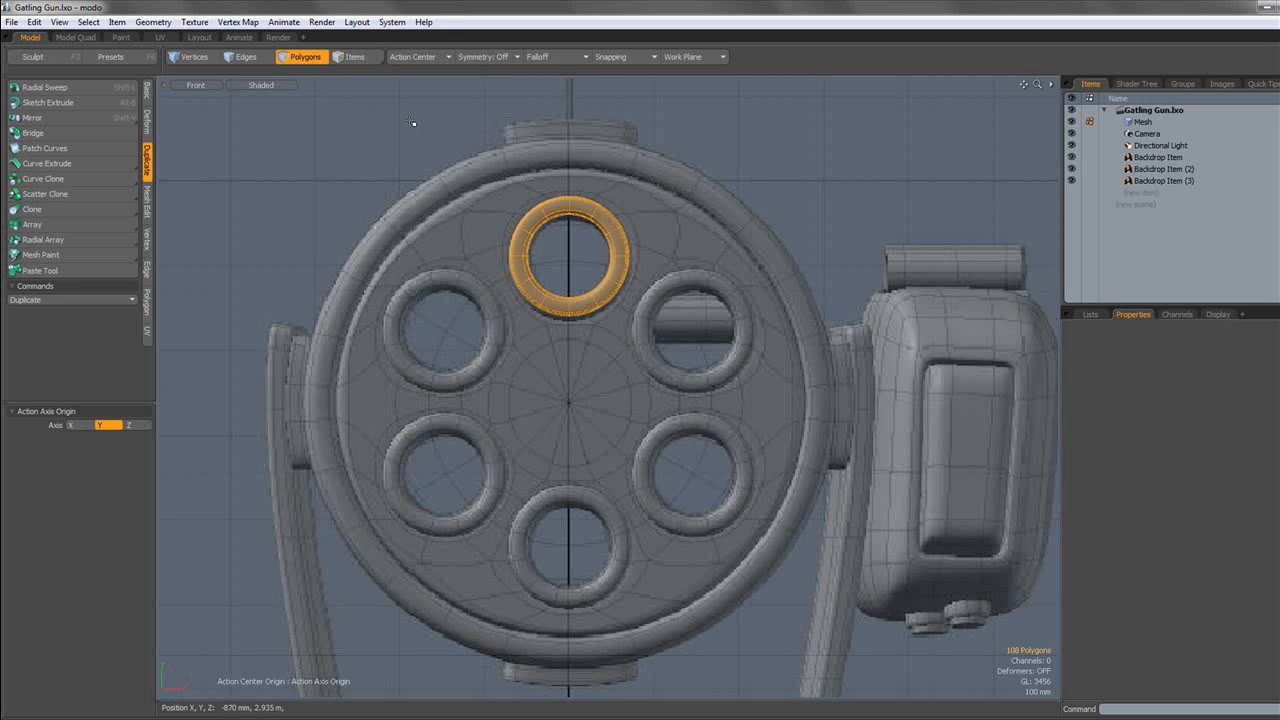
# Try a radial array of the selected barrel around the origin on the Z axis.
pyautogui.click(76, 239)
pyautogui.click(564, 353)
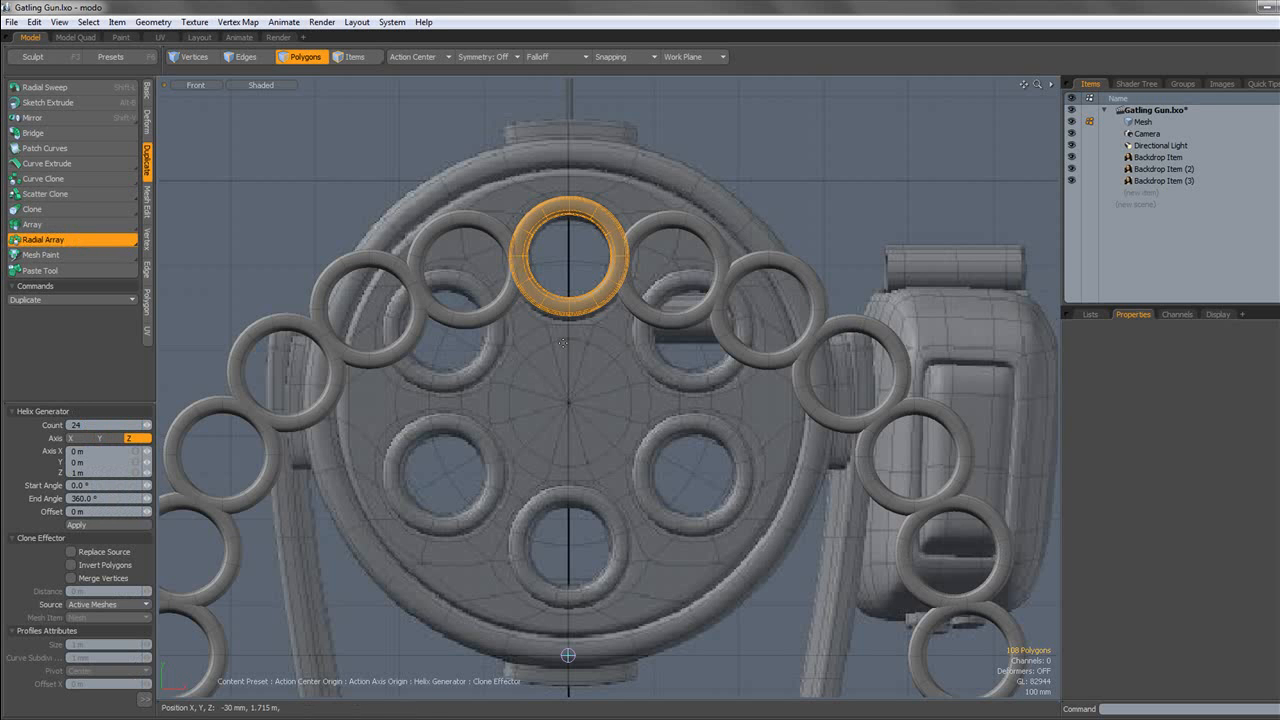
pyautogui.scroll(-3, 564, 345)
pyautogui.scroll(-2, 579, 336)
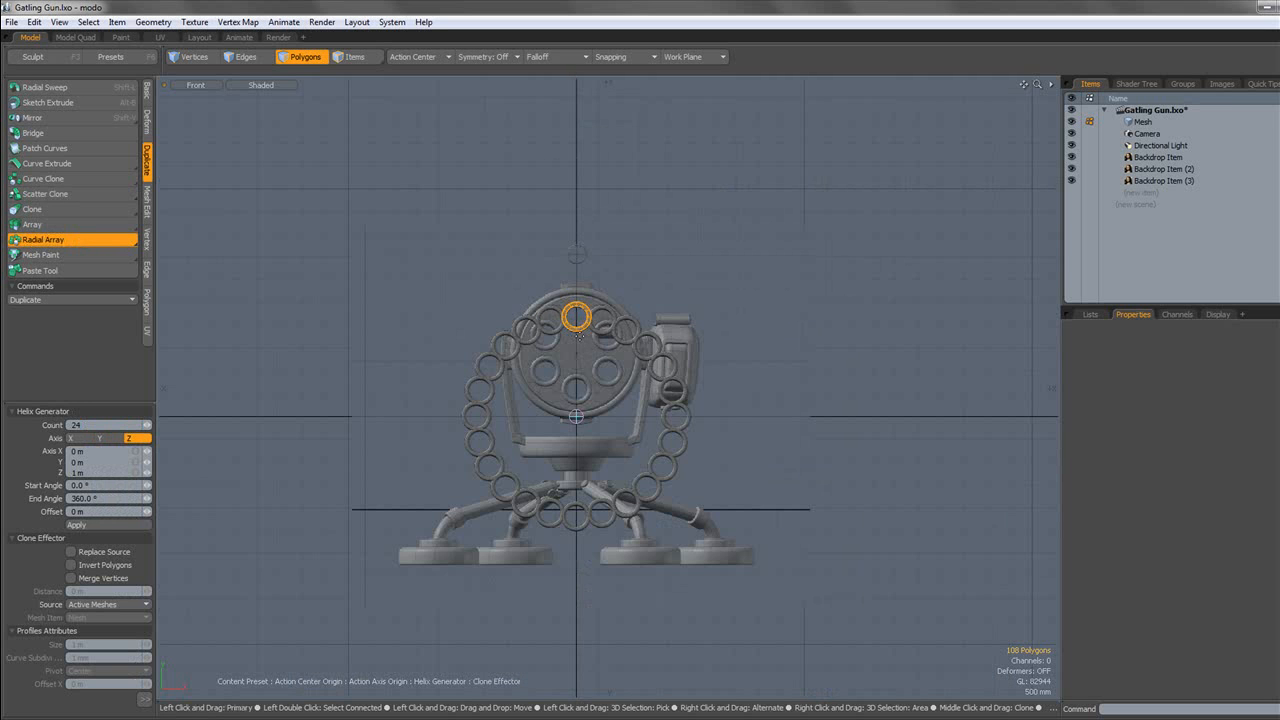
pyautogui.scroll(2, 579, 335)
pyautogui.click(305, 57)
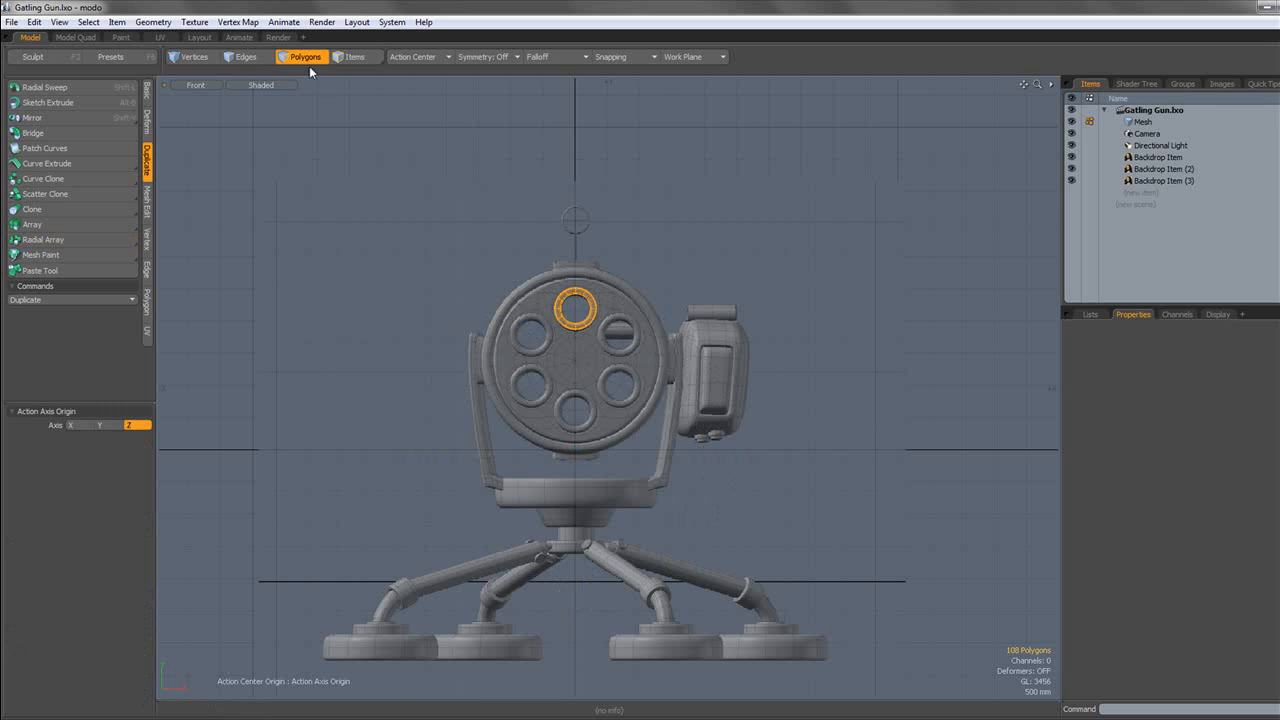
pyautogui.click(245, 57)
pyautogui.scroll(5, 600, 318)
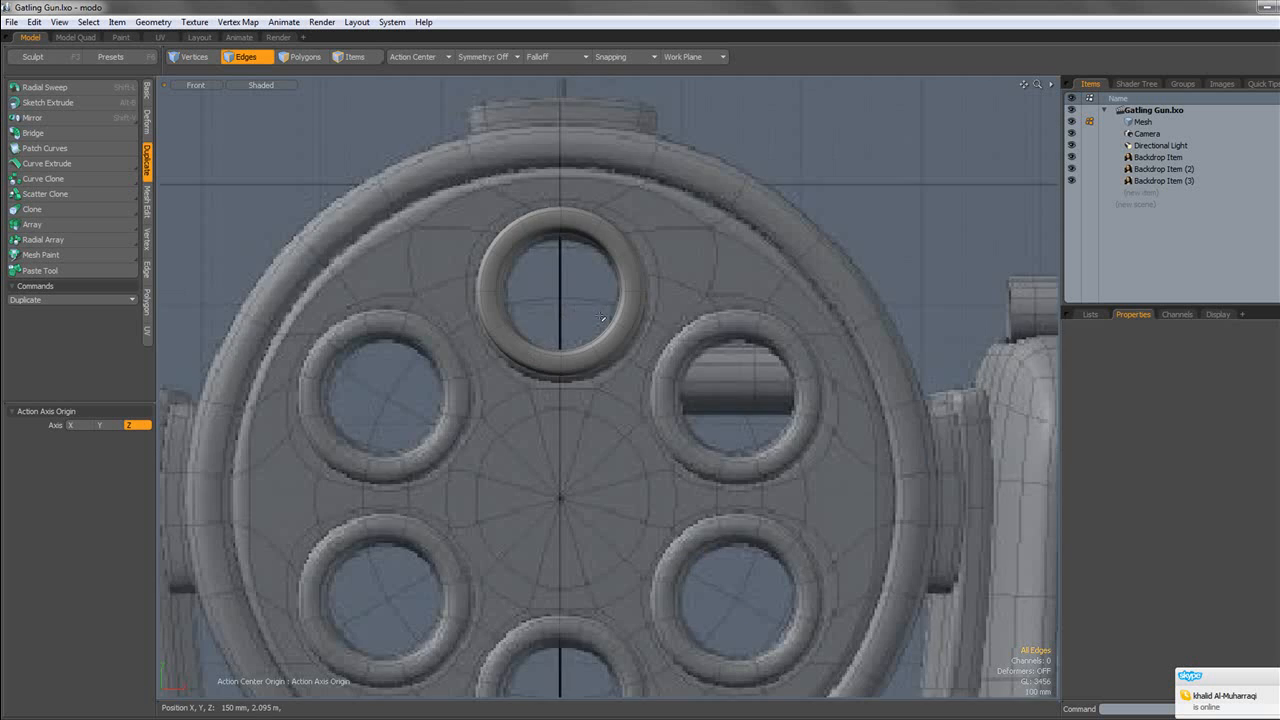
pyautogui.scroll(-2, 601, 318)
pyautogui.click(304, 57)
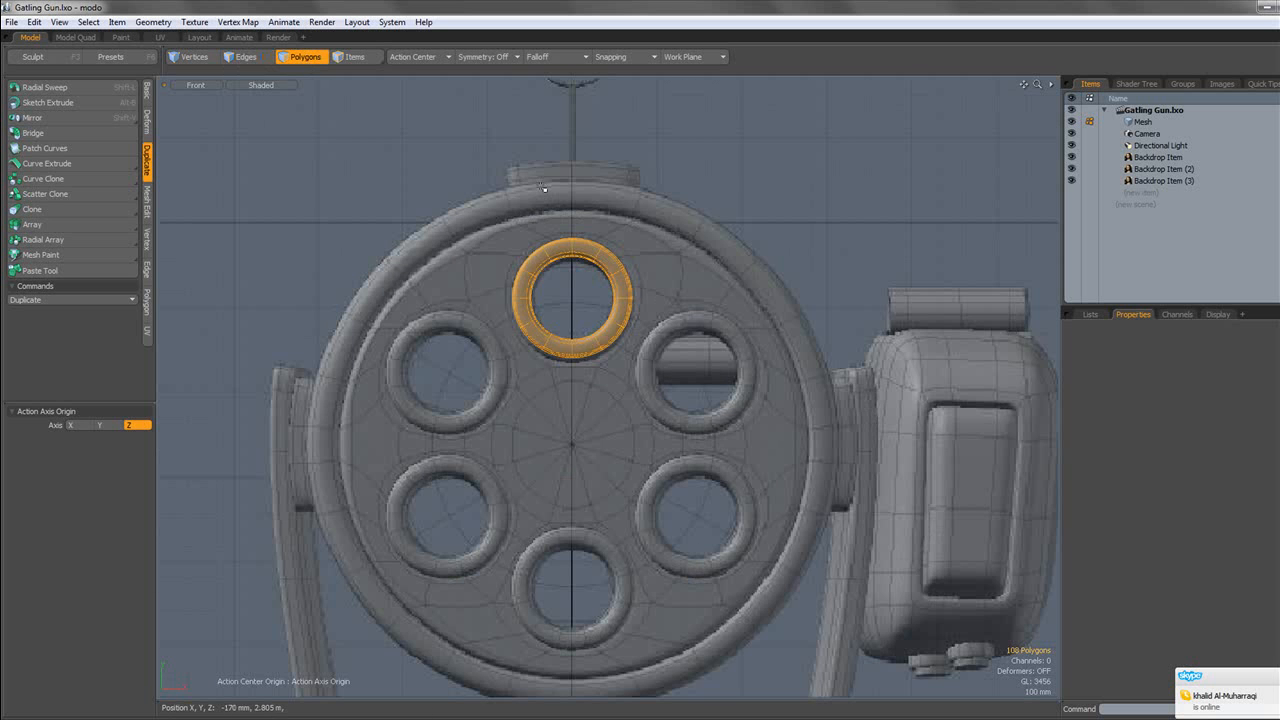
pyautogui.scroll(-3, 596, 206)
pyautogui.scroll(-3, 596, 206)
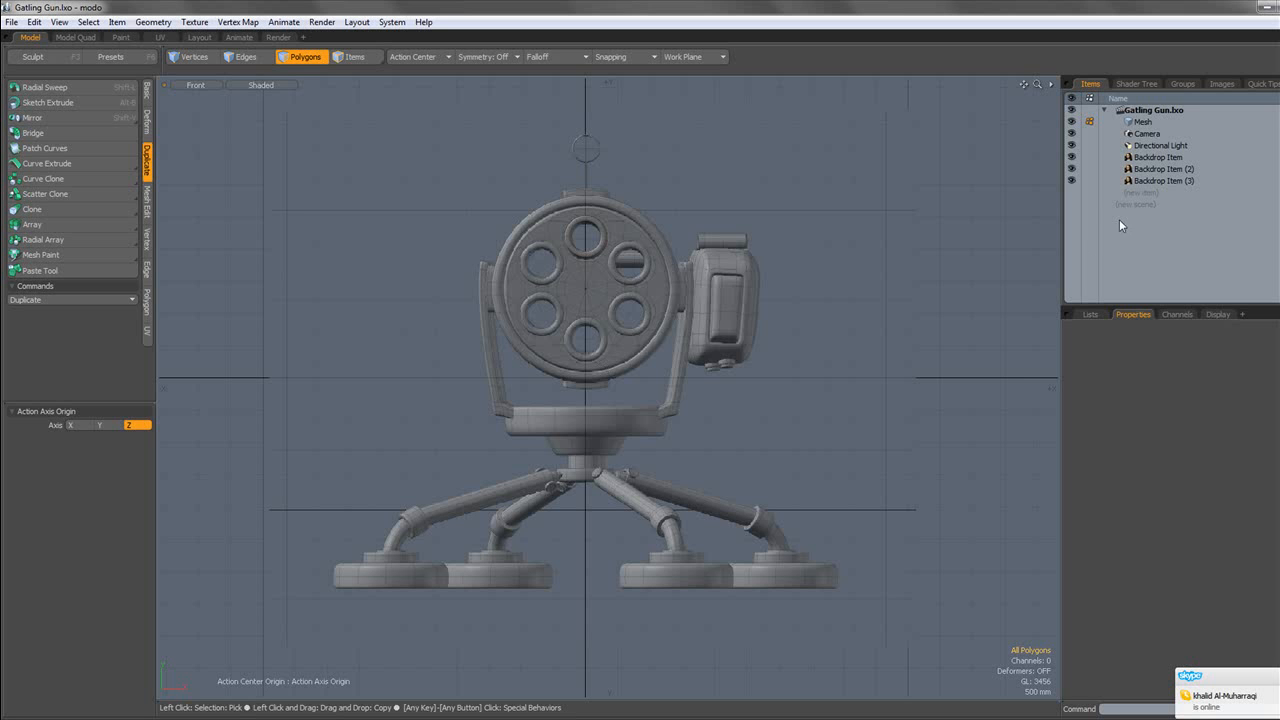
# Move all three backdrop items down about 1.4 m along Y, centering the gun's round housing on the origin.
pyautogui.click(1161, 182)
pyautogui.keyDown('shift'); pyautogui.click(1160, 157); pyautogui.keyUp('shift')
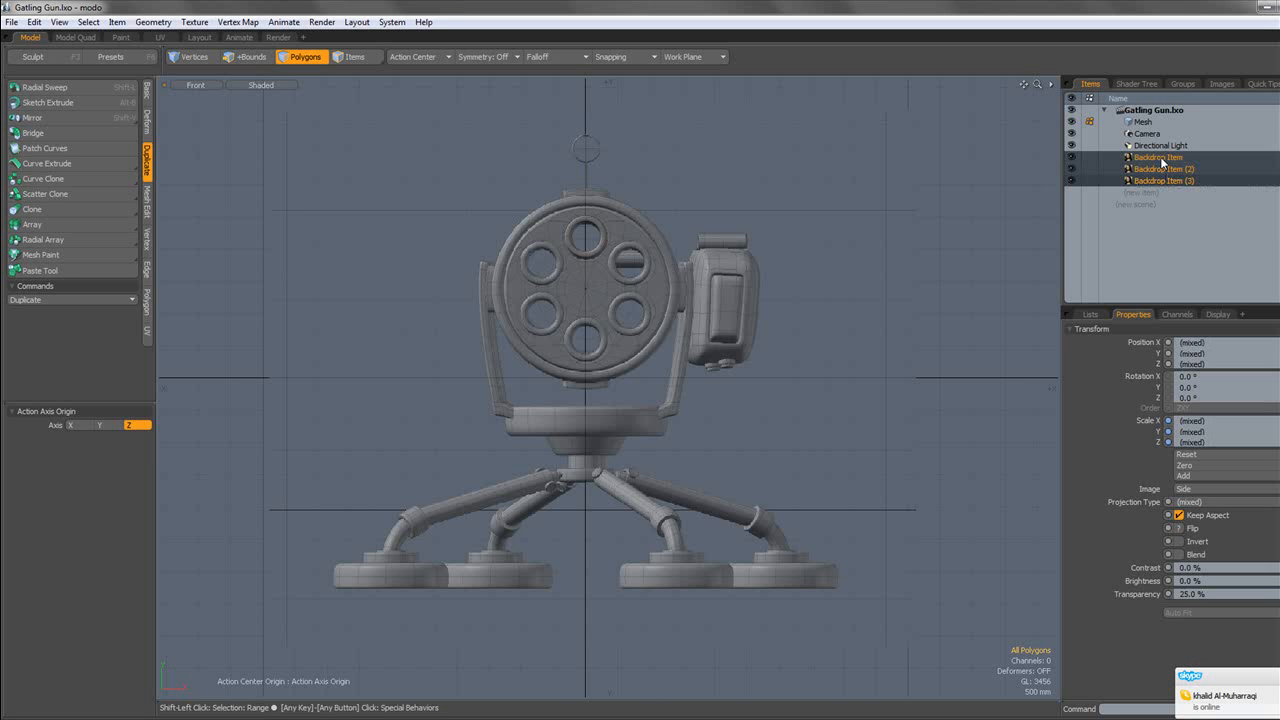
pyautogui.keyDown('alt'); pyautogui.keyDown('shift'); pyautogui.moveTo(807, 264); pyautogui.dragTo(851, 232); pyautogui.keyUp('shift'); pyautogui.keyUp('alt')
pyautogui.press('w')
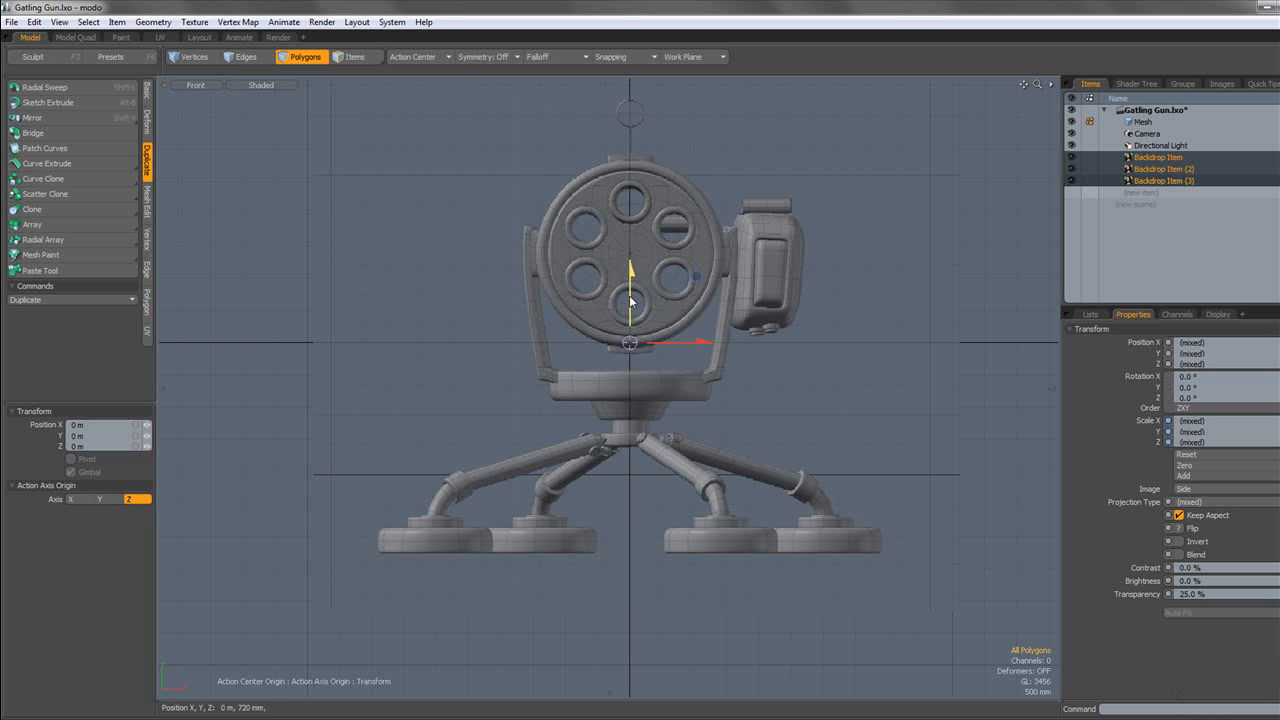
pyautogui.click(362, 56)
pyautogui.moveTo(630, 290); pyautogui.dragTo(630, 374)
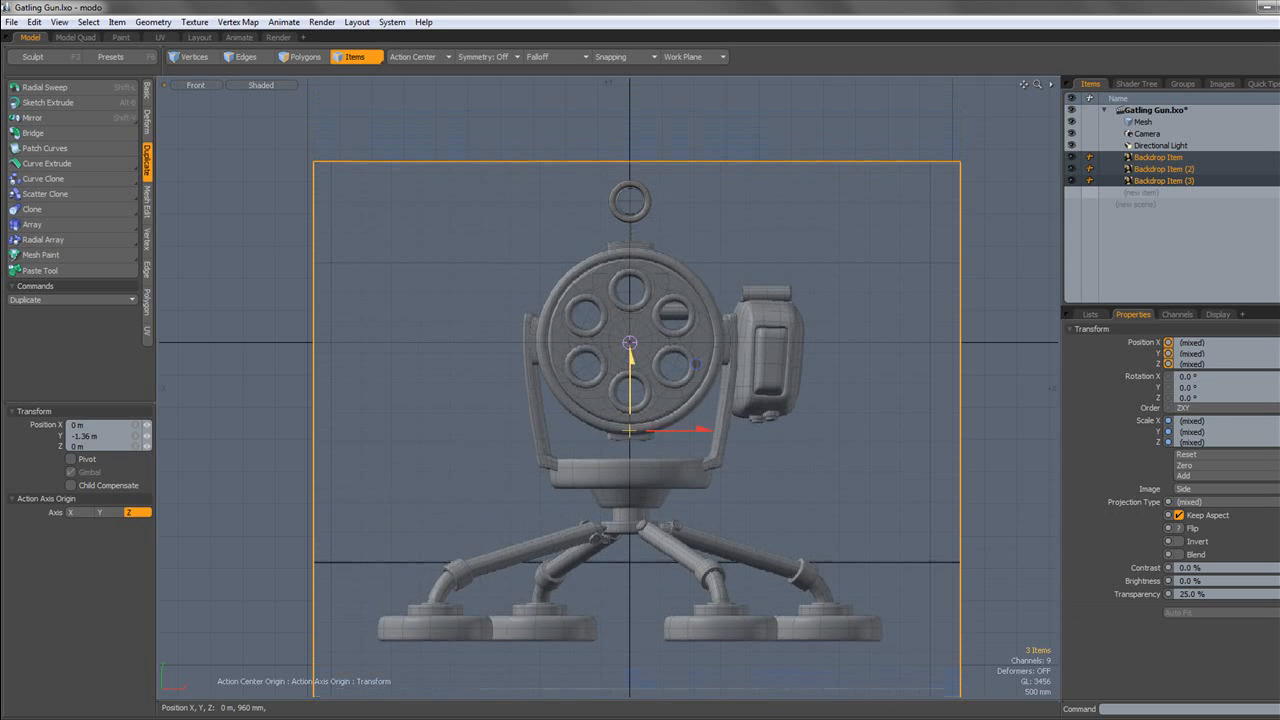
pyautogui.scroll(5, 630, 345)
pyautogui.scroll(-3, 632, 349)
pyautogui.moveTo(632, 349); pyautogui.dragTo(612, 340)
pyautogui.press('space')
pyautogui.scroll(-5, 634, 353)
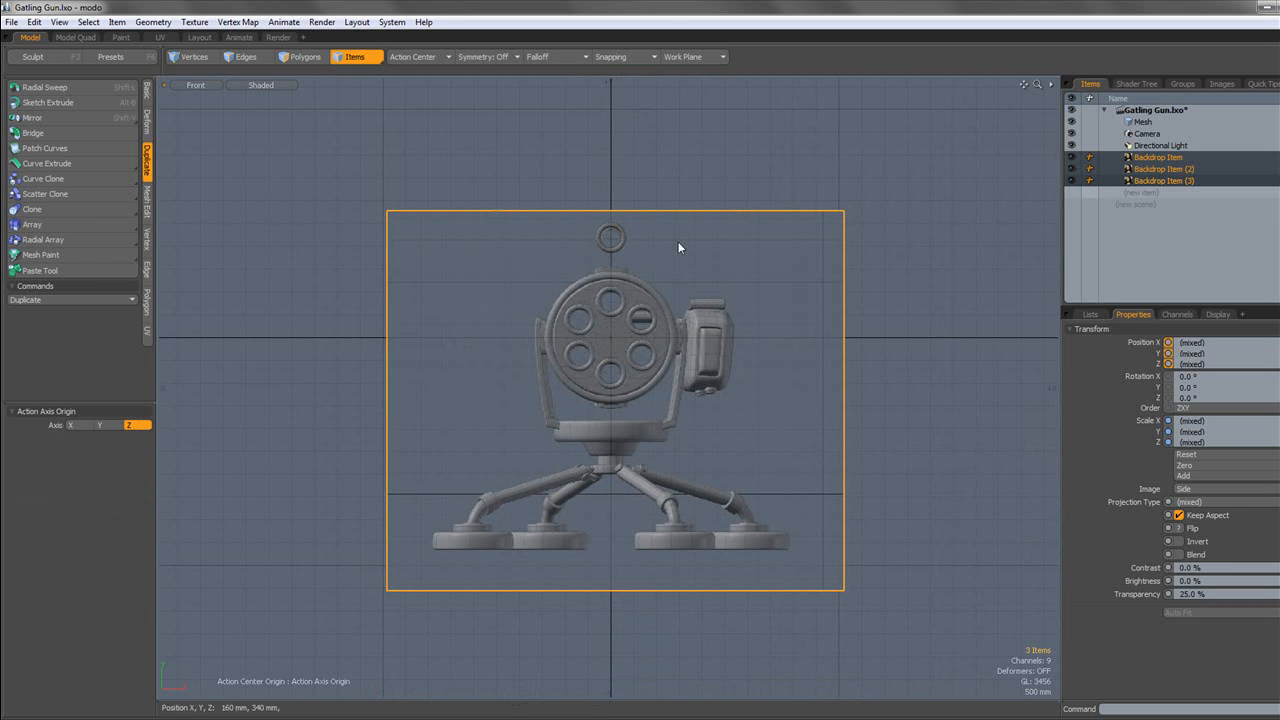
# Select the whole barrel in the Mesh item and move it -1.4 m along Y onto the uppermost barrel hole.
pyautogui.click(1145, 121)
pyautogui.click(303, 56)
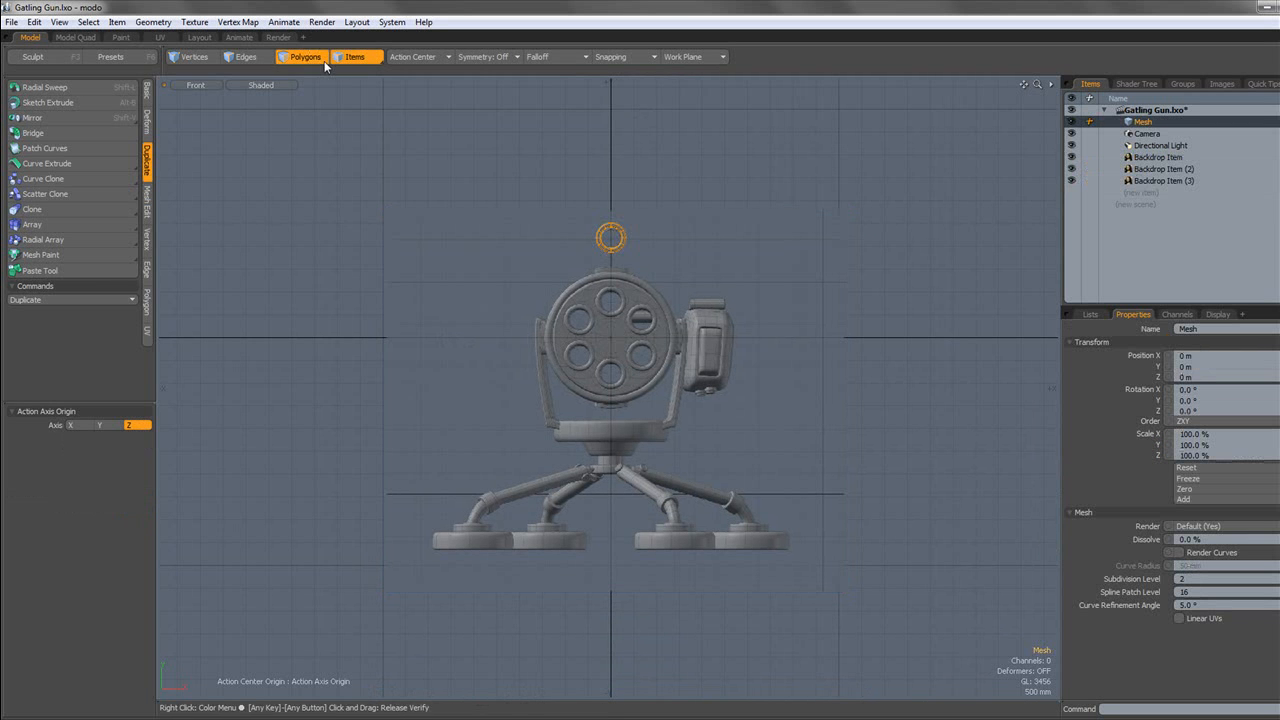
pyautogui.scroll(3, 628, 241)
pyautogui.doubleClick(595, 210)
pyautogui.press('w')
pyautogui.moveTo(598, 372); pyautogui.dragTo(597, 492)
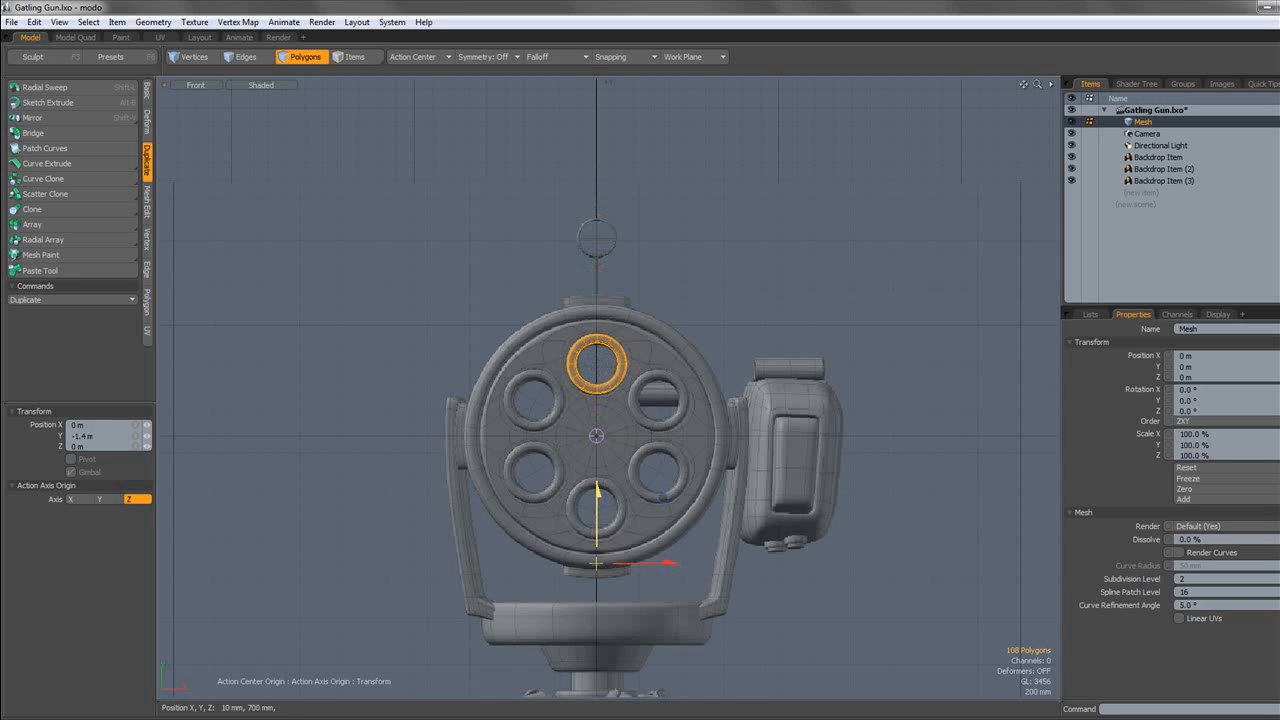
pyautogui.press('q')
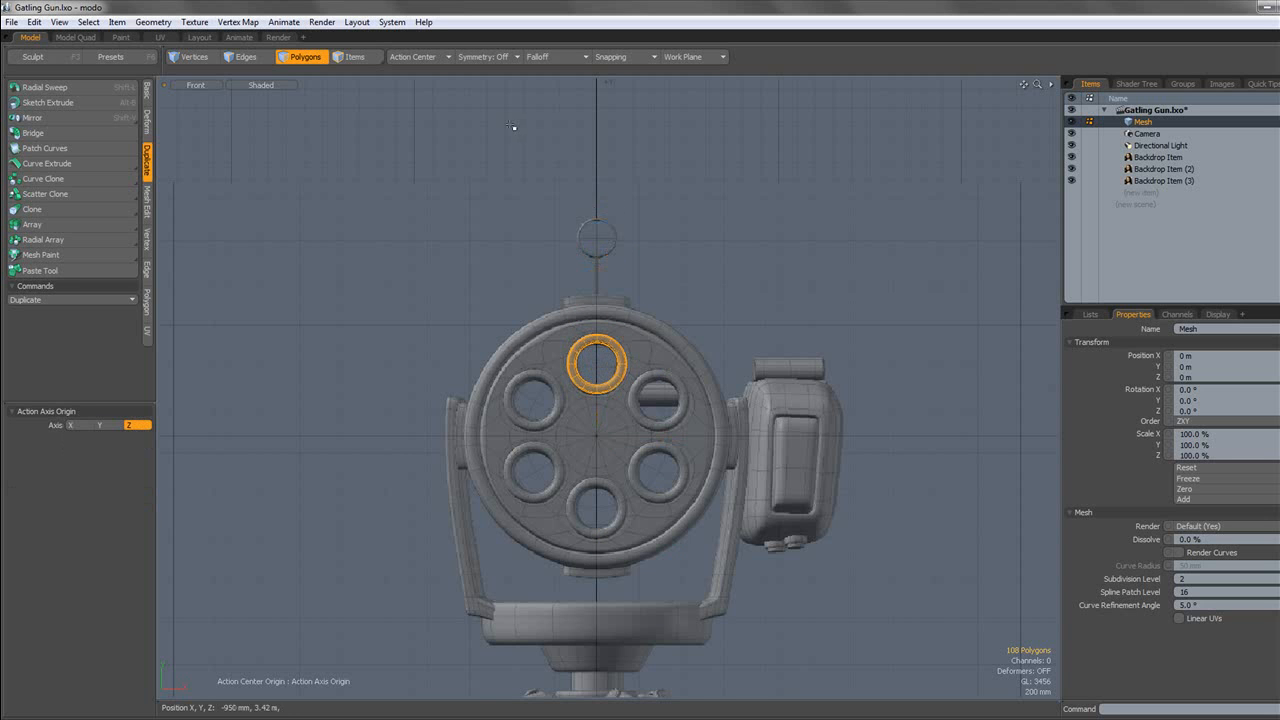
# Radially array the selected barrel around the origin on the Z axis with a count of 6, and save the scene.
pyautogui.click(56, 242)
pyautogui.scroll(5, 615, 321)
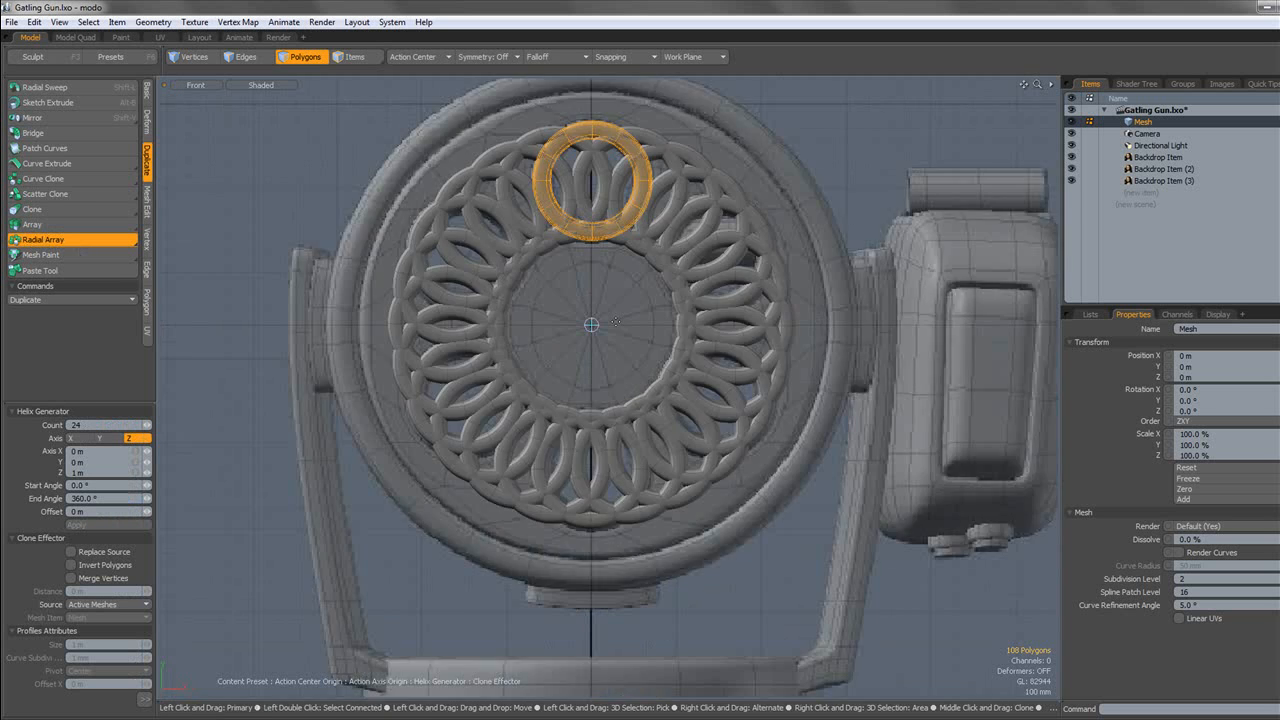
pyautogui.scroll(-3, 615, 321)
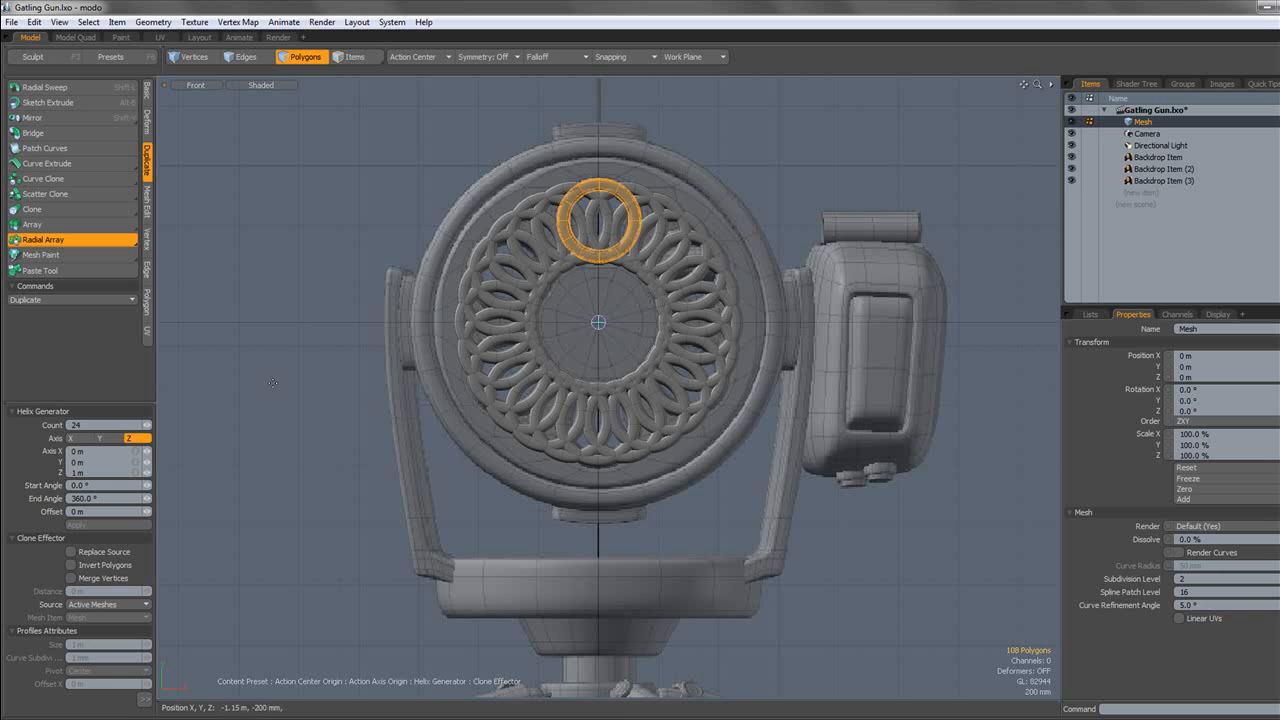
pyautogui.click(76, 425)
pyautogui.press('Return')
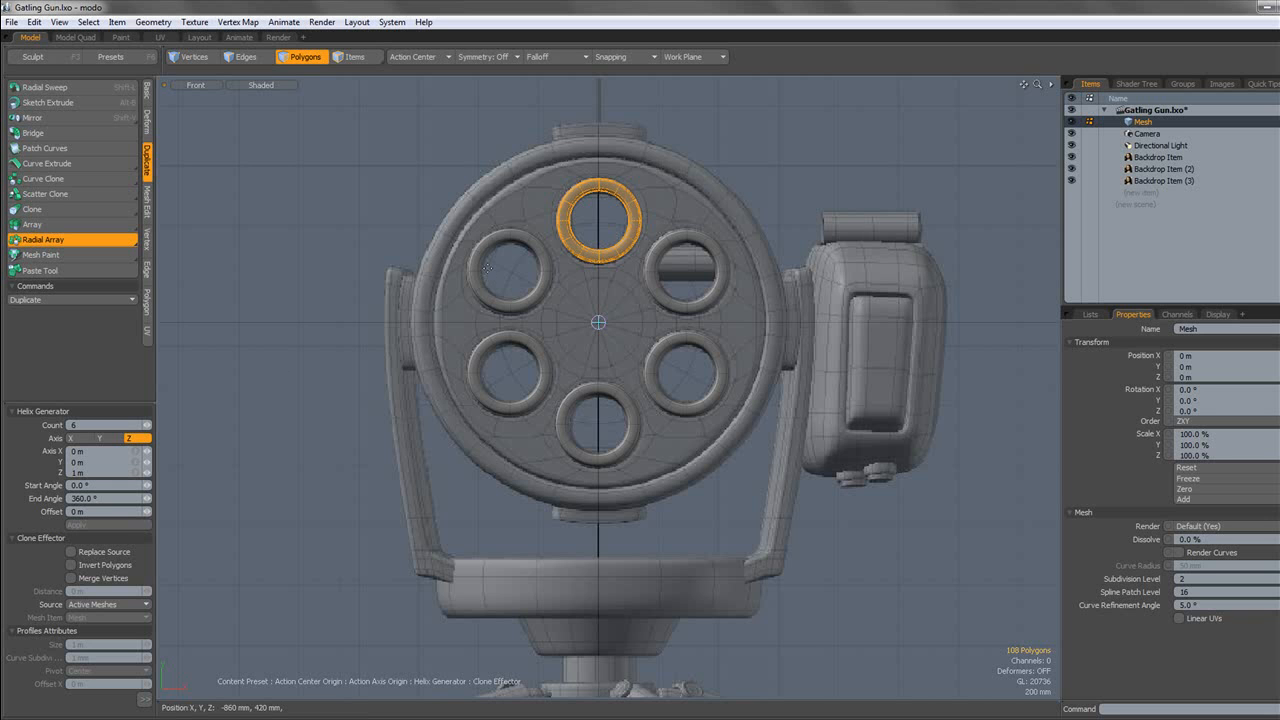
pyautogui.press('space')
pyautogui.press('Escape')
pyautogui.keyDown('alt'); pyautogui.keyDown('shift'); pyautogui.moveTo(474, 244); pyautogui.dragTo(498, 237); pyautogui.keyUp('shift'); pyautogui.keyUp('alt')
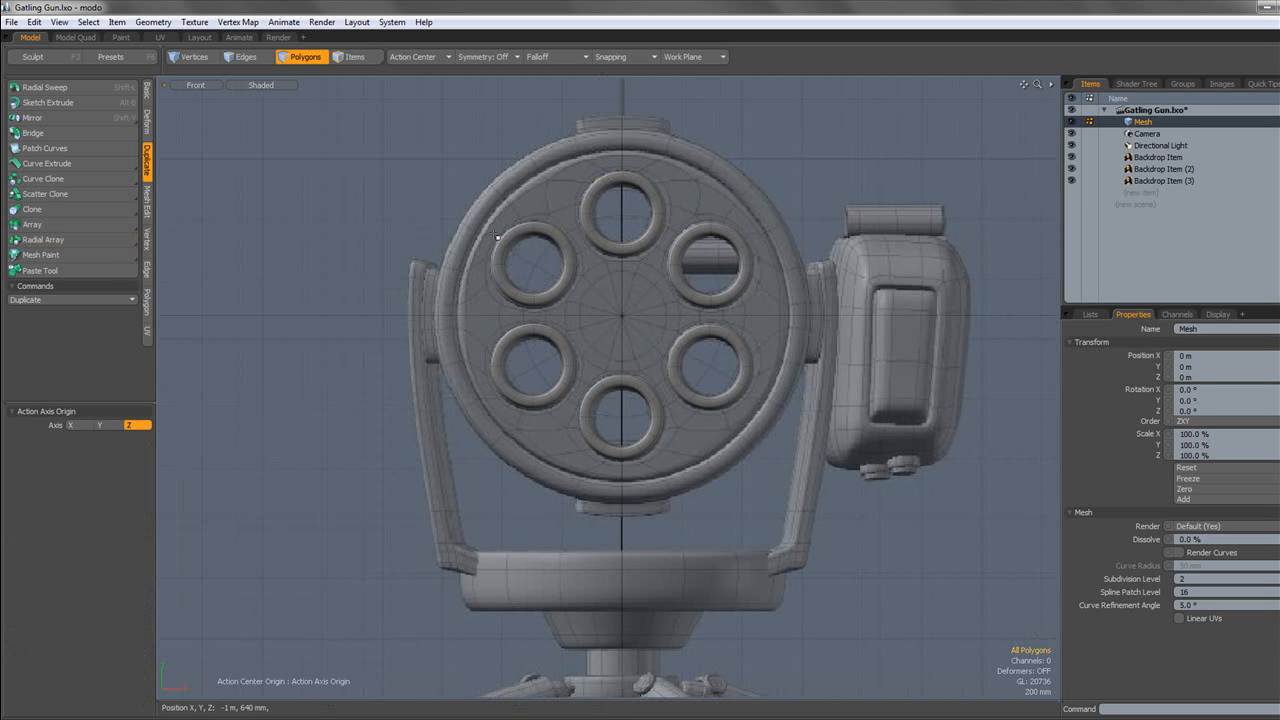
pyautogui.hotkey('ctrl', 's')
pyautogui.click(831, 344)
# Examine the arrayed barrels from several angles and distances in the Perspective view.
pyautogui.click(214, 87)
pyautogui.click(214, 118)
pyautogui.keyDown('alt'); pyautogui.moveTo(620, 260); pyautogui.dragTo(374, 244); pyautogui.keyUp('alt')
pyautogui.scroll(-4, 473, 205)
pyautogui.scroll(4, 511, 247)
pyautogui.scroll(-2, 512, 250)
pyautogui.scroll(4, 530, 283)
pyautogui.scroll(-4, 530, 283)
pyautogui.click(199, 84)
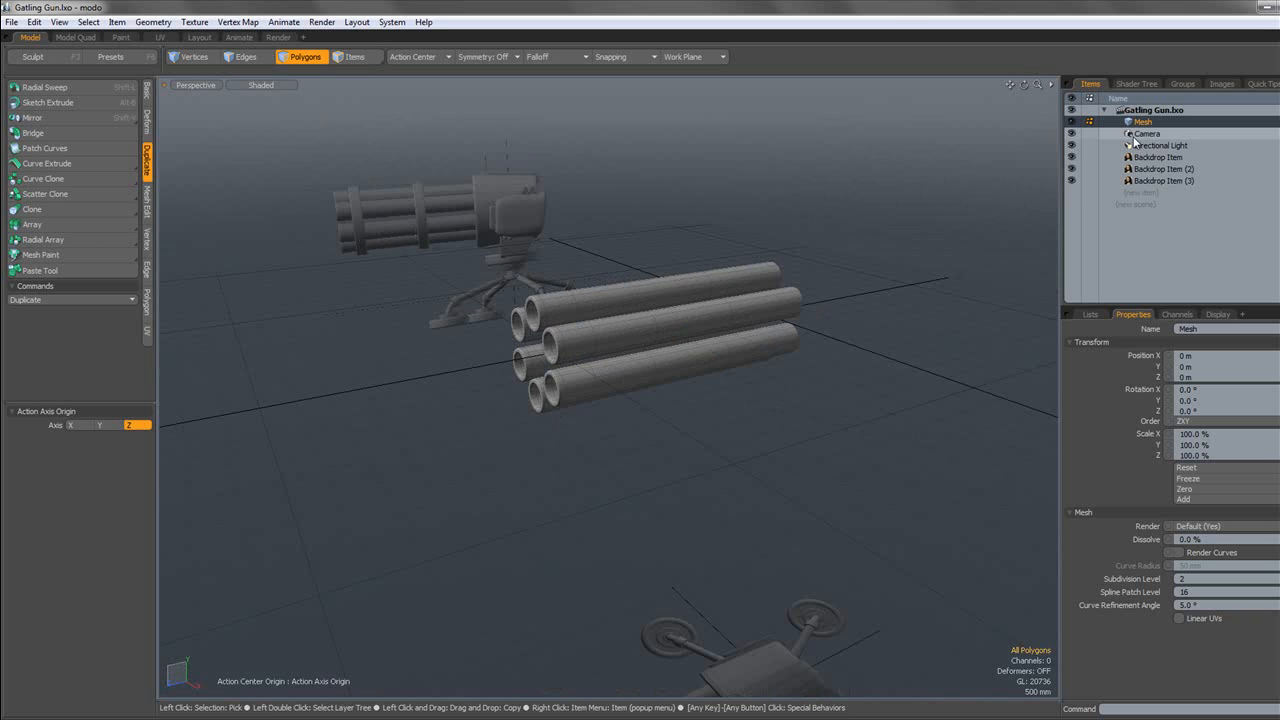
pyautogui.scroll(3, 590, 314)
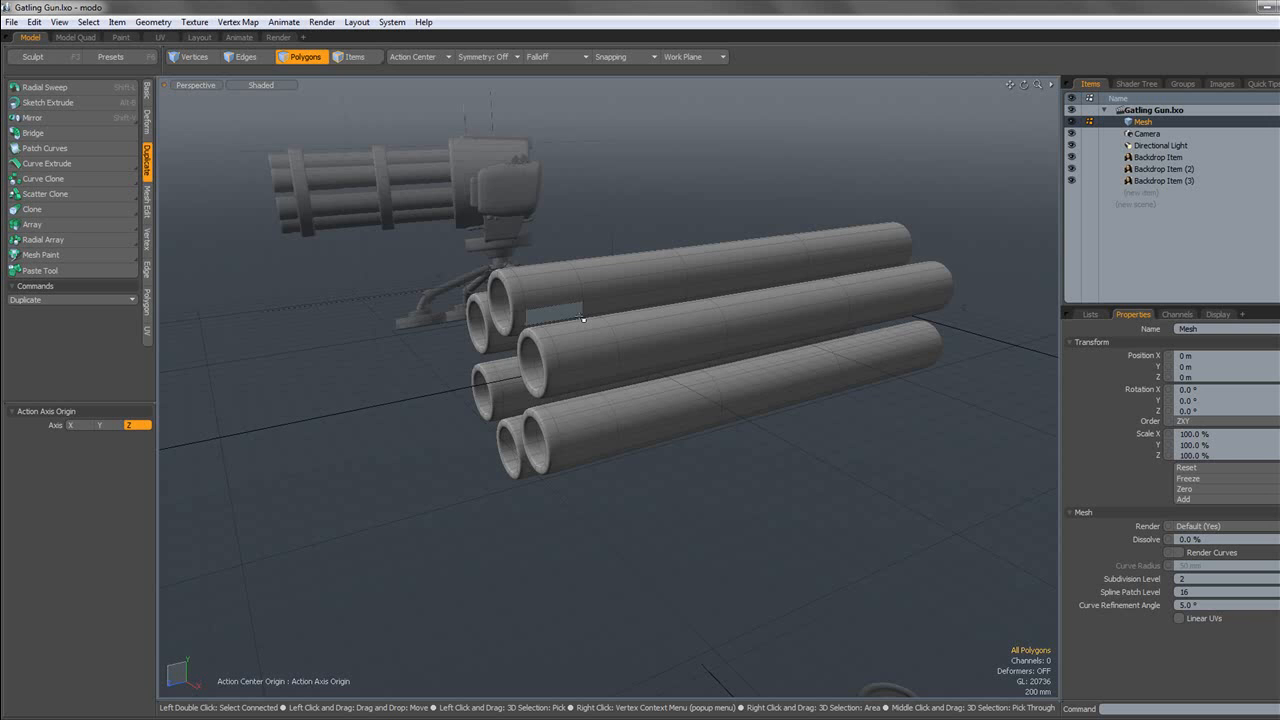
# Add a new mesh item, place it directly below the Mesh item in the item list, and save the scene.
pyautogui.press('n')
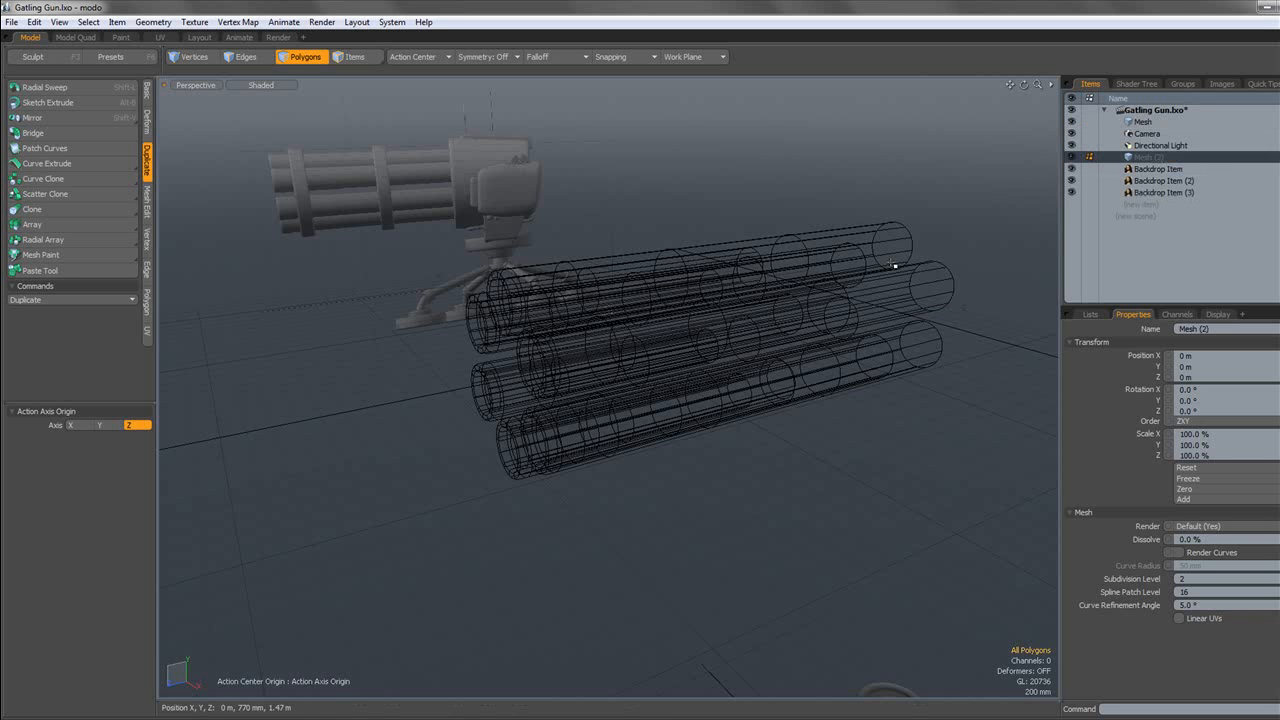
pyautogui.moveTo(1149, 156); pyautogui.dragTo(1153, 129)
pyautogui.hotkey('ctrl', 's')
pyautogui.click(841, 347)
# Make the new empty mesh item active with the barrels in the background, and switch the viewport to the Front view.
pyautogui.click(198, 85)
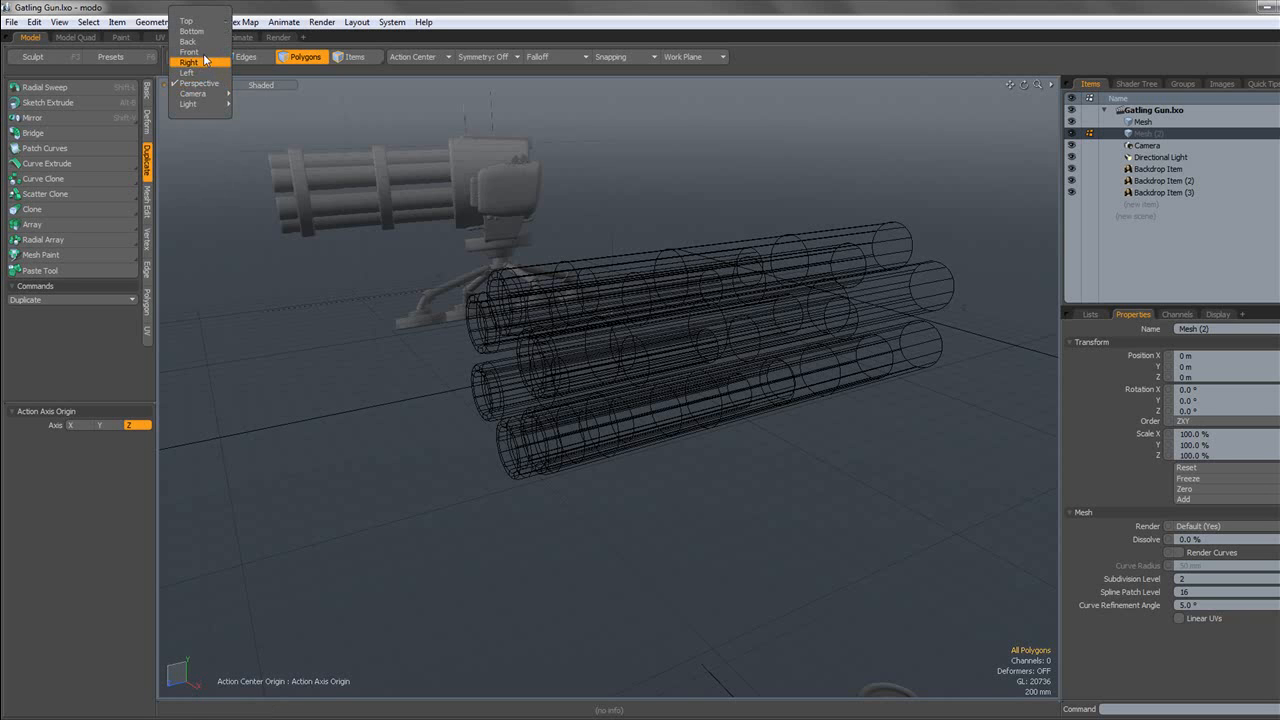
pyautogui.click(1144, 122)
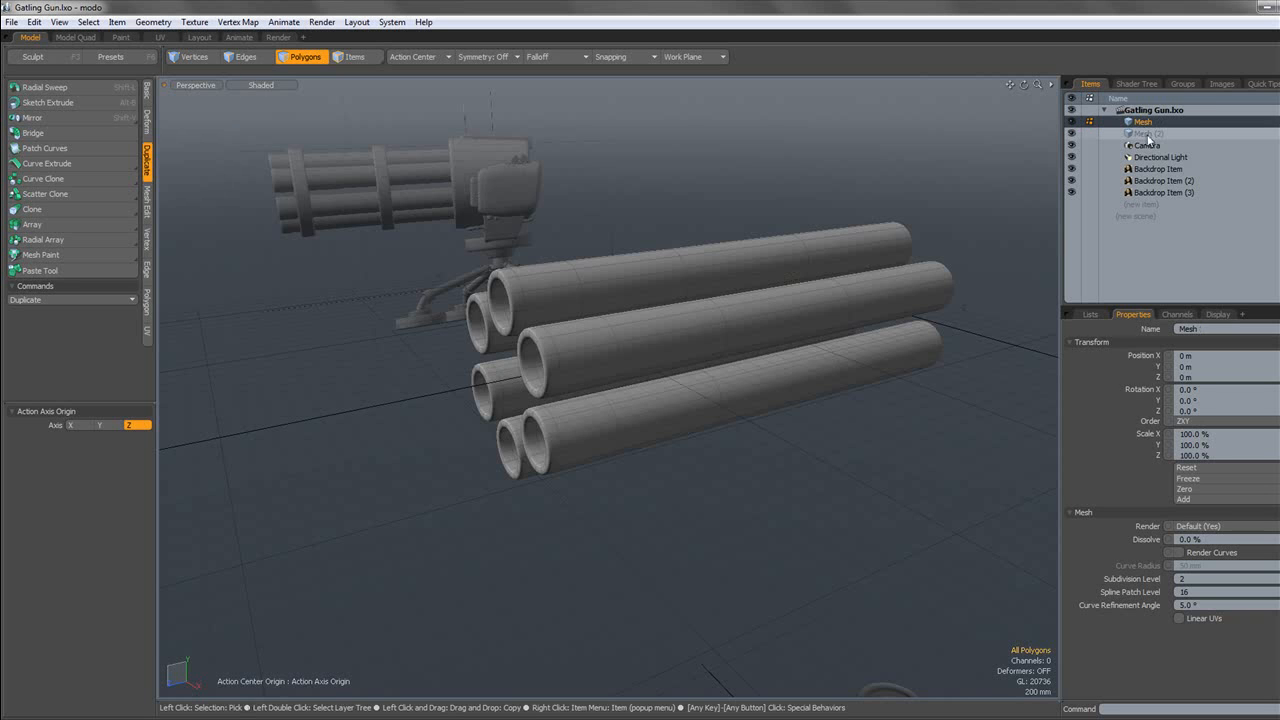
pyautogui.click(1147, 134)
pyautogui.click(198, 85)
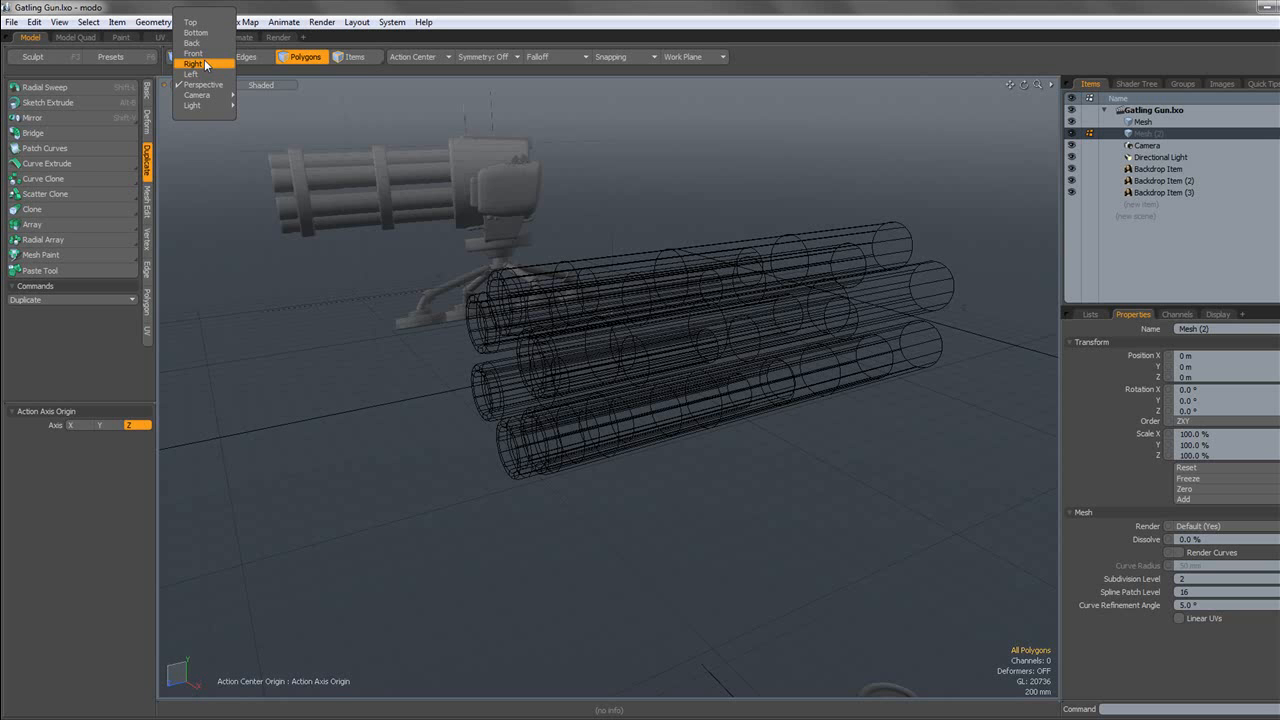
pyautogui.click(210, 56)
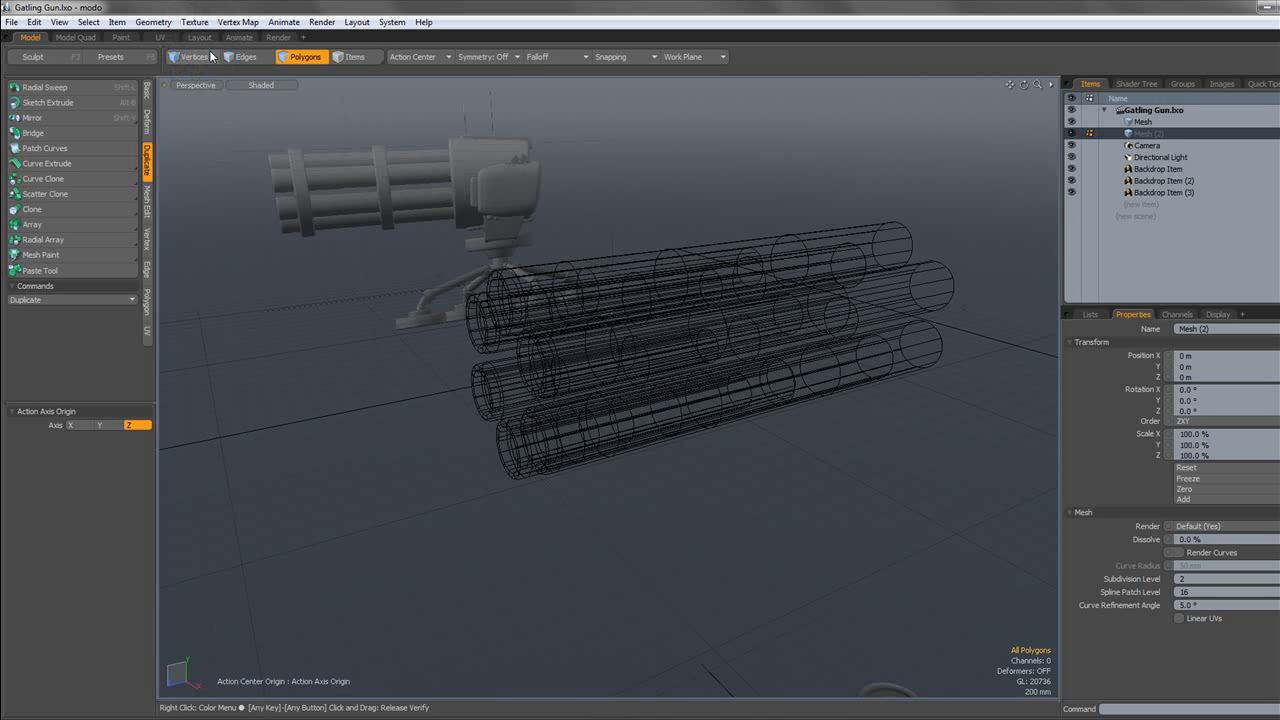
# Draw a flat cylinder disc of about 1.3 m radius from the origin on the Z axis, covering the housing's round face.
pyautogui.scroll(-8, 700, 228)
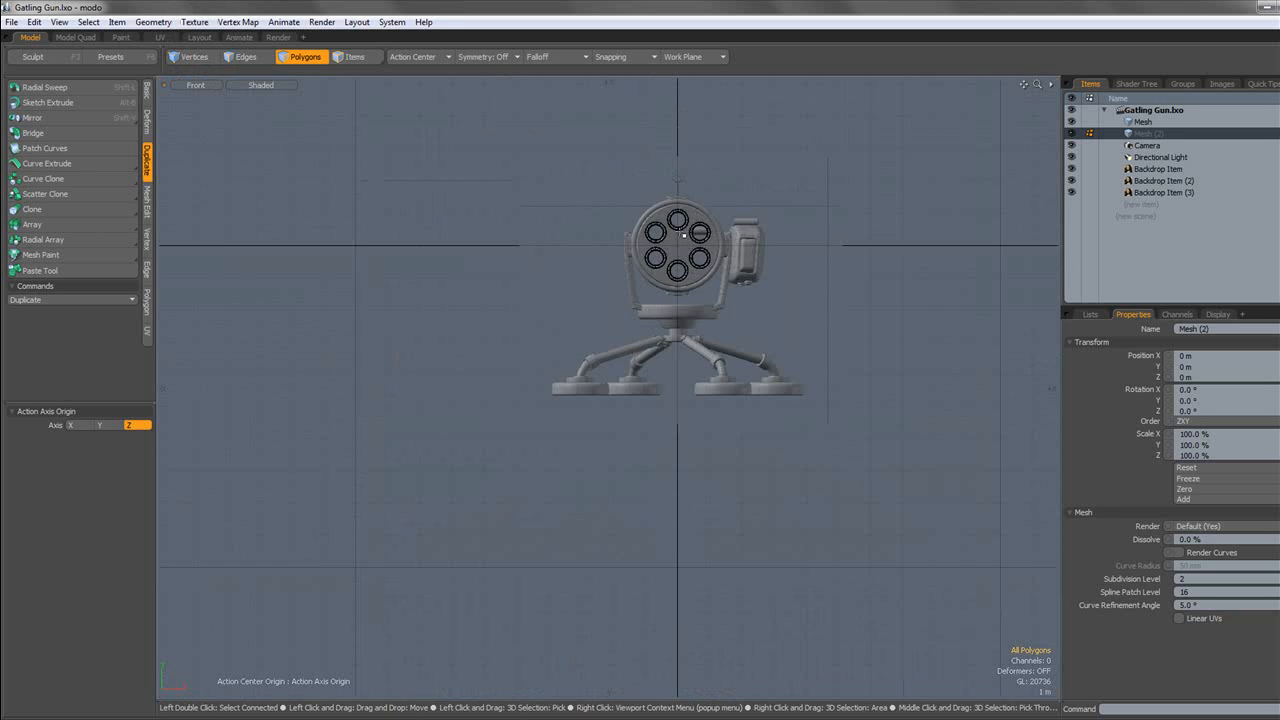
pyautogui.scroll(8, 683, 234)
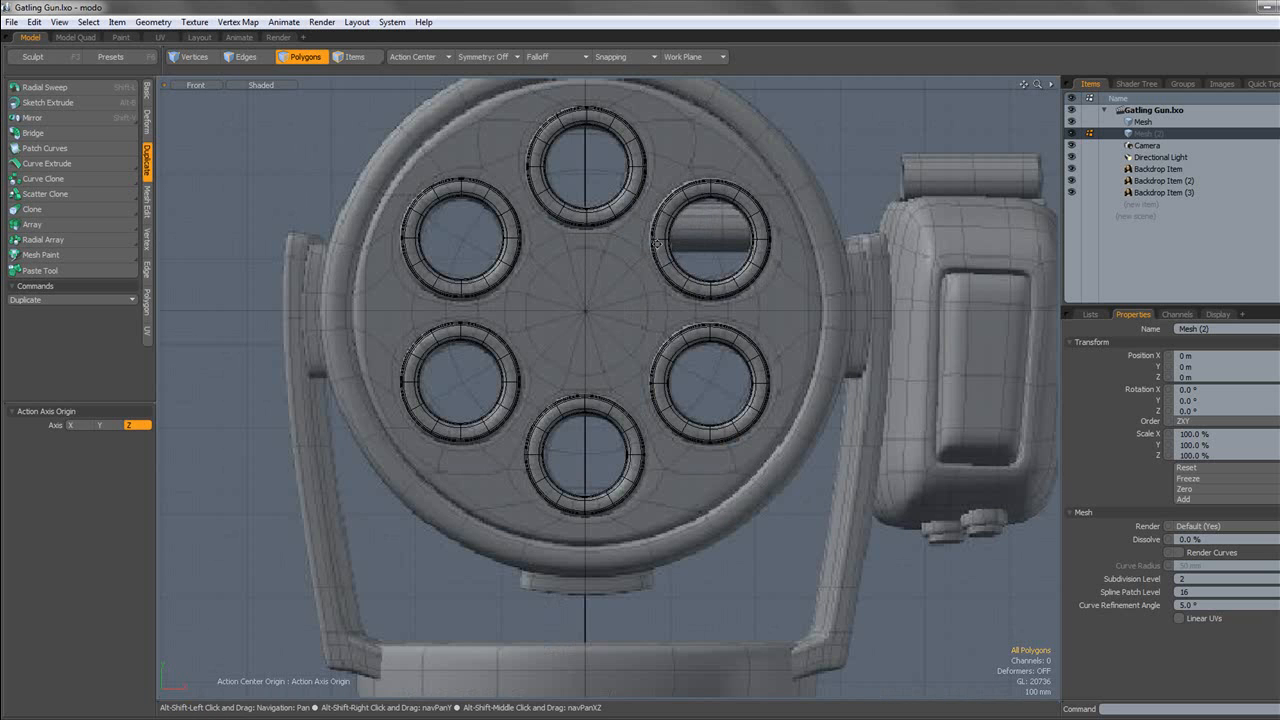
pyautogui.keyDown('alt'); pyautogui.keyDown('shift'); pyautogui.moveTo(657, 244); pyautogui.dragTo(665, 258); pyautogui.keyUp('shift'); pyautogui.keyUp('alt')
pyautogui.scroll(-2, 568, 234)
pyautogui.keyDown('alt'); pyautogui.keyDown('shift'); pyautogui.moveTo(579, 217); pyautogui.dragTo(578, 251); pyautogui.keyUp('shift'); pyautogui.keyUp('alt')
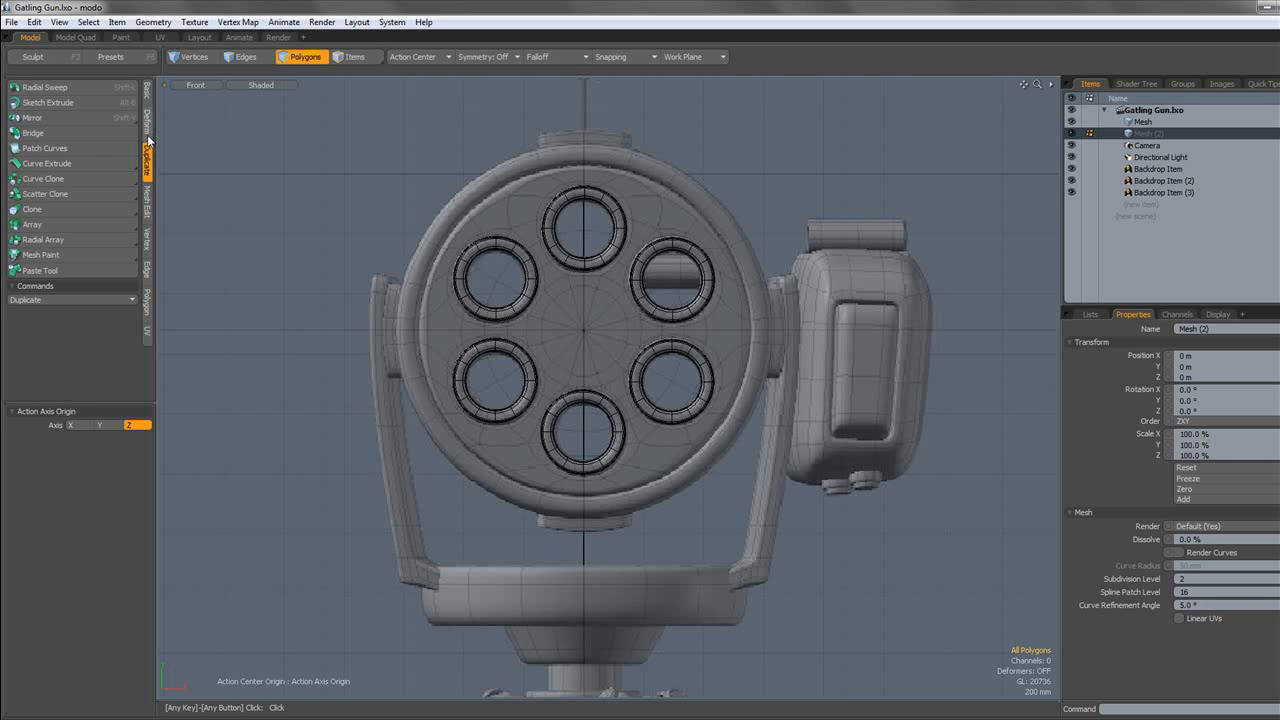
pyautogui.click(147, 90)
pyautogui.click(88, 92)
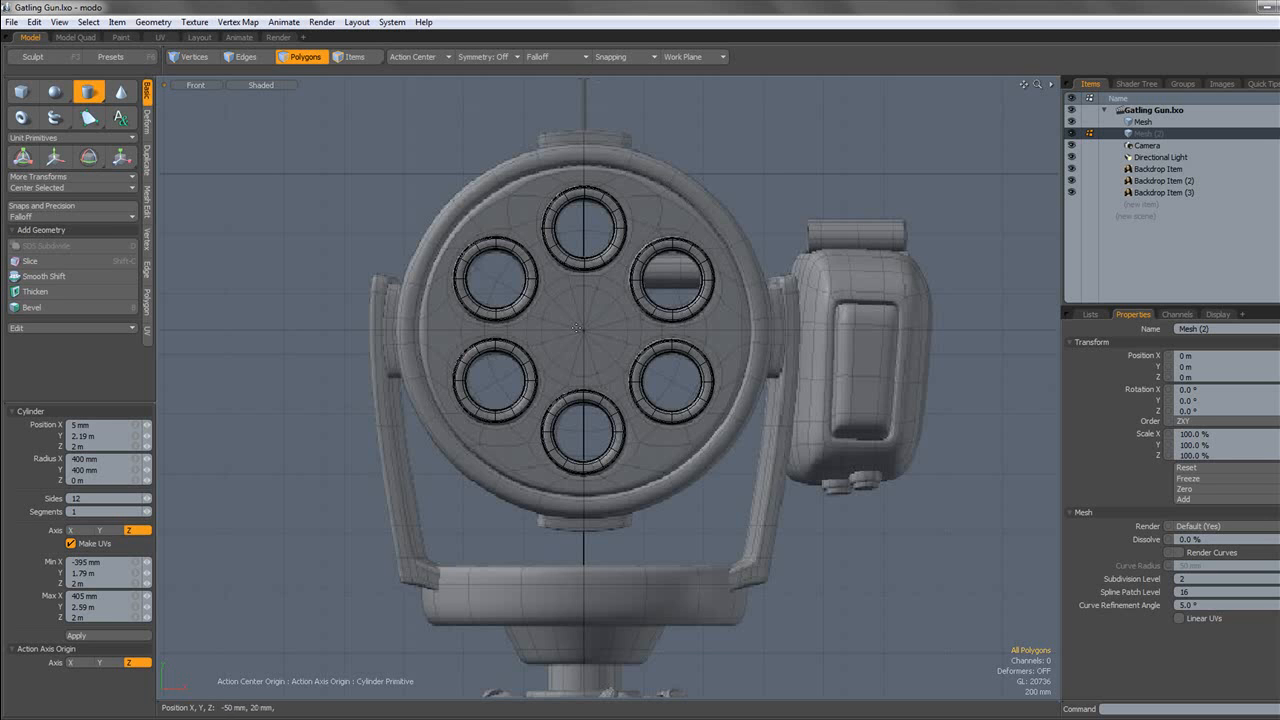
pyautogui.moveTo(584, 330); pyautogui.dragTo(751, 496)
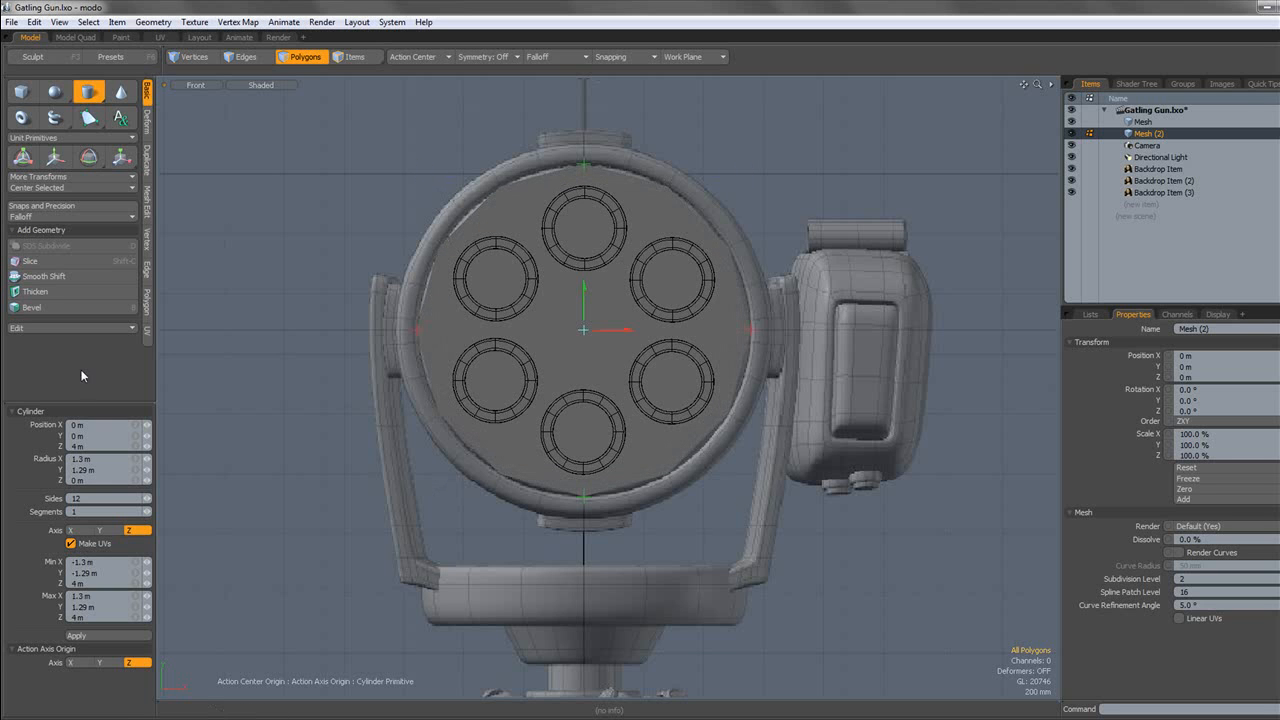
# Set the disc's Y radius to 1.3 m and its number of sides to 16.
pyautogui.click(80, 469)
pyautogui.write('1.3')
pyautogui.press('Return')
pyautogui.click(84, 498)
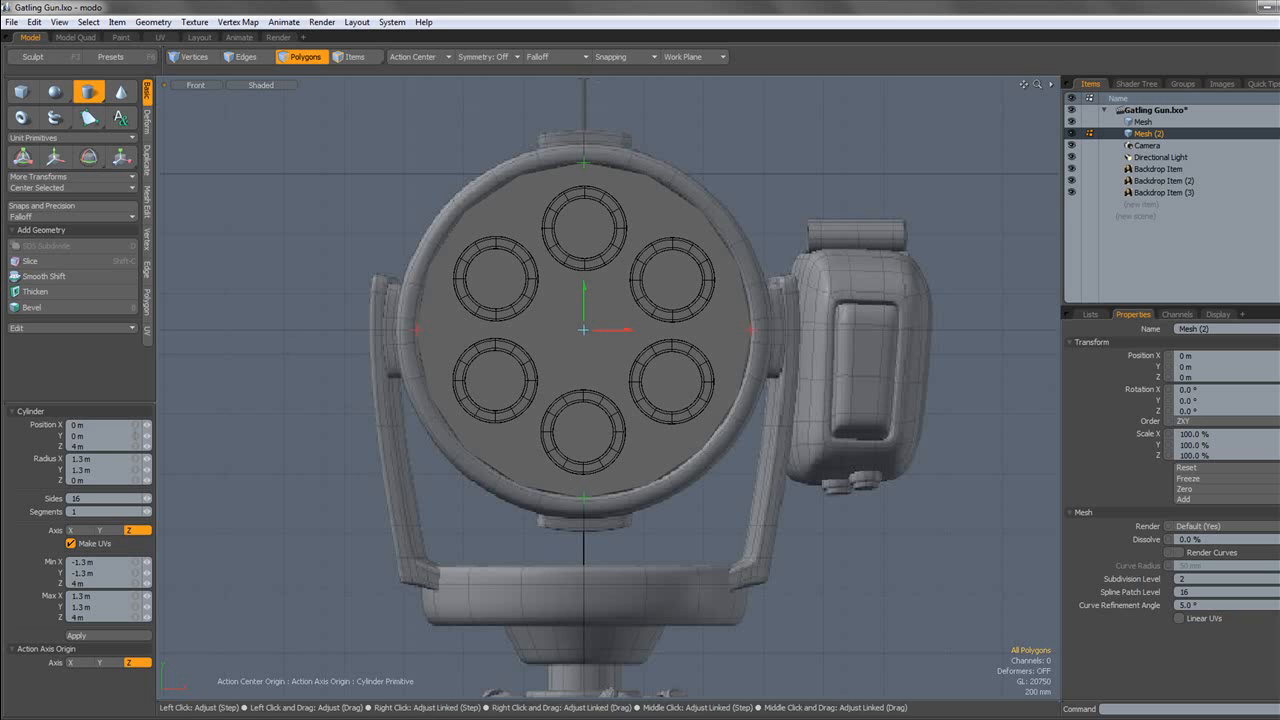
# Switch the viewport shading to Wireframe and finish the cylinder to compare its outline with the housing's face.
pyautogui.keyDown('alt'); pyautogui.keyDown('shift'); pyautogui.moveTo(574, 371); pyautogui.dragTo(595, 356); pyautogui.keyUp('shift'); pyautogui.keyUp('alt')
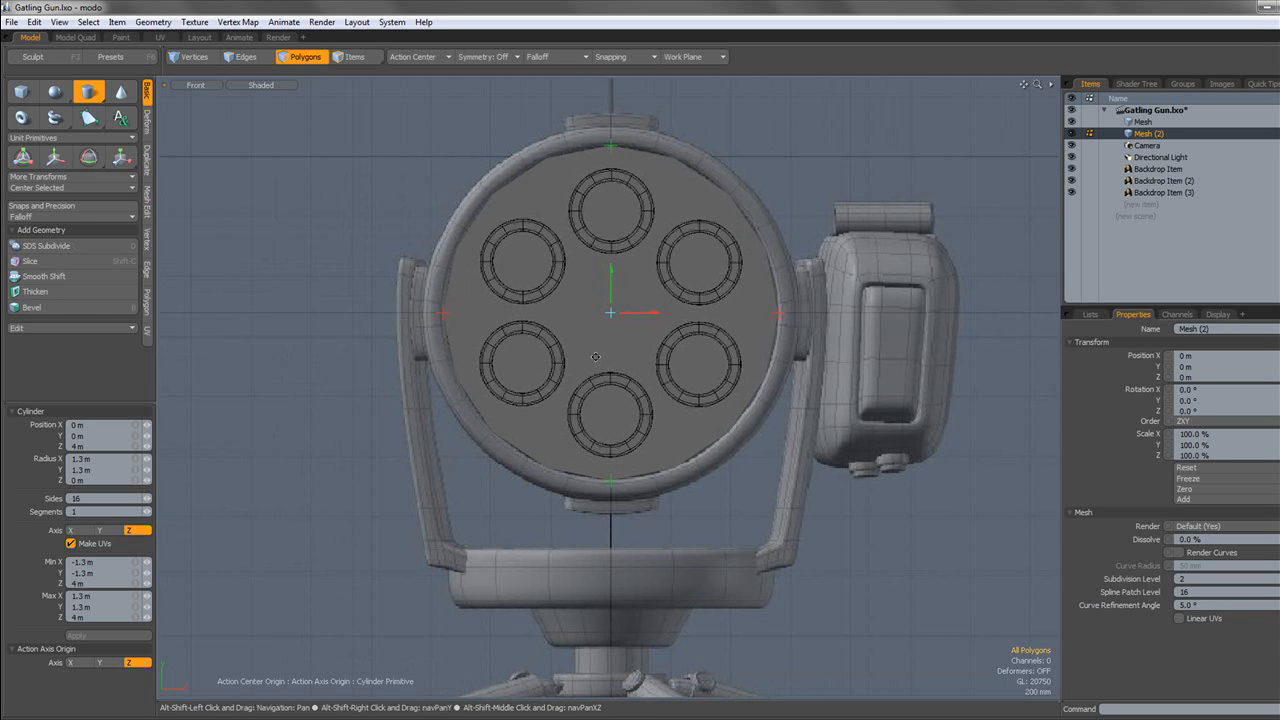
pyautogui.scroll(2, 605, 316)
pyautogui.click(277, 86)
pyautogui.click(277, 98)
pyautogui.keyDown('alt'); pyautogui.keyDown('shift'); pyautogui.moveTo(371, 135); pyautogui.dragTo(355, 177); pyautogui.keyUp('shift'); pyautogui.keyUp('alt')
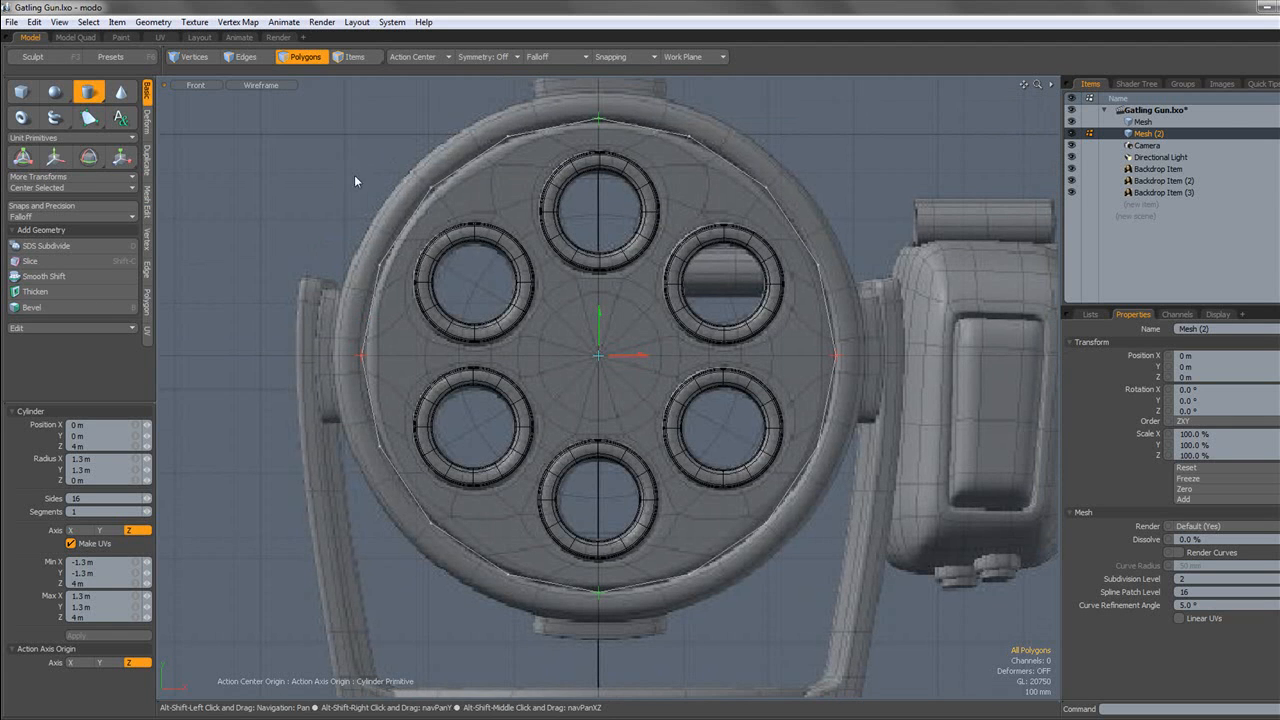
pyautogui.click(304, 61)
pyautogui.keyDown('alt'); pyautogui.keyDown('shift'); pyautogui.moveTo(624, 130); pyautogui.dragTo(582, 122); pyautogui.keyUp('shift'); pyautogui.keyUp('alt')
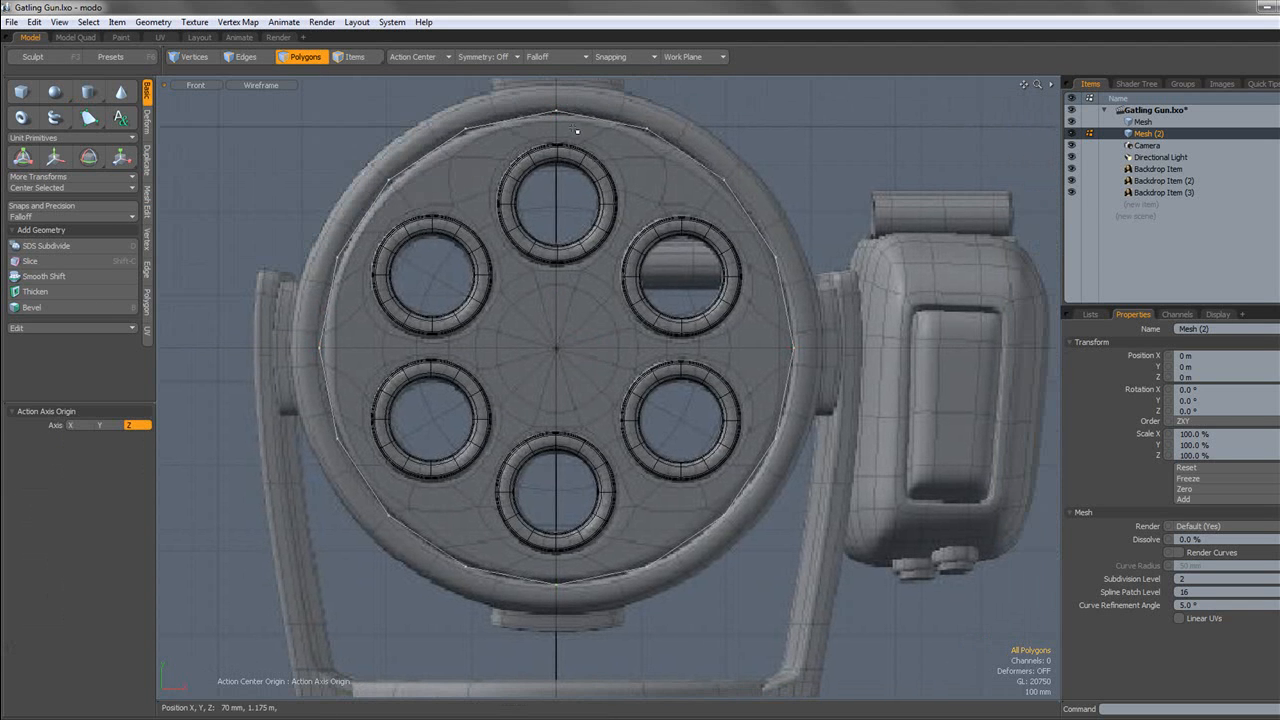
# Select the disc polygon, preview it subdivided, and scale it up slightly in X and Y to fit the housing's face.
pyautogui.click(587, 117)
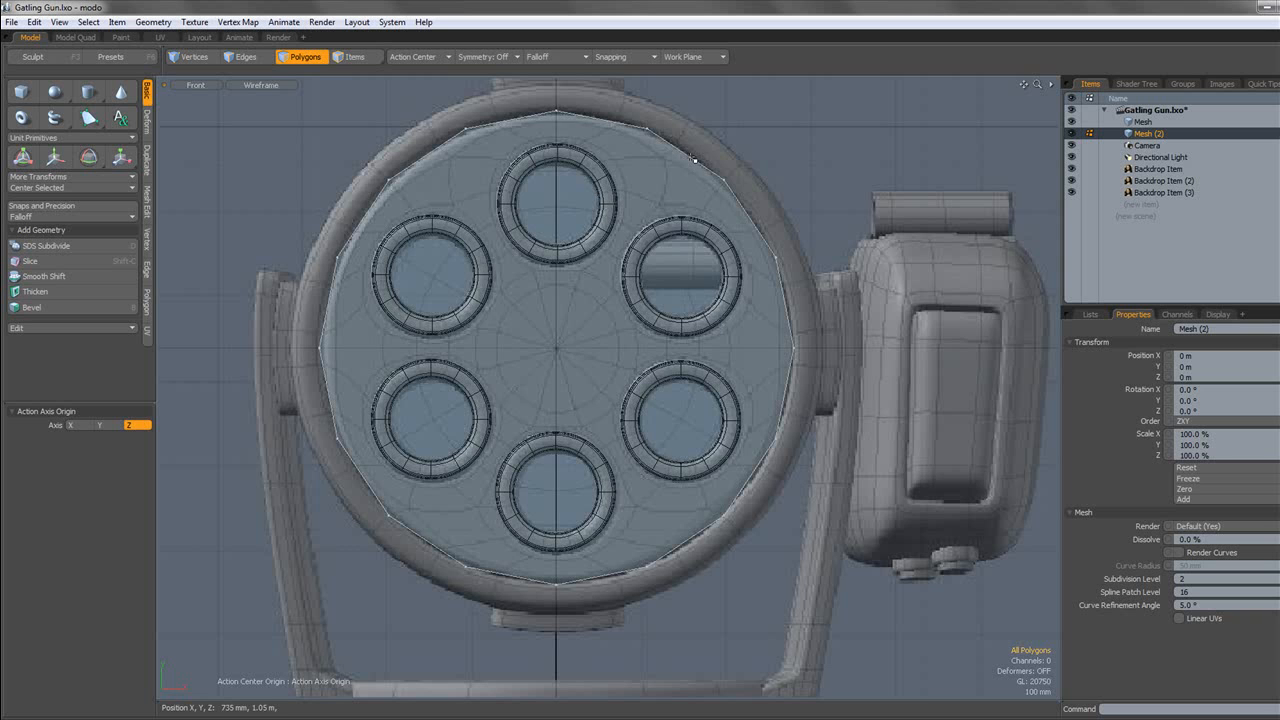
pyautogui.press('Tab')
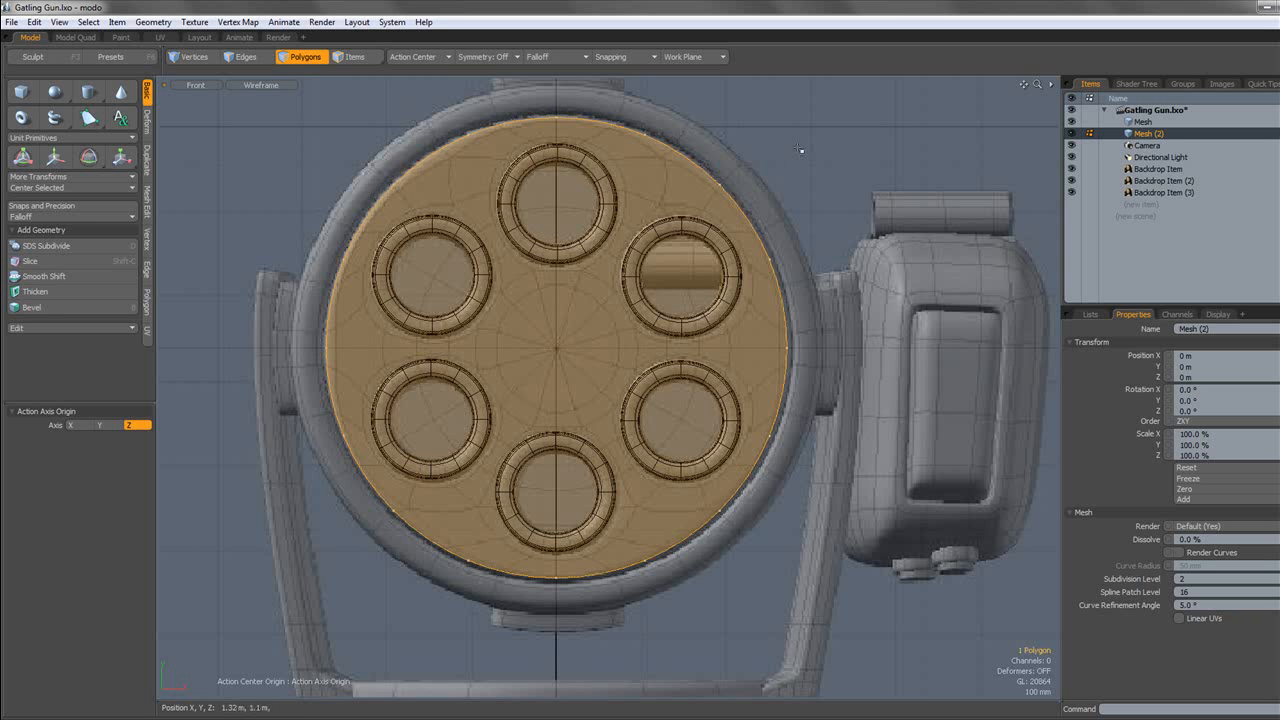
pyautogui.click(783, 157)
pyautogui.press('r')
pyautogui.moveTo(627, 287); pyautogui.dragTo(628, 281)
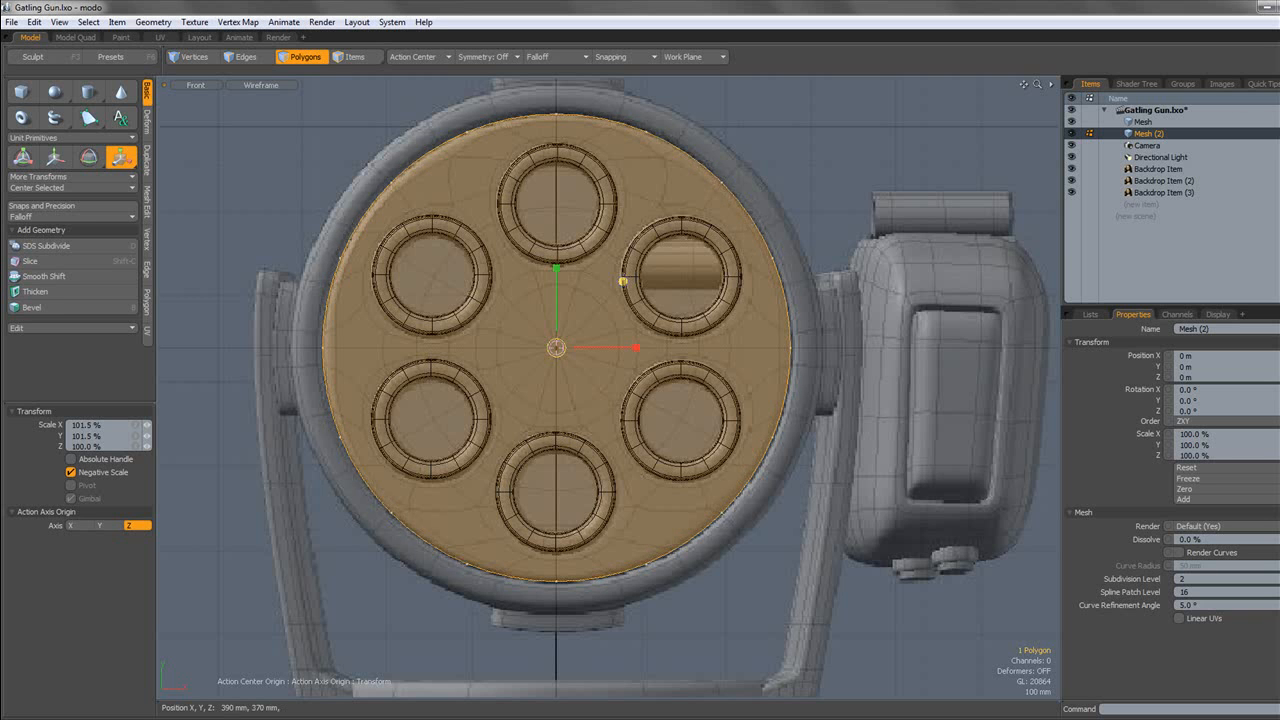
pyautogui.moveTo(623, 282); pyautogui.dragTo(630, 281)
pyautogui.press('space')
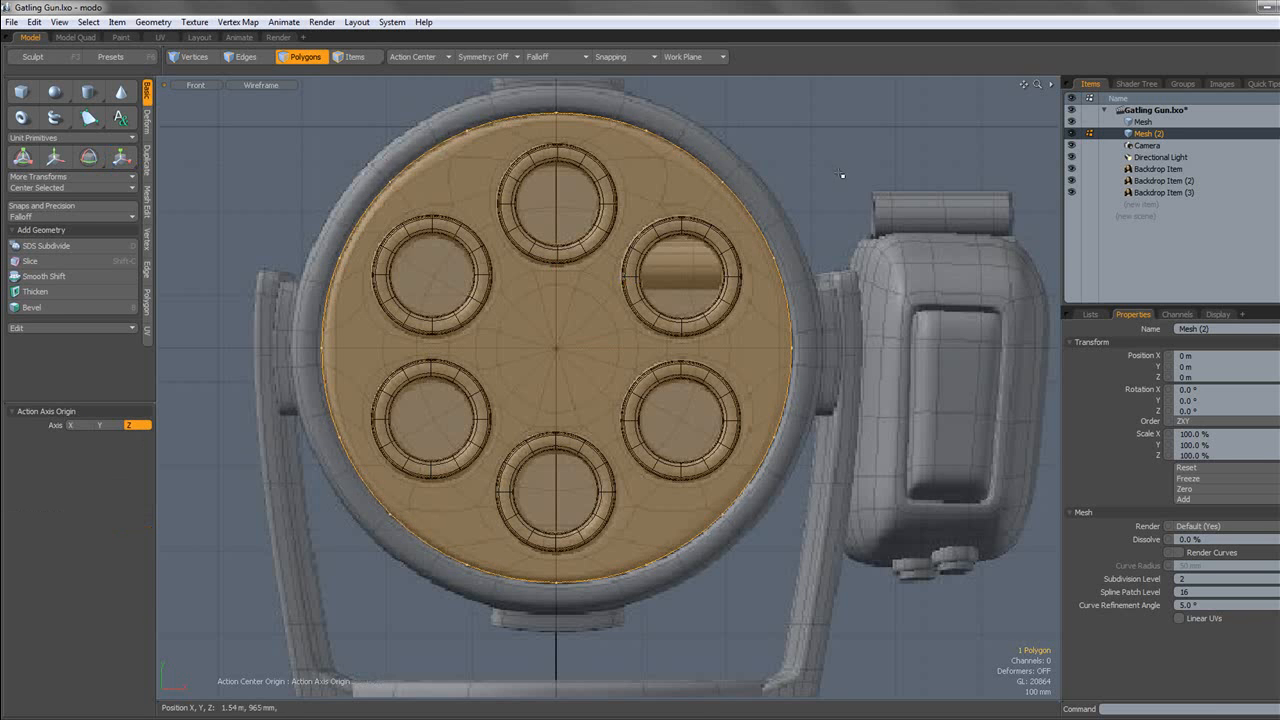
pyautogui.click(843, 177)
# Return the viewport to Shaded display and the Perspective view, showing the disc across the barrels.
pyautogui.scroll(-2, 826, 171)
pyautogui.click(261, 85)
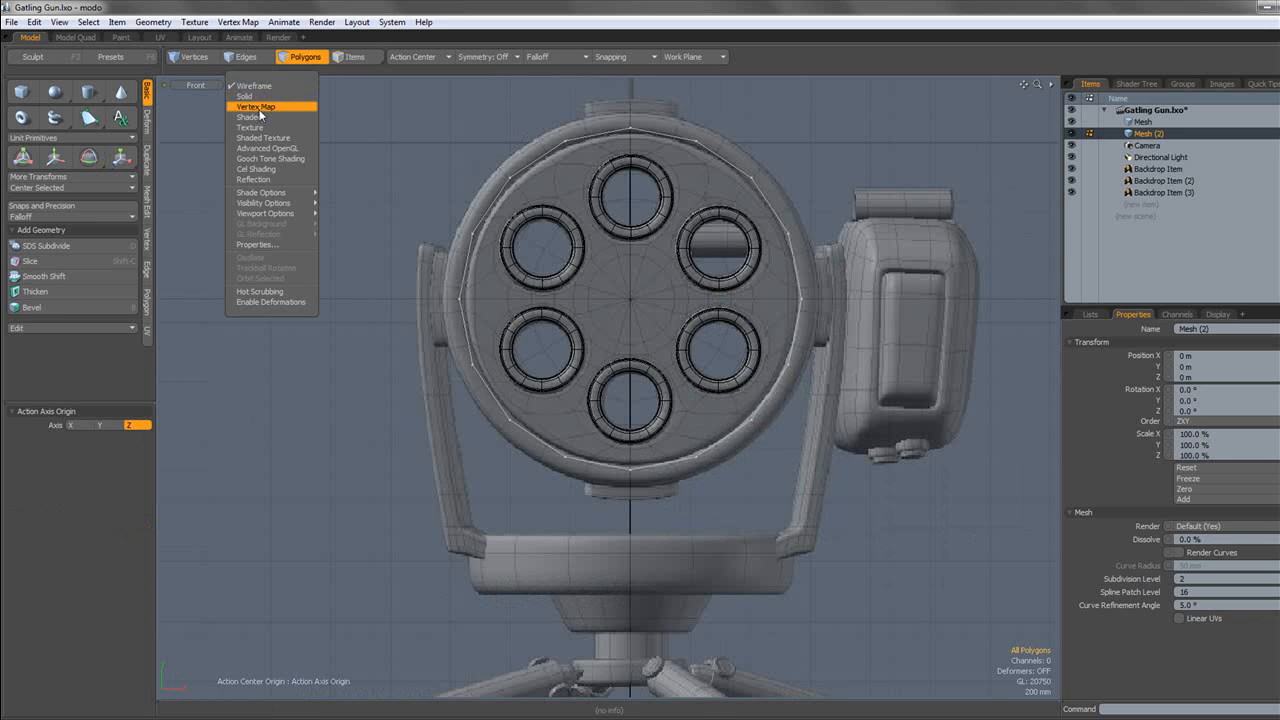
pyautogui.click(262, 106)
pyautogui.click(195, 85)
pyautogui.click(202, 119)
pyautogui.moveTo(650, 202)
pyautogui.keyDown('alt'); pyautogui.mouseDown()
pyautogui.moveTo(583, 199)
pyautogui.moveTo(740, 215)
pyautogui.moveTo(671, 201)
pyautogui.mouseUp(); pyautogui.keyUp('alt')
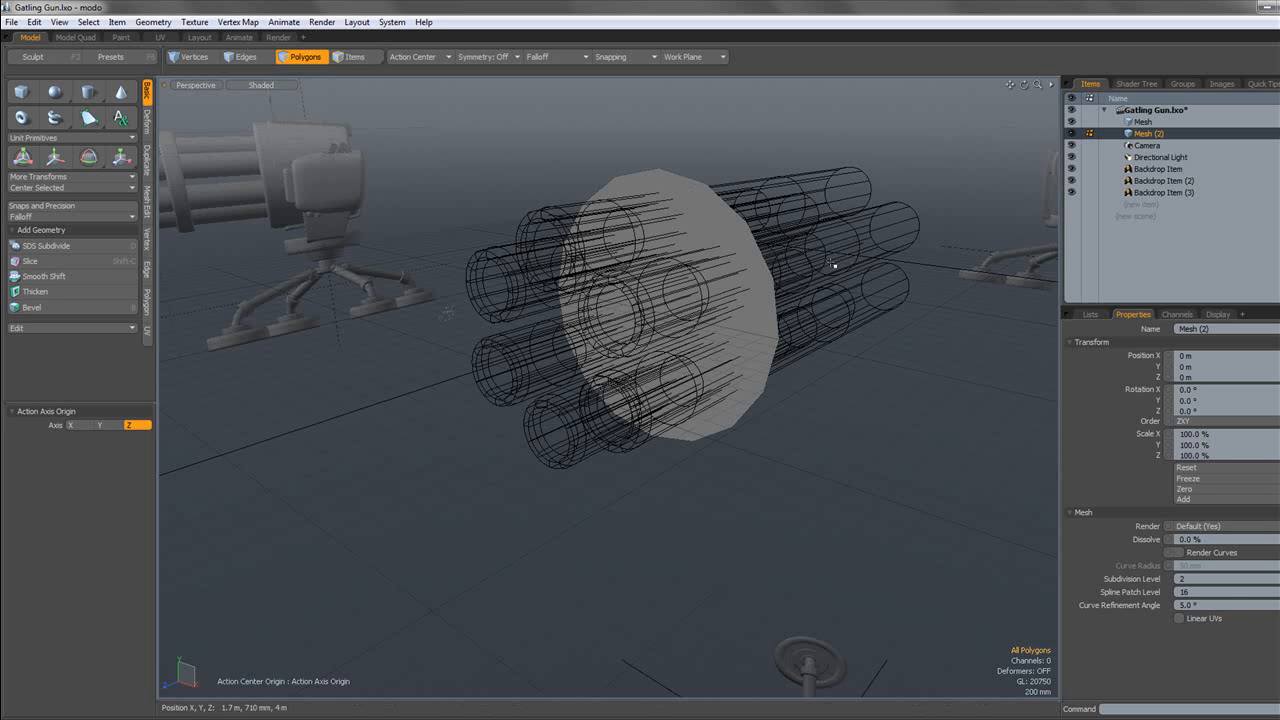
pyautogui.keyDown('alt'); pyautogui.keyDown('shift'); pyautogui.moveTo(809, 245); pyautogui.dragTo(803, 292); pyautogui.keyUp('shift'); pyautogui.keyUp('alt')
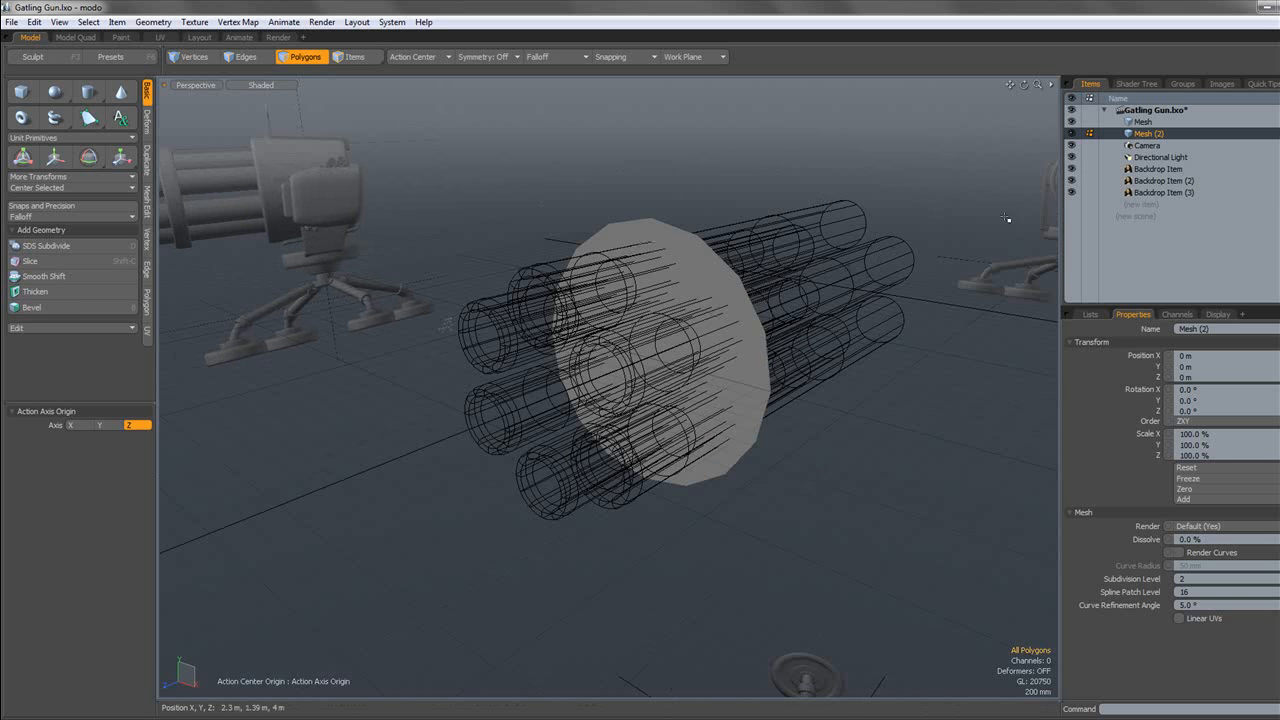
# Make the disc's mesh item active with the barrels in the background, and save the scene.
pyautogui.click(1146, 126)
pyautogui.click(1149, 134)
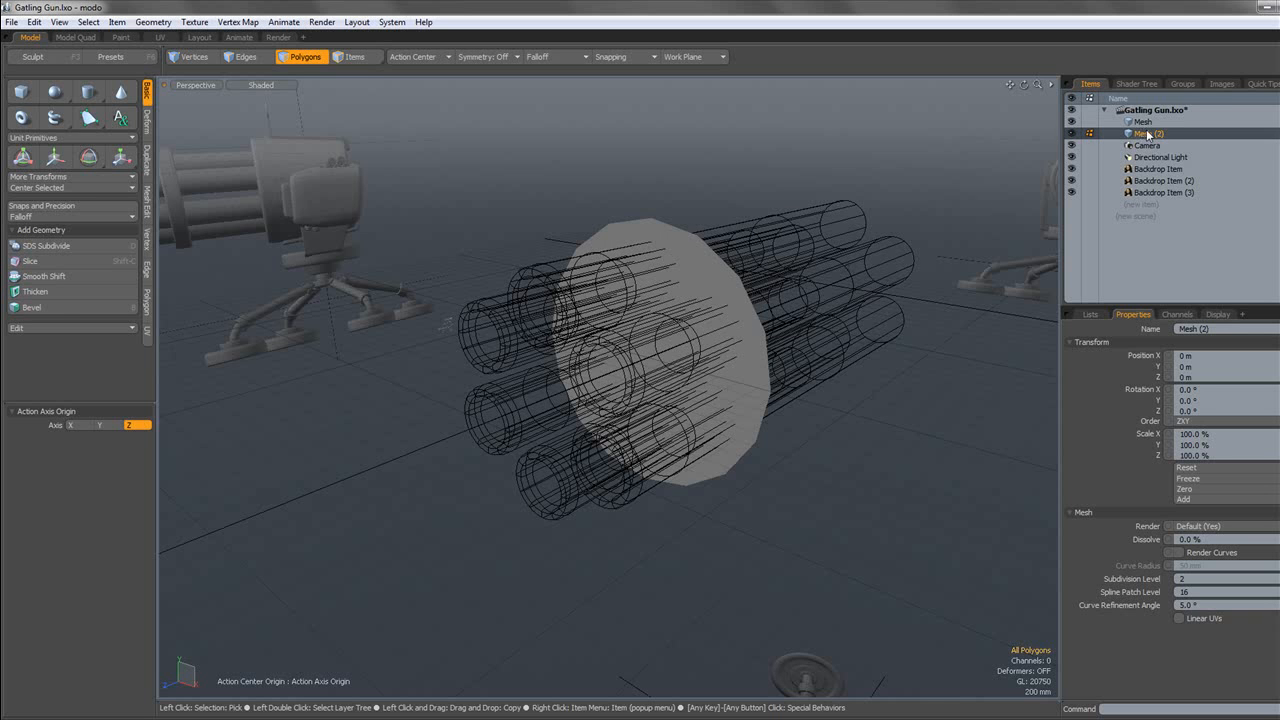
pyautogui.hotkey('ctrl', 's')
pyautogui.click(828, 344)
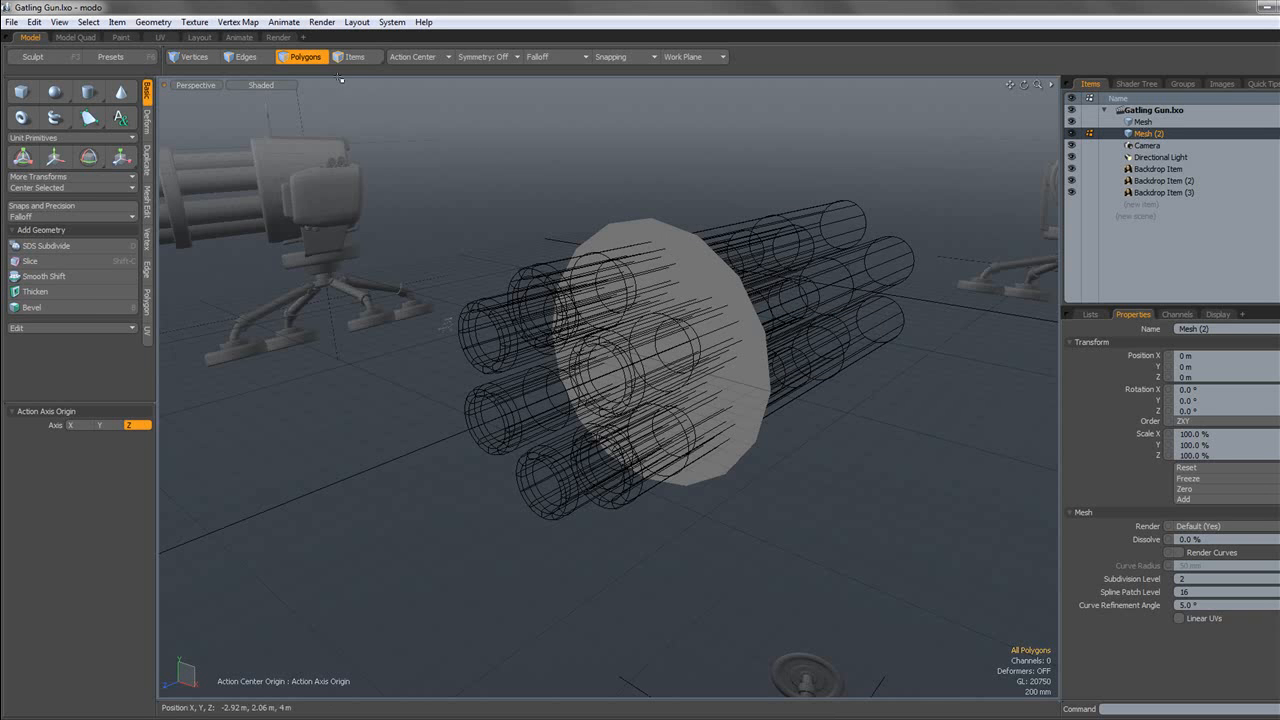
pyautogui.click(153, 22)
pyautogui.moveTo(240, 371)
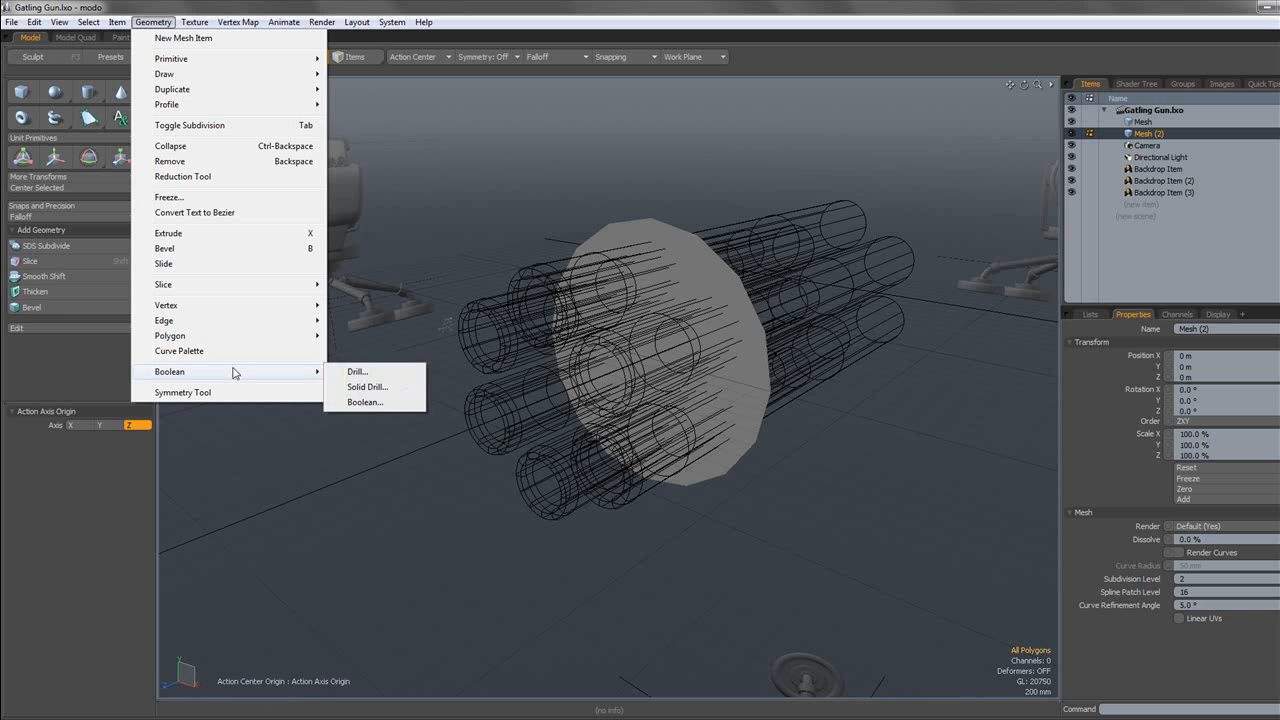
pyautogui.click(366, 387)
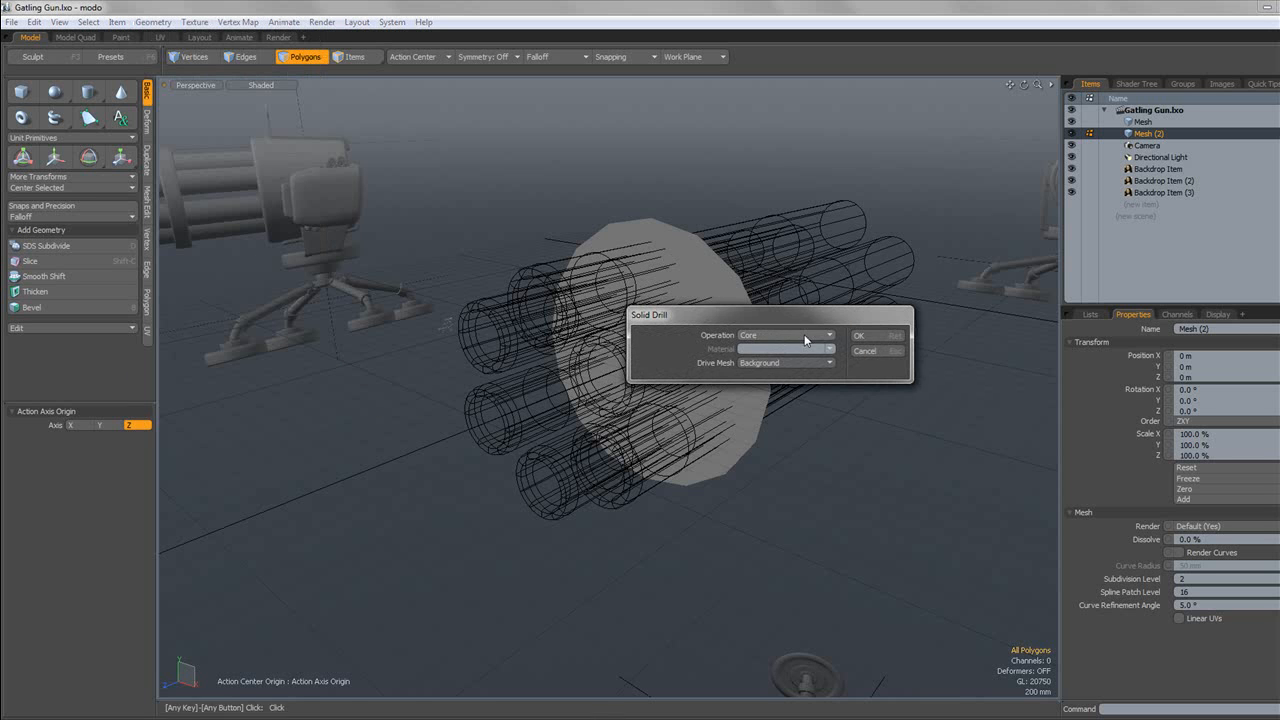
pyautogui.moveTo(766, 316); pyautogui.dragTo(916, 282)
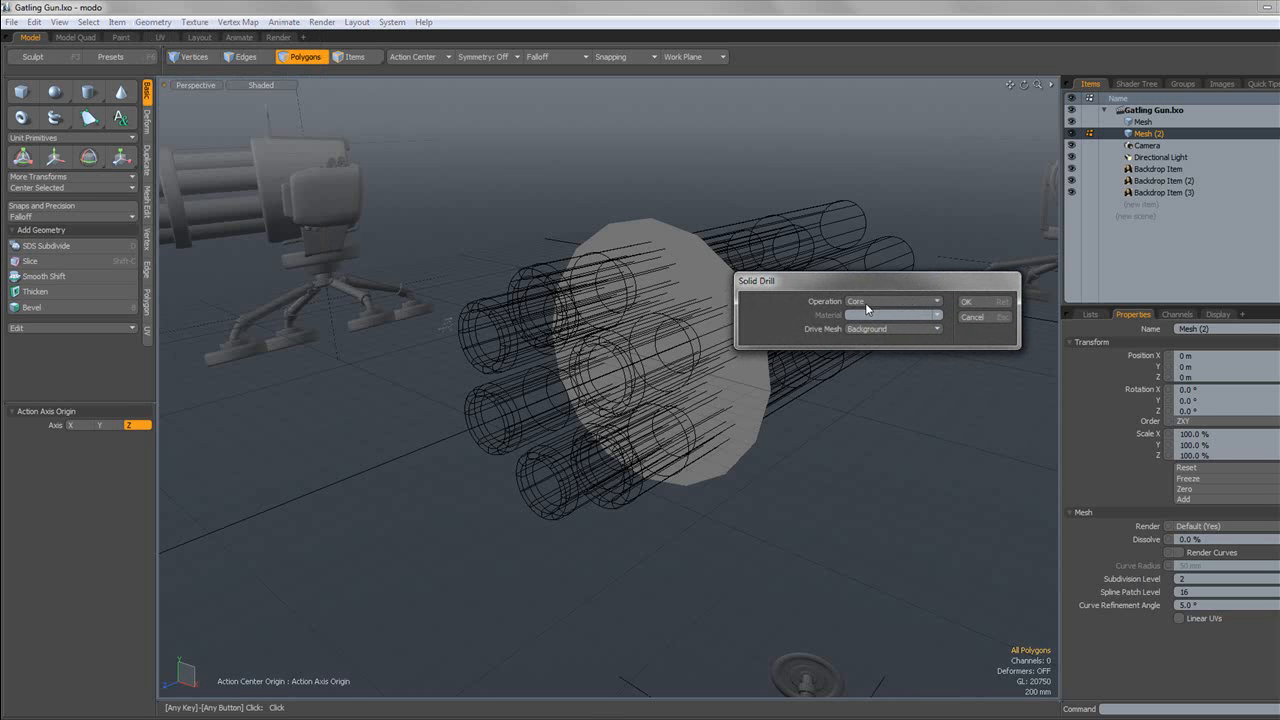
pyautogui.click(972, 317)
# Solid Drill the disc with the Stencil operation, using the Default material and the Background barrels as the drive mesh.
pyautogui.click(153, 22)
pyautogui.moveTo(250, 371)
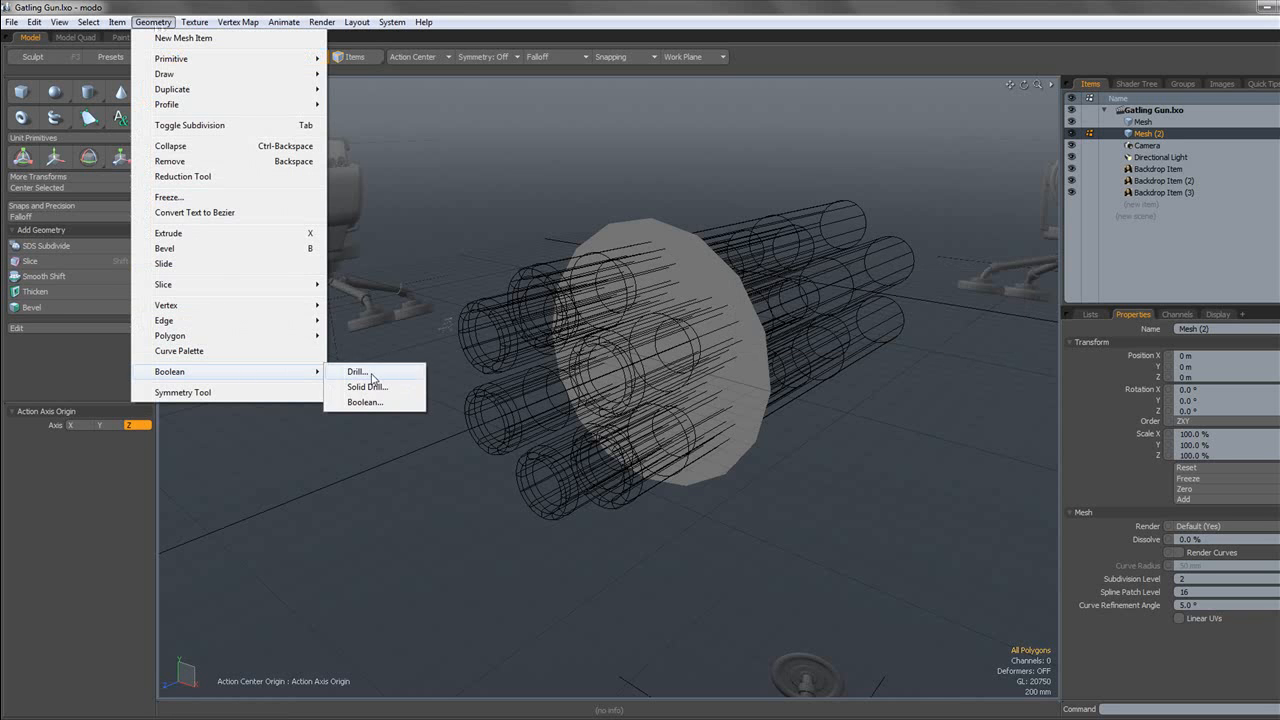
pyautogui.click(369, 384)
pyautogui.click(870, 301)
pyautogui.click(868, 318)
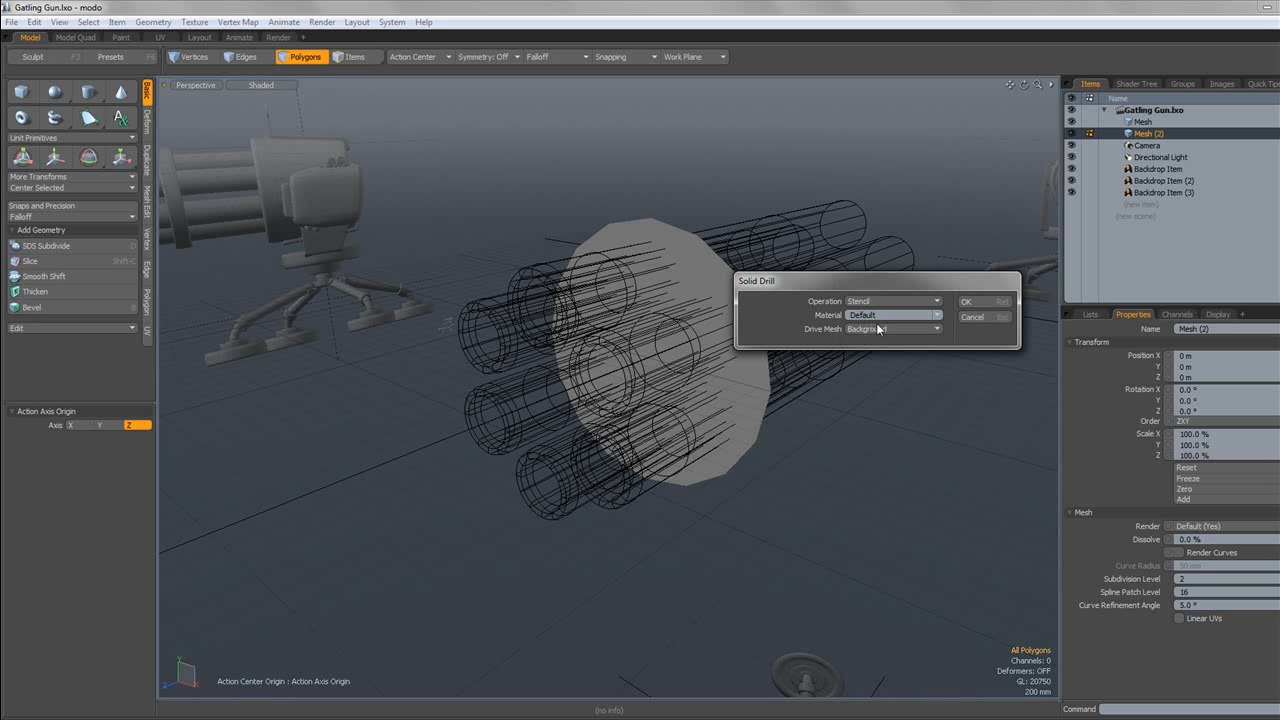
pyautogui.click(967, 303)
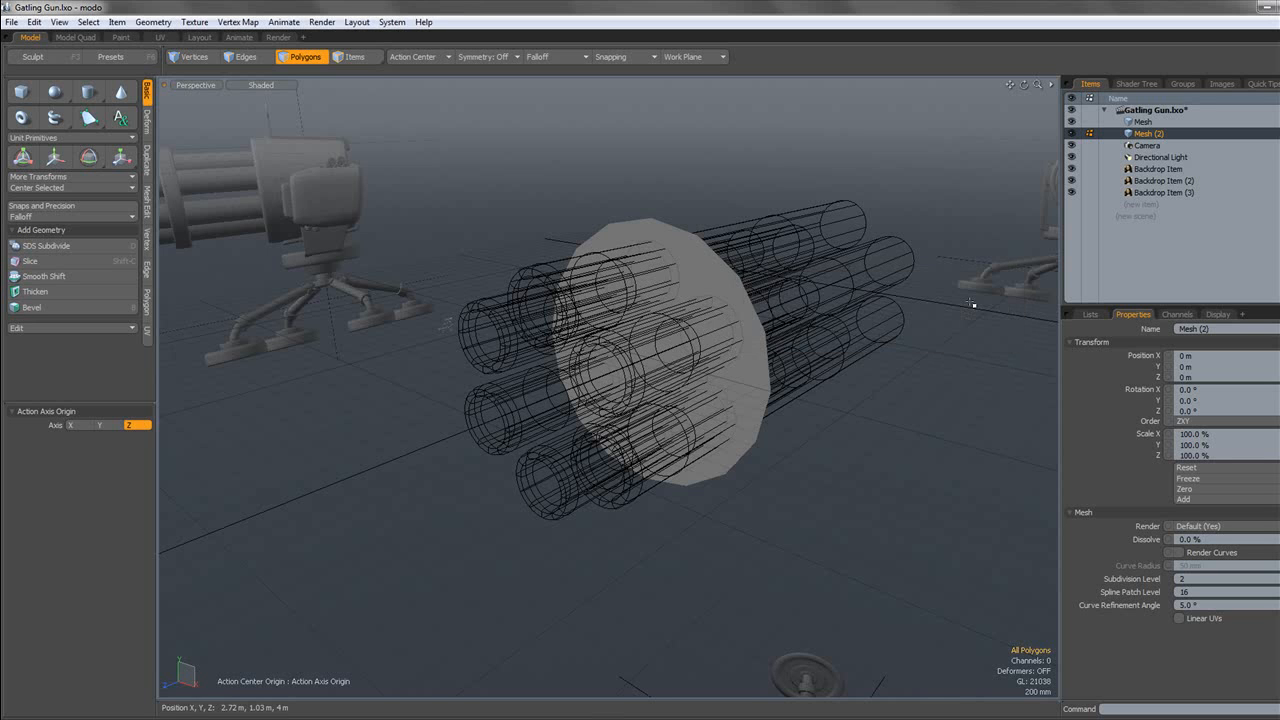
# Examine the drilled disc from the front and at an angle to check the stencilled barrel circles.
pyautogui.keyDown('alt'); pyautogui.moveTo(816, 306); pyautogui.dragTo(742, 277); pyautogui.keyUp('alt')
pyautogui.scroll(5, 708, 306)
pyautogui.scroll(-5, 708, 306)
pyautogui.scroll(3, 675, 303)
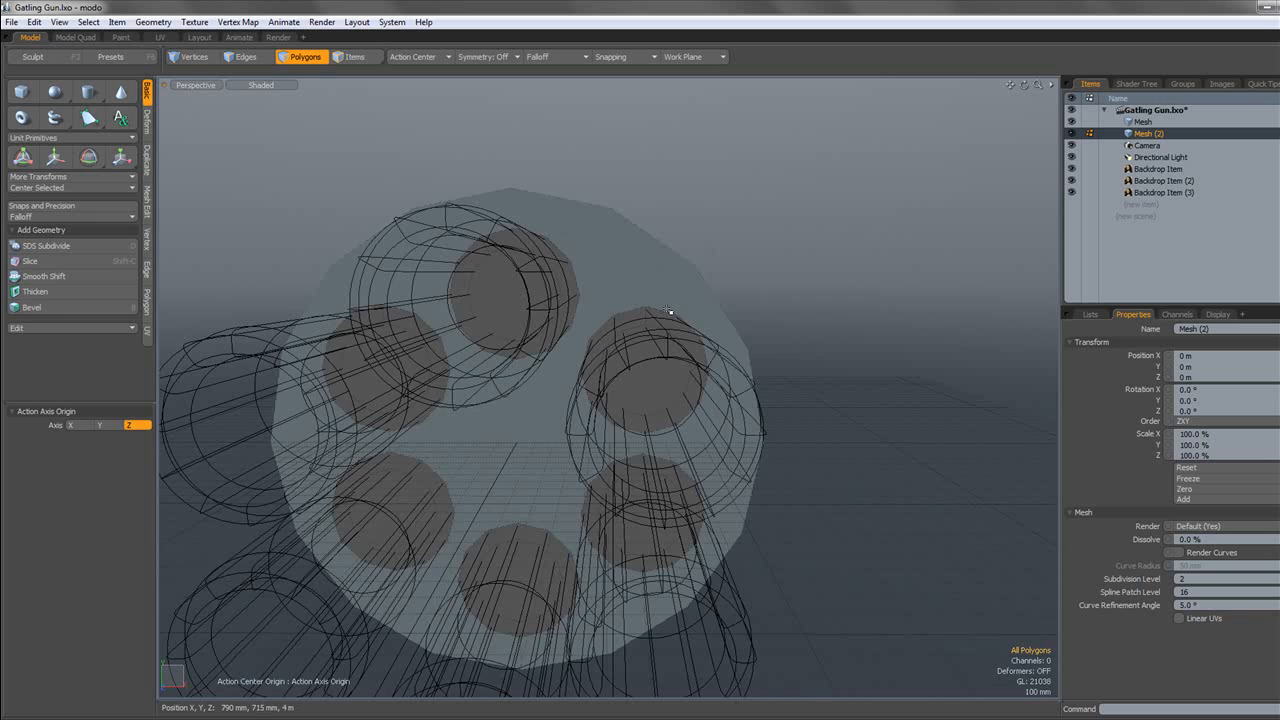
pyautogui.scroll(-3, 667, 285)
pyautogui.moveTo(669, 284)
pyautogui.keyDown('alt'); pyautogui.mouseDown()
pyautogui.moveTo(640, 292)
pyautogui.moveTo(655, 312)
pyautogui.moveTo(705, 325)
pyautogui.moveTo(661, 300)
pyautogui.moveTo(679, 307)
pyautogui.mouseUp(); pyautogui.keyUp('alt')
pyautogui.scroll(4, 667, 316)
pyautogui.scroll(-4, 667, 316)
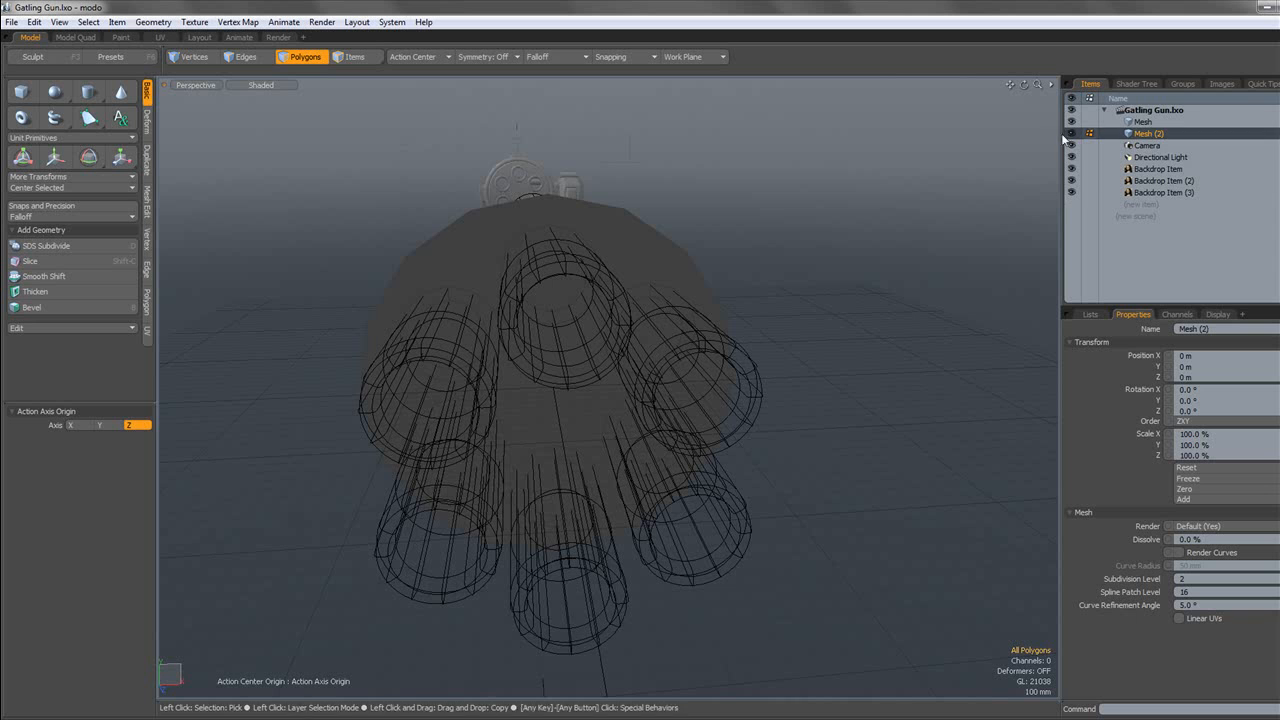
# Make the barrels' mesh item active and delete five of the six barrels, keeping only the uppermost one.
pyautogui.click(1148, 122)
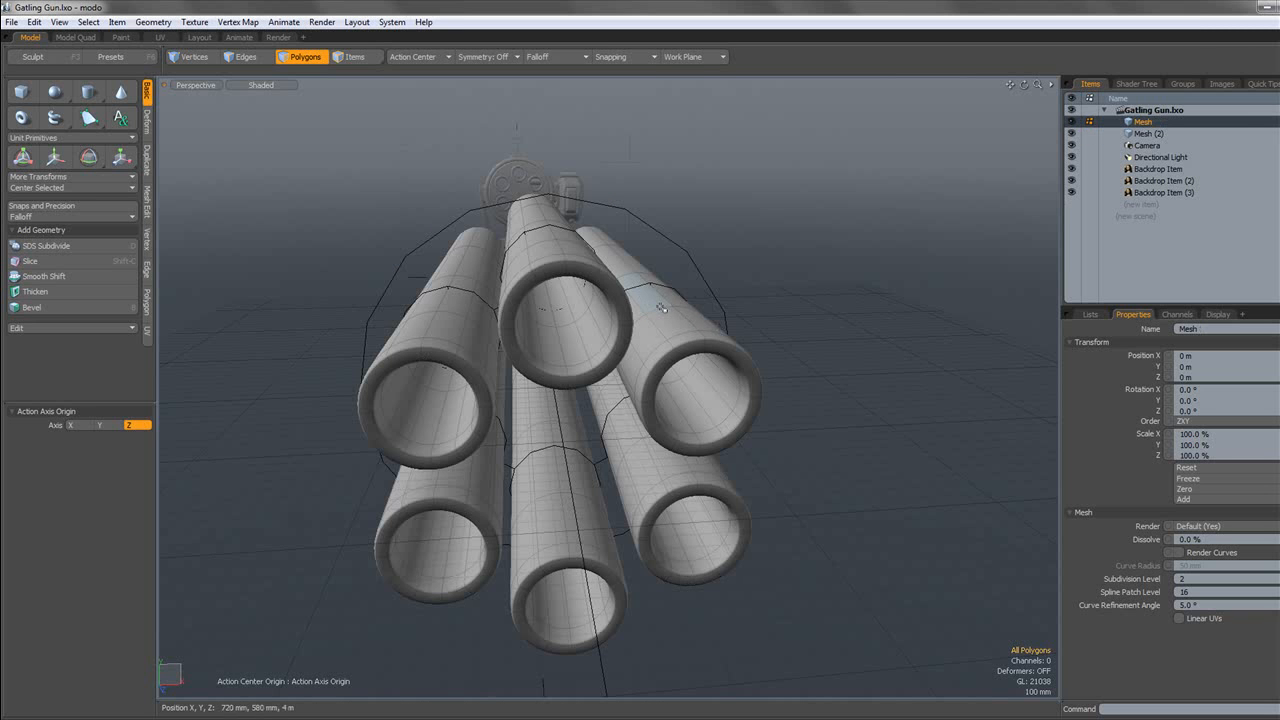
pyautogui.keyDown('alt'); pyautogui.moveTo(665, 307); pyautogui.dragTo(720, 480); pyautogui.keyUp('alt')
pyautogui.keyDown('alt'); pyautogui.moveTo(674, 437); pyautogui.dragTo(654, 411); pyautogui.keyUp('alt')
pyautogui.scroll(3, 648, 402)
pyautogui.scroll(-6, 648, 402)
pyautogui.scroll(3, 606, 404)
pyautogui.scroll(-3, 608, 403)
pyautogui.scroll(2, 654, 411)
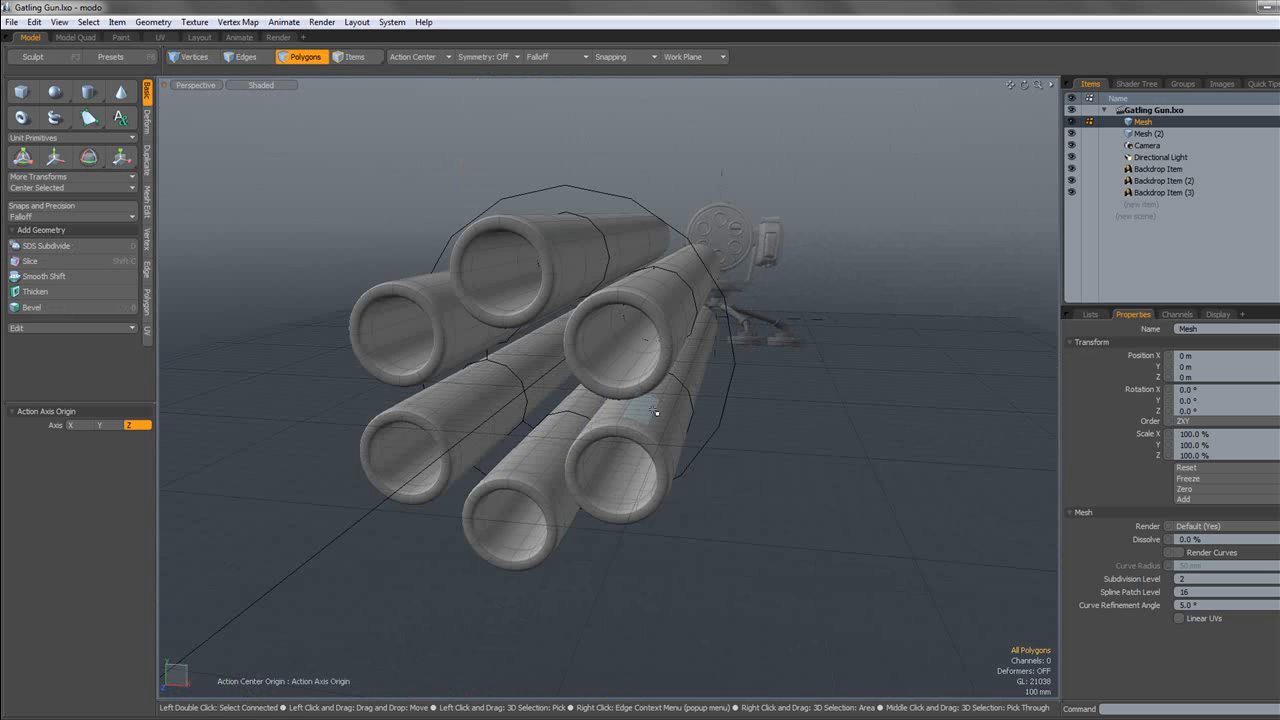
pyautogui.doubleClick(655, 416)
pyautogui.keyDown('shift'); pyautogui.doubleClick(655, 353); pyautogui.keyUp('shift')
pyautogui.keyDown('shift'); pyautogui.doubleClick(543, 468); pyautogui.keyUp('shift')
pyautogui.keyDown('shift'); pyautogui.doubleClick(470, 430); pyautogui.keyUp('shift')
pyautogui.keyDown('shift'); pyautogui.doubleClick(447, 350); pyautogui.keyUp('shift')
pyautogui.press('Delete')
pyautogui.keyDown('alt'); pyautogui.moveTo(545, 342); pyautogui.dragTo(586, 335); pyautogui.keyUp('alt')
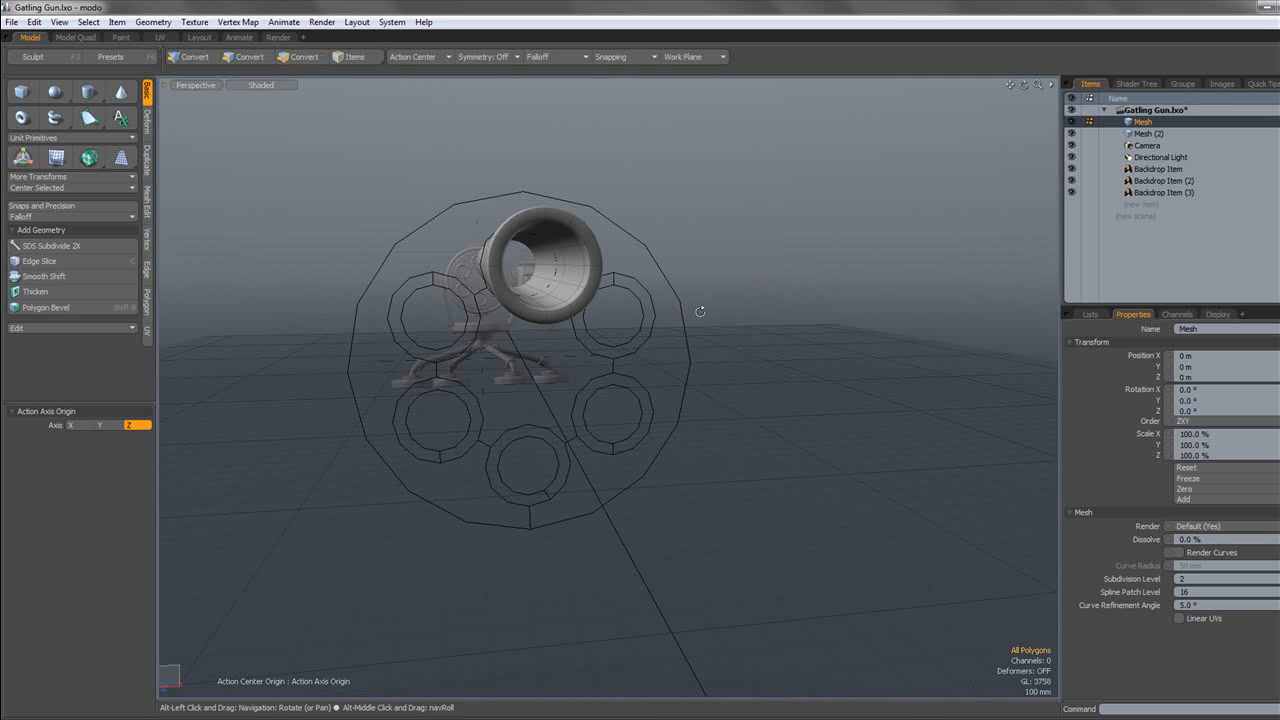
# Hide the barrel mesh and make the drilled disc's mesh item active.
pyautogui.click(1071, 122)
pyautogui.click(1157, 134)
pyautogui.keyDown('alt'); pyautogui.moveTo(565, 328); pyautogui.dragTo(686, 337); pyautogui.keyUp('alt')
# Select the disc's six inner circle polygons, expand the selection to their surrounding rings, delete them, and save the scene.
pyautogui.click(689, 328)
pyautogui.keyDown('shift'); pyautogui.click(603, 272); pyautogui.keyUp('shift')
pyautogui.keyDown('shift'); pyautogui.click(511, 320); pyautogui.keyUp('shift')
pyautogui.keyDown('shift'); pyautogui.click(540, 412); pyautogui.keyUp('shift')
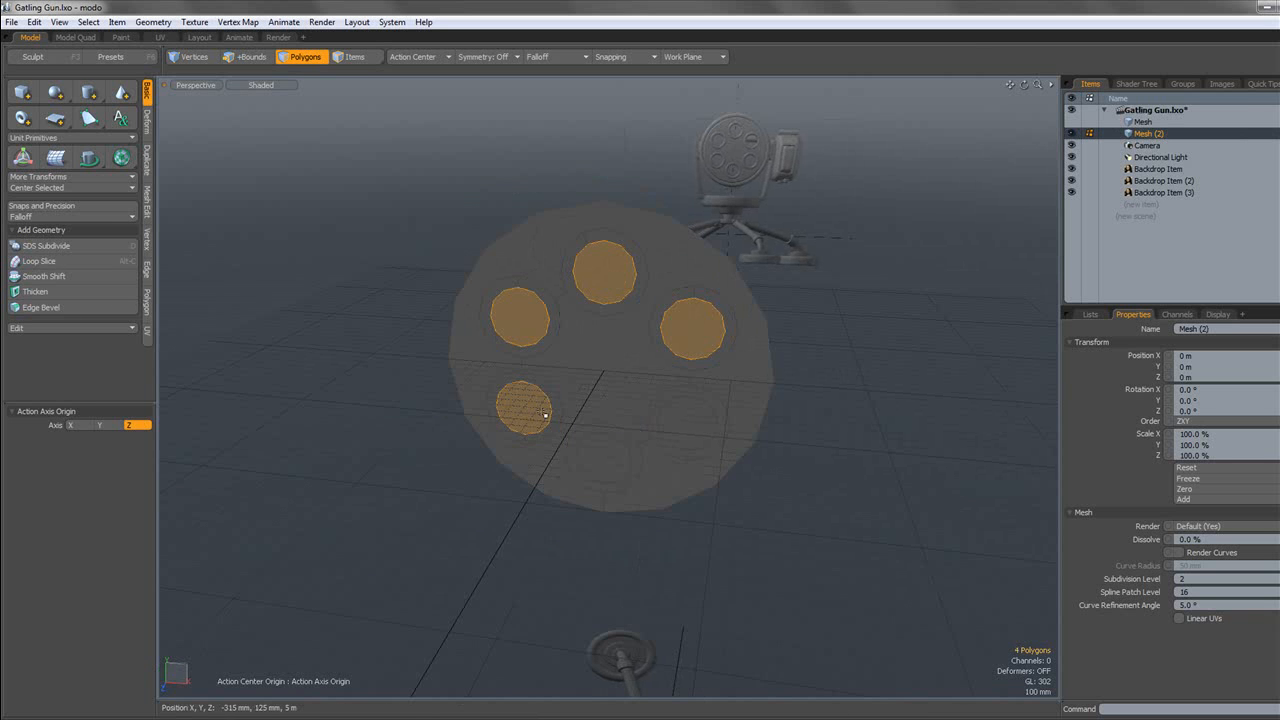
pyautogui.keyDown('shift'); pyautogui.click(604, 457); pyautogui.keyUp('shift')
pyautogui.keyDown('shift'); pyautogui.click(690, 414); pyautogui.keyUp('shift')
pyautogui.hotkey('shift', 'Up')
pyautogui.press('Delete')
pyautogui.keyDown('alt'); pyautogui.moveTo(686, 380); pyautogui.dragTo(621, 301); pyautogui.keyUp('alt')
pyautogui.hotkey('ctrl', 's')
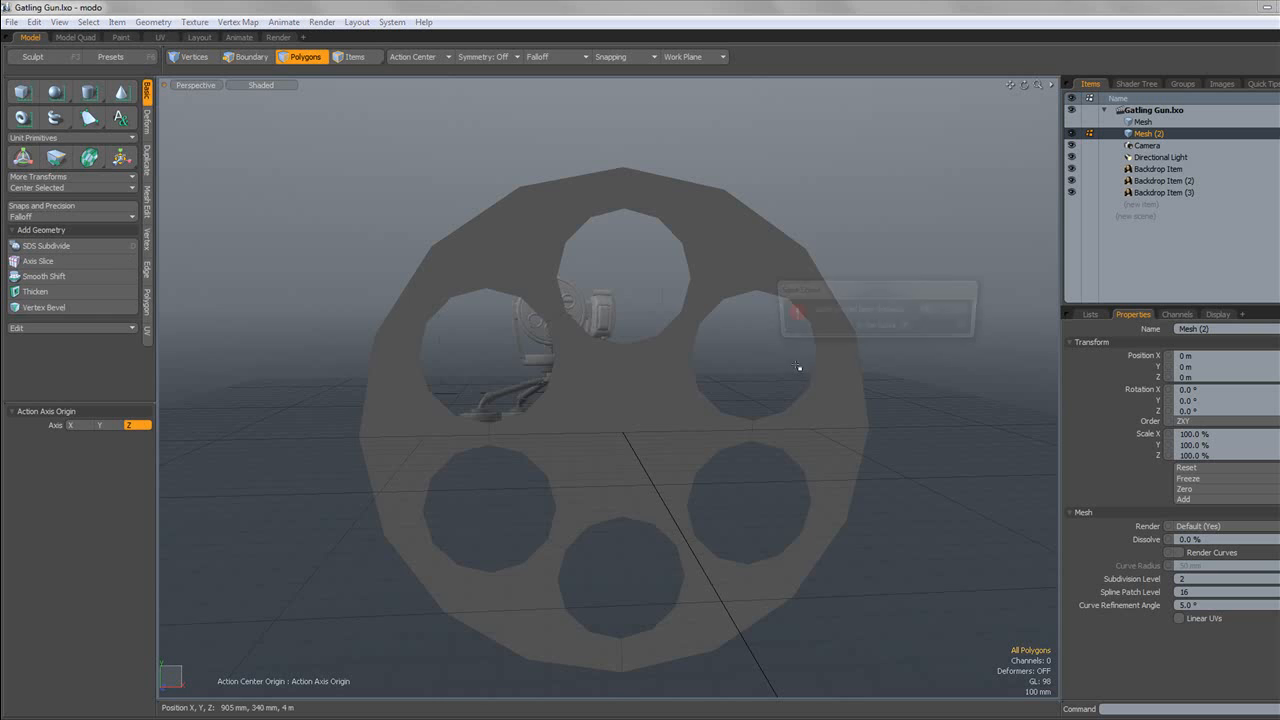
pyautogui.click(943, 310)
# Show the plate in the Front view against the reference image and switch to Vertices selection mode.
pyautogui.click(200, 86)
pyautogui.click(204, 49)
pyautogui.press('KP_5')
pyautogui.keyDown('alt'); pyautogui.keyDown('shift'); pyautogui.moveTo(285, 98); pyautogui.dragTo(291, 64); pyautogui.keyUp('shift'); pyautogui.keyUp('alt')
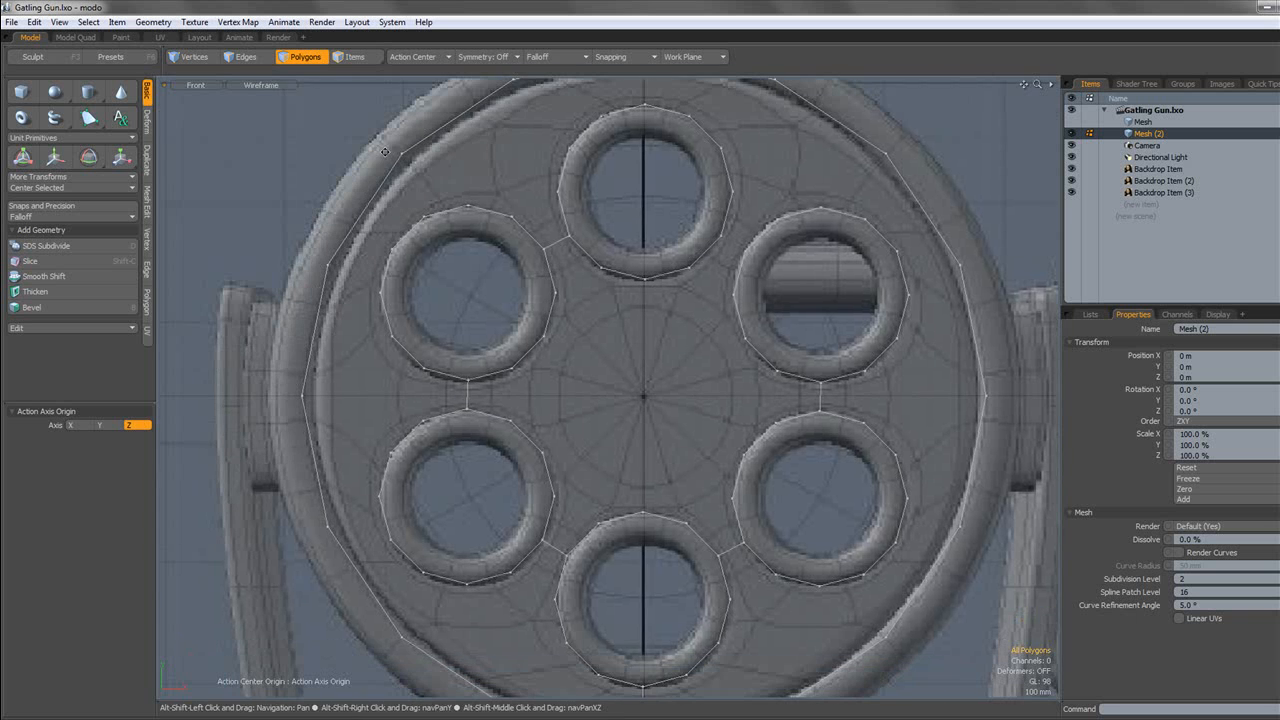
pyautogui.click(194, 57)
pyautogui.scroll(-4, 570, 265)
pyautogui.scroll(8, 570, 265)
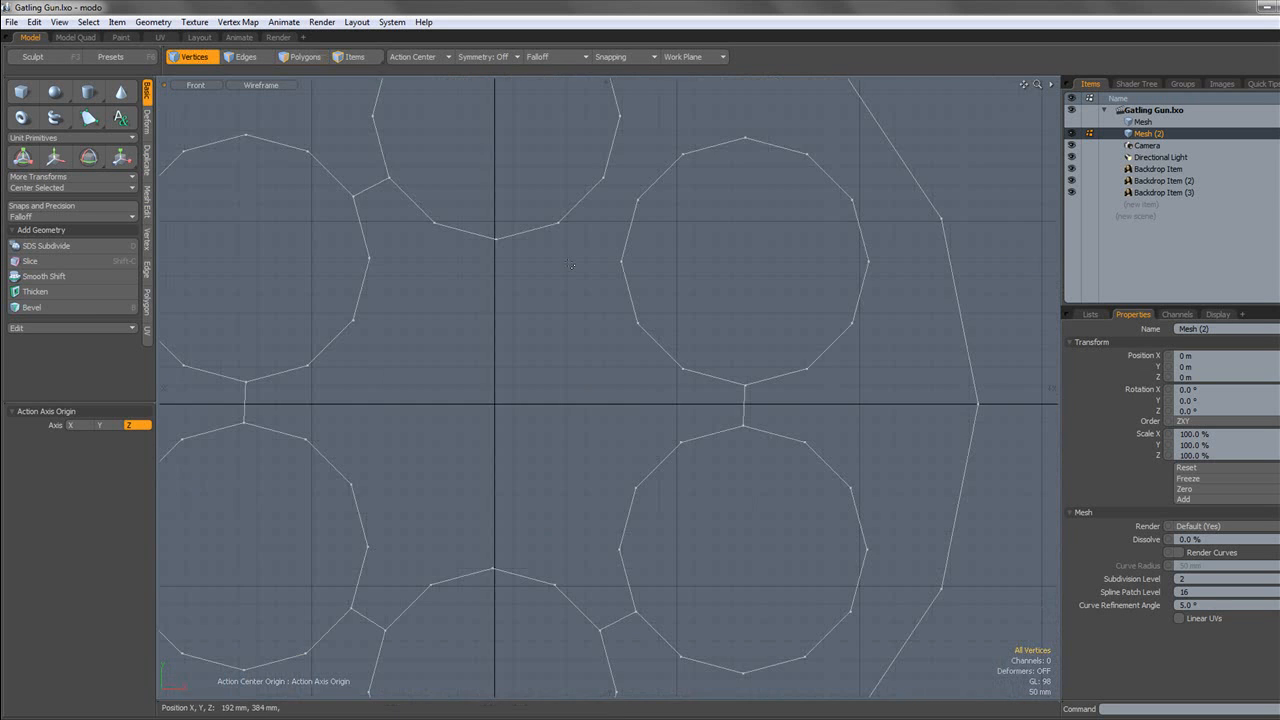
pyautogui.scroll(-3, 575, 261)
pyautogui.keyDown('alt'); pyautogui.keyDown('shift'); pyautogui.moveTo(585, 254); pyautogui.dragTo(603, 278); pyautogui.keyUp('shift'); pyautogui.keyUp('alt')
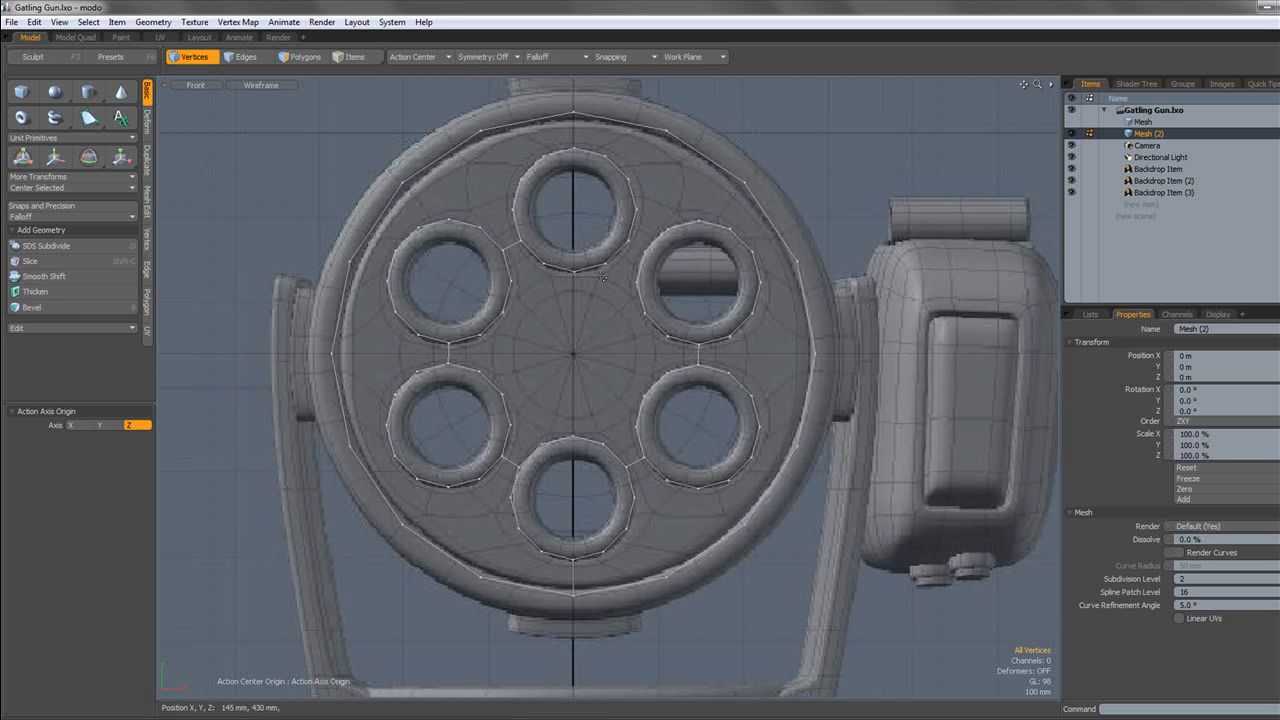
# Try the plate as a subdivision surface with Shaded display, and undo the change.
pyautogui.press('Tab')
pyautogui.click(261, 85)
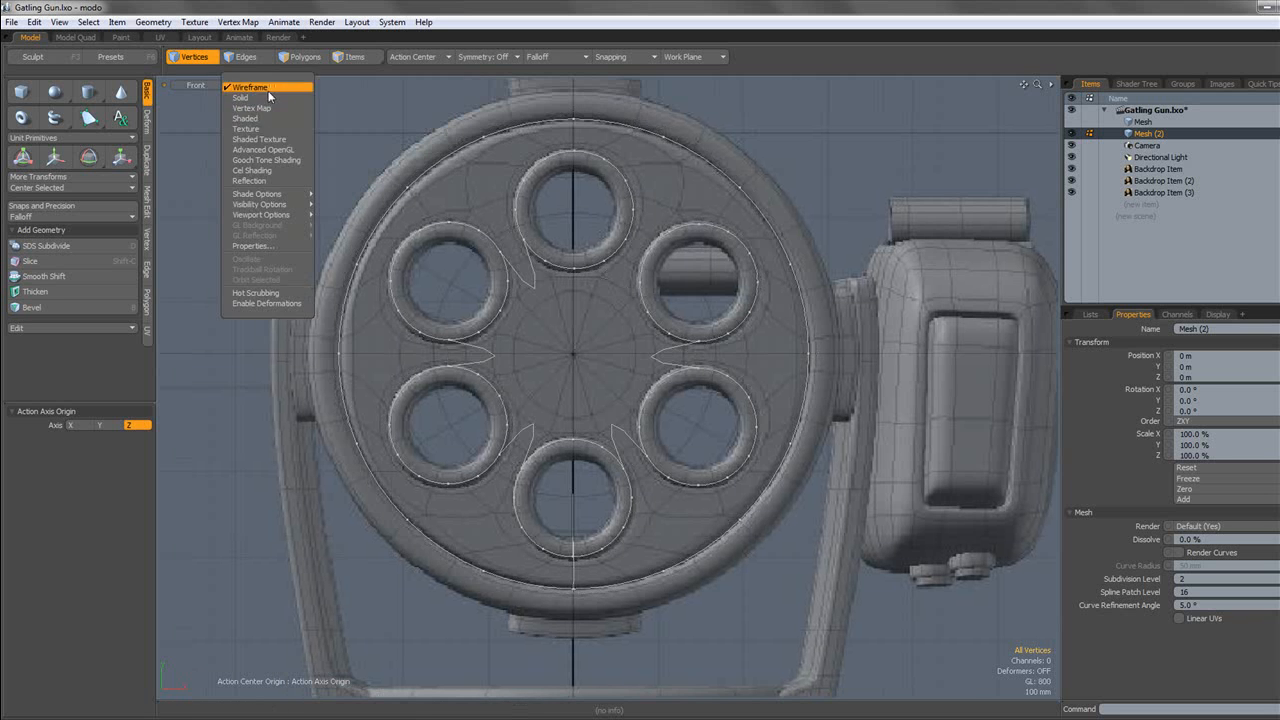
pyautogui.click(267, 120)
pyautogui.hotkey('ctrl', 'z')
pyautogui.hotkey('ctrl', 'z')
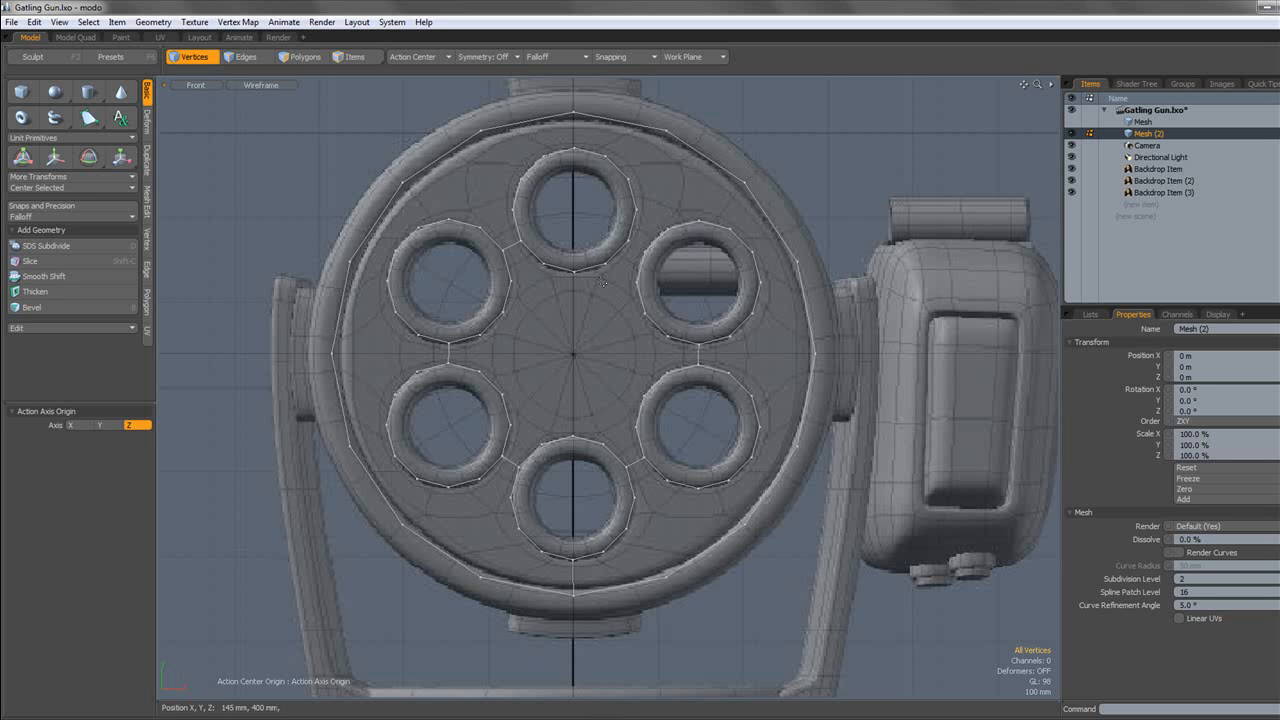
# Use Edge Slice to connect the two left holes with a vertical cut on each side of their existing connecting edge.
pyautogui.scroll(2, 652, 455)
pyautogui.scroll(-2, 653, 447)
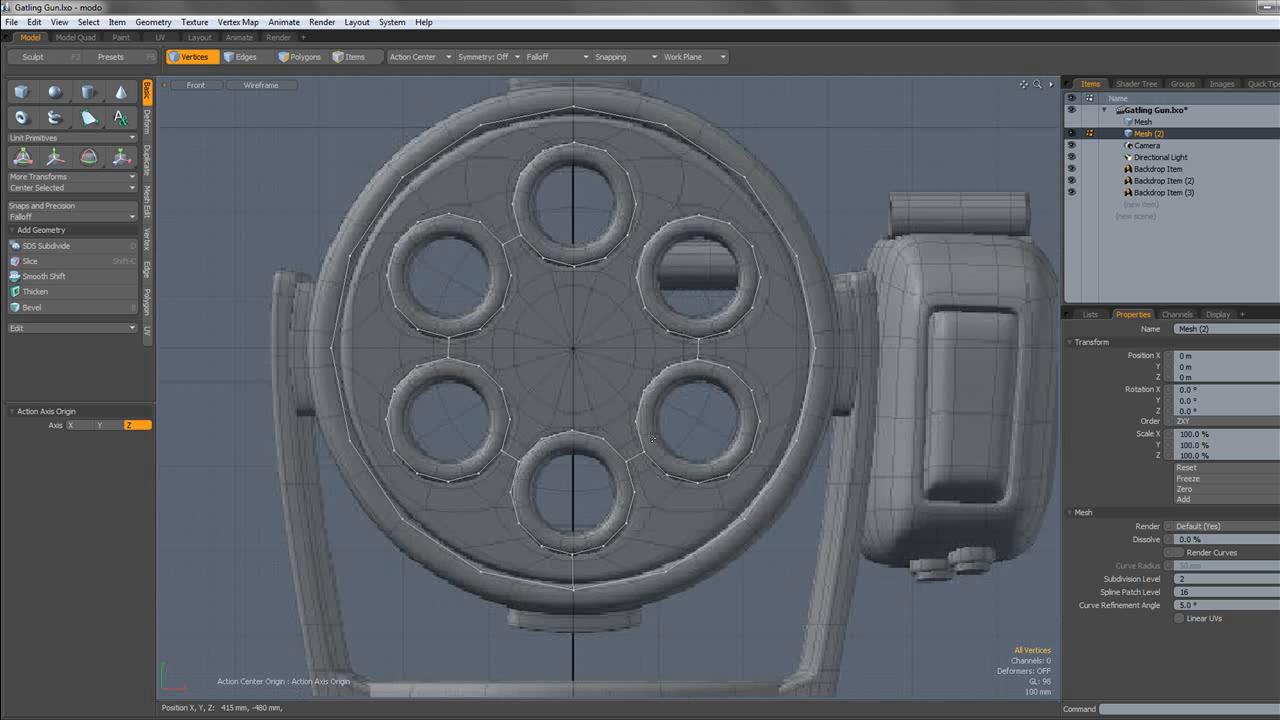
pyautogui.scroll(1, 647, 436)
pyautogui.press('c')
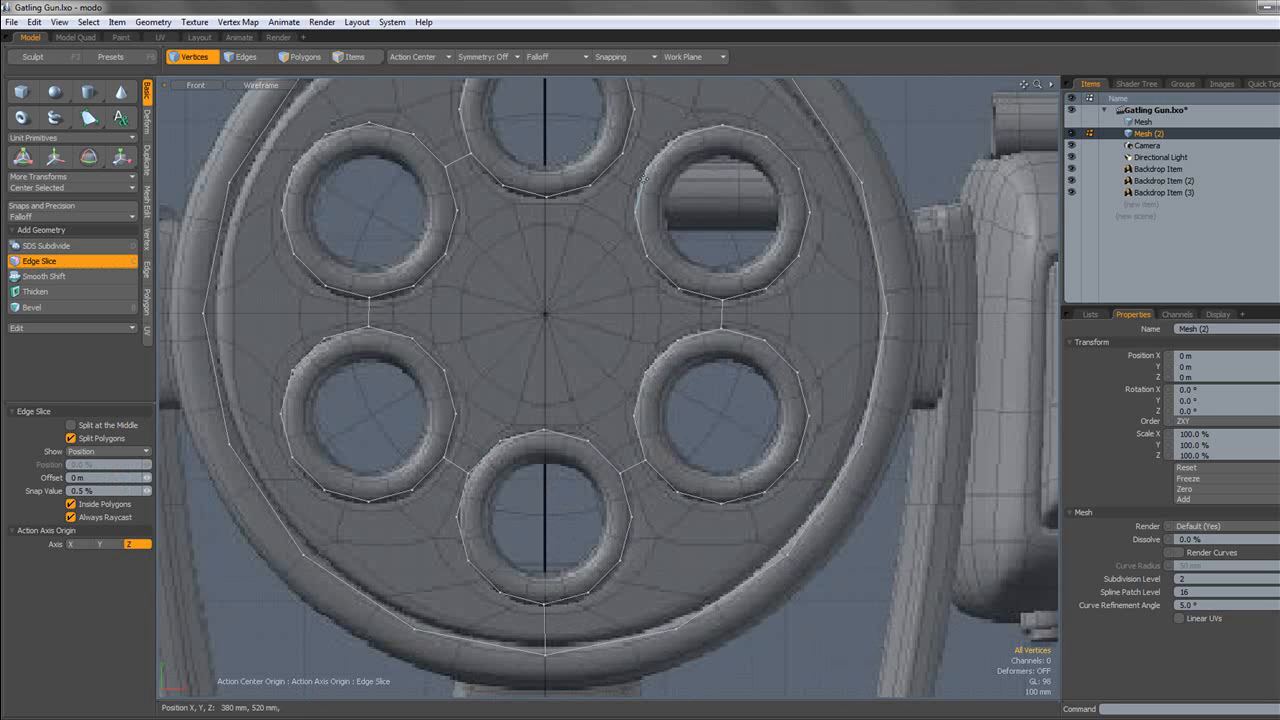
pyautogui.press('space')
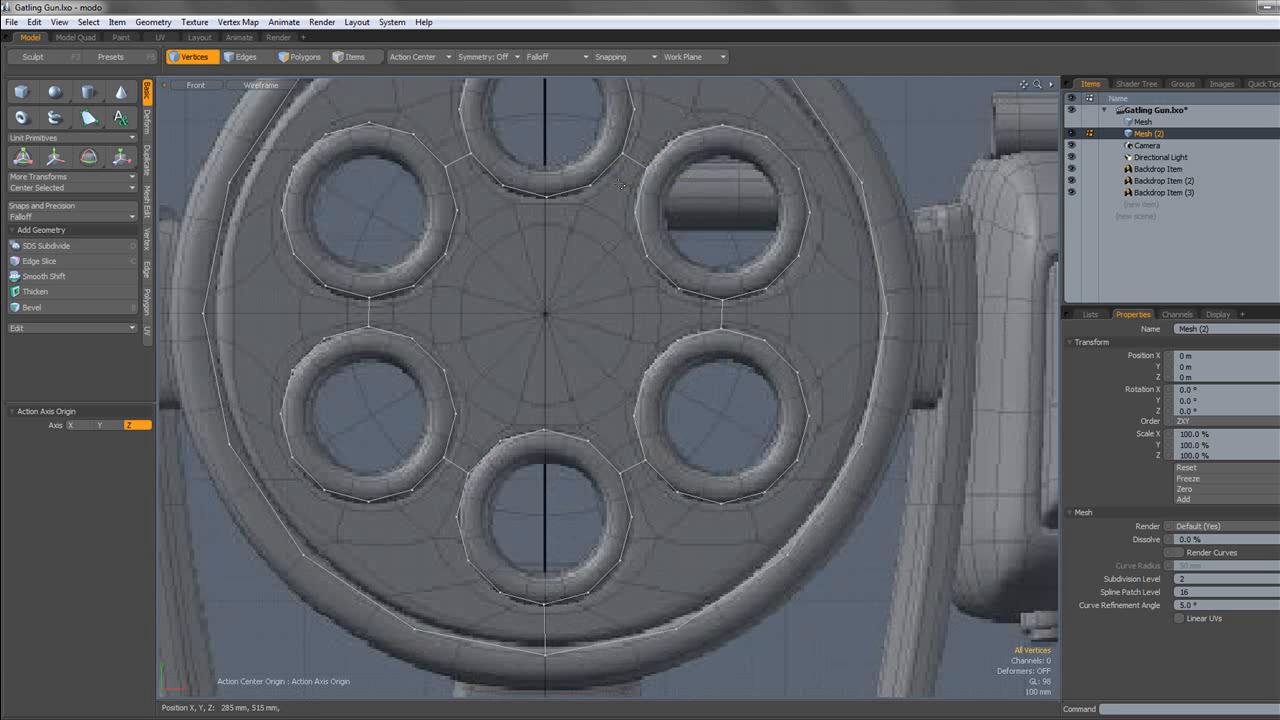
pyautogui.scroll(-3, 625, 190)
pyautogui.scroll(1, 633, 211)
pyautogui.scroll(2, 633, 211)
pyautogui.press('c')
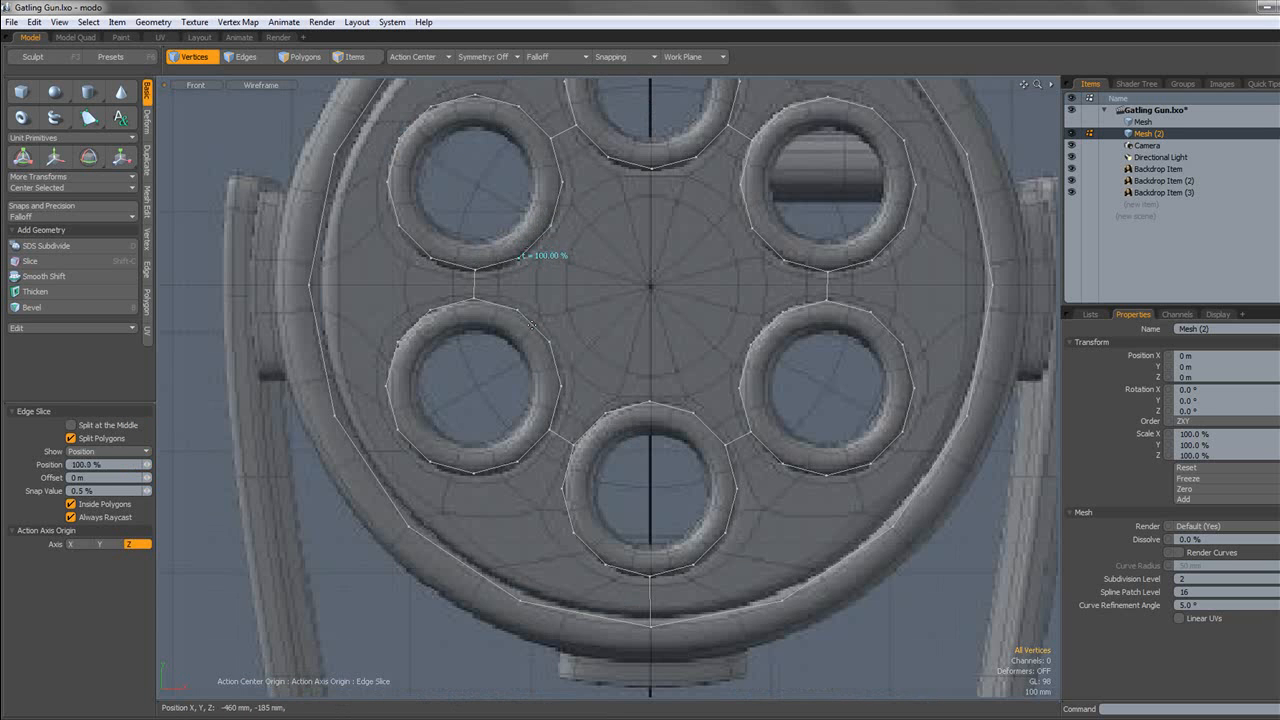
pyautogui.moveTo(531, 325); pyautogui.dragTo(490, 324)
pyautogui.press('space')
pyautogui.press('c')
pyautogui.press('space')
# Edge Slice between the two right holes, adding a vertical cut on each side of their connecting edge.
pyautogui.keyDown('alt'); pyautogui.keyDown('shift'); pyautogui.moveTo(694, 254); pyautogui.dragTo(657, 282); pyautogui.keyUp('shift'); pyautogui.keyUp('alt')
pyautogui.scroll(-1, 629, 263)
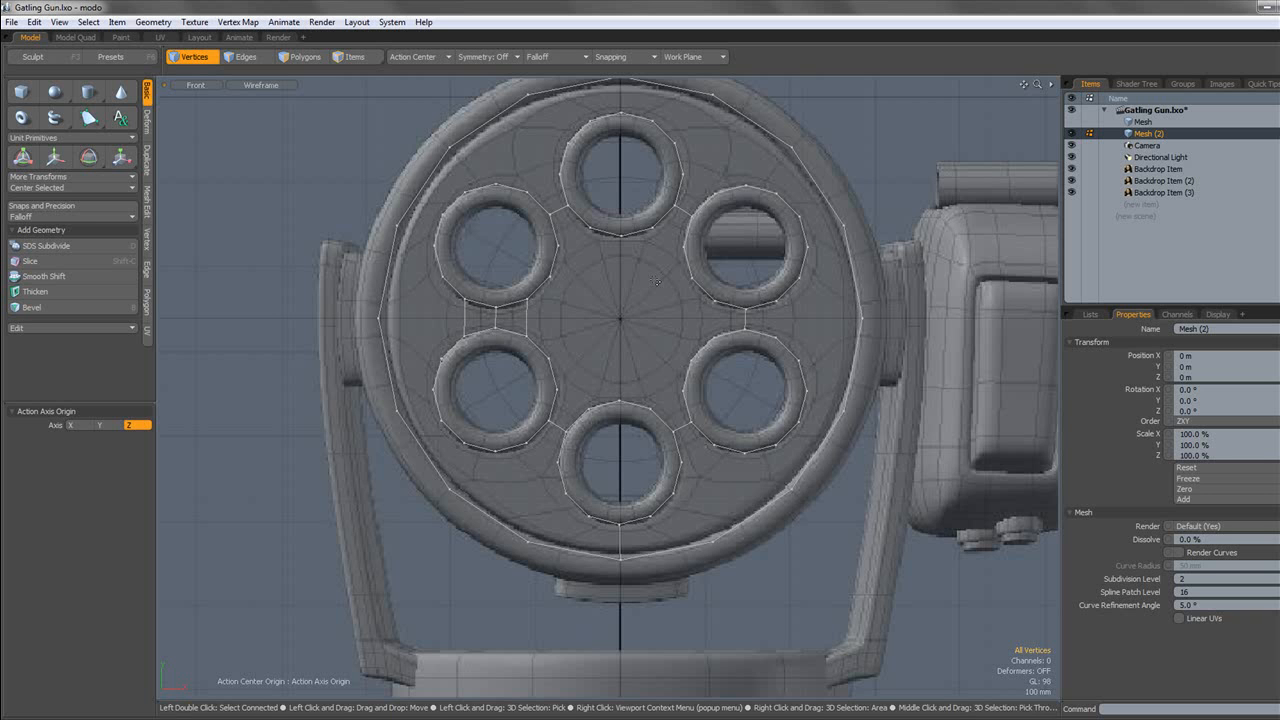
pyautogui.scroll(2, 724, 306)
pyautogui.press('c')
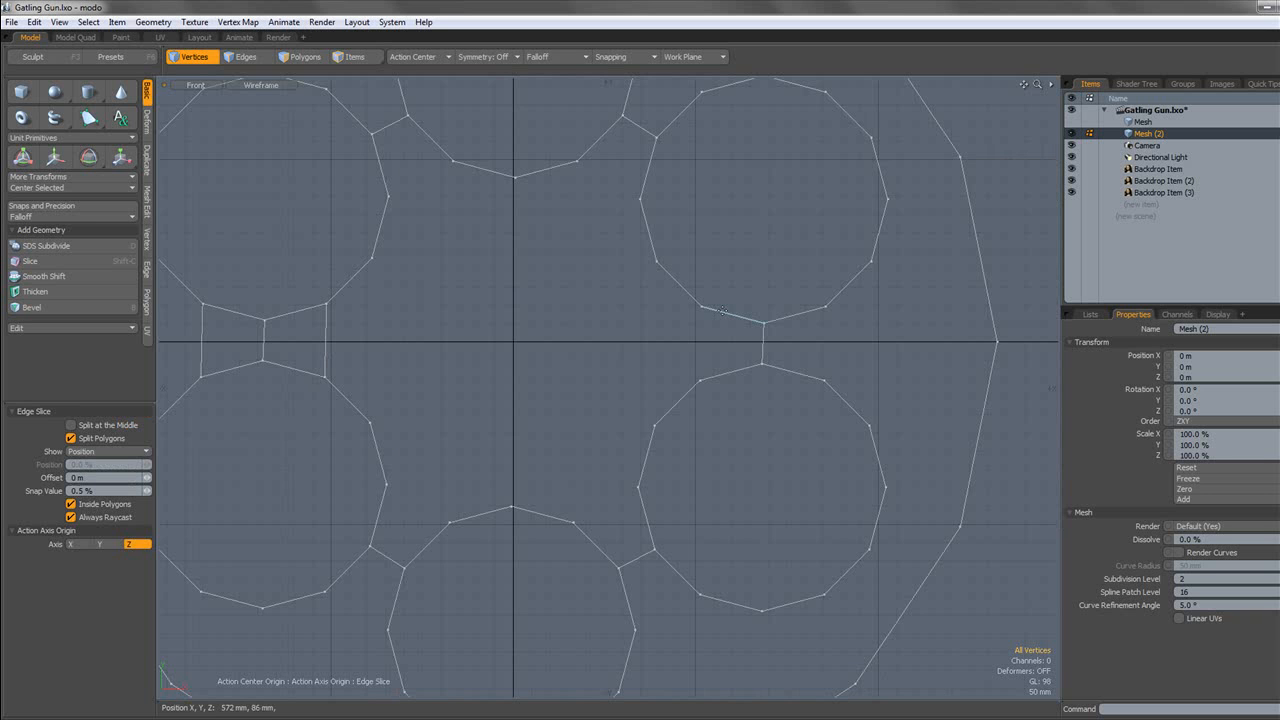
pyautogui.scroll(-1, 722, 310)
pyautogui.click(720, 355)
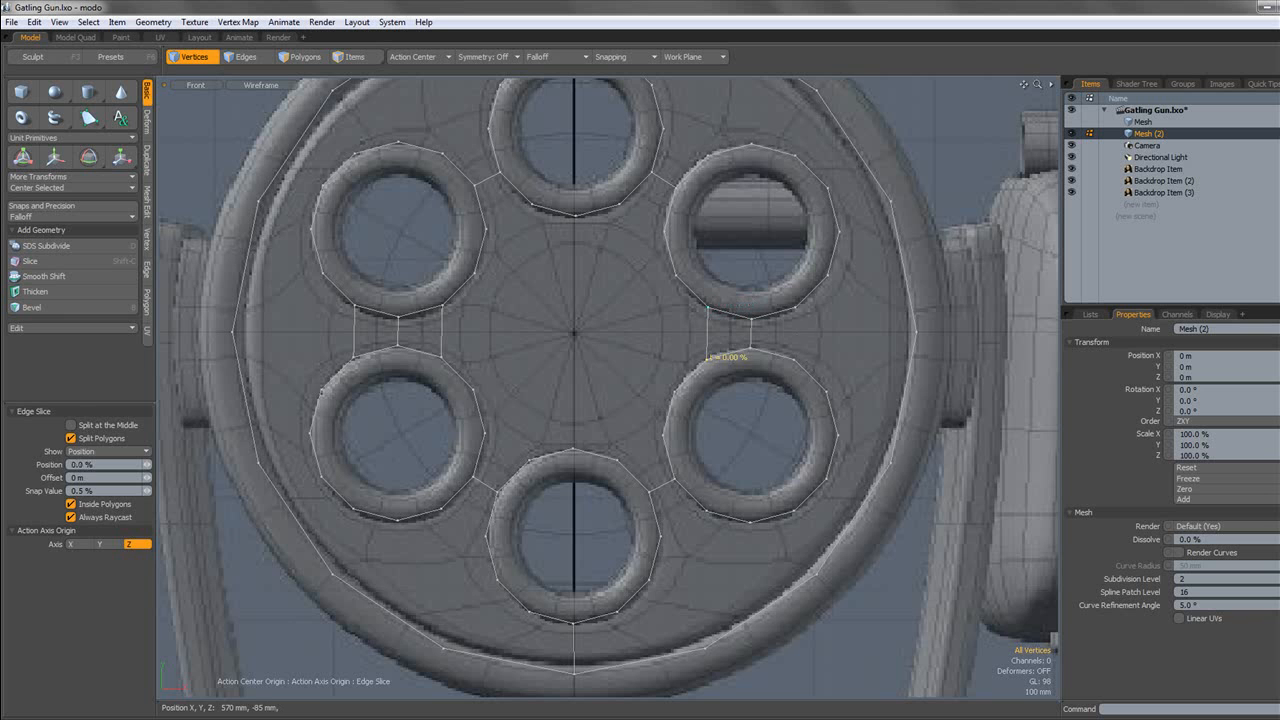
pyautogui.click(792, 357)
pyautogui.press('space')
# Hide the reference backdrop behind the plate in the Front view.
pyautogui.scroll(-3, 788, 350)
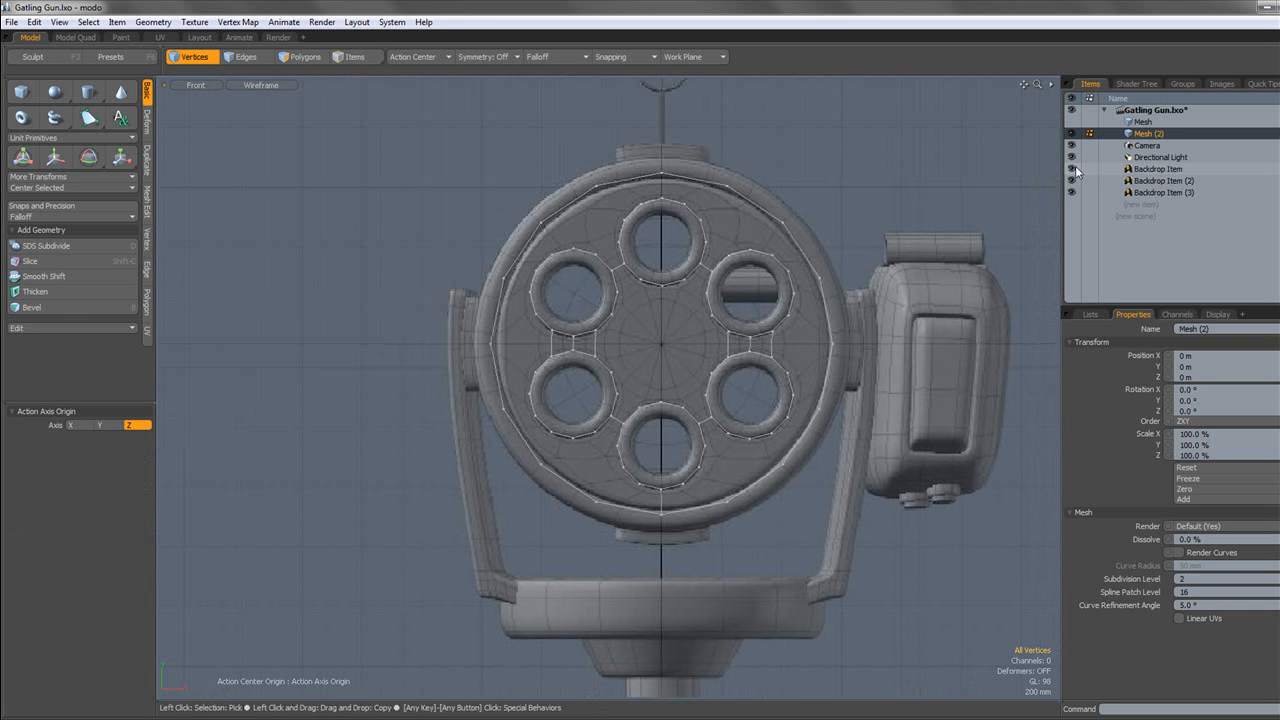
pyautogui.click(1074, 168)
pyautogui.click(1072, 192)
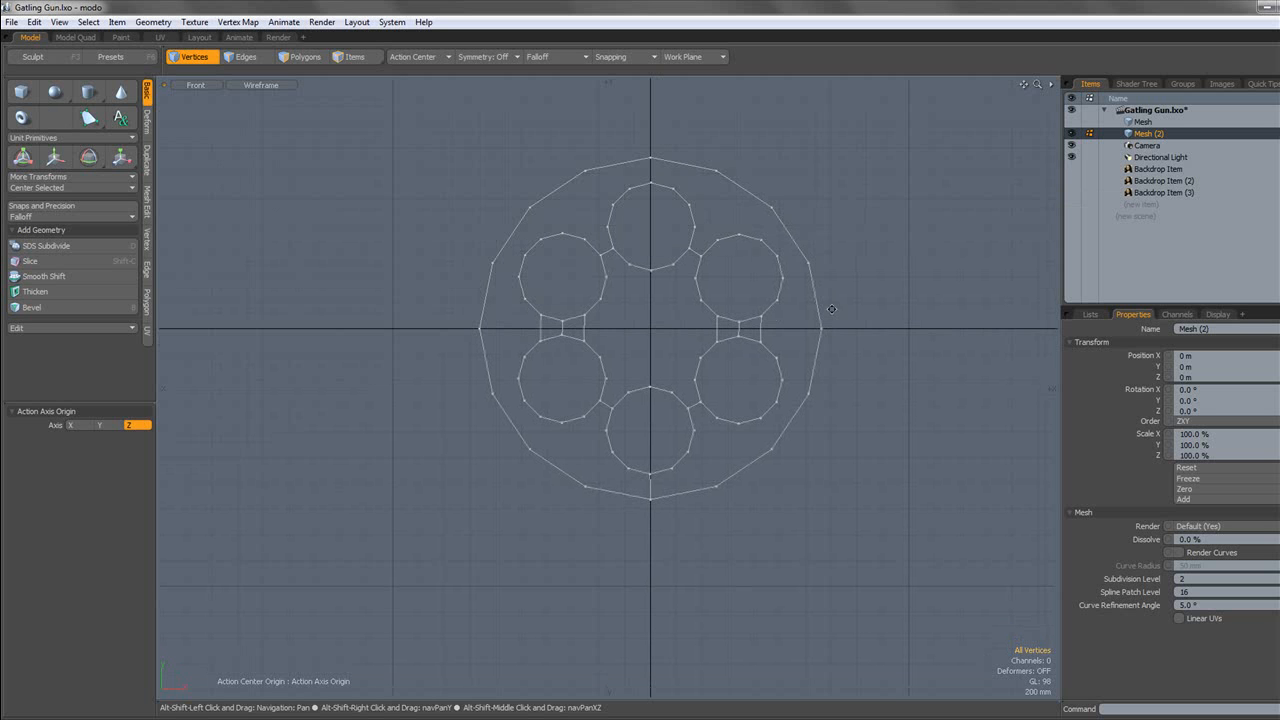
# Examine the wireframe around the plate's holes for the areas that still need connecting edges.
pyautogui.moveTo(723, 299)
pyautogui.keyDown('alt'); pyautogui.mouseDown()
pyautogui.moveTo(745, 285)
pyautogui.moveTo(707, 314)
pyautogui.mouseUp(); pyautogui.keyUp('alt')
pyautogui.scroll(2, 744, 285)
pyautogui.scroll(2, 601, 336)
pyautogui.scroll(-1, 604, 335)
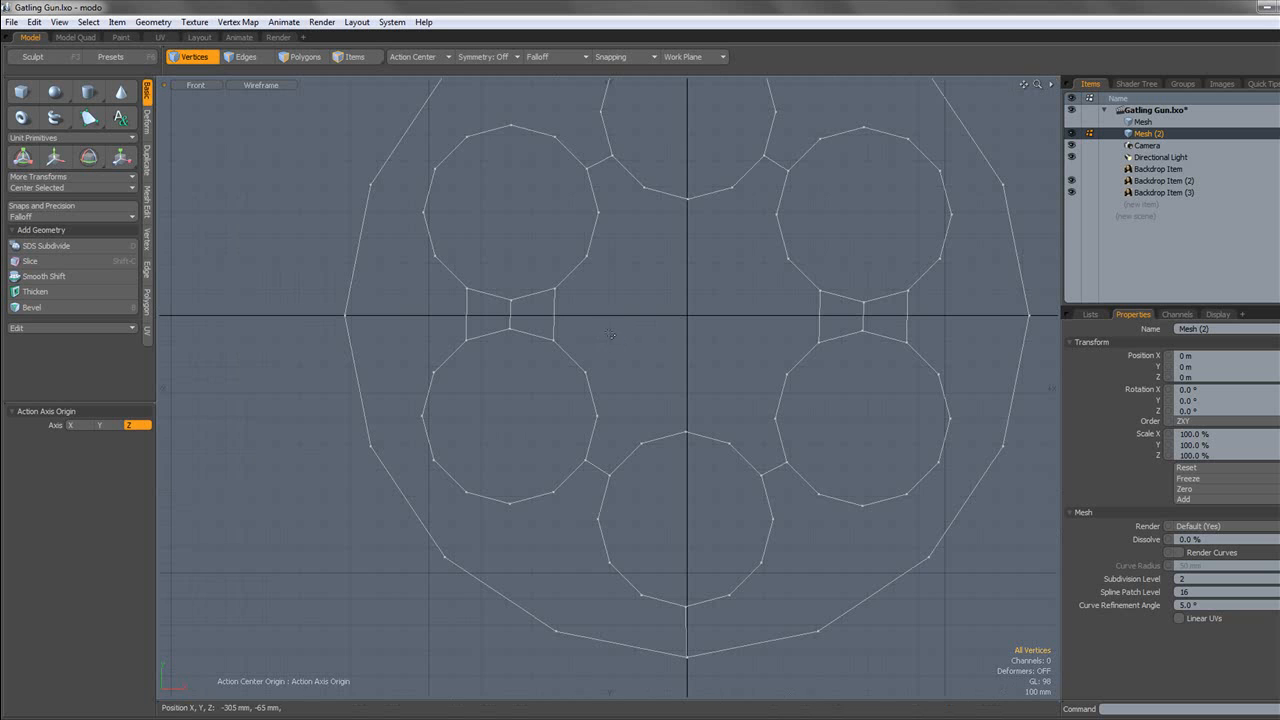
pyautogui.scroll(-3, 535, 373)
pyautogui.scroll(5, 550, 355)
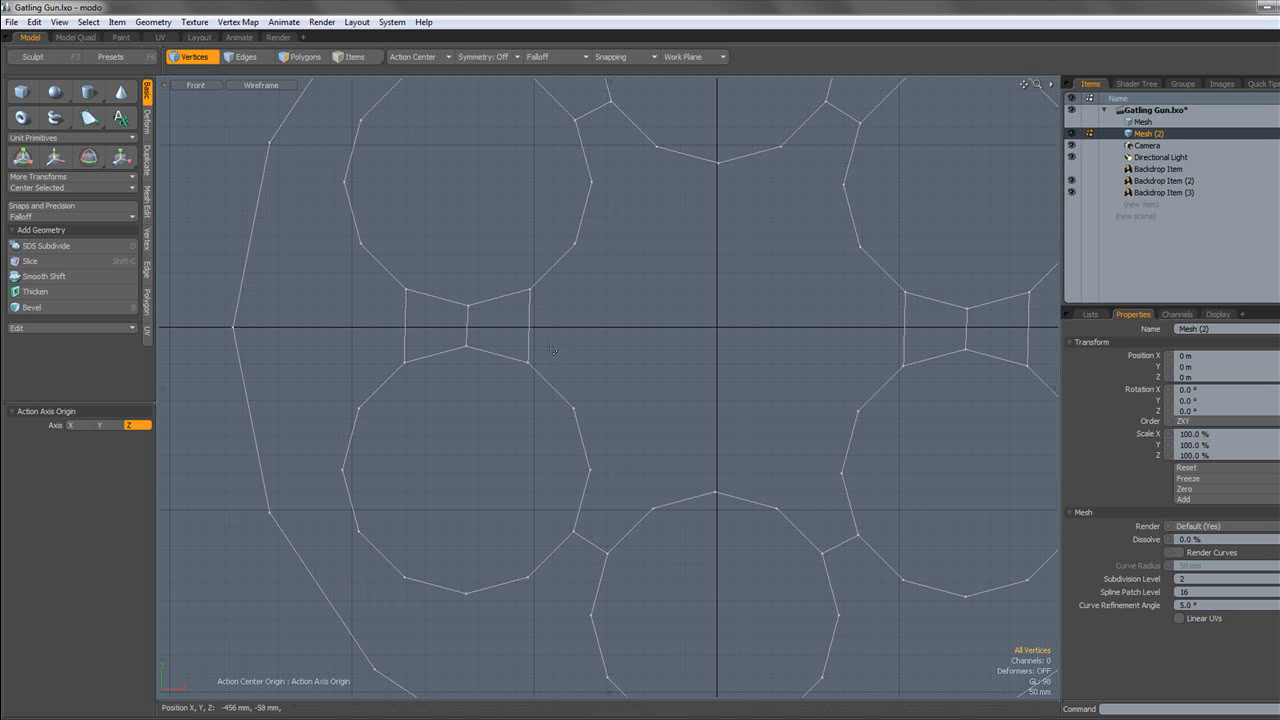
pyautogui.scroll(-2, 558, 346)
pyautogui.scroll(2, 674, 394)
pyautogui.scroll(-2, 678, 392)
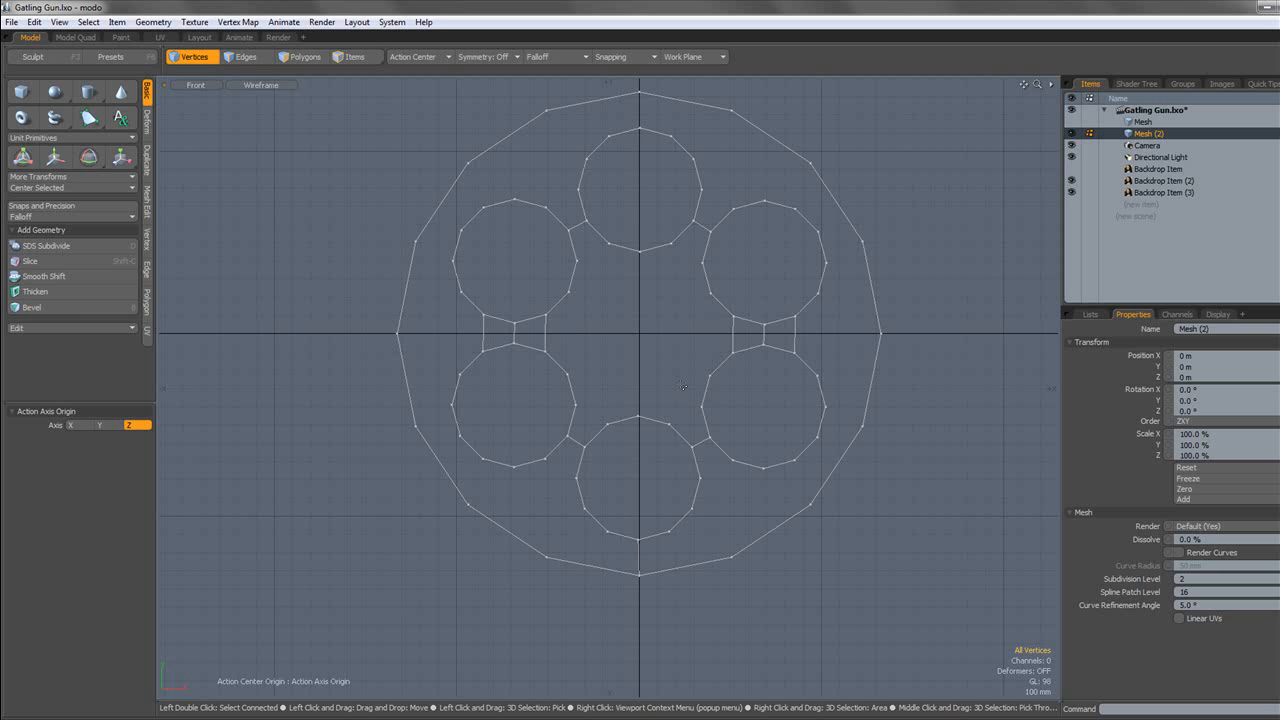
pyautogui.scroll(-1, 683, 386)
pyautogui.scroll(2, 686, 387)
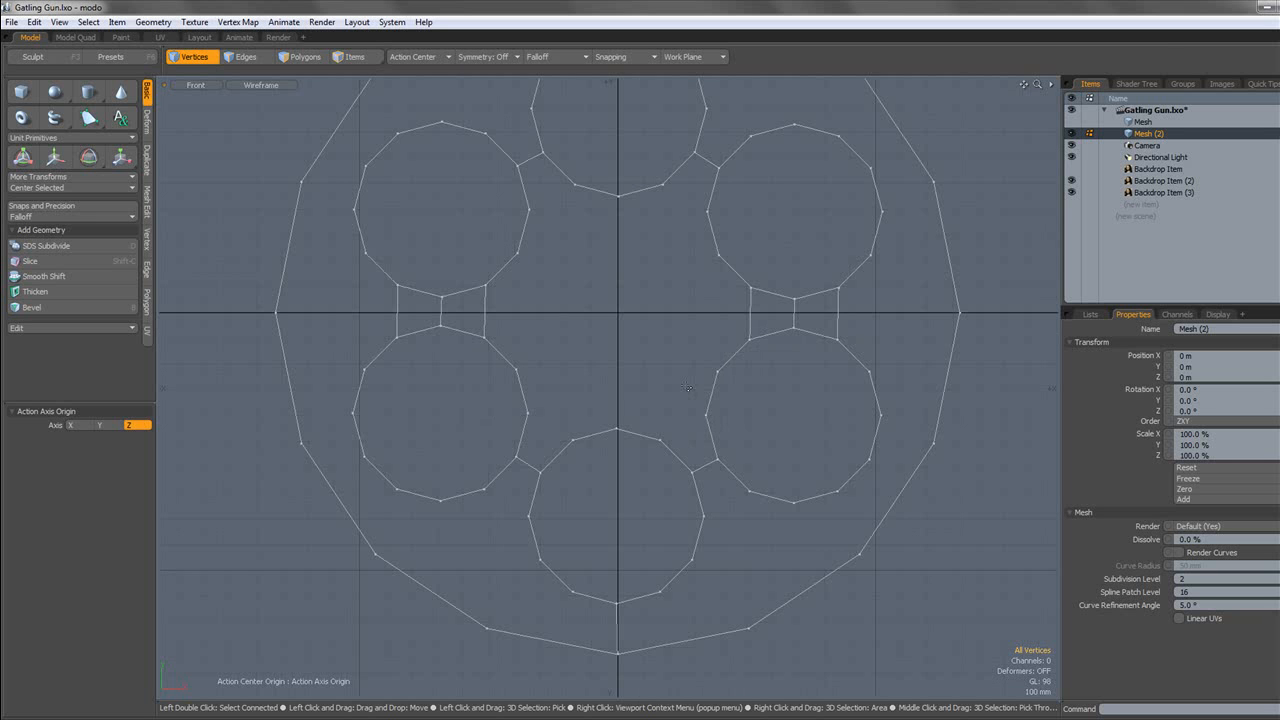
pyautogui.scroll(-2, 686, 388)
pyautogui.scroll(2, 684, 388)
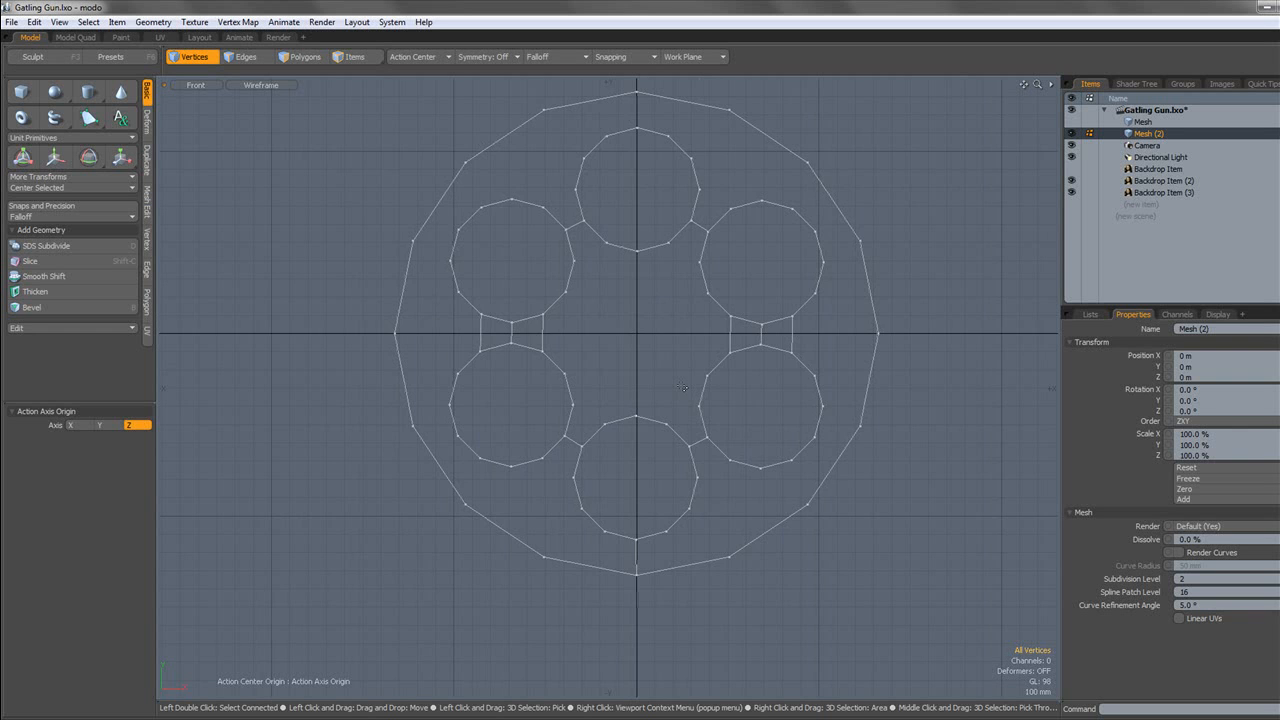
pyautogui.scroll(-1, 683, 388)
# Edge Slice from the bottom hole to the plate's rim, adding one diagonal cut on each side of the central edge.
pyautogui.keyDown('alt'); pyautogui.keyDown('shift'); pyautogui.moveTo(852, 453); pyautogui.dragTo(771, 393); pyautogui.keyUp('shift'); pyautogui.keyUp('alt')
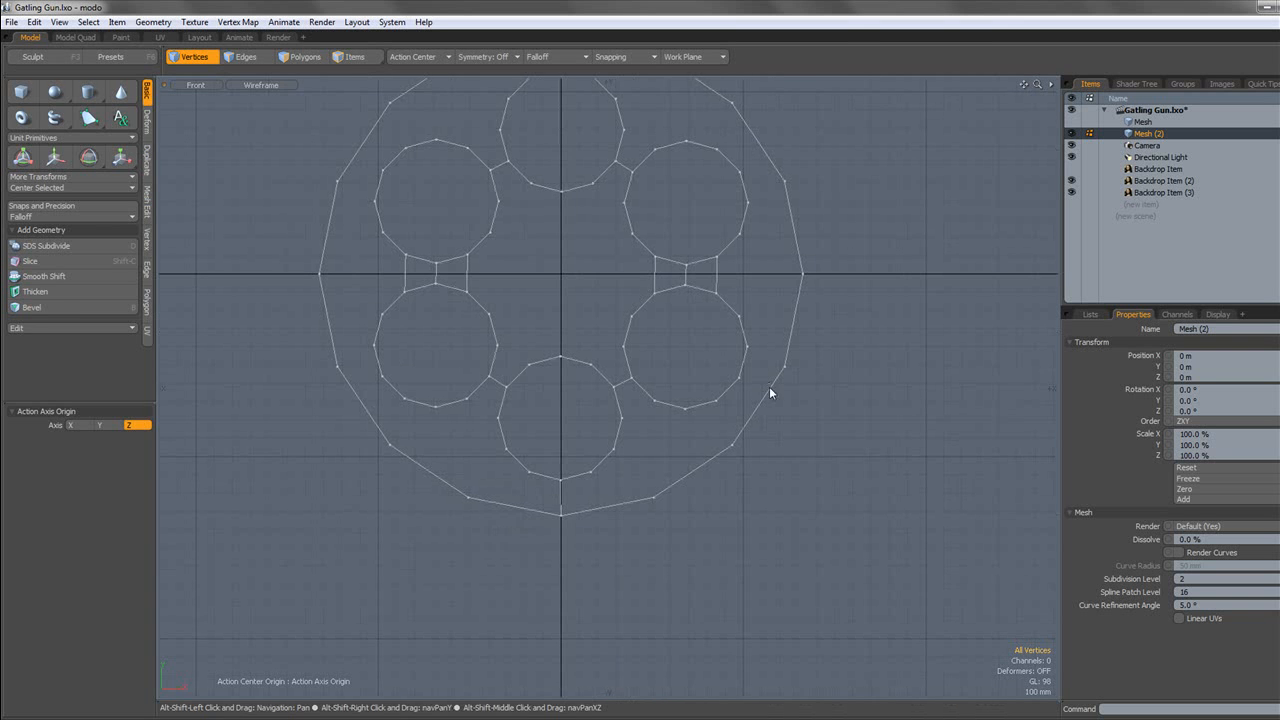
pyautogui.scroll(1, 730, 445)
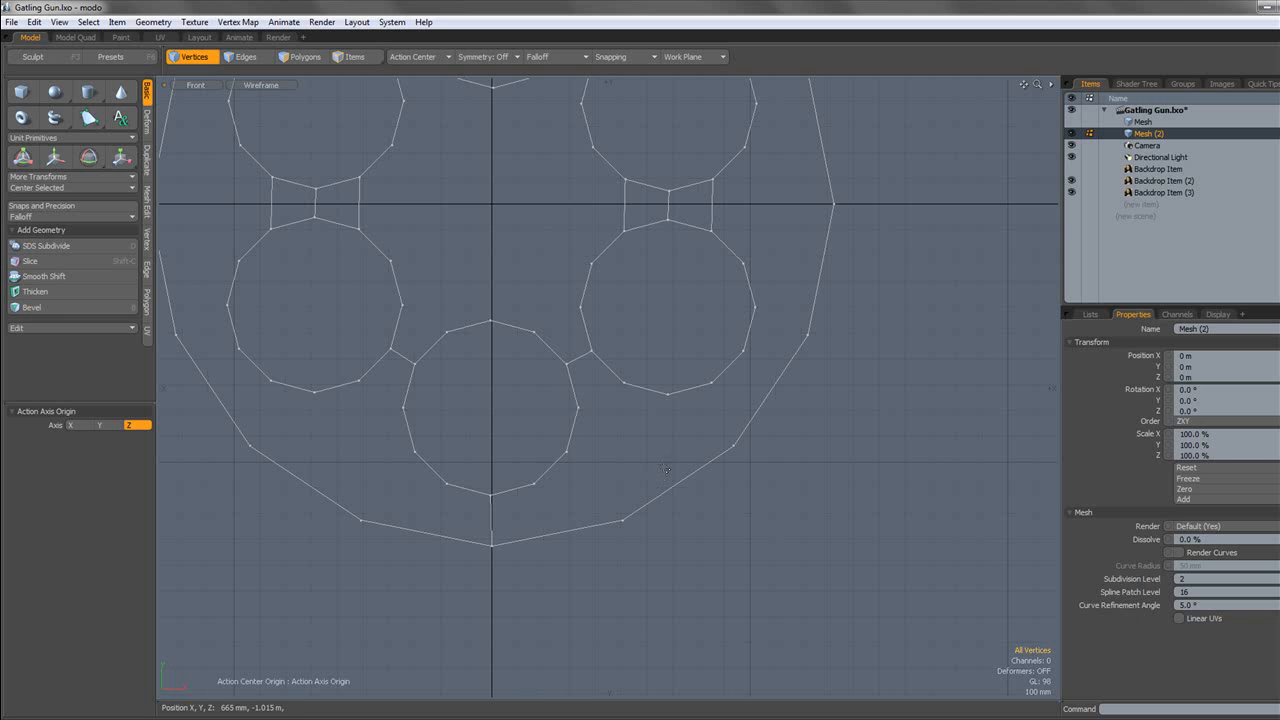
pyautogui.scroll(-1, 665, 466)
pyautogui.hotkey('alt', 'c')
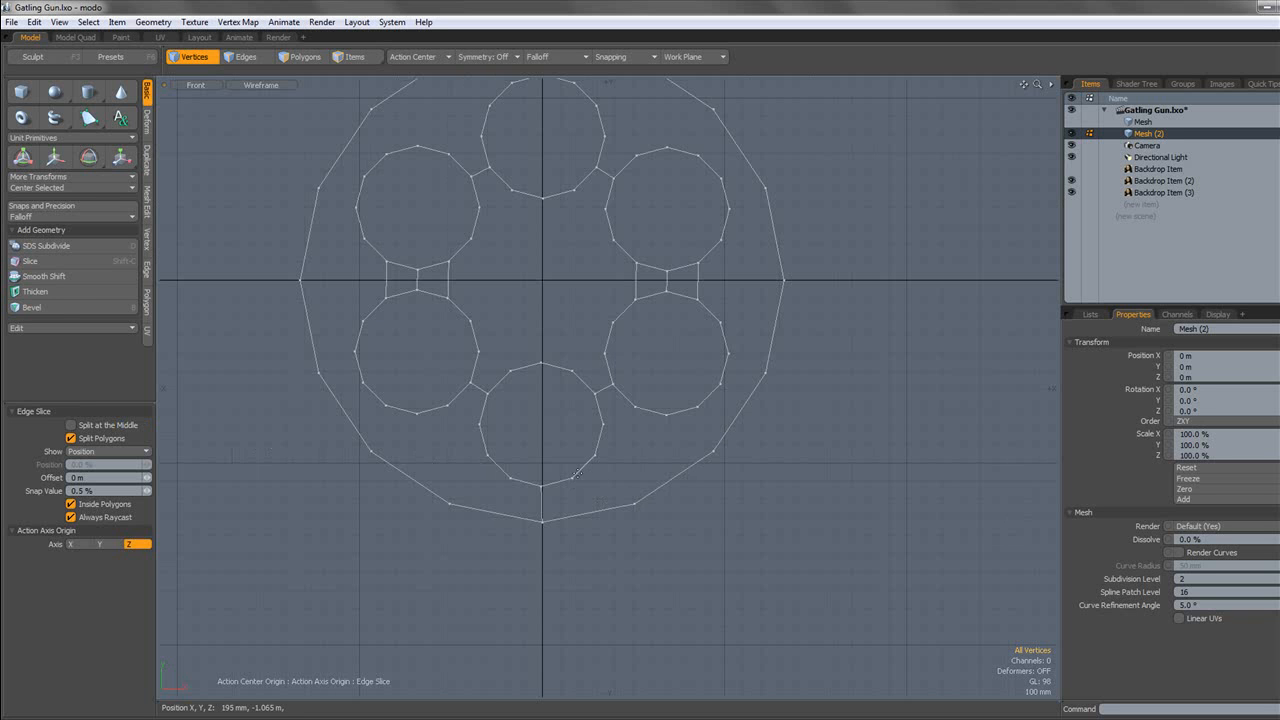
pyautogui.click(645, 497)
pyautogui.click(452, 504)
pyautogui.press('space')
# Edge Slice from the top hole to the plate's rim, adding a central cut and a diagonal cut on each side.
pyautogui.keyDown('alt'); pyautogui.keyDown('shift'); pyautogui.moveTo(606, 402); pyautogui.dragTo(626, 455); pyautogui.keyUp('shift'); pyautogui.keyUp('alt')
pyautogui.hotkey('alt', 'c')
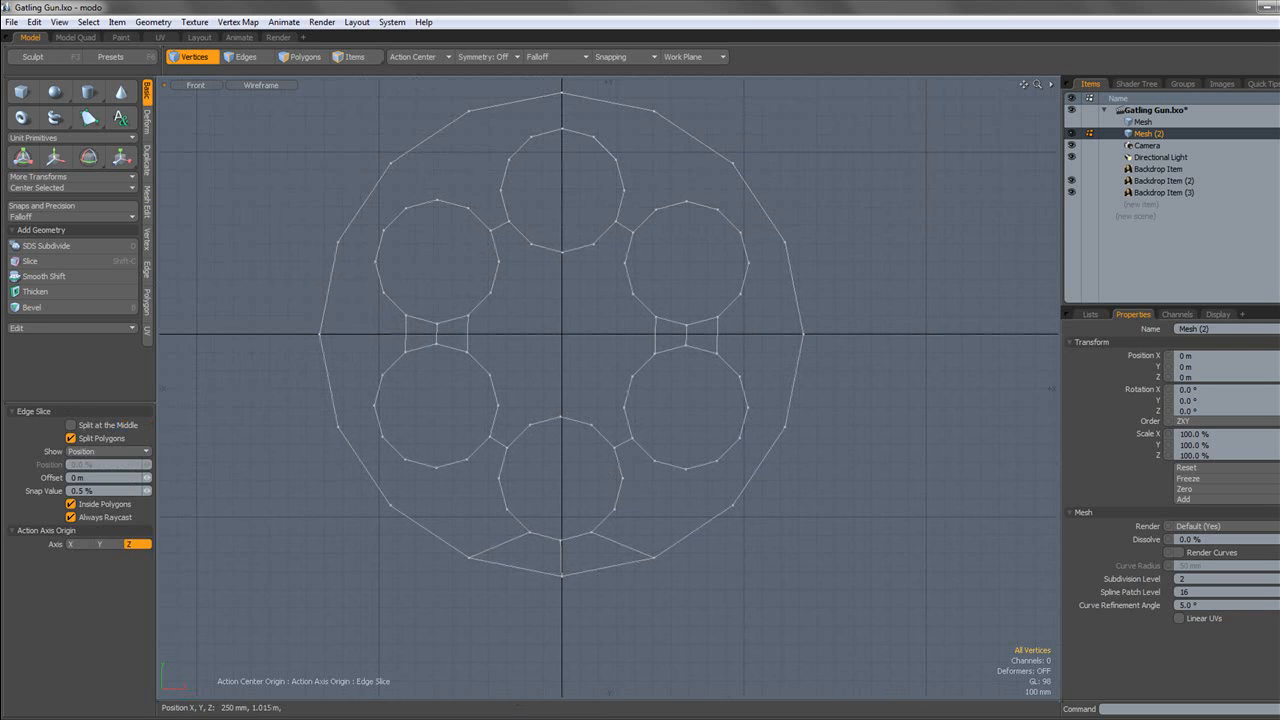
pyautogui.click(653, 111)
pyautogui.click(538, 97)
pyautogui.click(568, 96)
pyautogui.press('space')
# Edge Slice between the bottom hole and both lower side holes, adding a cut on each side of their connecting edges.
pyautogui.keyDown('alt'); pyautogui.keyDown('shift'); pyautogui.moveTo(668, 156); pyautogui.dragTo(682, 154); pyautogui.keyUp('shift'); pyautogui.keyUp('alt')
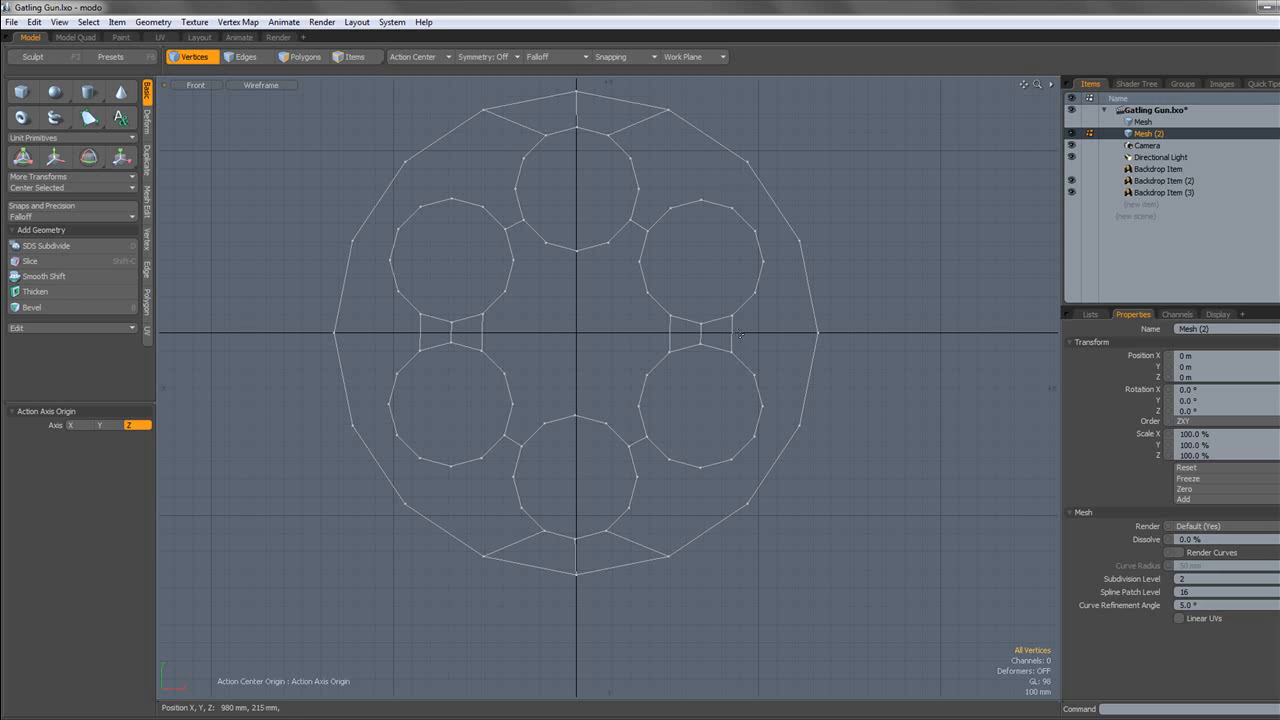
pyautogui.hotkey('alt', 'c')
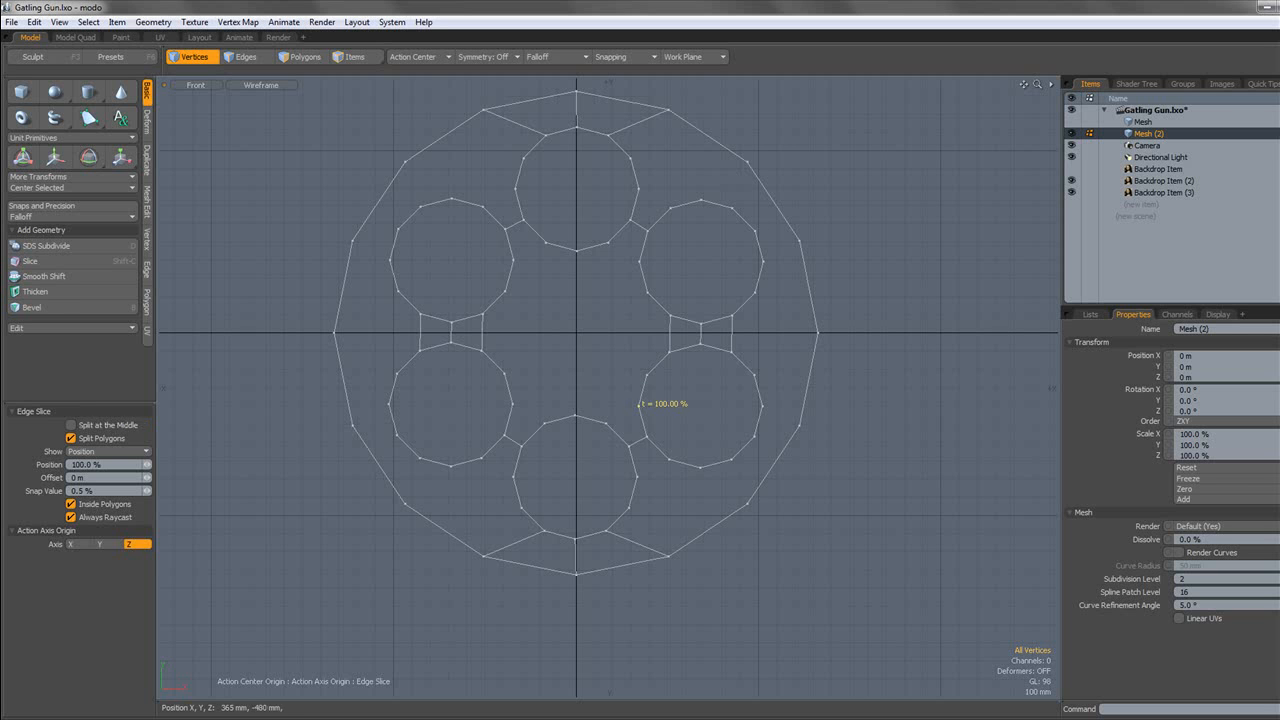
pyautogui.click(640, 404)
pyautogui.click(672, 440)
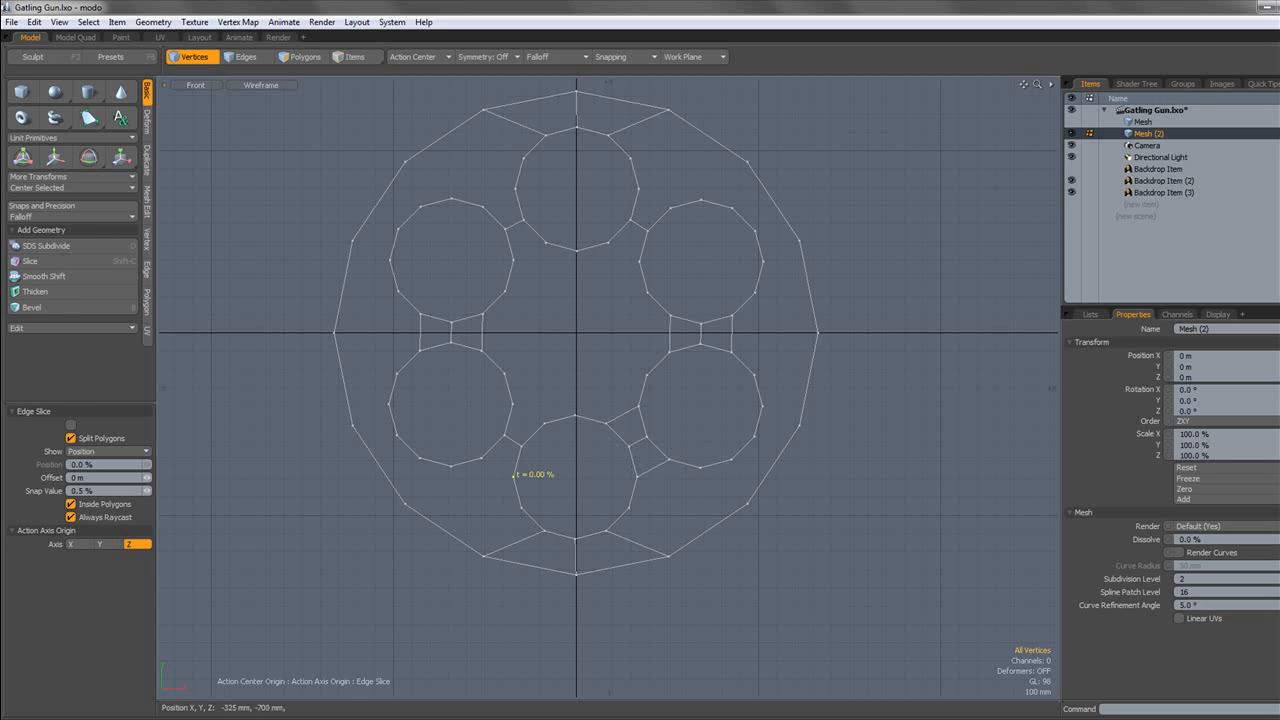
pyautogui.click(492, 447)
pyautogui.click(541, 437)
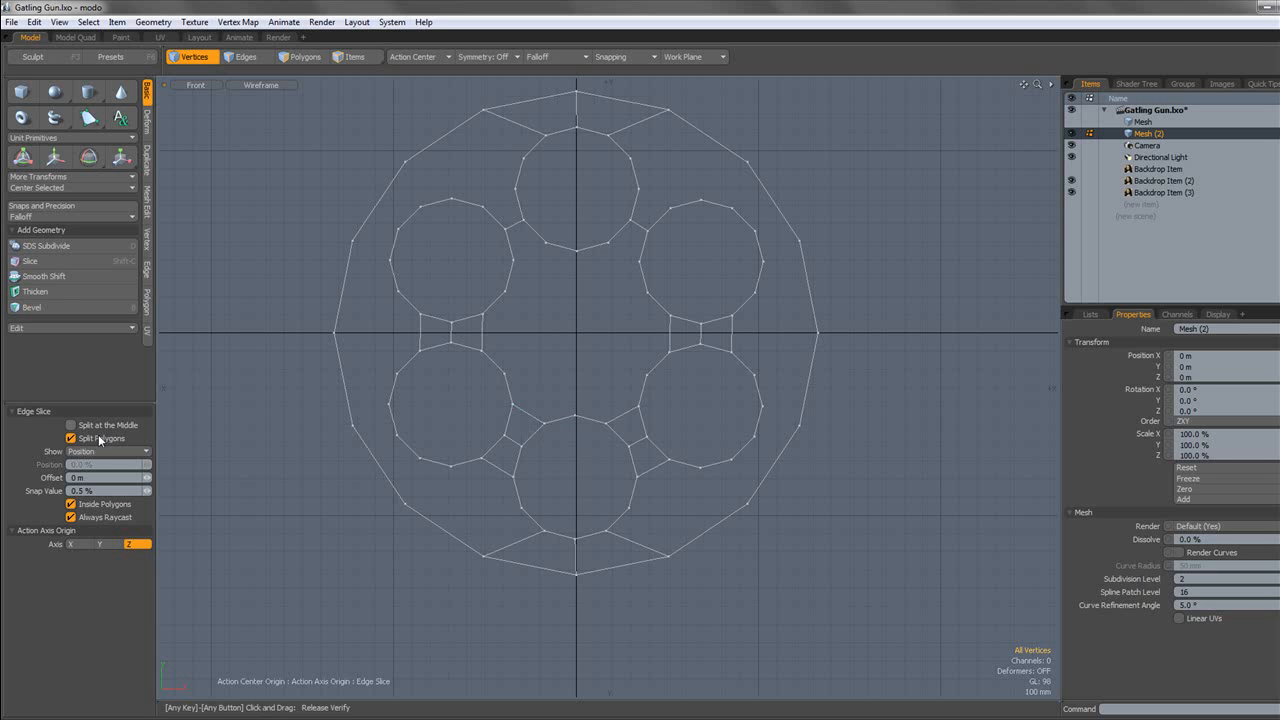
pyautogui.press('space')
pyautogui.click(146, 206)
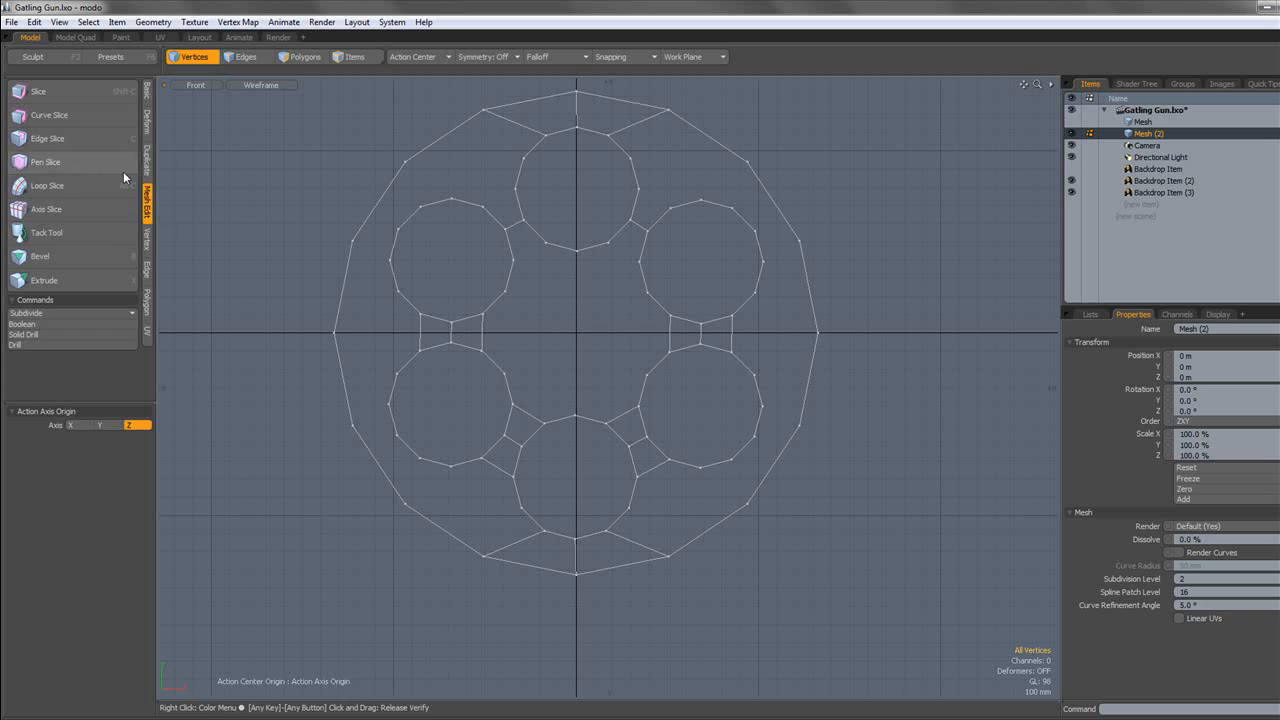
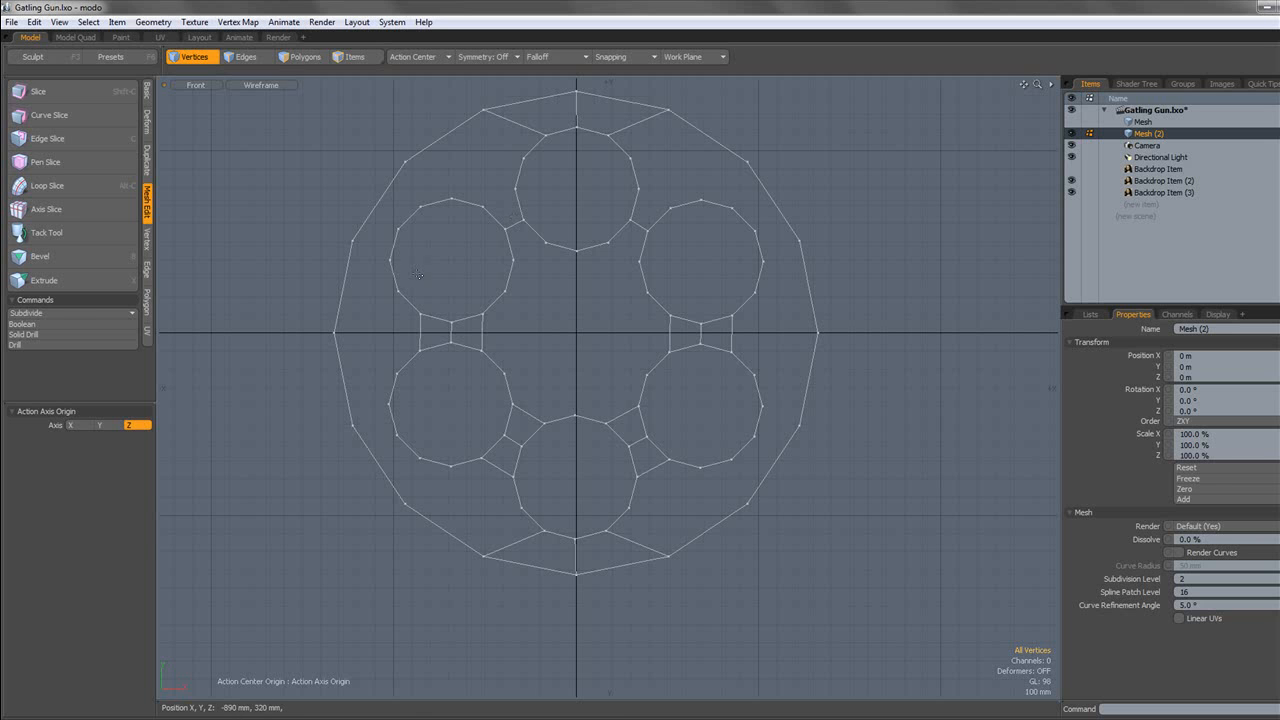
# Edge Slice between the top hole and both upper side holes, adding a cut on each side of their connecting edges.
pyautogui.press('c')
pyautogui.press('space')
pyautogui.press('c')
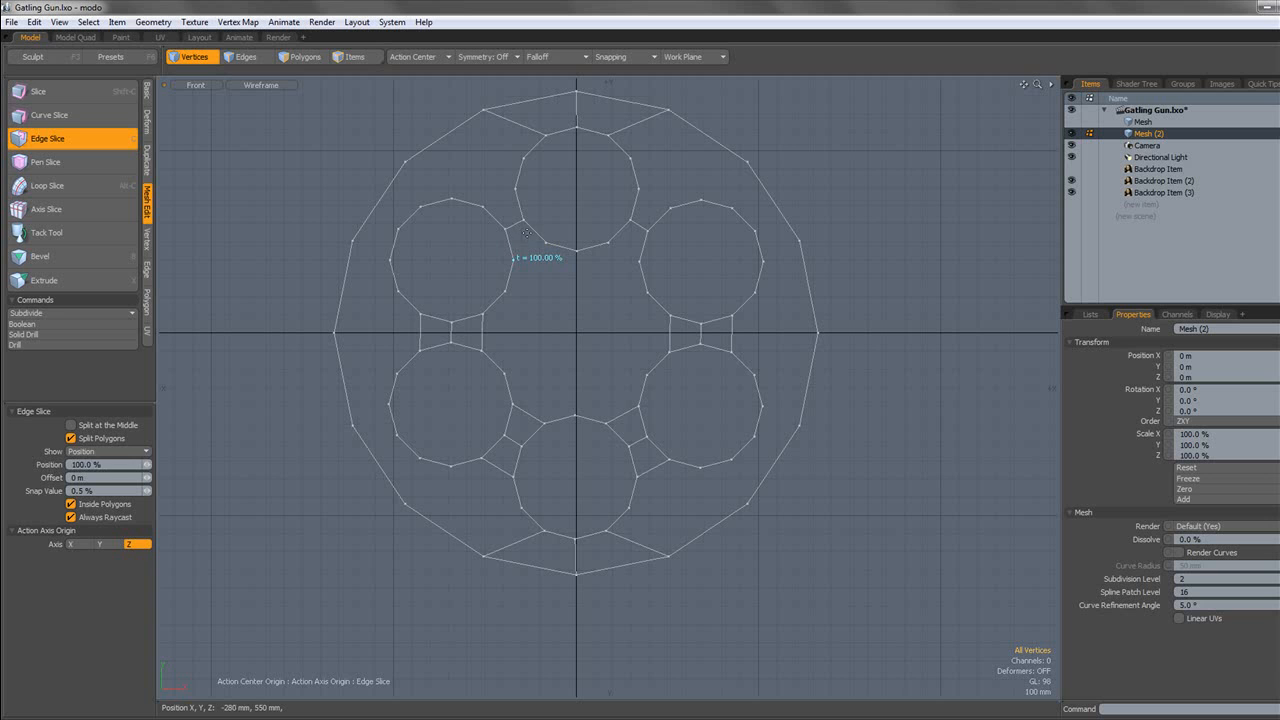
pyautogui.press('space')
pyautogui.press('c')
pyautogui.moveTo(519, 207); pyautogui.dragTo(516, 189)
pyautogui.press('space')
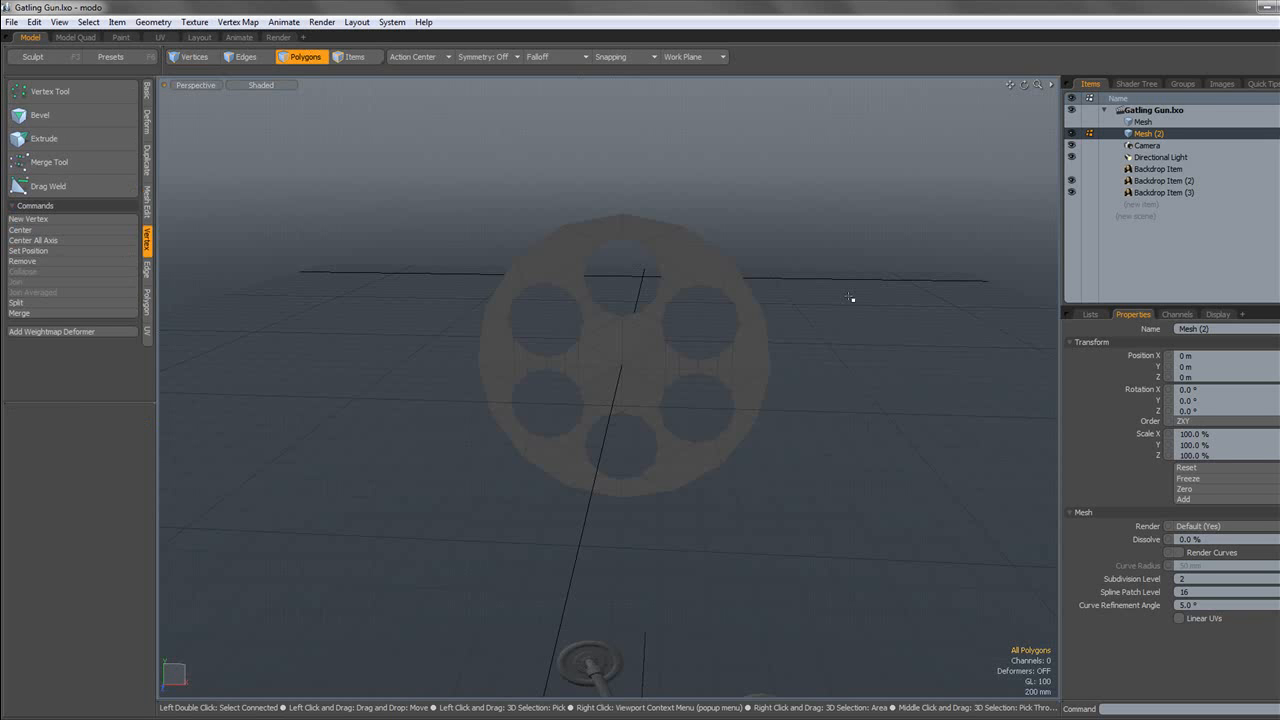
# Examine the plate's edge layout around the holes in the shaded perspective view and in the front wireframe view.
pyautogui.scroll(3, 650, 358)
pyautogui.moveTo(650, 358)
pyautogui.keyDown('alt'); pyautogui.mouseDown()
pyautogui.moveTo(653, 342)
pyautogui.moveTo(660, 364)
pyautogui.moveTo(628, 337)
pyautogui.moveTo(614, 351)
pyautogui.moveTo(640, 346)
pyautogui.mouseUp(); pyautogui.keyUp('alt')
pyautogui.scroll(4, 635, 329)
pyautogui.scroll(-3, 640, 346)
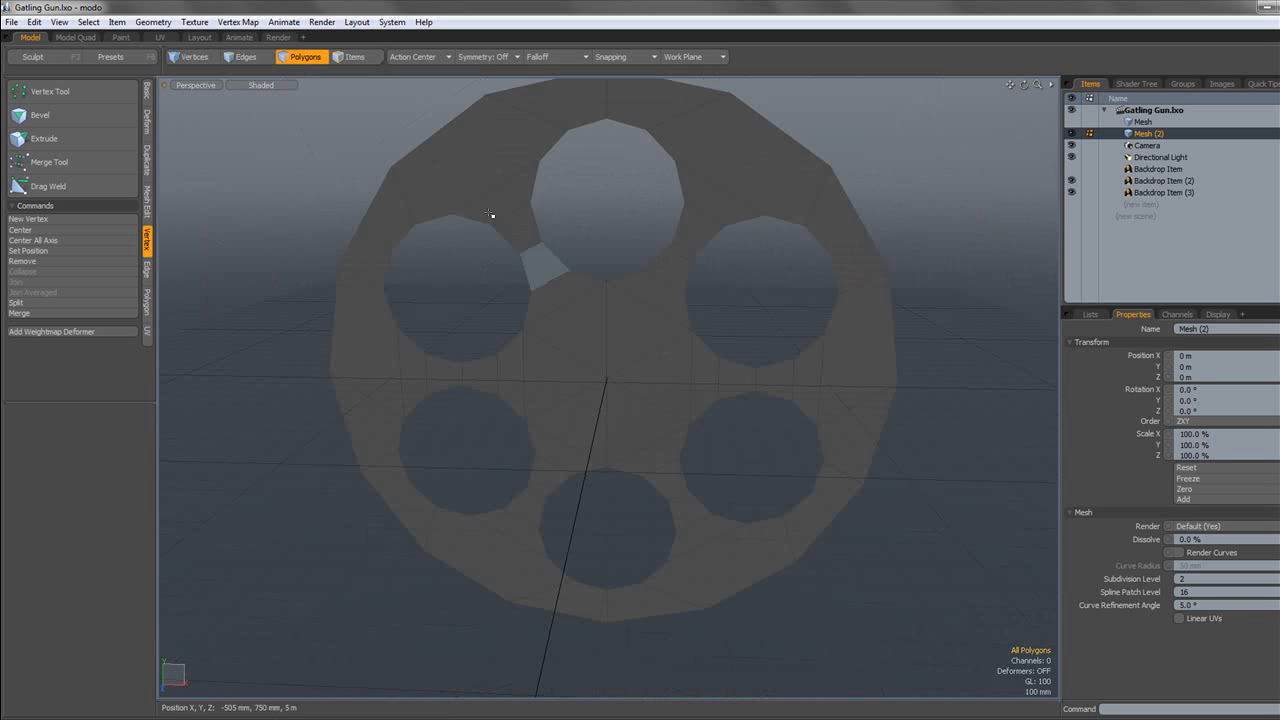
pyautogui.click(195, 85)
pyautogui.click(186, 64)
pyautogui.click(192, 85)
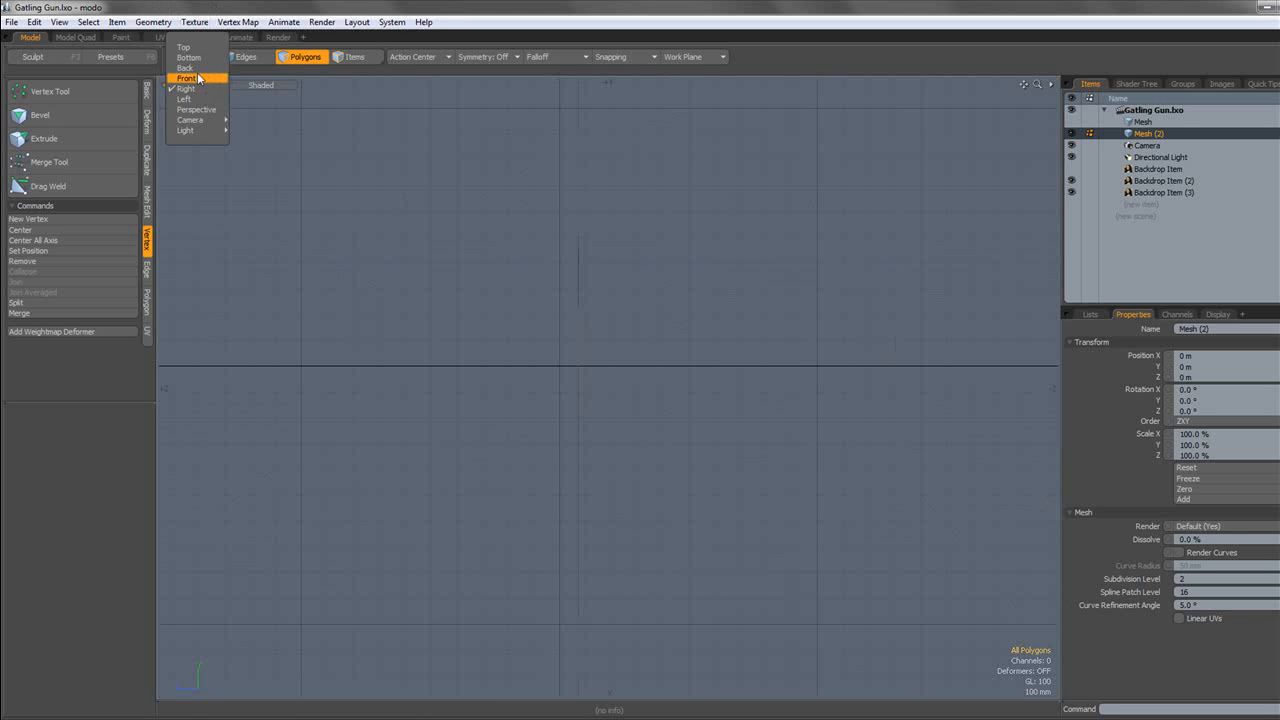
pyautogui.click(199, 78)
pyautogui.click(265, 85)
pyautogui.click(313, 135)
pyautogui.keyDown('alt'); pyautogui.keyDown('shift'); pyautogui.moveTo(313, 135); pyautogui.dragTo(373, 153); pyautogui.keyUp('shift'); pyautogui.keyUp('alt')
pyautogui.scroll(-2, 441, 163)
pyautogui.scroll(3, 691, 196)
pyautogui.scroll(-2, 691, 197)
pyautogui.keyDown('alt'); pyautogui.keyDown('shift'); pyautogui.moveTo(668, 225); pyautogui.dragTo(658, 281); pyautogui.keyUp('shift'); pyautogui.keyUp('alt')
pyautogui.scroll(2, 617, 197)
pyautogui.scroll(-4, 617, 195)
# Preview the plate with subdivision in the front wireframe view and return it to the unsubdivided mesh.
pyautogui.press('Tab')
pyautogui.keyDown('alt'); pyautogui.keyDown('shift'); pyautogui.moveTo(528, 181); pyautogui.dragTo(601, 180); pyautogui.keyUp('shift'); pyautogui.keyUp('alt')
pyautogui.scroll(3, 586, 400)
pyautogui.scroll(-3, 572, 398)
pyautogui.scroll(3, 582, 392)
pyautogui.scroll(-3, 582, 387)
pyautogui.scroll(3, 582, 387)
pyautogui.press('Tab')
pyautogui.scroll(-3, 580, 395)
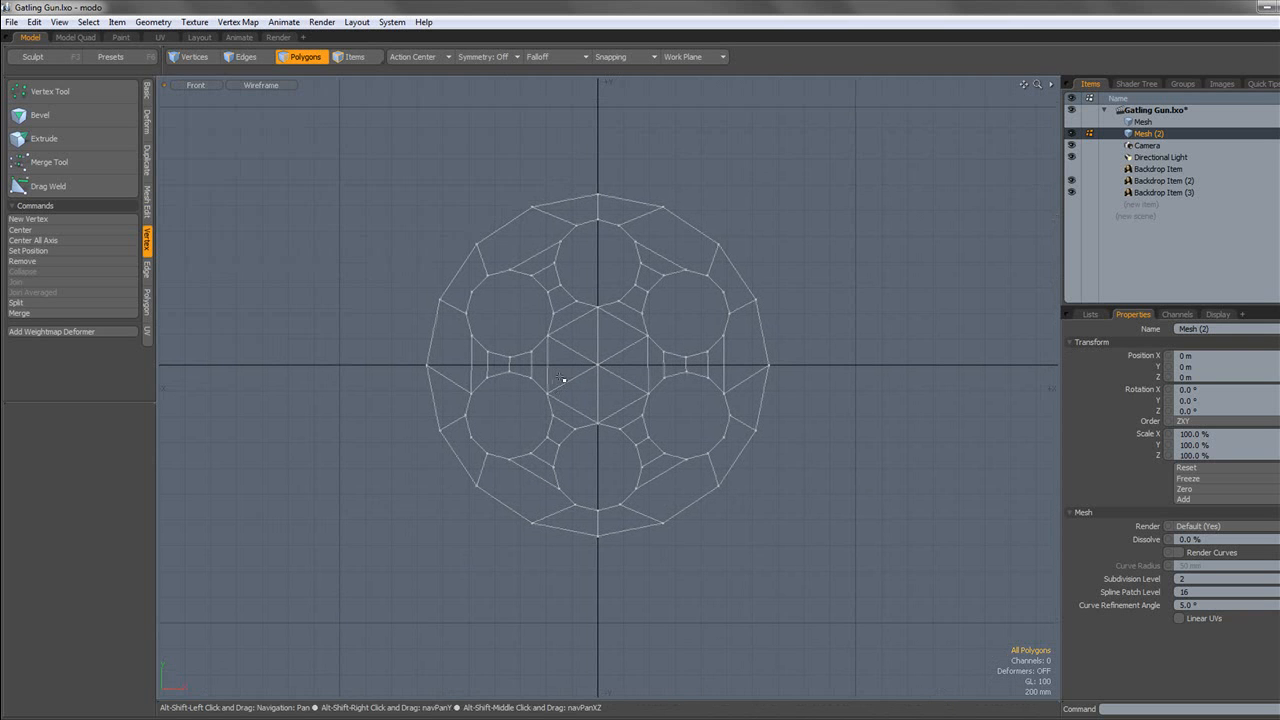
# In the Left view, try extruding the flat plate back to the width of the reference gun's front barrel ring.
pyautogui.click(272, 85)
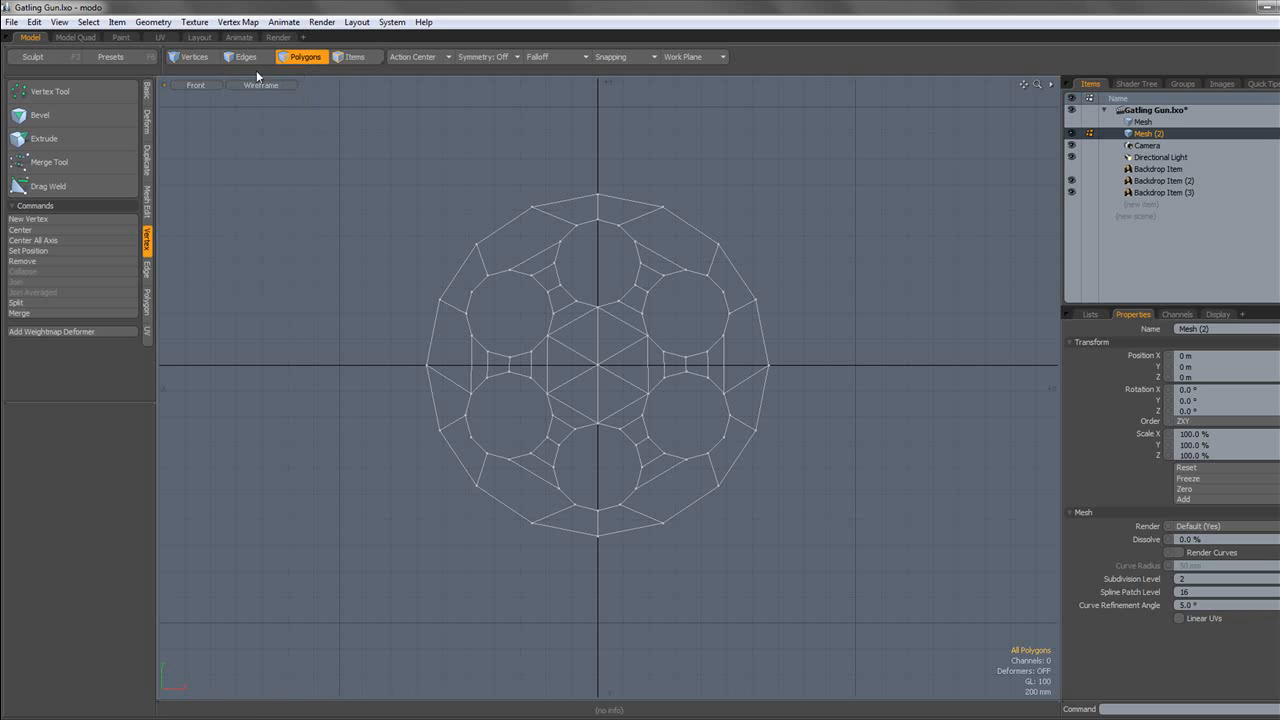
pyautogui.click(253, 85)
pyautogui.click(190, 85)
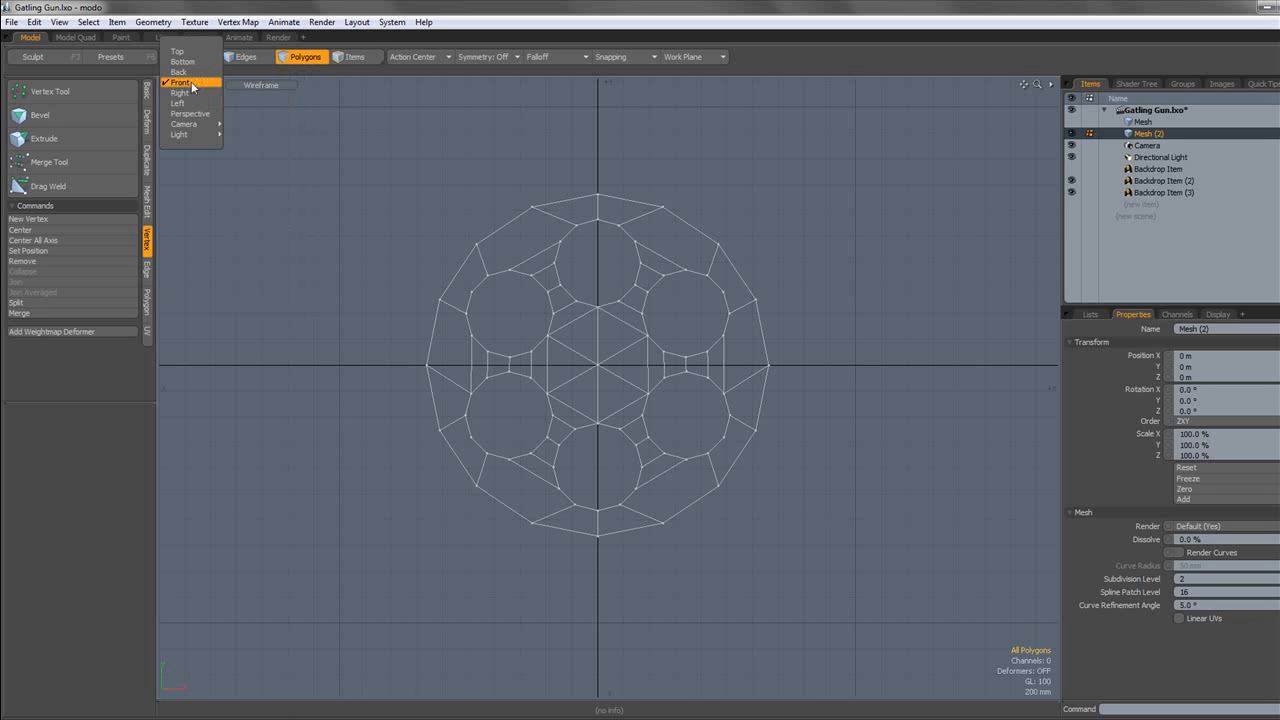
pyautogui.click(180, 103)
pyautogui.scroll(3, 633, 203)
pyautogui.scroll(-5, 633, 203)
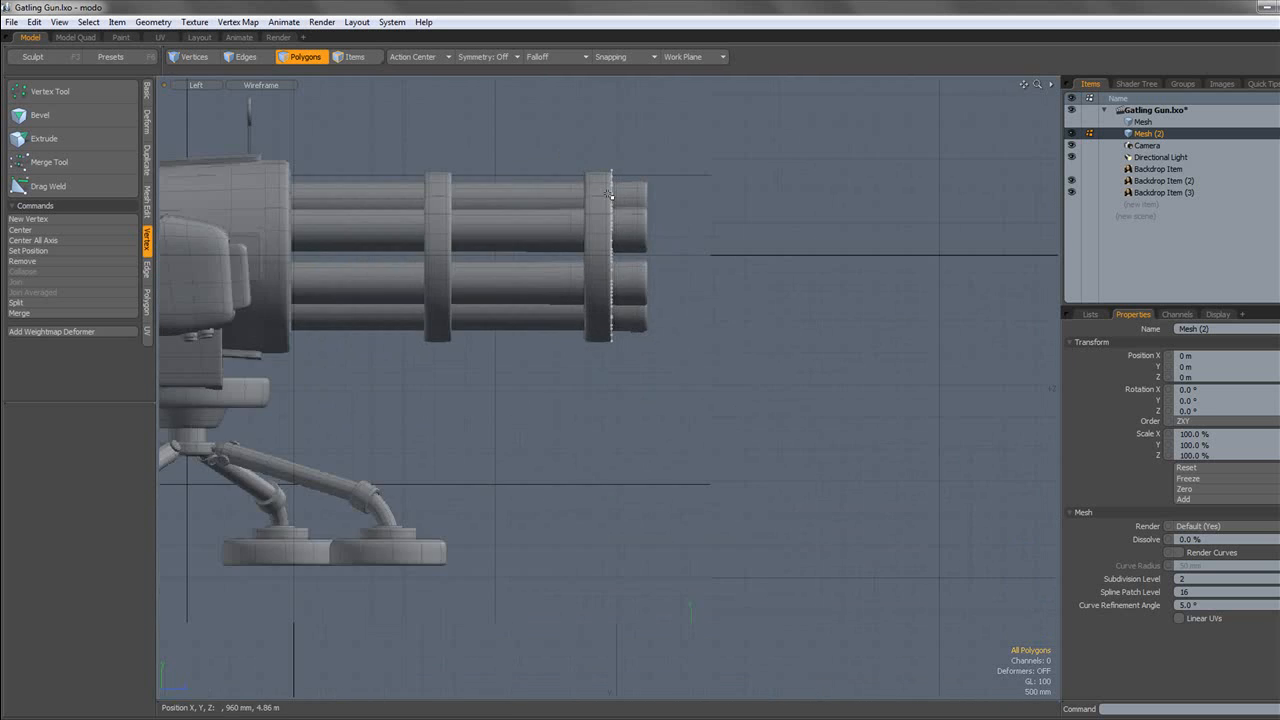
pyautogui.scroll(6, 611, 175)
pyautogui.scroll(-3, 622, 186)
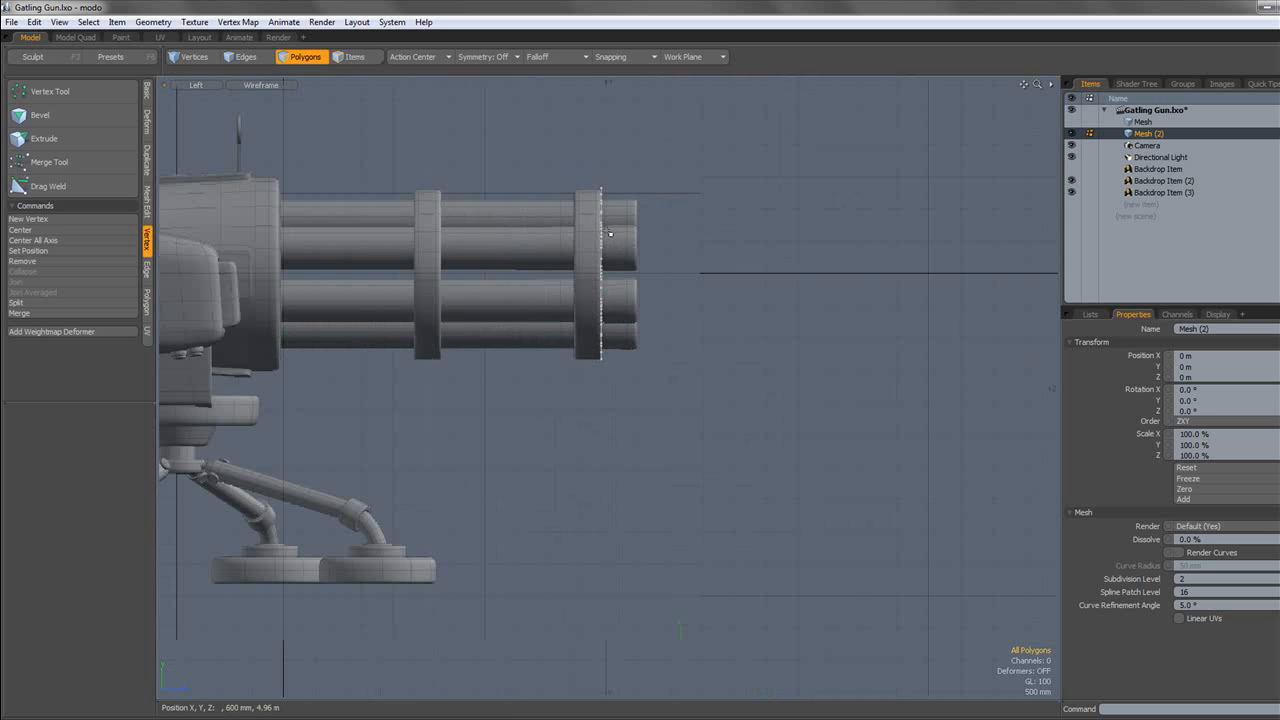
pyautogui.scroll(2, 593, 212)
pyautogui.scroll(-4, 589, 199)
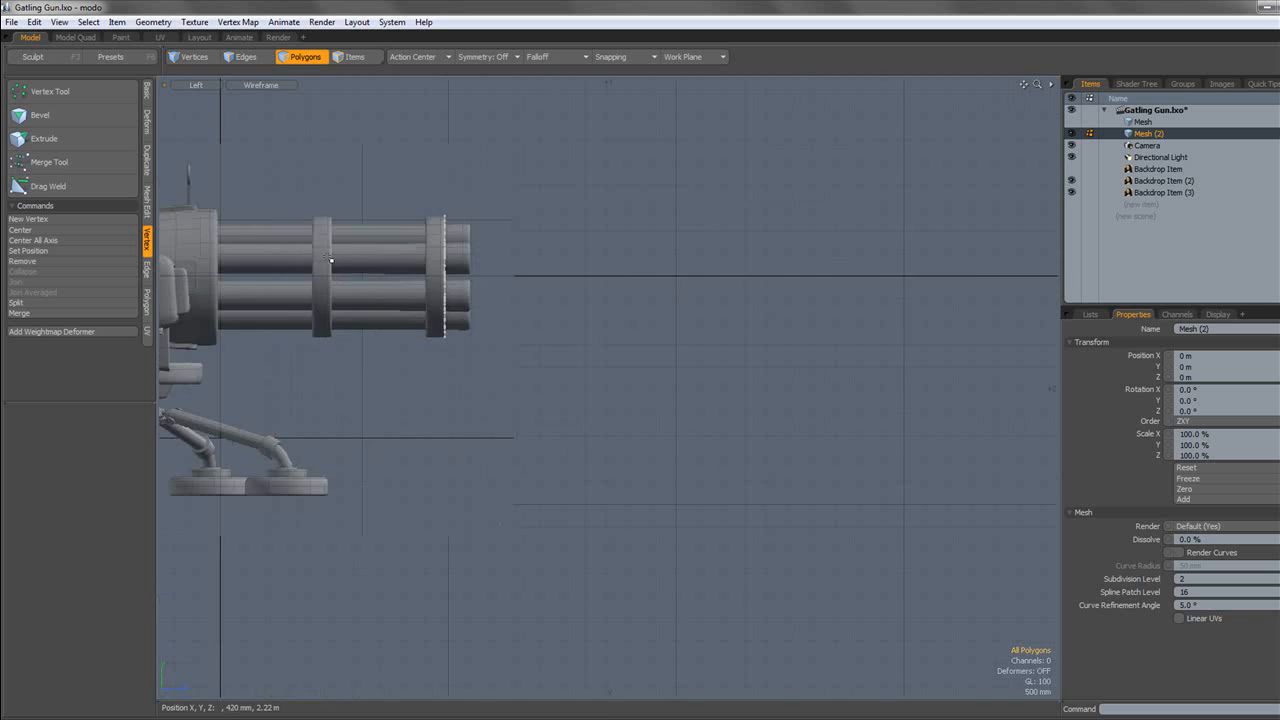
pyautogui.scroll(3, 535, 291)
pyautogui.scroll(-2, 537, 293)
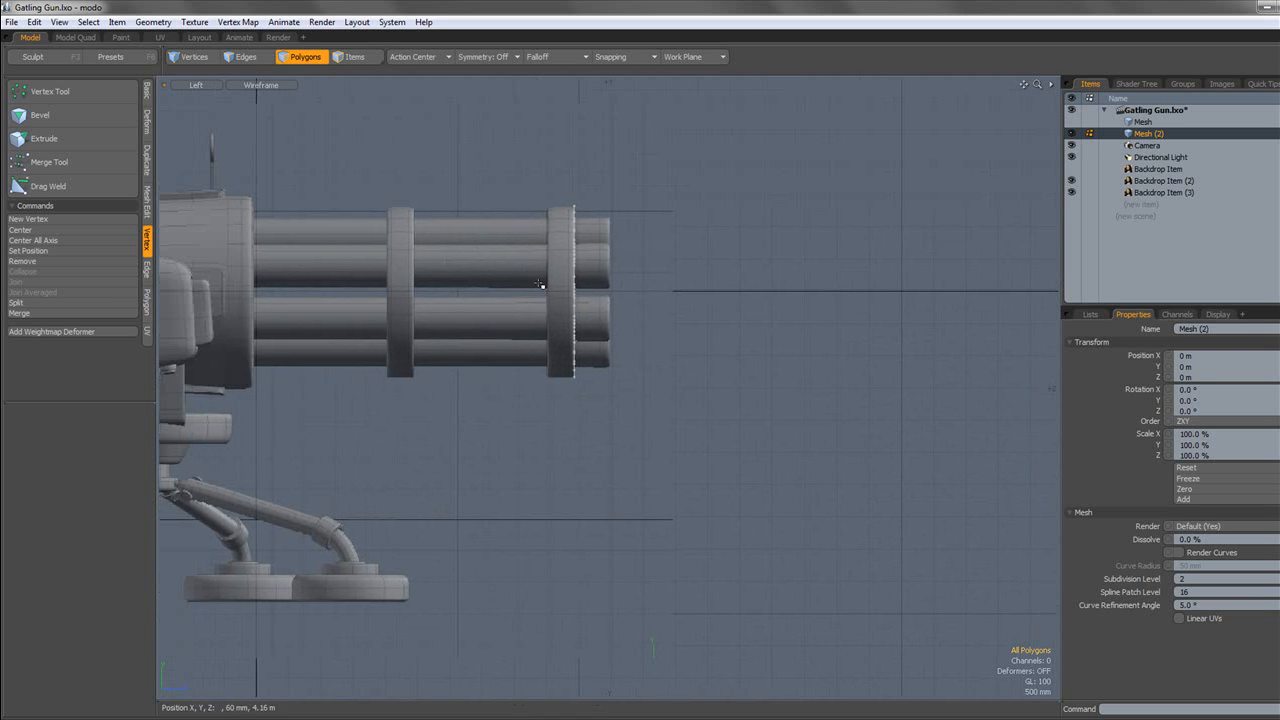
pyautogui.scroll(3, 545, 303)
pyautogui.keyDown('alt'); pyautogui.keyDown('shift'); pyautogui.moveTo(549, 308); pyautogui.dragTo(541, 328); pyautogui.keyUp('shift'); pyautogui.keyUp('alt')
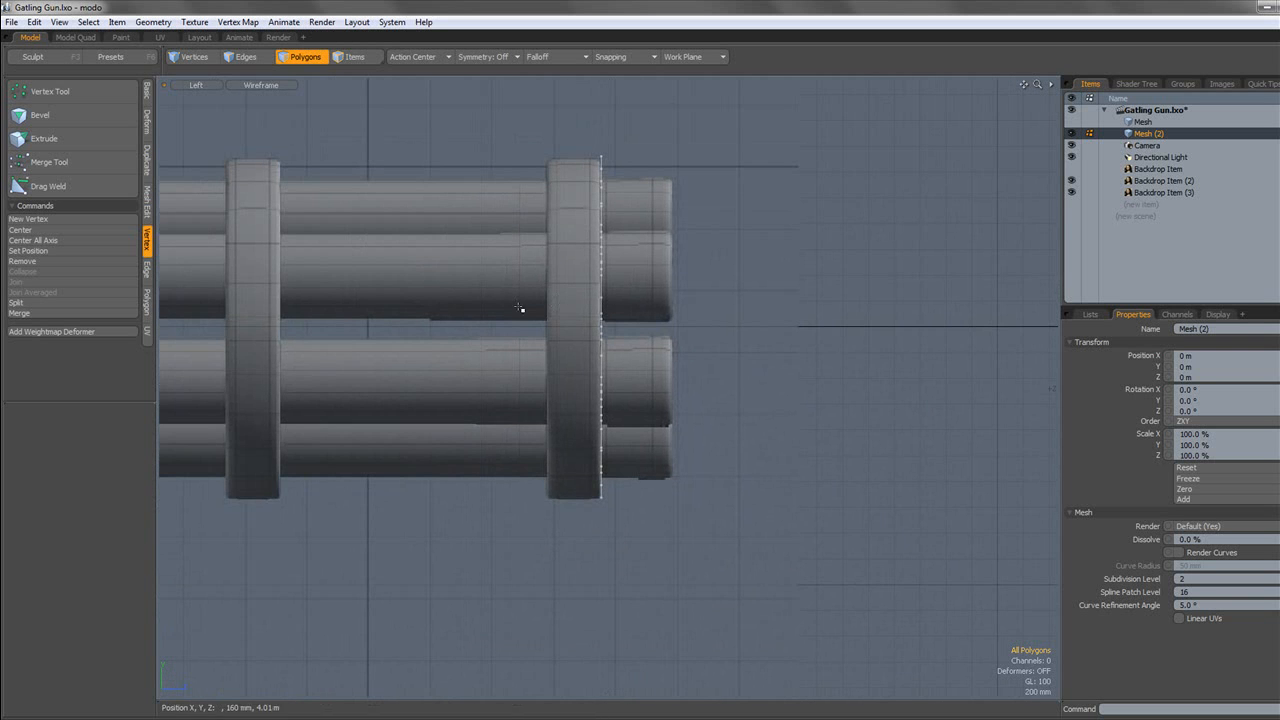
pyautogui.hotkey('shift', 'x')
pyautogui.moveTo(643, 334); pyautogui.dragTo(632, 325)
pyautogui.press('space')
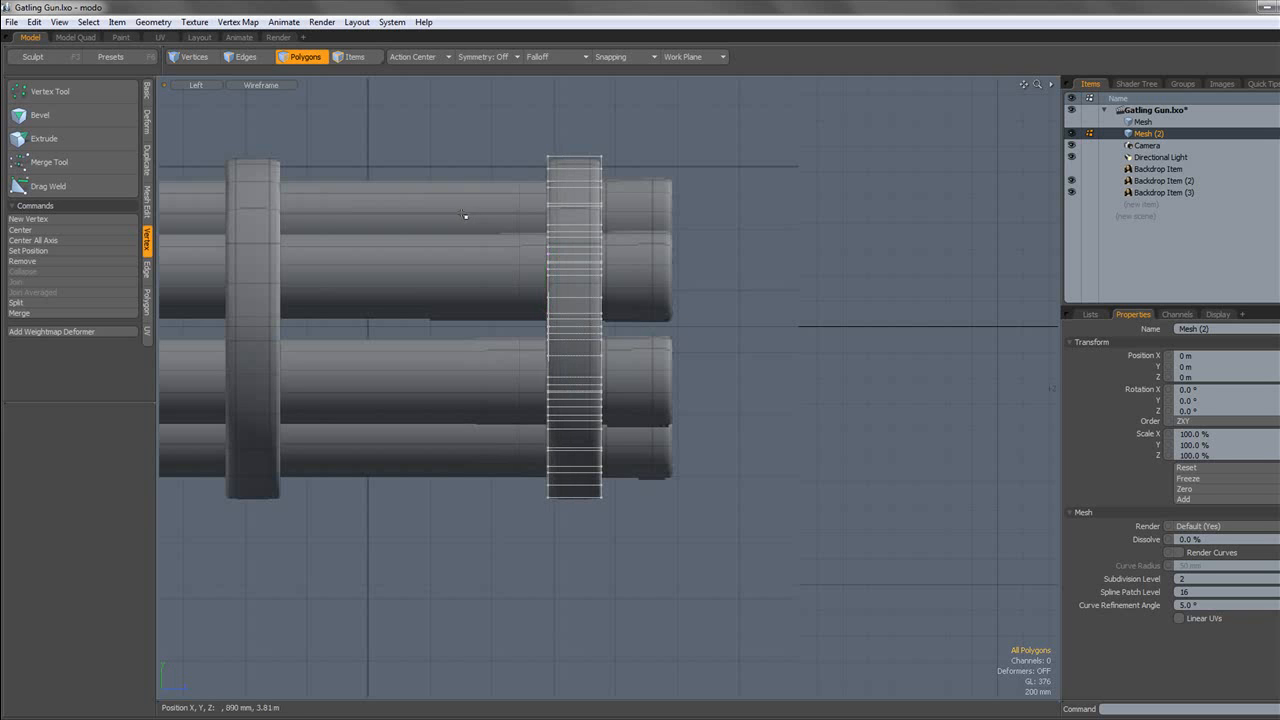
# Preview the extruded plate with subdivision in the shaded perspective view and check how its holes and rim round off.
pyautogui.click(263, 85)
pyautogui.click(205, 99)
pyautogui.keyDown('alt'); pyautogui.moveTo(620, 320); pyautogui.dragTo(630, 252); pyautogui.keyUp('alt')
pyautogui.press('3')
pyautogui.scroll(5, 685, 260)
pyautogui.scroll(-6, 685, 260)
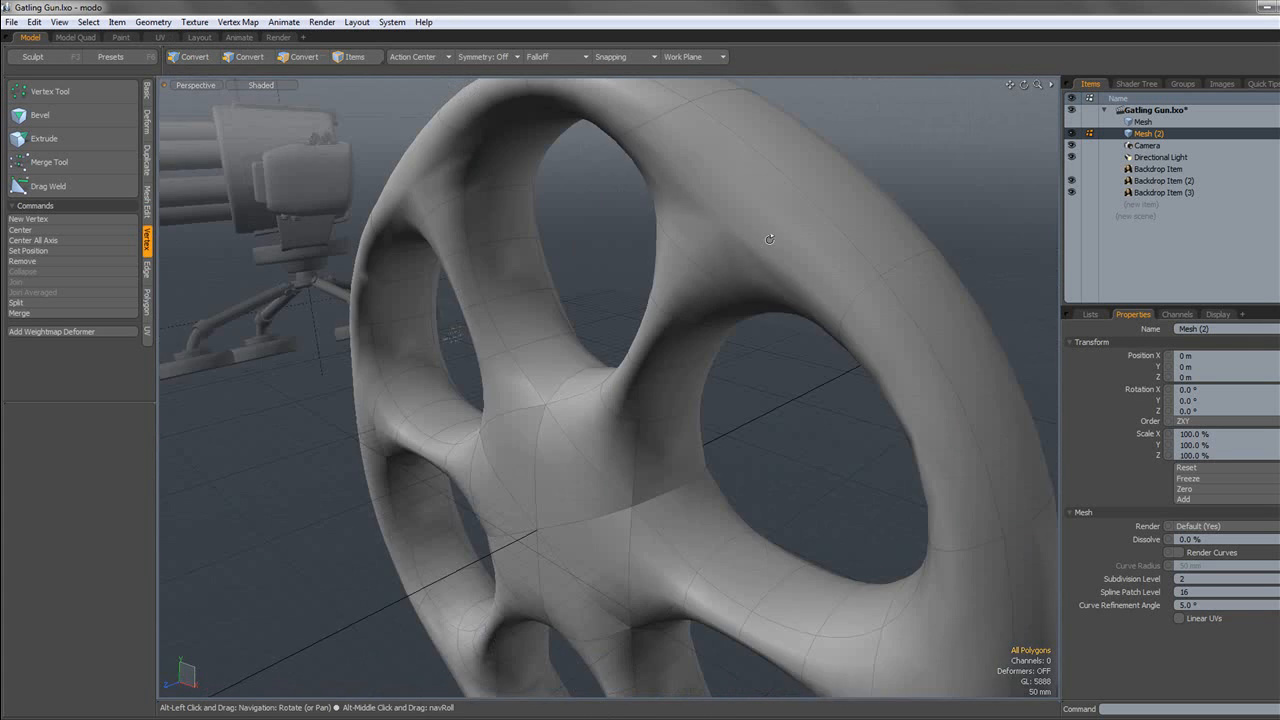
pyautogui.press('Tab')
pyautogui.moveTo(871, 263)
pyautogui.keyDown('alt'); pyautogui.mouseDown()
pyautogui.moveTo(788, 245)
pyautogui.moveTo(743, 263)
pyautogui.moveTo(682, 260)
pyautogui.moveTo(851, 257)
pyautogui.mouseUp(); pyautogui.keyUp('alt')
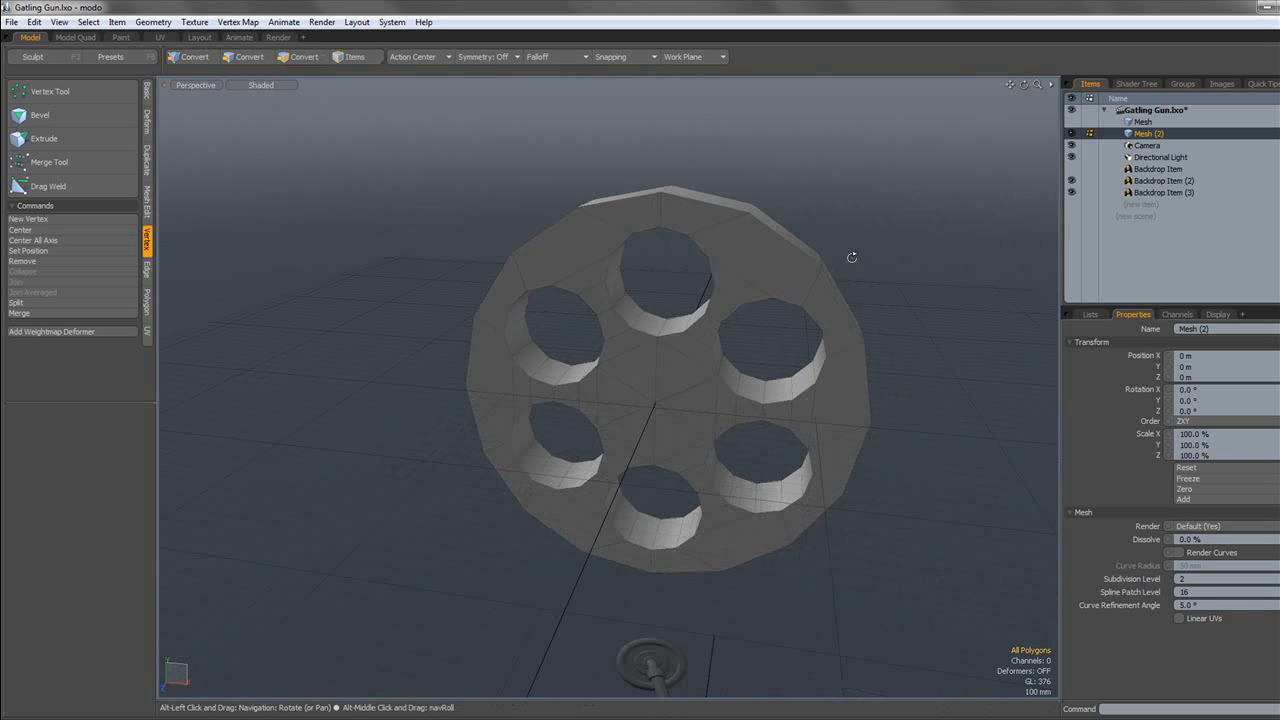
# Try a Loop Slice around the plate's outer rim with two symmetrical cuts and check it with subdivision.
pyautogui.keyDown('alt'); pyautogui.moveTo(678, 290); pyautogui.dragTo(708, 406); pyautogui.keyUp('alt')
pyautogui.press('3')
pyautogui.scroll(2, 692, 386)
pyautogui.hotkey('alt', 'c')
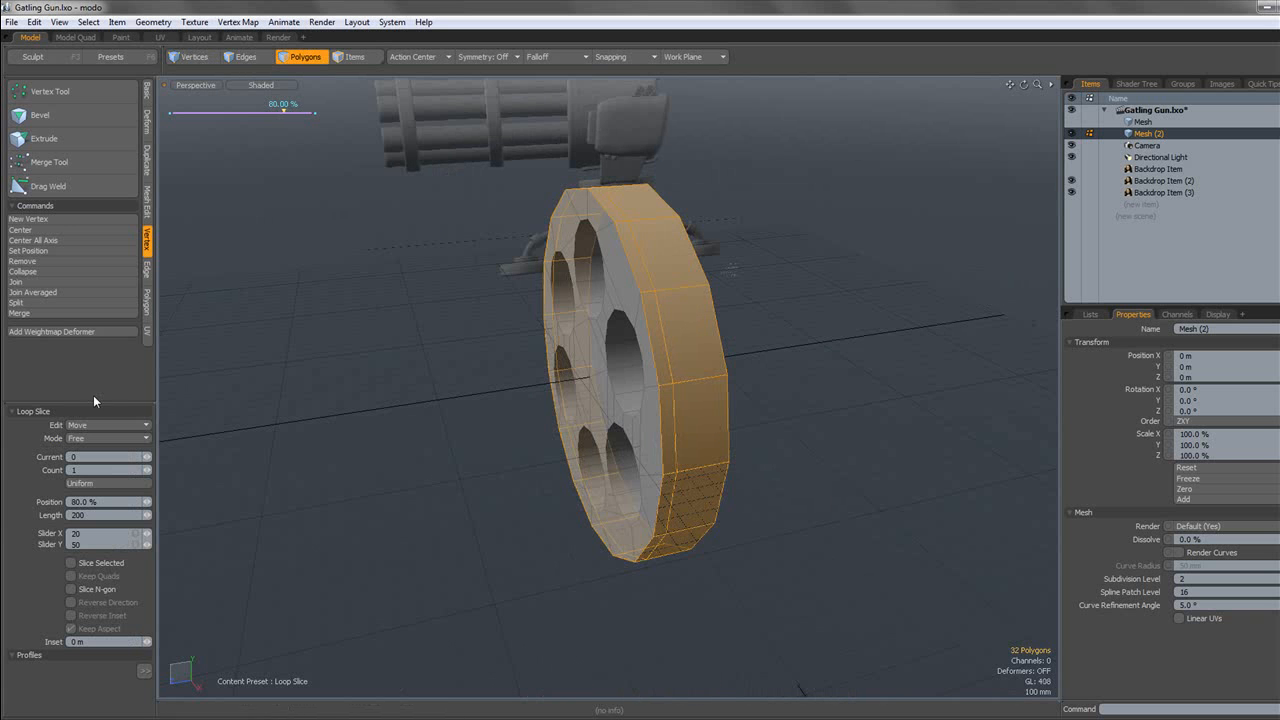
pyautogui.click(126, 467)
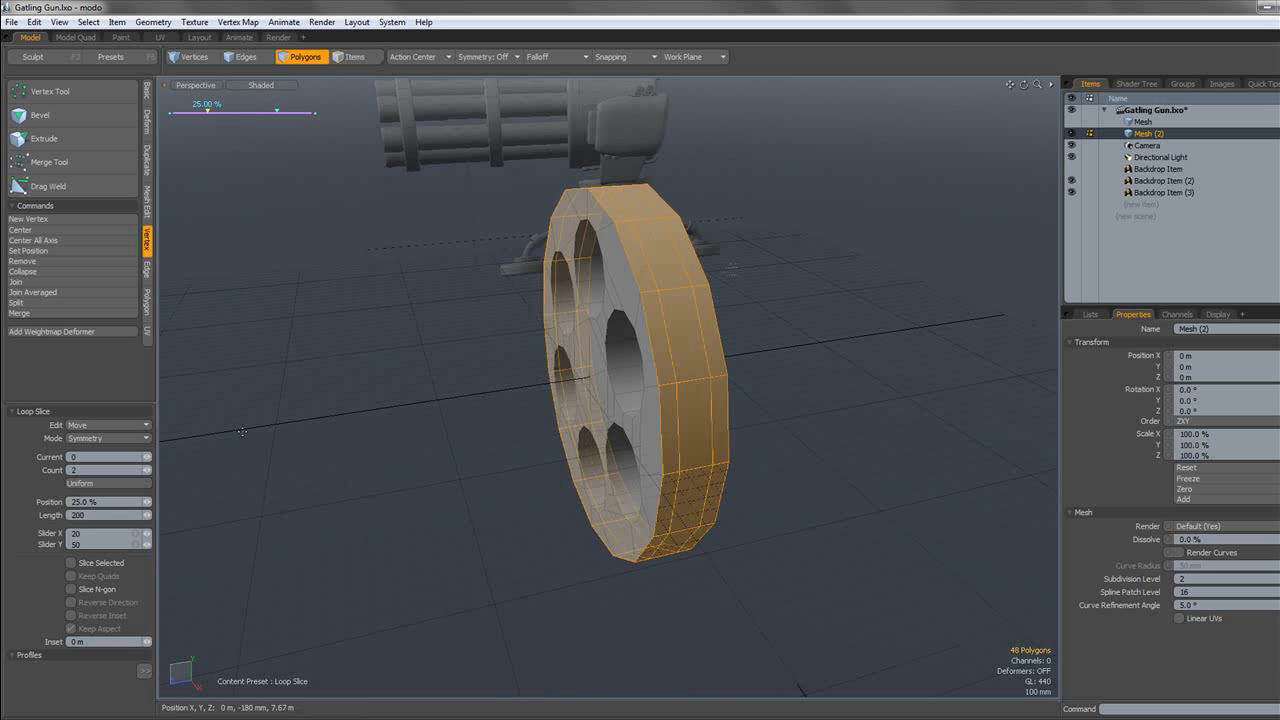
pyautogui.press('space')
pyautogui.click(746, 280)
pyautogui.press('Tab')
pyautogui.keyDown('alt'); pyautogui.moveTo(606, 264); pyautogui.dragTo(566, 262); pyautogui.keyUp('alt')
pyautogui.press('Tab')
# Try a Loop Slice around the inner wall of the top hole with two symmetrical cuts.
pyautogui.hotkey('alt', 'c')
pyautogui.click(568, 271)
pyautogui.press('space')
pyautogui.click(406, 374)
# Compare the plate with and without subdivision to judge how sharp the sliced rim and top hole are.
pyautogui.press('Tab')
pyautogui.keyDown('alt'); pyautogui.moveTo(409, 301); pyautogui.dragTo(564, 314); pyautogui.keyUp('alt')
pyautogui.keyDown('alt'); pyautogui.moveTo(764, 313); pyautogui.dragTo(585, 278); pyautogui.keyUp('alt')
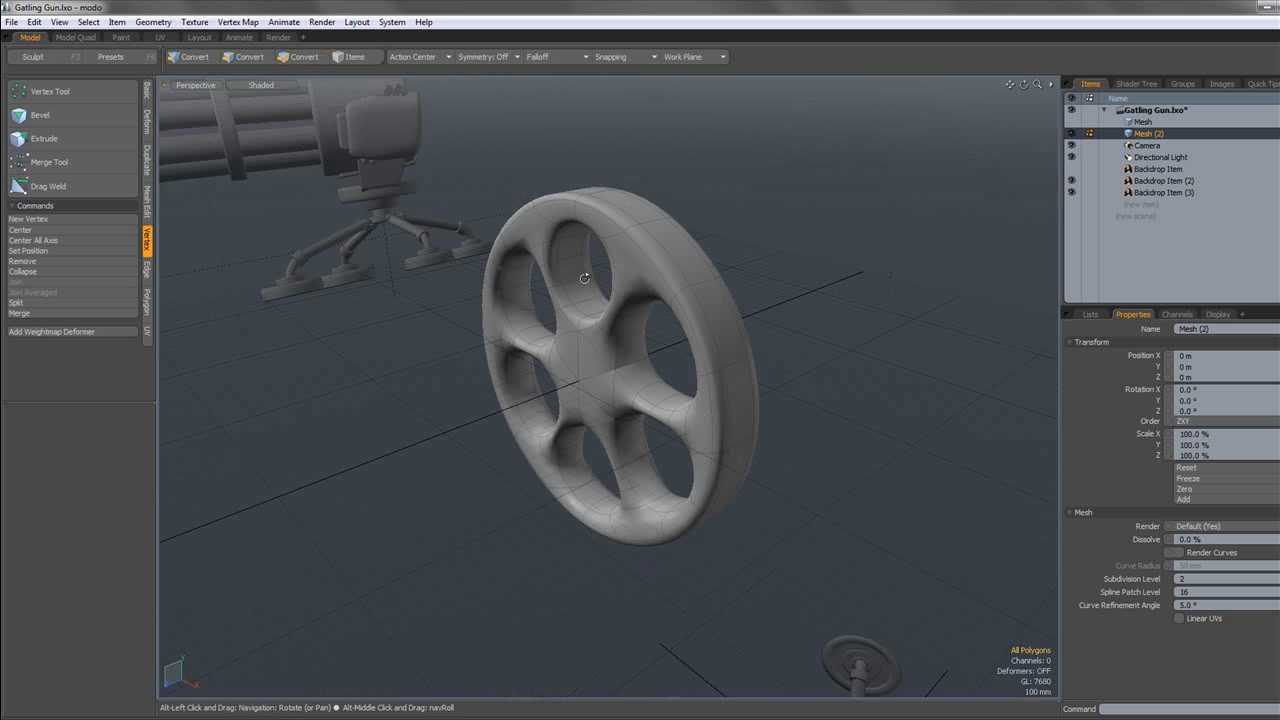
pyautogui.press('Tab')
pyautogui.scroll(3, 617, 266)
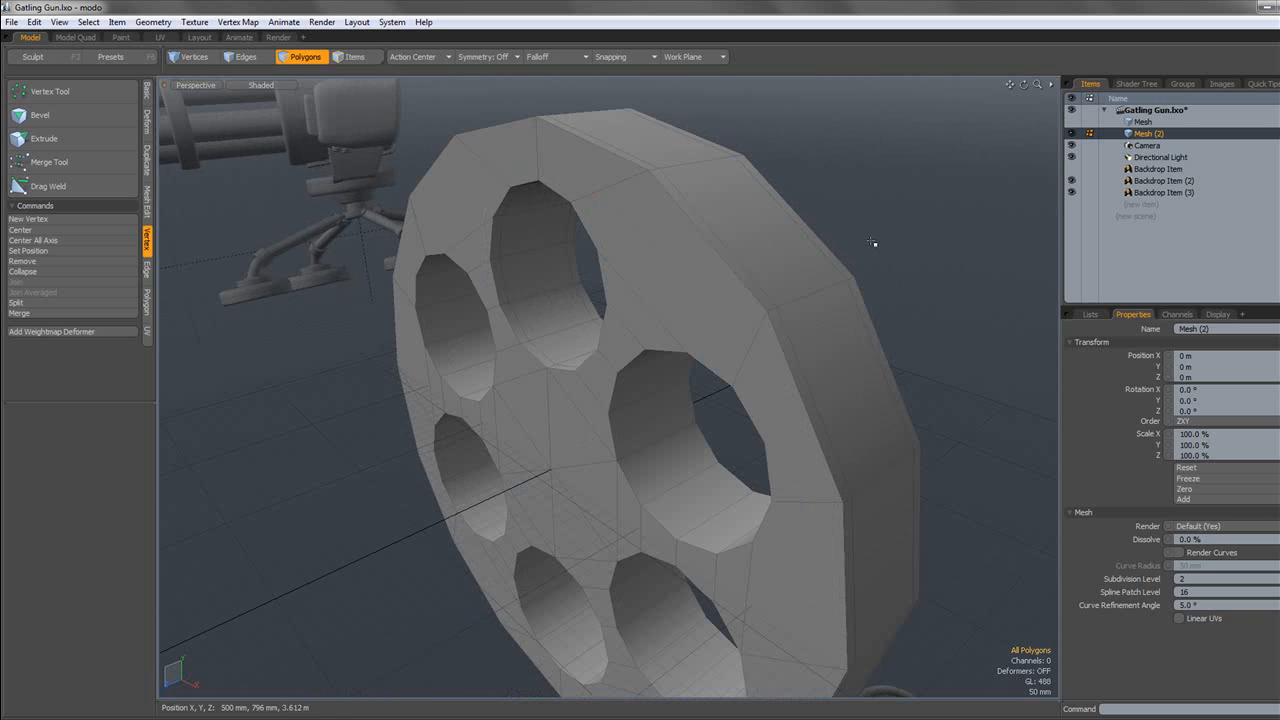
pyautogui.press('Tab')
pyautogui.scroll(-5, 870, 232)
# Undo the loop slices on the top hole and outer rim and the extrusion of the plate.
pyautogui.press('Tab')
pyautogui.press('Tab')
pyautogui.press('Tab')
pyautogui.press('Tab')
pyautogui.press('Tab')
pyautogui.press('Tab')
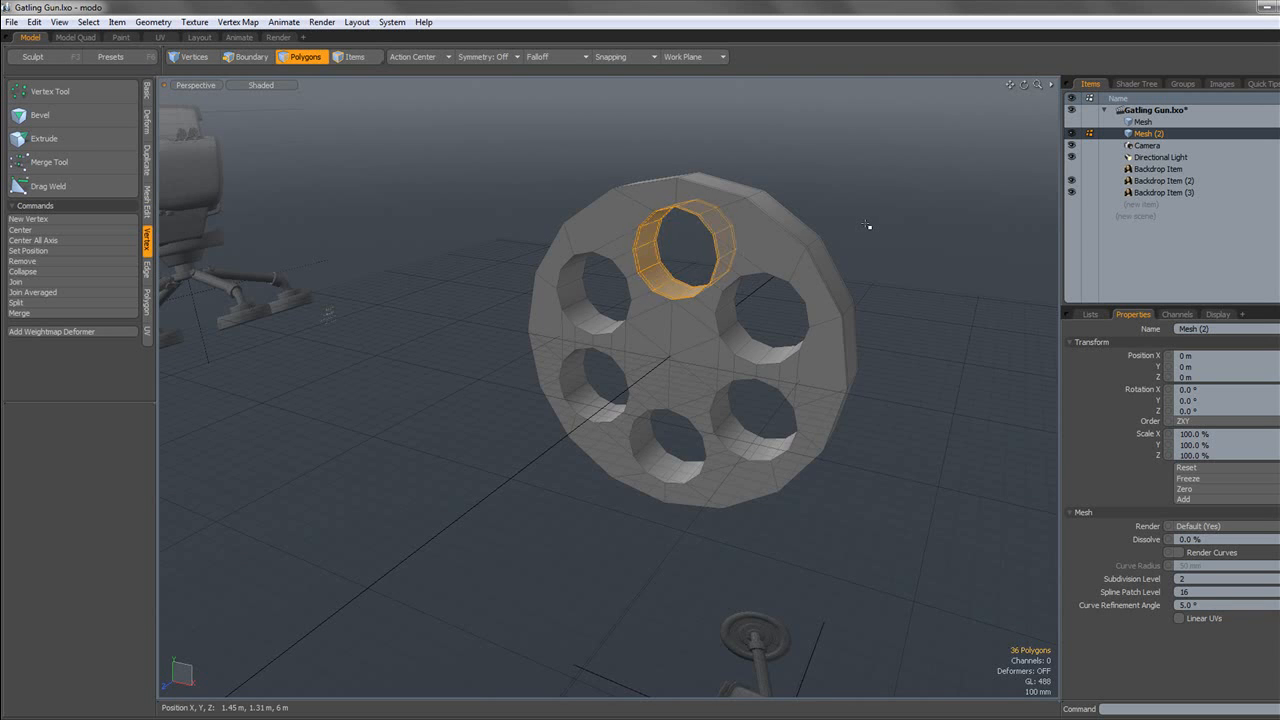
pyautogui.press('Tab')
pyautogui.press('Tab')
pyautogui.press('Tab')
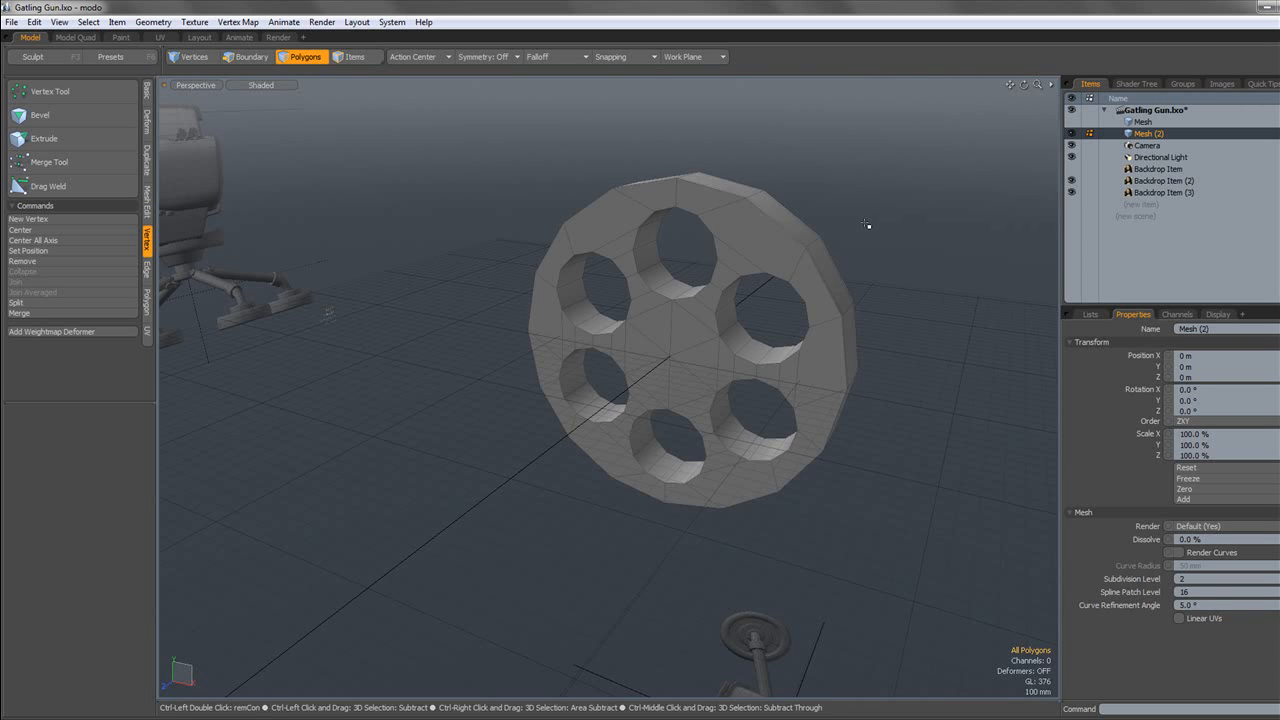
pyautogui.press('Tab')
pyautogui.press('Tab')
# Select all polygons of the flat plate and bevel them as a group with a 16 mm inset.
pyautogui.keyDown('alt'); pyautogui.moveTo(714, 214); pyautogui.dragTo(500, 200); pyautogui.keyUp('alt')
pyautogui.moveTo(390, 143); pyautogui.dragTo(931, 571, button='right')
pyautogui.hotkey('shift', 'a')
pyautogui.keyDown('alt'); pyautogui.keyDown('shift'); pyautogui.moveTo(752, 350); pyautogui.dragTo(706, 331); pyautogui.keyUp('shift'); pyautogui.keyUp('alt')
pyautogui.press('b')
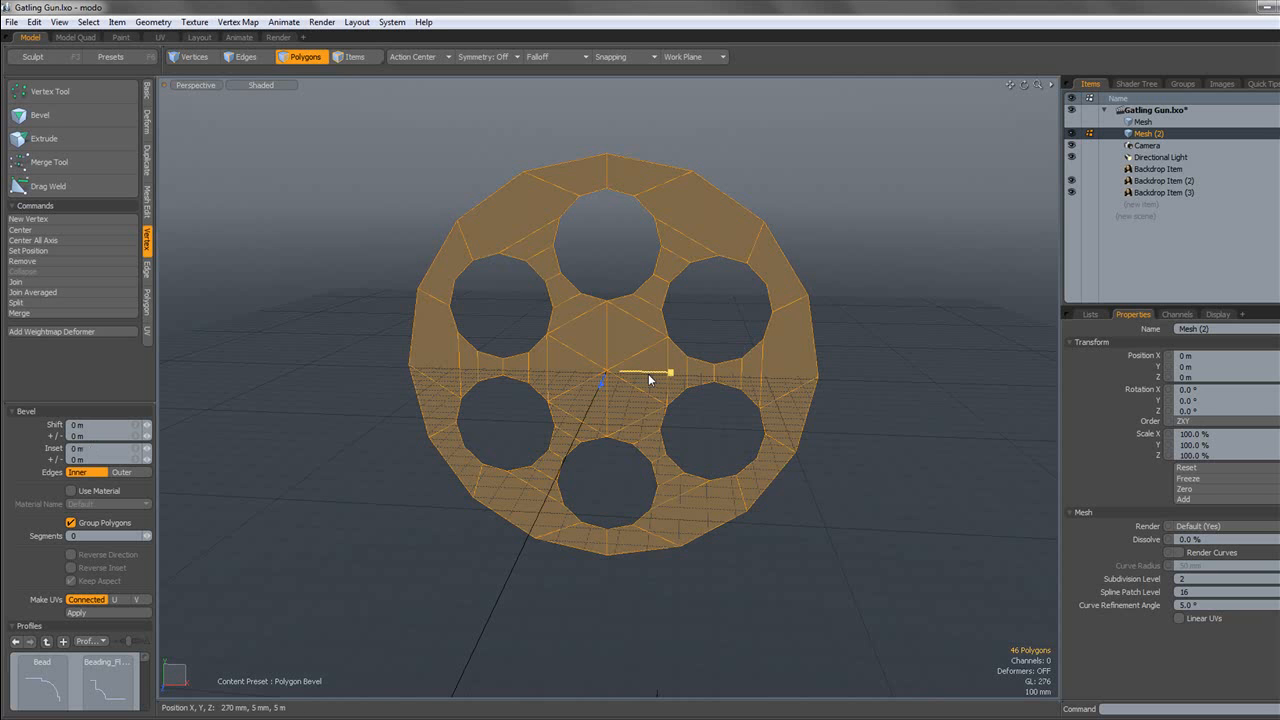
pyautogui.moveTo(648, 378); pyautogui.dragTo(662, 376)
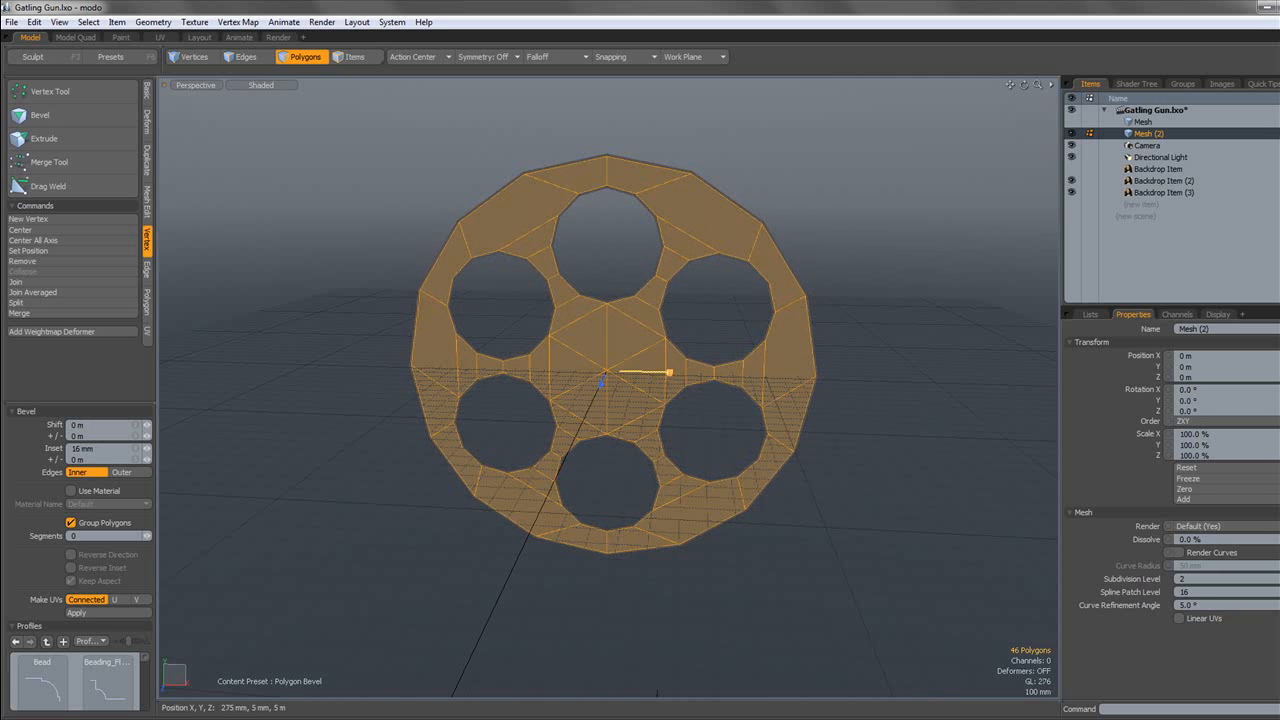
# Examine the inset border around the plate's holes and outer rim, finish the bevel and clear the selection.
pyautogui.scroll(5, 547, 254)
pyautogui.scroll(-3, 609, 303)
pyautogui.scroll(5, 599, 306)
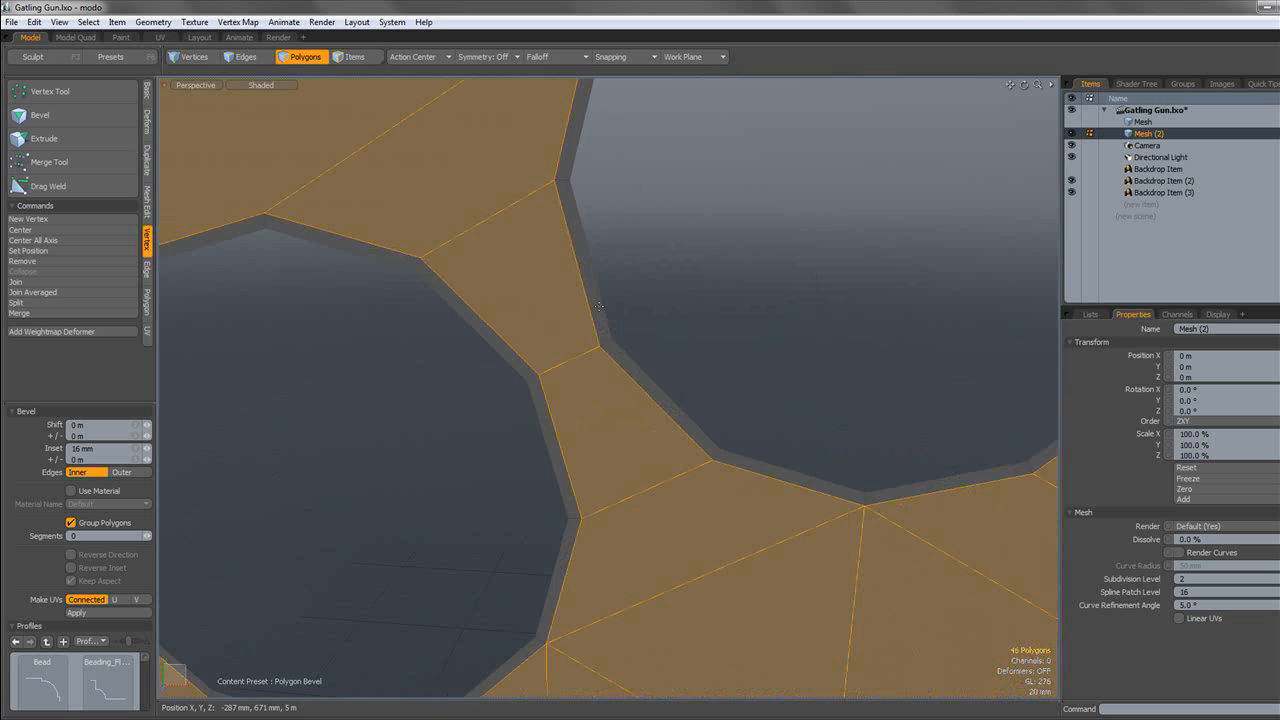
pyautogui.scroll(-4, 649, 256)
pyautogui.scroll(3, 570, 281)
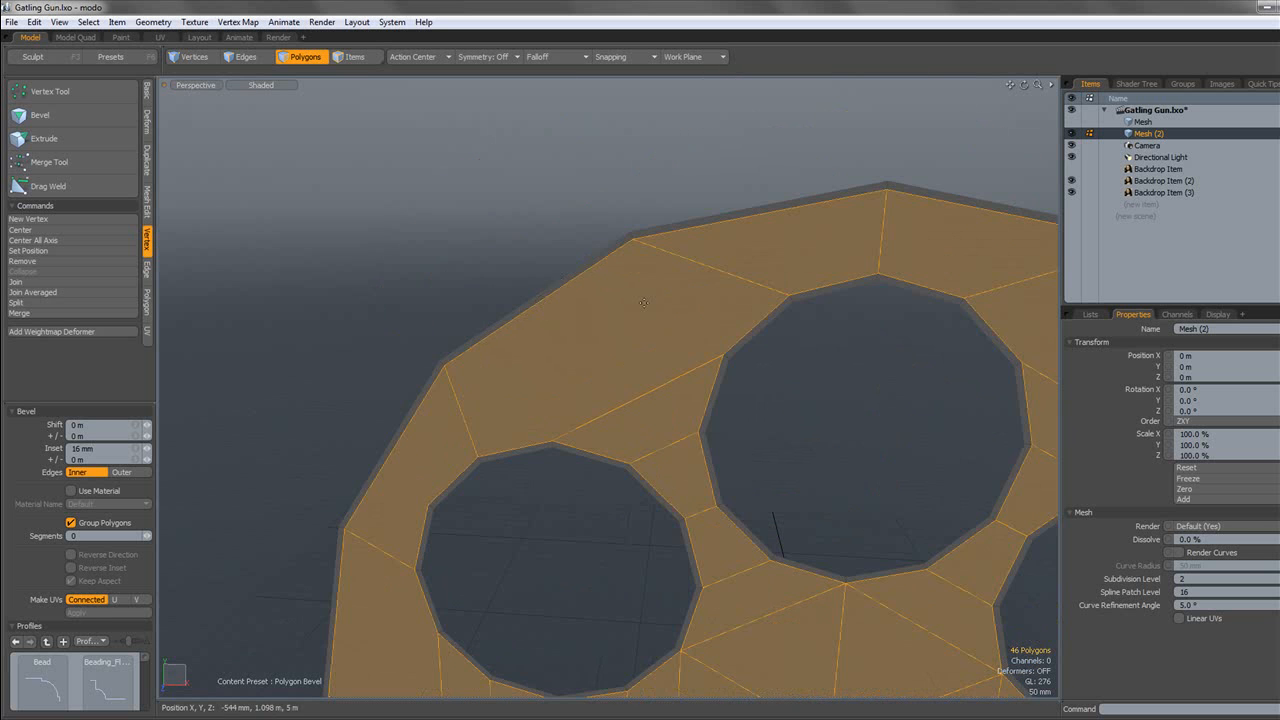
pyautogui.scroll(-5, 644, 303)
pyautogui.scroll(3, 697, 312)
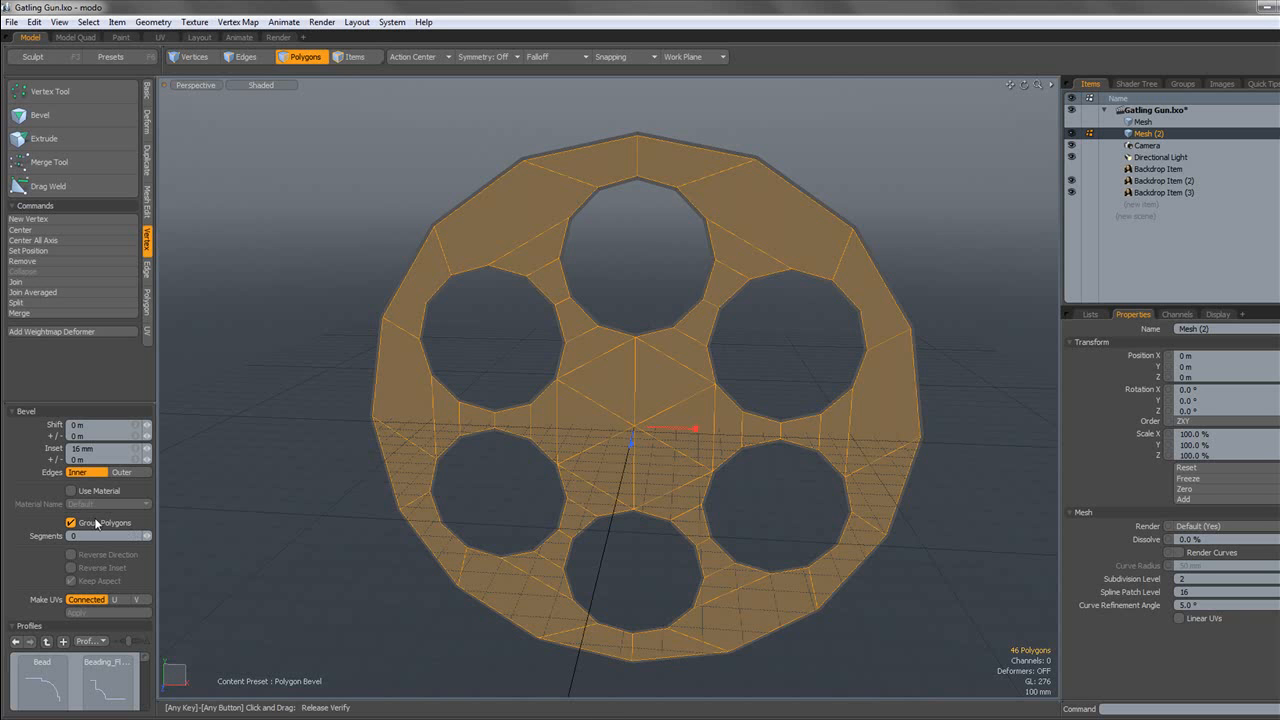
pyautogui.press('space')
pyautogui.click(634, 298)
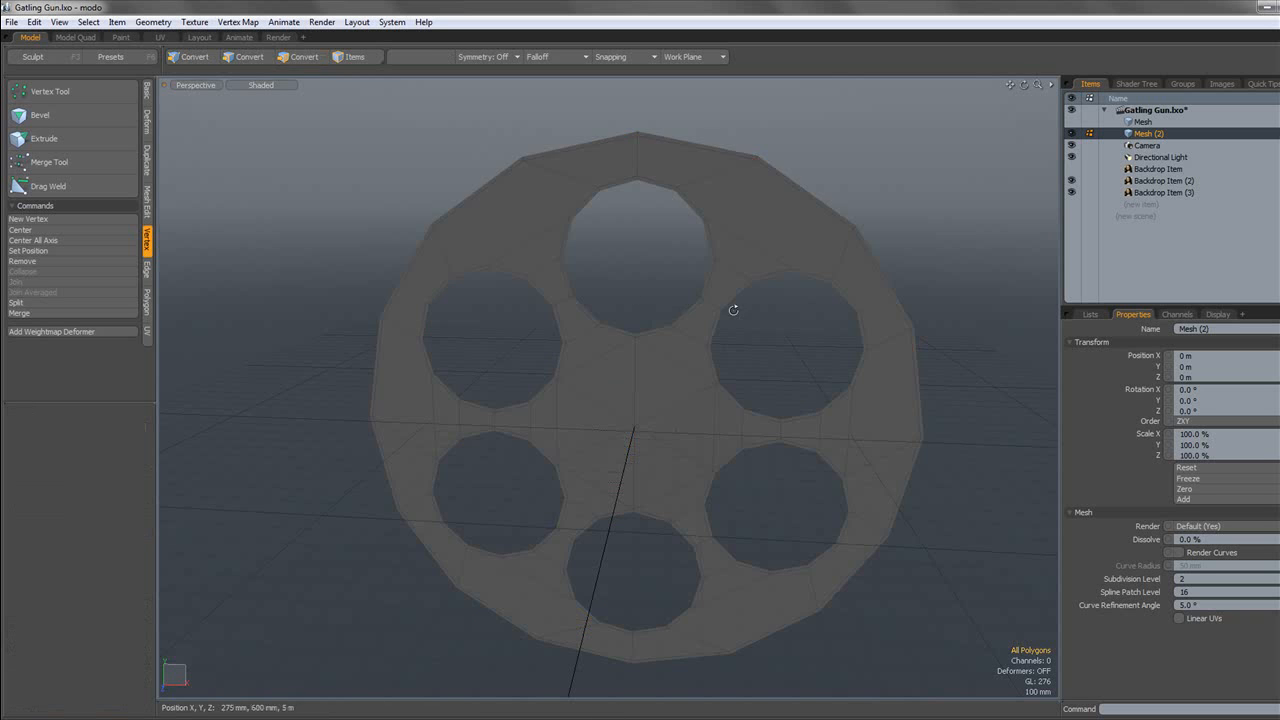
# Select the whole plate and extrude it about -405 mm along Z in the Left view, matching the reference gun's front ring.
pyautogui.keyDown('alt'); pyautogui.moveTo(734, 309); pyautogui.dragTo(576, 286); pyautogui.keyUp('alt')
pyautogui.doubleClick(660, 375)
pyautogui.keyDown('alt'); pyautogui.moveTo(664, 373); pyautogui.dragTo(557, 383); pyautogui.keyUp('alt')
pyautogui.hotkey('shift', 'x')
pyautogui.scroll(-2, 557, 383)
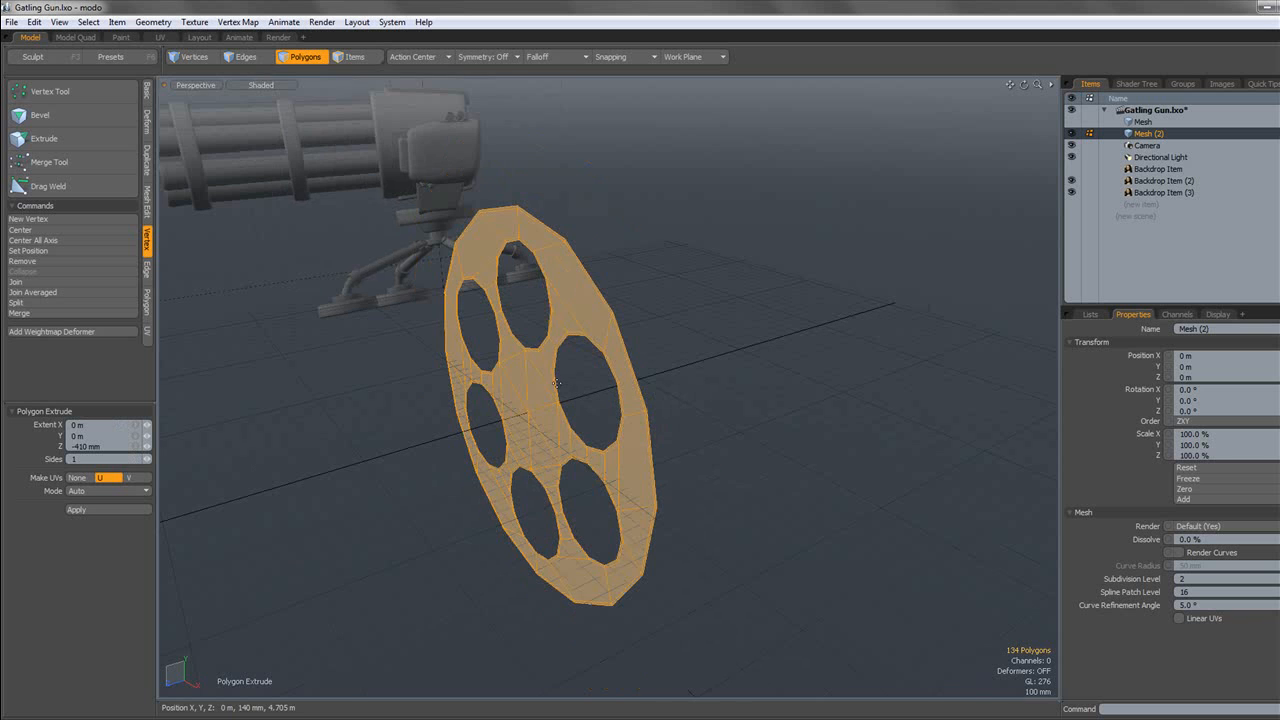
pyautogui.click(201, 88)
pyautogui.click(196, 60)
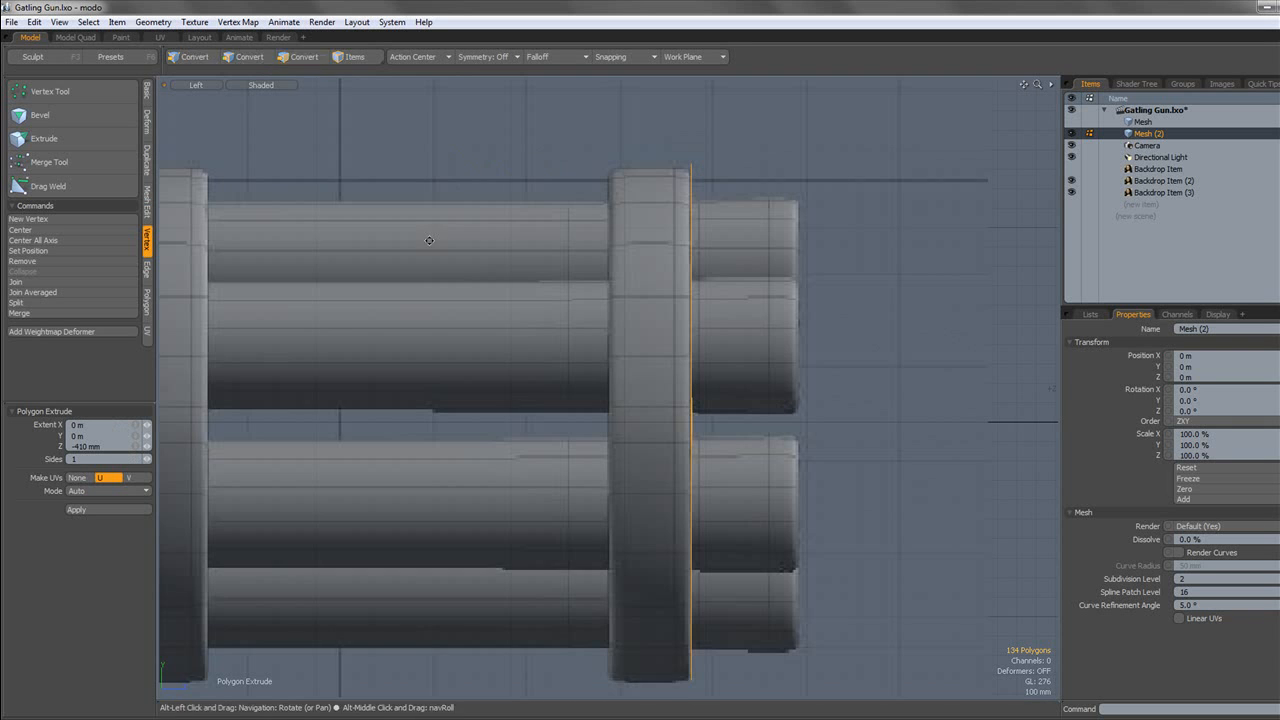
pyautogui.moveTo(698, 384); pyautogui.dragTo(665, 381)
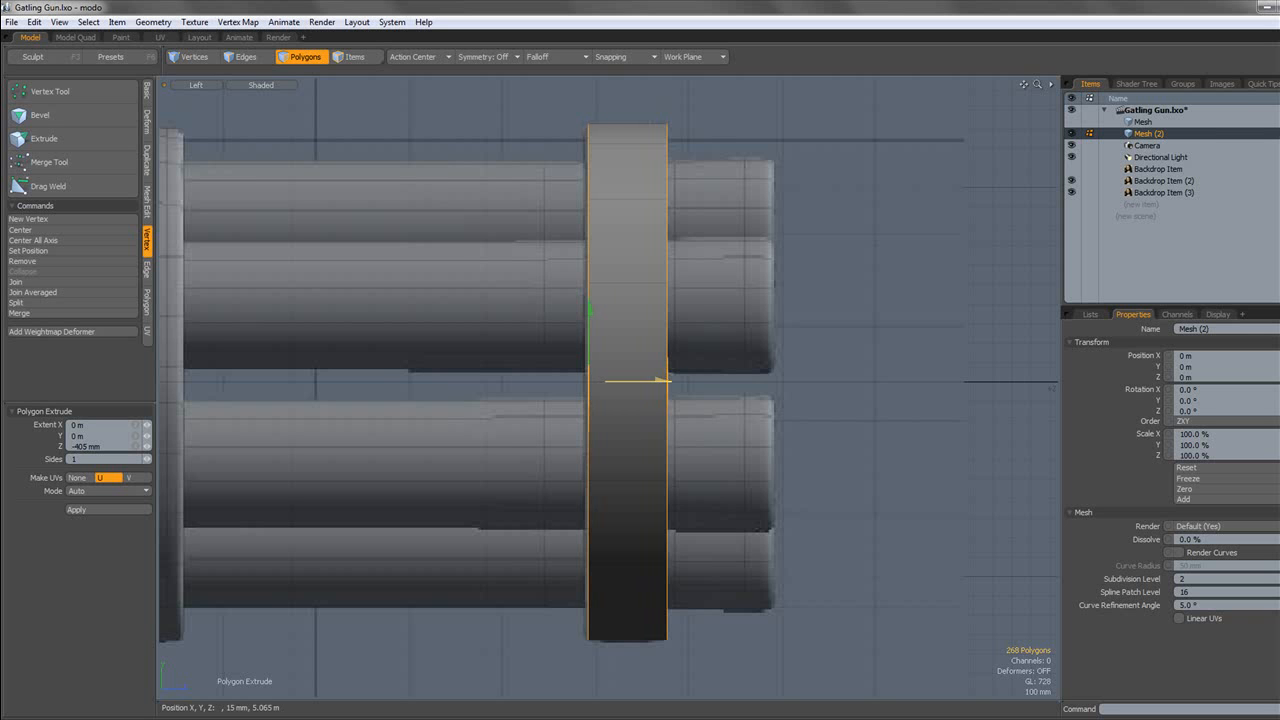
pyautogui.press('space')
# Return to the perspective view and preview the inset and extruded plate with subdivision.
pyautogui.click(196, 85)
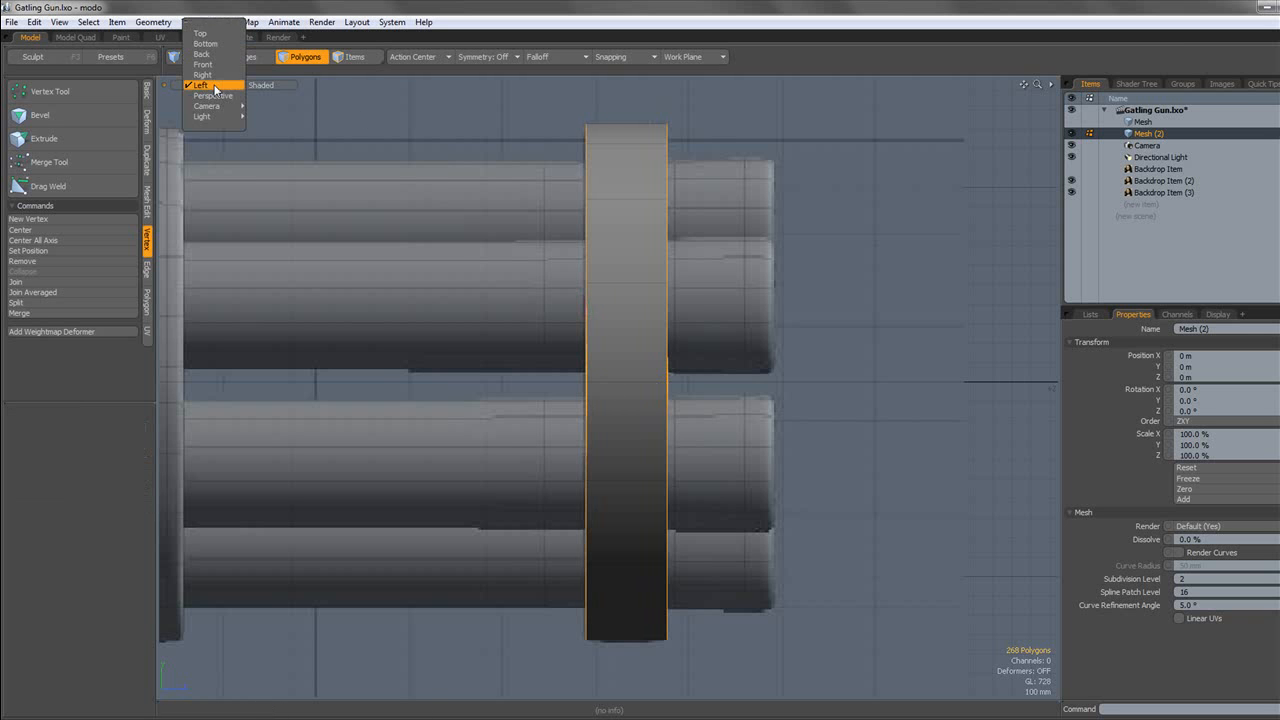
pyautogui.click(200, 113)
pyautogui.click(585, 221)
pyautogui.keyDown('alt'); pyautogui.moveTo(585, 221); pyautogui.dragTo(663, 226); pyautogui.keyUp('alt')
pyautogui.press('Tab')
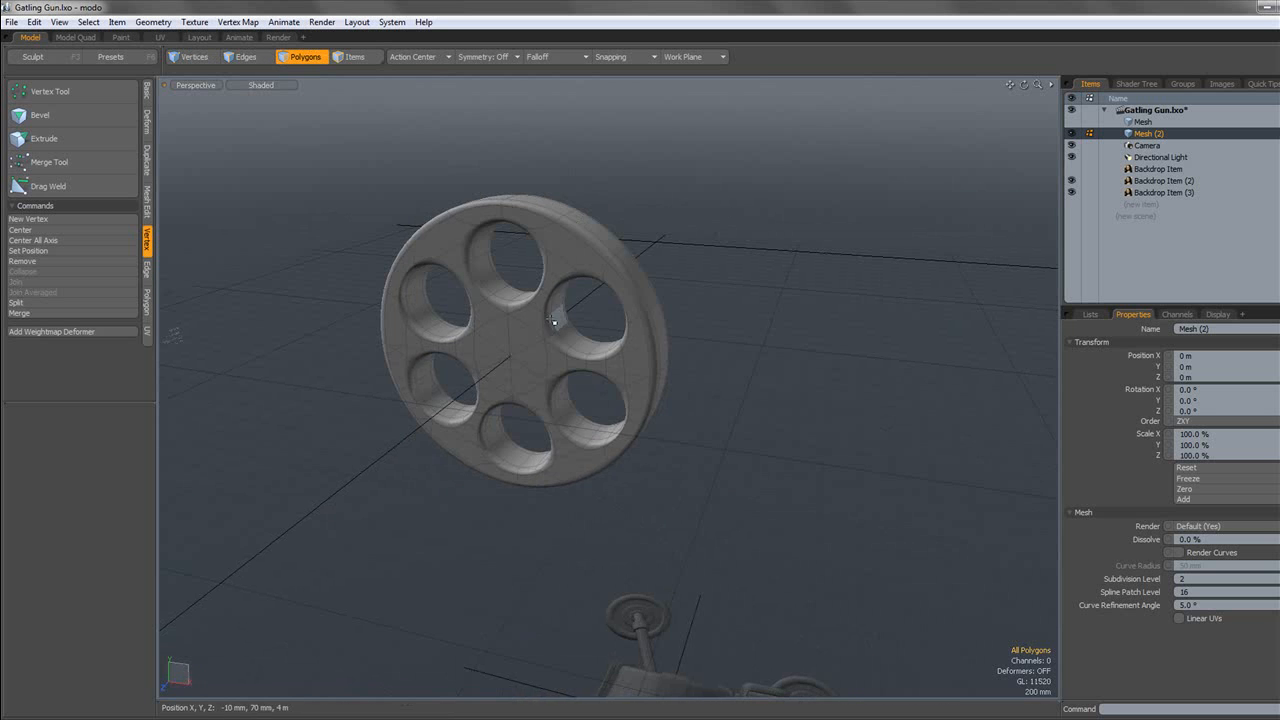
pyautogui.press('Tab')
# Loop Slice the plate's outer rim with one free-mode cut at 50% and check it with subdivision.
pyautogui.moveTo(711, 271)
pyautogui.keyDown('alt'); pyautogui.mouseDown()
pyautogui.moveTo(636, 341)
pyautogui.moveTo(627, 279)
pyautogui.mouseUp(); pyautogui.keyUp('alt')
pyautogui.hotkey('alt', 'c')
pyautogui.click(627, 279)
pyautogui.click(141, 439)
pyautogui.click(141, 424)
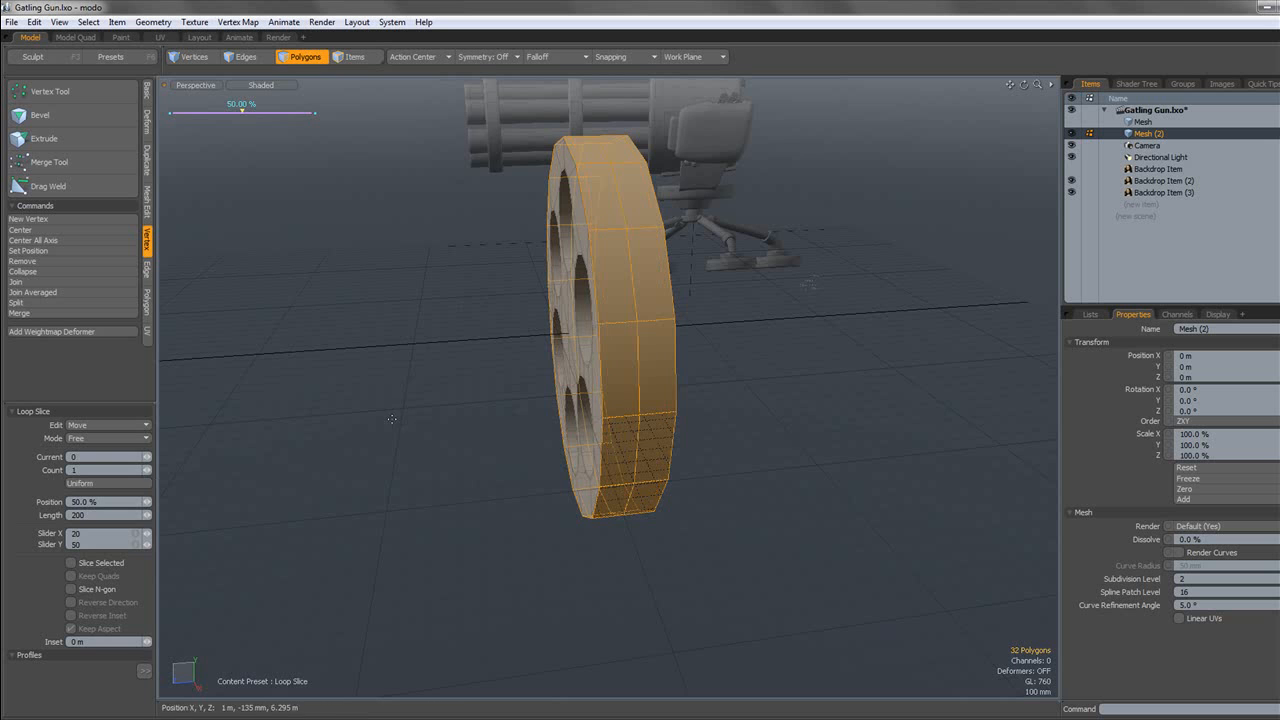
pyautogui.press('space')
pyautogui.click(460, 394)
pyautogui.press('Tab')
pyautogui.keyDown('alt'); pyautogui.moveTo(472, 397); pyautogui.dragTo(647, 375); pyautogui.keyUp('alt')
pyautogui.press('Tab')
# Loop Slice the inner wall of the plate's top hole in Symmetry mode with two cuts at 13%, then check it with subdivision.
pyautogui.keyDown('alt'); pyautogui.moveTo(483, 250); pyautogui.dragTo(424, 300); pyautogui.keyUp('alt')
pyautogui.scroll(5, 478, 288)
pyautogui.moveTo(510, 272); pyautogui.dragTo(473, 241)
pyautogui.hotkey('alt', 'c')
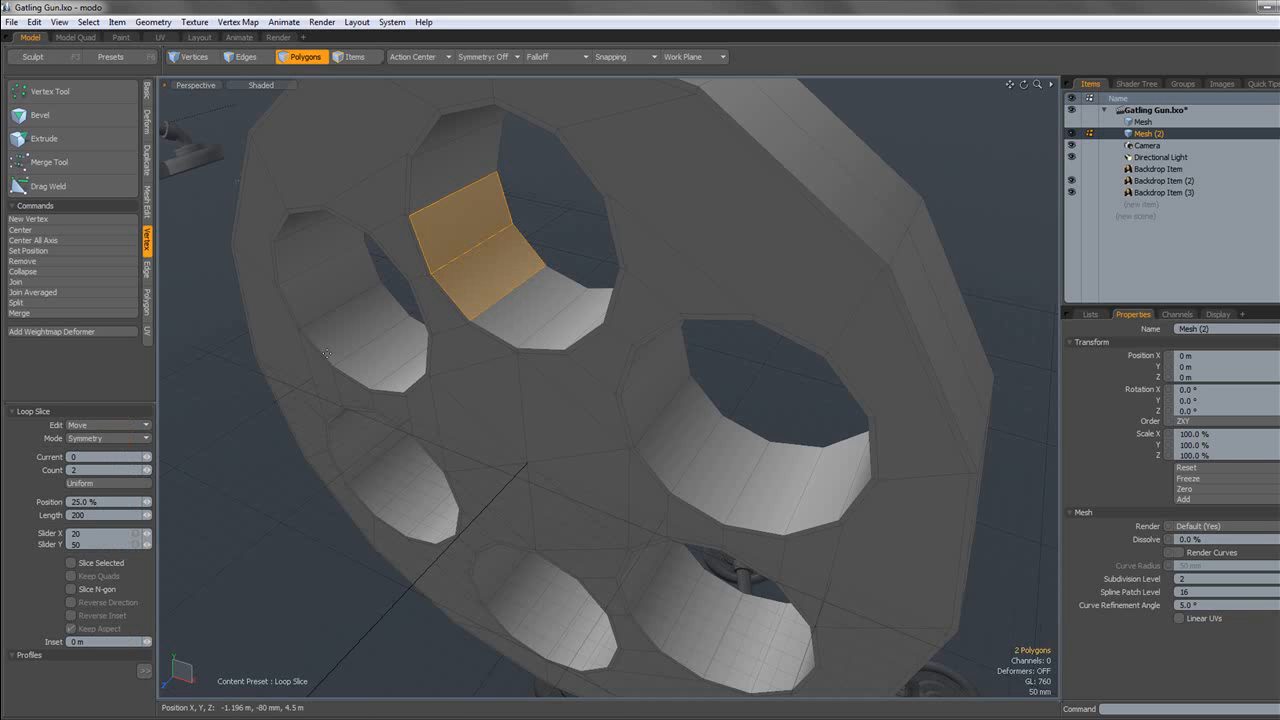
pyautogui.moveTo(386, 324); pyautogui.dragTo(368, 331)
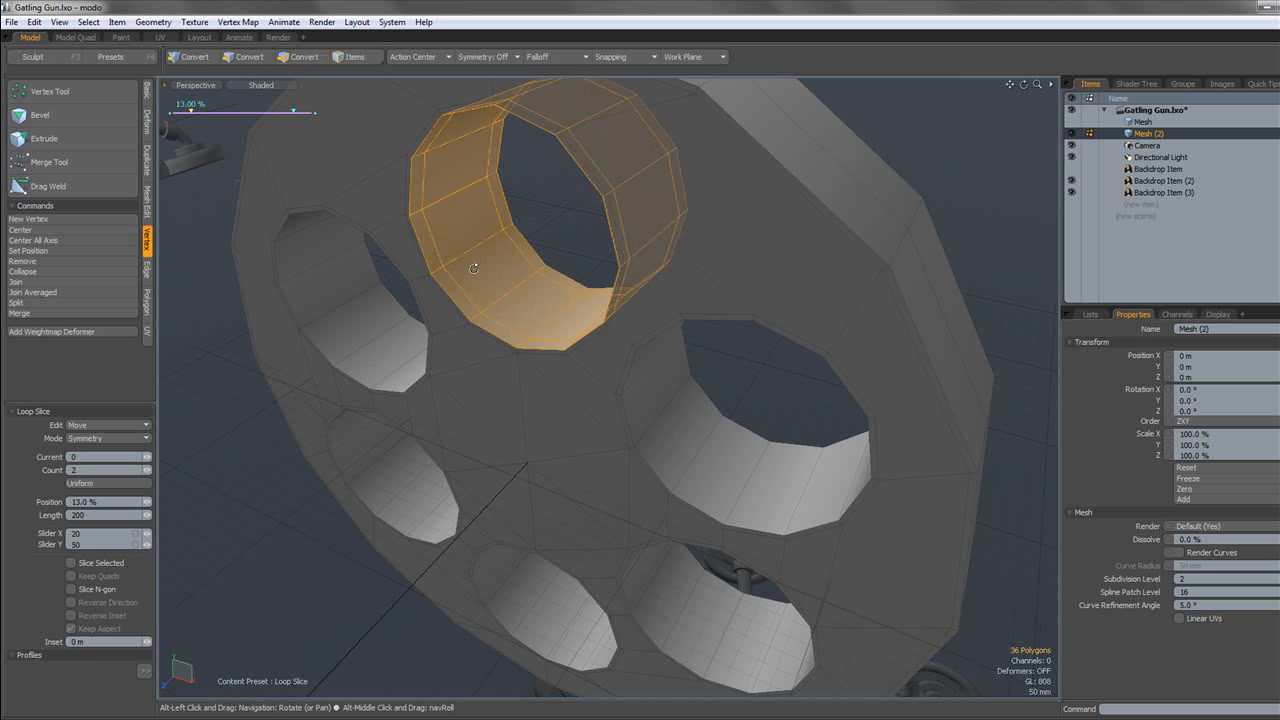
pyautogui.press('q')
pyautogui.click(540, 240)
pyautogui.press('Tab')
pyautogui.keyDown('alt'); pyautogui.moveTo(540, 240); pyautogui.dragTo(520, 194); pyautogui.keyUp('alt')
pyautogui.press('Tab')
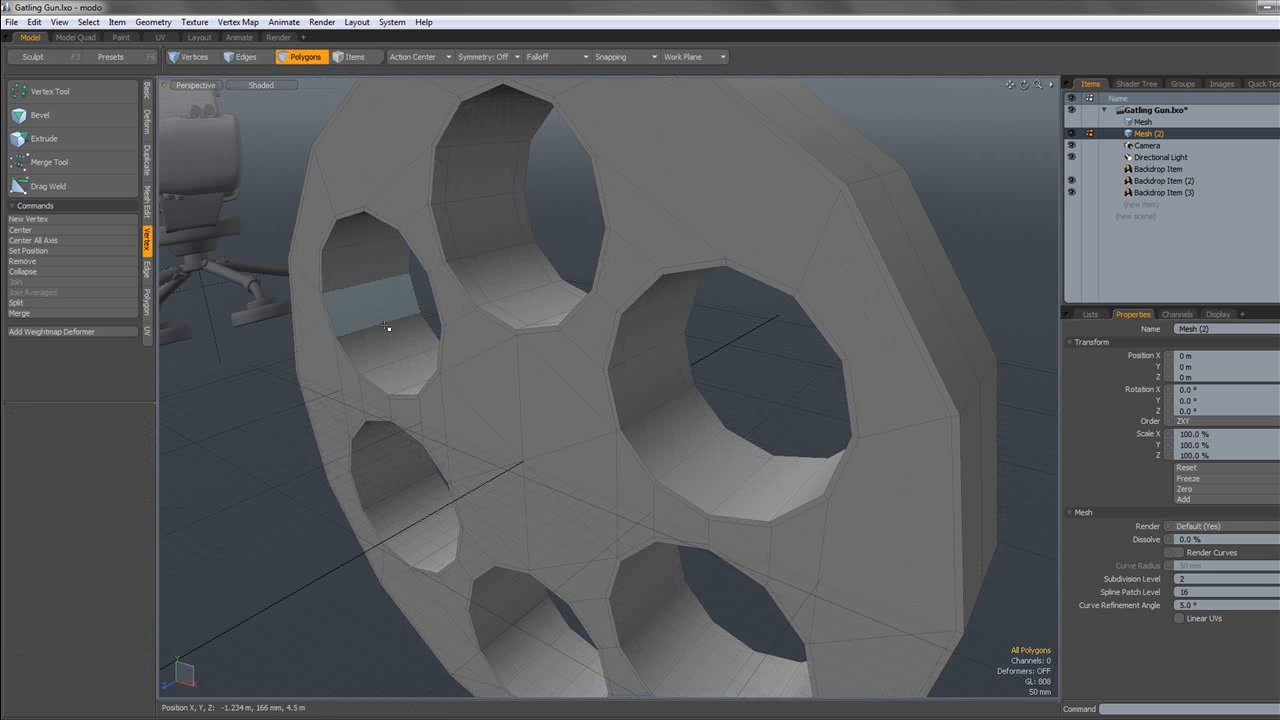
# Loop Slice the inner walls of the two upper side holes with two symmetric cuts at 13%.
pyautogui.moveTo(386, 329); pyautogui.dragTo(368, 266)
pyautogui.hotkey('alt', 'c')
pyautogui.click(367, 288)
pyautogui.press('q')
pyautogui.moveTo(732, 443); pyautogui.dragTo(668, 405)
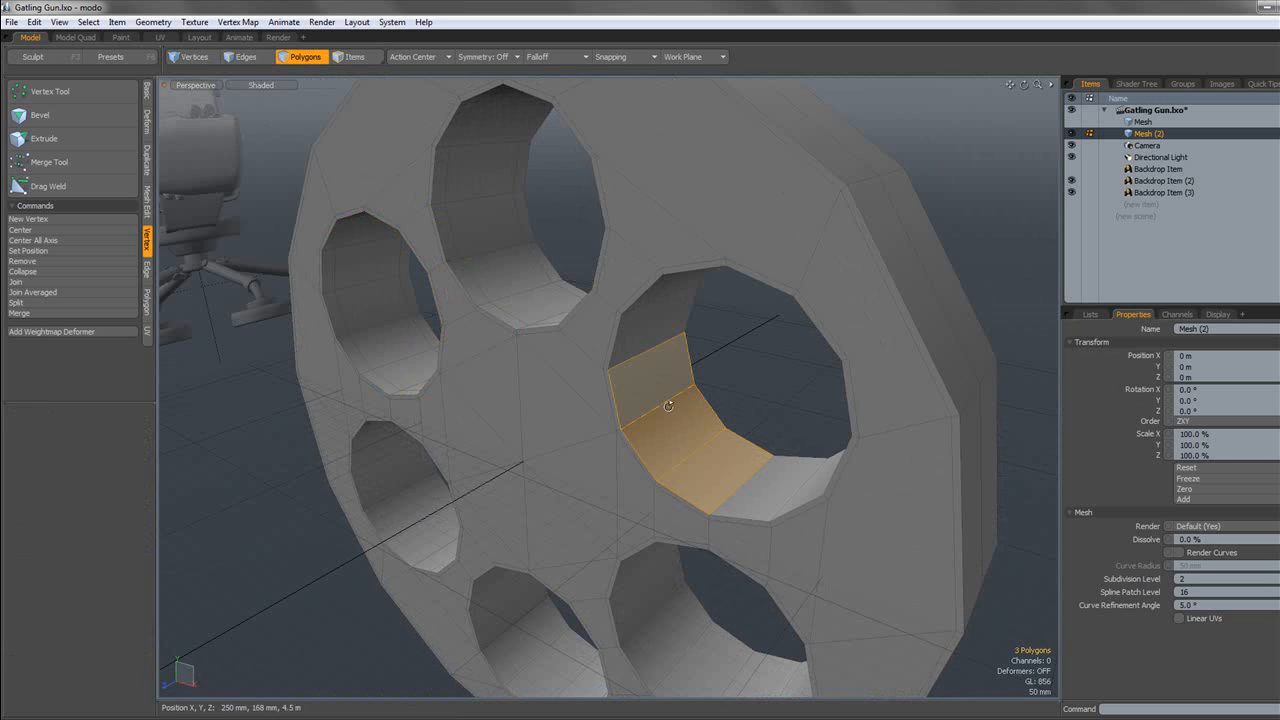
pyautogui.hotkey('alt', 'c')
pyautogui.click(667, 402)
pyautogui.press('q')
# Loop Slice the inner walls of the three remaining lower holes with two symmetric cuts at 13% and clear the selection.
pyautogui.keyDown('alt'); pyautogui.moveTo(643, 363); pyautogui.dragTo(625, 285); pyautogui.keyUp('alt')
pyautogui.moveTo(495, 485); pyautogui.dragTo(489, 426)
pyautogui.hotkey('alt', 'c')
pyautogui.click(500, 450)
pyautogui.press('q')
pyautogui.moveTo(660, 472); pyautogui.dragTo(613, 396)
pyautogui.hotkey('alt', 'c')
pyautogui.click(613, 396)
pyautogui.press('q')
pyautogui.moveTo(420, 400)
pyautogui.mouseDown()
pyautogui.moveTo(395, 385)
pyautogui.moveTo(345, 305)
pyautogui.mouseUp()
pyautogui.hotkey('alt', 'c')
pyautogui.click(378, 357)
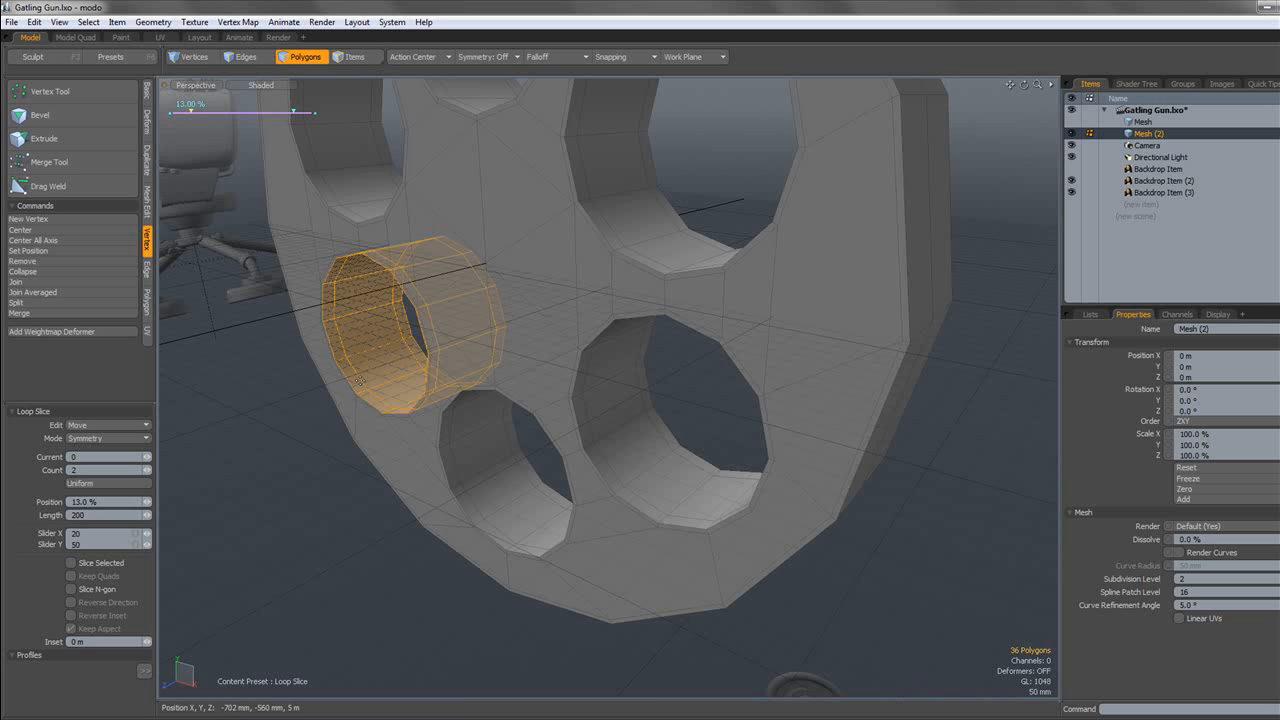
pyautogui.press('q')
pyautogui.click(309, 423)
# Turn on subdivision for the sliced plate and save the scene.
pyautogui.scroll(-5, 309, 423)
pyautogui.press('Tab')
pyautogui.keyDown('alt'); pyautogui.moveTo(309, 423); pyautogui.dragTo(672, 388); pyautogui.keyUp('alt')
pyautogui.hotkey('ctrl', 's')
pyautogui.click(932, 312)
pyautogui.keyDown('alt'); pyautogui.moveTo(745, 320); pyautogui.dragTo(425, 204); pyautogui.keyUp('alt')
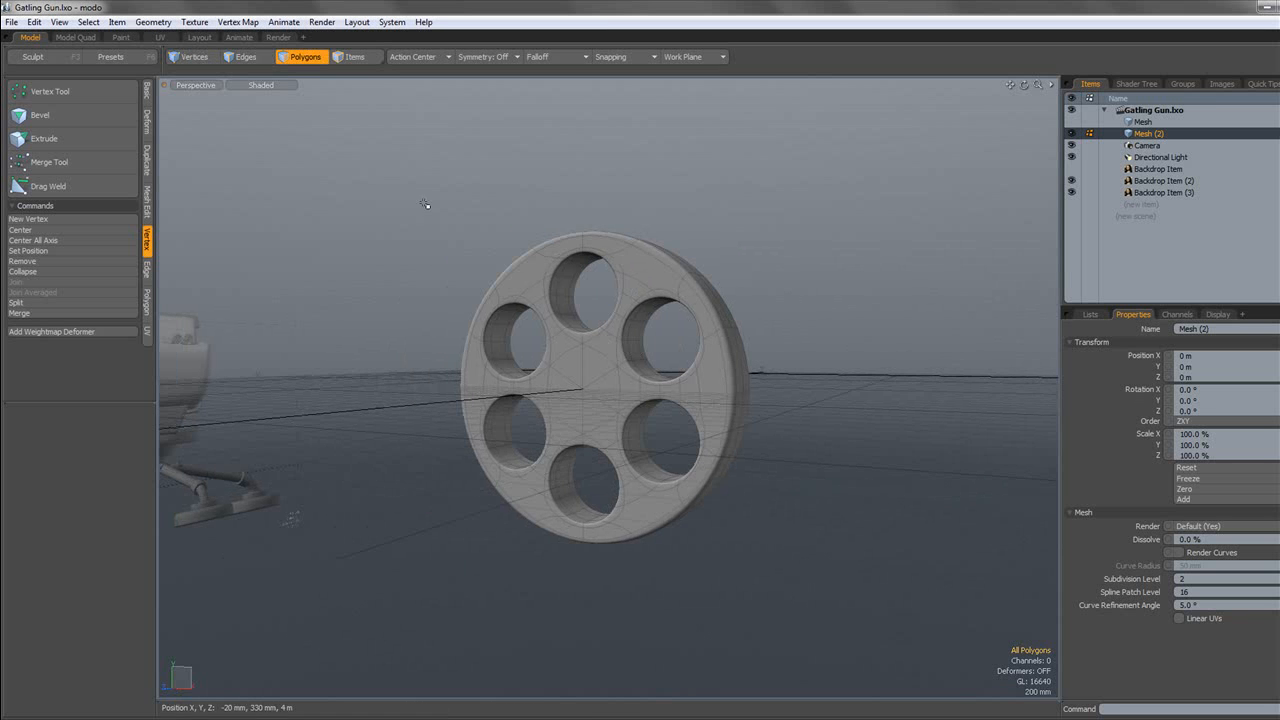
# Show the barrel mesh in the Front view and compare its diameter with the plate's top hole.
pyautogui.click(197, 54)
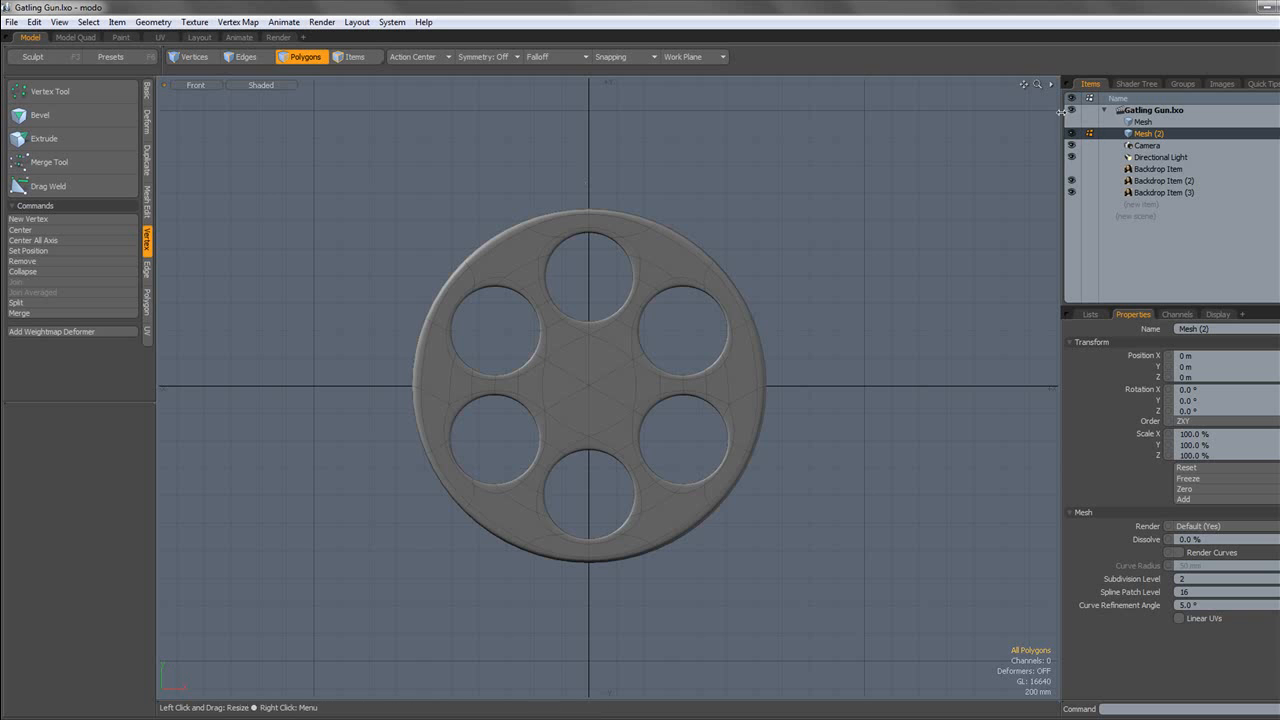
pyautogui.scroll(10, 585, 243)
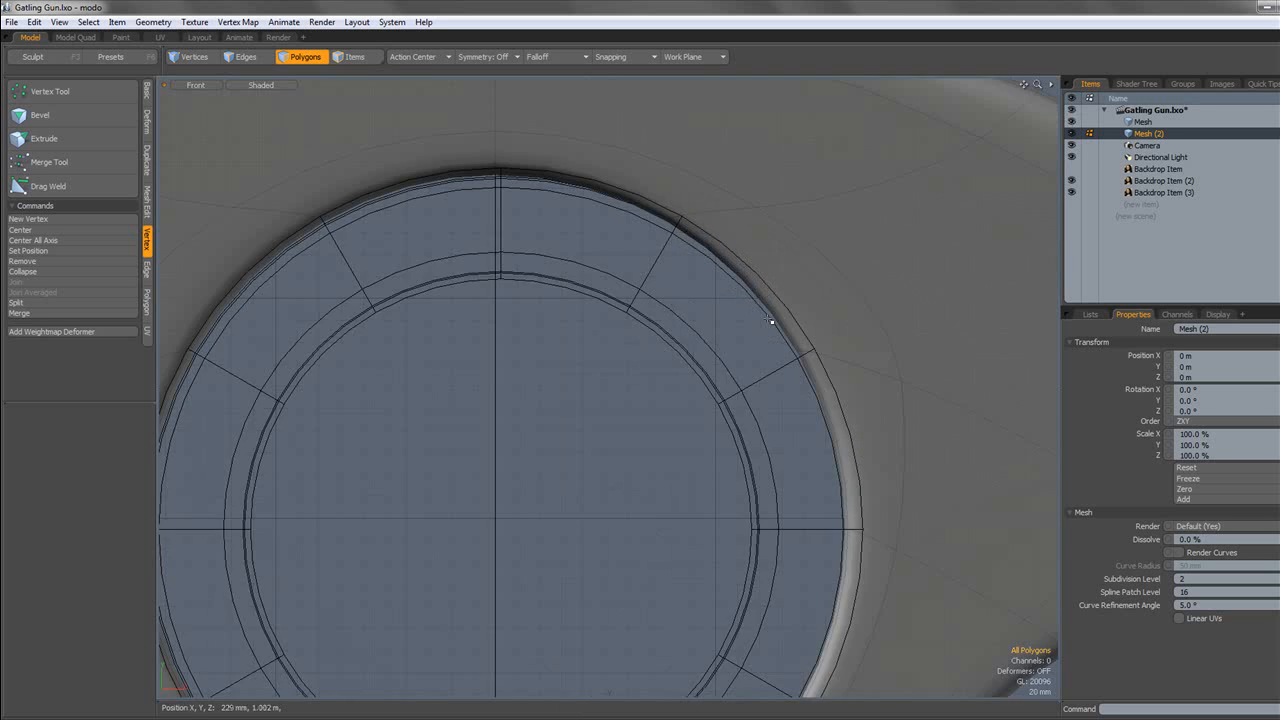
pyautogui.scroll(-4, 777, 295)
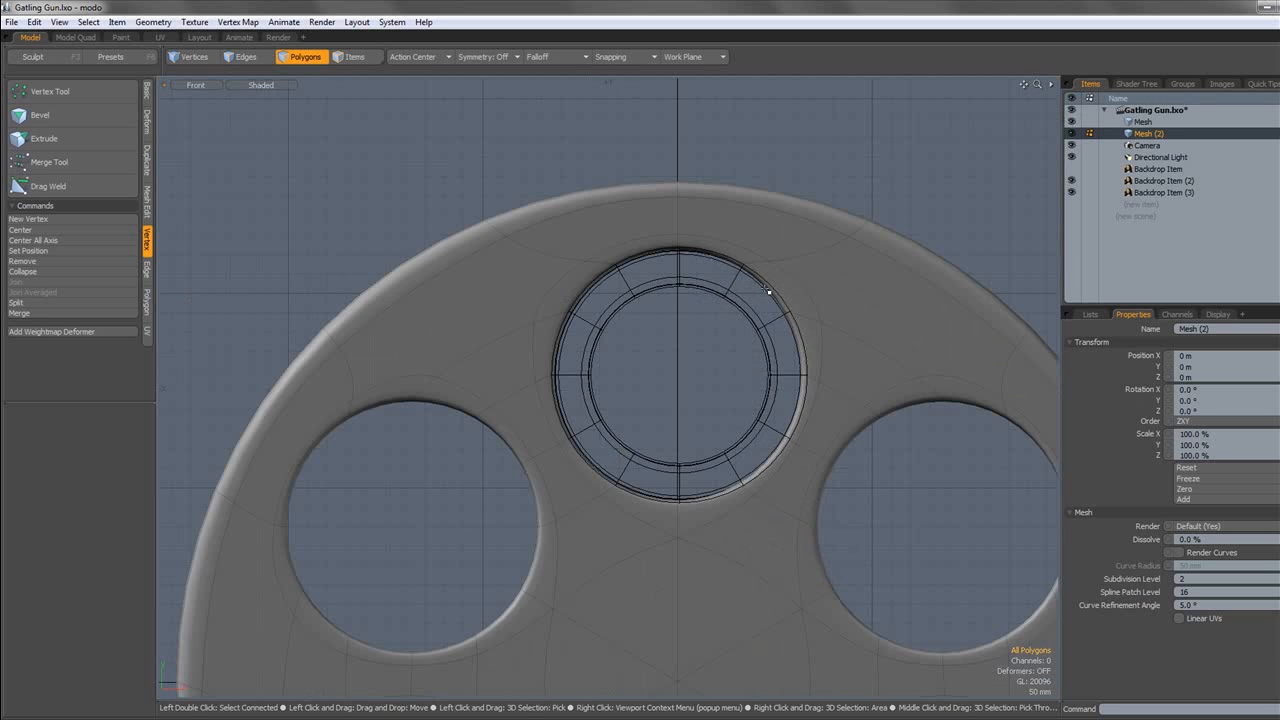
pyautogui.scroll(4, 791, 397)
pyautogui.scroll(-7, 790, 396)
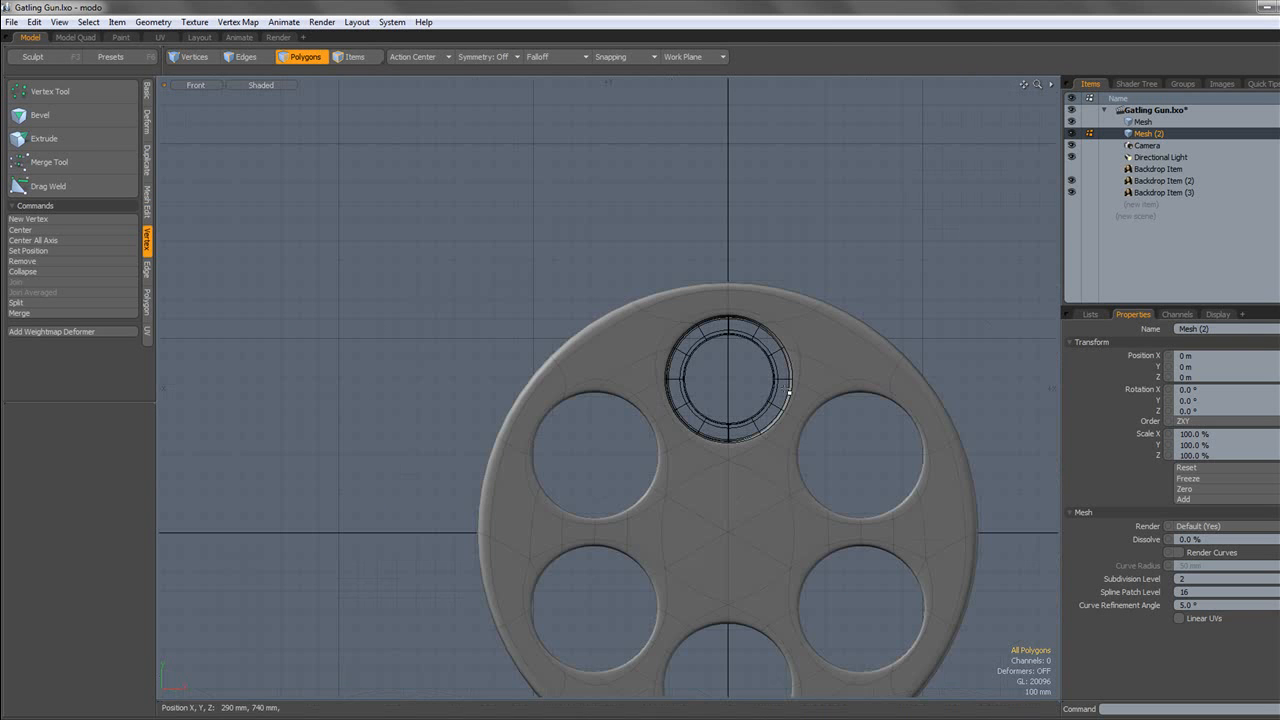
# Select the whole barrel in its own mesh layer and scale it to 98% in X and Y to fit the plate's hole.
pyautogui.click(1147, 122)
pyautogui.press('a')
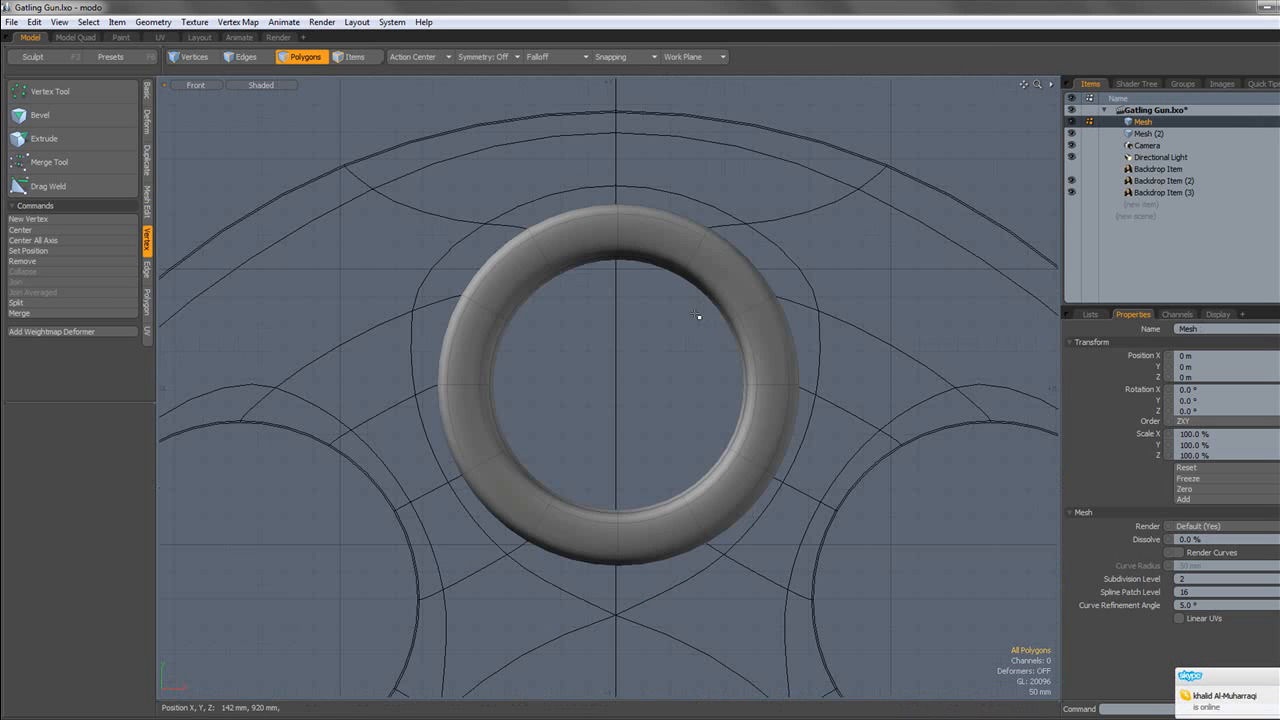
pyautogui.doubleClick(692, 280)
pyautogui.press('r')
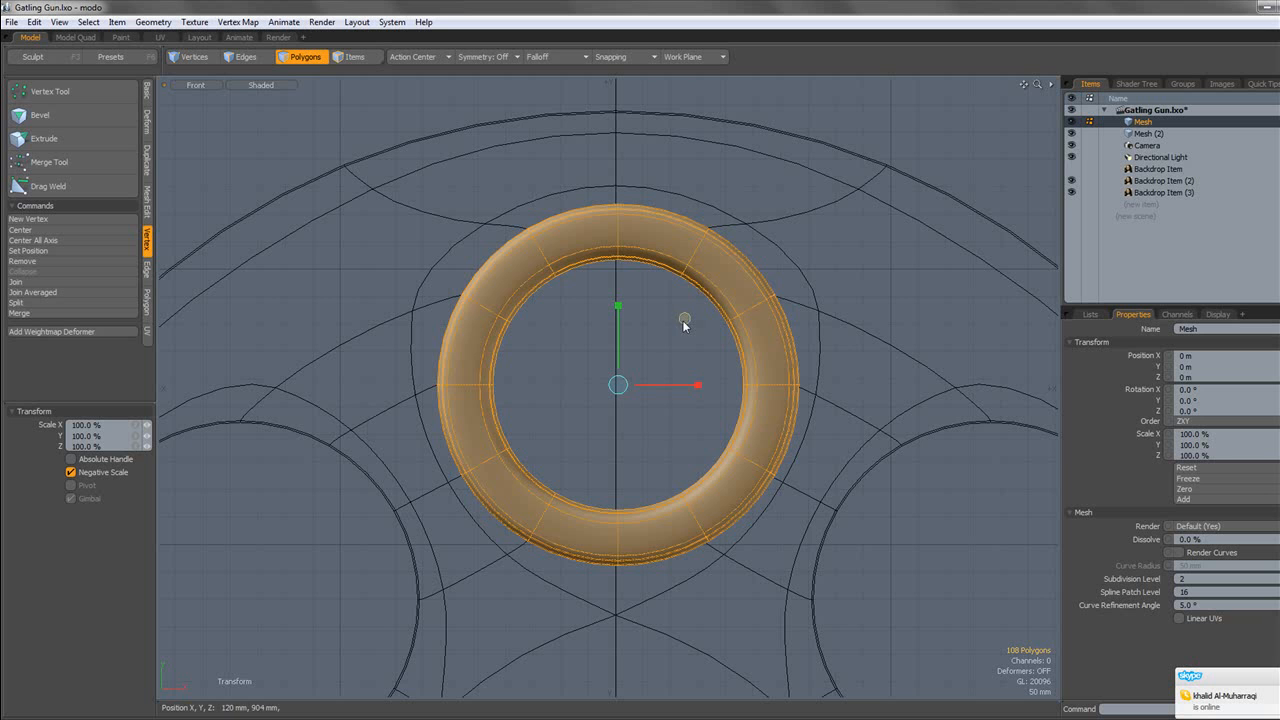
pyautogui.moveTo(684, 318)
pyautogui.mouseDown()
pyautogui.moveTo(673, 322)
pyautogui.moveTo(686, 316)
pyautogui.mouseUp()
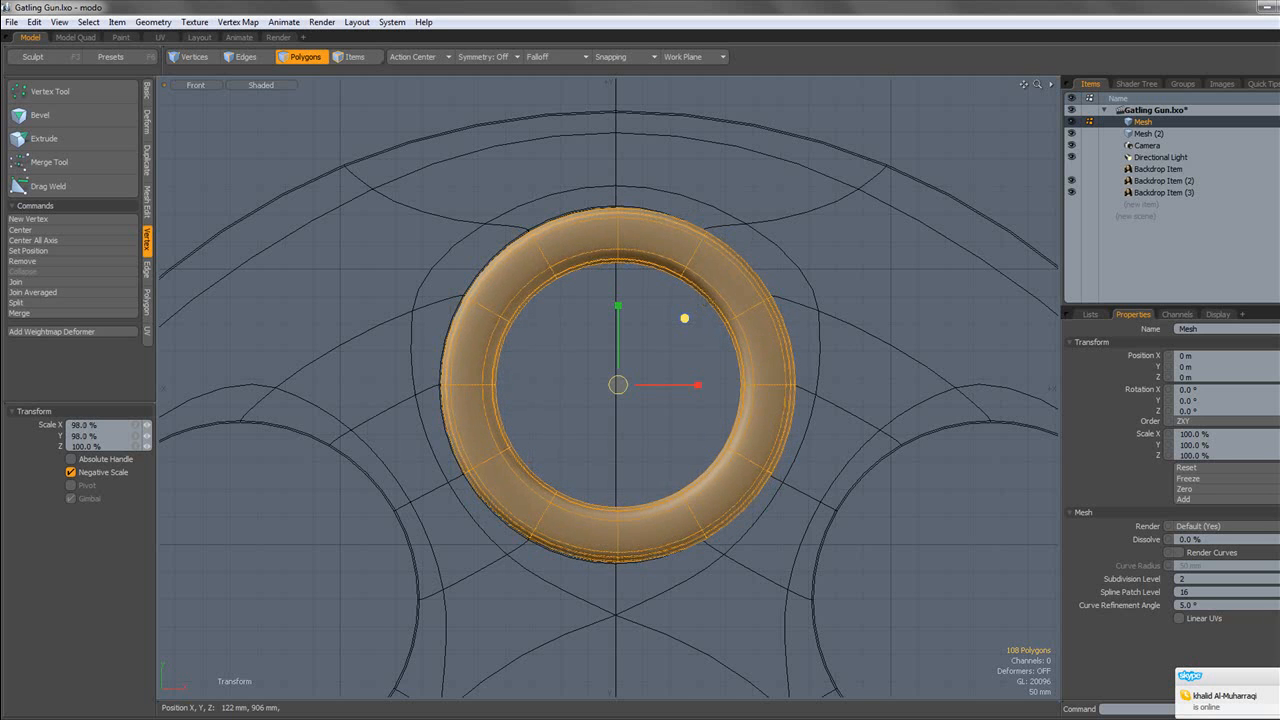
pyautogui.press('space')
# Display the barrel and plate meshes together in perspective and examine how the barrel passes through the top hole.
pyautogui.click(284, 86)
pyautogui.click(198, 85)
pyautogui.click(222, 106)
pyautogui.click(196, 85)
pyautogui.click(210, 103)
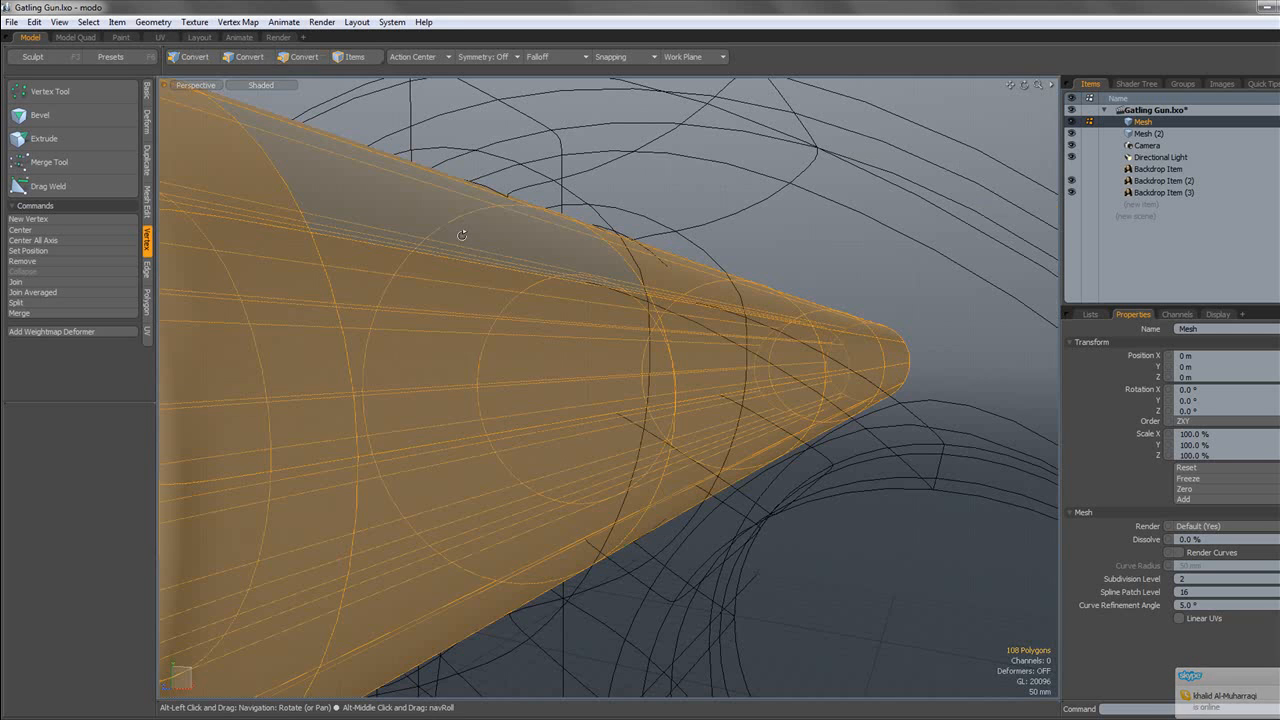
pyautogui.keyDown('ctrl'); pyautogui.click(1162, 135); pyautogui.keyUp('ctrl')
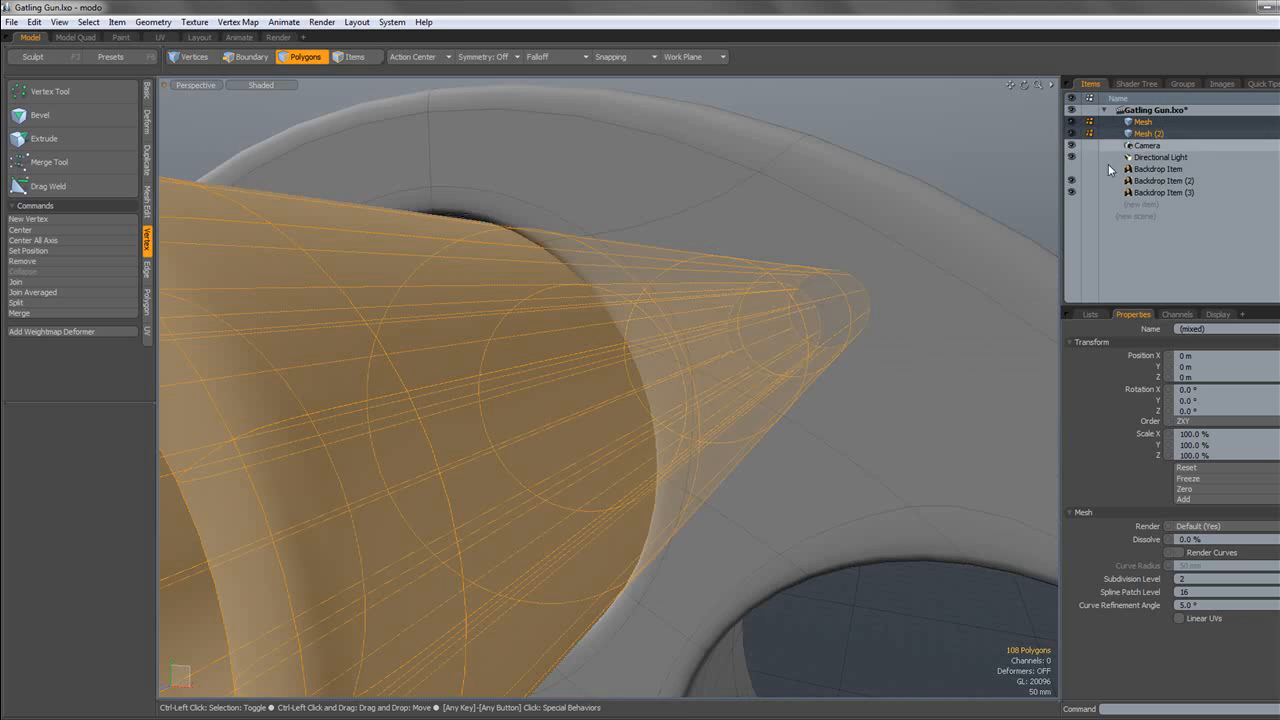
pyautogui.keyDown('alt'); pyautogui.moveTo(643, 266); pyautogui.dragTo(652, 259); pyautogui.keyUp('alt')
pyautogui.keyDown('alt'); pyautogui.moveTo(937, 548); pyautogui.dragTo(849, 376); pyautogui.keyUp('alt')
pyautogui.scroll(-5, 884, 433)
pyautogui.scroll(3, 768, 360)
pyautogui.keyDown('alt'); pyautogui.moveTo(771, 363); pyautogui.dragTo(698, 417); pyautogui.keyUp('alt')
pyautogui.scroll(4, 777, 429)
pyautogui.keyDown('alt'); pyautogui.moveTo(777, 429); pyautogui.dragTo(819, 525); pyautogui.keyUp('alt')
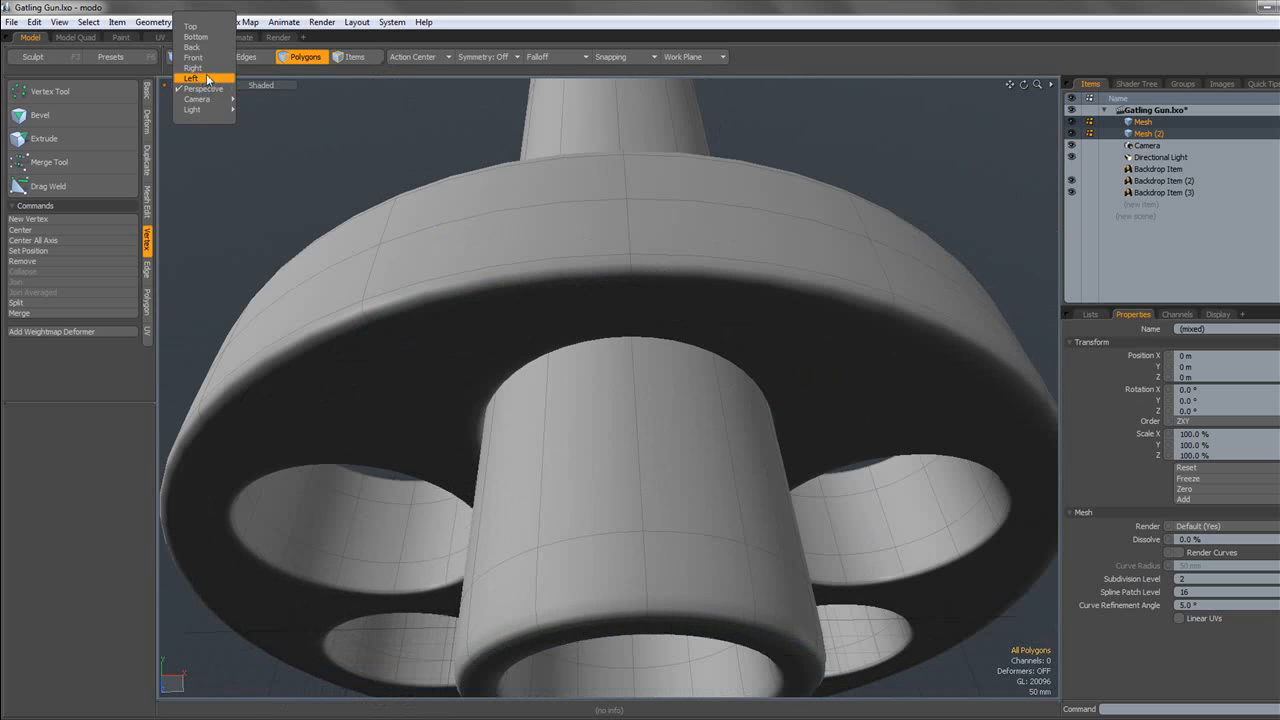
# Inspect the barrel's fit in the plate from the Front view and select the whole plate.
pyautogui.click(205, 78)
pyautogui.click(195, 63)
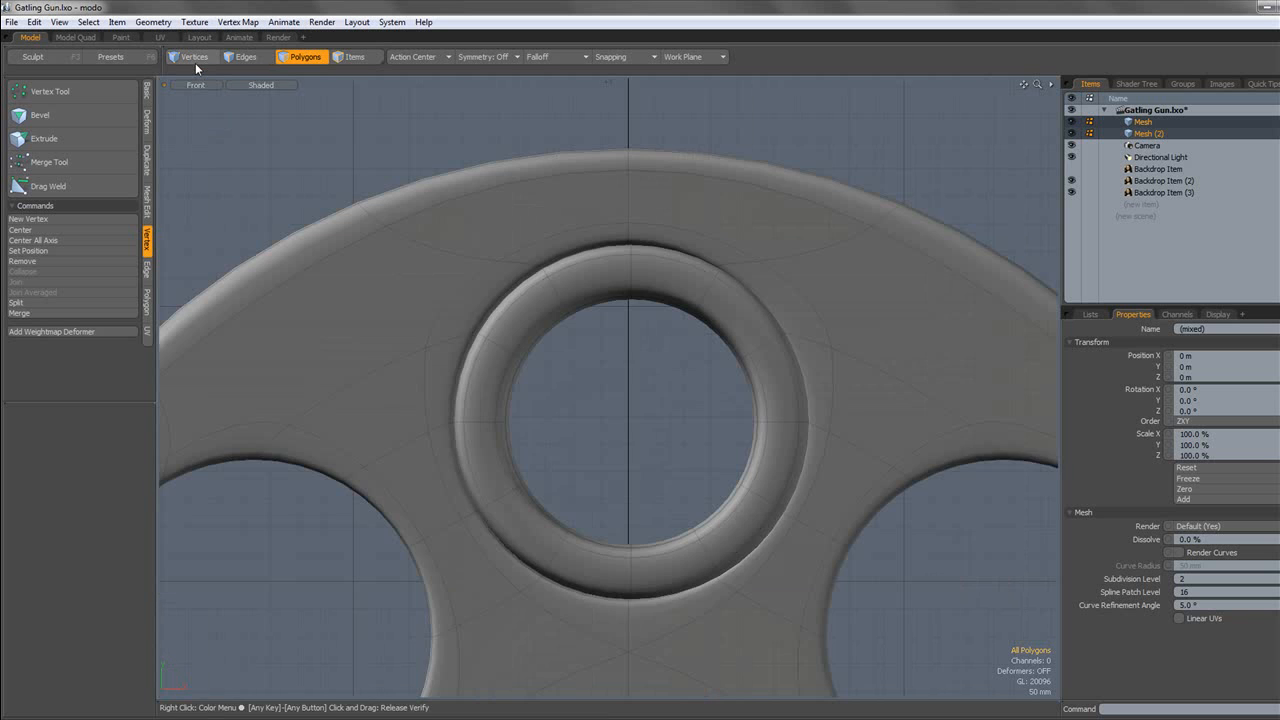
pyautogui.scroll(-5, 587, 238)
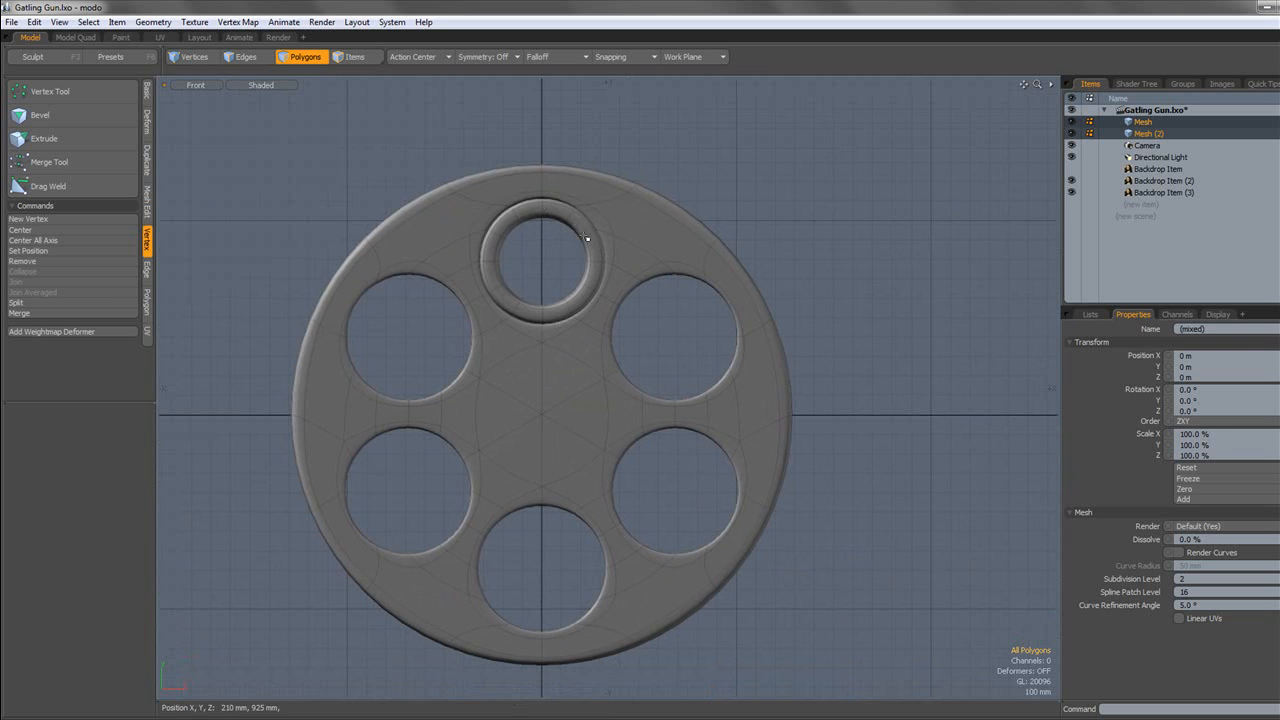
pyautogui.doubleClick(680, 251)
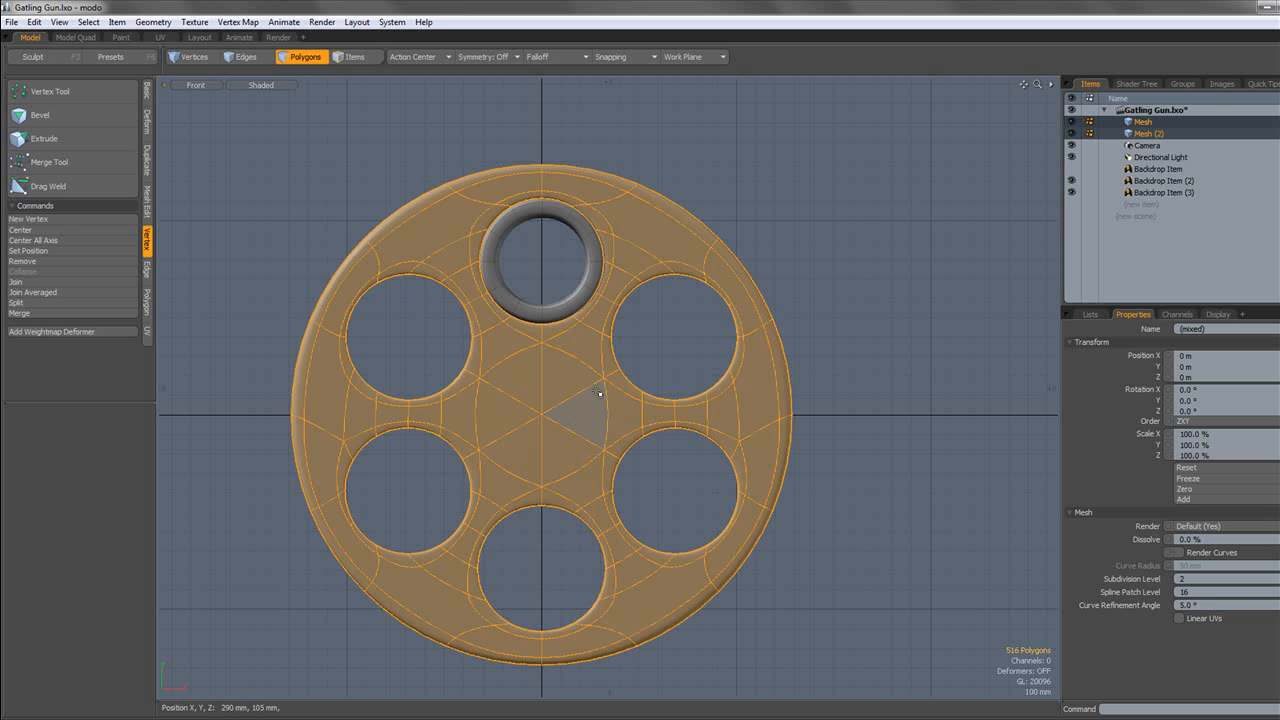
pyautogui.keyDown('alt'); pyautogui.keyDown('shift'); pyautogui.moveTo(652, 308); pyautogui.dragTo(712, 314); pyautogui.keyUp('shift'); pyautogui.keyUp('alt')
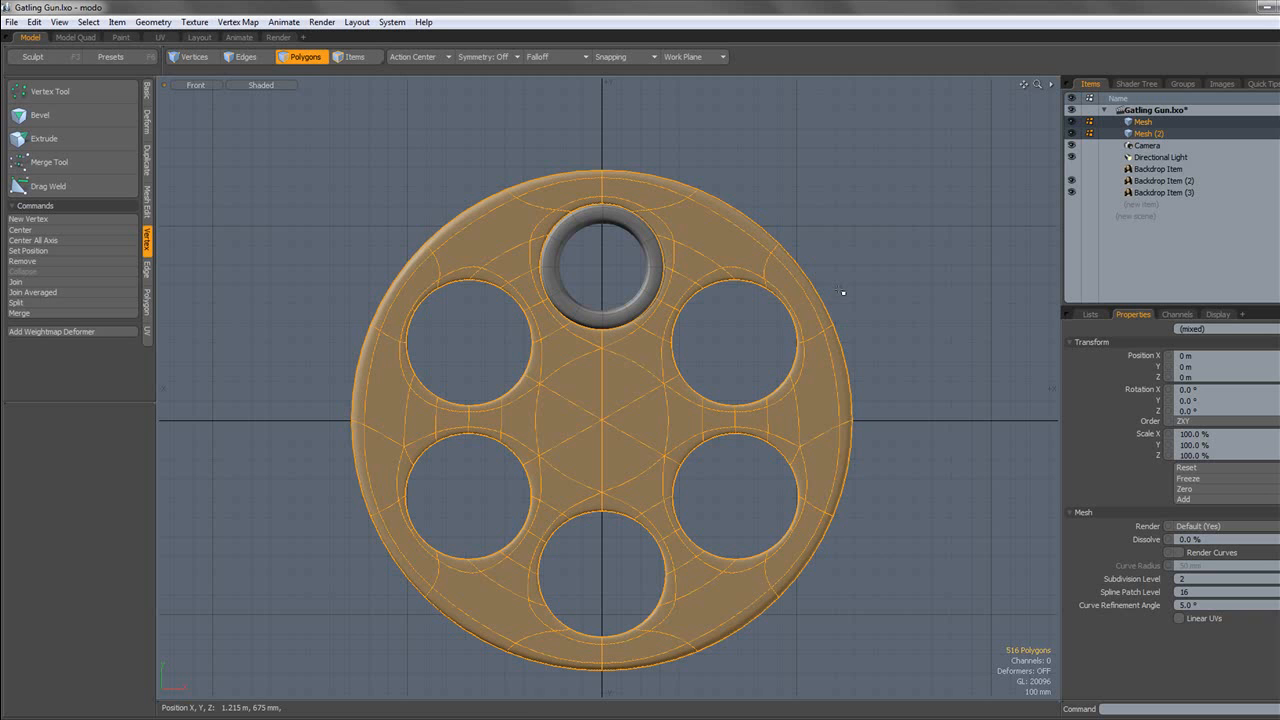
# Make only the plate mesh active, turn off its subdivision and display it as wireframe in vertex mode.
pyautogui.click(1148, 134)
pyautogui.click(803, 218)
pyautogui.scroll(1, 720, 201)
pyautogui.press('Tab')
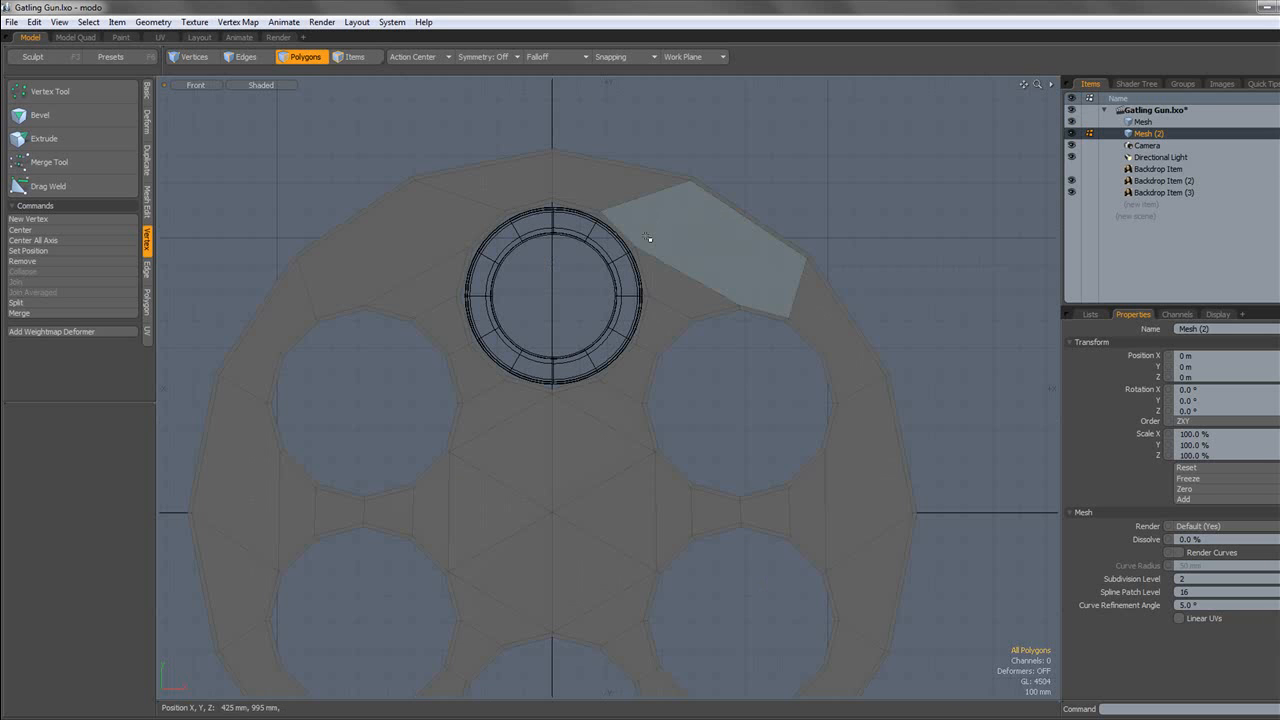
pyautogui.scroll(1, 648, 238)
pyautogui.keyDown('alt'); pyautogui.keyDown('shift'); pyautogui.moveTo(698, 263); pyautogui.dragTo(694, 240); pyautogui.keyUp('shift'); pyautogui.keyUp('alt')
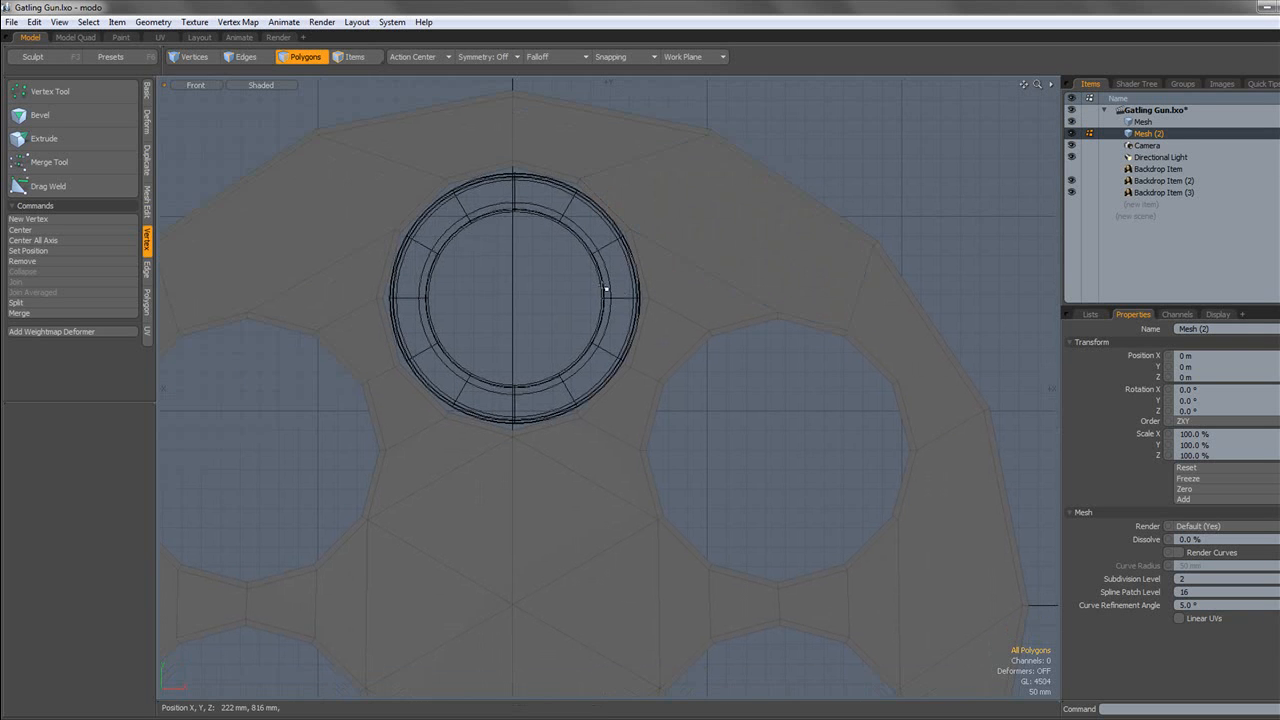
pyautogui.click(271, 88)
pyautogui.click(269, 88)
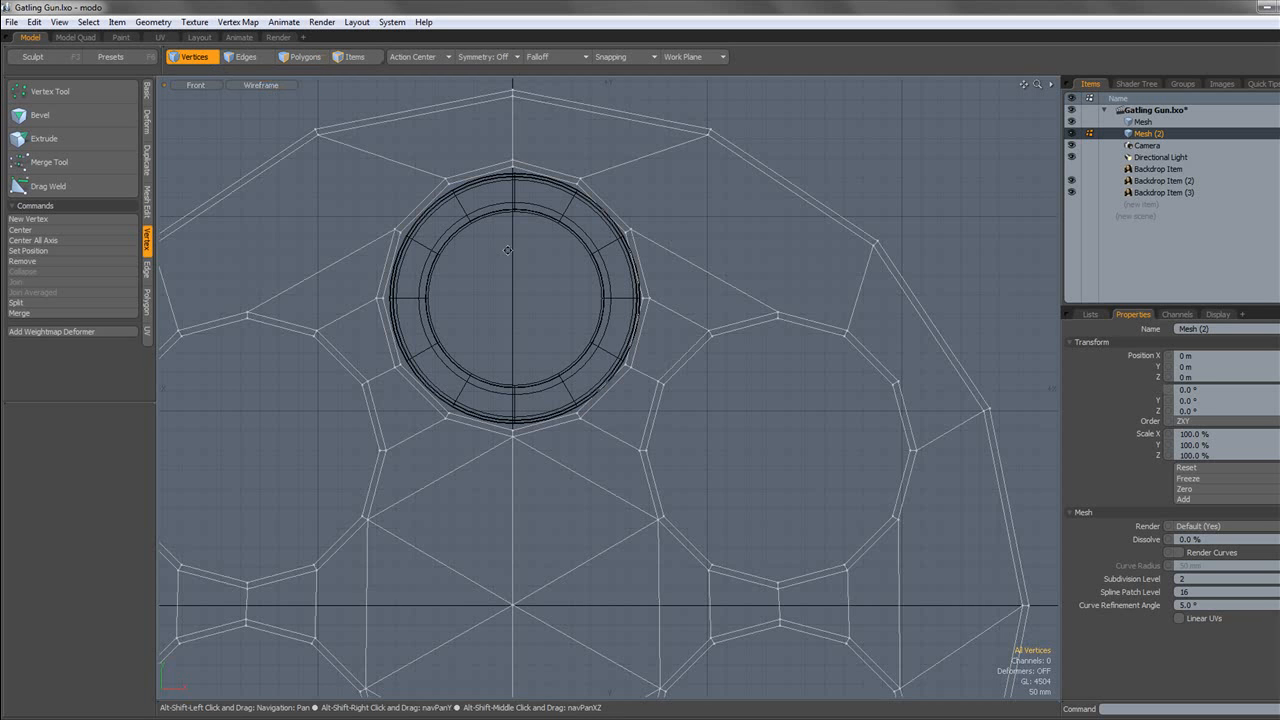
pyautogui.keyDown('alt'); pyautogui.keyDown('shift'); pyautogui.moveTo(629, 221); pyautogui.dragTo(616, 197); pyautogui.keyUp('shift'); pyautogui.keyUp('alt')
pyautogui.scroll(1, 616, 197)
pyautogui.moveTo(650, 187); pyautogui.dragTo(550, 230, button='right')
pyautogui.keyDown('shift'); pyautogui.moveTo(682, 279); pyautogui.dragTo(543, 351, button='right'); pyautogui.keyUp('shift')
pyautogui.keyDown('shift'); pyautogui.moveTo(578, 436); pyautogui.dragTo(512, 493, button='right'); pyautogui.keyUp('shift')
pyautogui.keyDown('shift'); pyautogui.moveTo(534, 449); pyautogui.dragTo(539, 353, button='right'); pyautogui.keyUp('shift')
pyautogui.click(539, 351)
pyautogui.scroll(-2, 538, 349)
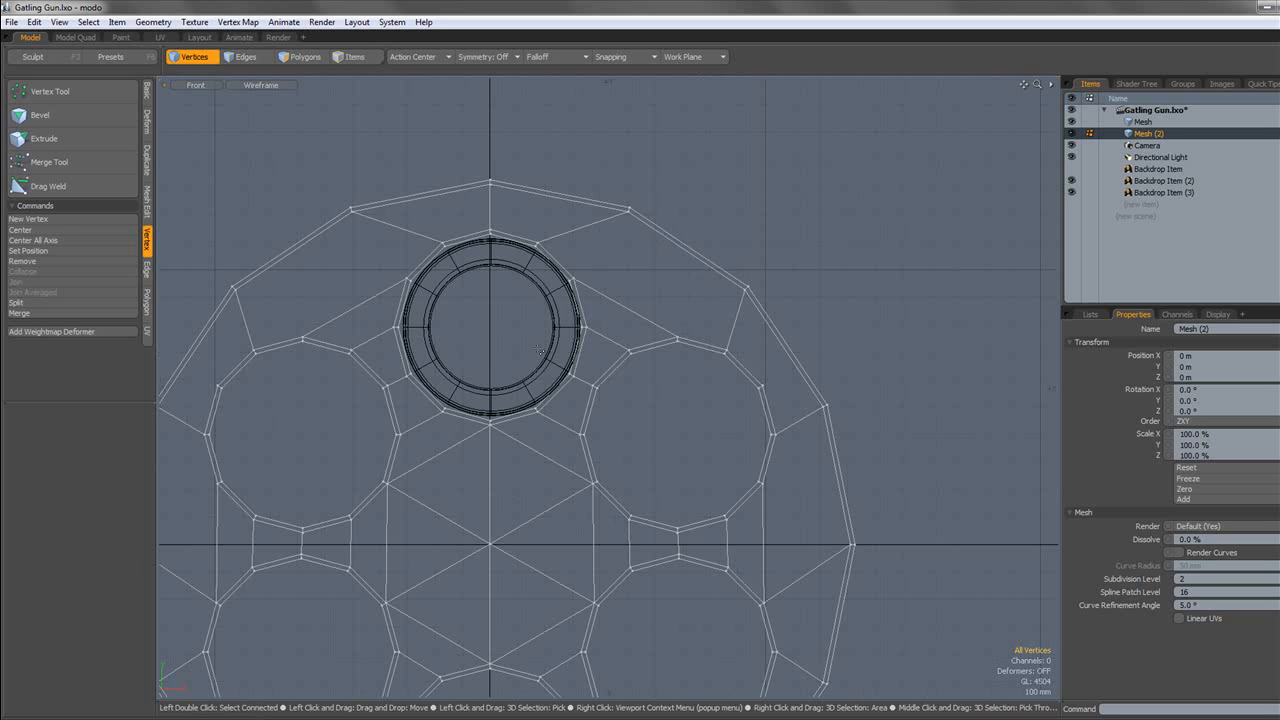
# Delete the polygons of the plate's +X half and set the Action Center to Origin.
pyautogui.keyDown('alt'); pyautogui.keyDown('shift'); pyautogui.moveTo(532, 346); pyautogui.dragTo(533, 277); pyautogui.keyUp('shift'); pyautogui.keyUp('alt')
pyautogui.scroll(-2, 544, 342)
pyautogui.moveTo(826, 134); pyautogui.dragTo(512, 591, button='right')
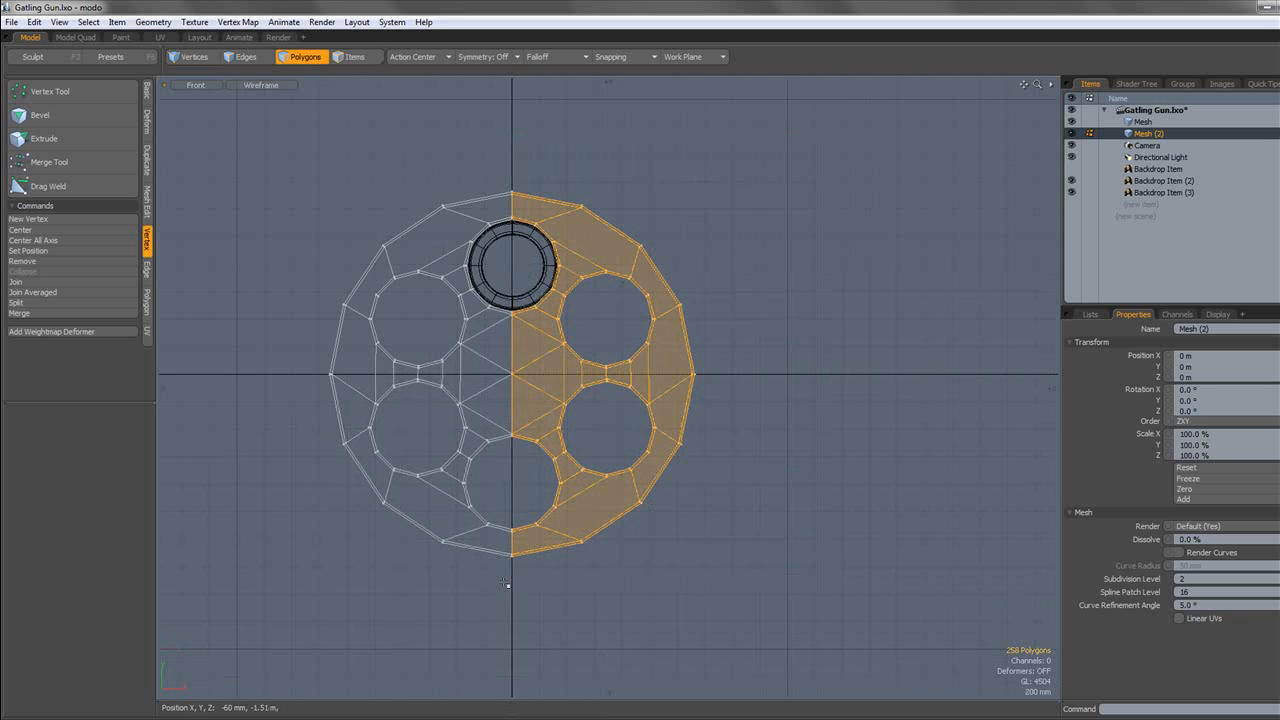
pyautogui.press('Delete')
pyautogui.click(441, 57)
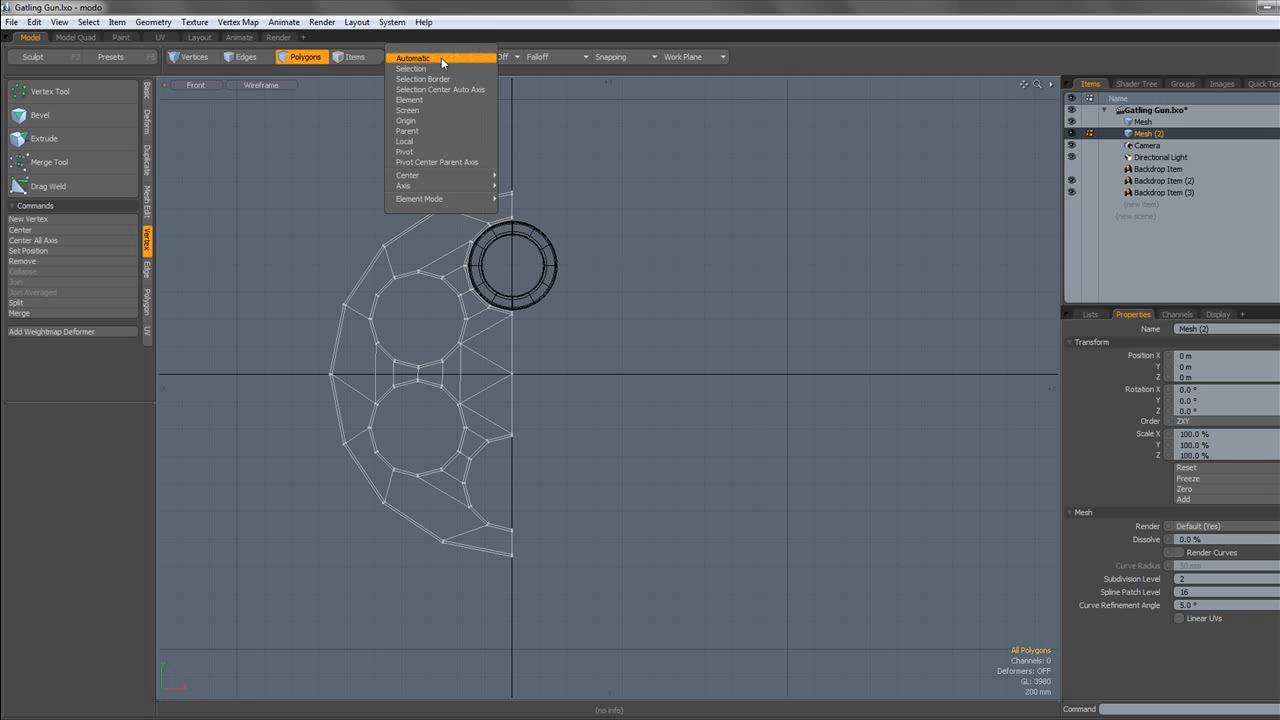
pyautogui.click(419, 120)
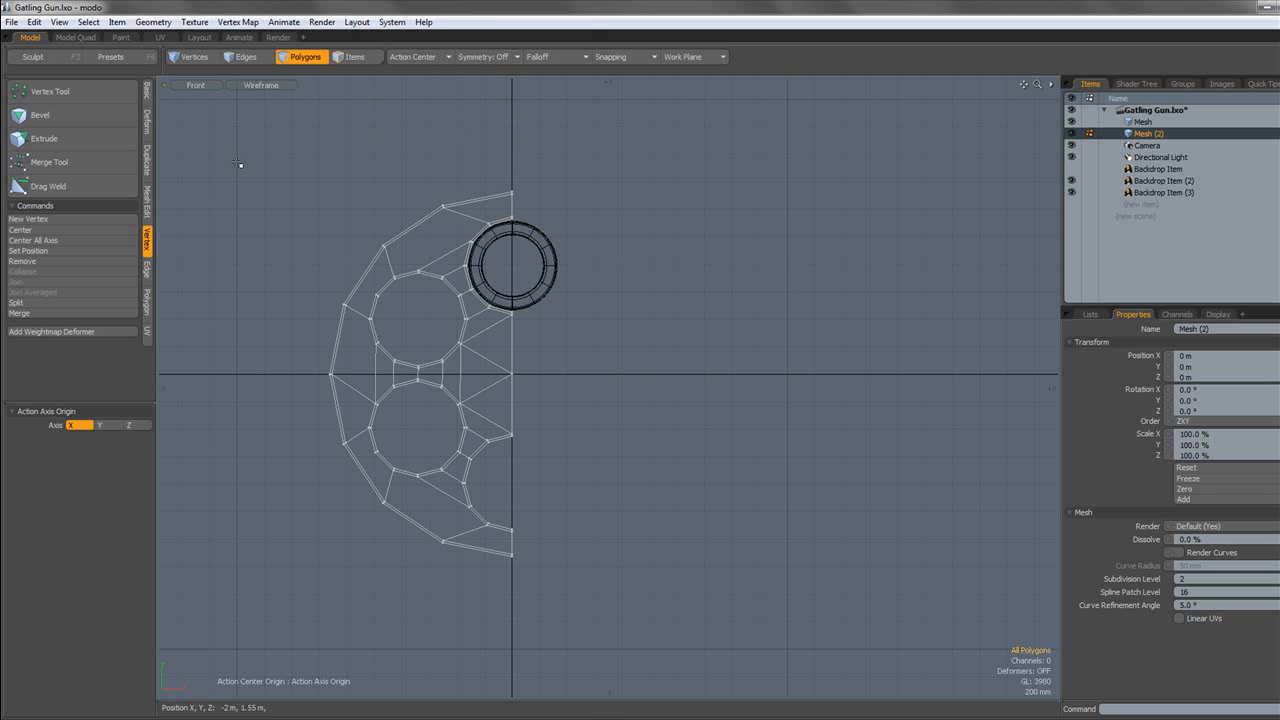
# Mirror the half disc across the X axis at the origin to complete the full perforated disc.
pyautogui.click(146, 160)
pyautogui.click(33, 119)
pyautogui.click(544, 197)
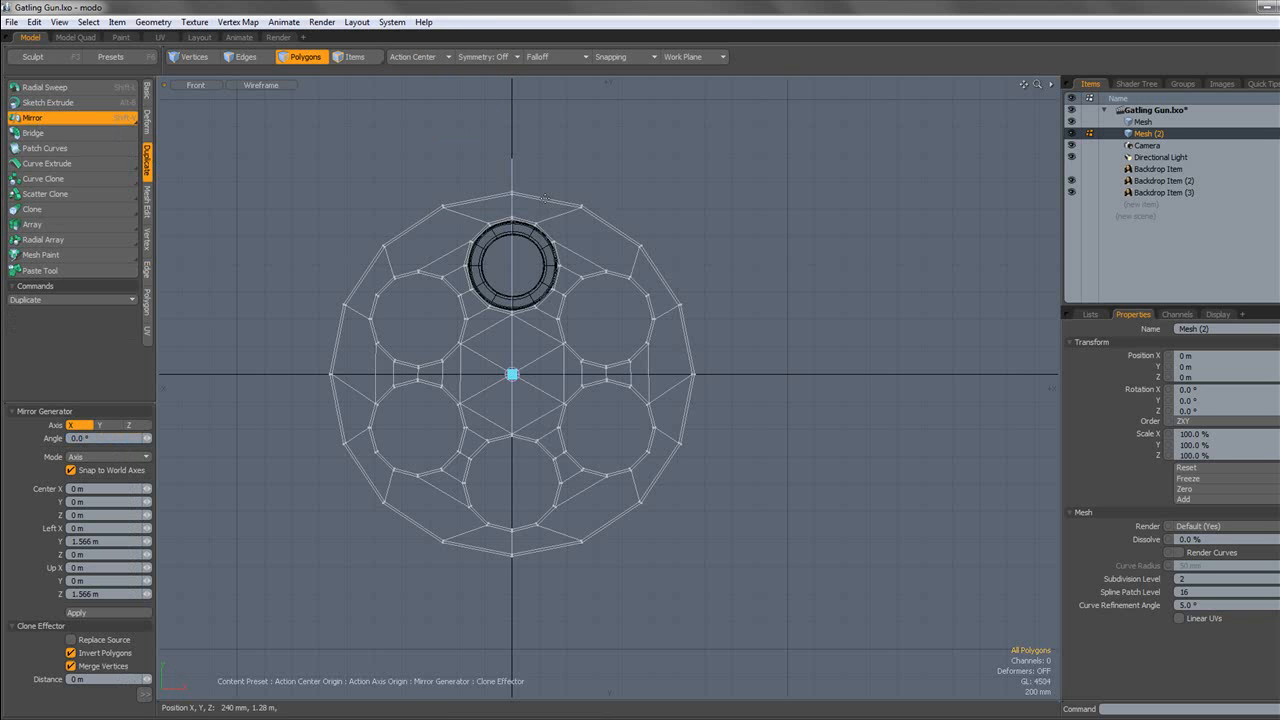
pyautogui.scroll(6, 544, 196)
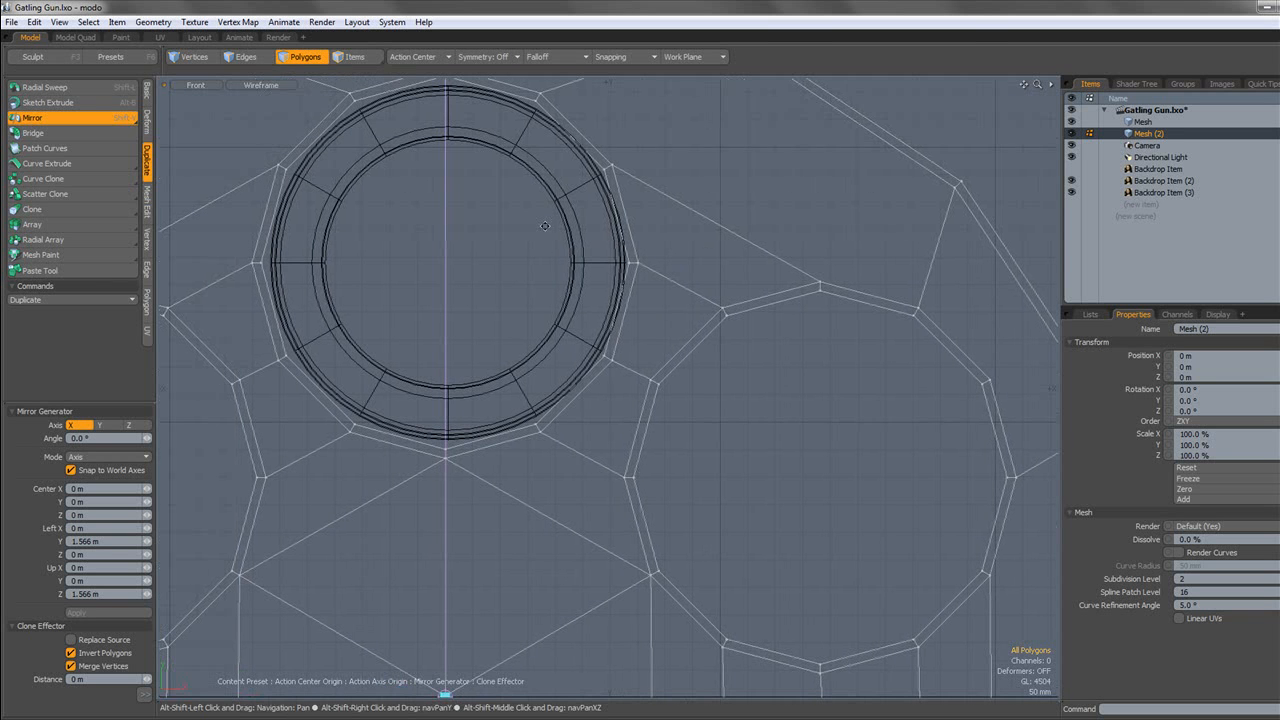
pyautogui.click(311, 59)
# Select all polygons of the barrel mesh and nudge them slightly along negative X to centre the barrel in the disc's upper hole.
pyautogui.scroll(-3, 489, 141)
pyautogui.scroll(4, 489, 141)
pyautogui.scroll(3, 489, 141)
pyautogui.scroll(-2, 489, 141)
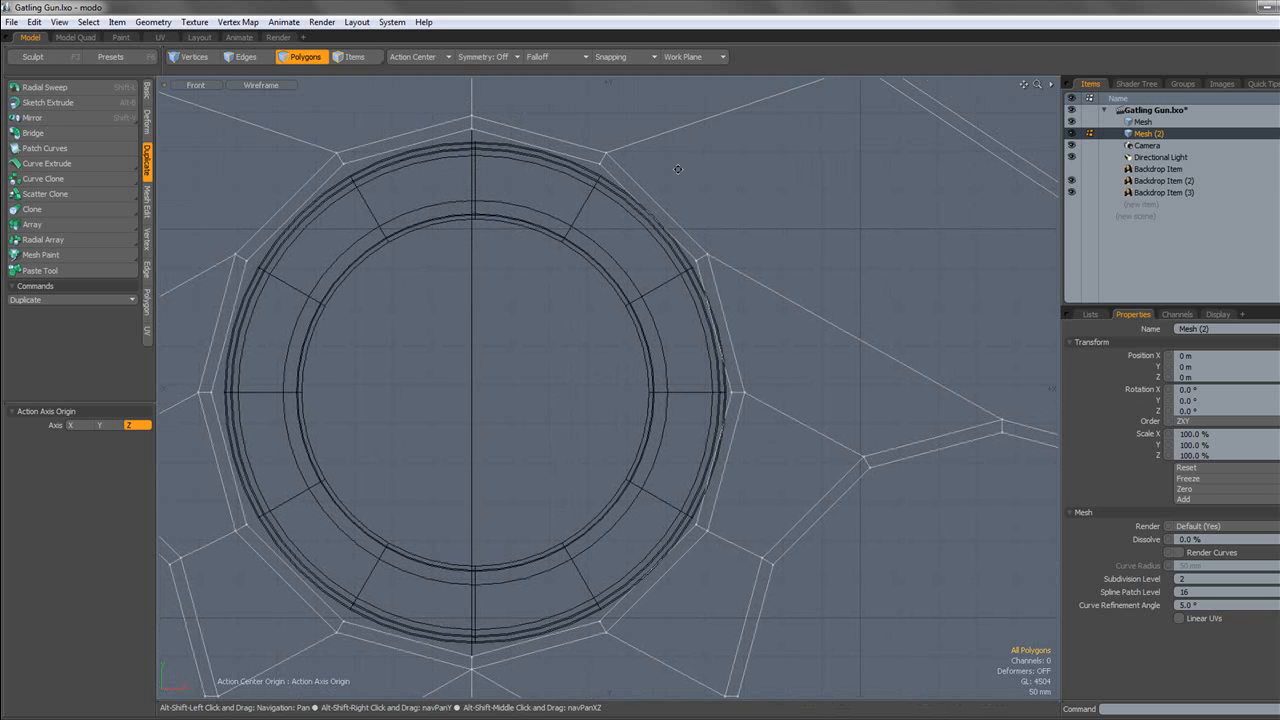
pyautogui.click(1175, 120)
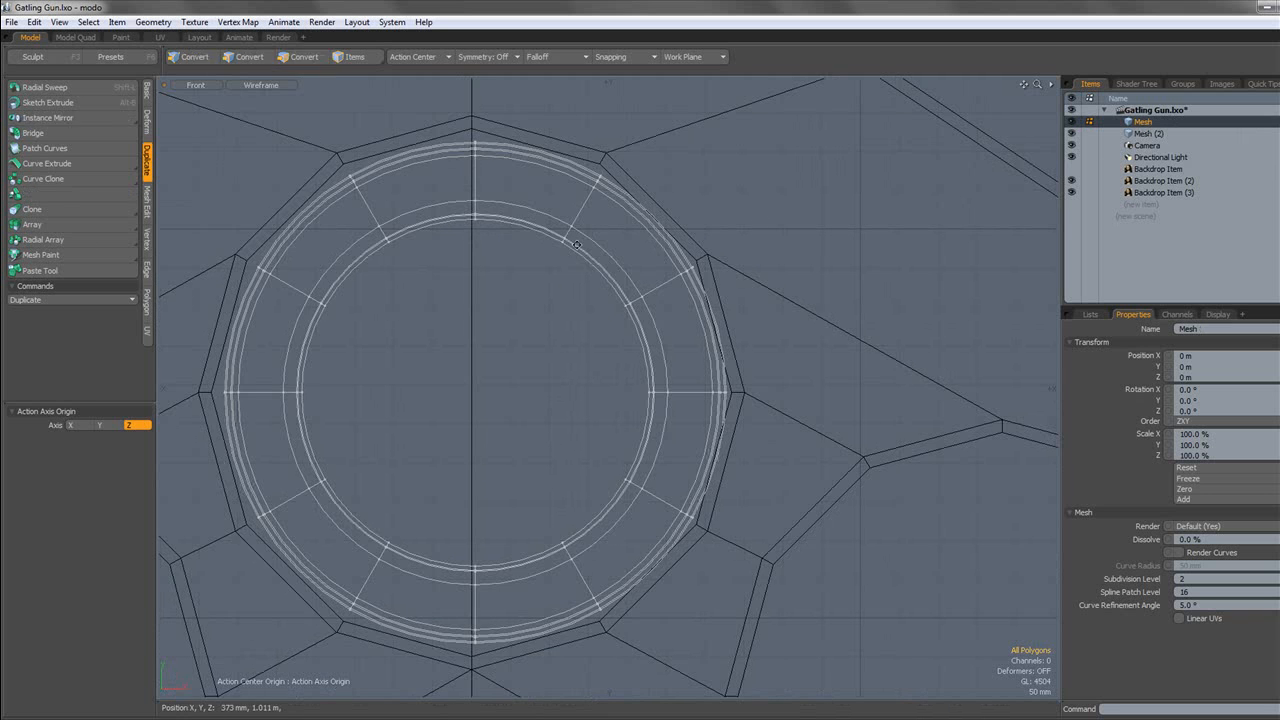
pyautogui.keyDown('alt'); pyautogui.moveTo(530, 204); pyautogui.dragTo(614, 226); pyautogui.keyUp('alt')
pyautogui.doubleClick(582, 171)
pyautogui.press('w')
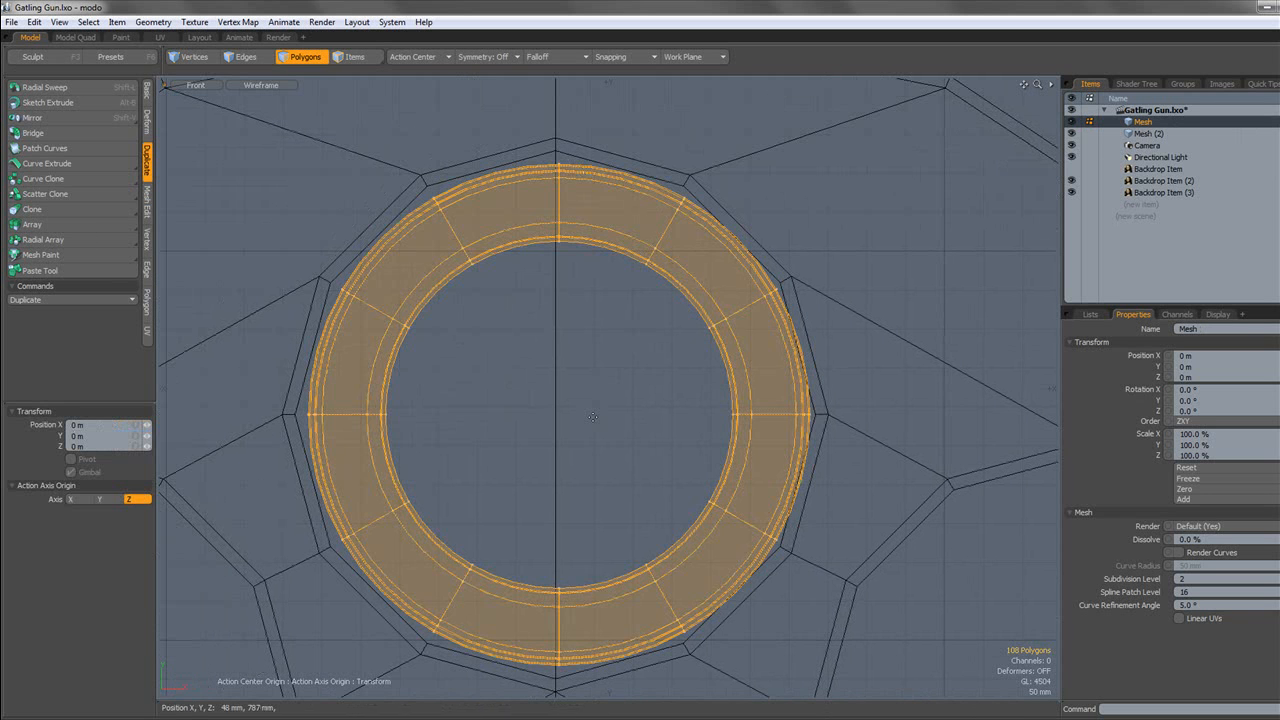
pyautogui.press('Left')
pyautogui.press('Left')
pyautogui.press('Left')
pyautogui.press('Left')
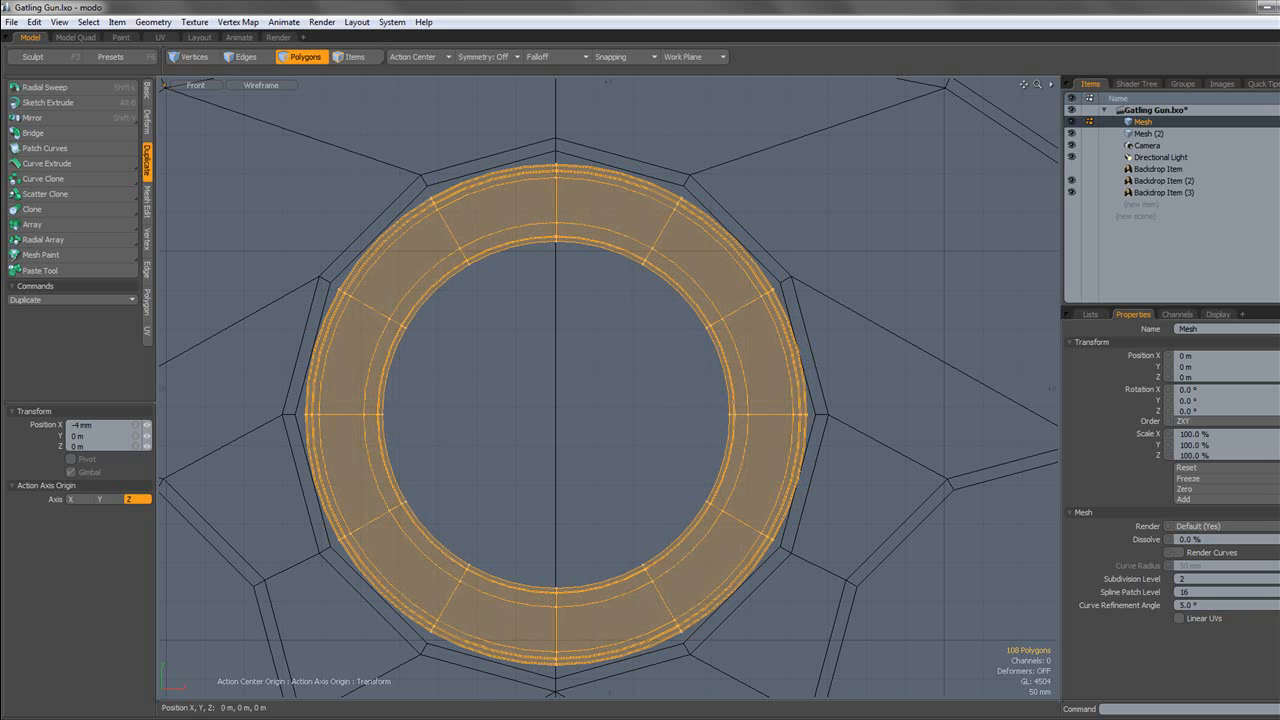
pyautogui.press('Left')
pyautogui.press('space')
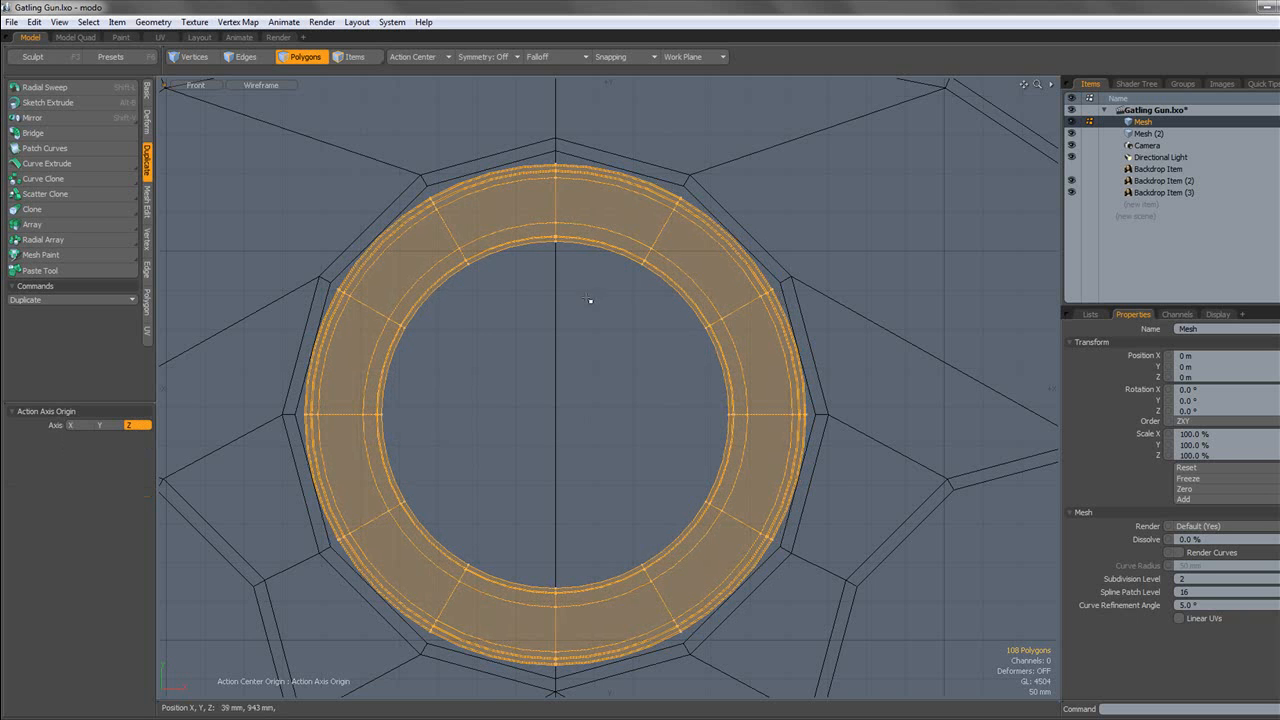
# Turn on subdivision surfaces for the disc mesh and display it shaded in a perspective view.
pyautogui.click(587, 310)
pyautogui.press('Tab')
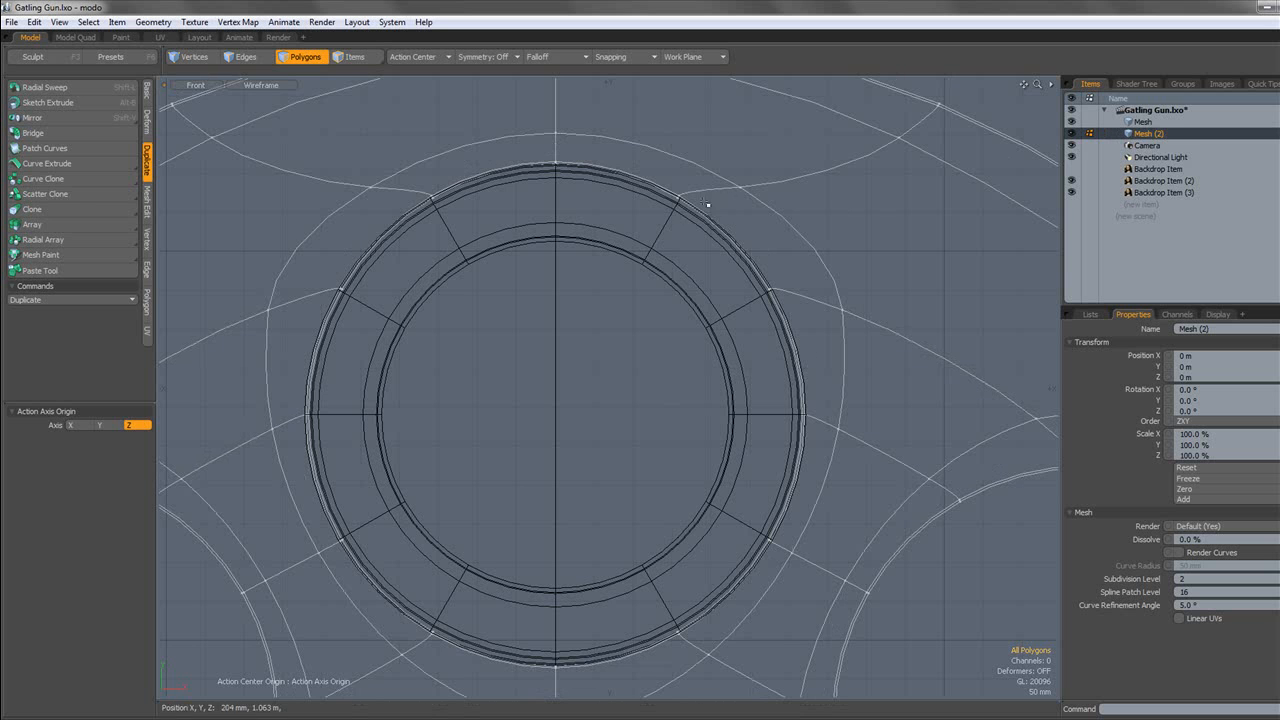
pyautogui.click(262, 85)
pyautogui.click(268, 102)
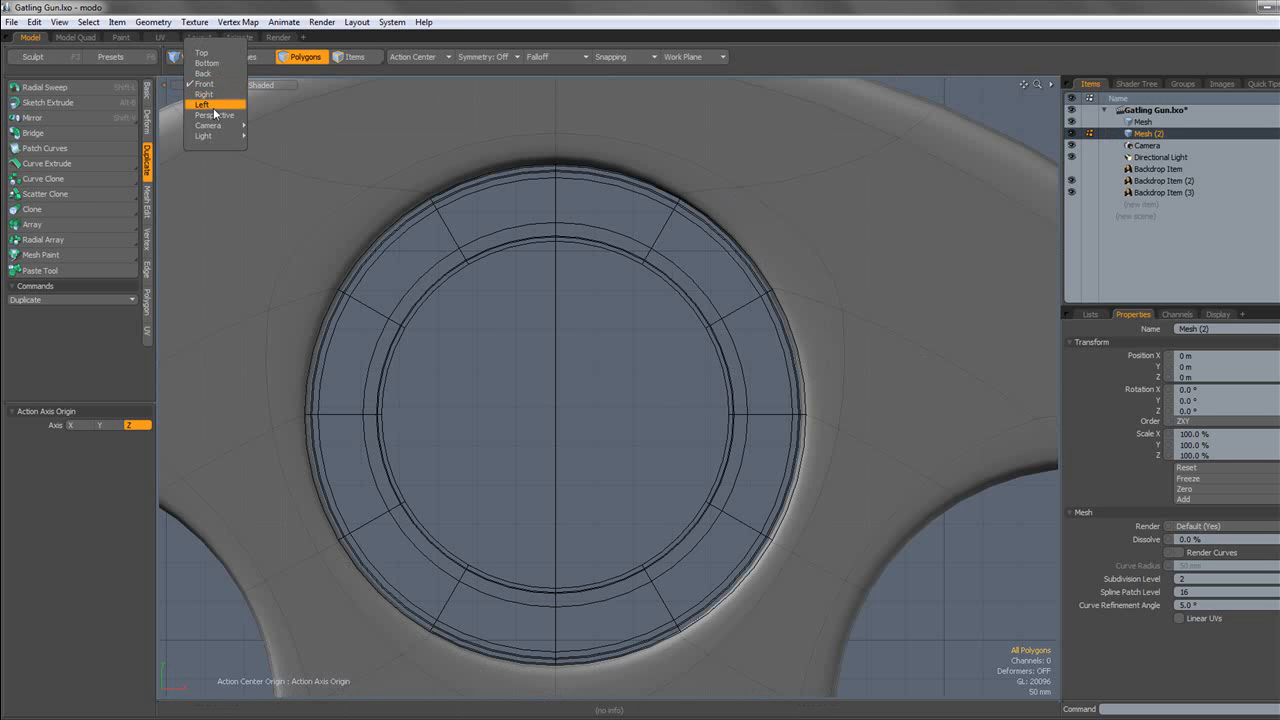
pyautogui.click(213, 115)
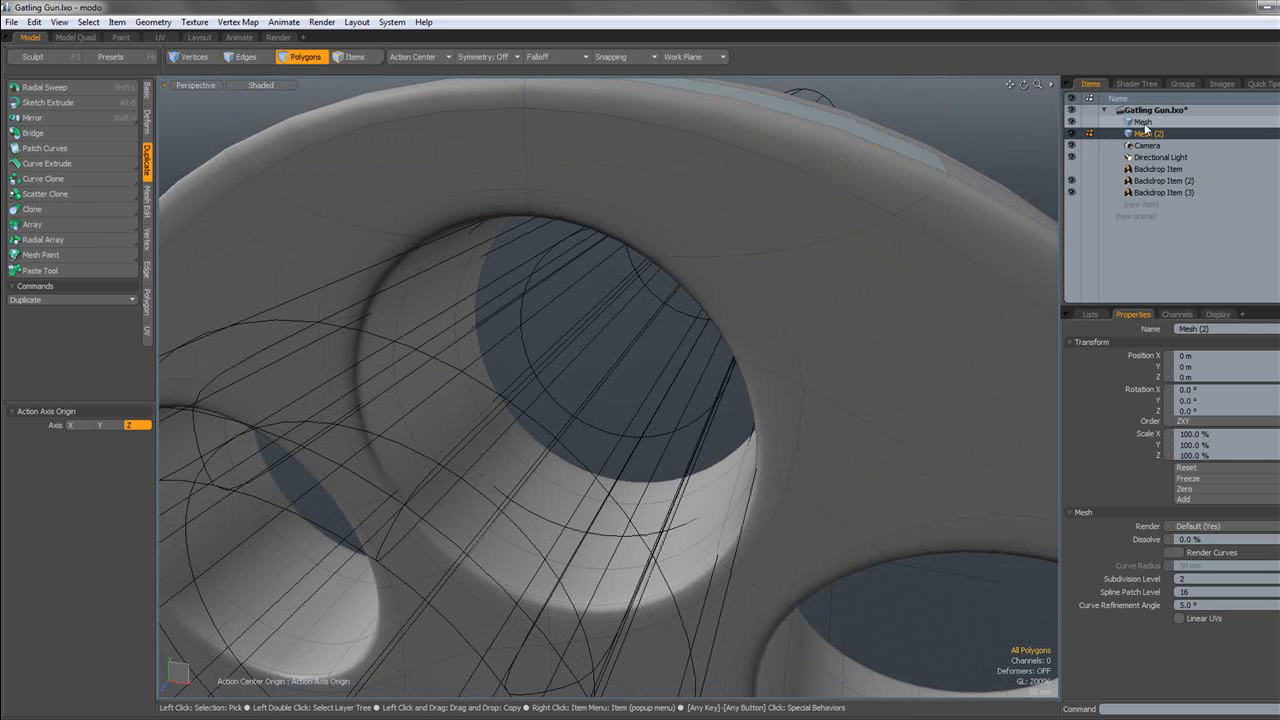
# Activate the barrel mesh together with the disc mesh and save the scene.
pyautogui.keyDown('ctrl'); pyautogui.click(1142, 121); pyautogui.keyUp('ctrl')
pyautogui.keyDown('alt'); pyautogui.moveTo(860, 285); pyautogui.dragTo(722, 266); pyautogui.keyUp('alt')
pyautogui.scroll(-5, 900, 269)
pyautogui.scroll(-4, 722, 266)
pyautogui.keyDown('alt'); pyautogui.moveTo(722, 266); pyautogui.dragTo(585, 335); pyautogui.keyUp('alt')
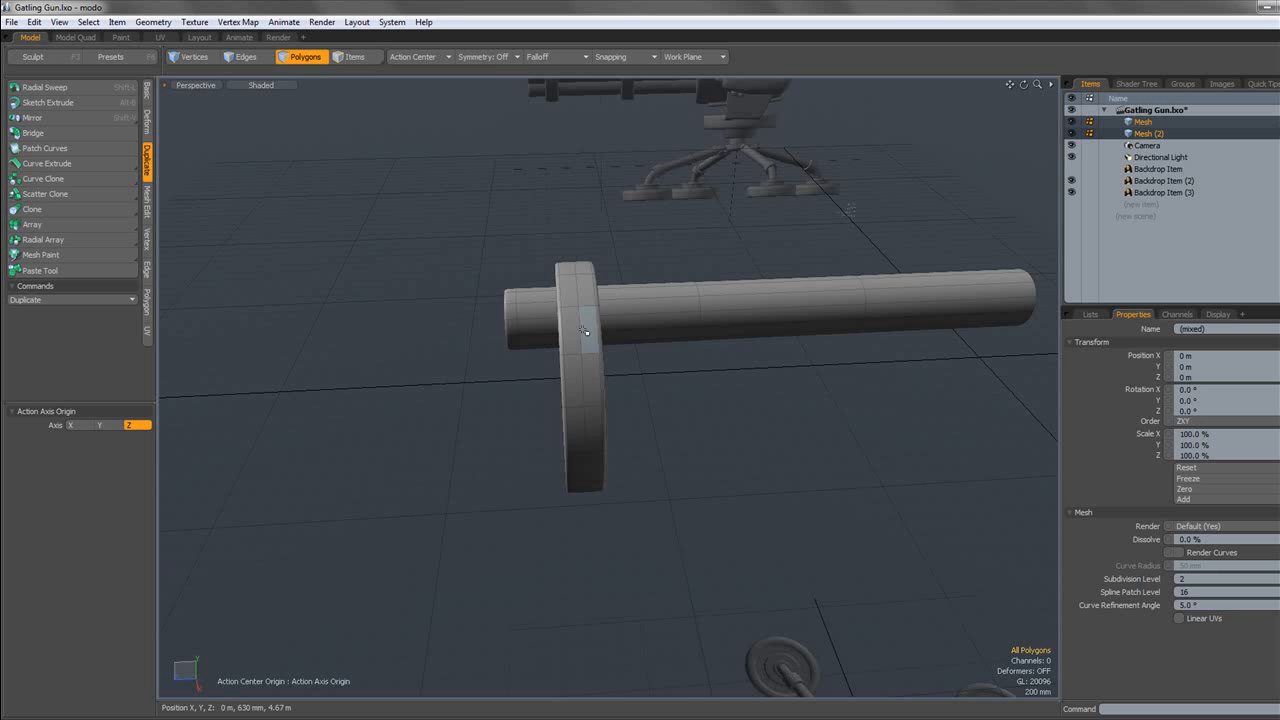
pyautogui.hotkey('ctrl', 's')
pyautogui.click(922, 307)
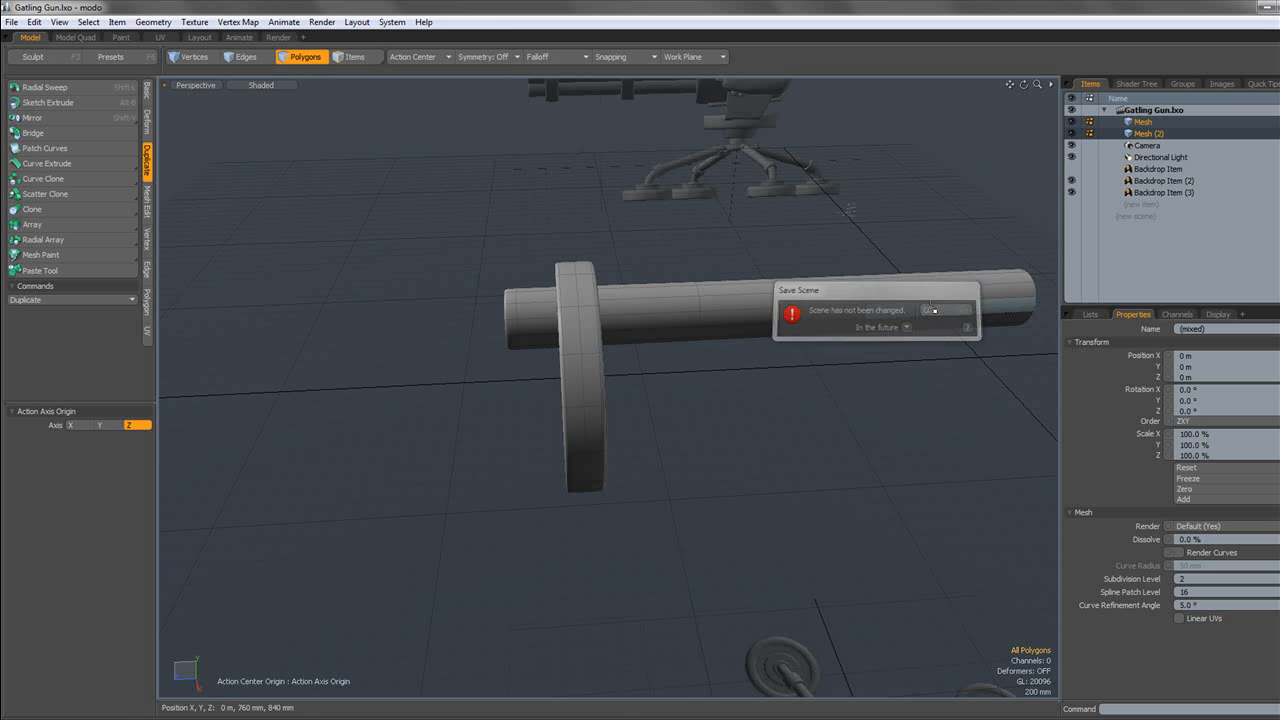
# Make only the disc mesh active and show the model in the Left view.
pyautogui.keyDown('alt'); pyautogui.moveTo(892, 238); pyautogui.dragTo(775, 204); pyautogui.keyUp('alt')
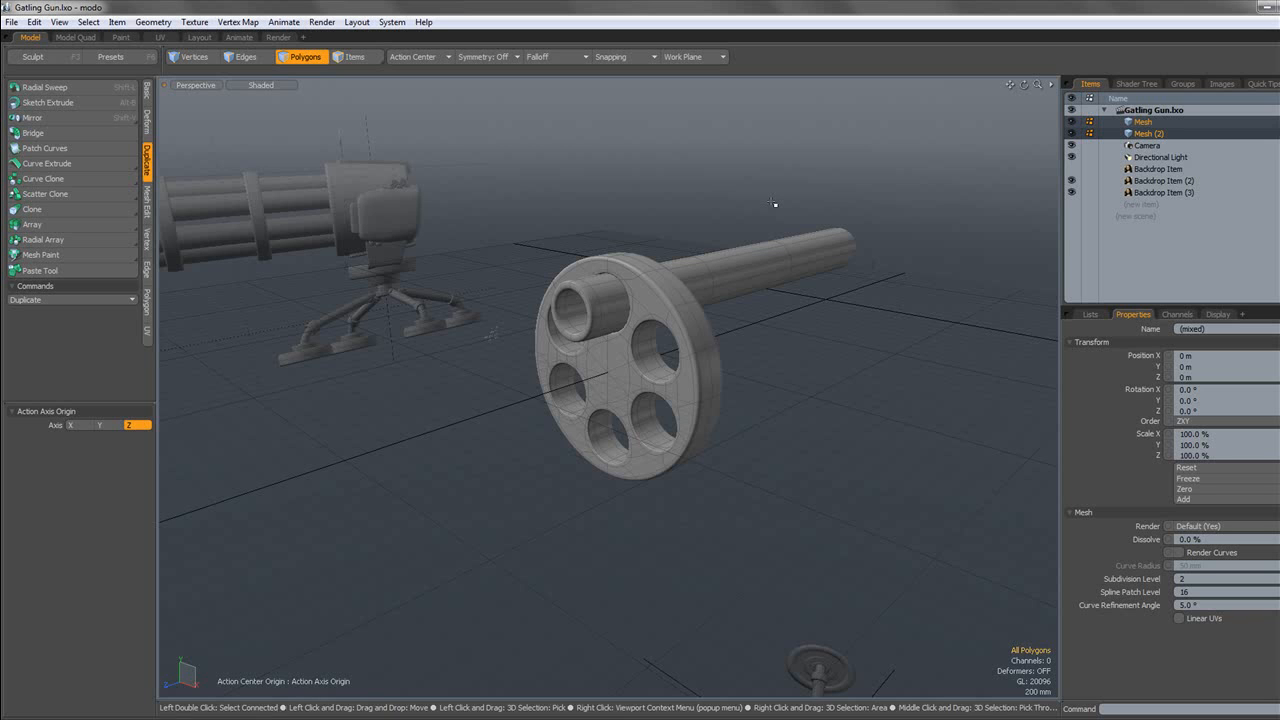
pyautogui.scroll(2, 705, 253)
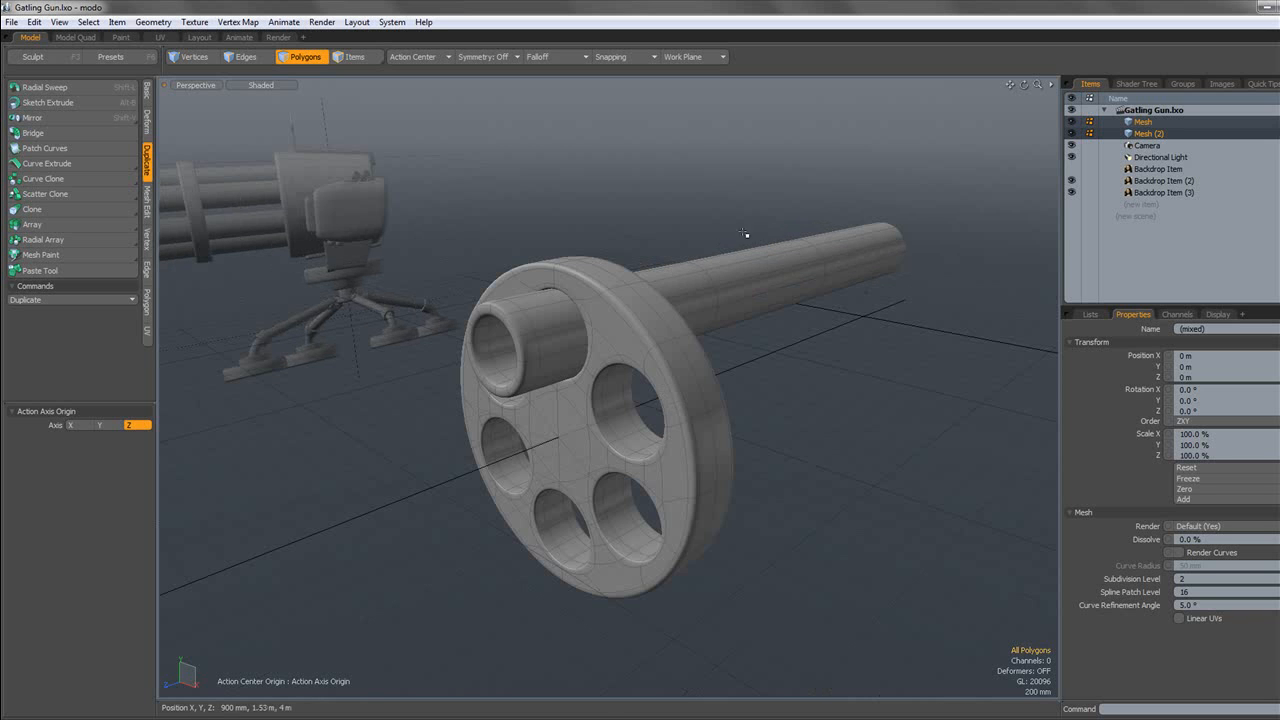
pyautogui.keyDown('alt'); pyautogui.keyDown('shift'); pyautogui.moveTo(655, 292); pyautogui.dragTo(697, 272); pyautogui.keyUp('shift'); pyautogui.keyUp('alt')
pyautogui.click(1155, 133)
pyautogui.keyDown('alt'); pyautogui.moveTo(645, 338); pyautogui.dragTo(762, 326); pyautogui.keyUp('alt')
pyautogui.keyDown('alt'); pyautogui.moveTo(430, 225); pyautogui.dragTo(345, 212); pyautogui.keyUp('alt')
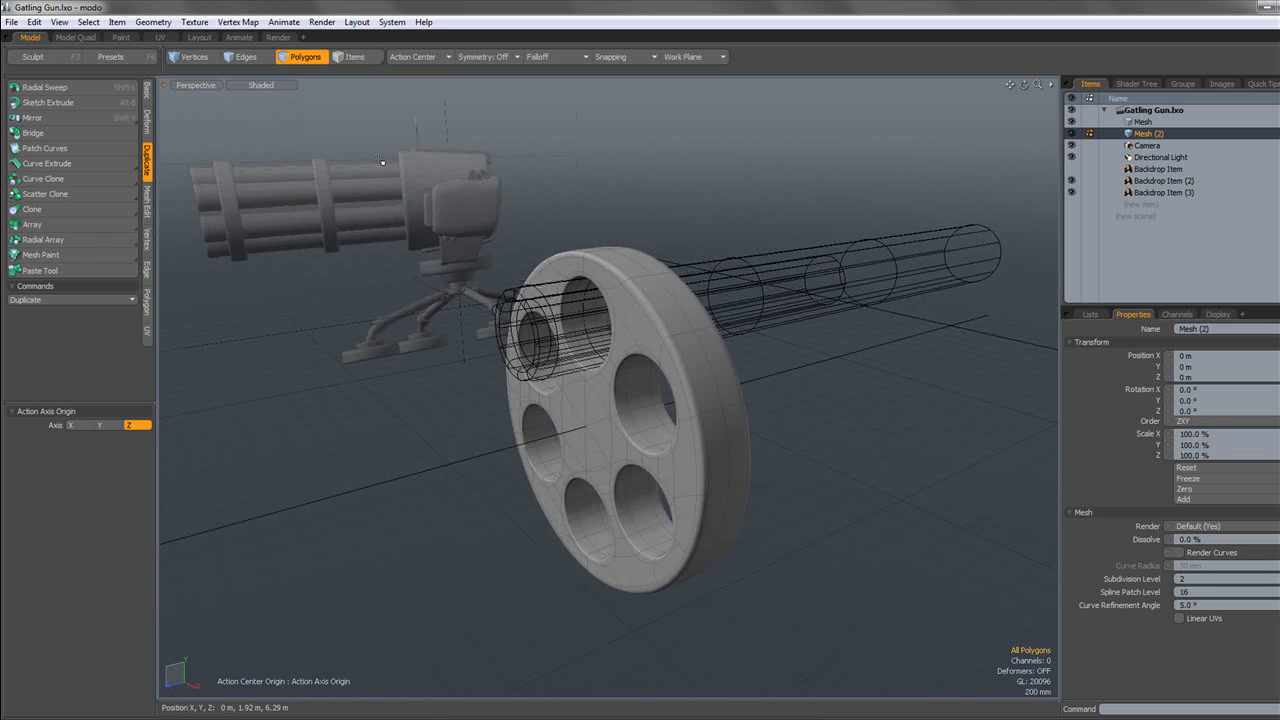
pyautogui.scroll(-3, 345, 212)
pyautogui.click(197, 84)
pyautogui.click(196, 42)
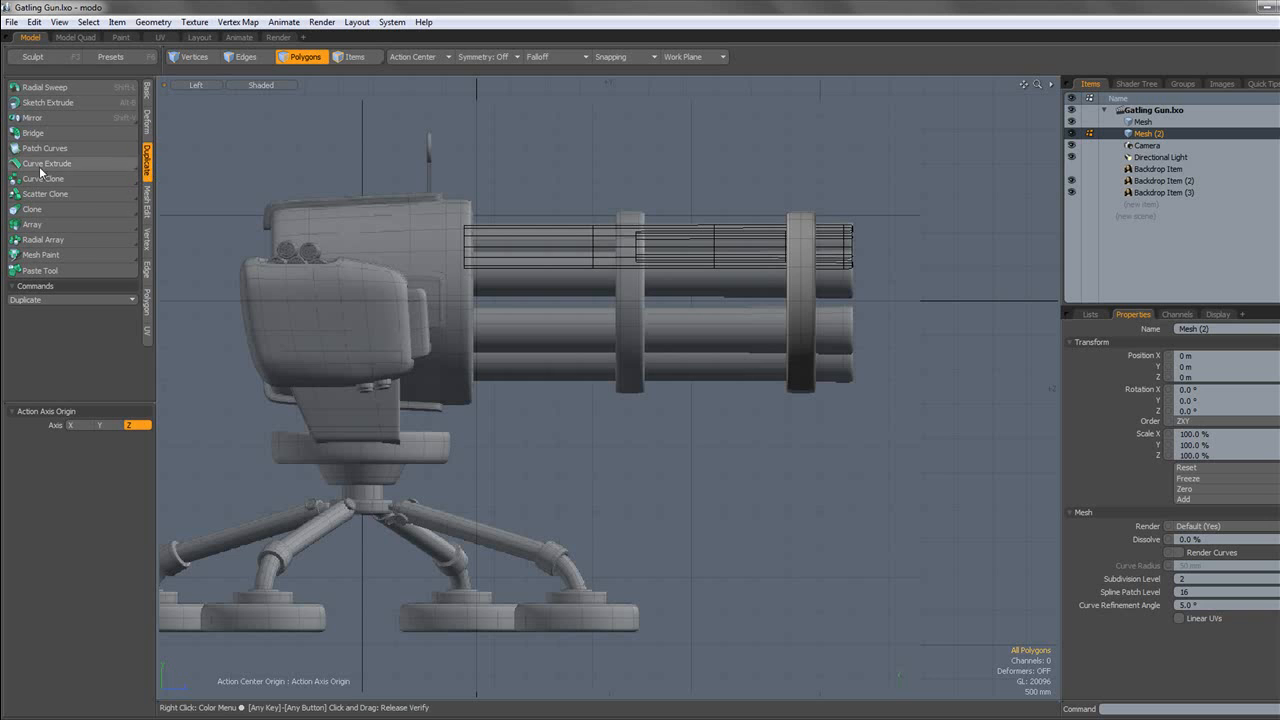
# Clone the disc along the barrel with 2 clones at a Z offset of -2.48 m.
pyautogui.click(51, 208)
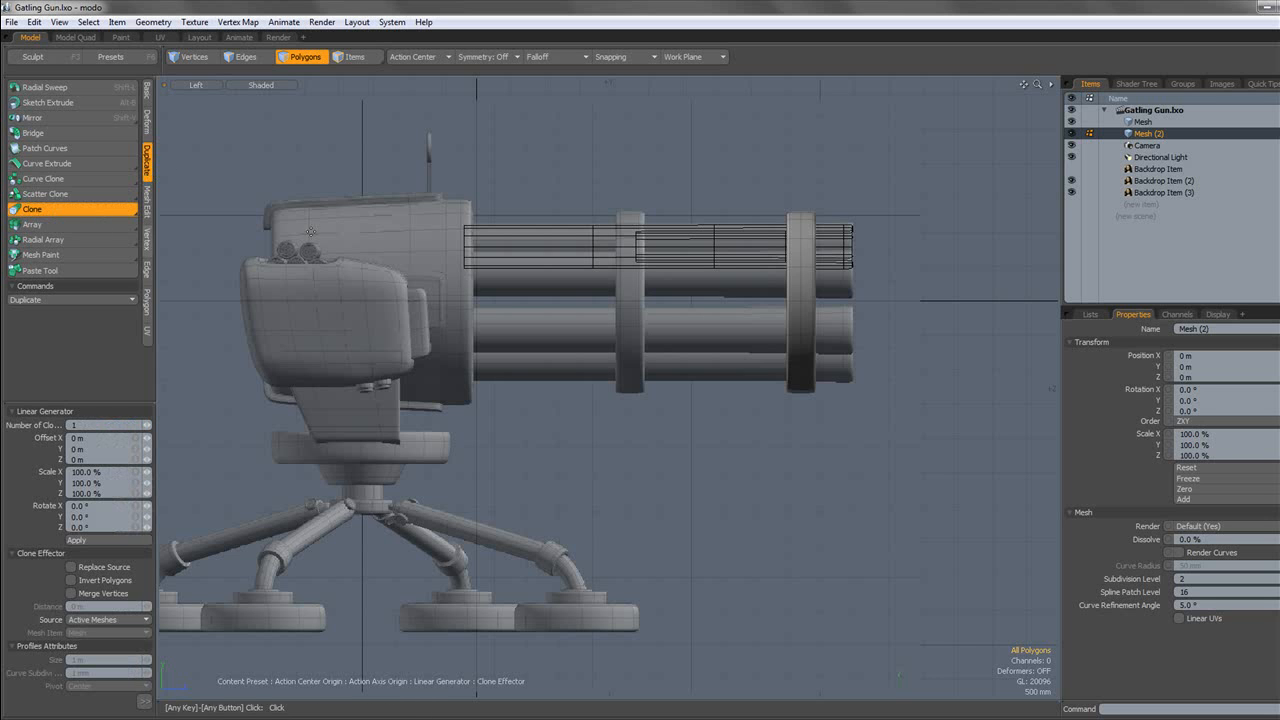
pyautogui.moveTo(476, 300); pyautogui.dragTo(308, 300)
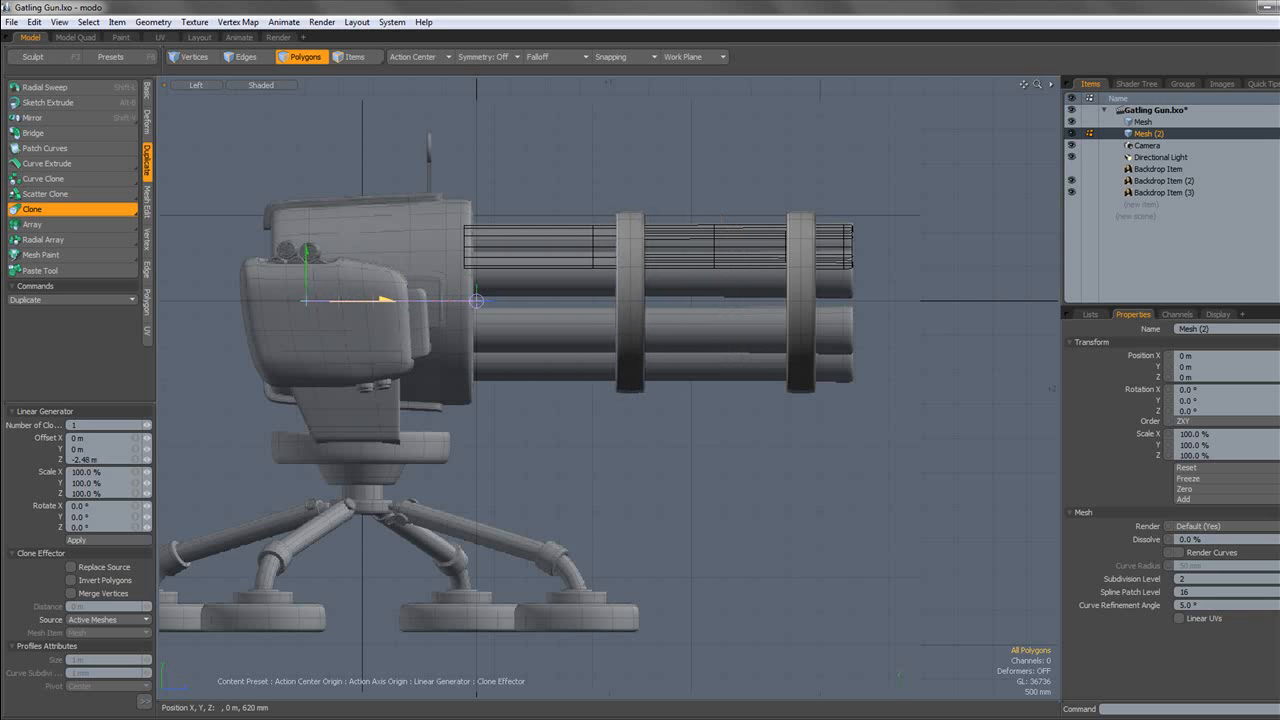
pyautogui.click(148, 426)
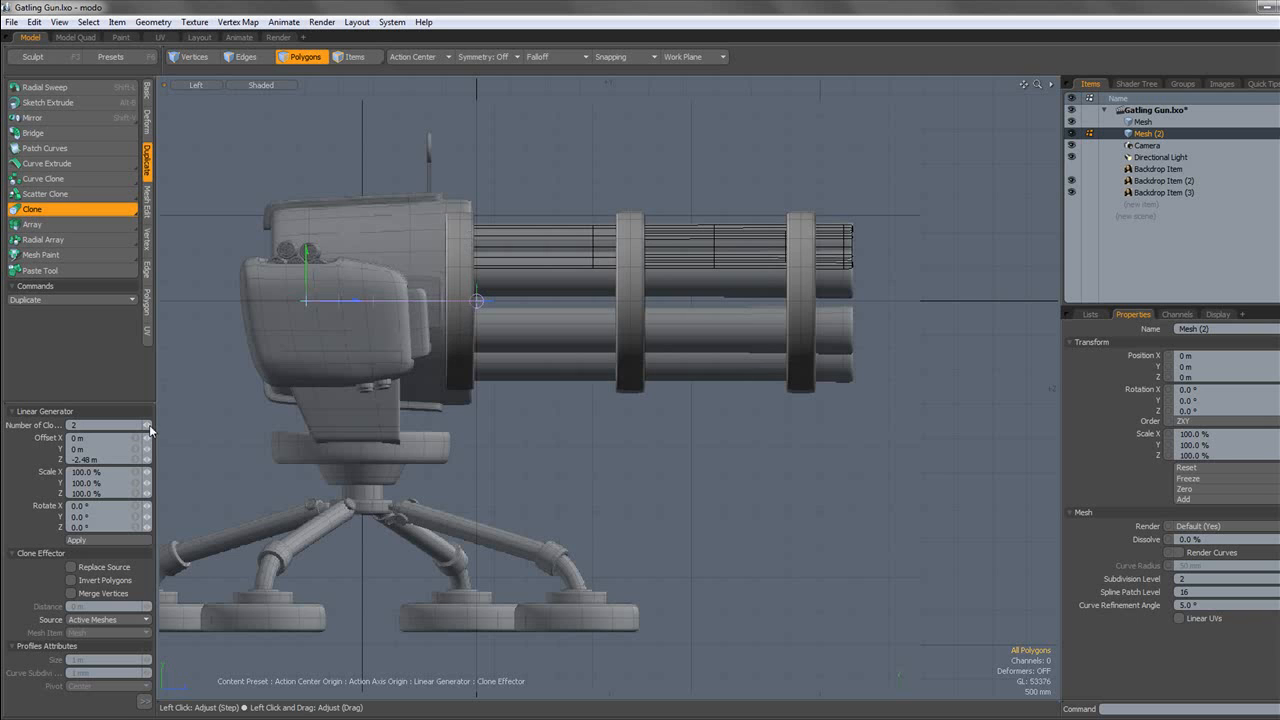
pyautogui.scroll(3, 485, 238)
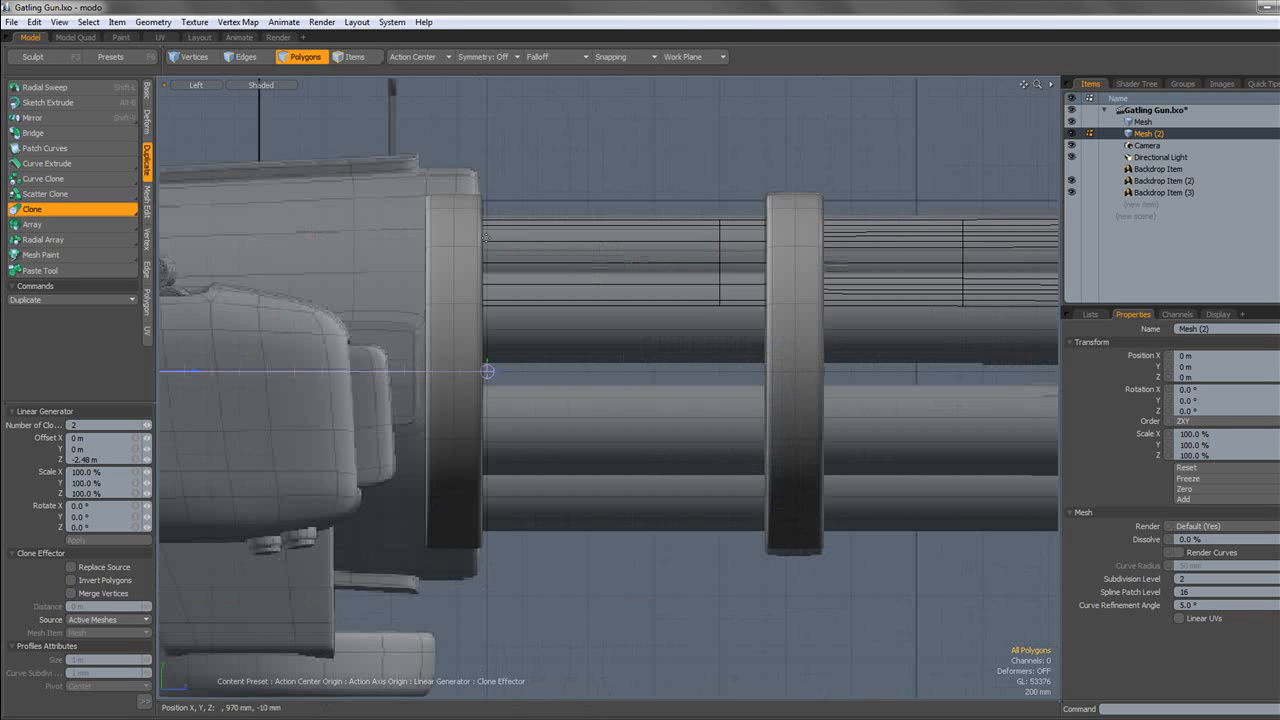
# Select the rearmost disc and move it slightly back along Z toward the gun body.
pyautogui.click(310, 56)
pyautogui.press('w')
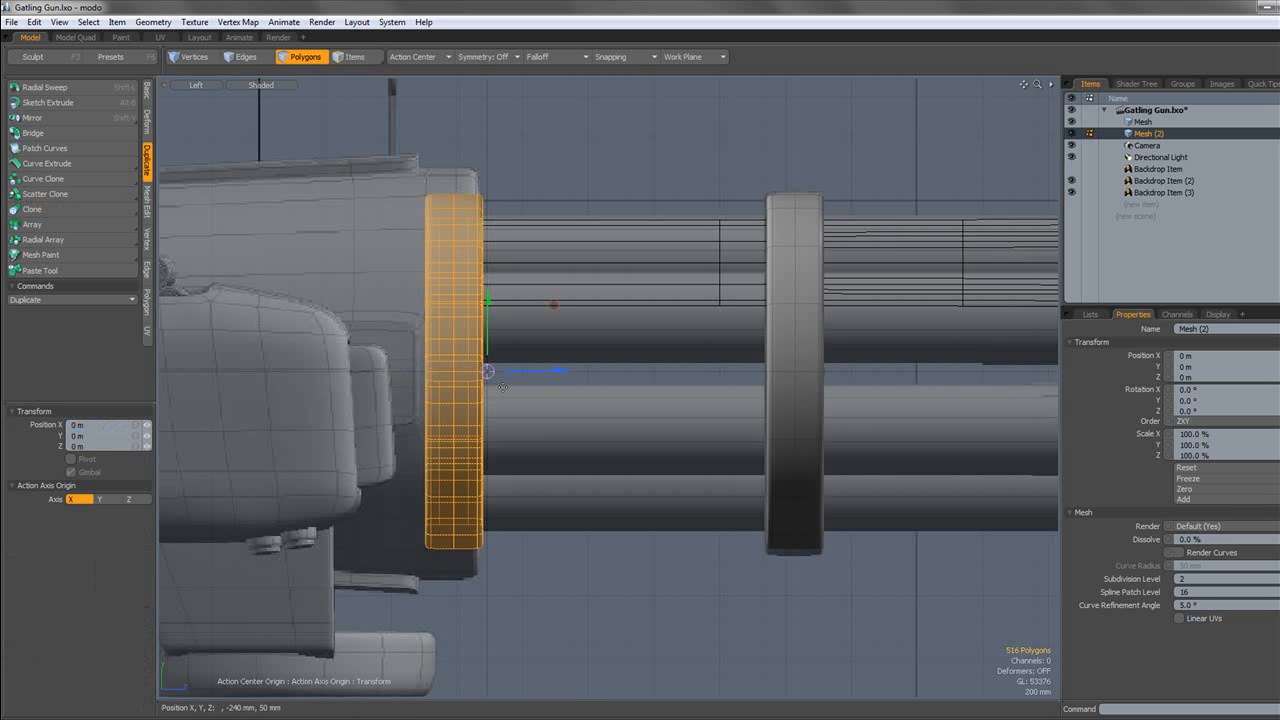
pyautogui.moveTo(512, 370); pyautogui.dragTo(510, 370)
pyautogui.press('q')
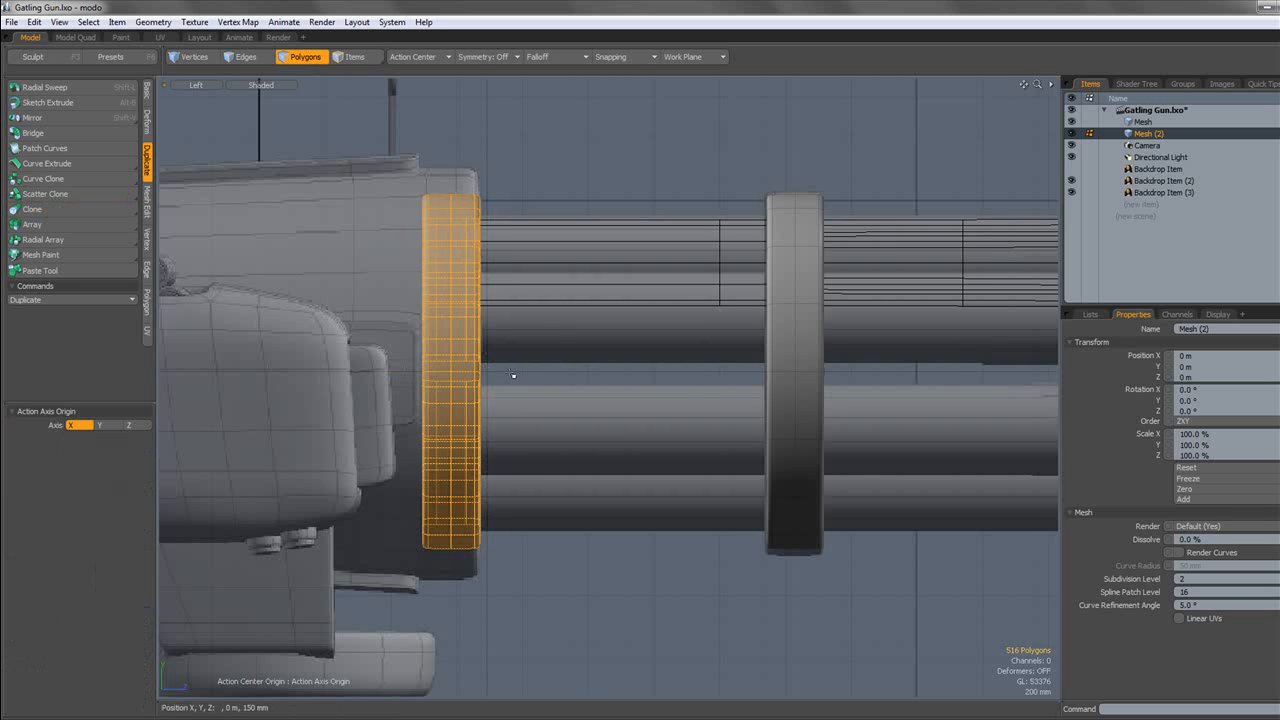
# Return to the perspective view and turn off subdivision for the three discs, ready for polygon selection.
pyautogui.click(543, 306)
pyautogui.click(208, 100)
pyautogui.keyDown('alt'); pyautogui.moveTo(657, 223); pyautogui.dragTo(583, 237); pyautogui.keyUp('alt')
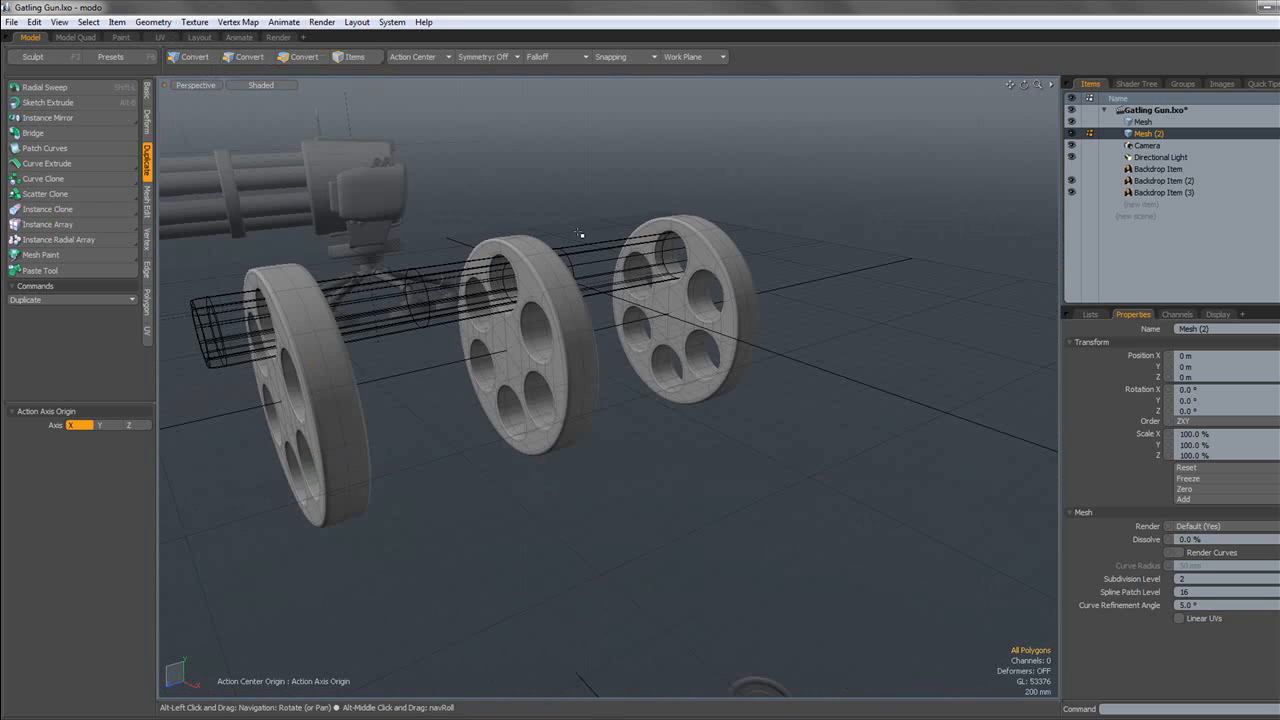
pyautogui.scroll(-3, 580, 238)
pyautogui.keyDown('alt'); pyautogui.keyDown('shift'); pyautogui.moveTo(455, 270); pyautogui.dragTo(551, 287); pyautogui.keyUp('shift'); pyautogui.keyUp('alt')
pyautogui.scroll(3, 565, 292)
pyautogui.press('Tab')
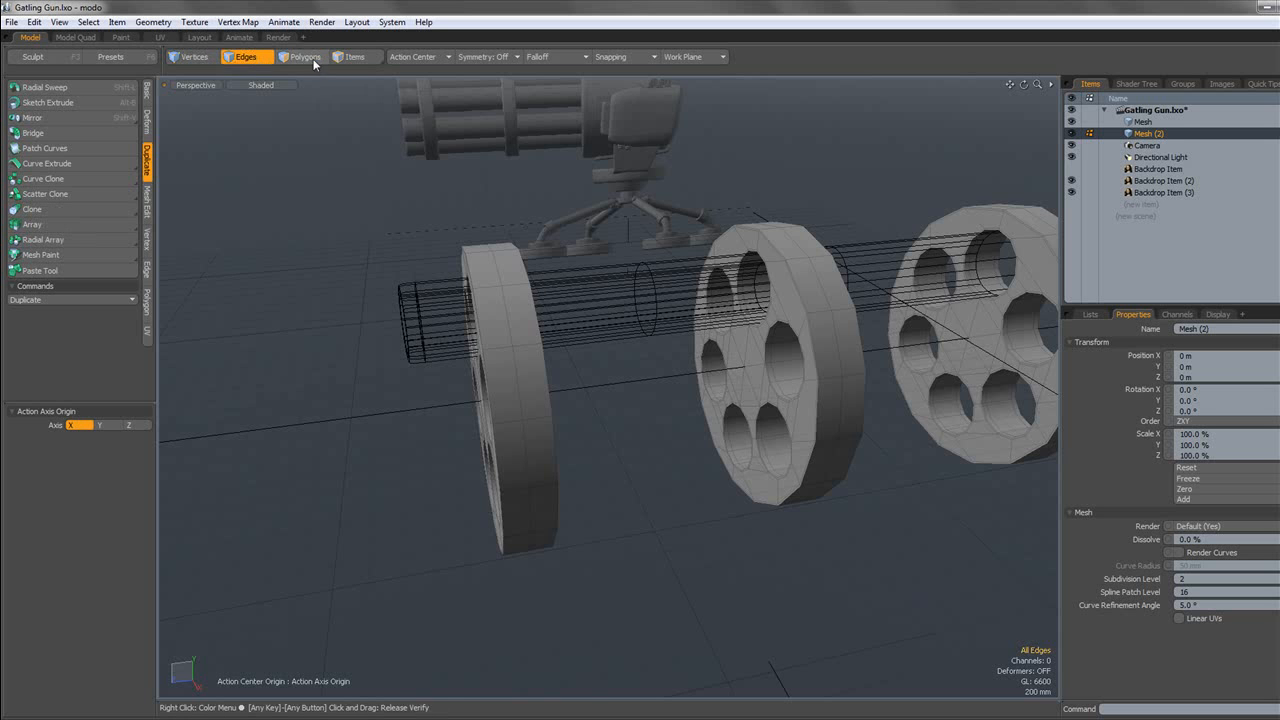
pyautogui.click(314, 62)
# Select both polygon loops around the outer rim of the front disc.
pyautogui.scroll(-4, 583, 186)
pyautogui.keyDown('alt'); pyautogui.moveTo(506, 197); pyautogui.dragTo(609, 206); pyautogui.keyUp('alt')
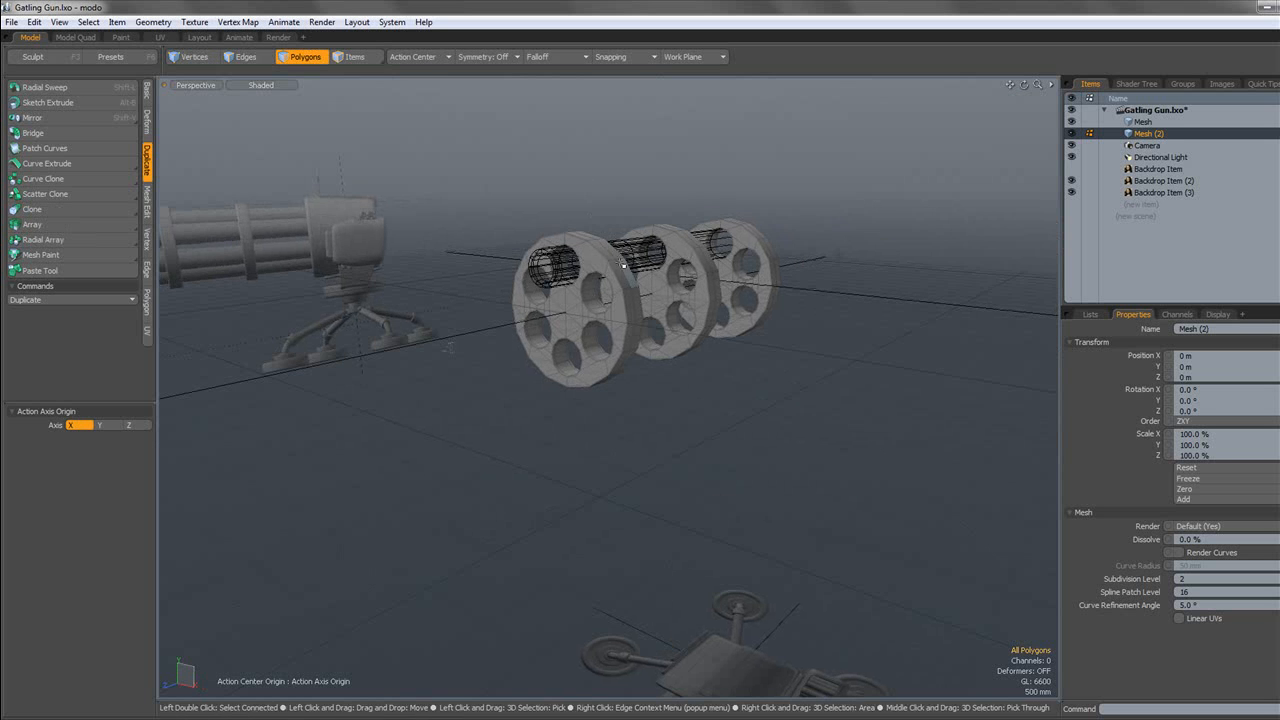
pyautogui.scroll(6, 624, 266)
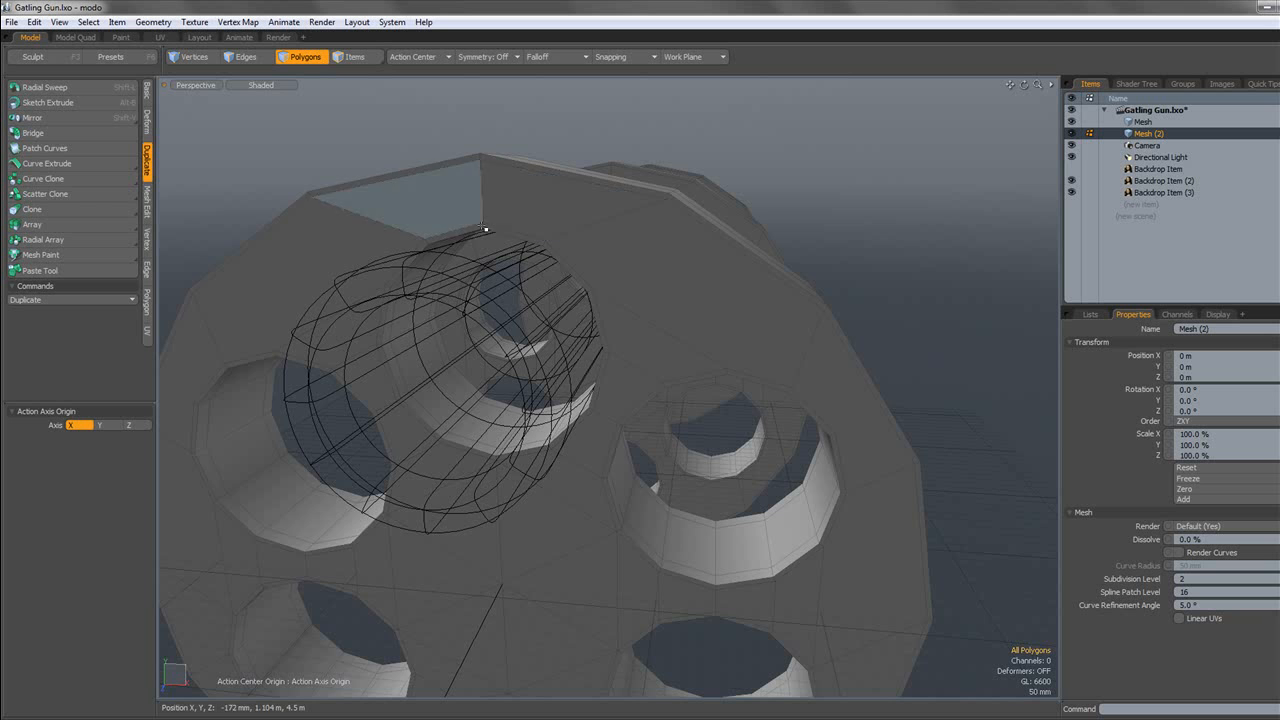
pyautogui.scroll(-6, 545, 190)
pyautogui.keyDown('alt'); pyautogui.moveTo(584, 206); pyautogui.dragTo(571, 256); pyautogui.keyUp('alt')
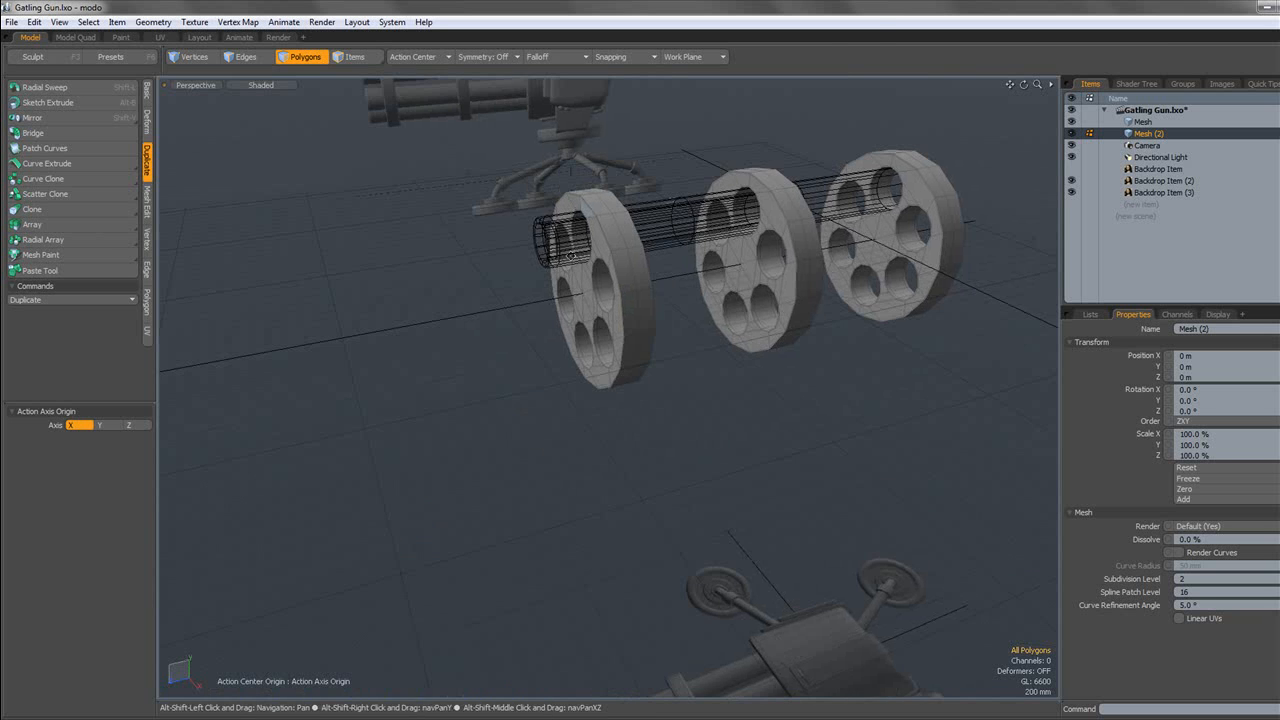
pyautogui.scroll(3, 632, 244)
pyautogui.click(626, 279)
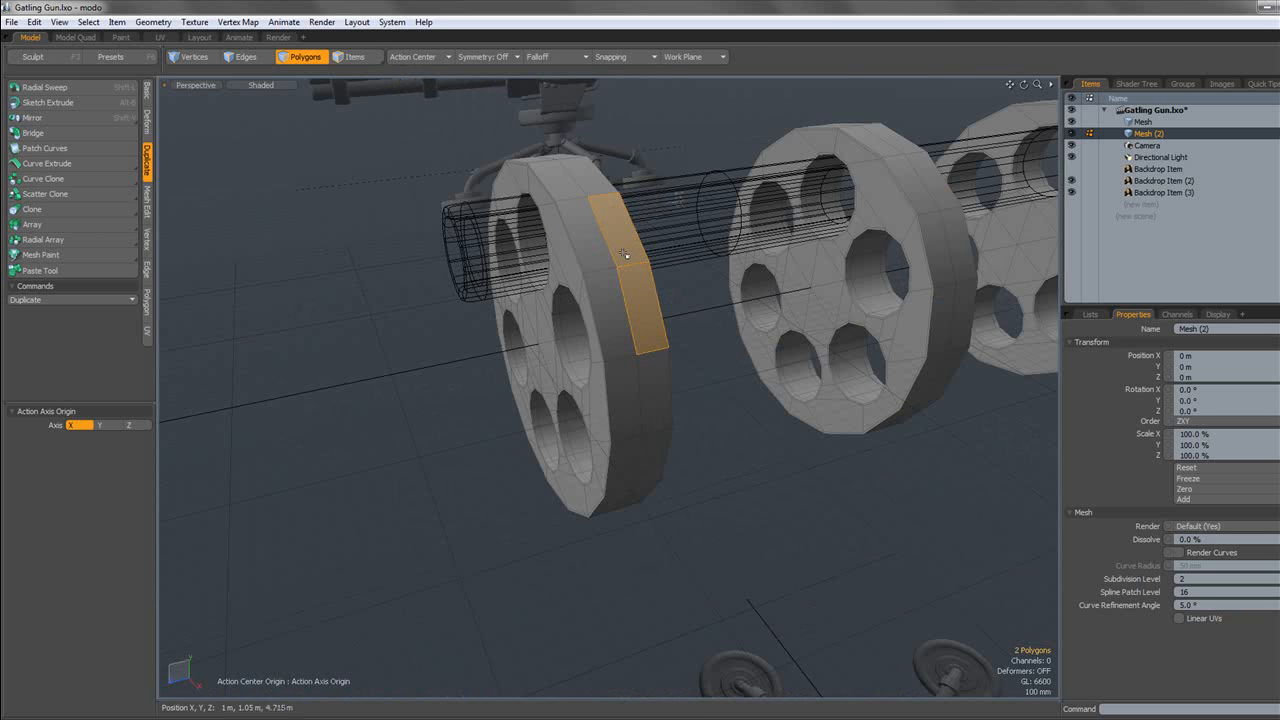
pyautogui.press('l')
pyautogui.keyDown('shift'); pyautogui.click(611, 287); pyautogui.keyUp('shift')
pyautogui.keyDown('shift'); pyautogui.click(604, 261); pyautogui.keyUp('shift')
pyautogui.press('l')
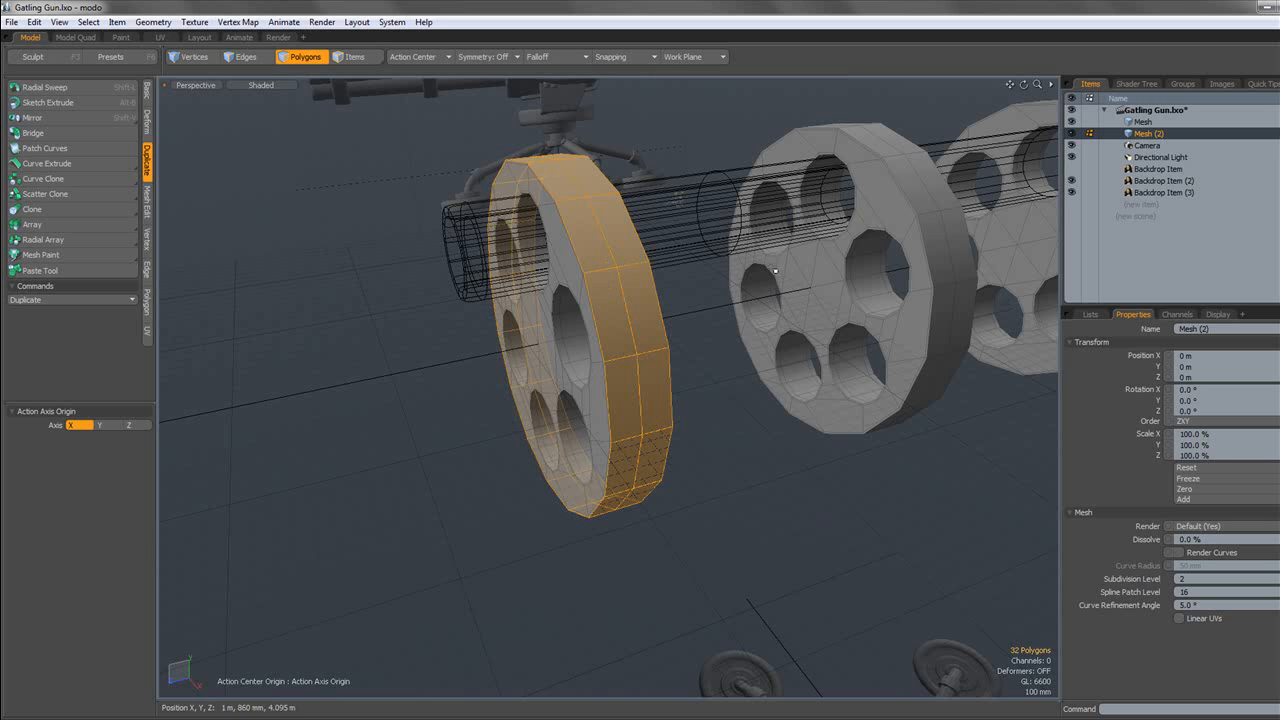
# Add both outer rim polygon loops of the middle and rear discs to the selection.
pyautogui.press('l')
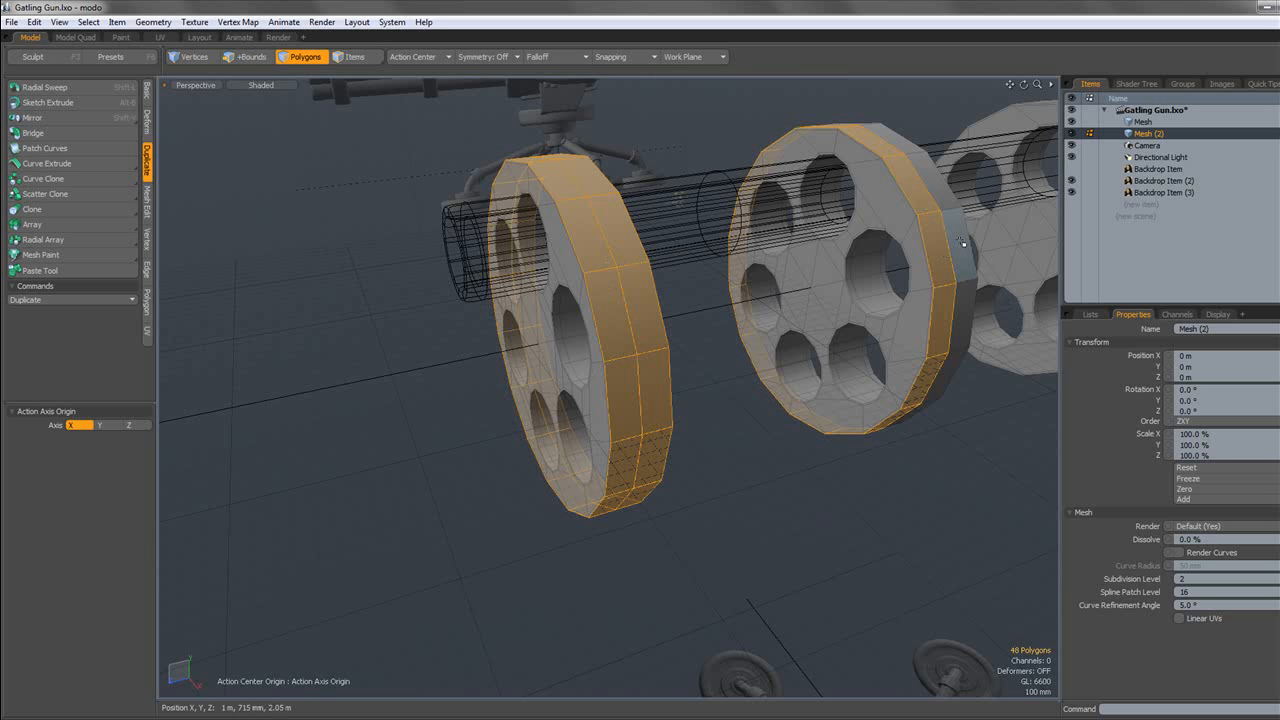
pyautogui.press('l')
pyautogui.scroll(-5, 949, 205)
pyautogui.keyDown('alt'); pyautogui.keyDown('shift'); pyautogui.moveTo(949, 205); pyautogui.dragTo(712, 291); pyautogui.keyUp('shift'); pyautogui.keyUp('alt')
pyautogui.scroll(5, 712, 291)
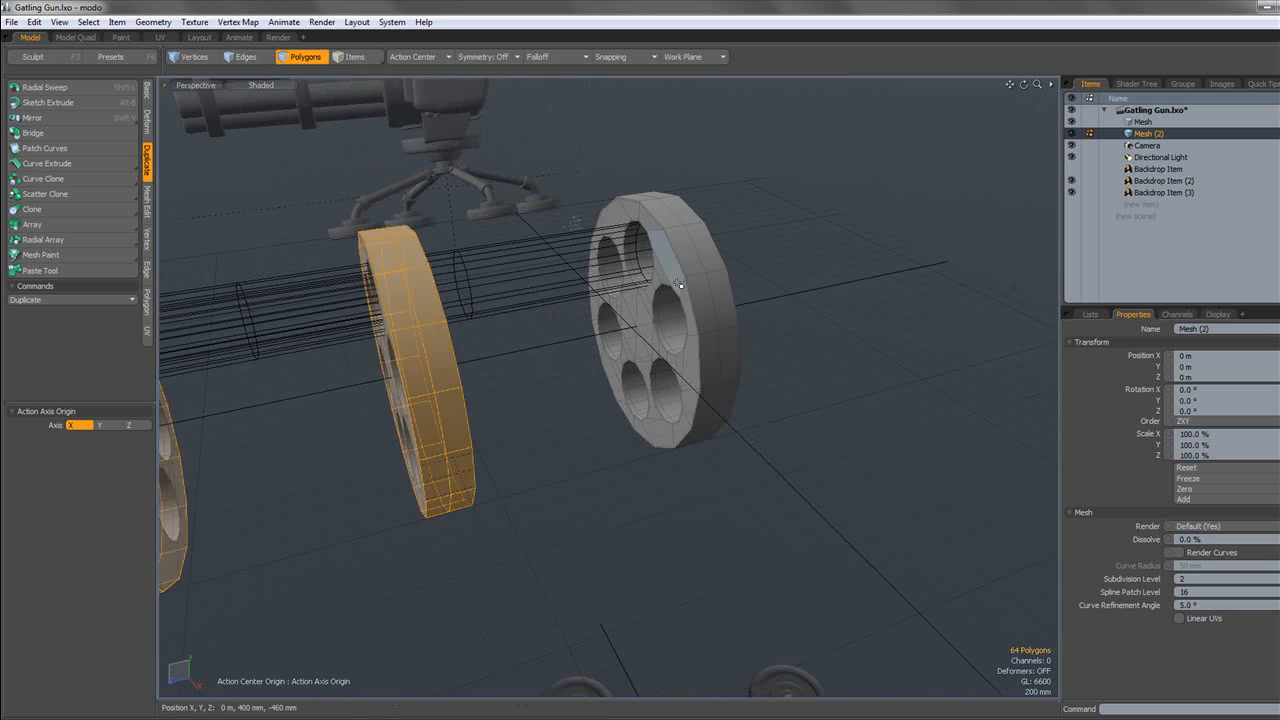
pyautogui.press('l')
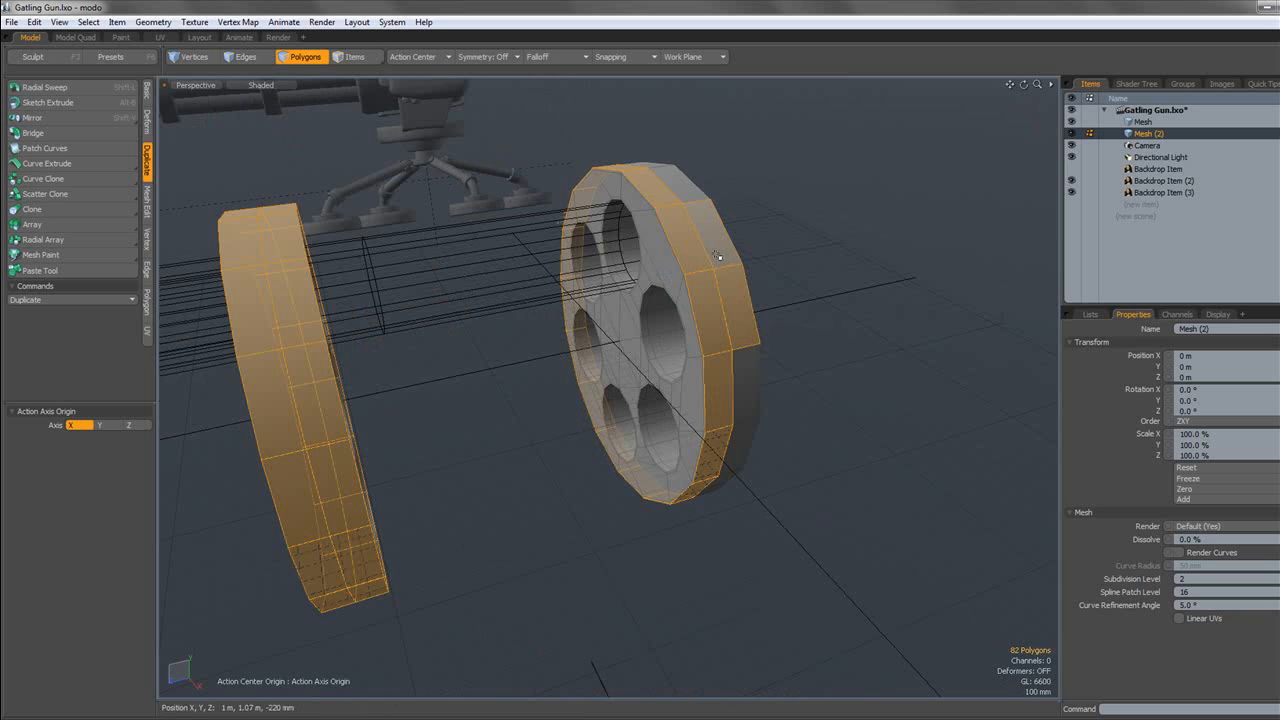
pyautogui.press('l')
# Grow the rim selection on all three discs, scale it to 101% in X and Y, and check it in the Left view.
pyautogui.scroll(-5, 717, 255)
pyautogui.keyDown('alt'); pyautogui.moveTo(545, 298); pyautogui.dragTo(680, 258); pyautogui.keyUp('alt')
pyautogui.scroll(5, 576, 290)
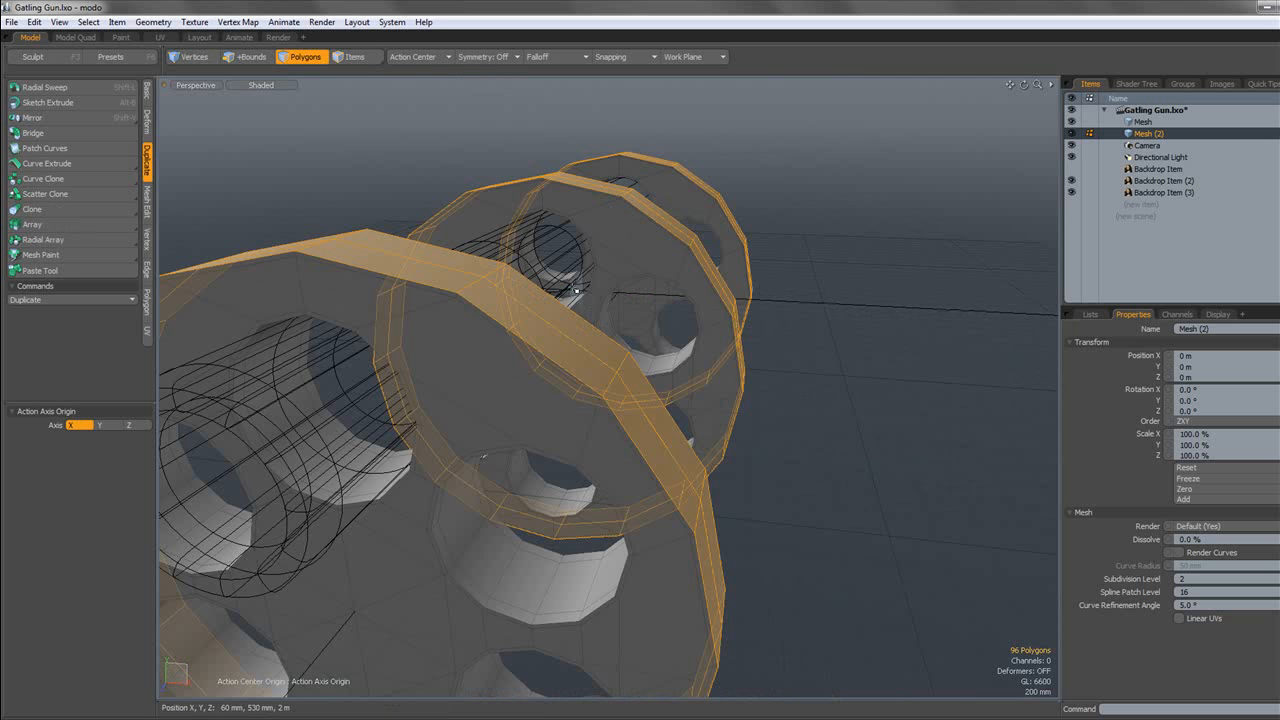
pyautogui.hotkey('shift', 'Up')
pyautogui.scroll(-5, 576, 290)
pyautogui.keyDown('alt'); pyautogui.moveTo(540, 288); pyautogui.dragTo(648, 256); pyautogui.keyUp('alt')
pyautogui.scroll(2, 590, 270)
pyautogui.press('r')
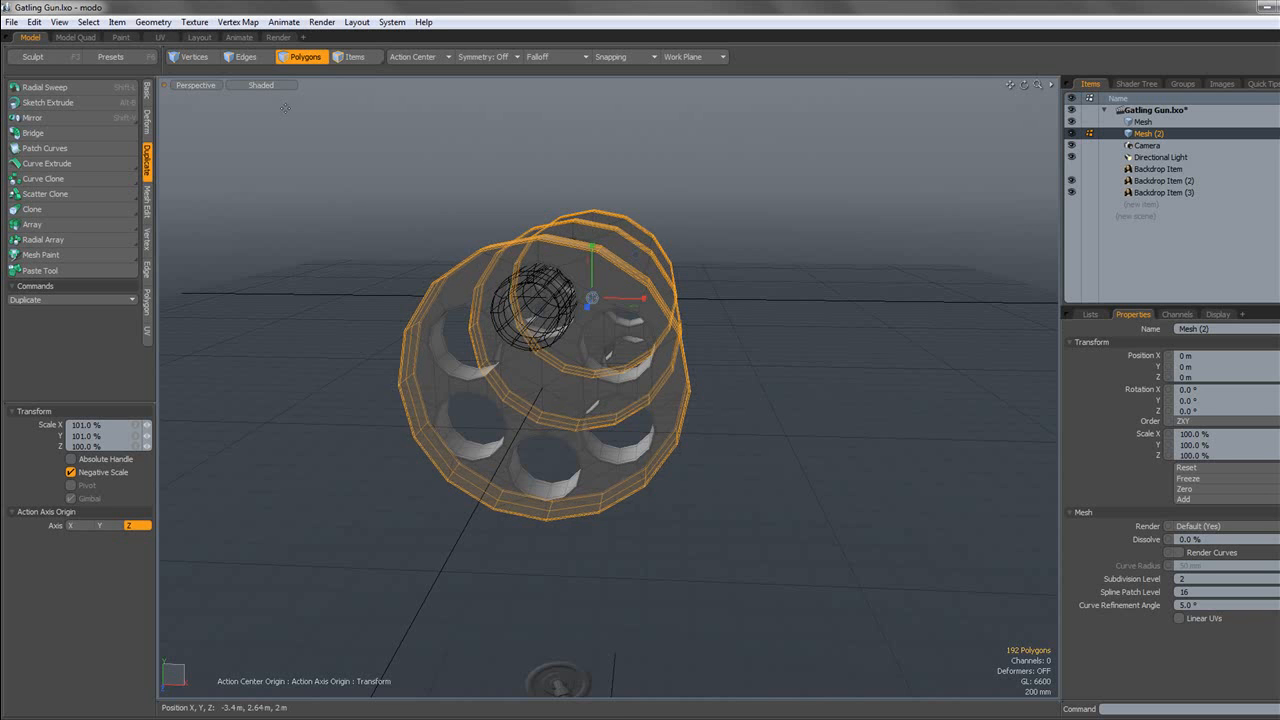
pyautogui.click(197, 87)
pyautogui.click(195, 37)
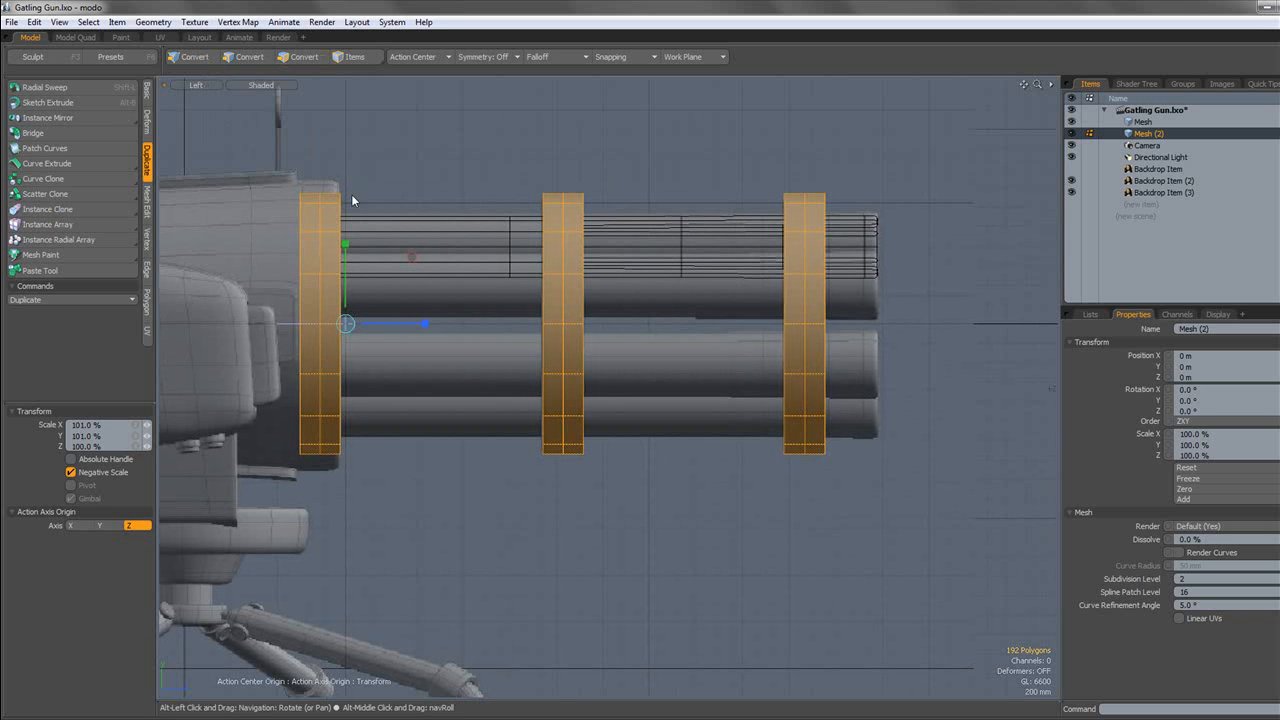
# Finish scaling the disc rims, clear the polygon selection, and return from the Left view to the shaded perspective view.
pyautogui.keyDown('alt'); pyautogui.moveTo(482, 190); pyautogui.dragTo(428, 181); pyautogui.keyUp('alt')
pyautogui.click(286, 86)
pyautogui.click(300, 97)
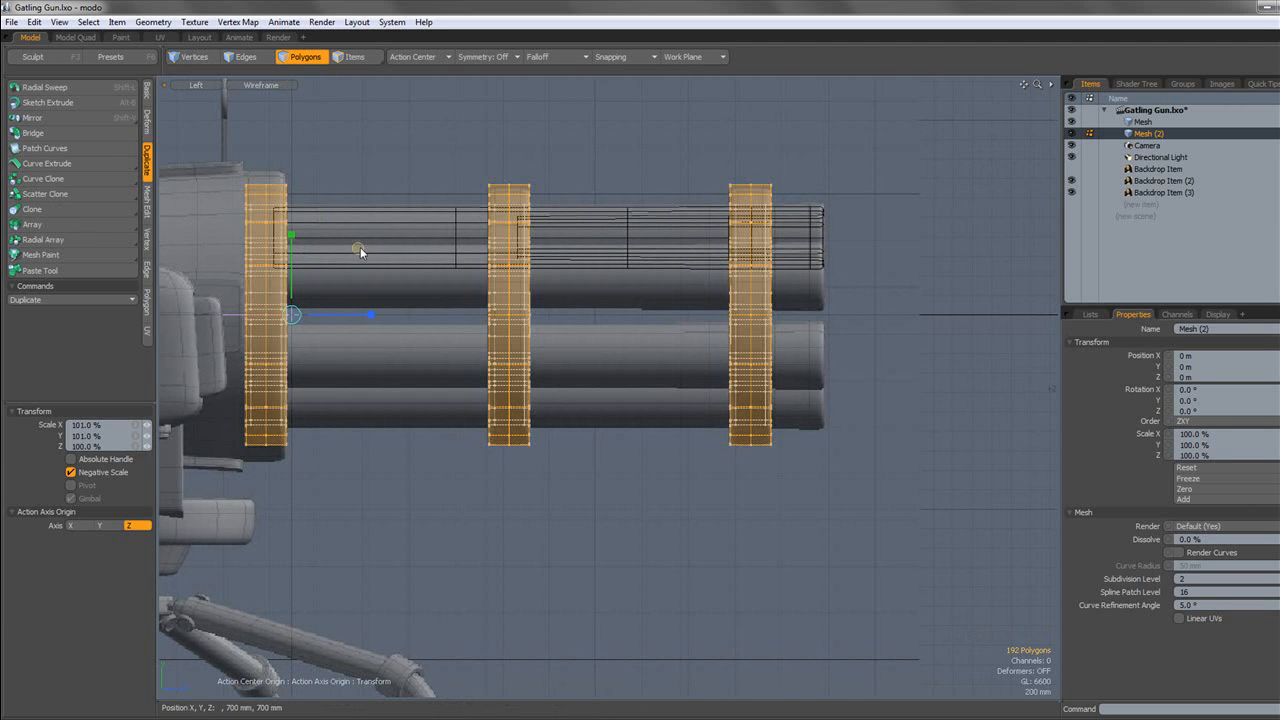
pyautogui.press('q')
pyautogui.click(488, 140)
pyautogui.click(260, 87)
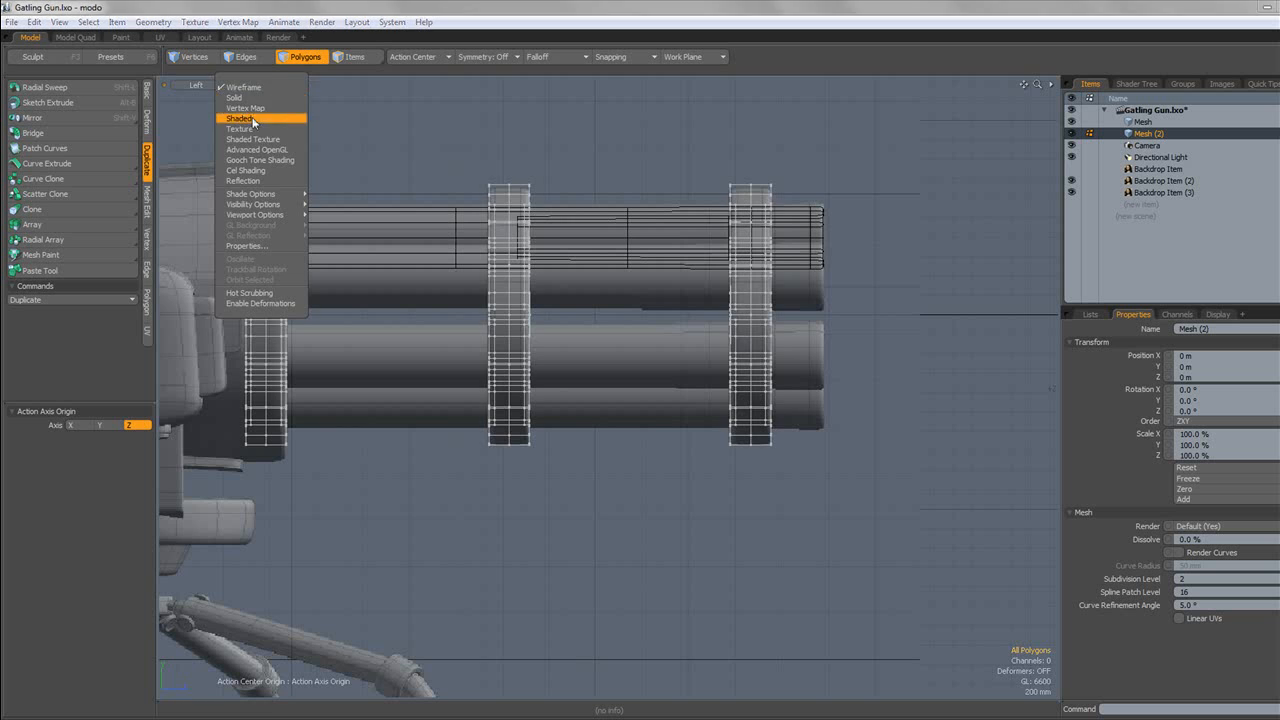
pyautogui.click(253, 120)
pyautogui.click(203, 86)
pyautogui.click(209, 95)
pyautogui.keyDown('alt'); pyautogui.moveTo(441, 176); pyautogui.dragTo(390, 206); pyautogui.keyUp('alt')
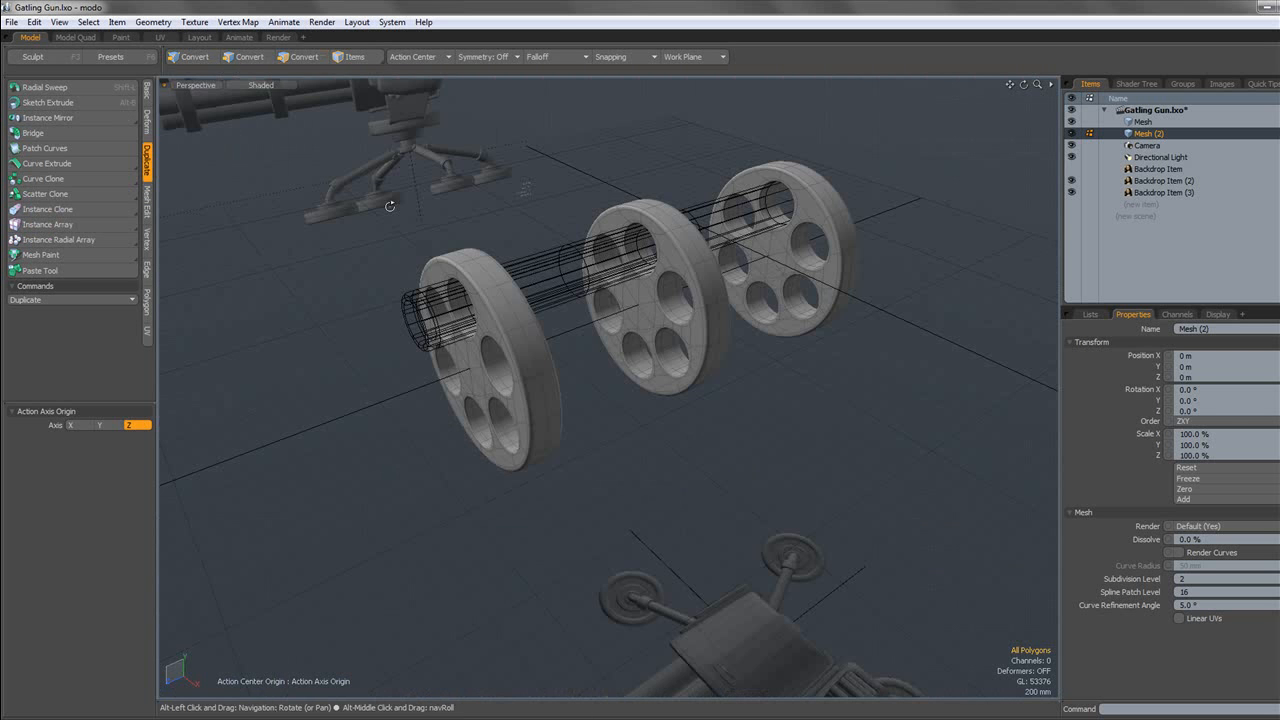
# Make the single barrel's mesh the active item and save the scene.
pyautogui.click(1142, 121)
pyautogui.hotkey('ctrl', 's')
pyautogui.click(928, 305)
pyautogui.keyDown('alt'); pyautogui.moveTo(200, 142); pyautogui.dragTo(282, 124); pyautogui.keyUp('alt')
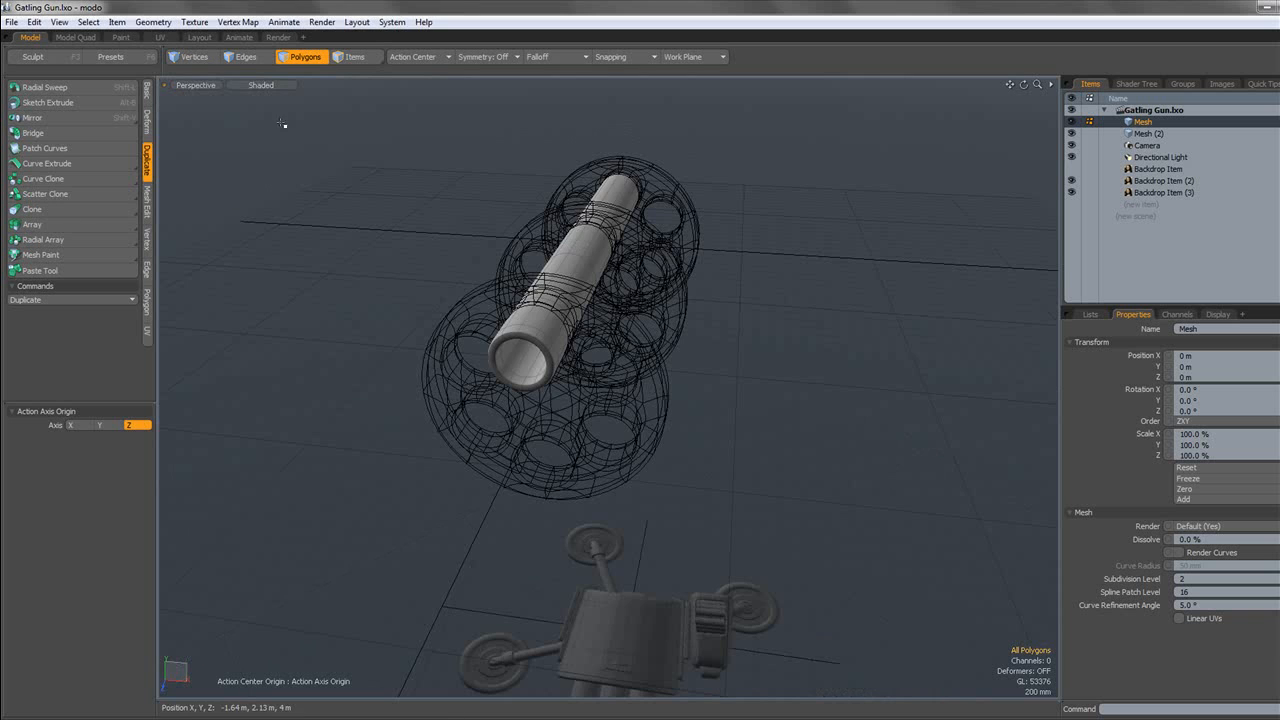
# In the Front view, radially array the barrel into six around the Z axis, then return to the perspective view.
pyautogui.click(211, 88)
pyautogui.click(216, 62)
pyautogui.keyDown('alt'); pyautogui.keyDown('shift'); pyautogui.moveTo(183, 136); pyautogui.dragTo(194, 159); pyautogui.keyUp('shift'); pyautogui.keyUp('alt')
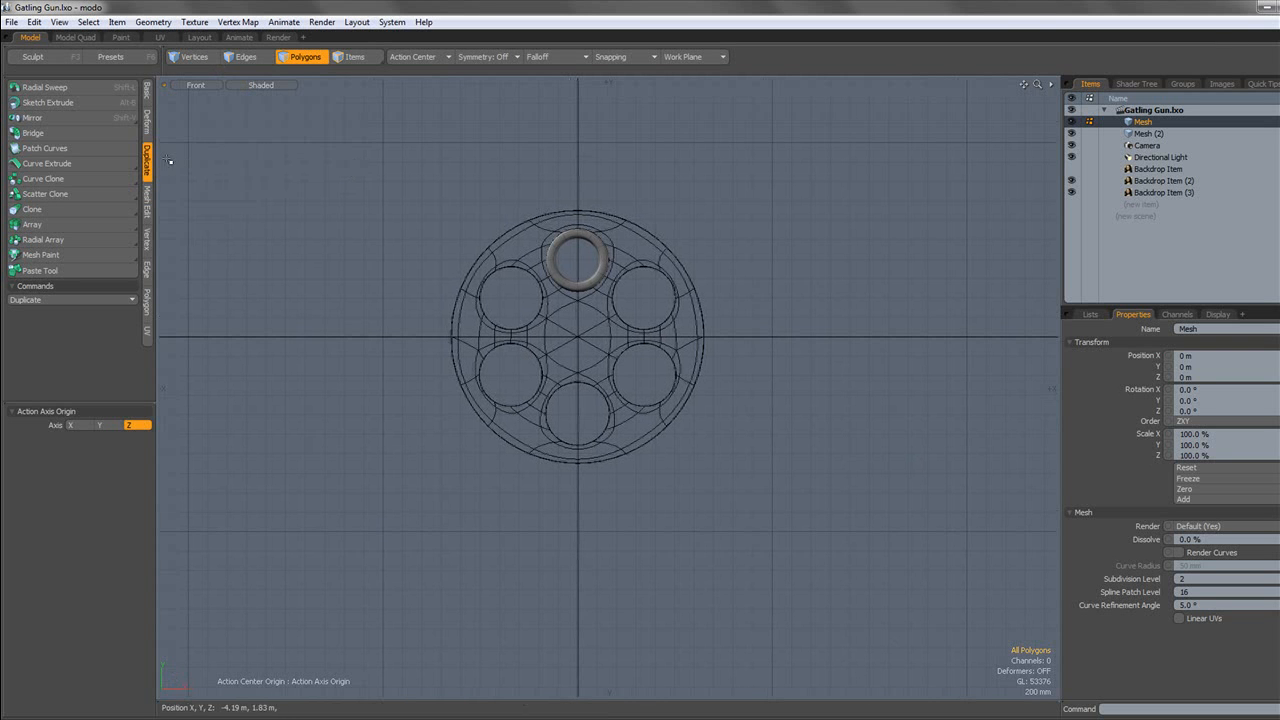
pyautogui.click(440, 56)
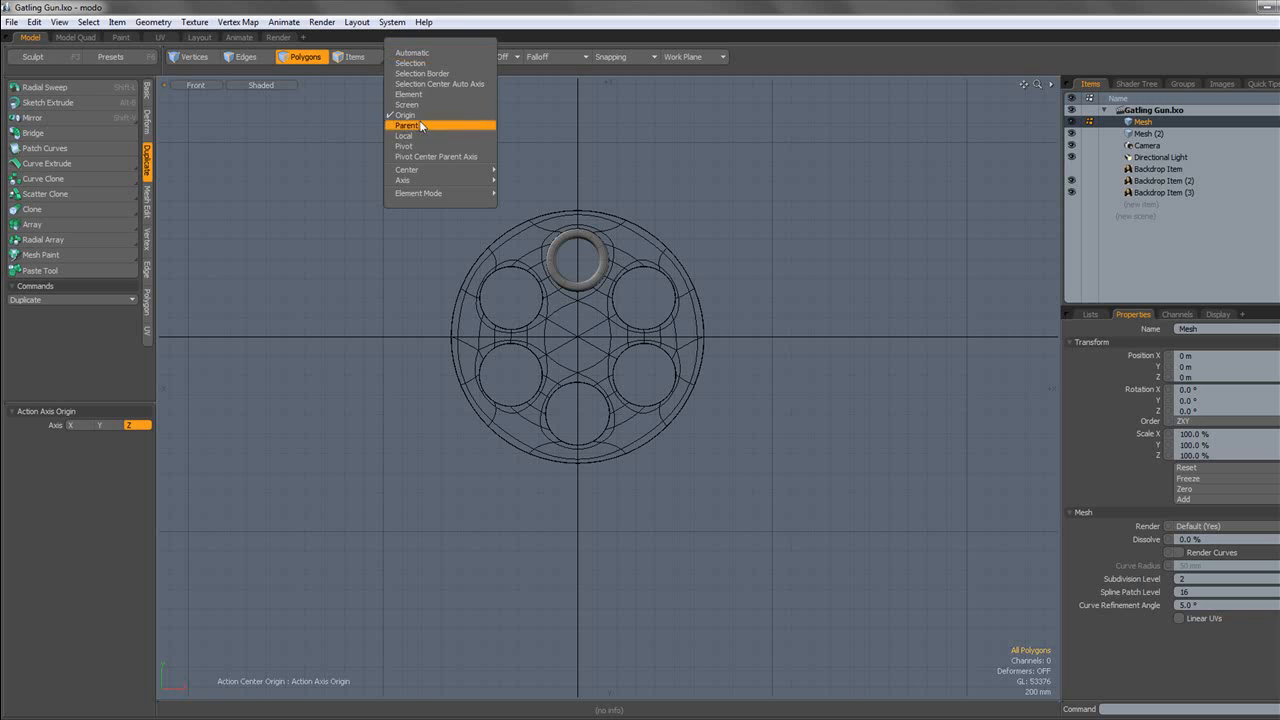
pyautogui.click(89, 240)
pyautogui.click(596, 320)
pyautogui.press('space')
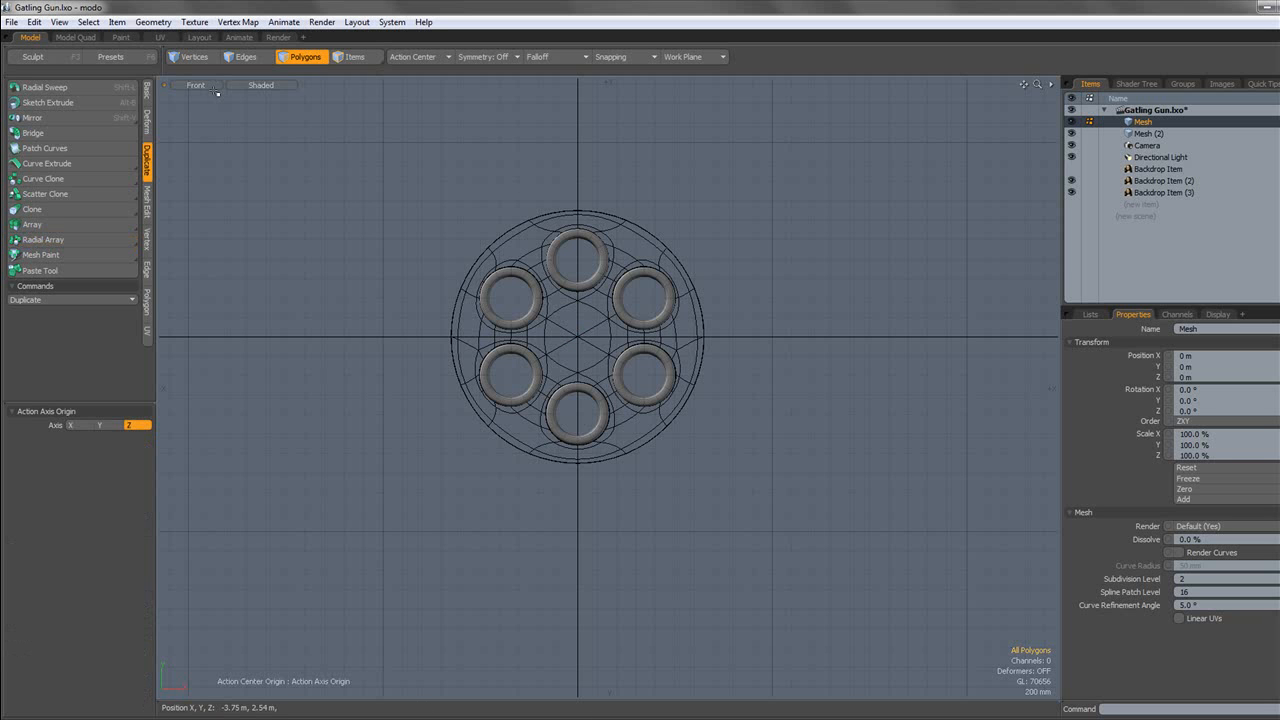
pyautogui.click(215, 118)
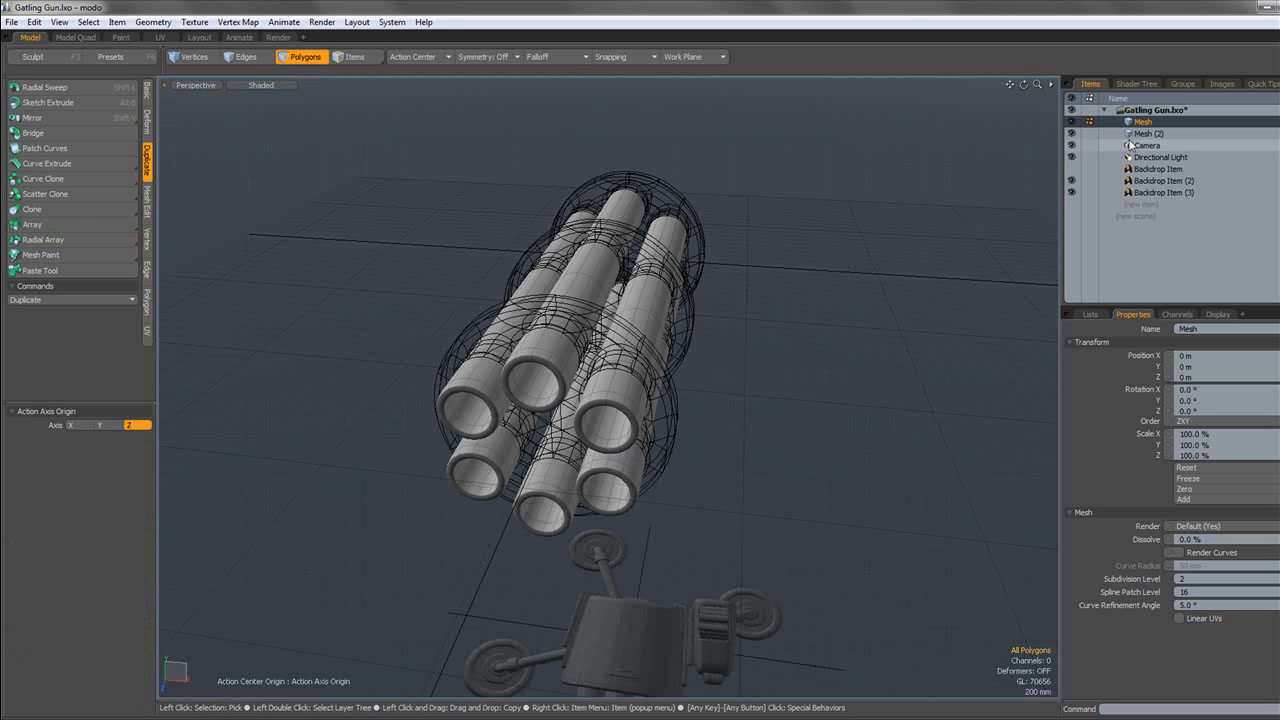
# Select both the barrel and disc meshes and examine the assembled barrel cluster from several angles.
pyautogui.keyDown('shift'); pyautogui.click(1143, 133); pyautogui.keyUp('shift')
pyautogui.keyDown('alt'); pyautogui.moveTo(850, 250); pyautogui.dragTo(580, 217); pyautogui.keyUp('alt')
pyautogui.scroll(-4, 680, 290)
pyautogui.scroll(5, 758, 332)
pyautogui.keyDown('alt'); pyautogui.moveTo(758, 332); pyautogui.dragTo(560, 300); pyautogui.keyUp('alt')
pyautogui.scroll(3, 680, 345)
pyautogui.keyDown('alt'); pyautogui.moveTo(690, 345); pyautogui.dragTo(569, 337); pyautogui.keyUp('alt')
pyautogui.click(731, 423)
pyautogui.scroll(-5, 586, 346)
pyautogui.click(791, 486)
pyautogui.keyDown('alt'); pyautogui.moveTo(791, 486); pyautogui.dragTo(722, 326); pyautogui.keyUp('alt')
pyautogui.scroll(3, 738, 360)
pyautogui.scroll(-3, 735, 365)
pyautogui.keyDown('alt'); pyautogui.moveTo(600, 335); pyautogui.dragTo(707, 334); pyautogui.keyUp('alt')
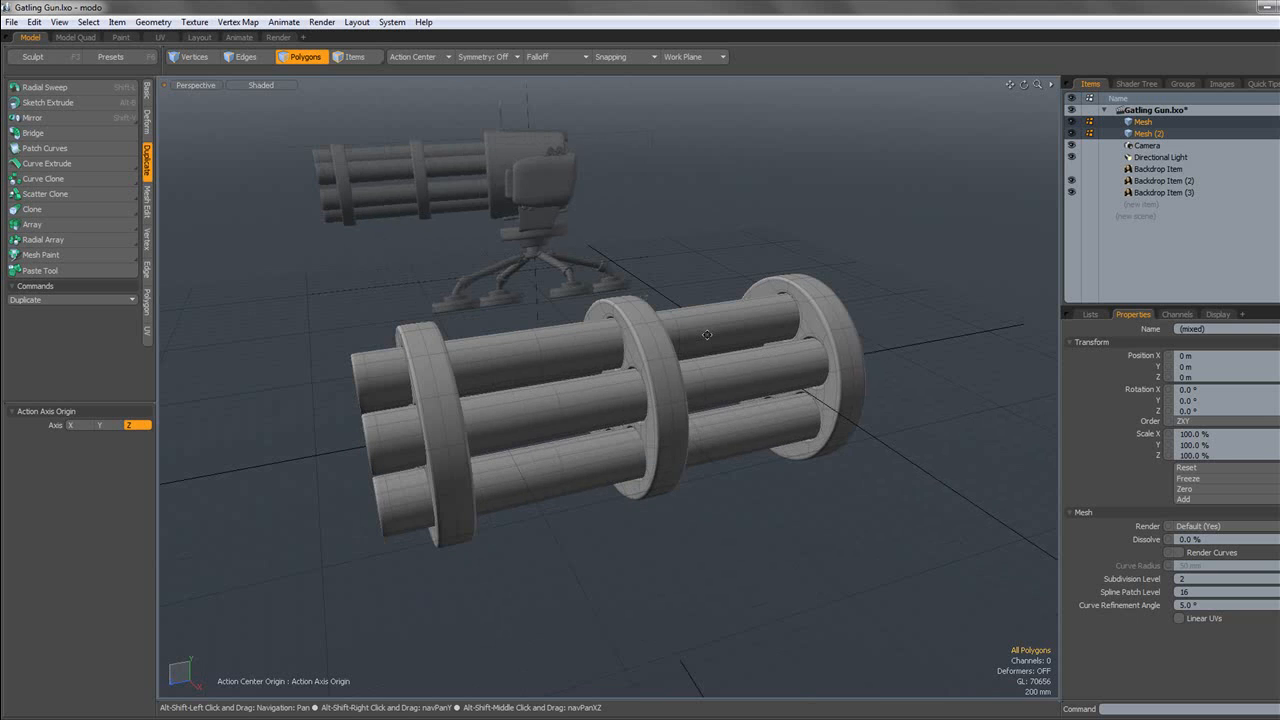
# Save the scene and rename the barrel mesh as Barrels.
pyautogui.hotkey('ctrl', 's')
pyautogui.click(949, 311)
pyautogui.click(1137, 121)
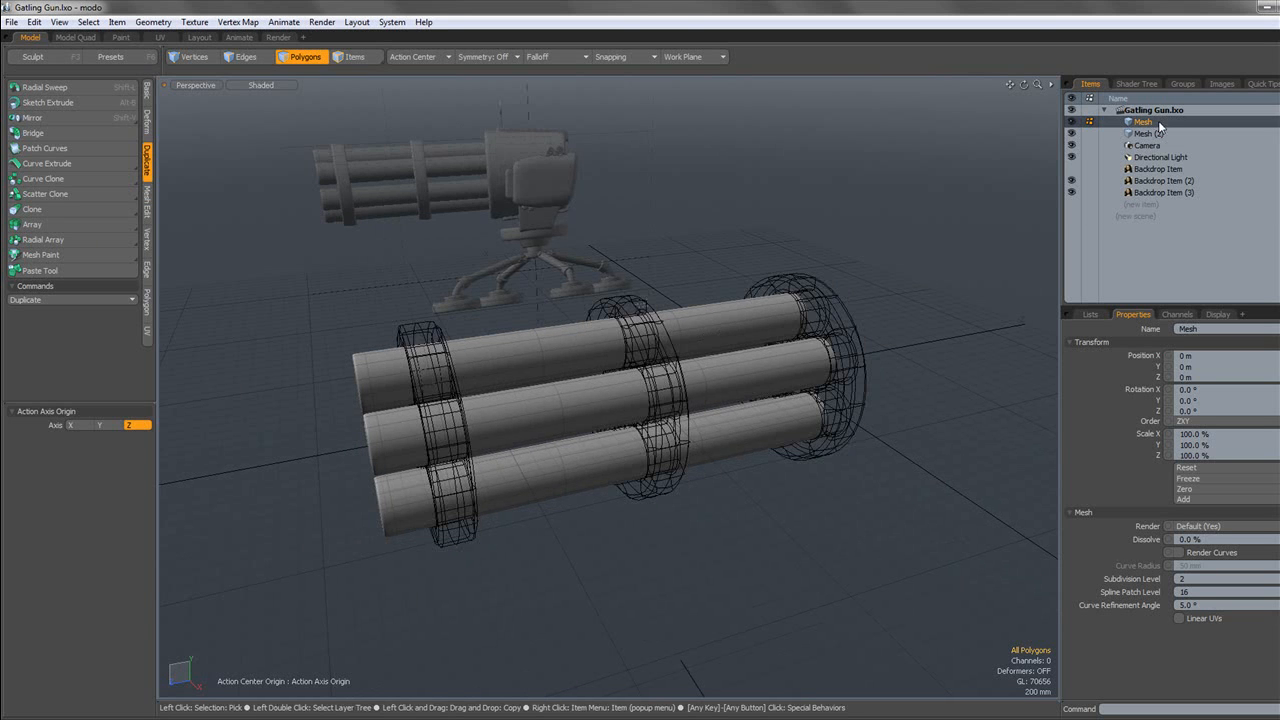
pyautogui.click(1137, 121)
pyautogui.write('Barr')
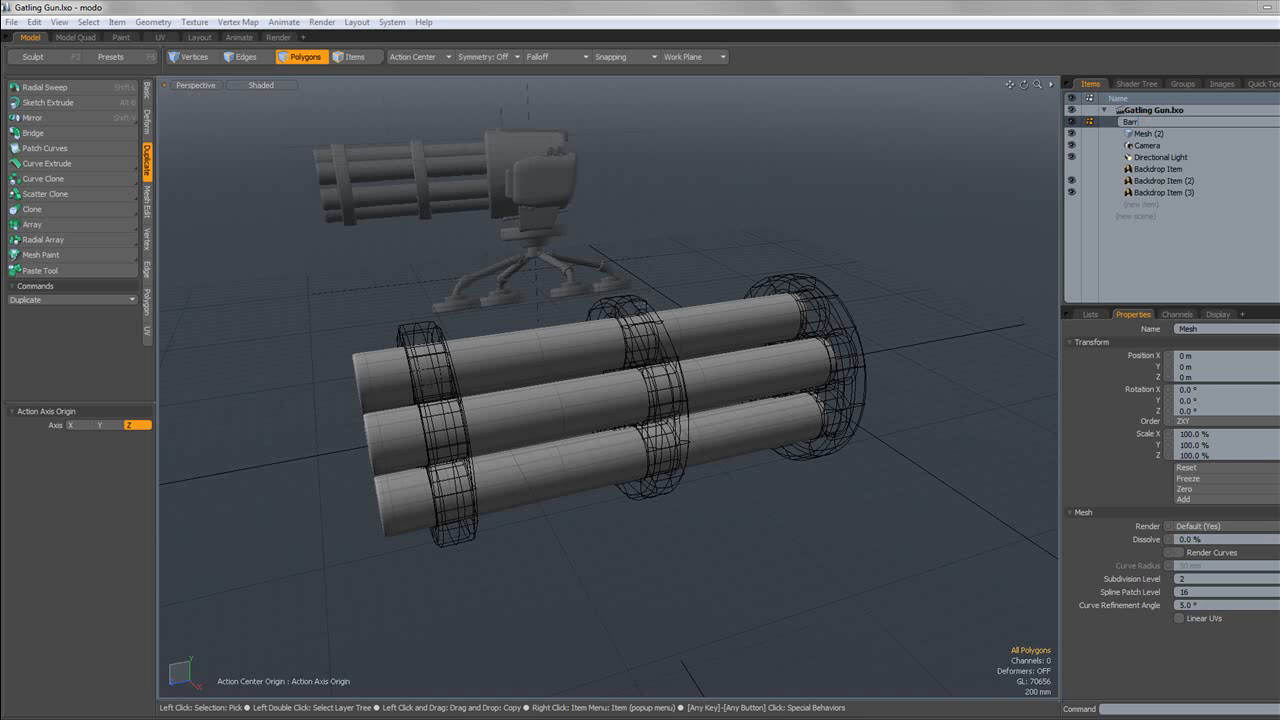
pyautogui.write('els')
pyautogui.press('Return')
# Rename the disc mesh as Supports.
pyautogui.click(1157, 133)
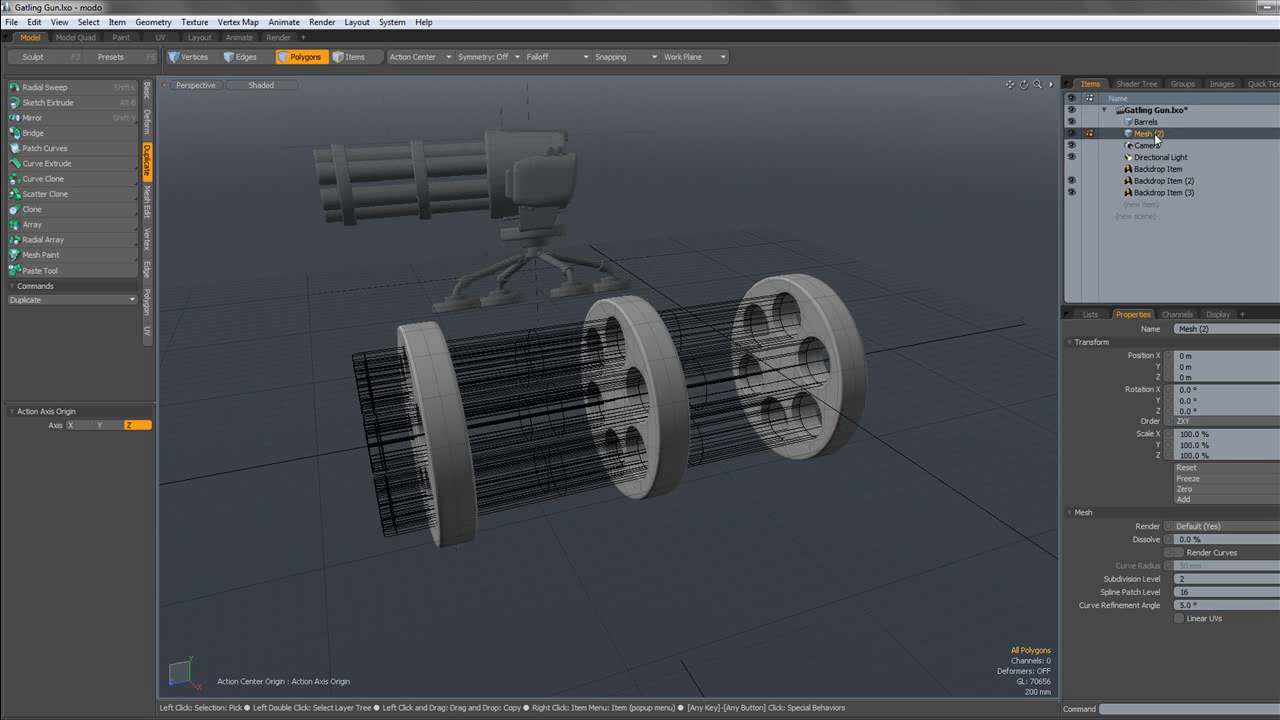
pyautogui.click(1157, 133)
pyautogui.write('Support')
pyautogui.press('Return')
pyautogui.write('s')
pyautogui.press('Return')
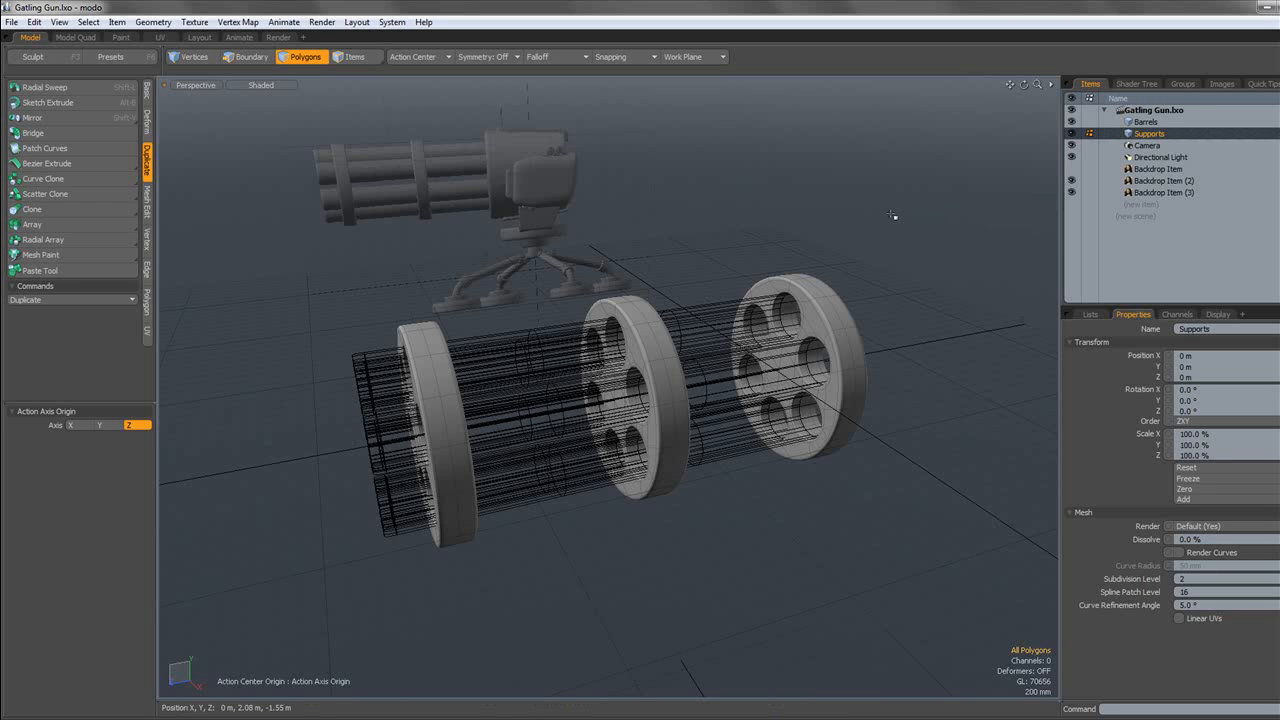
# Add a new mesh item directly below Supports in the item order and show the hidden backdrop item.
pyautogui.keyDown('alt'); pyautogui.moveTo(843, 288); pyautogui.dragTo(706, 228); pyautogui.keyUp('alt')
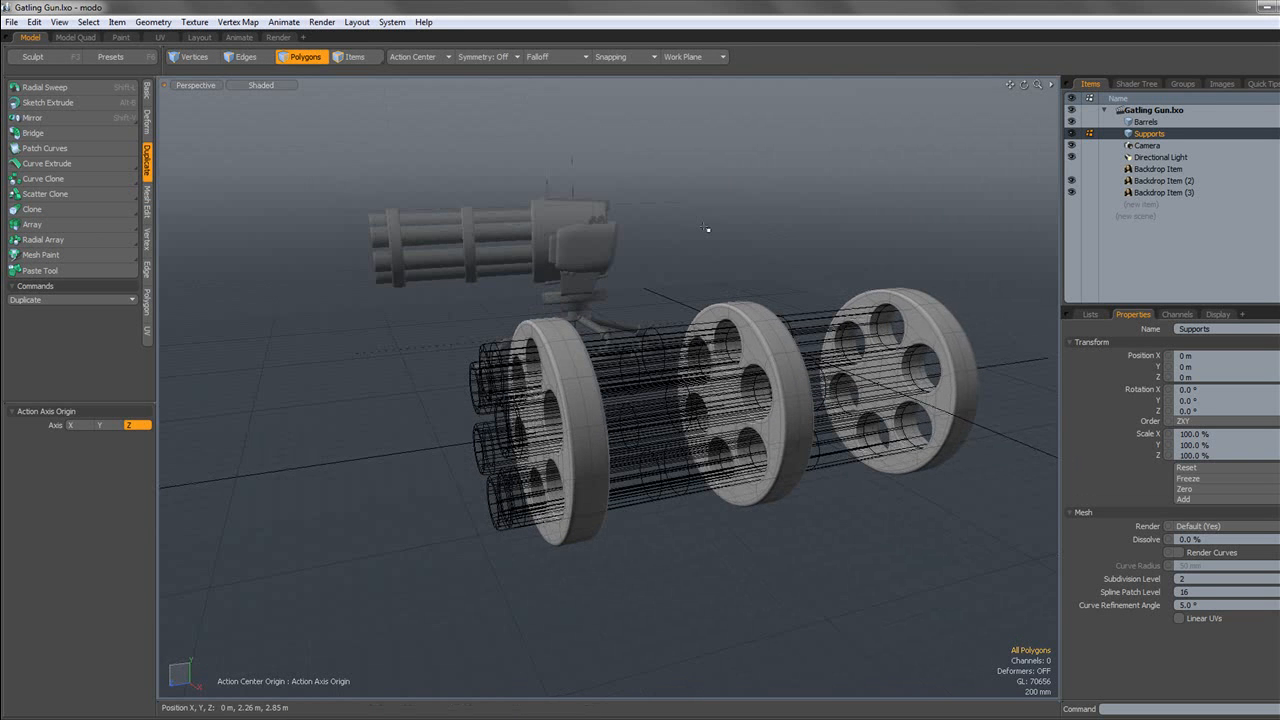
pyautogui.keyDown('alt'); pyautogui.moveTo(641, 264); pyautogui.dragTo(810, 303); pyautogui.keyUp('alt')
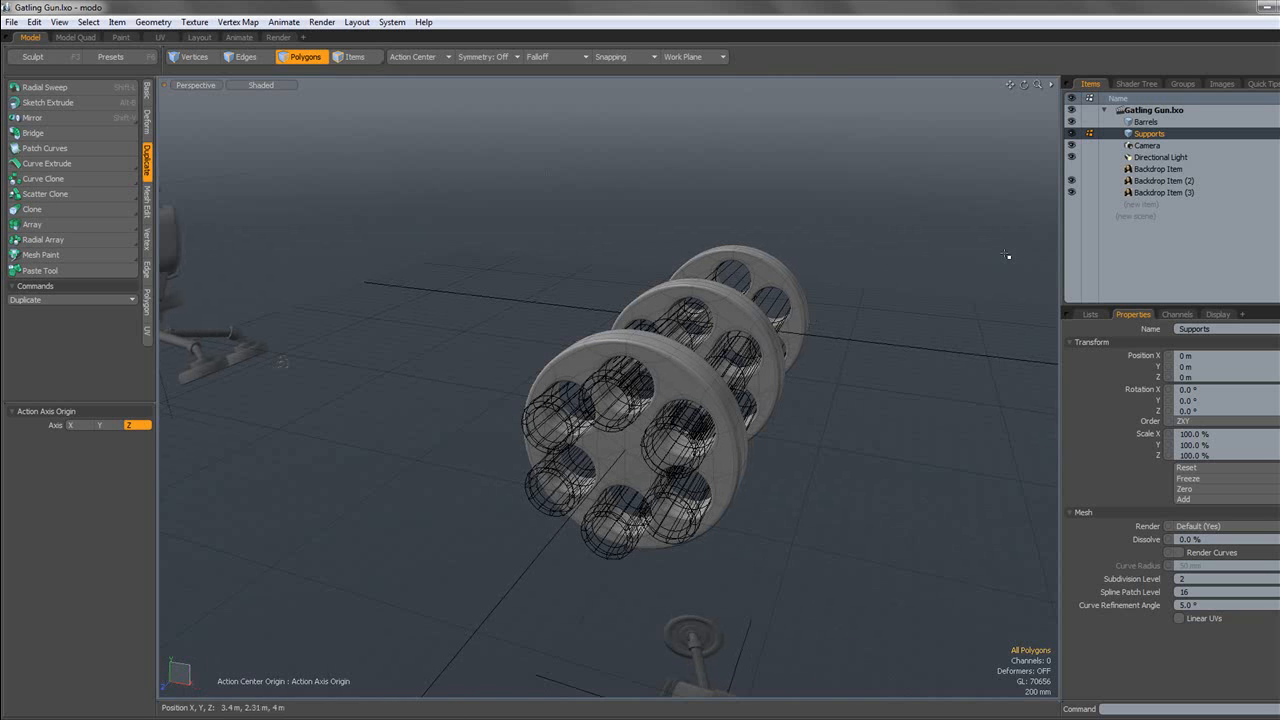
pyautogui.press('n')
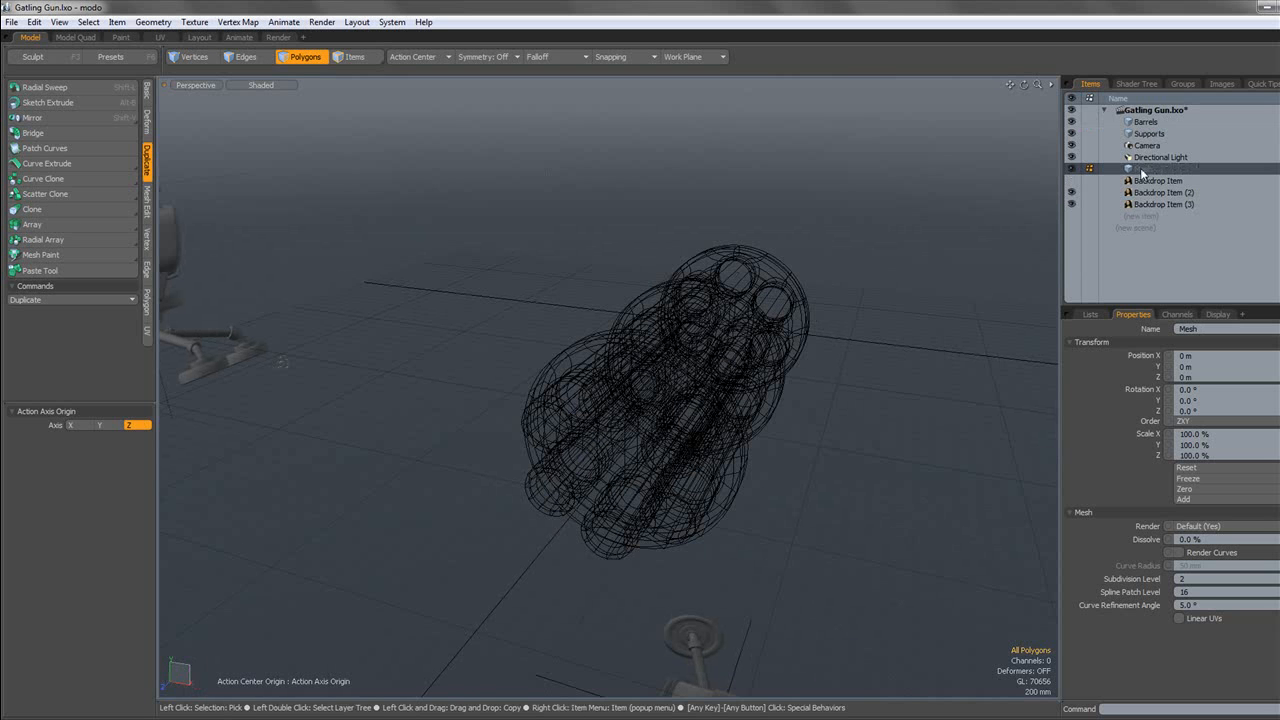
pyautogui.moveTo(1155, 146); pyautogui.dragTo(1152, 143)
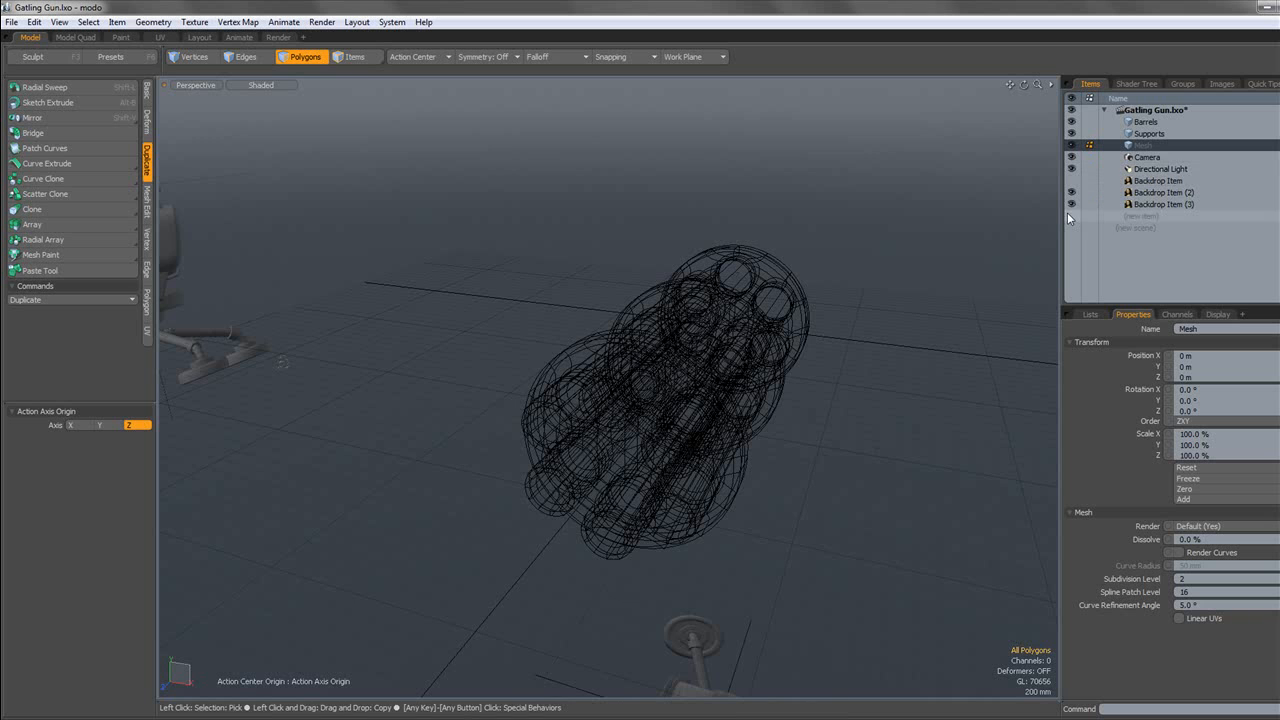
pyautogui.click(1071, 180)
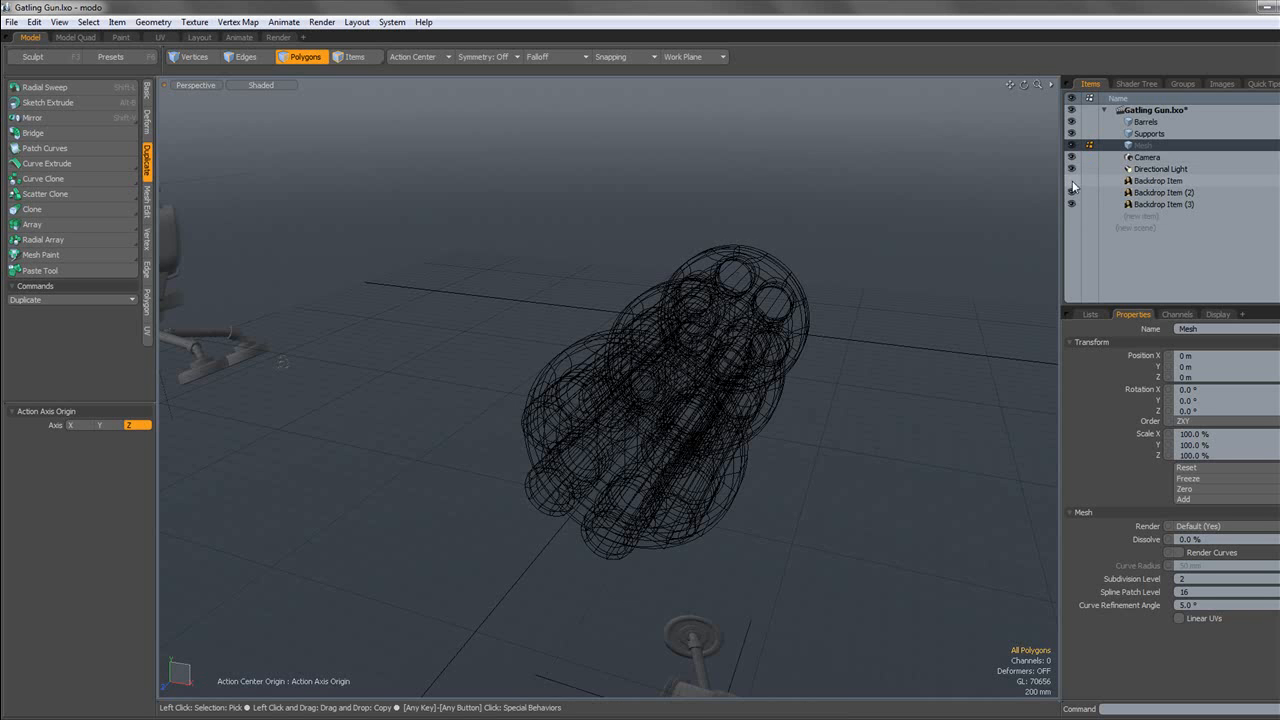
pyautogui.click(1145, 216)
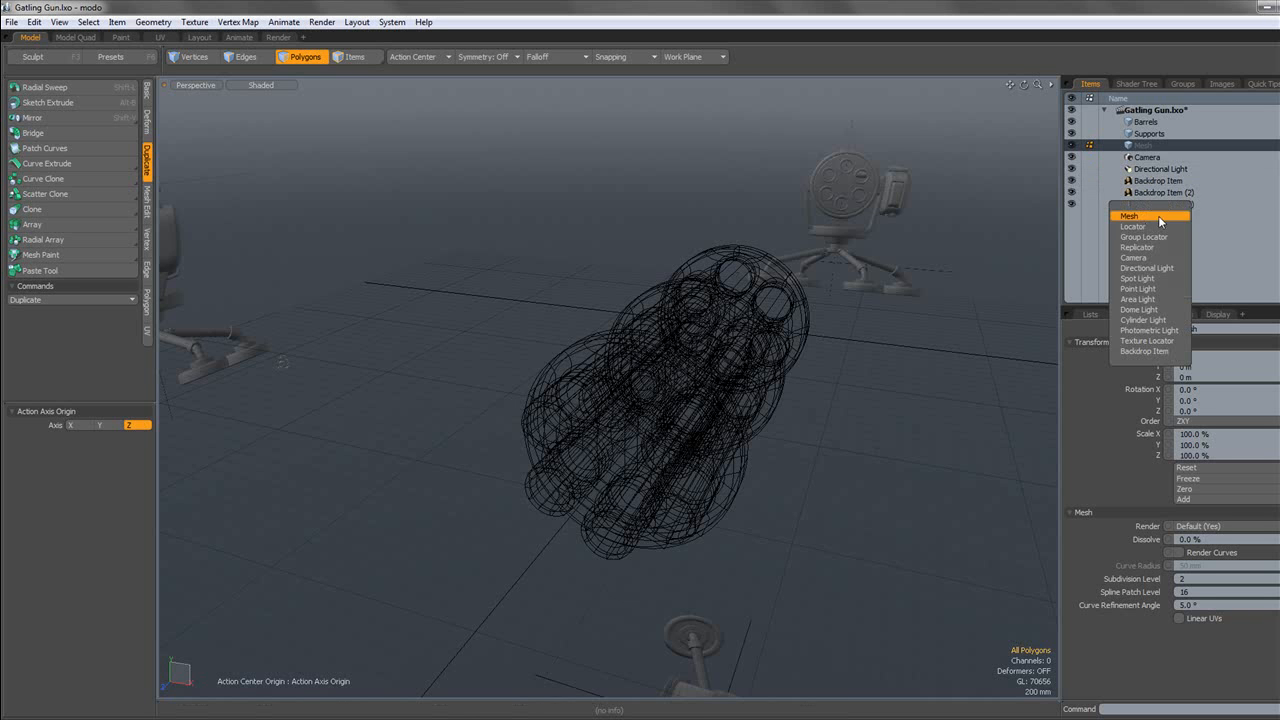
pyautogui.click(1241, 275)
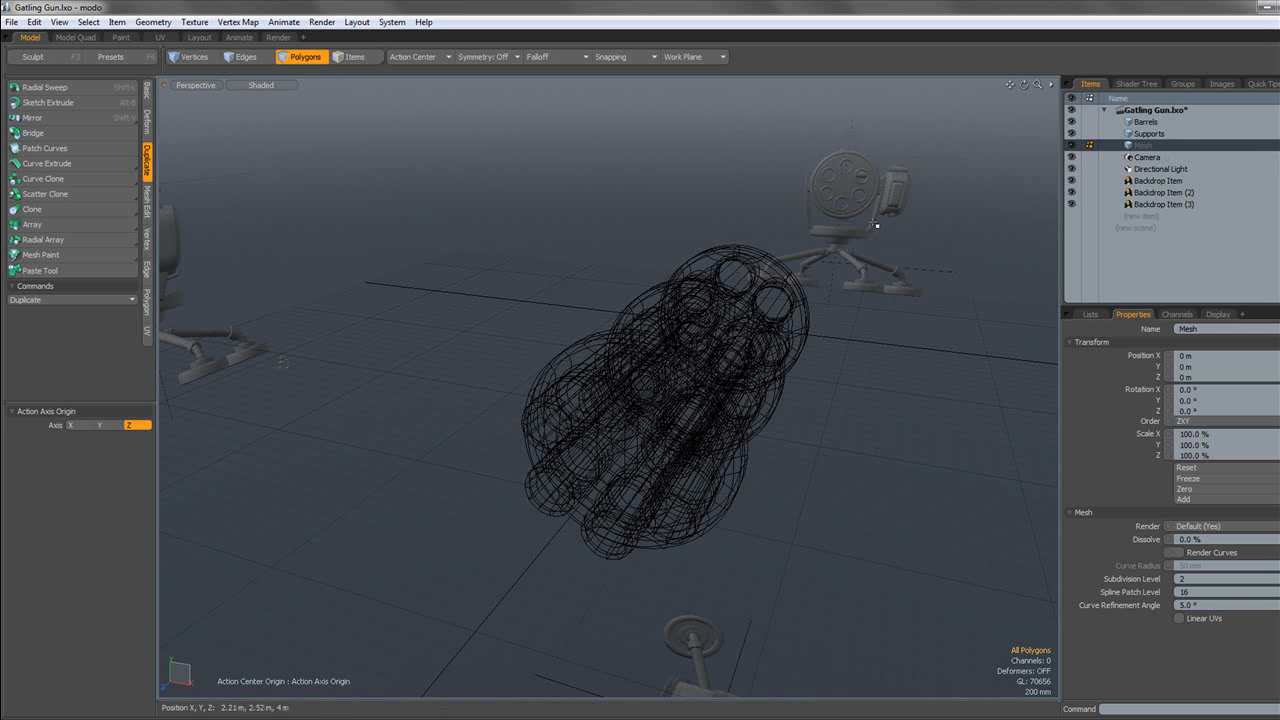
# Examine the barrels and support discs of the reference gatling gun from several angles.
pyautogui.scroll(-5, 873, 224)
pyautogui.keyDown('alt'); pyautogui.keyDown('shift'); pyautogui.moveTo(708, 227); pyautogui.dragTo(628, 290); pyautogui.keyUp('shift'); pyautogui.keyUp('alt')
pyautogui.scroll(3, 810, 213)
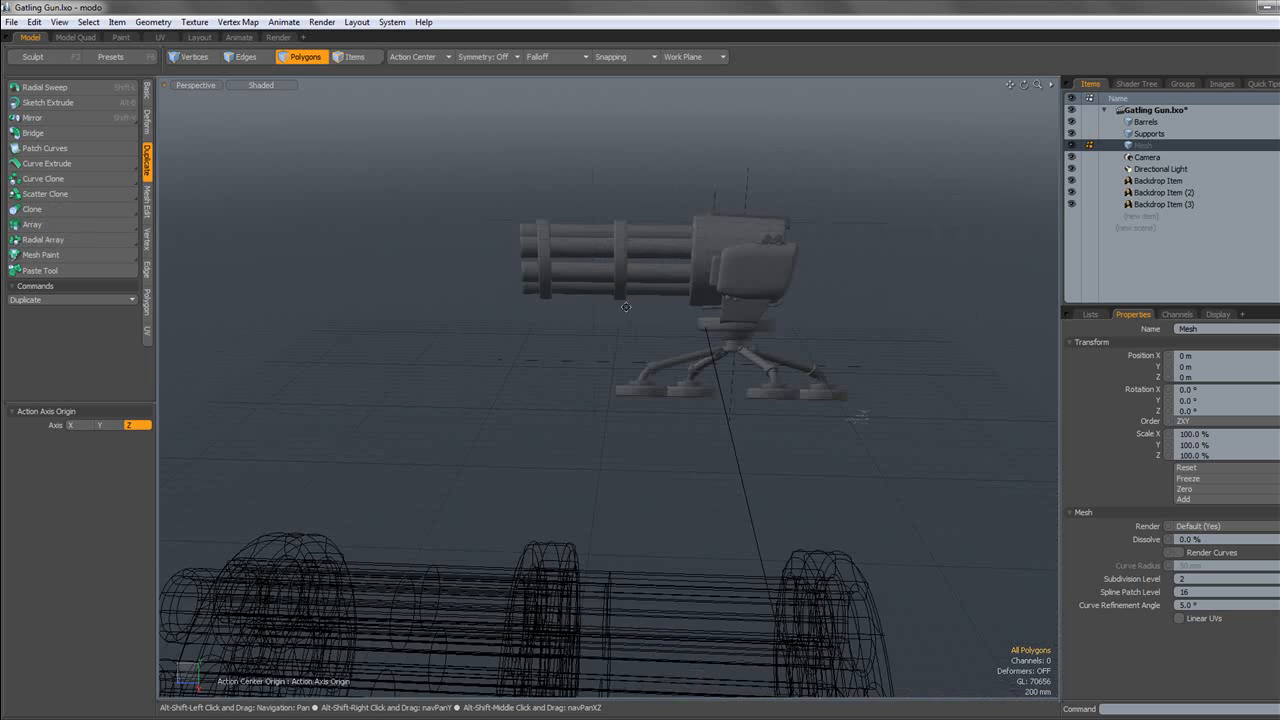
pyautogui.scroll(4, 757, 224)
pyautogui.scroll(2, 756, 224)
pyautogui.scroll(-8, 754, 228)
pyautogui.moveTo(757, 238)
pyautogui.keyDown('alt'); pyautogui.mouseDown()
pyautogui.moveTo(781, 309)
pyautogui.moveTo(680, 283)
pyautogui.mouseUp(); pyautogui.keyUp('alt')
pyautogui.scroll(4, 781, 309)
# Select the whole rear disc in Supports and copy it into the new empty mesh.
pyautogui.click(1149, 134)
pyautogui.doubleClick(556, 243)
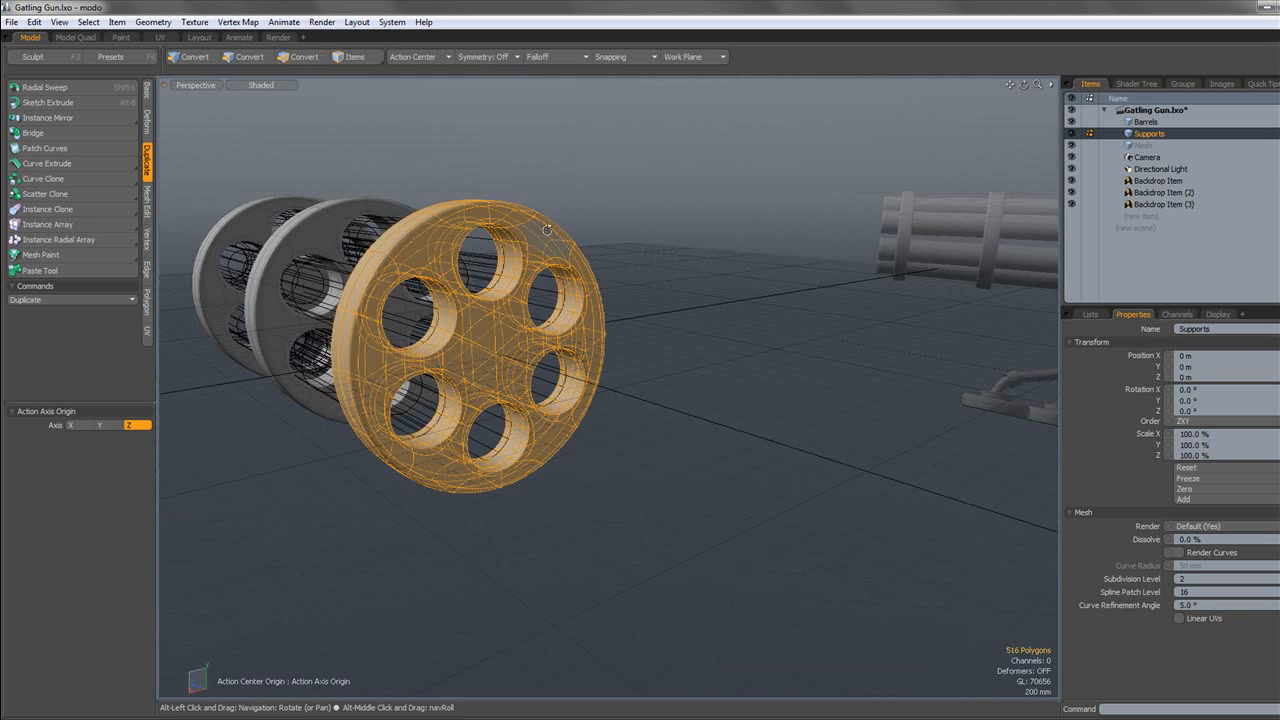
pyautogui.keyDown('alt'); pyautogui.moveTo(556, 243); pyautogui.dragTo(624, 241); pyautogui.keyUp('alt')
pyautogui.click(1142, 145)
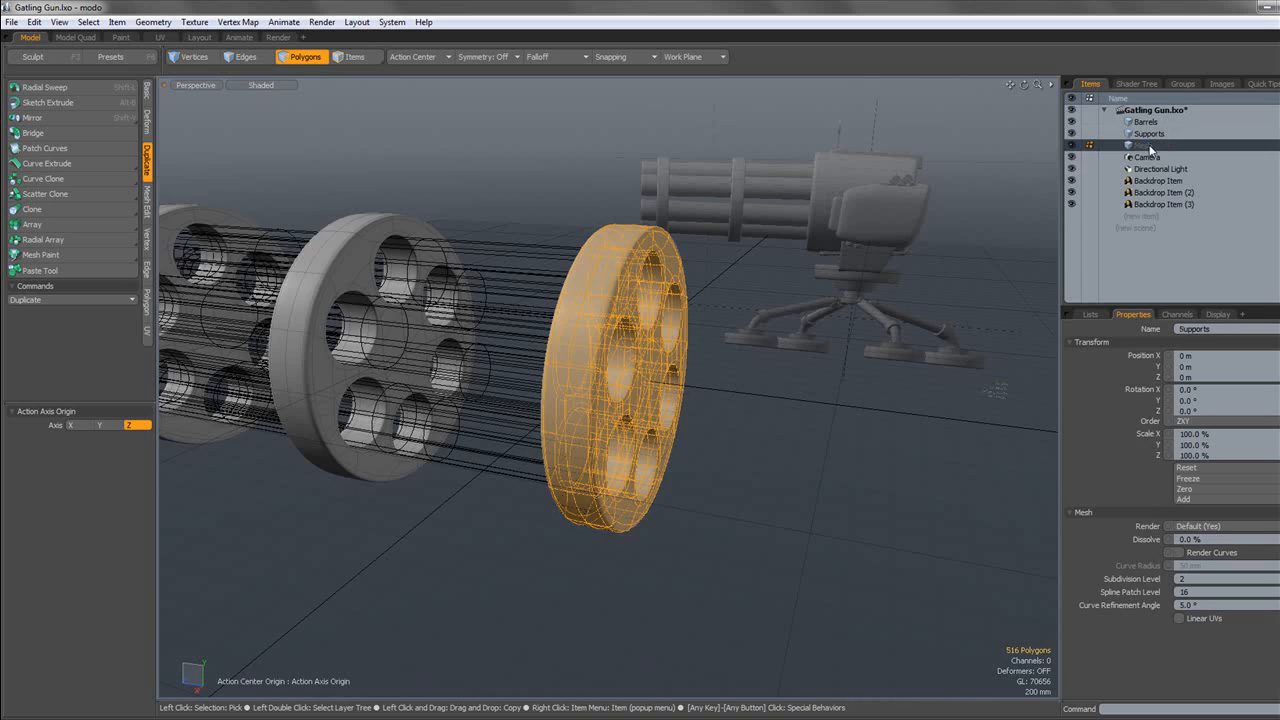
pyautogui.keyDown('alt'); pyautogui.moveTo(704, 312); pyautogui.dragTo(826, 314); pyautogui.keyUp('alt')
# Hide Barrels and Supports, and turn off subdivision for the copied disc.
pyautogui.doubleClick(812, 326)
pyautogui.click(770, 324)
pyautogui.press('[')
pyautogui.click(1072, 134)
pyautogui.click(1072, 122)
pyautogui.press('Tab')
# Select one polygon loop around the outer rim of the copied disc.
pyautogui.click(717, 284)
pyautogui.scroll(3, 656, 287)
pyautogui.moveTo(672, 348); pyautogui.dragTo(684, 272)
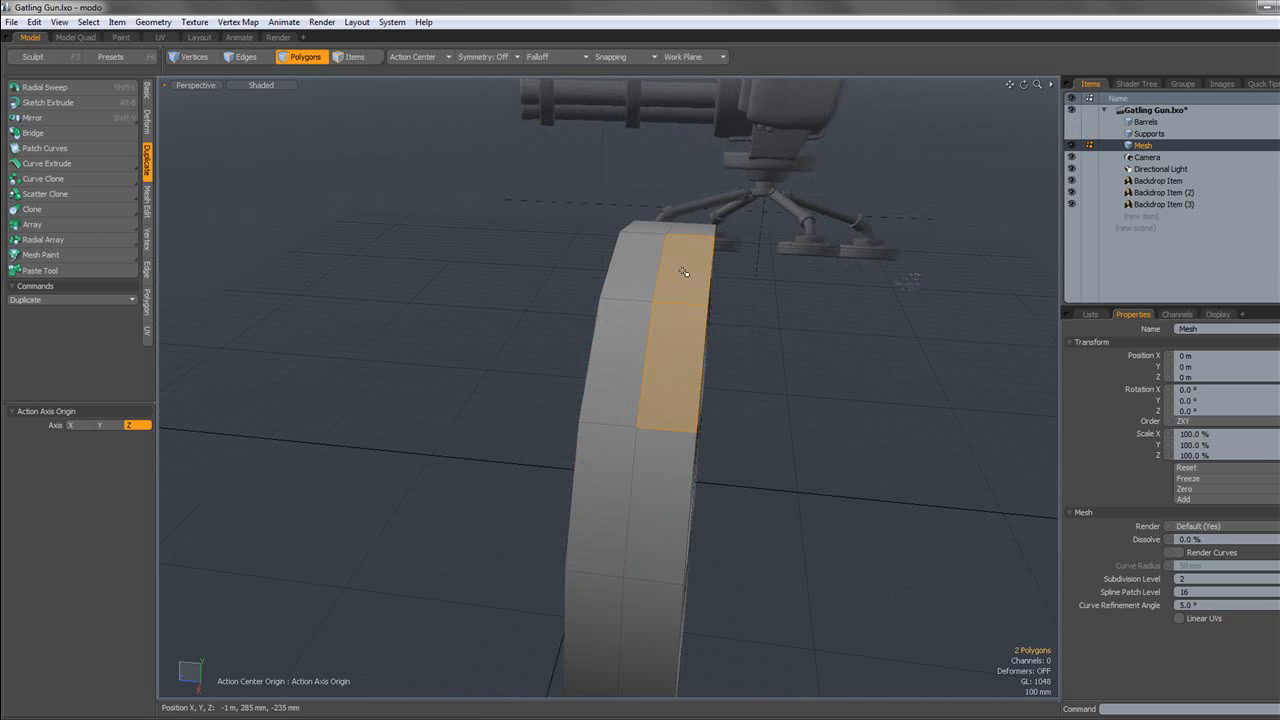
pyautogui.press('l')
pyautogui.scroll(-3, 683, 280)
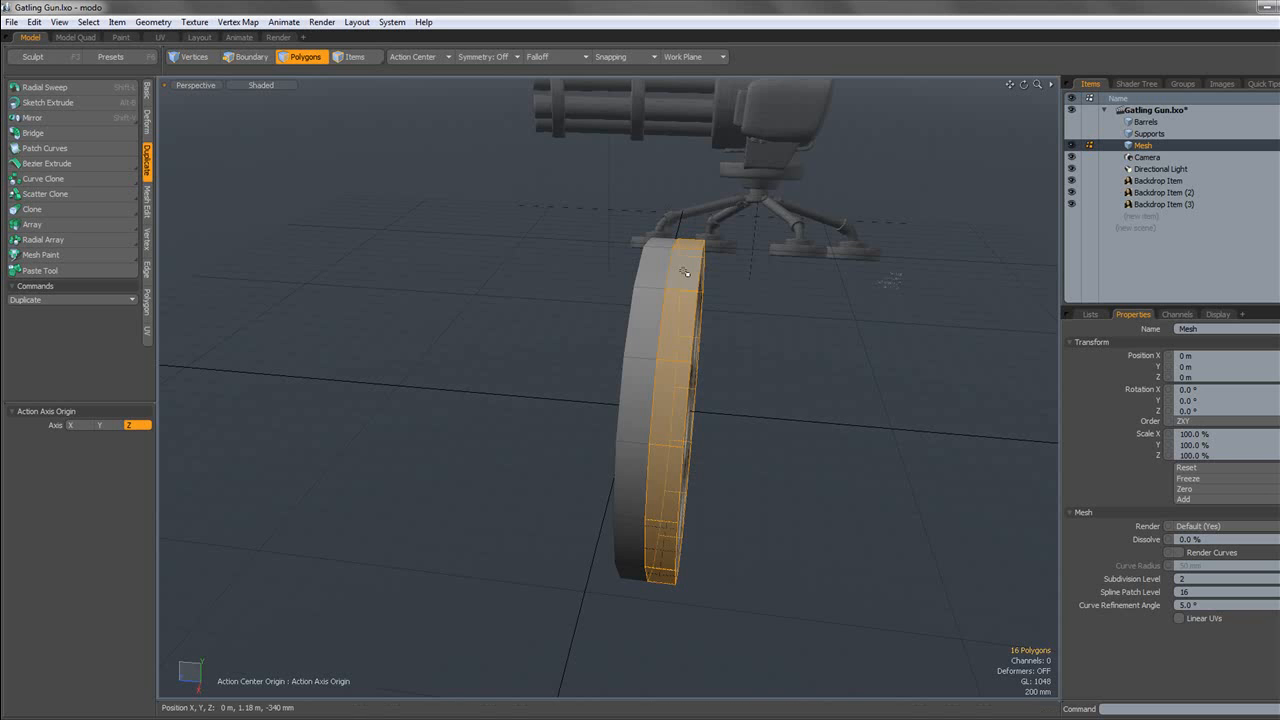
# Delete all of the copied disc except the one polygon loop around its outer rim.
pyautogui.press('Delete')
pyautogui.doubleClick(669, 319)
pyautogui.press('Delete')
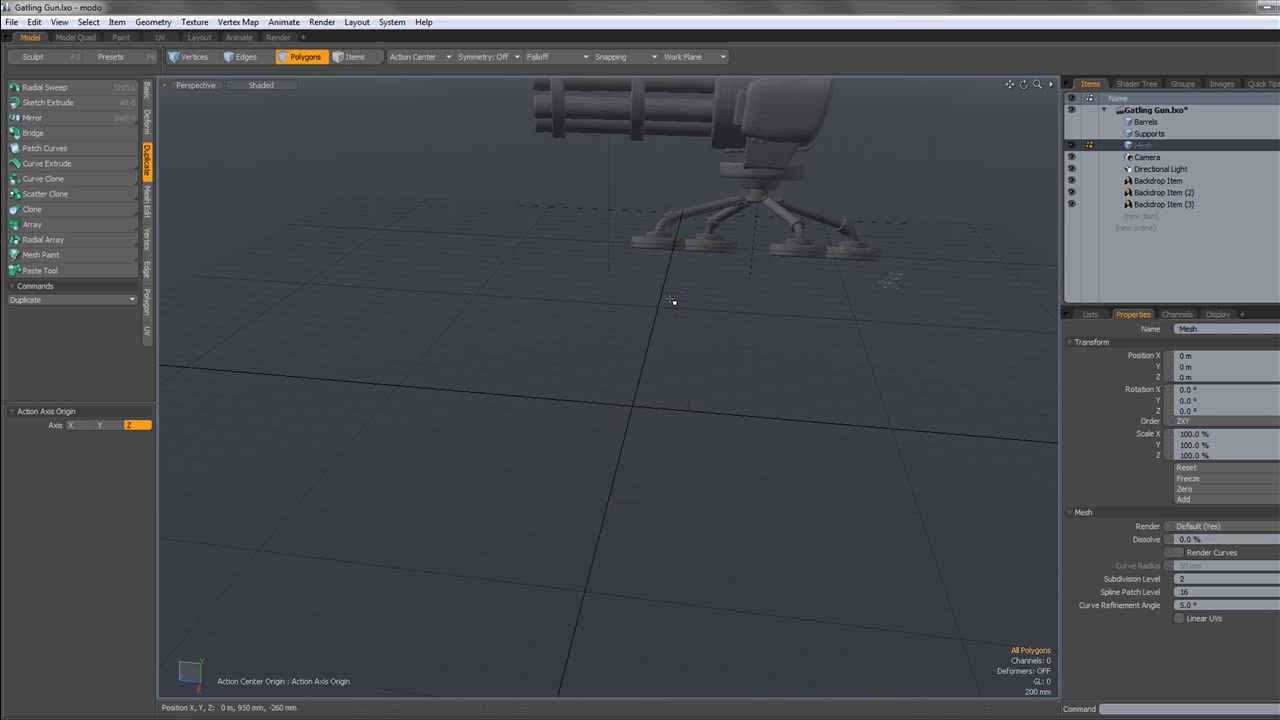
pyautogui.doubleClick(682, 302)
pyautogui.keyDown('alt'); pyautogui.moveTo(669, 330); pyautogui.dragTo(709, 332); pyautogui.keyUp('alt')
pyautogui.click(667, 276)
pyautogui.keyDown('alt'); pyautogui.moveTo(667, 276); pyautogui.dragTo(657, 295); pyautogui.keyUp('alt')
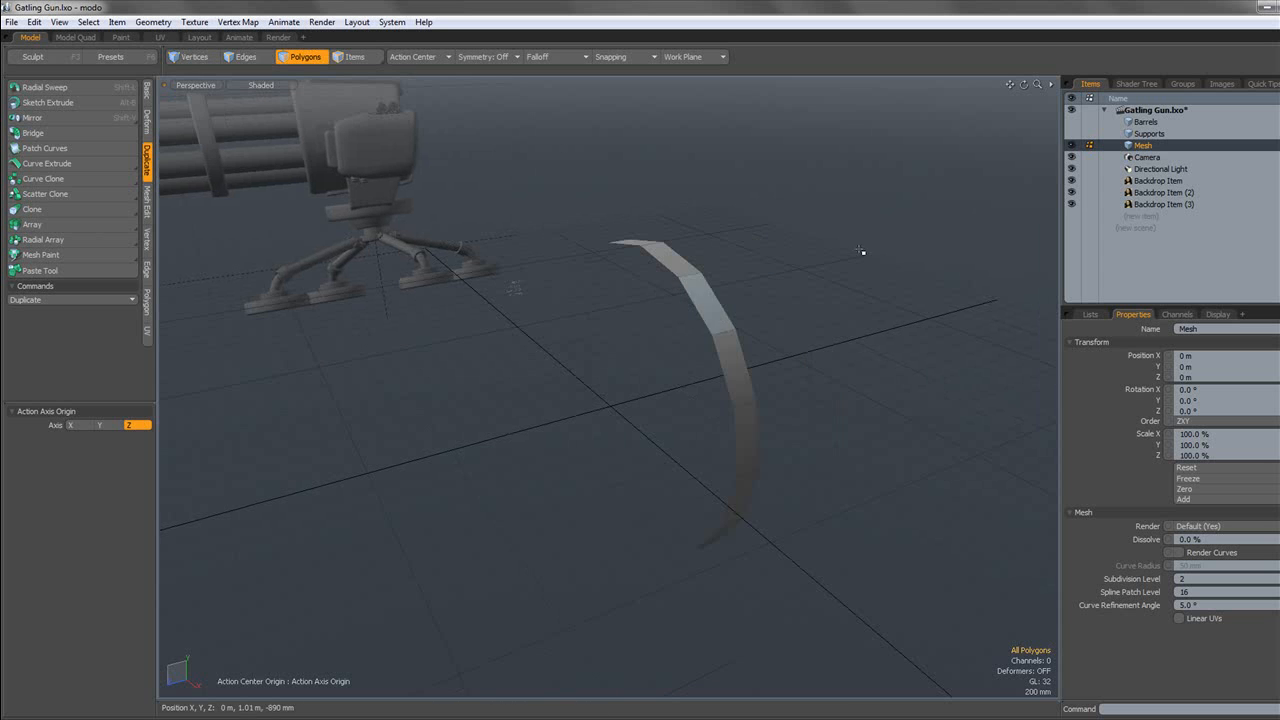
# Show Supports again, move the rim strip along Z to the middle of the rear disc's edge, and check it in the Left view.
pyautogui.click(1073, 134)
pyautogui.keyDown('alt'); pyautogui.moveTo(840, 218); pyautogui.dragTo(728, 224); pyautogui.keyUp('alt')
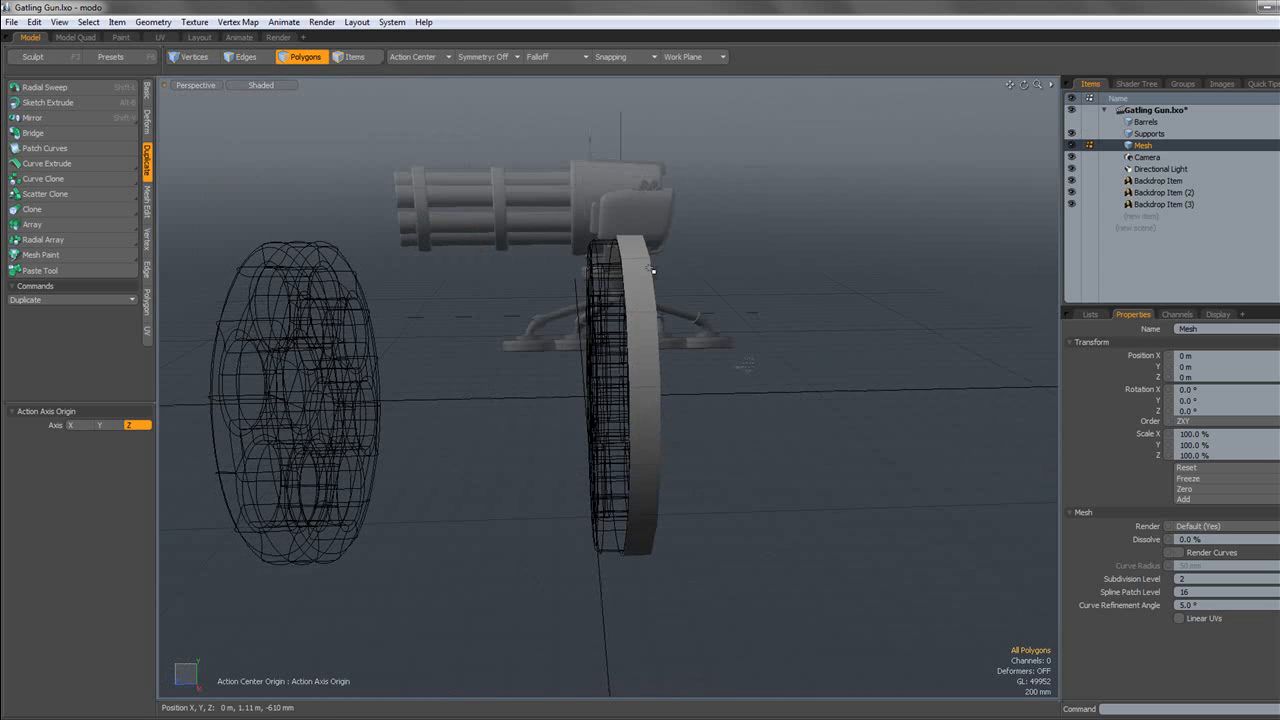
pyautogui.doubleClick(652, 270)
pyautogui.press('w')
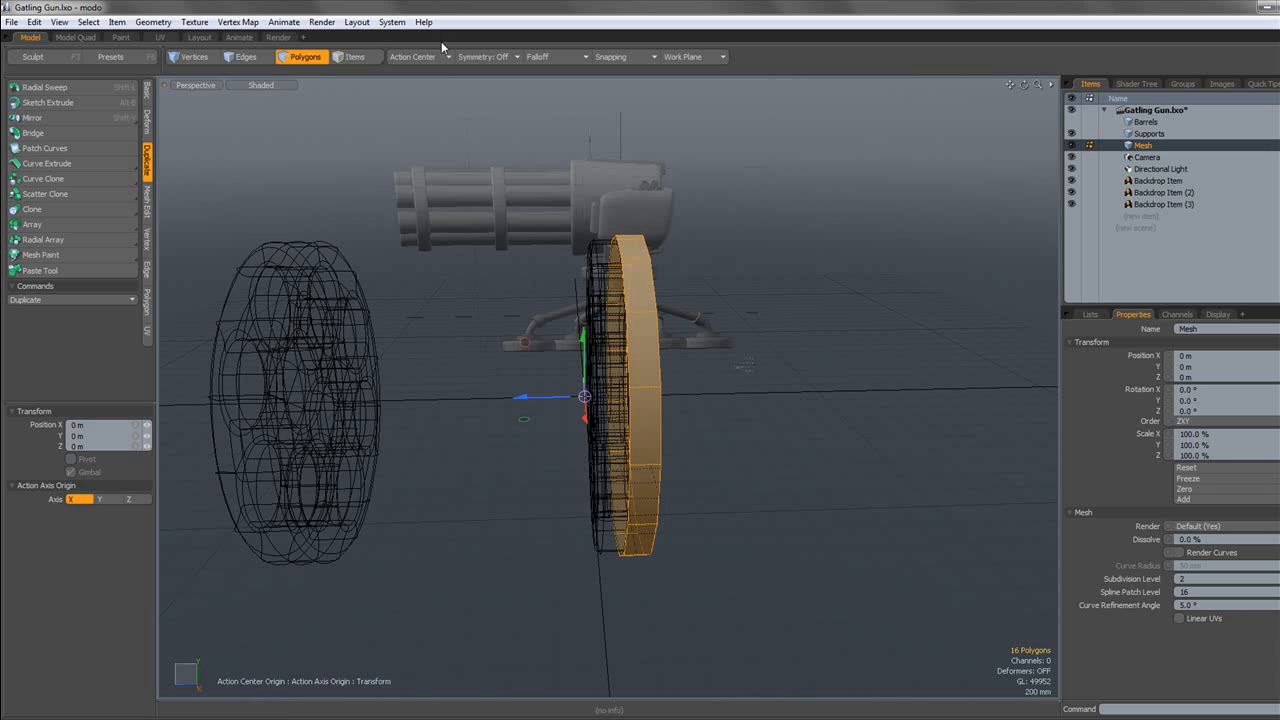
pyautogui.press('q')
pyautogui.press('w')
pyautogui.moveTo(598, 403); pyautogui.dragTo(552, 401)
pyautogui.press('q')
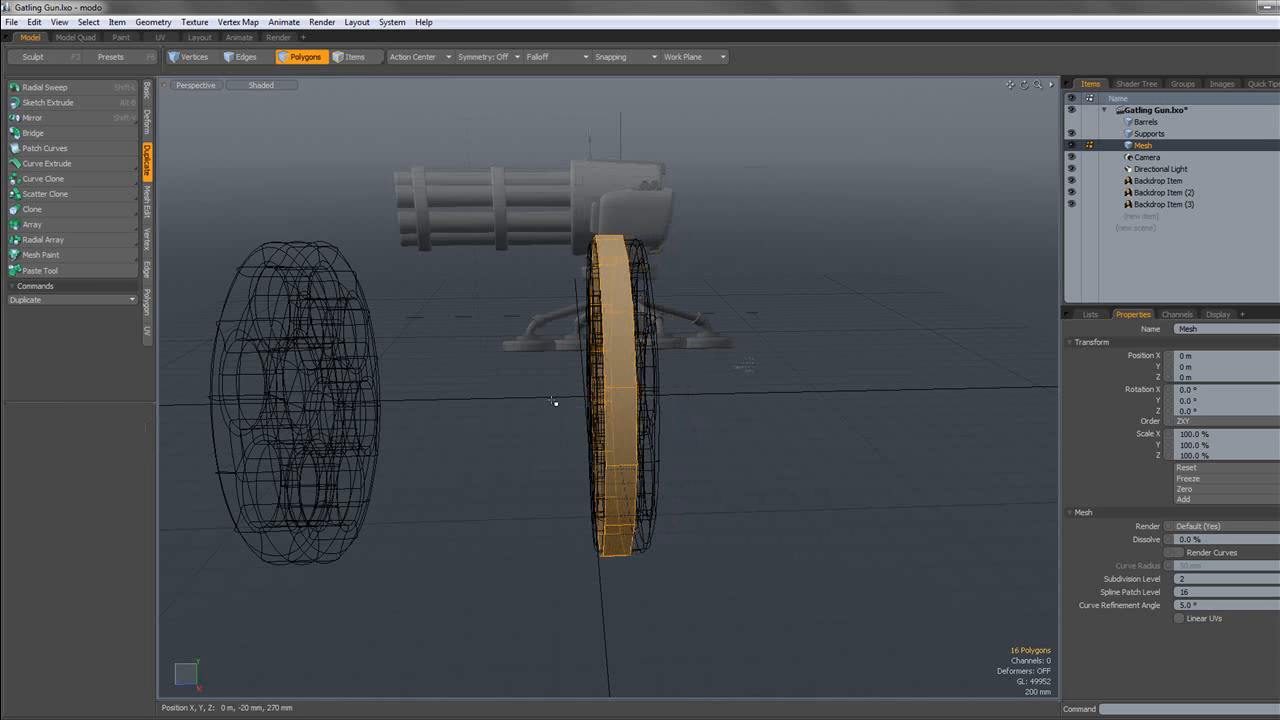
pyautogui.click(554, 401)
pyautogui.click(187, 75)
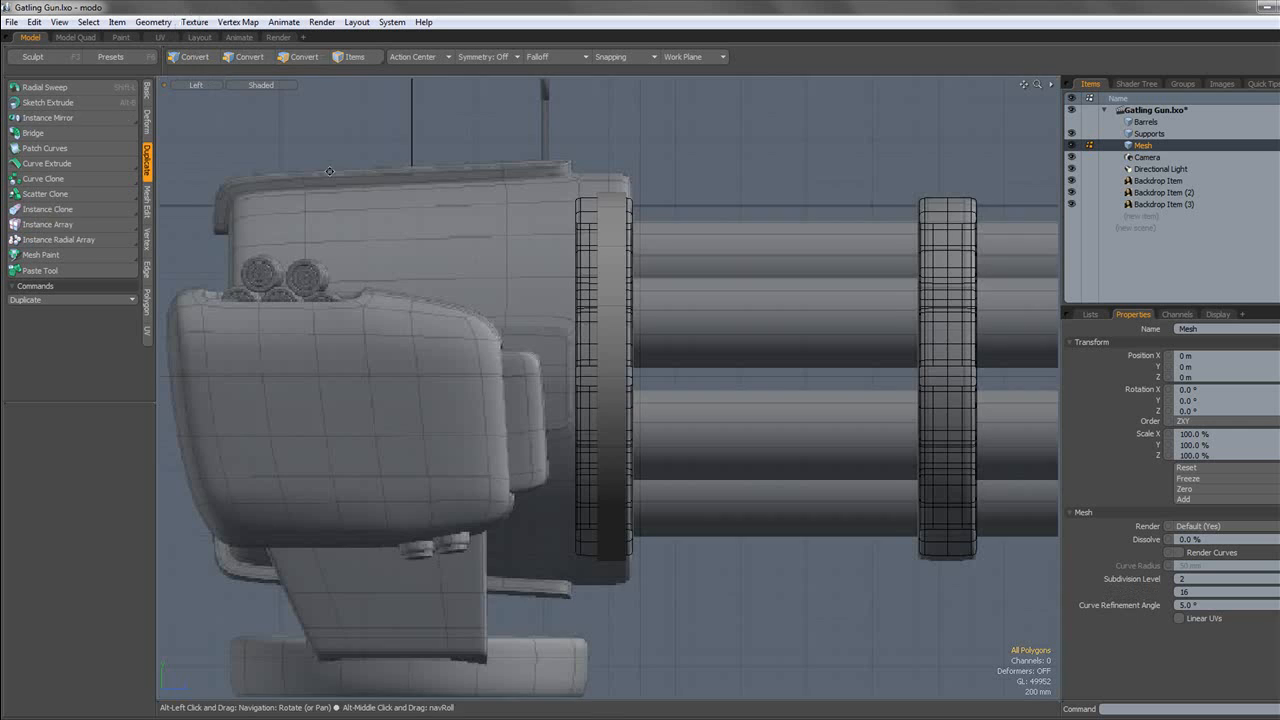
pyautogui.keyDown('alt'); pyautogui.keyDown('shift'); pyautogui.moveTo(335, 183); pyautogui.dragTo(353, 178); pyautogui.keyUp('shift'); pyautogui.keyUp('alt')
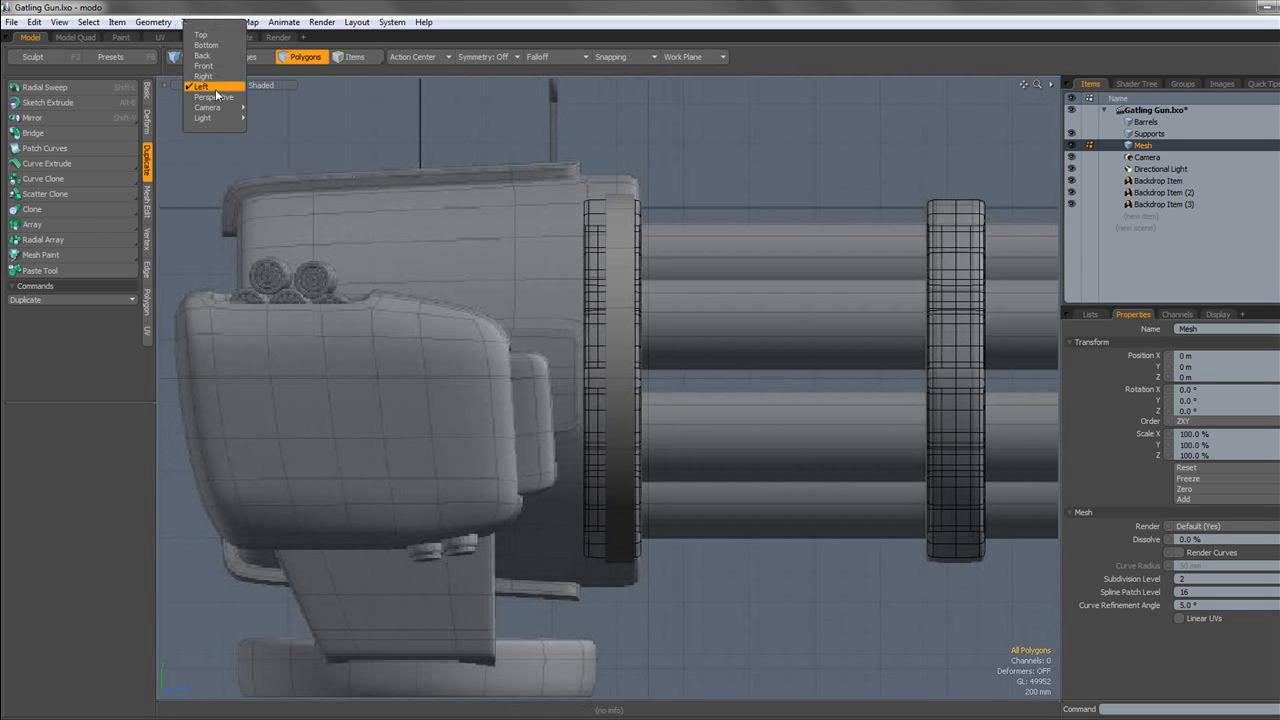
pyautogui.click(212, 97)
pyautogui.keyDown('alt'); pyautogui.moveTo(470, 290); pyautogui.dragTo(497, 202); pyautogui.keyUp('alt')
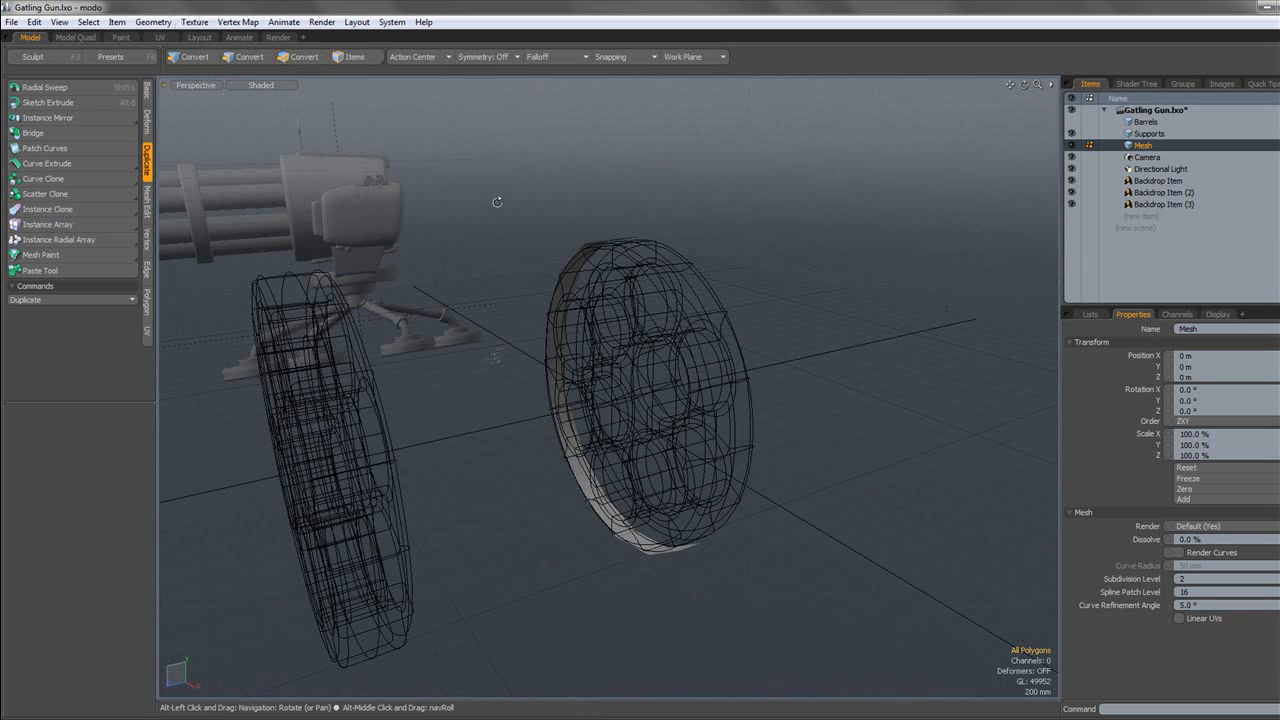
# Select the open edge loop on the barrel-facing side of the rim strip.
pyautogui.press('2')
pyautogui.scroll(5, 548, 300)
pyautogui.doubleClick(540, 291)
pyautogui.scroll(-5, 540, 291)
pyautogui.keyDown('alt'); pyautogui.moveTo(540, 291); pyautogui.dragTo(651, 302); pyautogui.keyUp('alt')
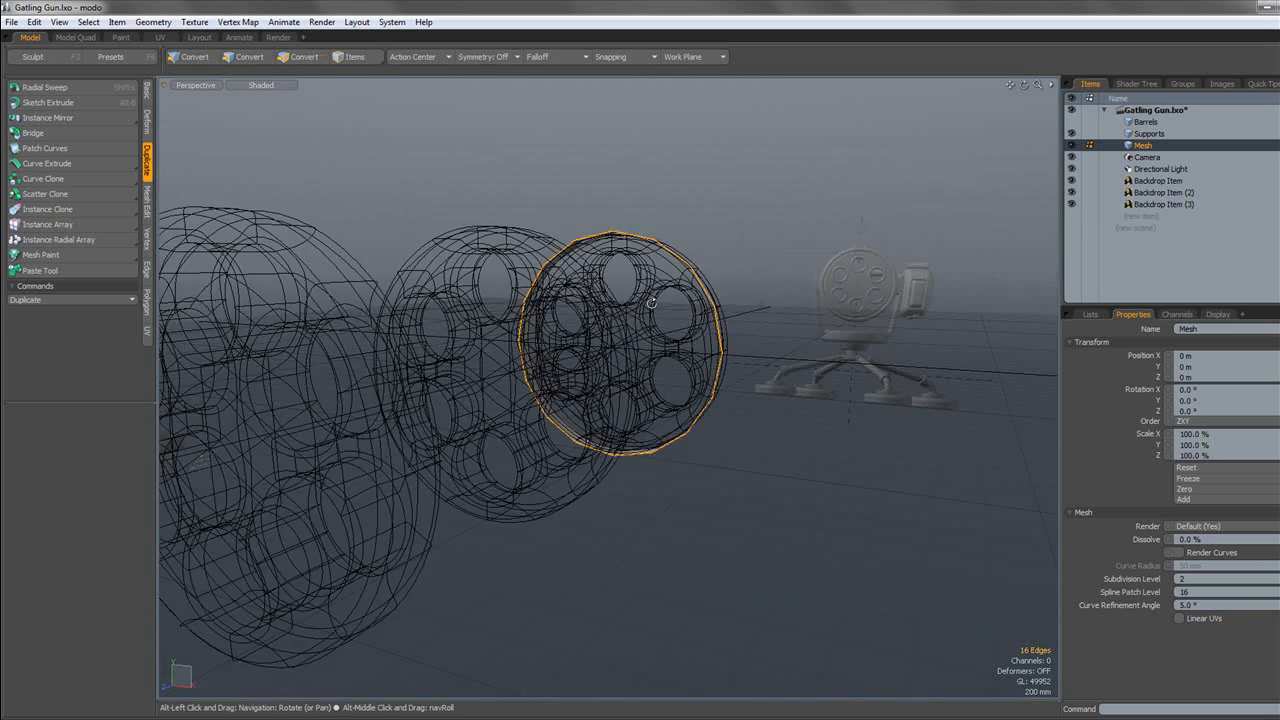
# Edge Extend the selected loop and scale it outward to 111% in X and Y, matching the housing outline in the Front view.
pyautogui.scroll(4, 651, 302)
pyautogui.press('x')
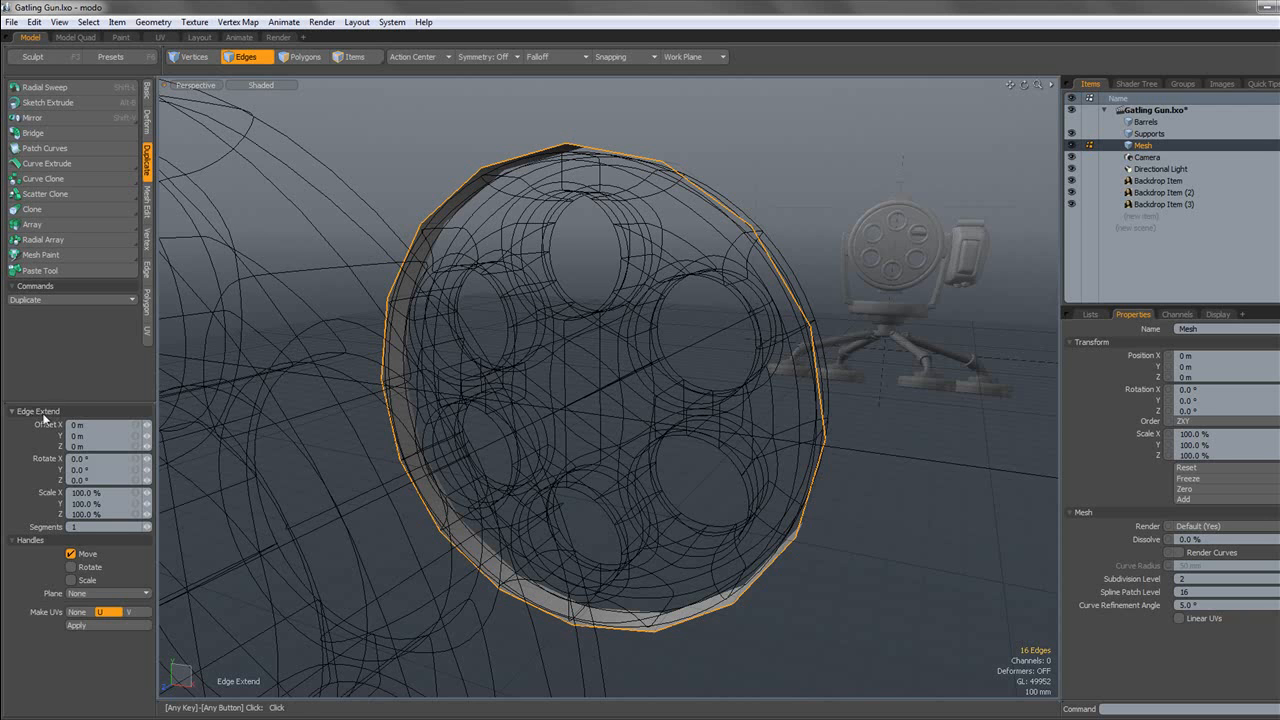
pyautogui.click(590, 385)
pyautogui.scroll(-3, 590, 385)
pyautogui.press('r')
pyautogui.moveTo(584, 388); pyautogui.dragTo(604, 380)
pyautogui.click(196, 85)
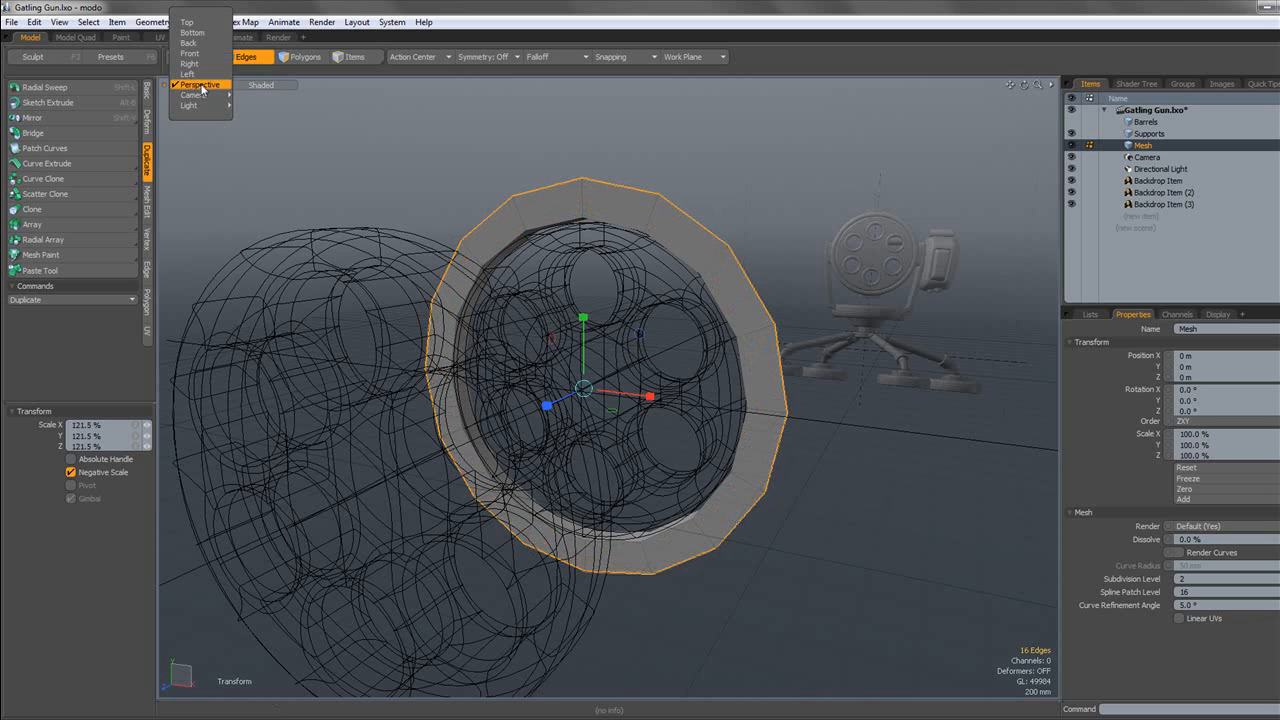
pyautogui.click(190, 53)
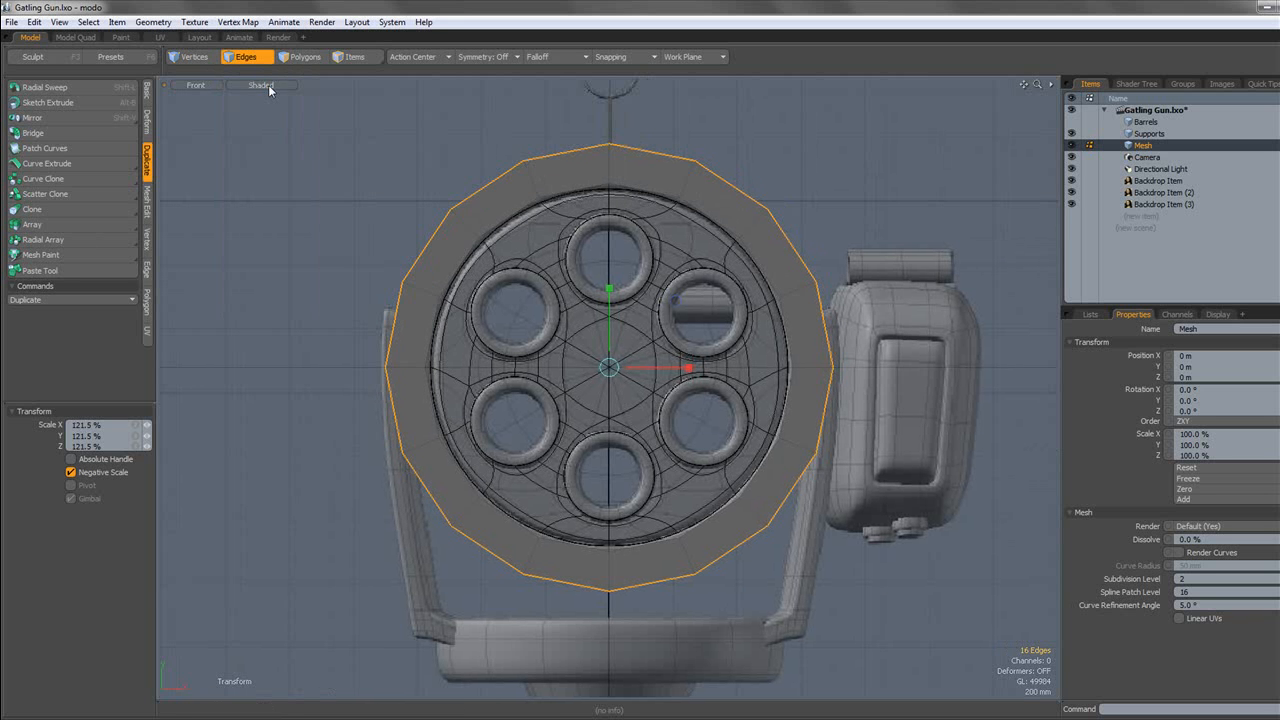
pyautogui.moveTo(674, 305); pyautogui.dragTo(638, 305)
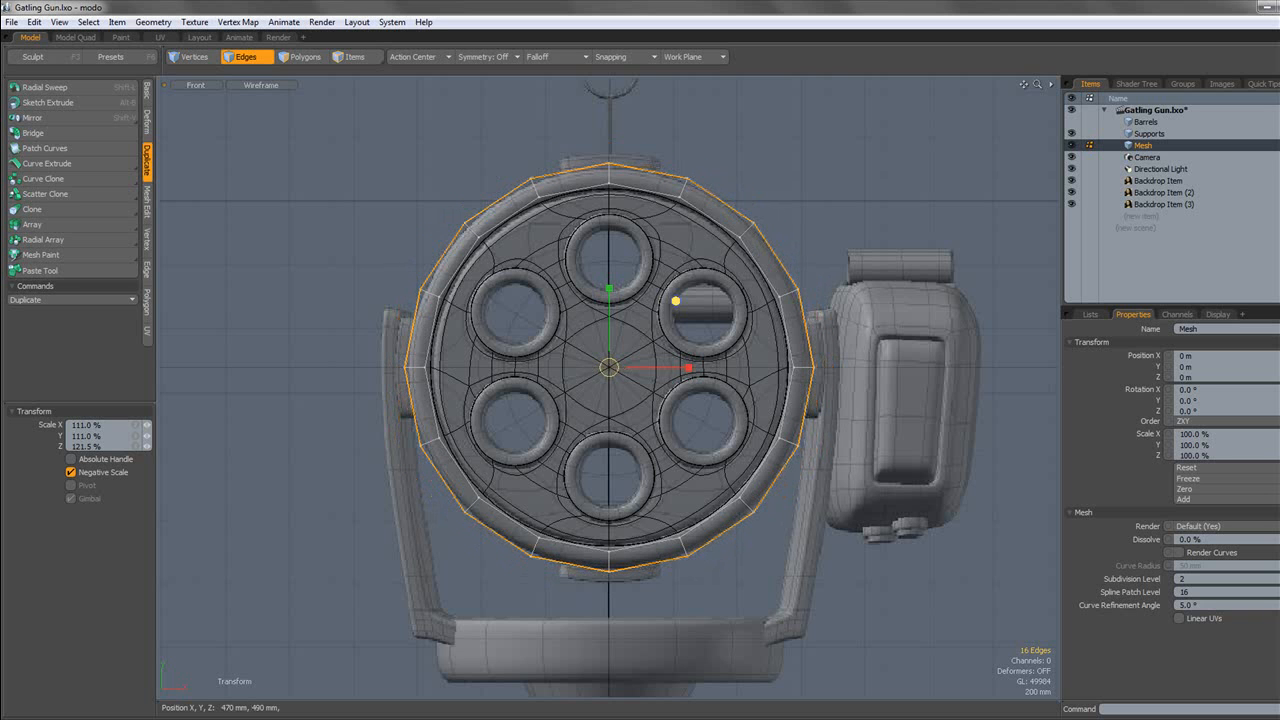
# Switch to the shaded Top view and select Backdrop Item (2), the top reference image.
pyautogui.click(258, 85)
pyautogui.click(252, 114)
pyautogui.click(196, 85)
pyautogui.click(200, 62)
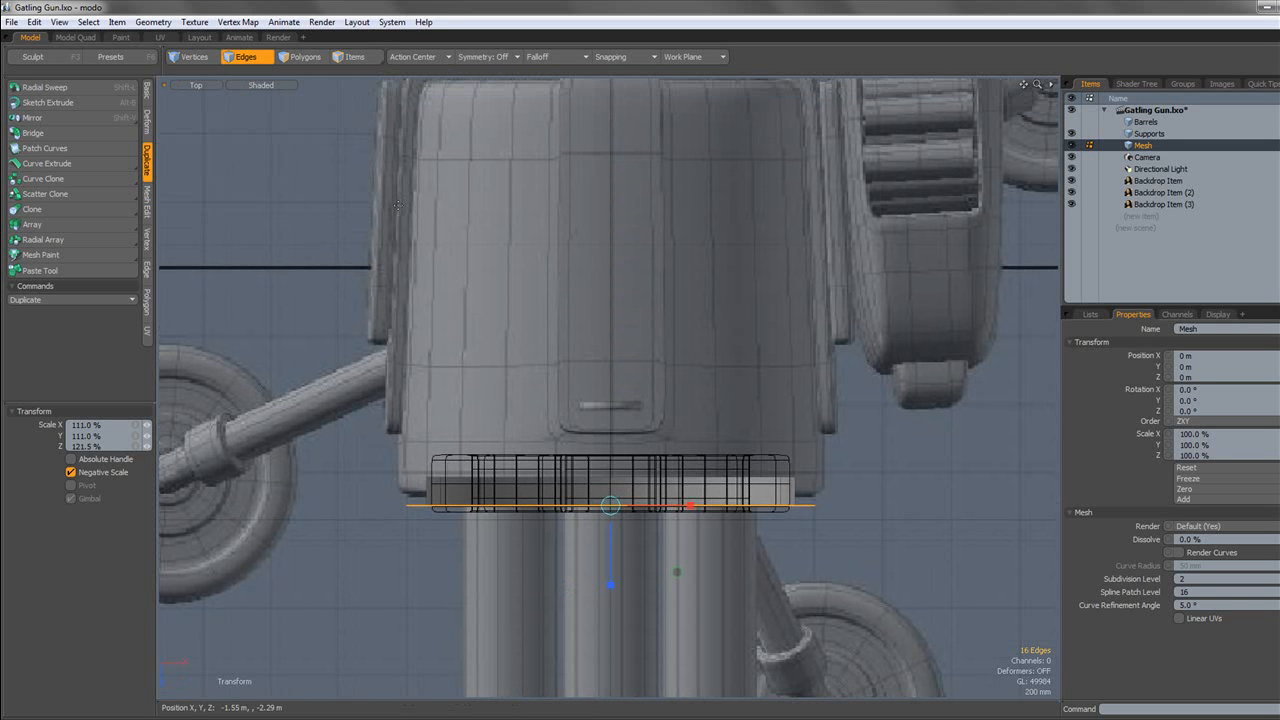
pyautogui.scroll(-2, 397, 206)
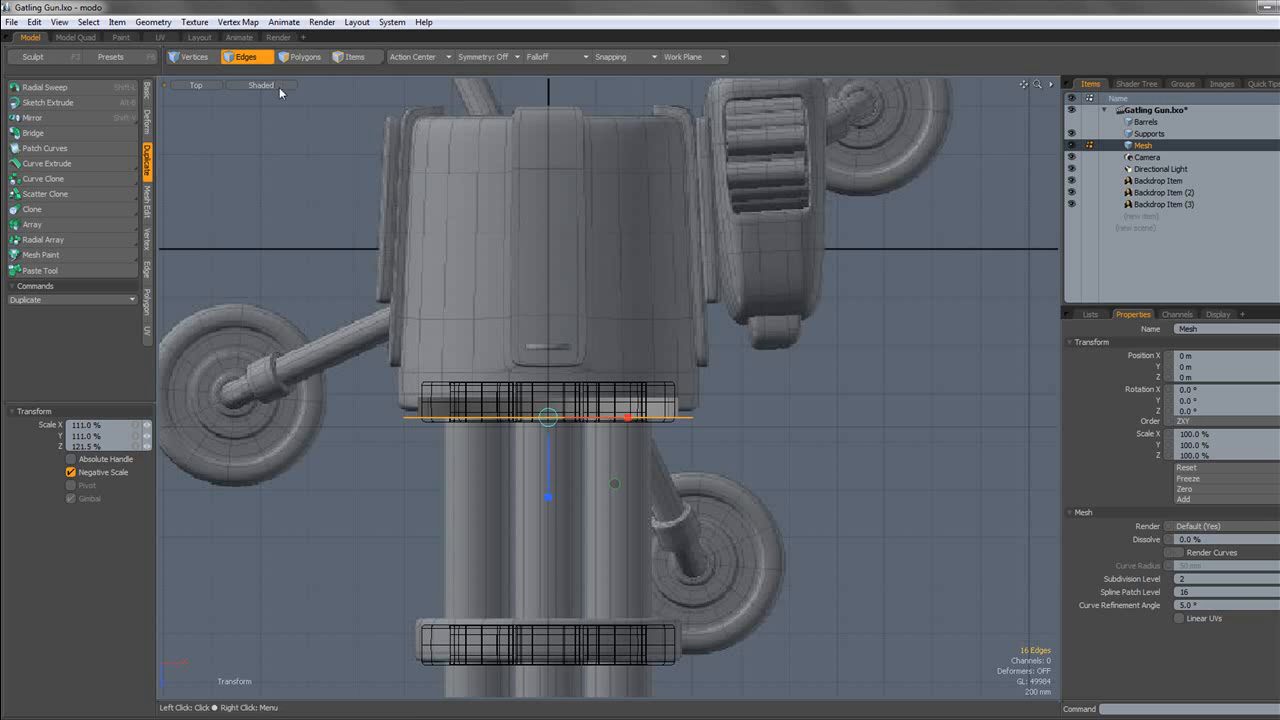
pyautogui.click(350, 57)
pyautogui.click(642, 188)
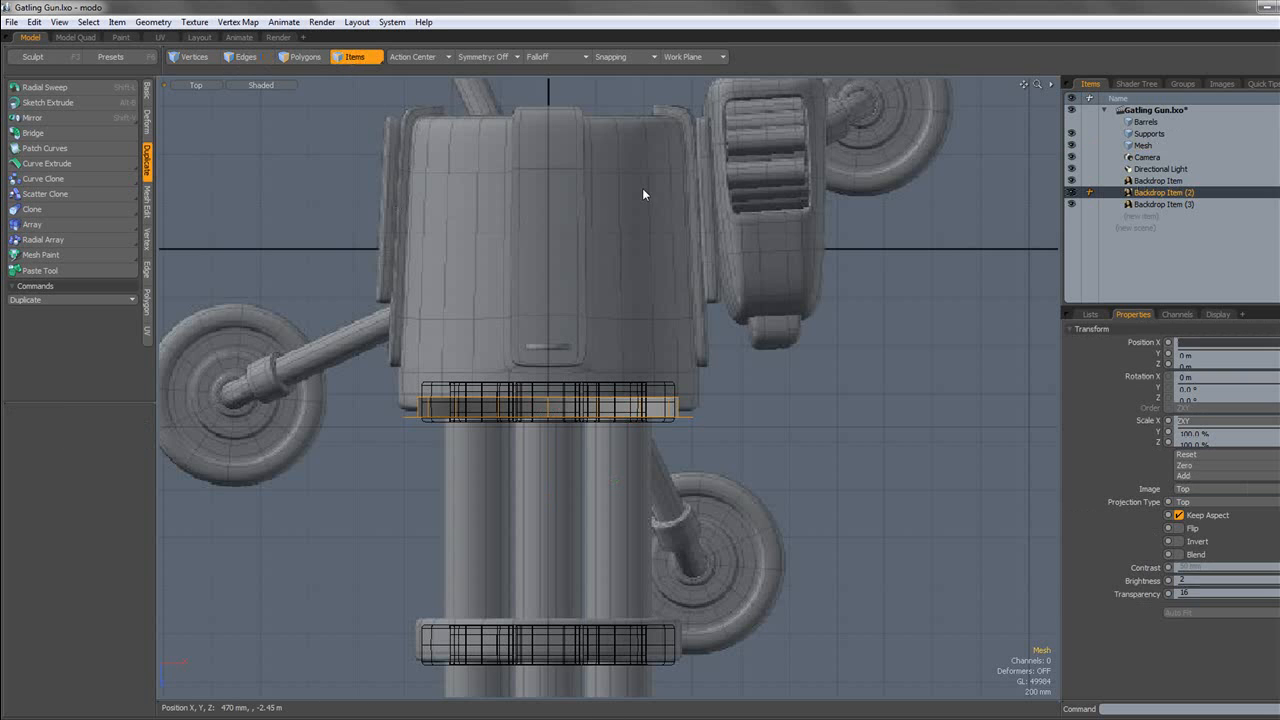
pyautogui.click(1155, 204)
pyautogui.press('a')
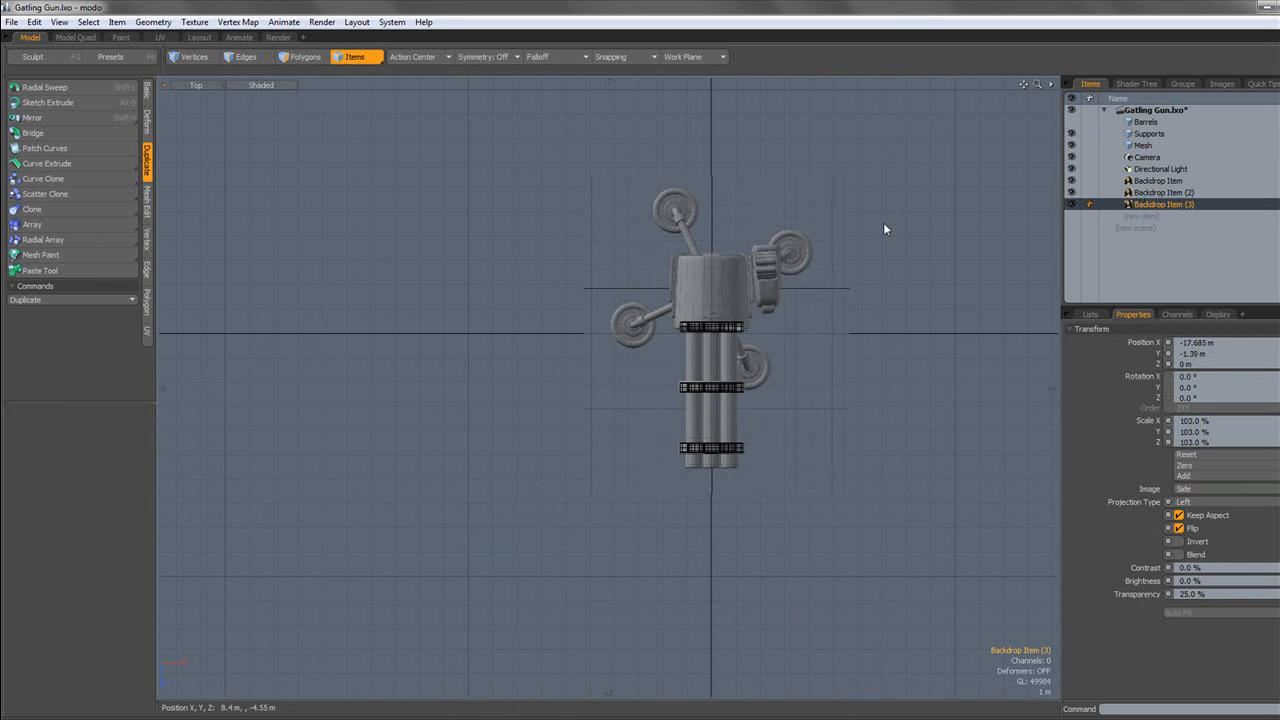
pyautogui.click(747, 294)
pyautogui.scroll(6, 740, 300)
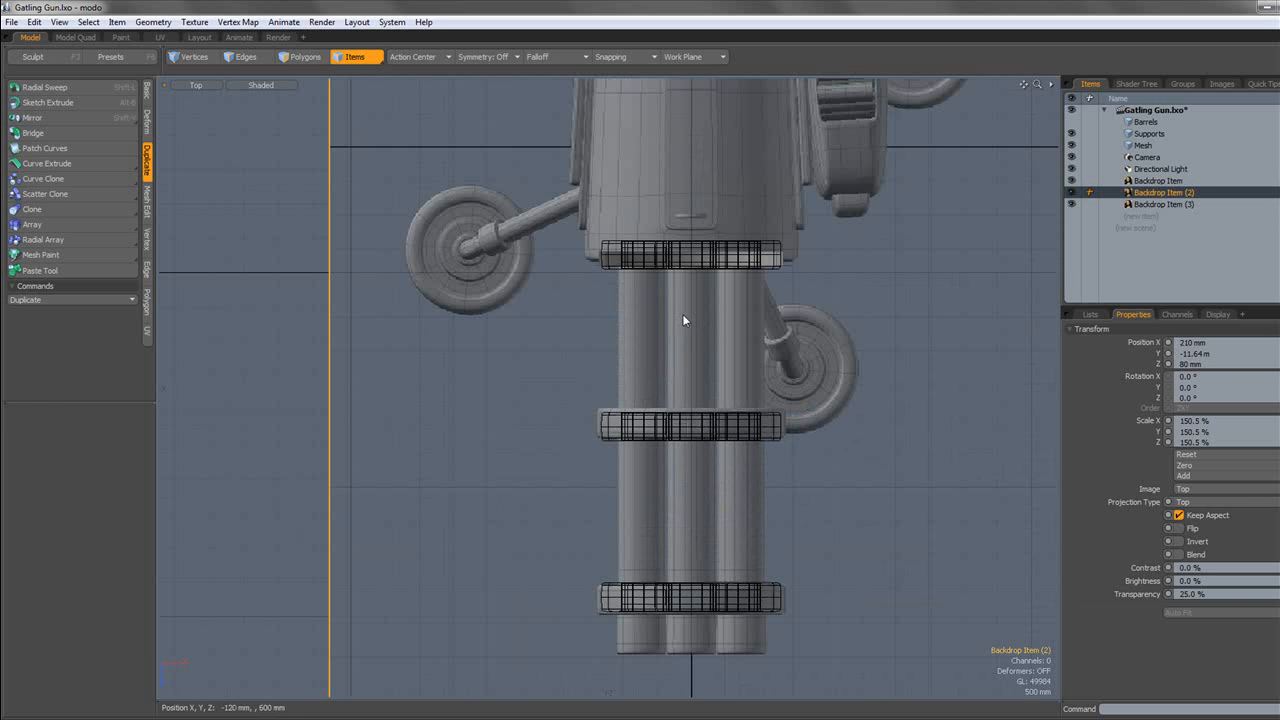
# Scale the top backdrop image to 145.5% and move it to Z 200 mm to line up with the modeled discs.
pyautogui.press('w')
pyautogui.moveTo(707, 328); pyautogui.dragTo(707, 324)
pyautogui.press('r')
pyautogui.moveTo(712, 274); pyautogui.dragTo(706, 324)
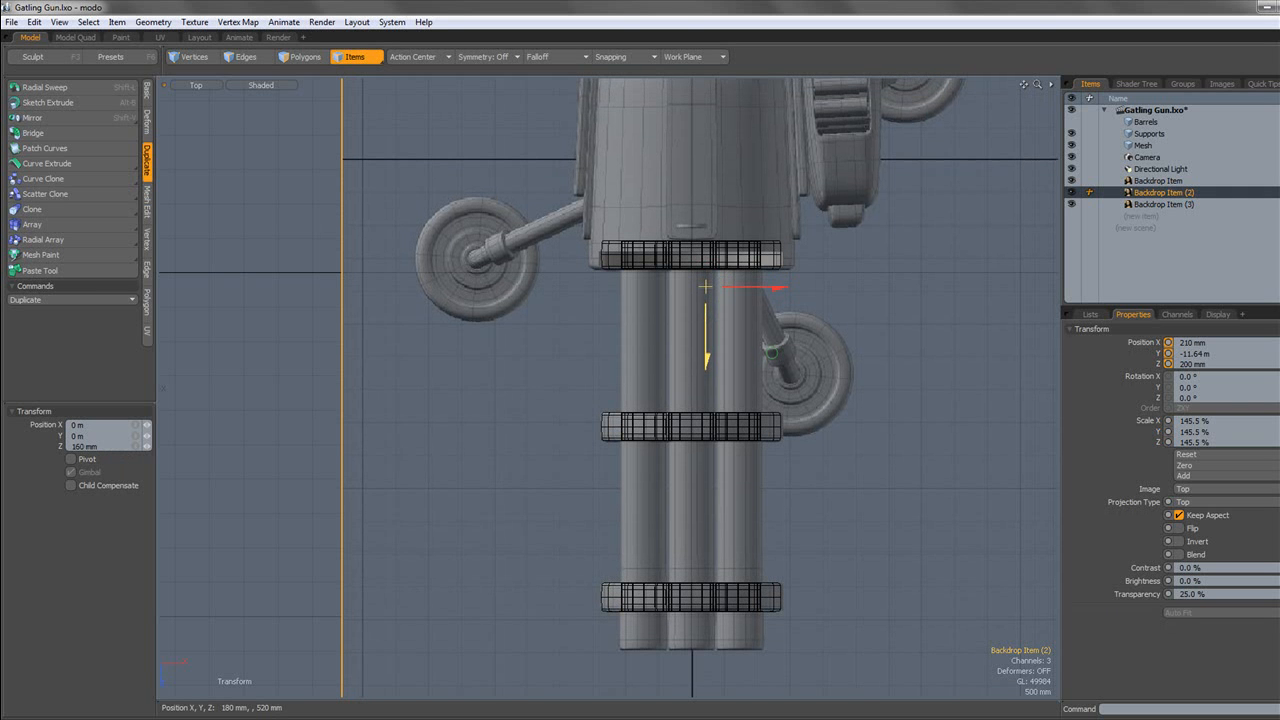
pyautogui.press('space')
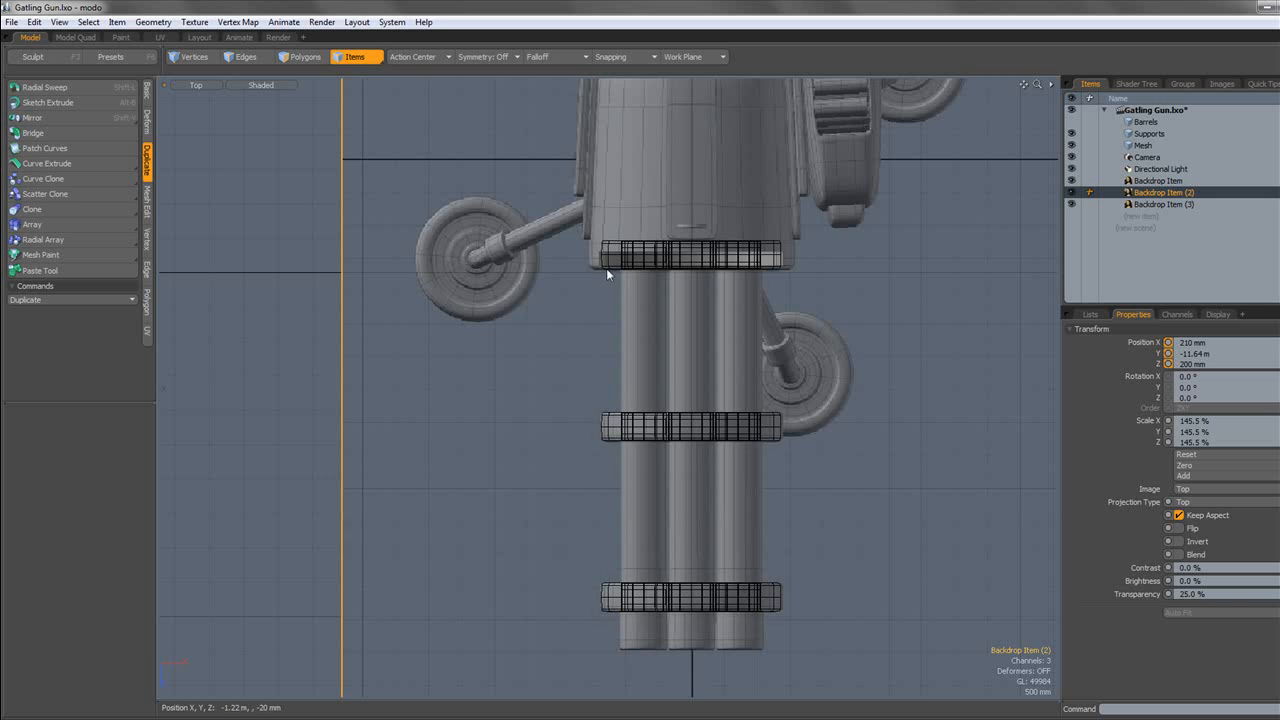
# Return to edge selection and select the outer edge loop of the flange around the rear disc.
pyautogui.scroll(4, 606, 268)
pyautogui.click(211, 147)
pyautogui.click(245, 56)
pyautogui.doubleClick(920, 258)
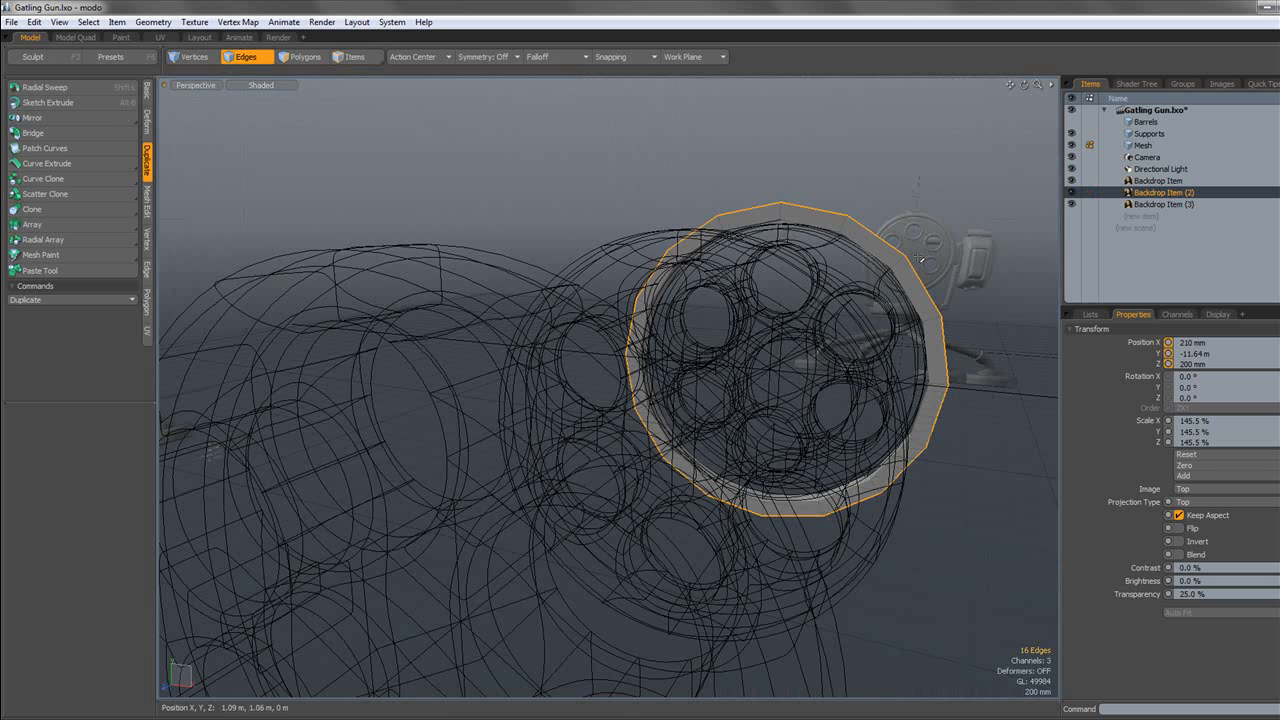
# Edge Extend the flange's outer loop by -2.83 m along Z to the housing's rear end in the Top view.
pyautogui.click(208, 88)
pyautogui.click(212, 23)
pyautogui.keyDown('alt'); pyautogui.keyDown('shift'); pyautogui.moveTo(721, 127); pyautogui.dragTo(623, 474); pyautogui.keyUp('shift'); pyautogui.keyUp('alt')
pyautogui.keyDown('alt'); pyautogui.keyDown('shift'); pyautogui.moveTo(626, 271); pyautogui.dragTo(546, 217); pyautogui.keyUp('shift'); pyautogui.keyUp('alt')
pyautogui.press('z')
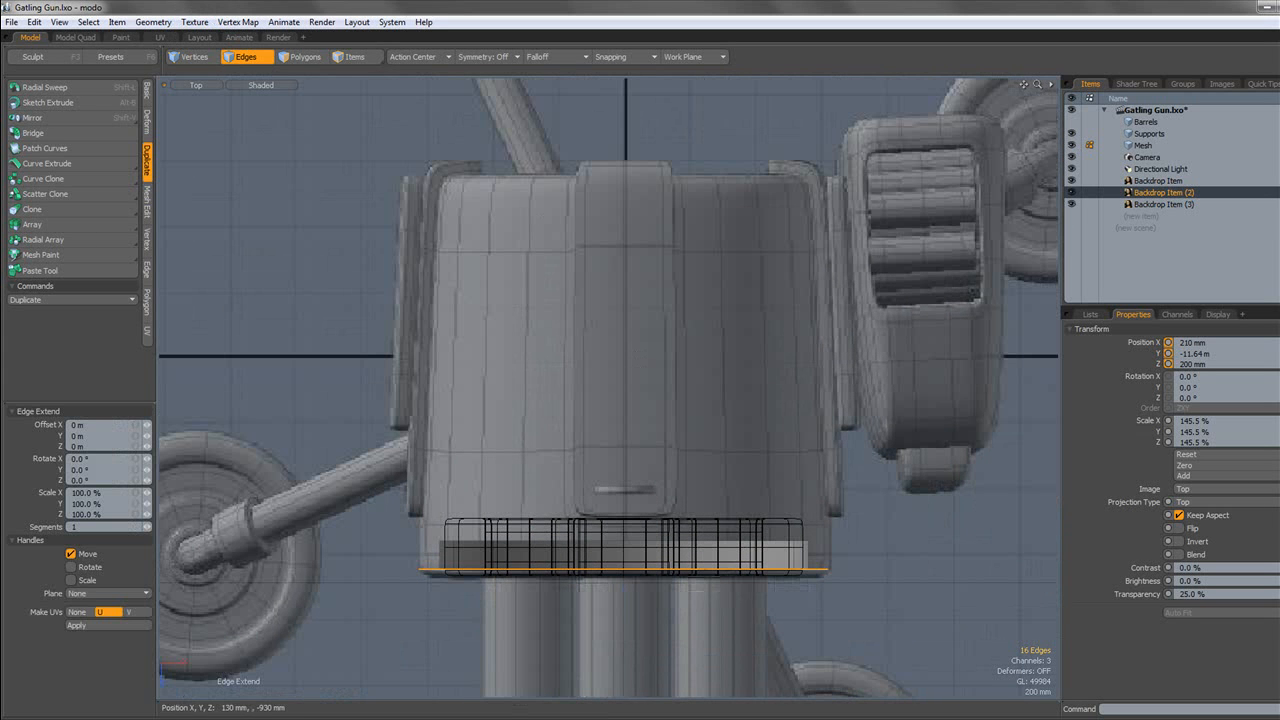
pyautogui.moveTo(622, 610); pyautogui.dragTo(621, 221)
pyautogui.click(261, 86)
pyautogui.click(260, 73)
pyautogui.keyDown('alt'); pyautogui.keyDown('shift'); pyautogui.moveTo(472, 168); pyautogui.dragTo(460, 158); pyautogui.keyUp('shift'); pyautogui.keyUp('alt')
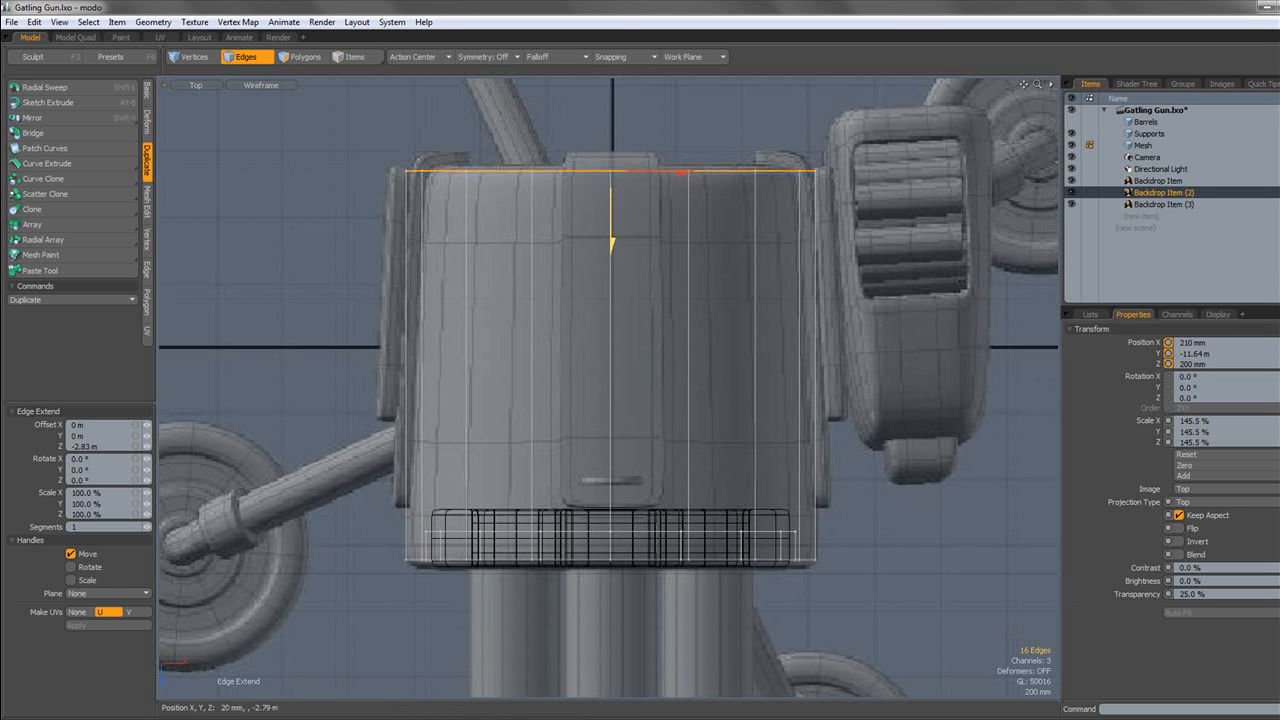
# Scale the housing's rear edge loop inward to follow the taper in the top reference image.
pyautogui.press('r')
pyautogui.moveTo(613, 174); pyautogui.dragTo(612, 174)
pyautogui.press('q')
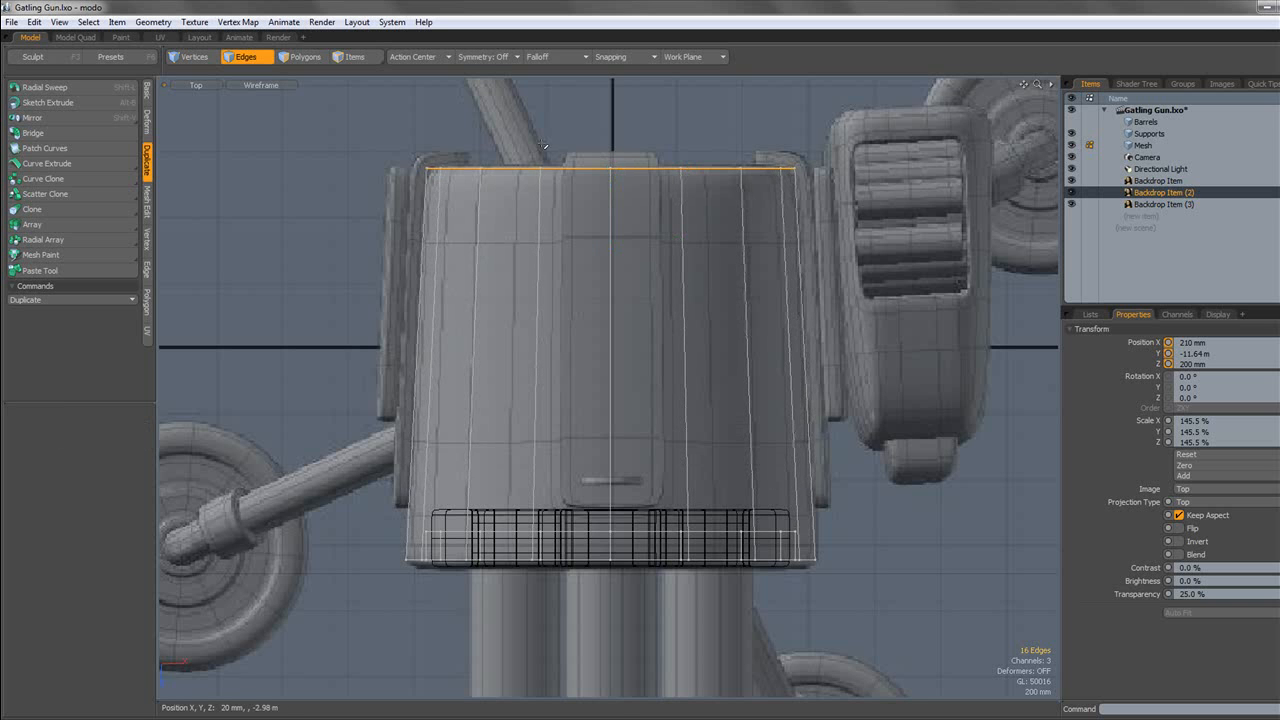
# Cap the housing's open rear edge loop with a polygon and select the cap in the shaded Perspective view.
pyautogui.click(258, 87)
pyautogui.click(256, 120)
pyautogui.click(198, 86)
pyautogui.click(206, 152)
pyautogui.keyDown('alt'); pyautogui.moveTo(612, 198); pyautogui.dragTo(277, 208); pyautogui.keyUp('alt')
pyautogui.keyDown('alt'); pyautogui.moveTo(700, 212); pyautogui.dragTo(503, 214); pyautogui.keyUp('alt')
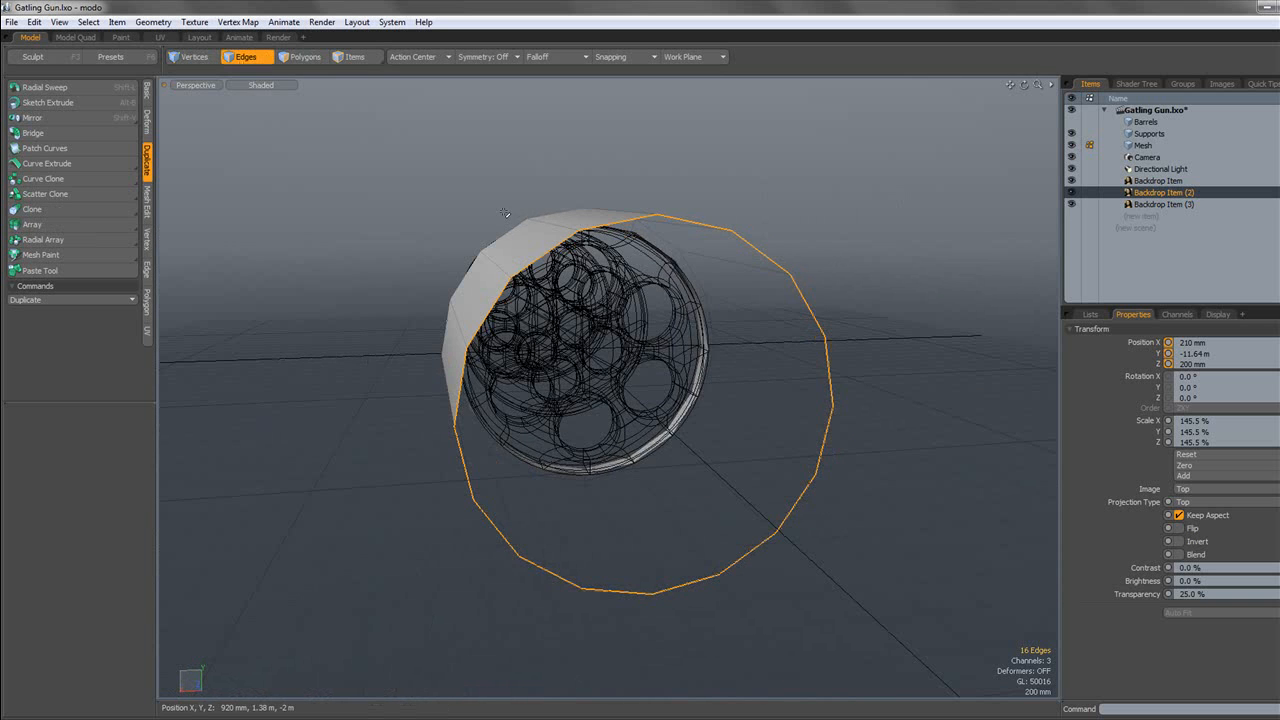
pyautogui.press('p')
pyautogui.click(314, 61)
pyautogui.click(571, 154)
pyautogui.keyDown('alt'); pyautogui.moveTo(571, 154); pyautogui.dragTo(628, 212); pyautogui.keyUp('alt')
pyautogui.click(651, 350)
# Inset the rear cap with a polygon Bevel, and collapse the inner polygon to its center with Join Averaged.
pyautogui.press('b')
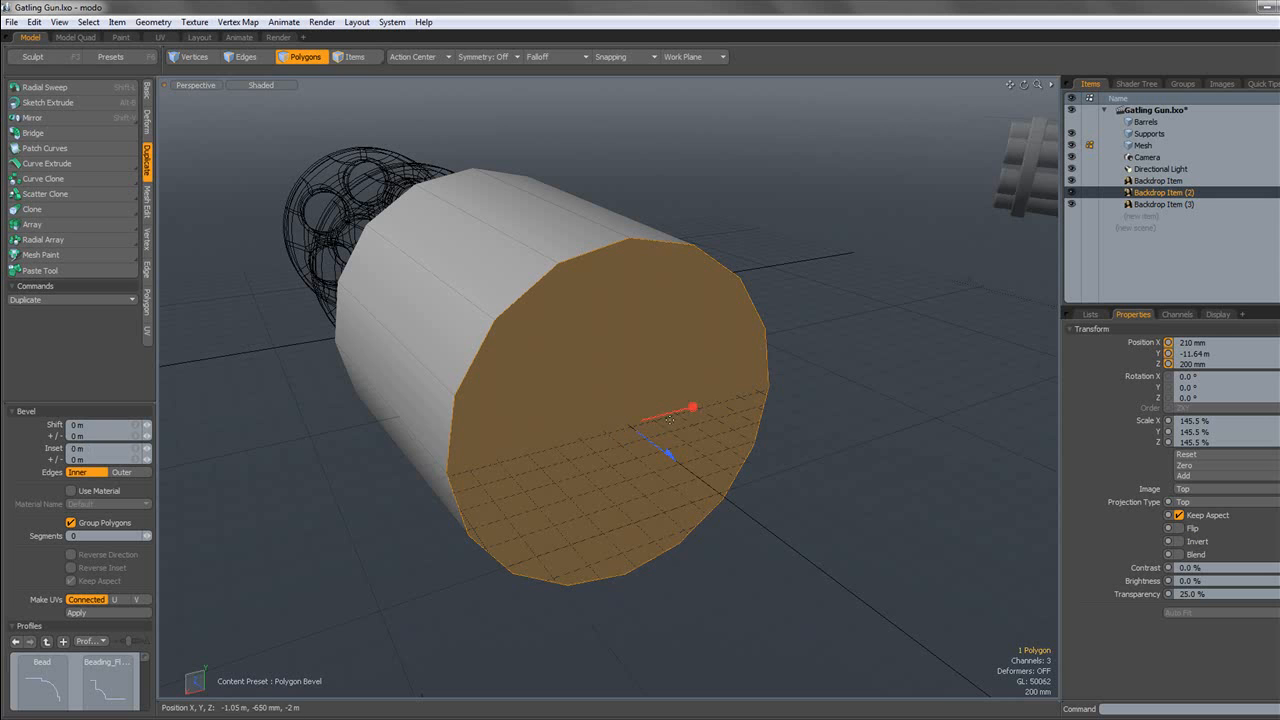
pyautogui.moveTo(682, 414); pyautogui.dragTo(662, 417)
pyautogui.press('space')
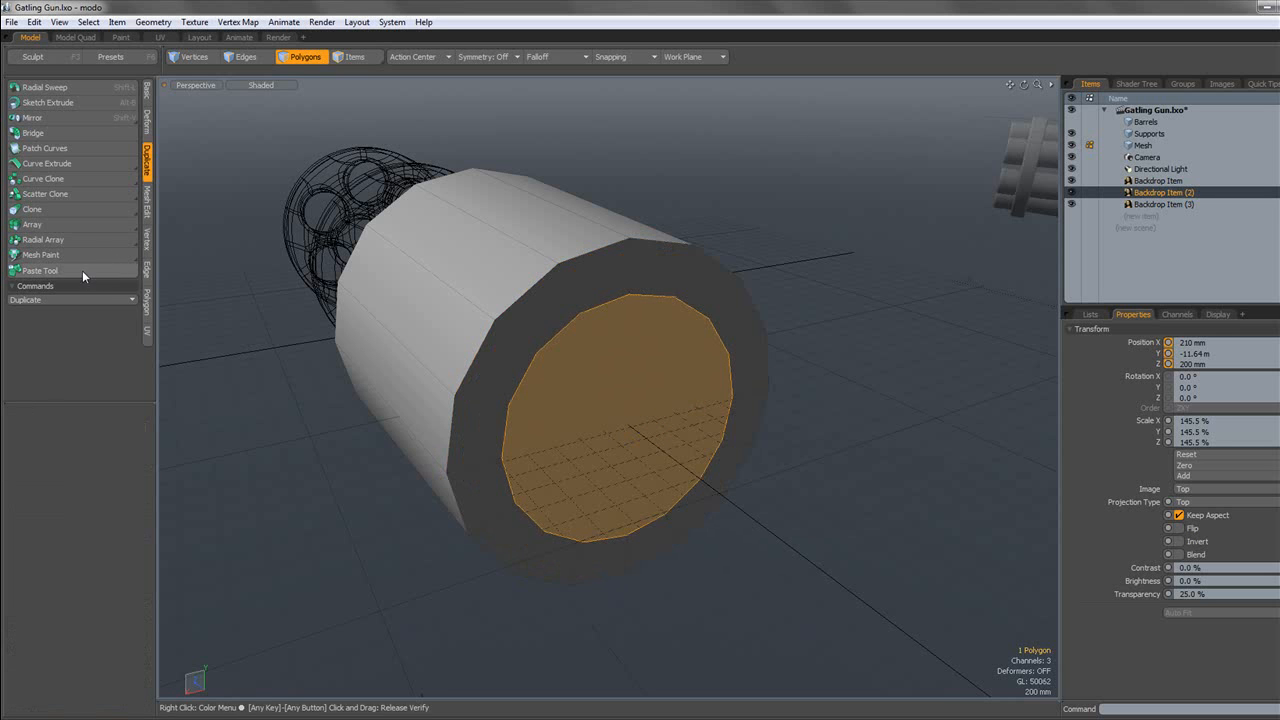
pyautogui.click(147, 240)
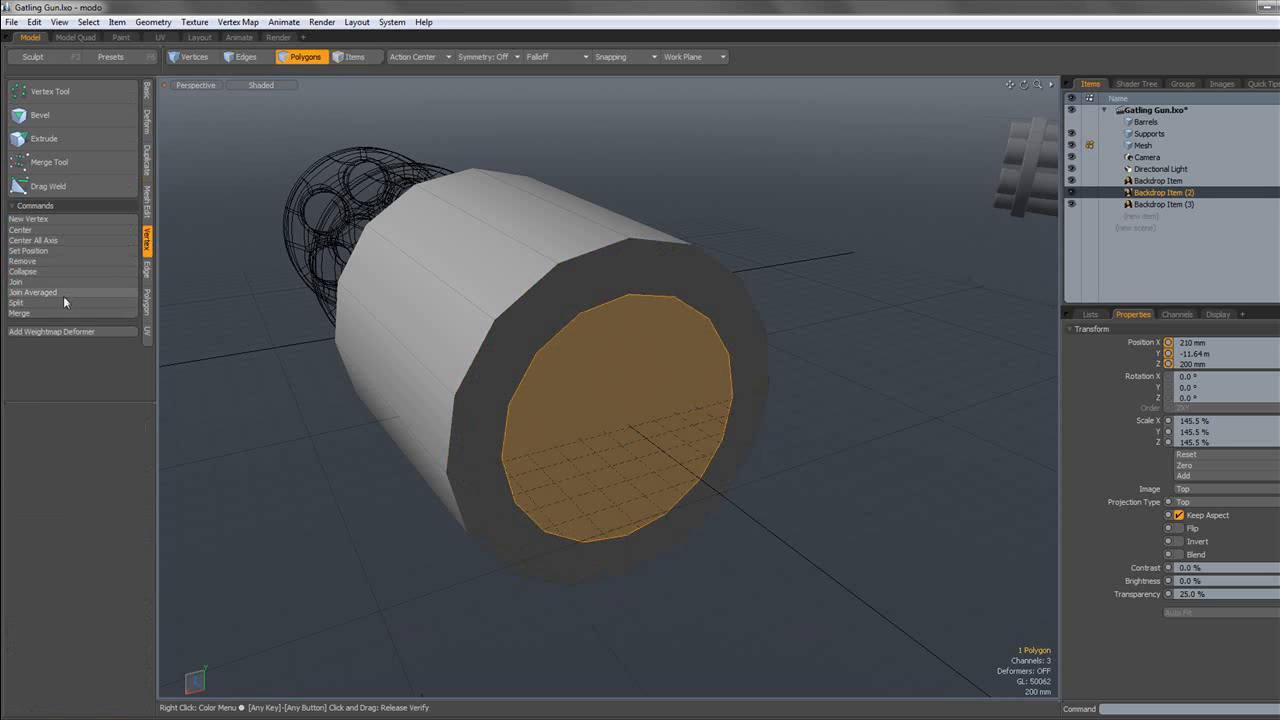
pyautogui.click(63, 296)
# Preview the housing with subdivision and switch subdivision back off, focusing on the inner rim.
pyautogui.press('Tab')
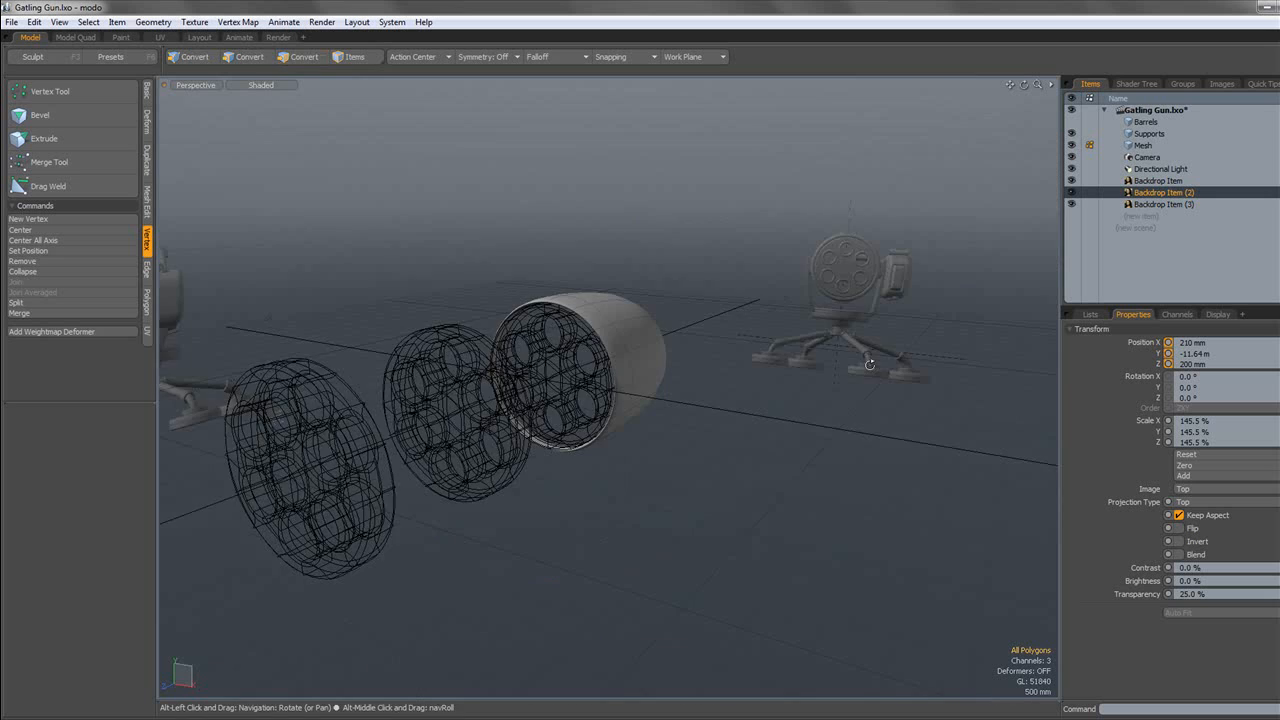
pyautogui.click(669, 310)
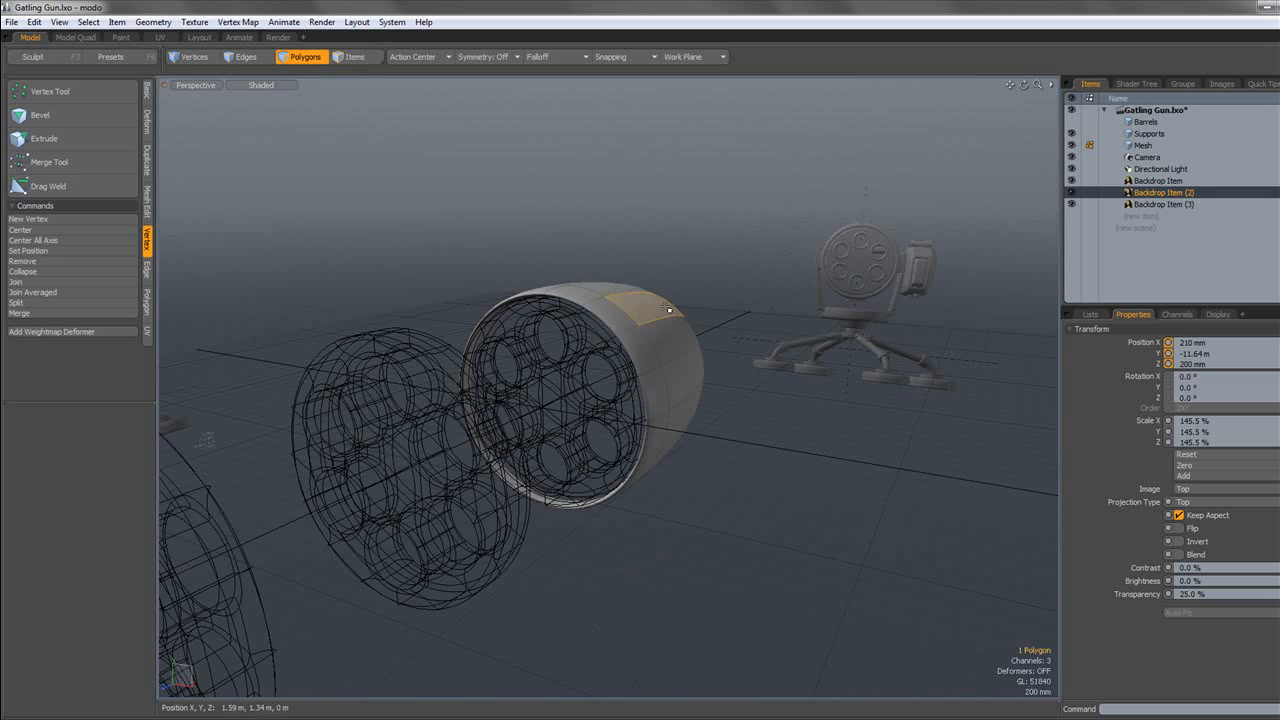
pyautogui.doubleClick(669, 310)
pyautogui.press('Tab')
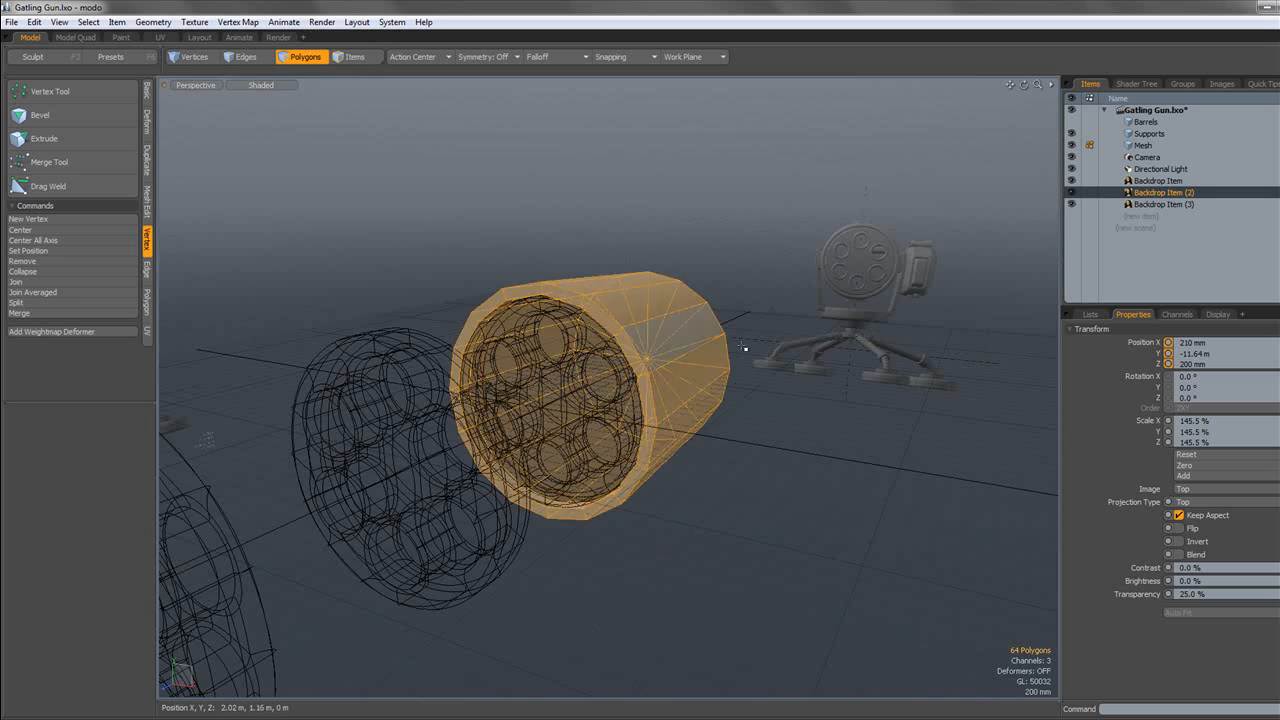
pyautogui.click(746, 349)
pyautogui.keyDown('alt'); pyautogui.moveTo(746, 349); pyautogui.dragTo(726, 366); pyautogui.keyUp('alt')
pyautogui.scroll(5, 475, 352)
pyautogui.keyDown('alt'); pyautogui.moveTo(543, 429); pyautogui.dragTo(527, 403); pyautogui.keyUp('alt')
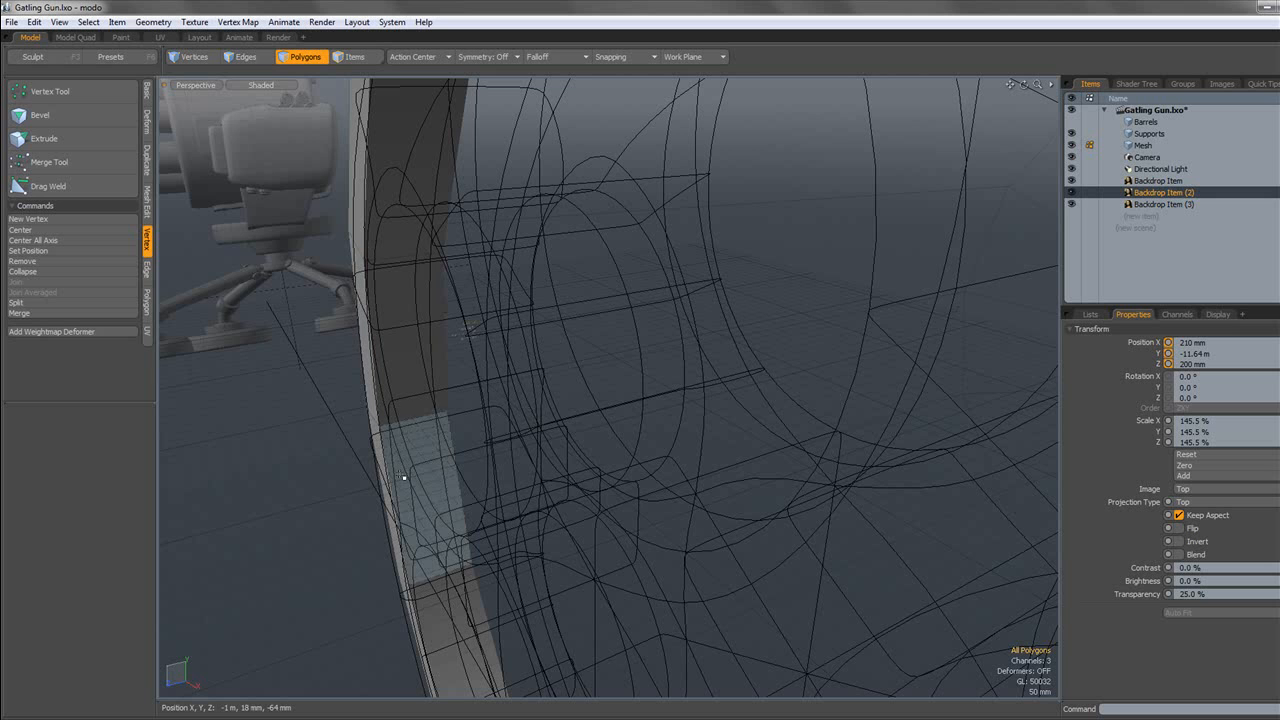
# Add a Loop Slice around the inner rim band close to its front edge.
pyautogui.moveTo(403, 477); pyautogui.dragTo(415, 402)
pyautogui.hotkey('alt', 'c')
pyautogui.moveTo(178, 456); pyautogui.dragTo(342, 407)
pyautogui.click(146, 472)
pyautogui.press('space')
pyautogui.scroll(-5, 342, 407)
pyautogui.keyDown('alt'); pyautogui.moveTo(469, 406); pyautogui.dragTo(560, 400); pyautogui.keyUp('alt')
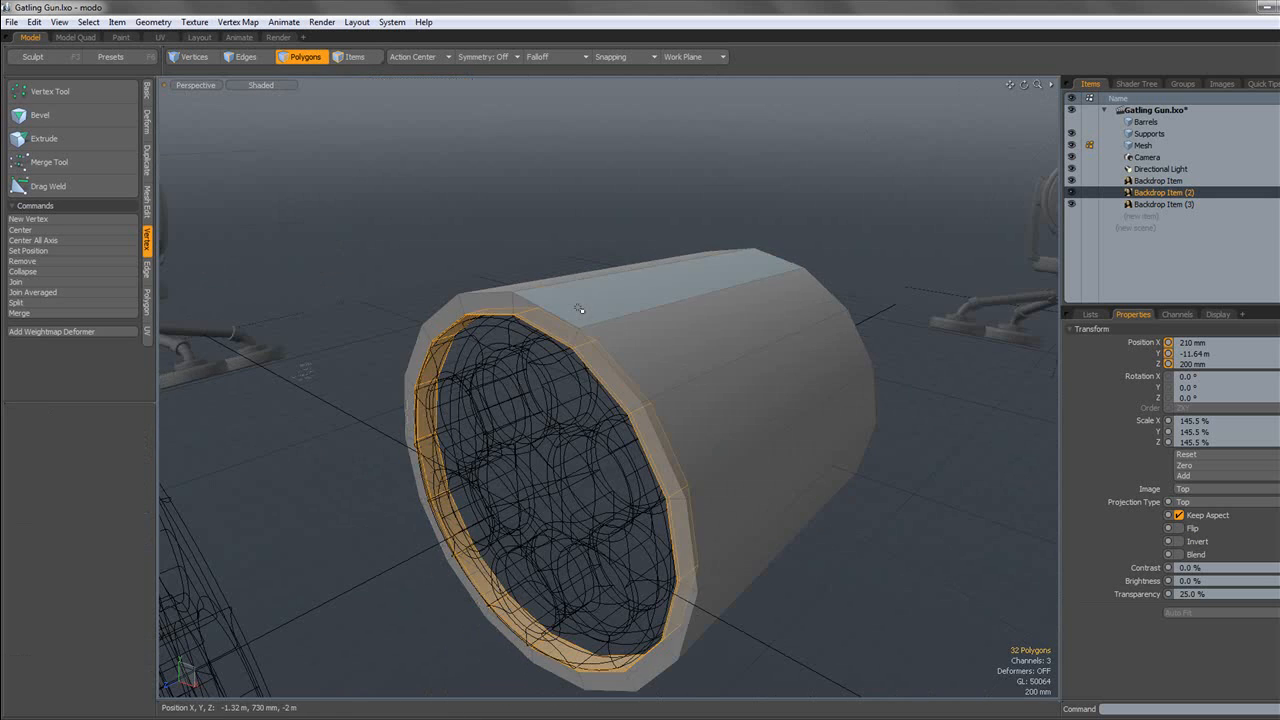
# Check the inner rim's sharpness with subdivision on, and turn subdivision off for further editing.
pyautogui.doubleClick(578, 304)
pyautogui.press('Tab')
pyautogui.click(406, 300)
pyautogui.keyDown('alt'); pyautogui.moveTo(406, 300); pyautogui.dragTo(445, 300); pyautogui.keyUp('alt')
pyautogui.click(588, 303)
pyautogui.doubleClick(588, 303)
pyautogui.press('Tab')
pyautogui.click(366, 289)
pyautogui.keyDown('alt'); pyautogui.moveTo(366, 289); pyautogui.dragTo(280, 290); pyautogui.keyUp('alt')
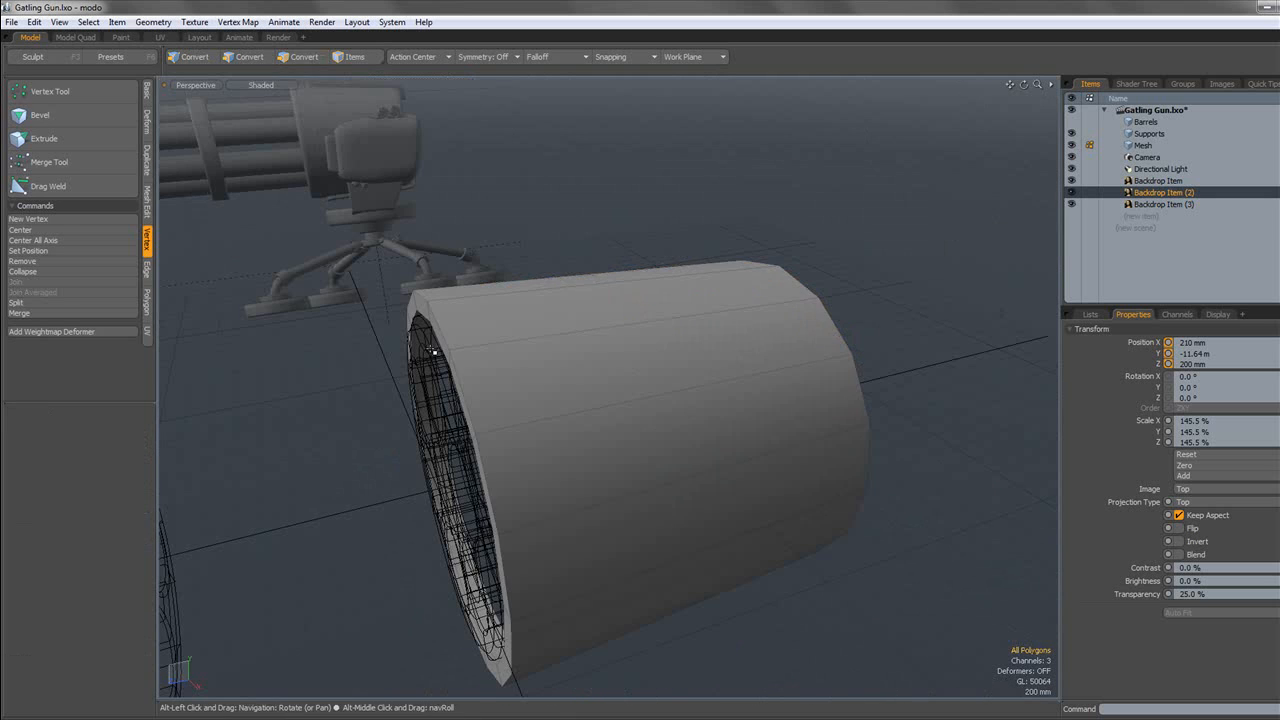
# Add a Loop Slice around the housing's outer wall at 1.5%, close to the front edge.
pyautogui.moveTo(510, 312); pyautogui.dragTo(538, 425)
pyautogui.hotkey('alt', 'c')
pyautogui.click(538, 425)
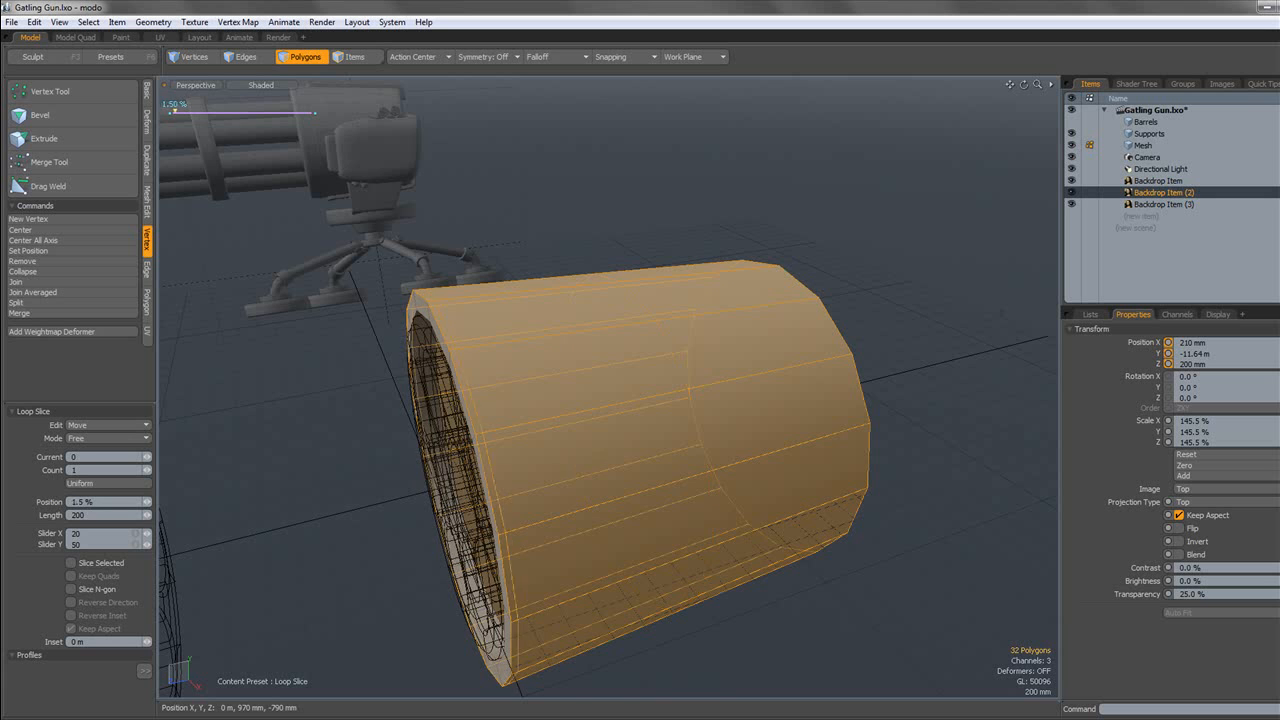
pyautogui.press('space')
# Examine the outer front edge with subdivision temporarily turned on.
pyautogui.doubleClick(560, 352)
pyautogui.press('Tab')
pyautogui.click(355, 370)
pyautogui.keyDown('alt'); pyautogui.moveTo(355, 370); pyautogui.dragTo(534, 345); pyautogui.keyUp('alt')
pyautogui.doubleClick(534, 345)
pyautogui.press('Tab')
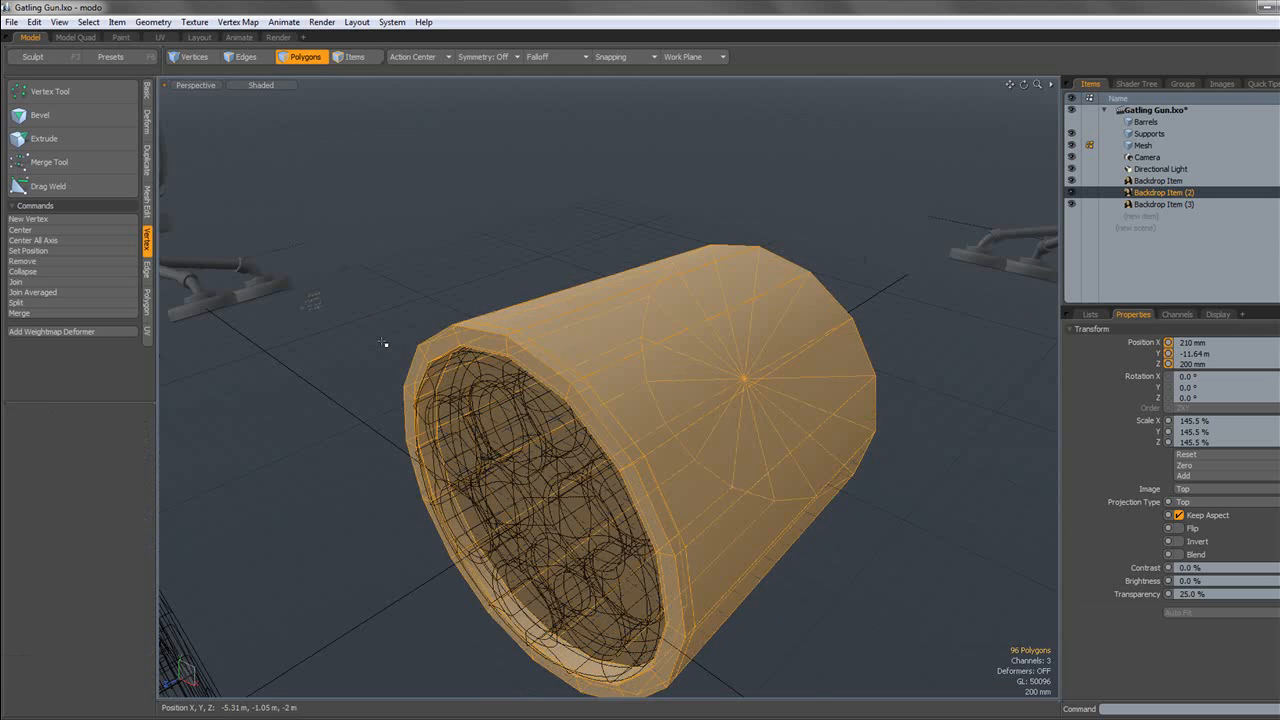
pyautogui.click(386, 346)
# Add a Loop Slice around the housing's front rim face.
pyautogui.scroll(5, 450, 343)
pyautogui.moveTo(452, 343); pyautogui.dragTo(522, 314)
pyautogui.hotkey('alt', 'c')
pyautogui.click(508, 320)
pyautogui.press('space')
# Inspect the front rim's rounded shape in subdivision mode and return the housing to plain polygons.
pyautogui.doubleClick(463, 337)
pyautogui.press('Tab')
pyautogui.click(357, 294)
pyautogui.scroll(-5, 360, 294)
pyautogui.keyDown('alt'); pyautogui.moveTo(371, 294); pyautogui.dragTo(474, 328); pyautogui.keyUp('alt')
pyautogui.doubleClick(474, 329)
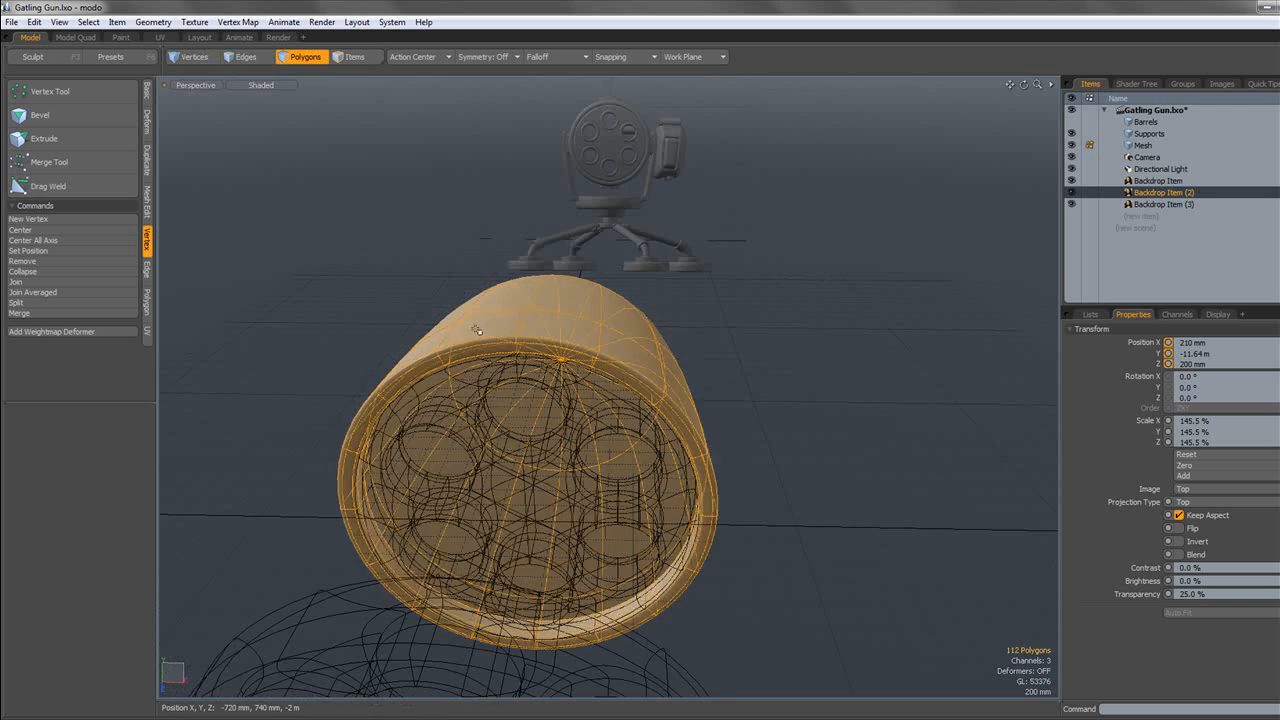
pyautogui.press('Tab')
# Select the new edge loop on the front rim face and scale it to 97.5% in X and Y.
pyautogui.scroll(5, 352, 336)
pyautogui.click(352, 336)
pyautogui.click(252, 57)
pyautogui.doubleClick(537, 393)
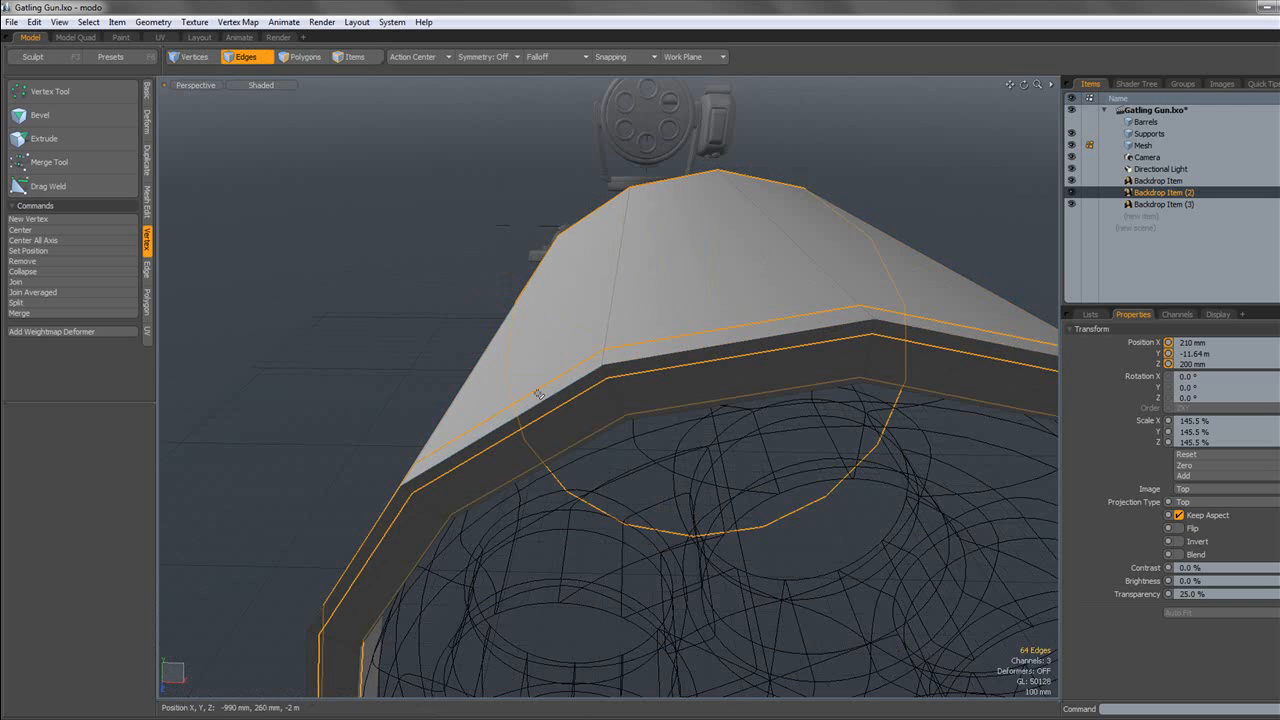
pyautogui.doubleClick(554, 412)
pyautogui.scroll(-5, 612, 415)
pyautogui.press('r')
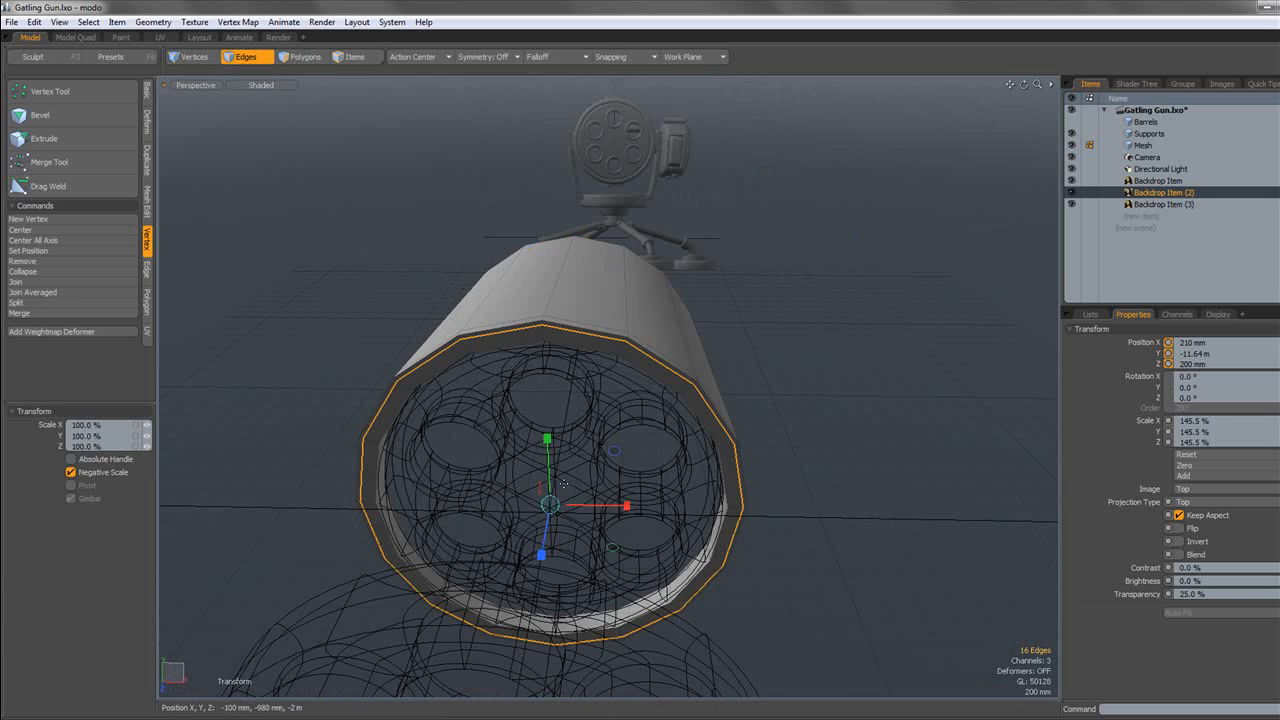
pyautogui.scroll(2, 610, 460)
pyautogui.moveTo(613, 456); pyautogui.dragTo(608, 458)
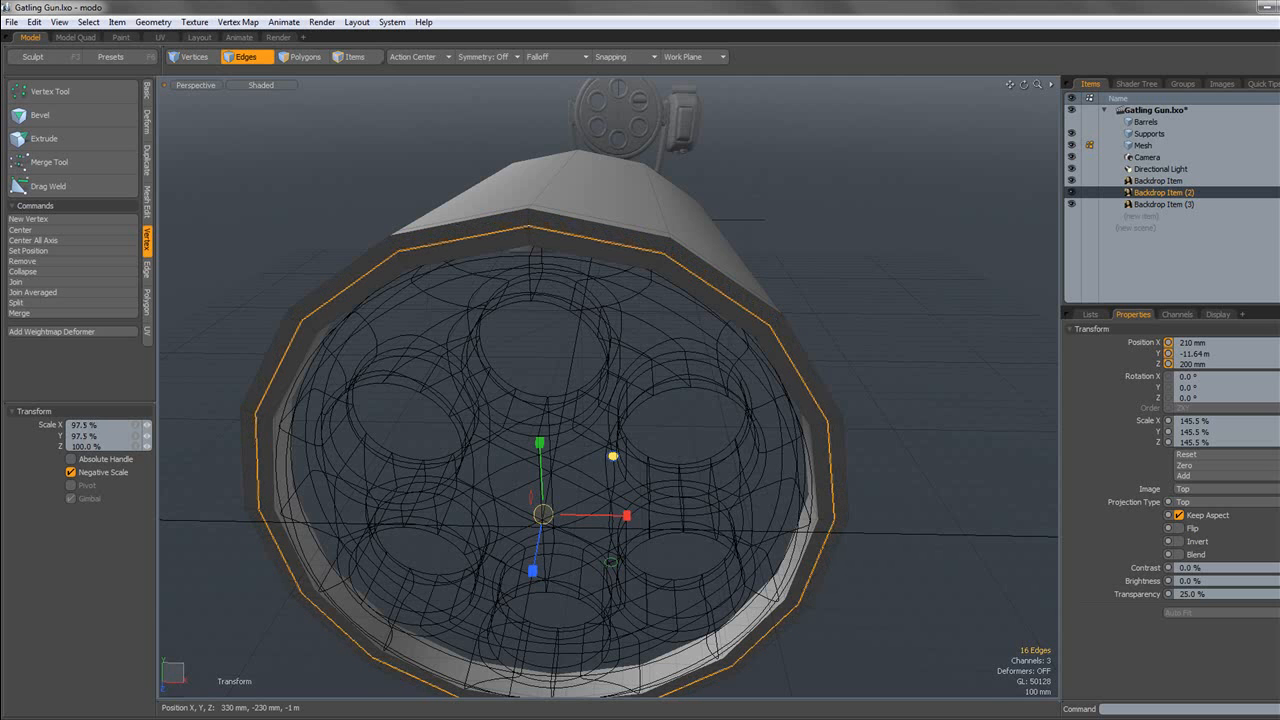
pyautogui.press('space')
# Review the whole housing from the side with subdivision on, and switch it off again.
pyautogui.click(881, 259)
pyautogui.press('Tab')
pyautogui.keyDown('alt'); pyautogui.moveTo(881, 259); pyautogui.dragTo(692, 340); pyautogui.keyUp('alt')
pyautogui.scroll(-6, 676, 294)
pyautogui.click(303, 57)
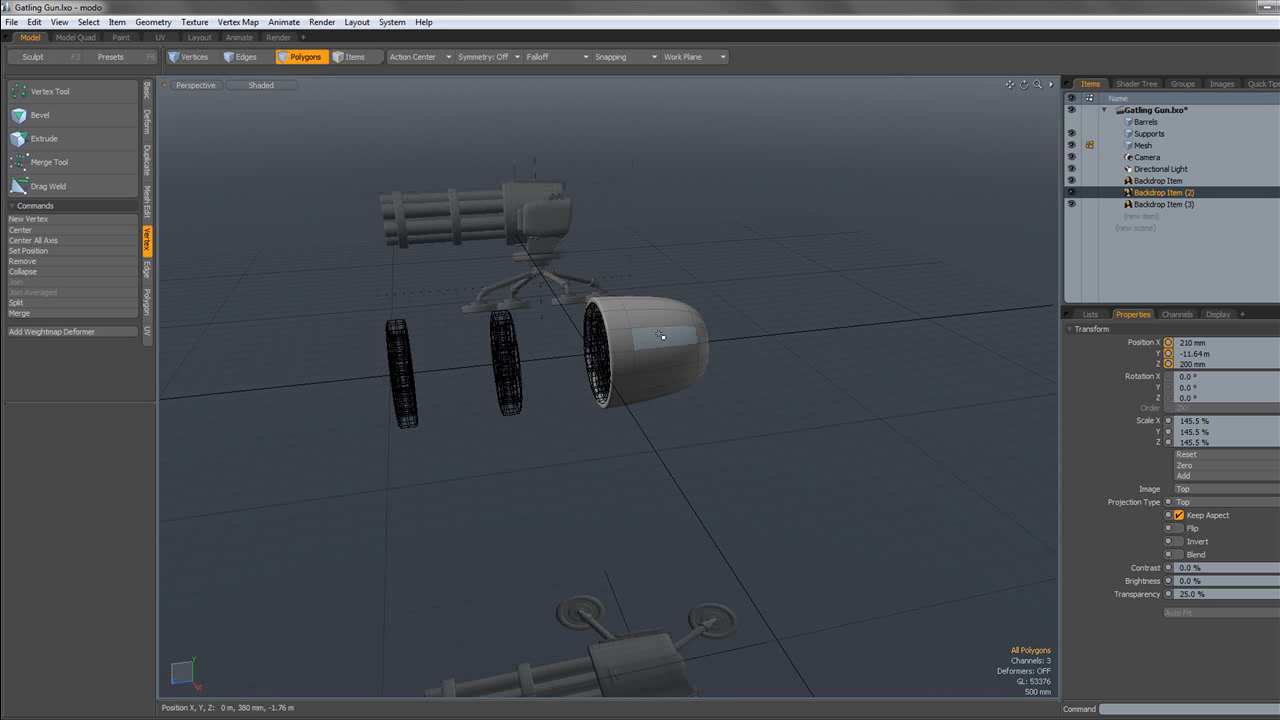
pyautogui.doubleClick(659, 334)
pyautogui.press('Tab')
pyautogui.click(731, 271)
pyautogui.keyDown('alt'); pyautogui.moveTo(731, 271); pyautogui.dragTo(695, 240); pyautogui.keyUp('alt')
pyautogui.doubleClick(659, 337)
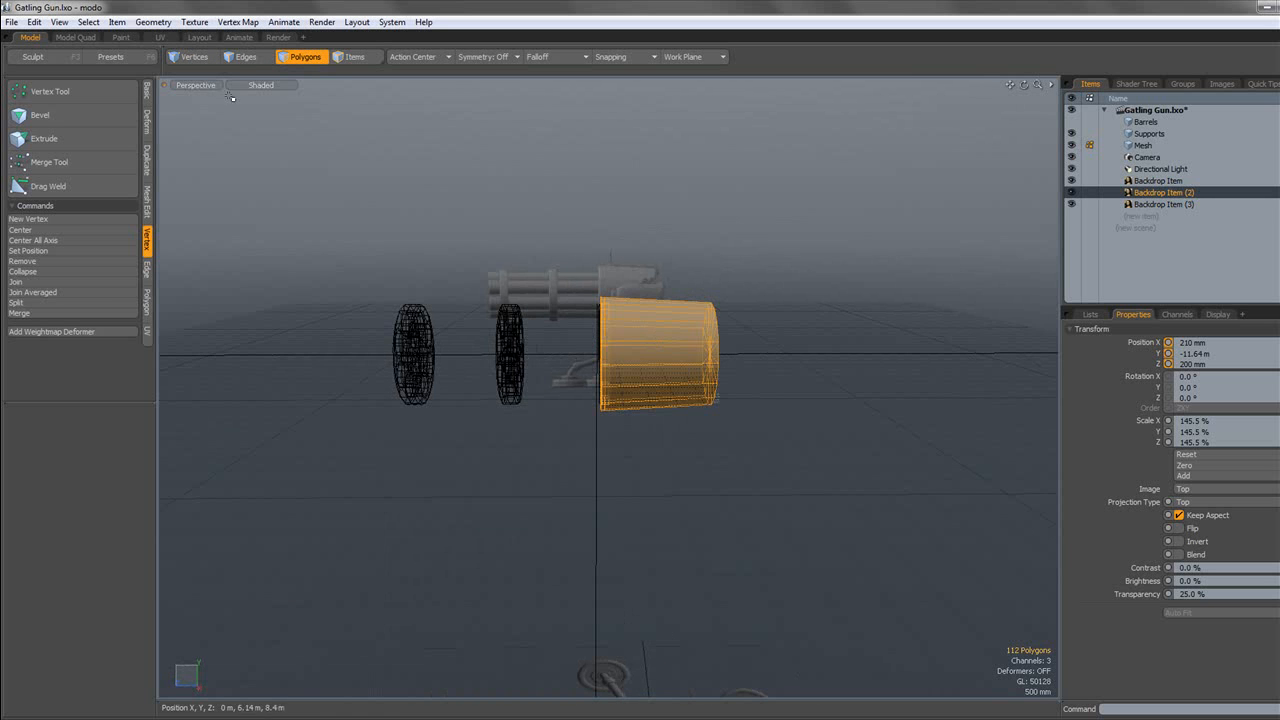
# Show the Left view in wireframe to compare the housing with the side reference image.
pyautogui.click(208, 86)
pyautogui.click(208, 75)
pyautogui.click(268, 86)
pyautogui.click(266, 75)
pyautogui.click(450, 200)
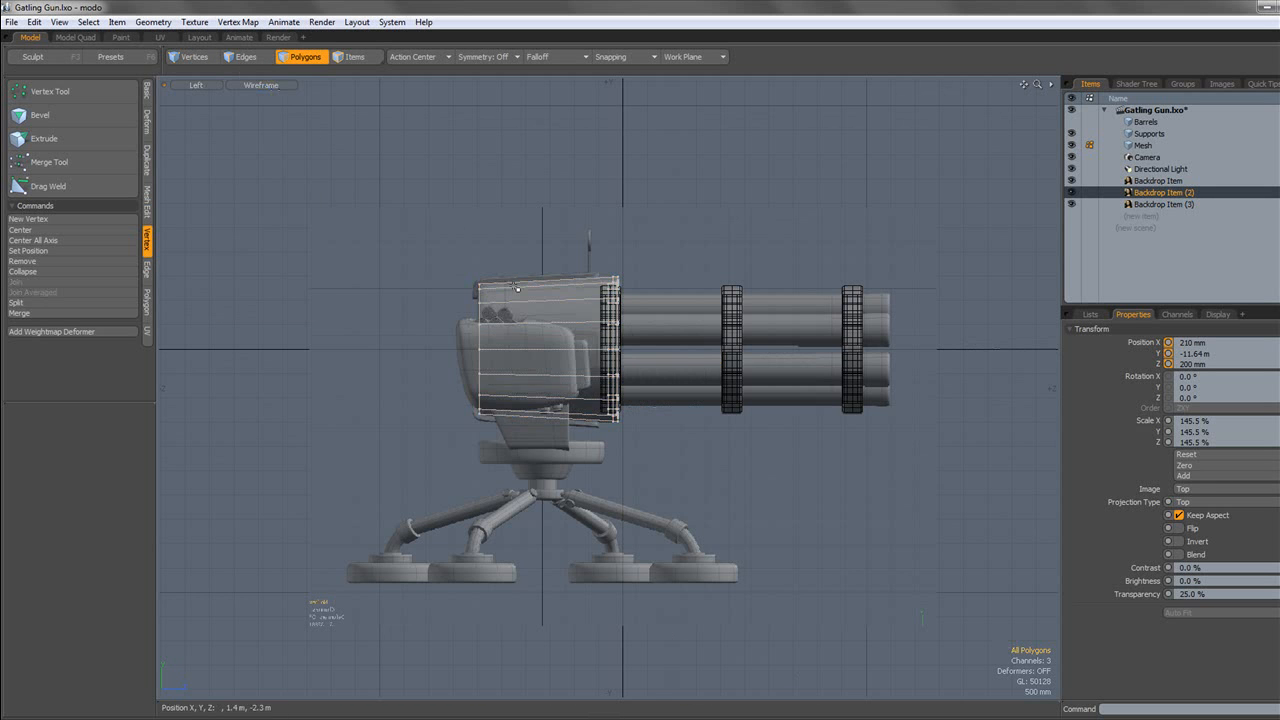
# Loop-slice the housing walls at 90% to add an edge loop near the rear end, and switch subdivision on.
pyautogui.scroll(4, 515, 287)
pyautogui.moveTo(512, 287); pyautogui.dragTo(511, 358)
pyautogui.hotkey('alt', 'c')
pyautogui.click(511, 352)
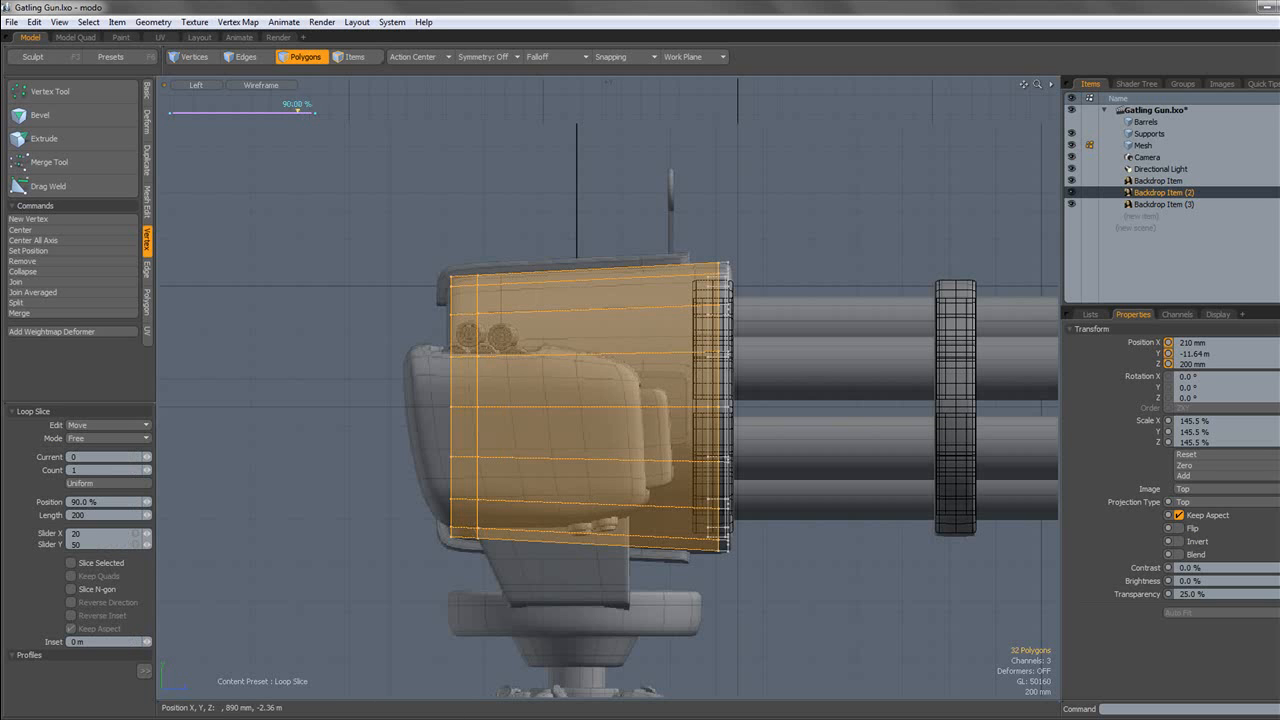
pyautogui.press('q')
pyautogui.press('Escape')
pyautogui.press('Tab')
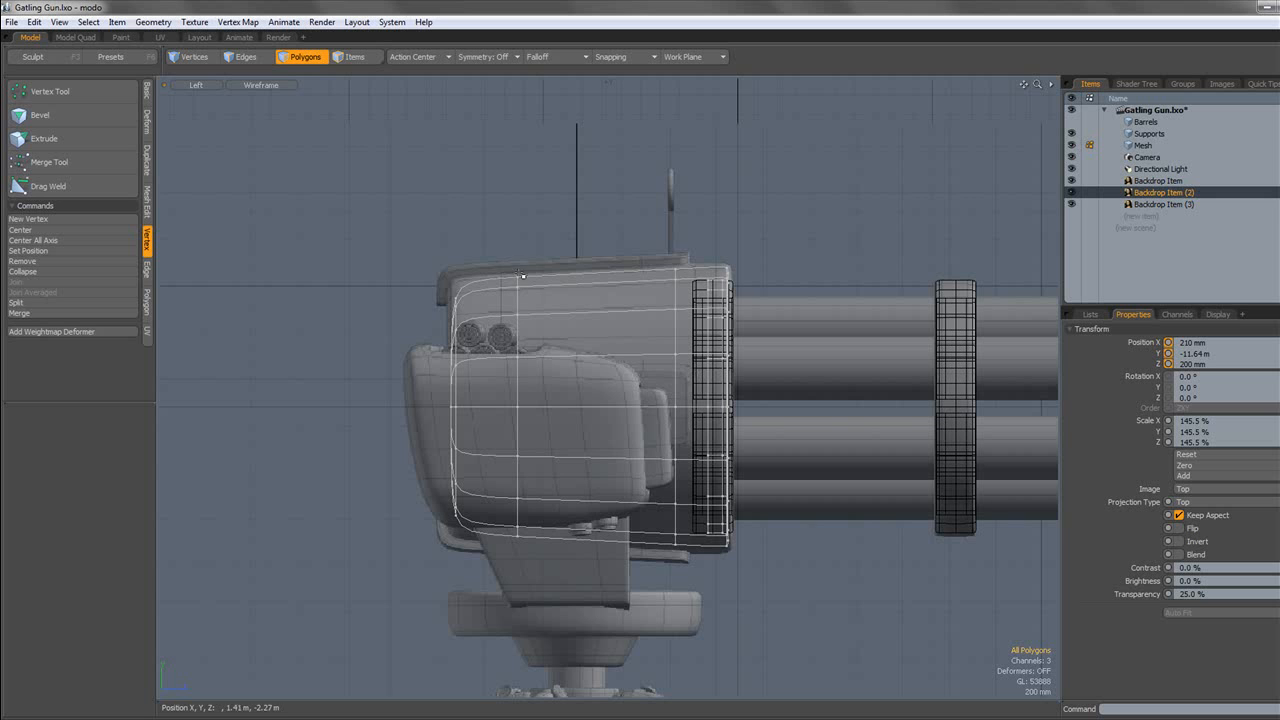
# Select the new edge loop around the housing's rear part and move it slightly toward the rear end.
pyautogui.doubleClick(537, 298)
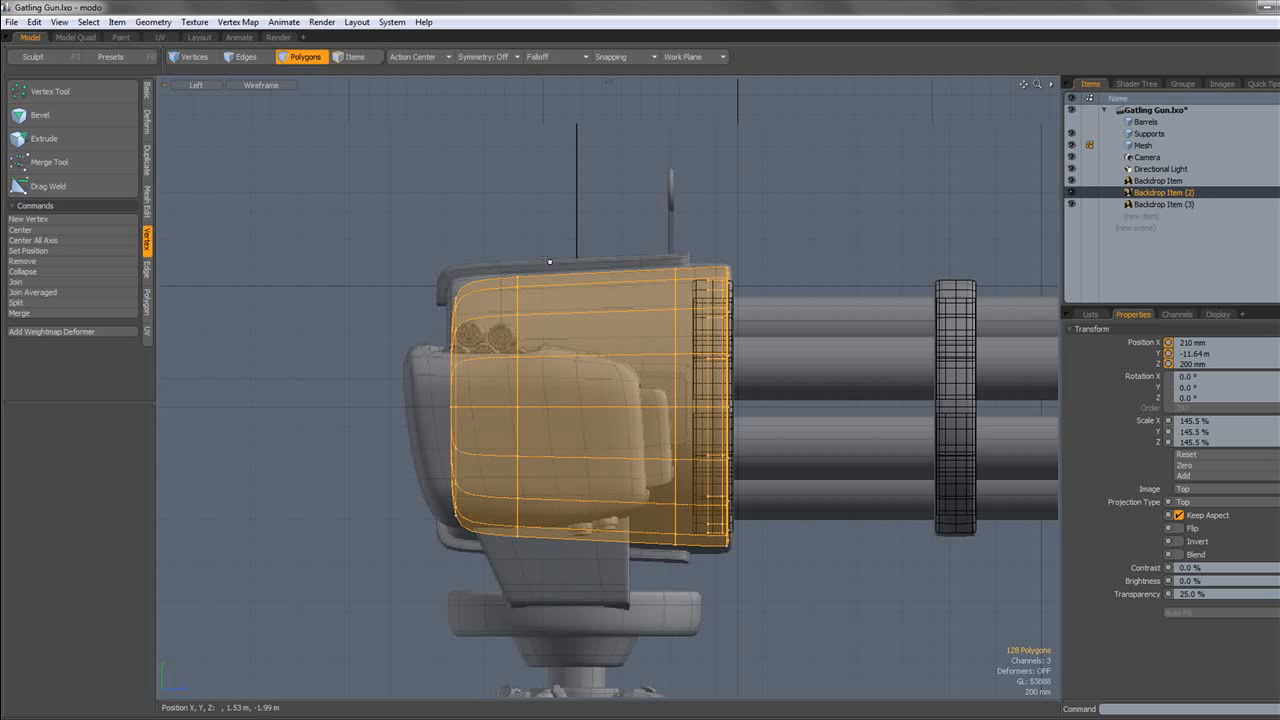
pyautogui.click(495, 222)
pyautogui.click(248, 58)
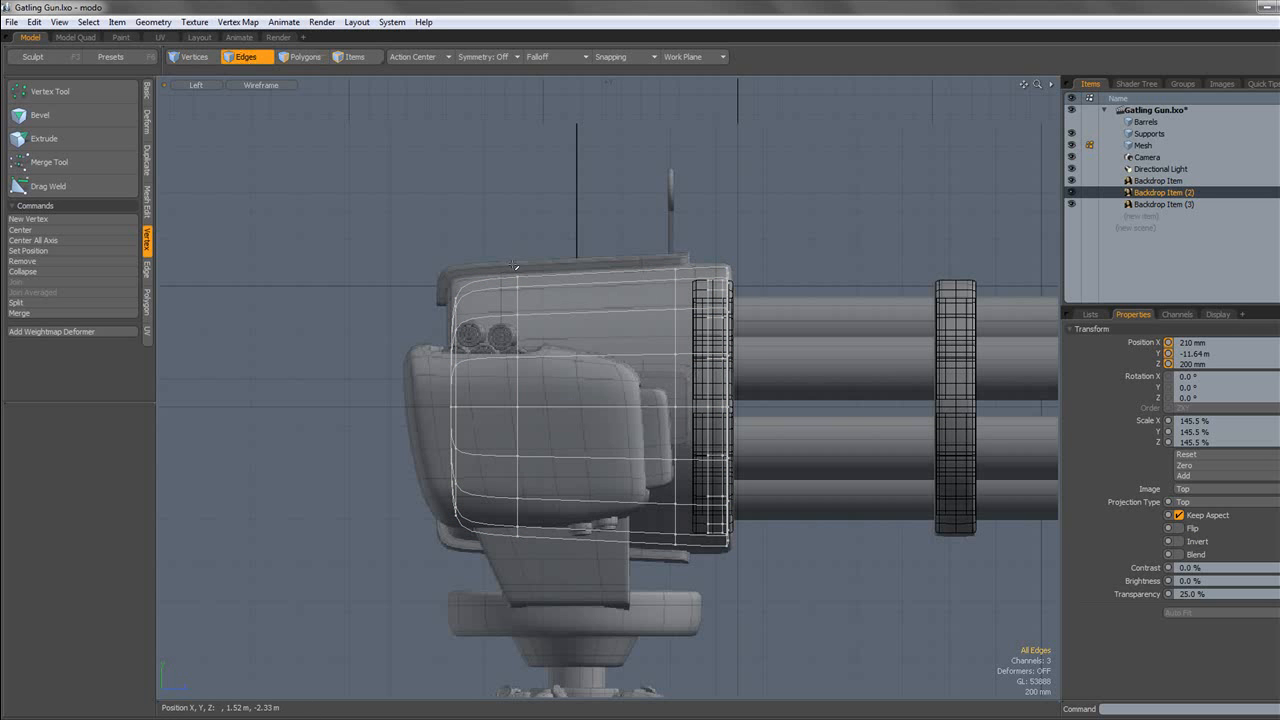
pyautogui.press('w')
pyautogui.moveTo(550, 405); pyautogui.dragTo(528, 405)
pyautogui.press('space')
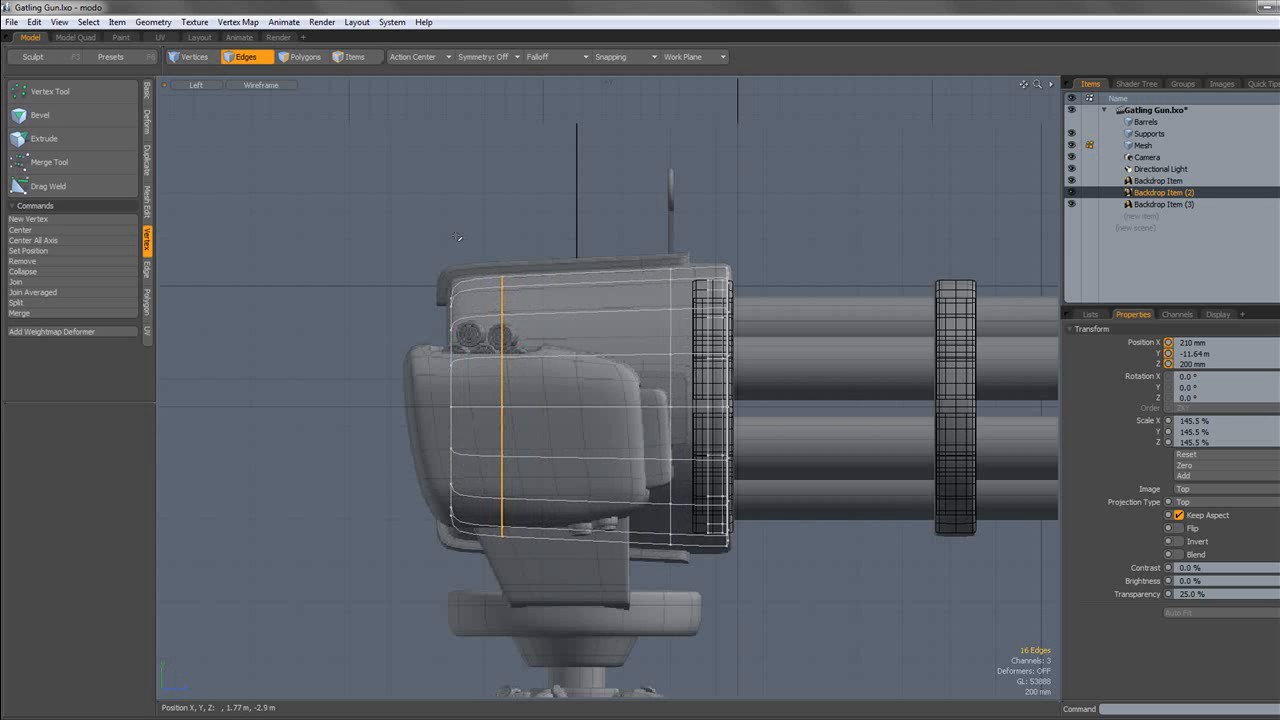
# Show the housing shaded in perspective from behind, switch subdivision off, and select the 16 polygons of its rear cap.
pyautogui.click(253, 87)
pyautogui.click(242, 118)
pyautogui.click(195, 84)
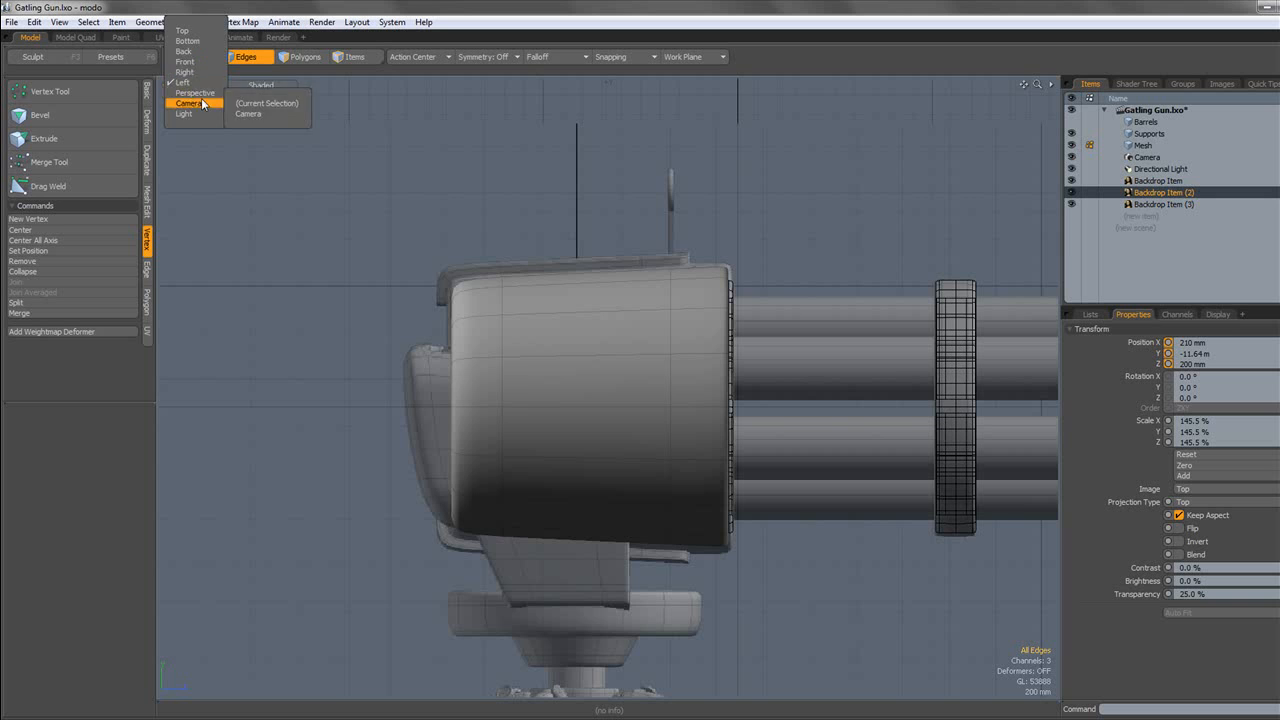
pyautogui.click(198, 95)
pyautogui.keyDown('alt'); pyautogui.moveTo(422, 178); pyautogui.dragTo(522, 240); pyautogui.keyUp('alt')
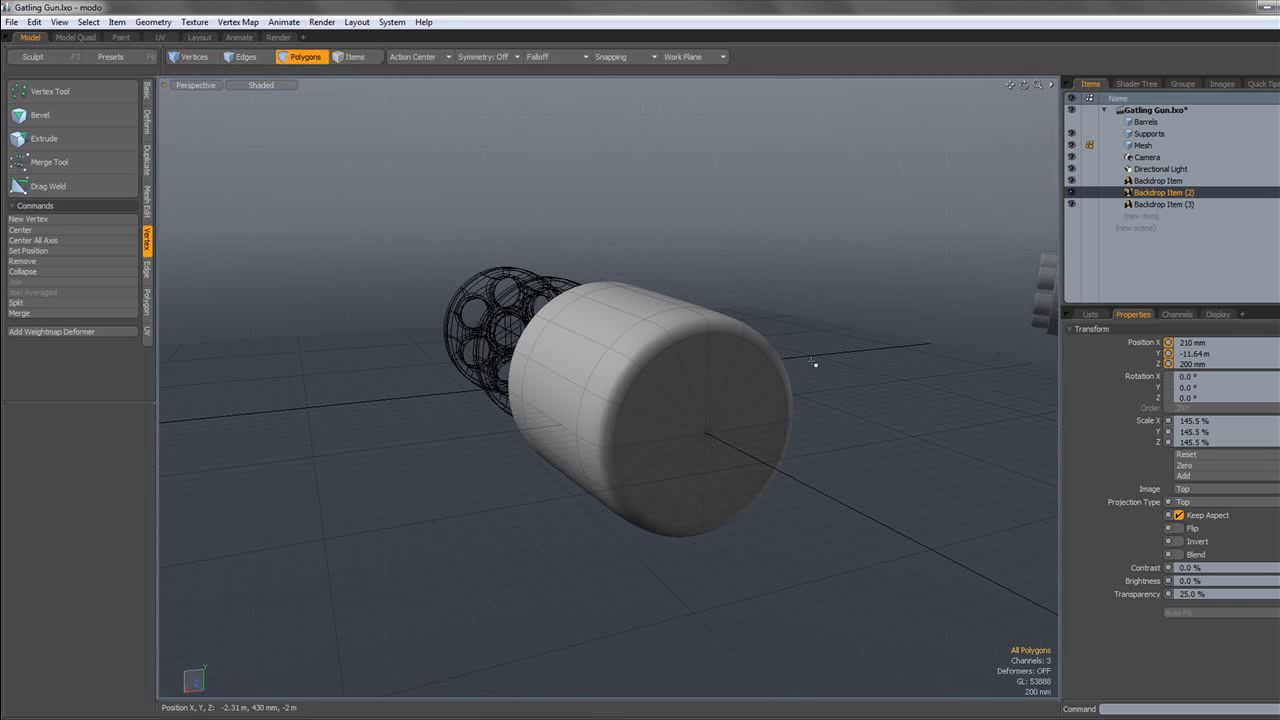
pyautogui.scroll(2, 712, 378)
pyautogui.doubleClick(729, 374)
pyautogui.press('Tab')
pyautogui.click(874, 369)
pyautogui.keyDown('alt'); pyautogui.moveTo(876, 368); pyautogui.dragTo(866, 354); pyautogui.keyUp('alt')
pyautogui.moveTo(764, 374)
pyautogui.mouseDown()
pyautogui.moveTo(651, 407)
pyautogui.moveTo(706, 408)
pyautogui.moveTo(765, 385)
pyautogui.moveTo(748, 383)
pyautogui.mouseUp()
pyautogui.scroll(2, 746, 441)
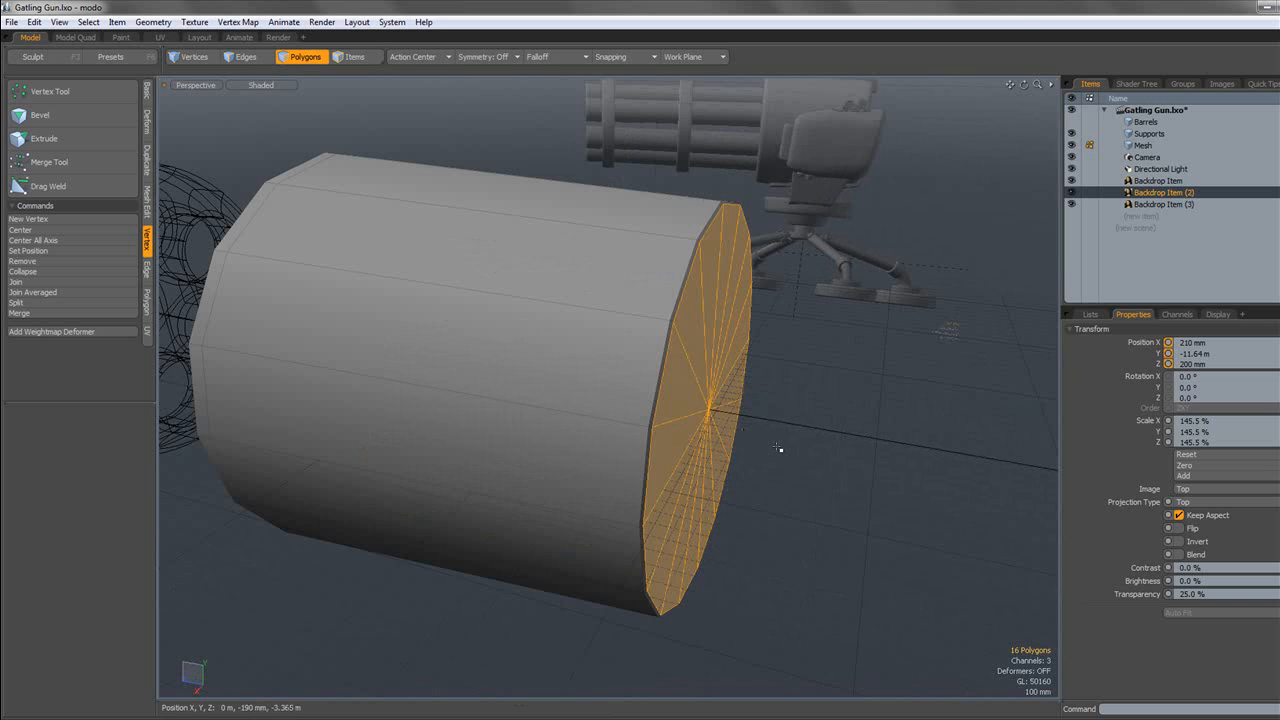
# Move the edge loop beside the rear rim a little forward along the housing wall.
pyautogui.press('2')
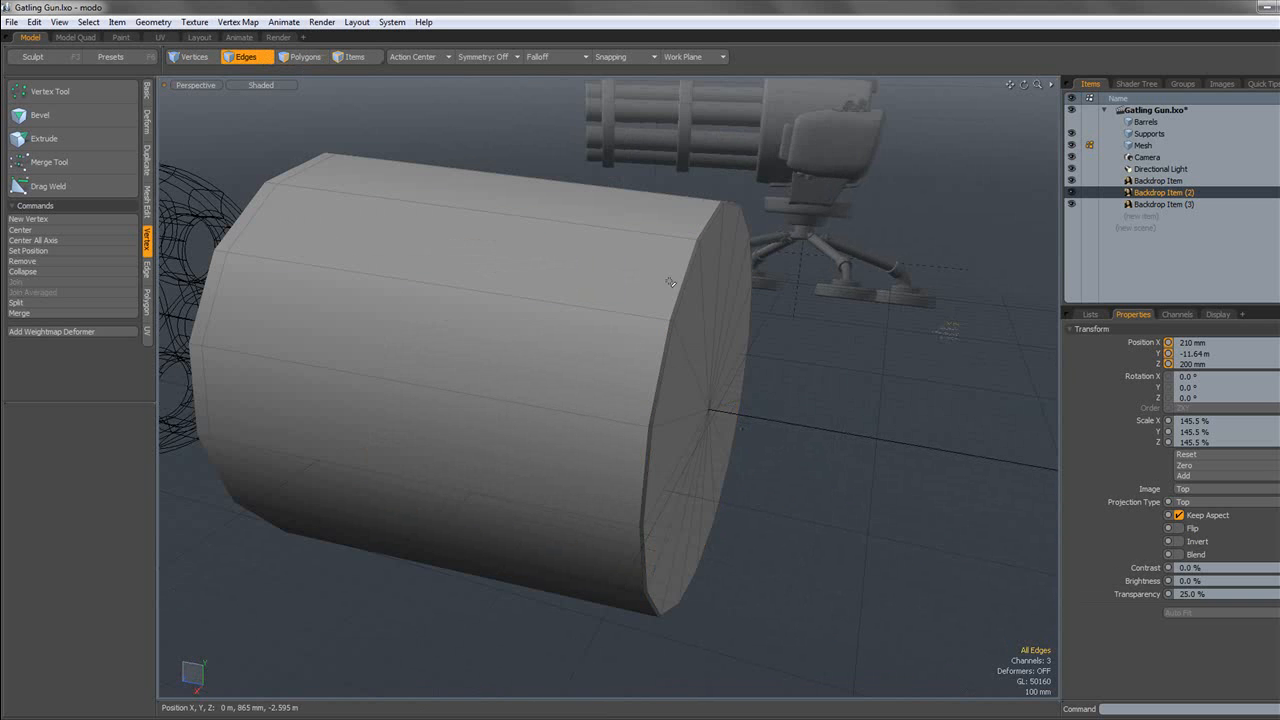
pyautogui.press('w')
pyautogui.moveTo(692, 400); pyautogui.dragTo(652, 396)
pyautogui.press('q')
pyautogui.click(310, 125)
pyautogui.keyDown('alt'); pyautogui.moveTo(310, 125); pyautogui.dragTo(430, 124); pyautogui.keyUp('alt')
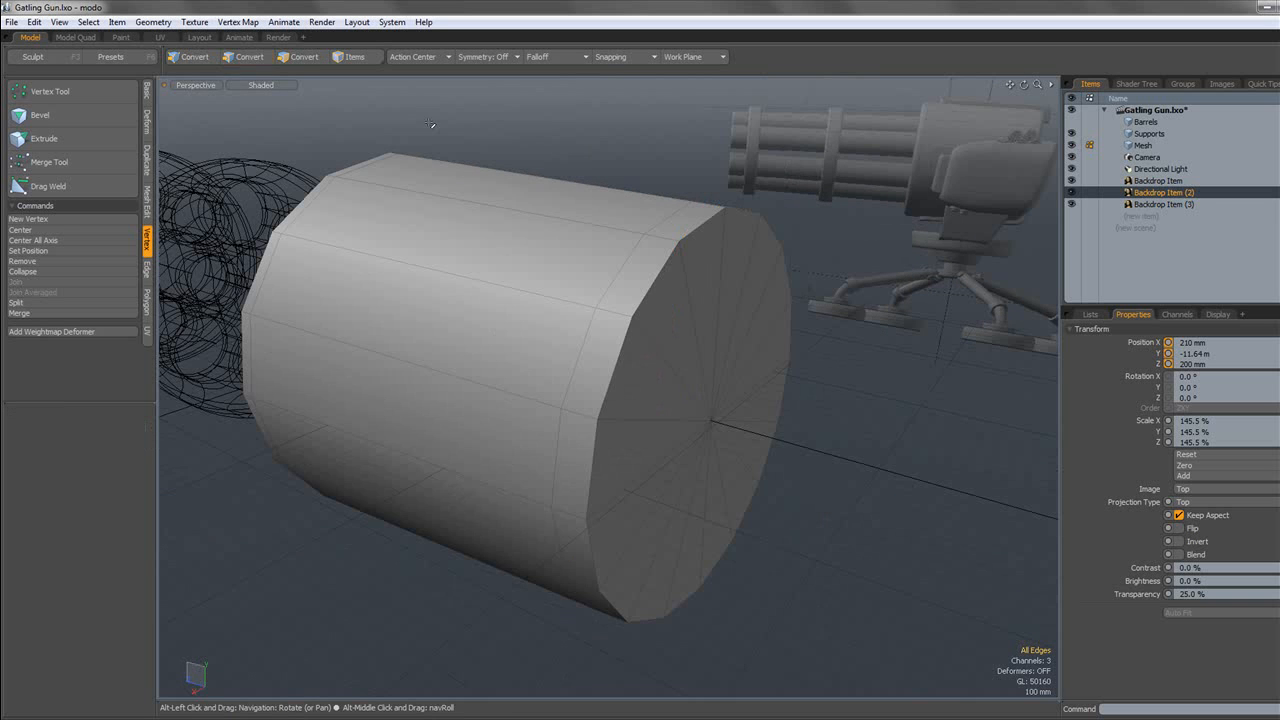
# Bevel the grouped rear cap polygons with a small inset to tighten the rear rim.
pyautogui.click(316, 64)
pyautogui.hotkey('shift', 'a')
pyautogui.keyDown('alt'); pyautogui.moveTo(837, 234); pyautogui.dragTo(757, 231); pyautogui.keyUp('alt')
pyautogui.press('b')
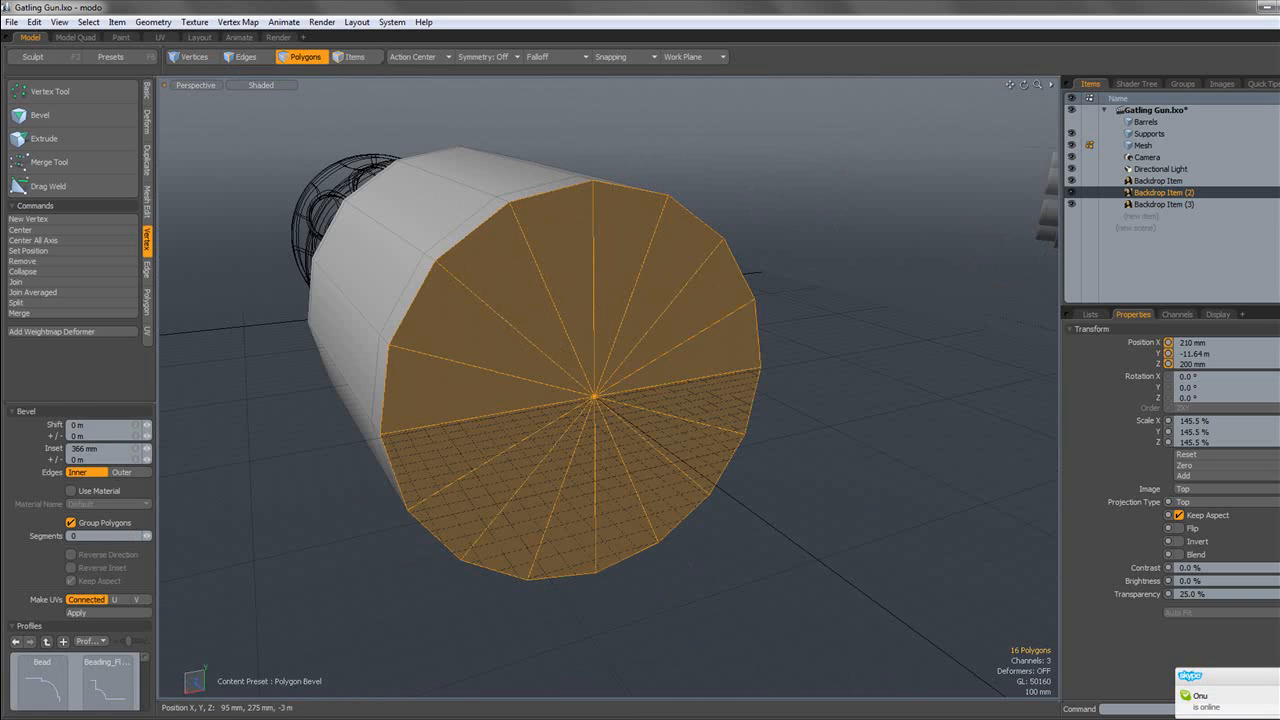
pyautogui.moveTo(627, 397); pyautogui.dragTo(798, 415)
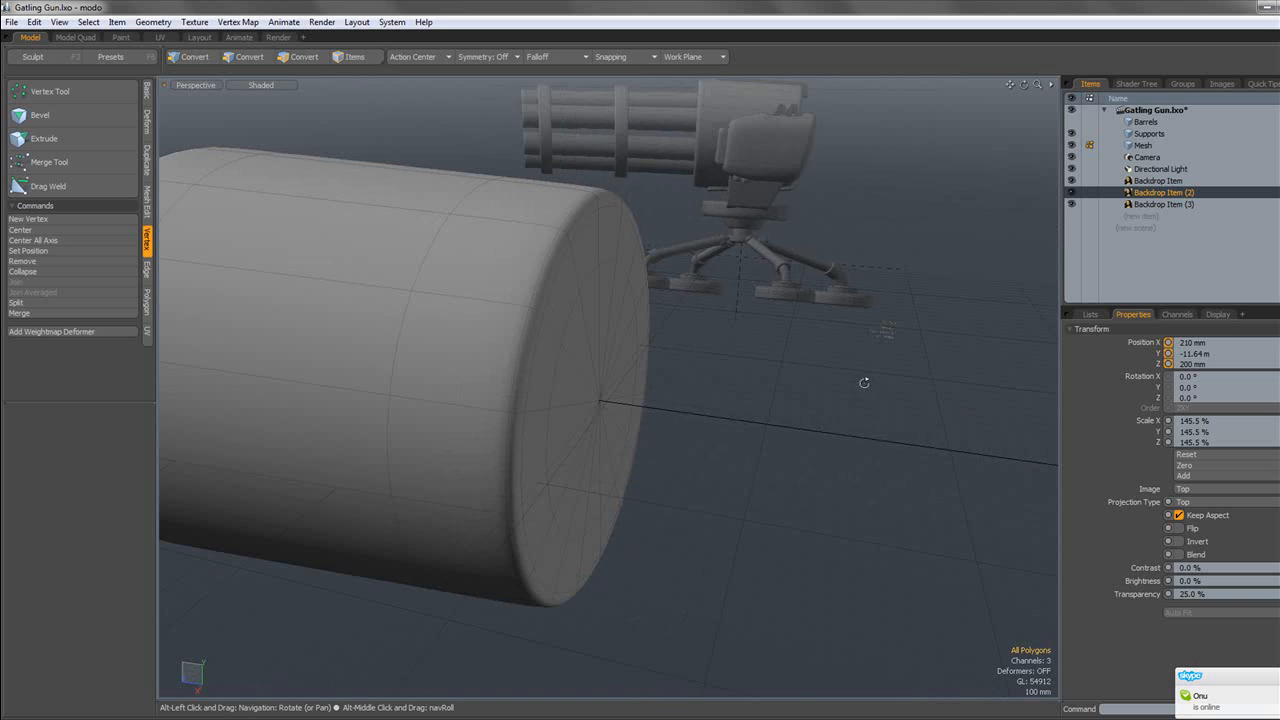
# Compare the shaded, subdivided housing with the side reference image in the Left view.
pyautogui.click(205, 88)
pyautogui.click(206, 78)
pyautogui.keyDown('alt'); pyautogui.keyDown('shift'); pyautogui.moveTo(462, 161); pyautogui.dragTo(384, 163); pyautogui.keyUp('shift'); pyautogui.keyUp('alt')
pyautogui.scroll(-4, 398, 176)
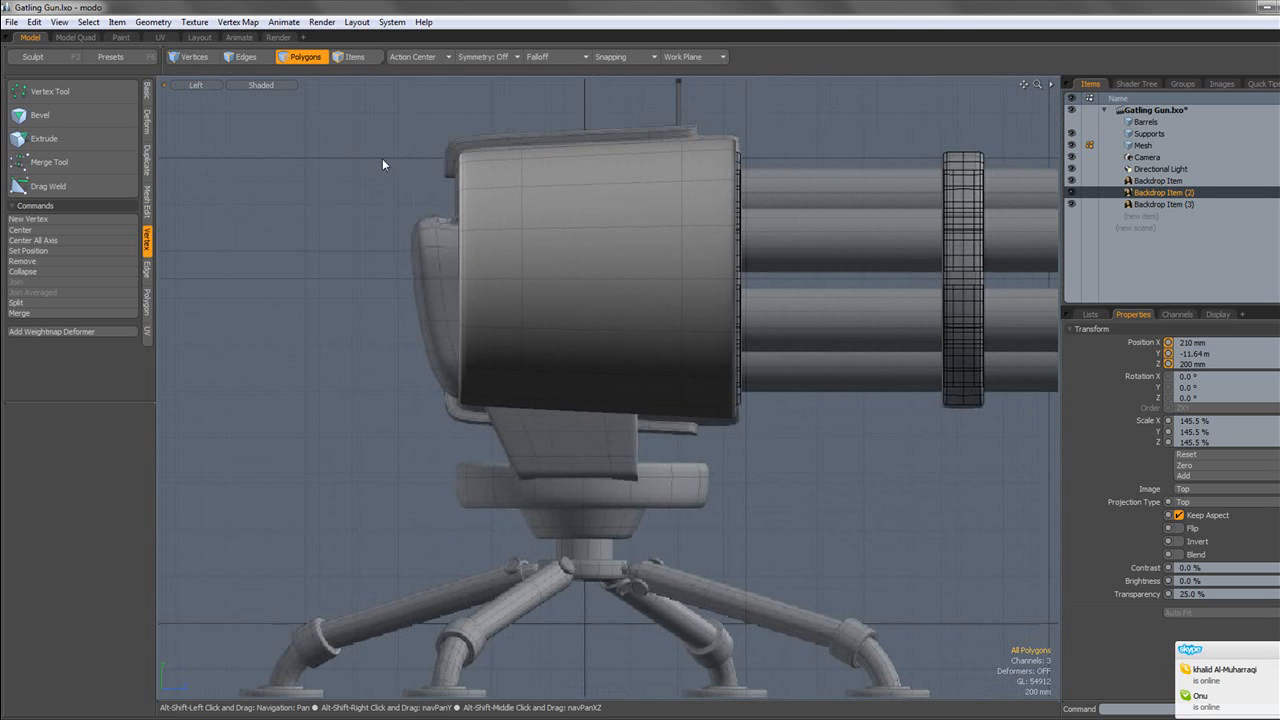
pyautogui.scroll(2, 500, 225)
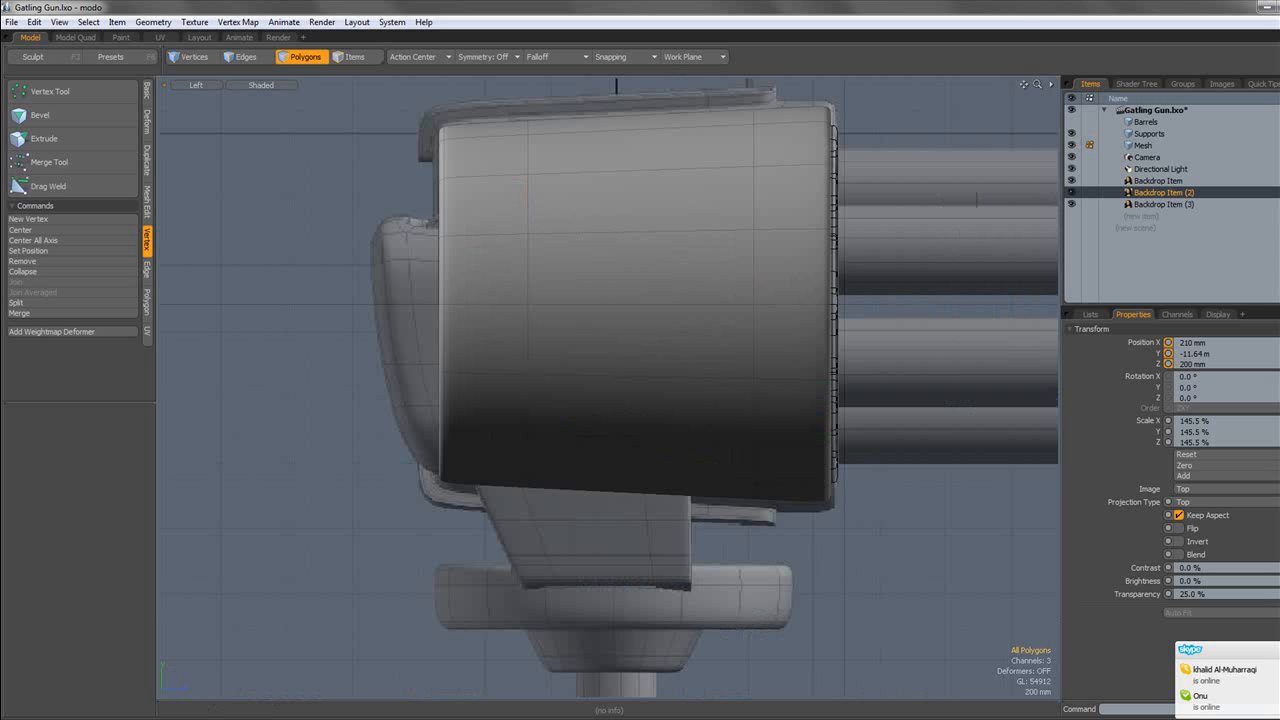
pyautogui.keyDown('alt'); pyautogui.keyDown('shift'); pyautogui.moveTo(643, 334); pyautogui.dragTo(645, 377); pyautogui.keyUp('shift'); pyautogui.keyUp('alt')
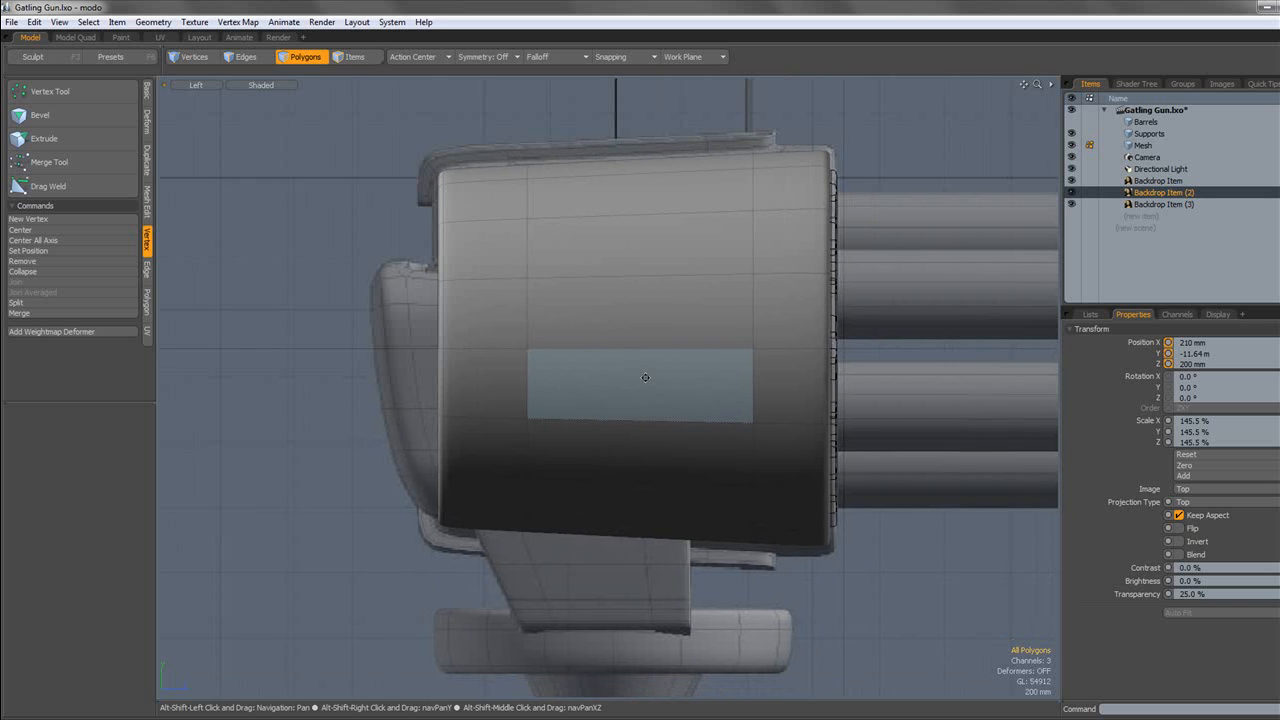
pyautogui.keyDown('alt'); pyautogui.keyDown('shift'); pyautogui.moveTo(735, 343); pyautogui.dragTo(613, 339); pyautogui.keyUp('shift'); pyautogui.keyUp('alt')
# In wireframe, select the vertices at the housing's front end and move them slightly forward.
pyautogui.press('KP_4')
pyautogui.click(195, 57)
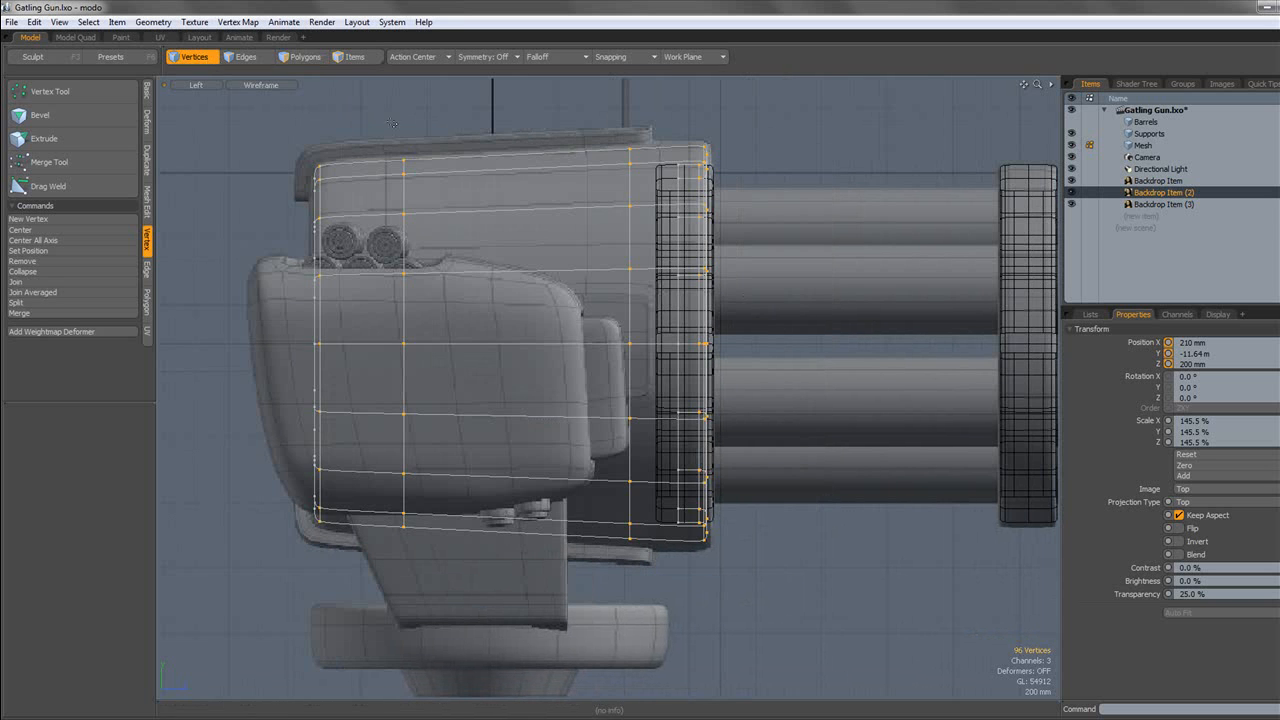
pyautogui.keyDown('alt'); pyautogui.keyDown('shift'); pyautogui.moveTo(702, 161); pyautogui.dragTo(650, 153); pyautogui.keyUp('shift'); pyautogui.keyUp('alt')
pyautogui.moveTo(726, 116); pyautogui.dragTo(614, 622)
pyautogui.press('w')
pyautogui.moveTo(676, 343); pyautogui.dragTo(683, 341)
pyautogui.press('q')
pyautogui.click(364, 104)
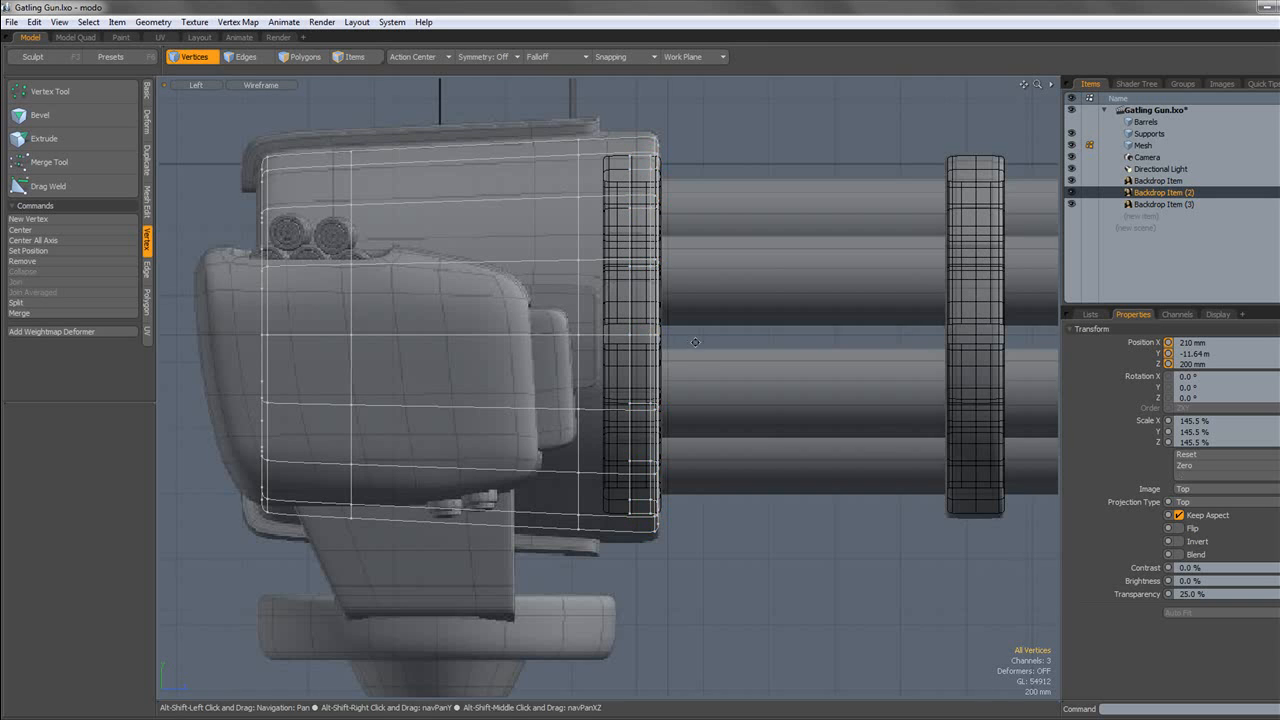
pyautogui.keyDown('alt'); pyautogui.keyDown('shift'); pyautogui.moveTo(364, 104); pyautogui.dragTo(370, 112); pyautogui.keyUp('shift'); pyautogui.keyUp('alt')
# Select all polygons of the housing and scale them uniformly to 101.5%.
pyautogui.click(305, 57)
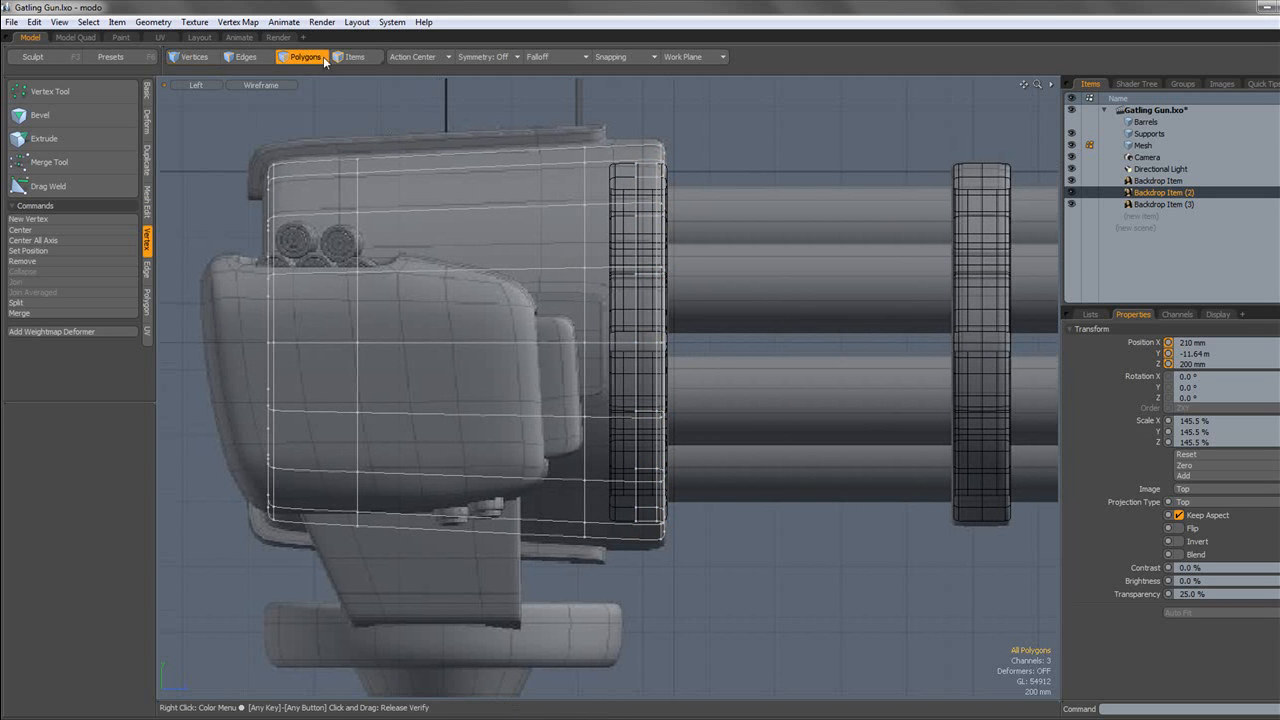
pyautogui.doubleClick(646, 148)
pyautogui.press('r')
pyautogui.moveTo(466, 342); pyautogui.dragTo(470, 342)
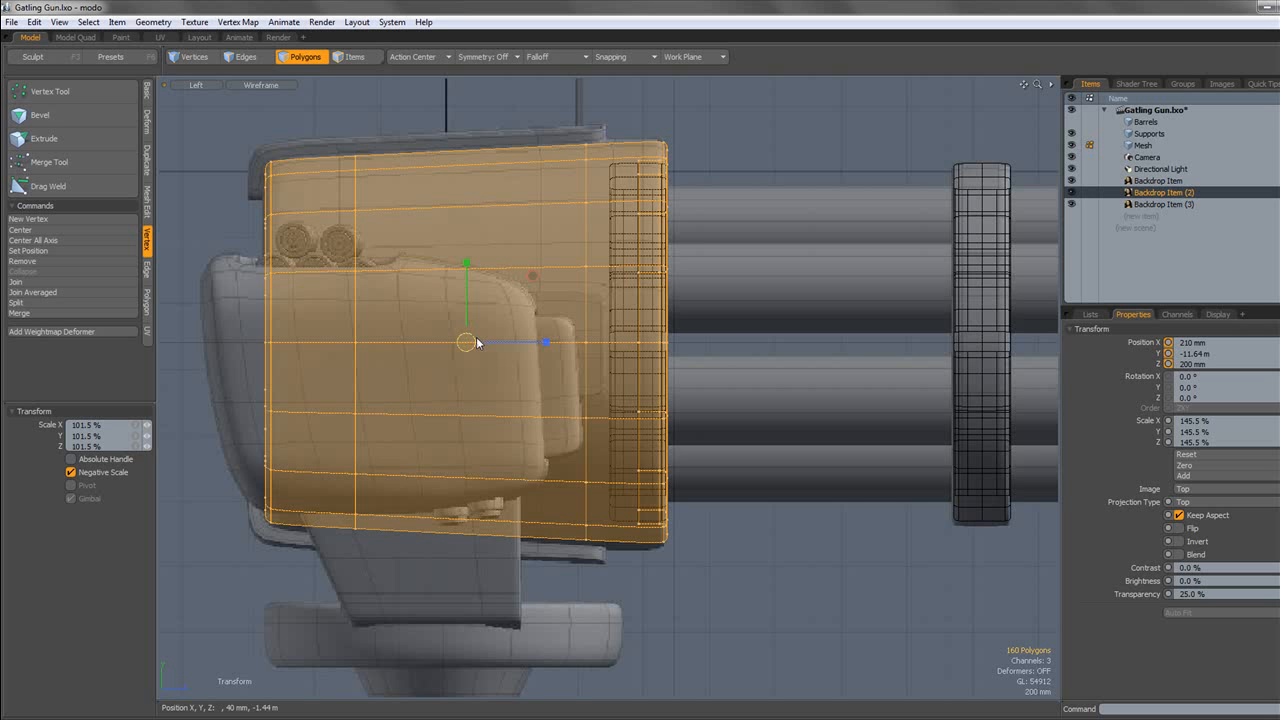
pyautogui.press('q')
pyautogui.click(297, 134)
# Examine the gap between the housing's front rim and the rear support disc in shaded perspective with both meshes active.
pyautogui.click(262, 86)
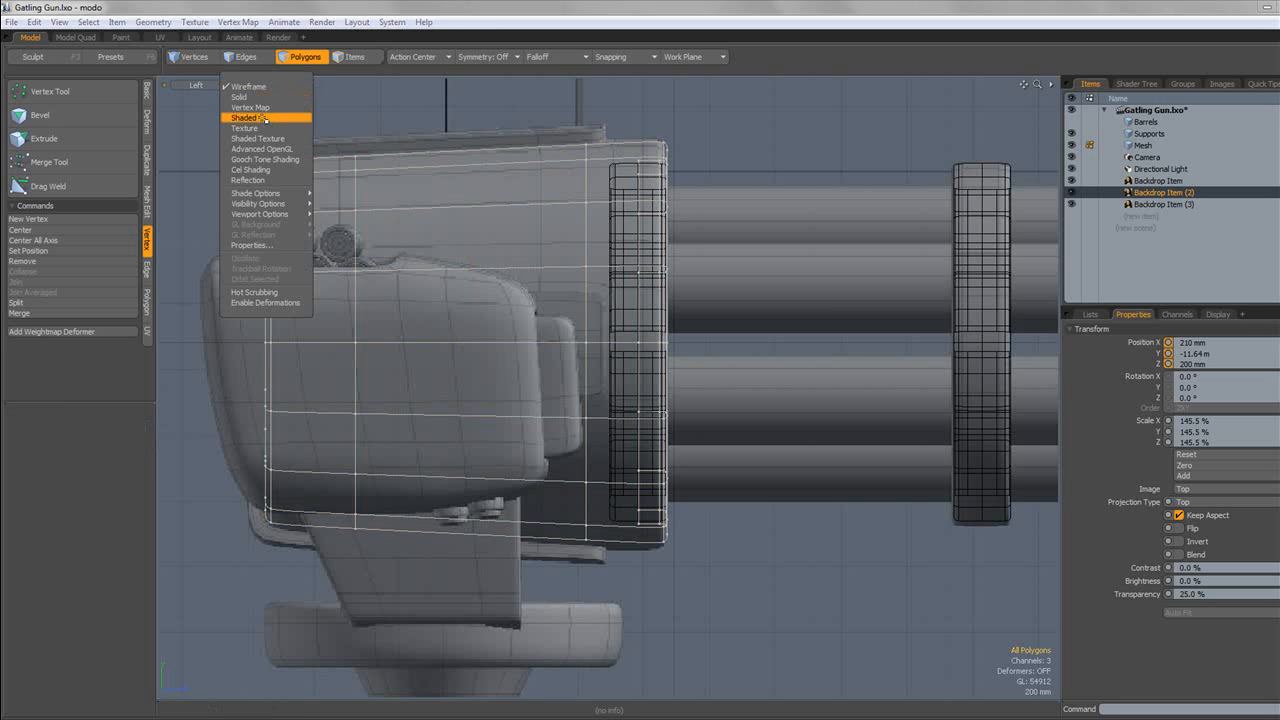
pyautogui.click(264, 118)
pyautogui.click(213, 87)
pyautogui.click(218, 97)
pyautogui.moveTo(320, 388)
pyautogui.keyDown('alt'); pyautogui.mouseDown()
pyautogui.moveTo(460, 300)
pyautogui.moveTo(712, 182)
pyautogui.moveTo(591, 243)
pyautogui.mouseUp(); pyautogui.keyUp('alt')
pyautogui.scroll(4, 591, 243)
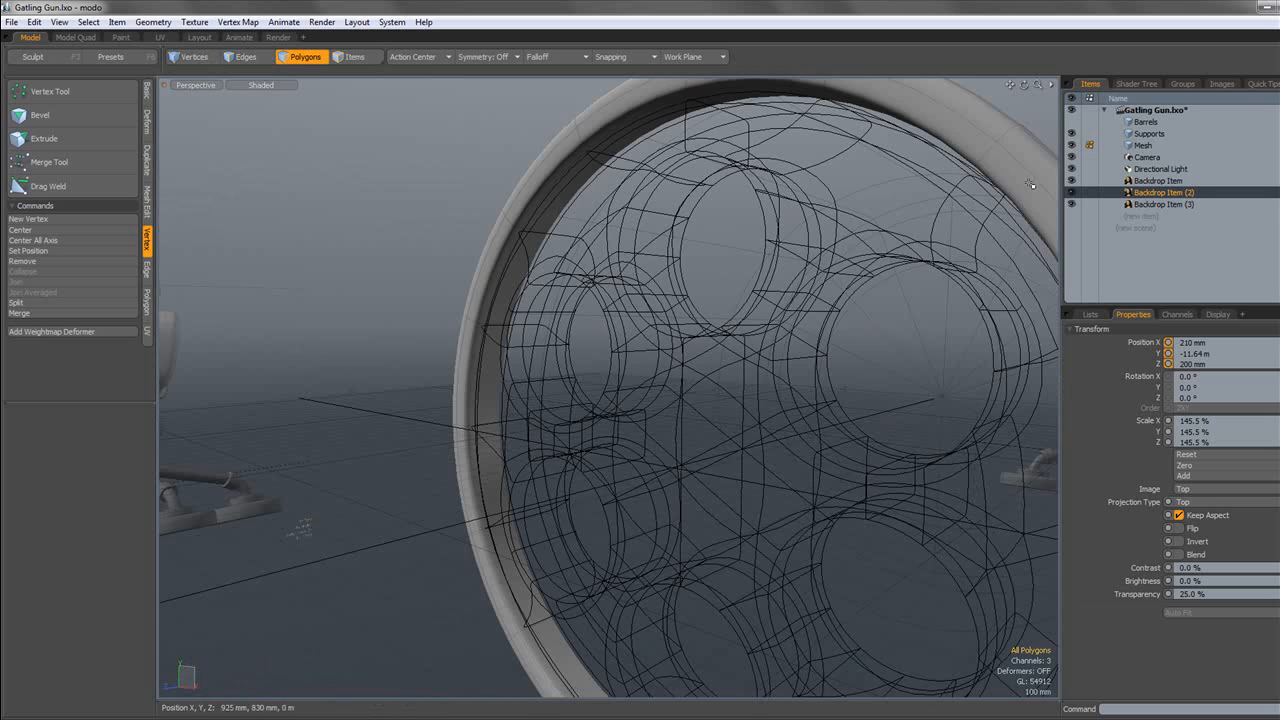
pyautogui.keyDown('ctrl'); pyautogui.click(1149, 135); pyautogui.keyUp('ctrl')
pyautogui.click(1146, 146)
pyautogui.keyDown('ctrl'); pyautogui.click(1149, 134); pyautogui.keyUp('ctrl')
pyautogui.keyDown('alt'); pyautogui.moveTo(643, 188); pyautogui.dragTo(675, 200); pyautogui.keyUp('alt')
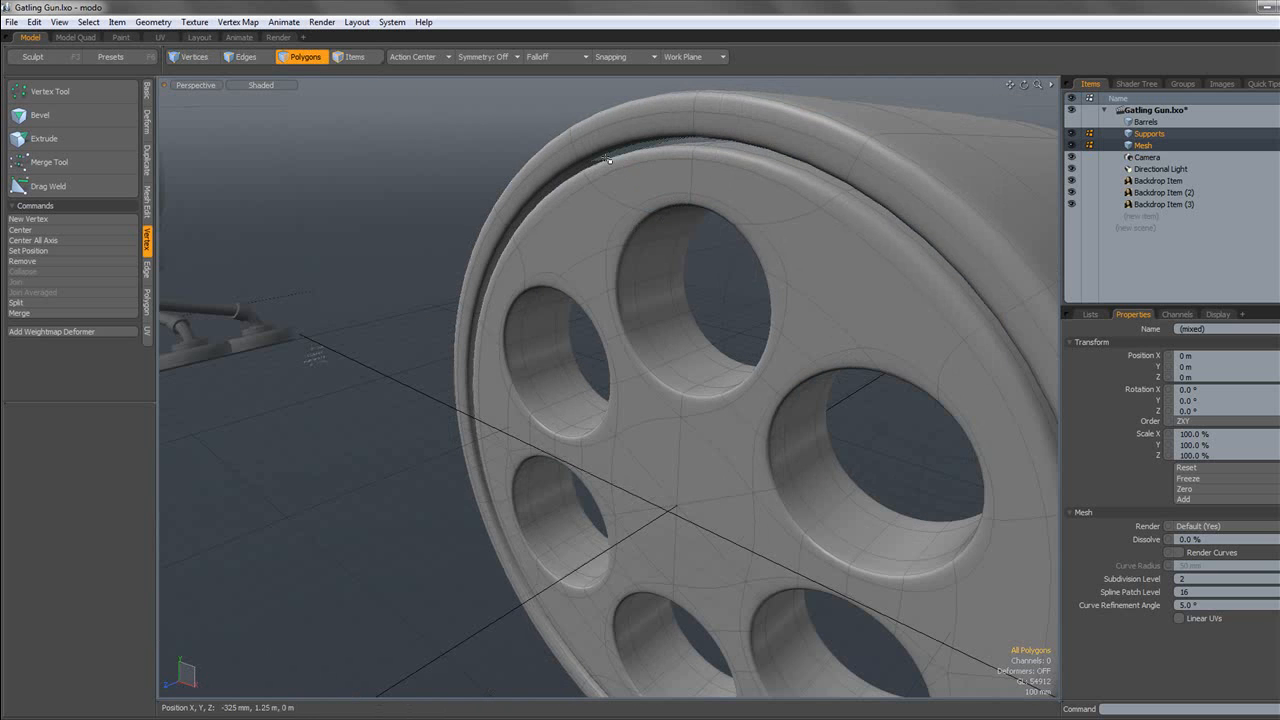
pyautogui.click(1149, 134)
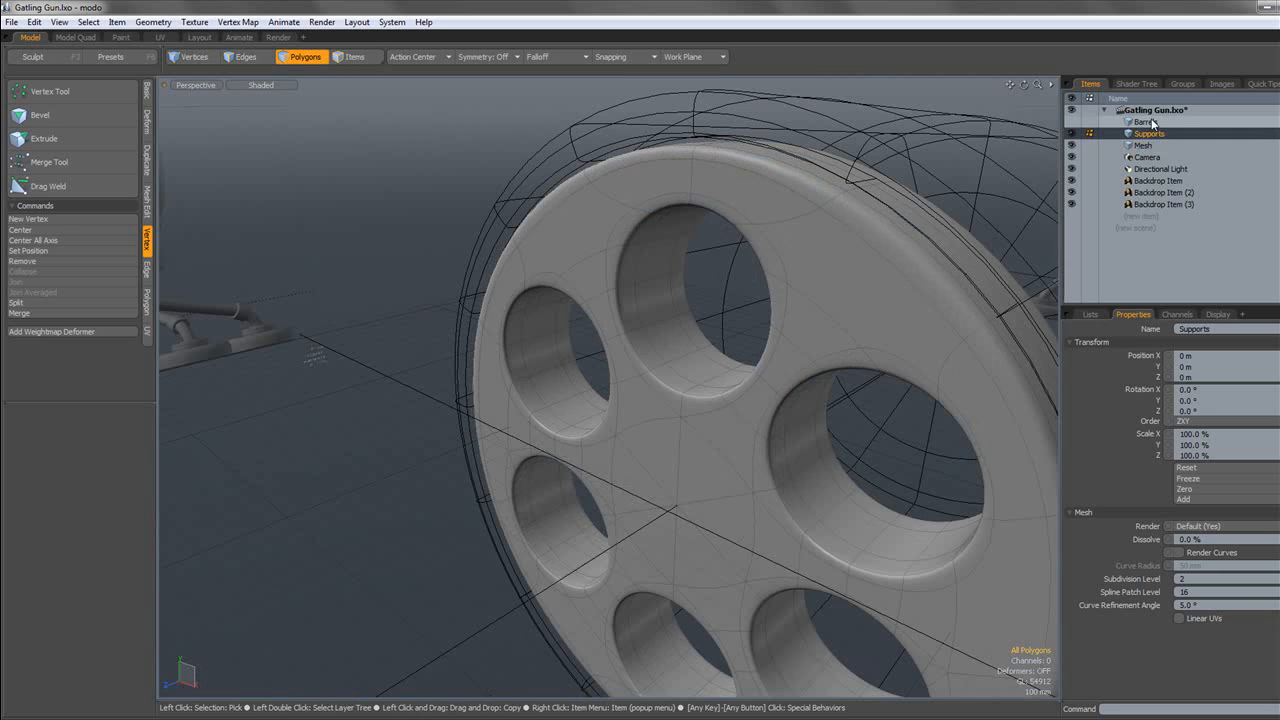
# Select the polygon rings on the inner side of the housing's front lip and scale them slightly inward.
pyautogui.click(1143, 146)
pyautogui.moveTo(614, 162)
pyautogui.mouseDown()
pyautogui.moveTo(603, 148)
pyautogui.moveTo(682, 162)
pyautogui.moveTo(703, 217)
pyautogui.moveTo(738, 200)
pyautogui.moveTo(789, 251)
pyautogui.moveTo(771, 271)
pyautogui.mouseUp()
pyautogui.press('l')
pyautogui.hotkey('shift', 'Up')
pyautogui.scroll(3, 703, 217)
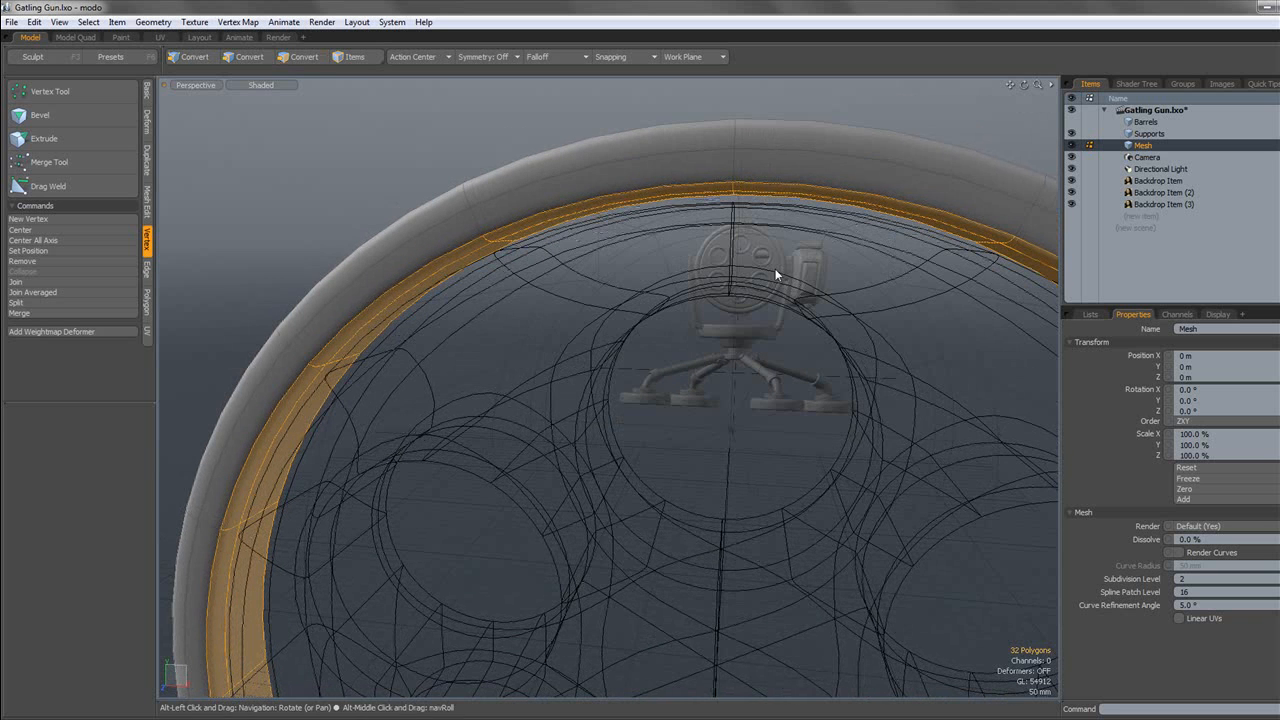
pyautogui.press('r')
pyautogui.moveTo(786, 689); pyautogui.dragTo(784, 689)
pyautogui.press('q')
pyautogui.click(444, 170)
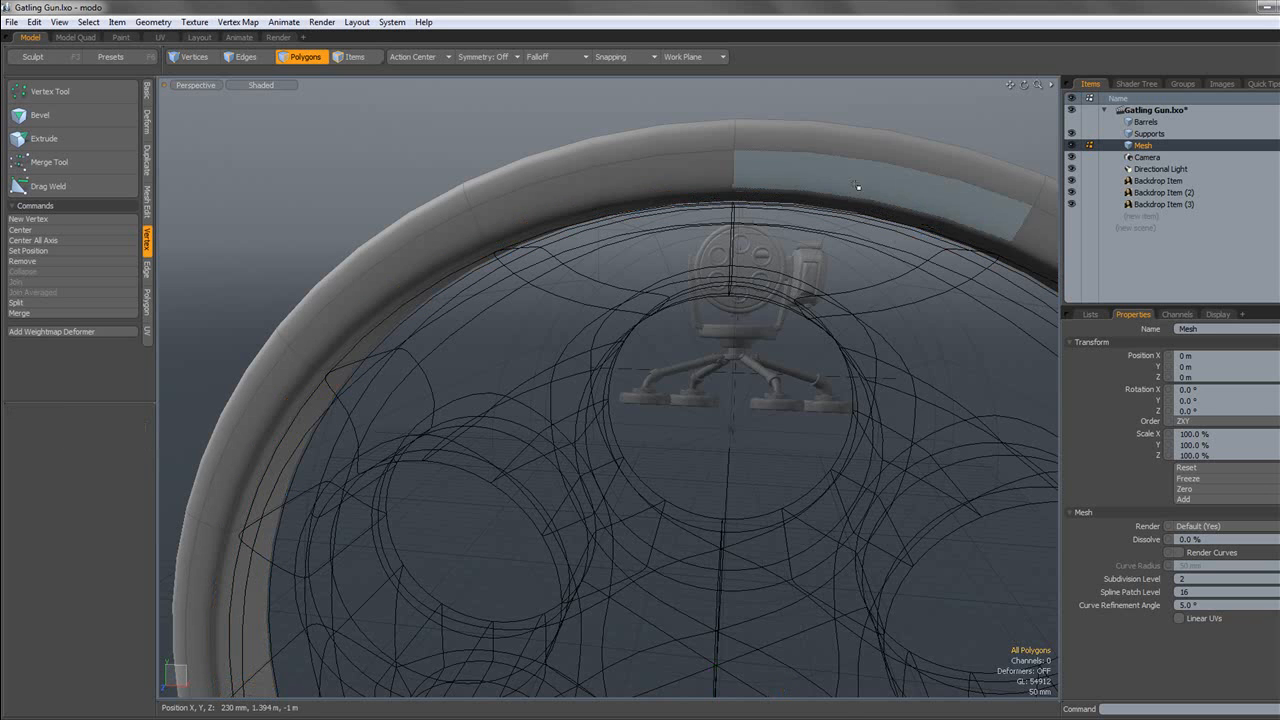
# Check the front lip's fit around the support disc with both meshes active, and save the scene.
pyautogui.keyDown('ctrl'); pyautogui.click(1161, 132); pyautogui.keyUp('ctrl')
pyautogui.scroll(-5, 789, 325)
pyautogui.keyDown('alt'); pyautogui.moveTo(789, 325); pyautogui.dragTo(657, 349); pyautogui.keyUp('alt')
pyautogui.scroll(3, 858, 364)
pyautogui.scroll(6, 858, 364)
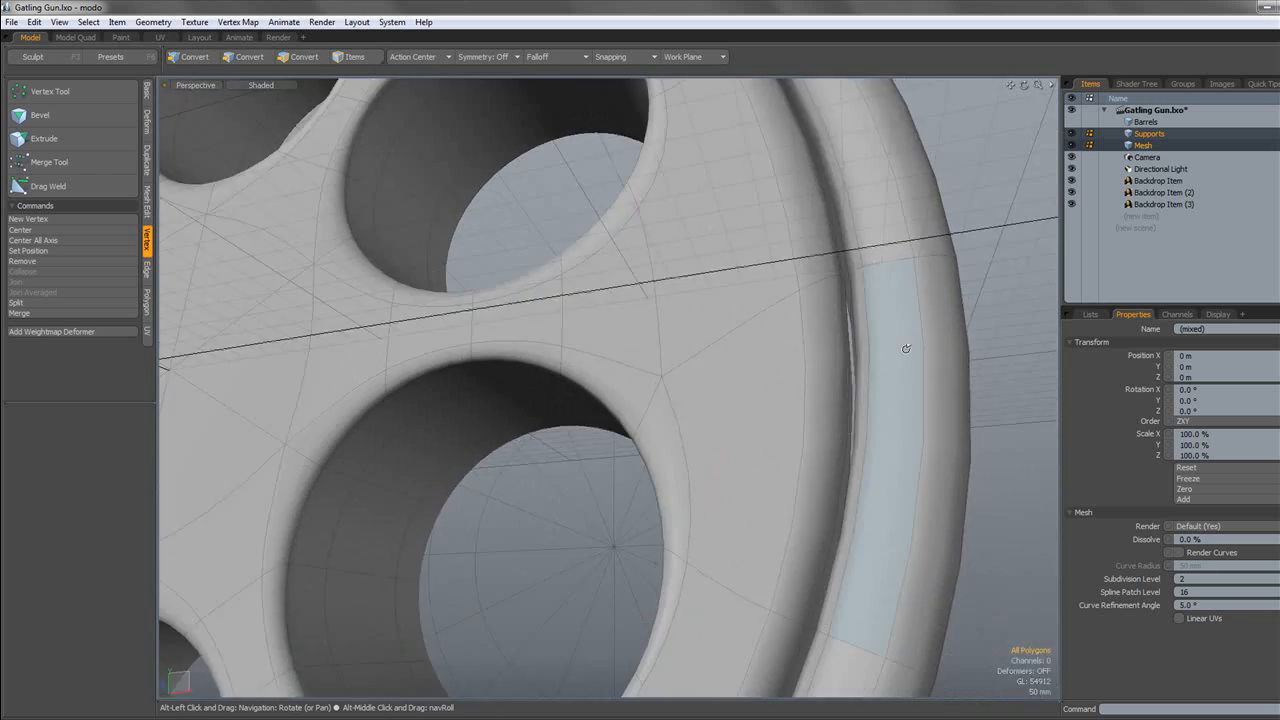
pyautogui.scroll(-5, 905, 348)
pyautogui.keyDown('alt'); pyautogui.moveTo(905, 348); pyautogui.dragTo(806, 254); pyautogui.keyUp('alt')
pyautogui.hotkey('ctrl', 's')
pyautogui.click(963, 311)
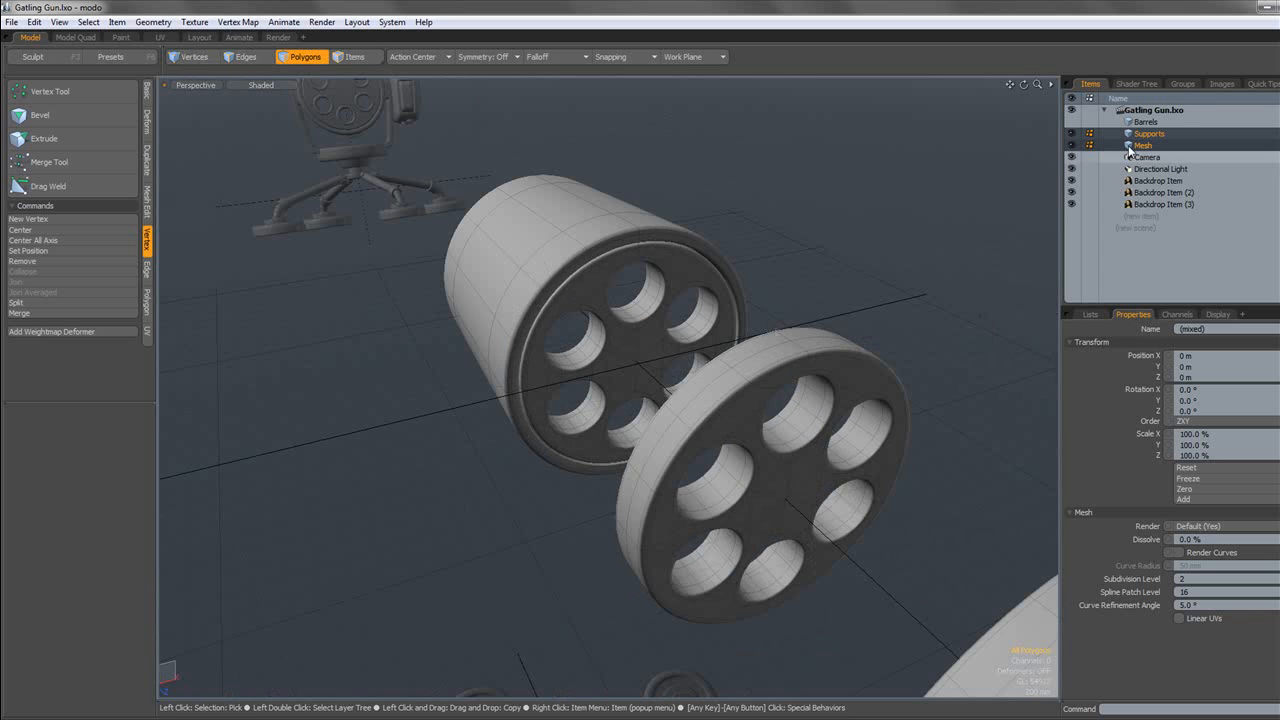
# Make the housing mesh the only active item and show it in the Top view over the reference image.
pyautogui.click(1146, 123)
pyautogui.click(1147, 135)
pyautogui.click(1146, 145)
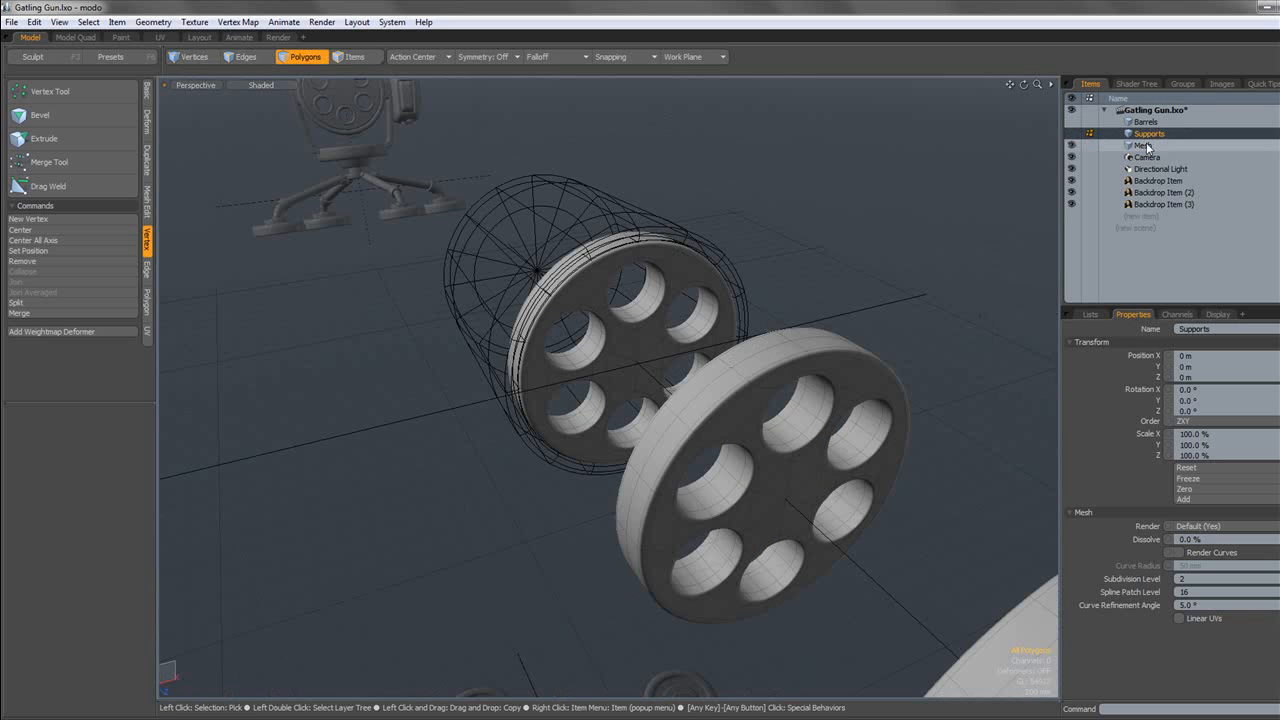
pyautogui.click(216, 86)
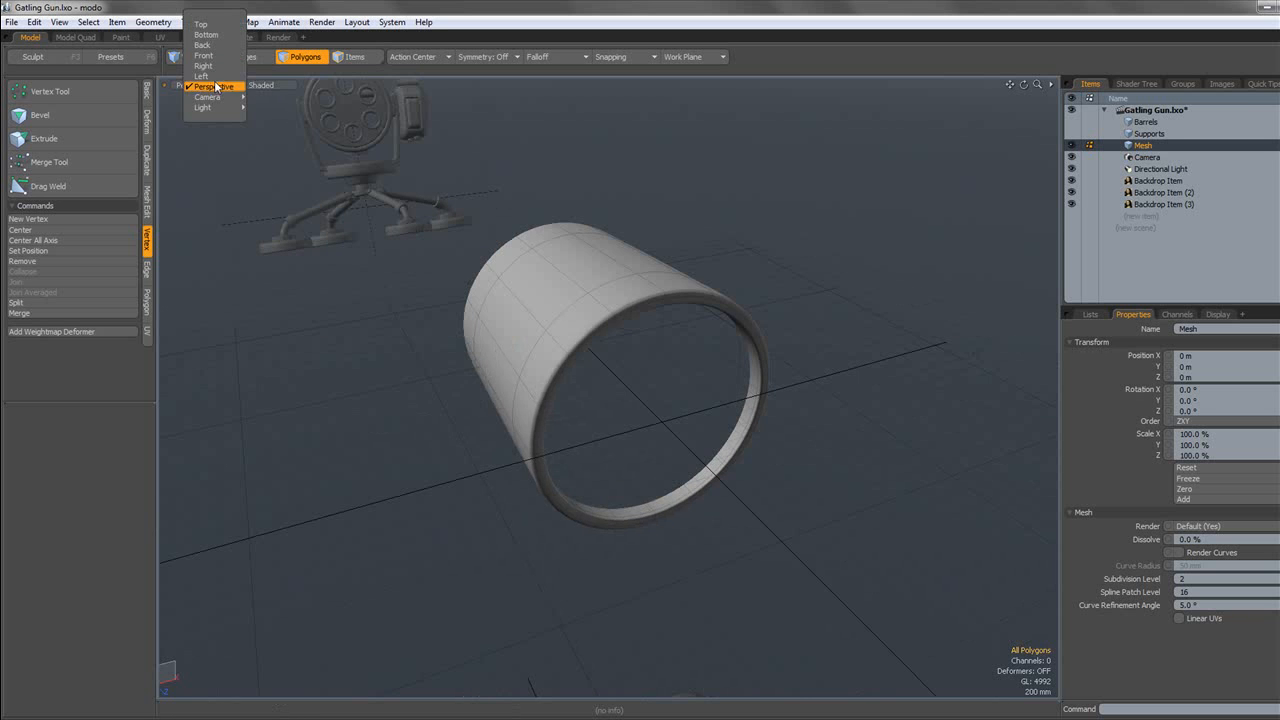
pyautogui.click(213, 25)
pyautogui.scroll(3, 464, 397)
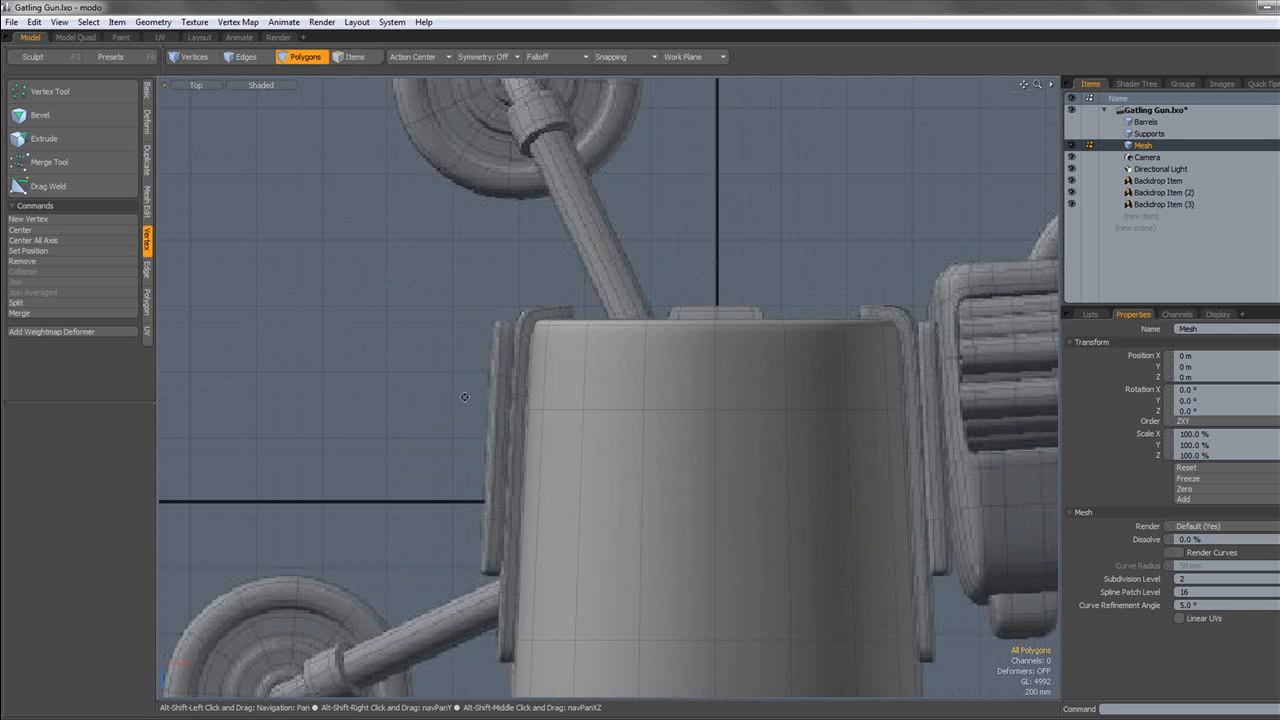
# Return to perspective with subdivision off, and select the rear cap polygons of the housing.
pyautogui.click(202, 85)
pyautogui.click(194, 137)
pyautogui.press('Tab')
pyautogui.moveTo(692, 241)
pyautogui.keyDown('alt'); pyautogui.mouseDown()
pyautogui.moveTo(714, 311)
pyautogui.moveTo(806, 252)
pyautogui.mouseUp(); pyautogui.keyUp('alt')
pyautogui.moveTo(646, 420)
pyautogui.mouseDown()
pyautogui.moveTo(671, 466)
pyautogui.moveTo(607, 478)
pyautogui.moveTo(686, 378)
pyautogui.mouseUp()
pyautogui.hotkey('shift', 'a')
# Bevel the rear cap inward to form a round recess, and inset the recess floor by about 36 mm.
pyautogui.press('b')
pyautogui.click(621, 421)
pyautogui.keyDown('alt'); pyautogui.moveTo(604, 412); pyautogui.dragTo(646, 397); pyautogui.keyUp('alt')
pyautogui.press('space')
pyautogui.press('b')
pyautogui.click(633, 368)
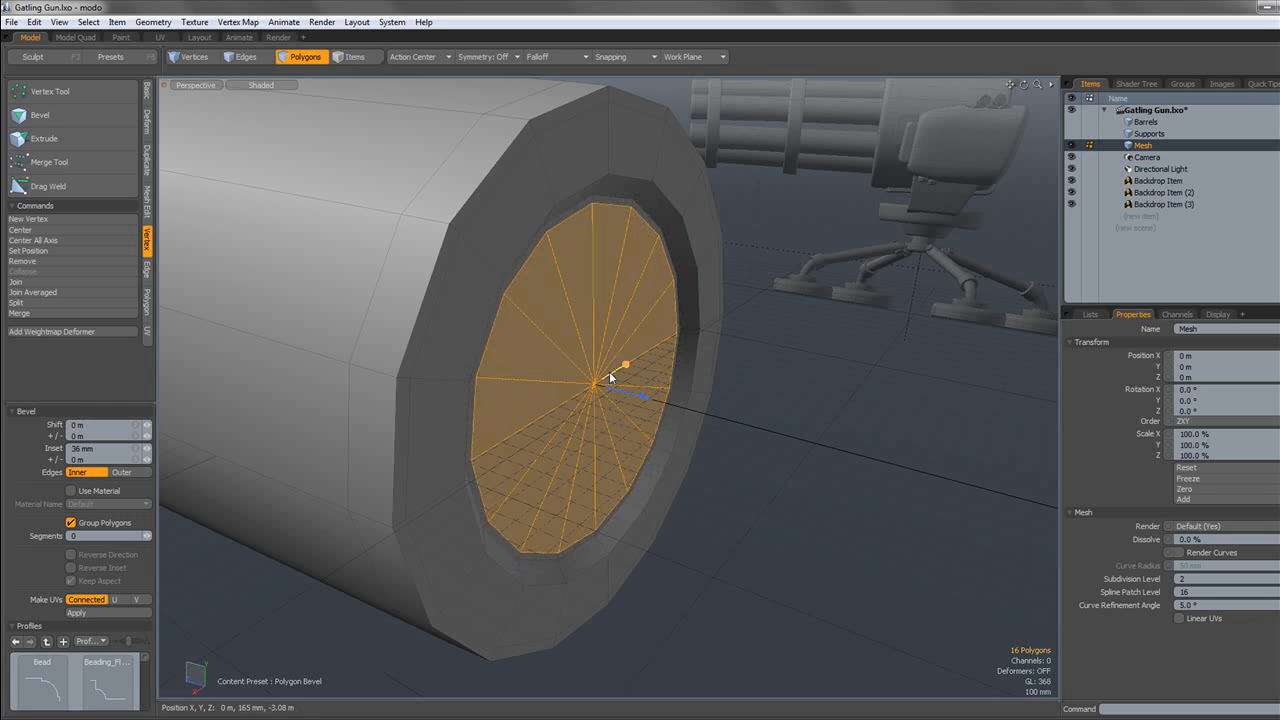
pyautogui.press('space')
# Loop-slice the flat ring around the rear recess close to its inner edge, and toggle subdivision for the whole housing.
pyautogui.moveTo(505, 195); pyautogui.dragTo(493, 273)
pyautogui.hotkey('alt', 'c')
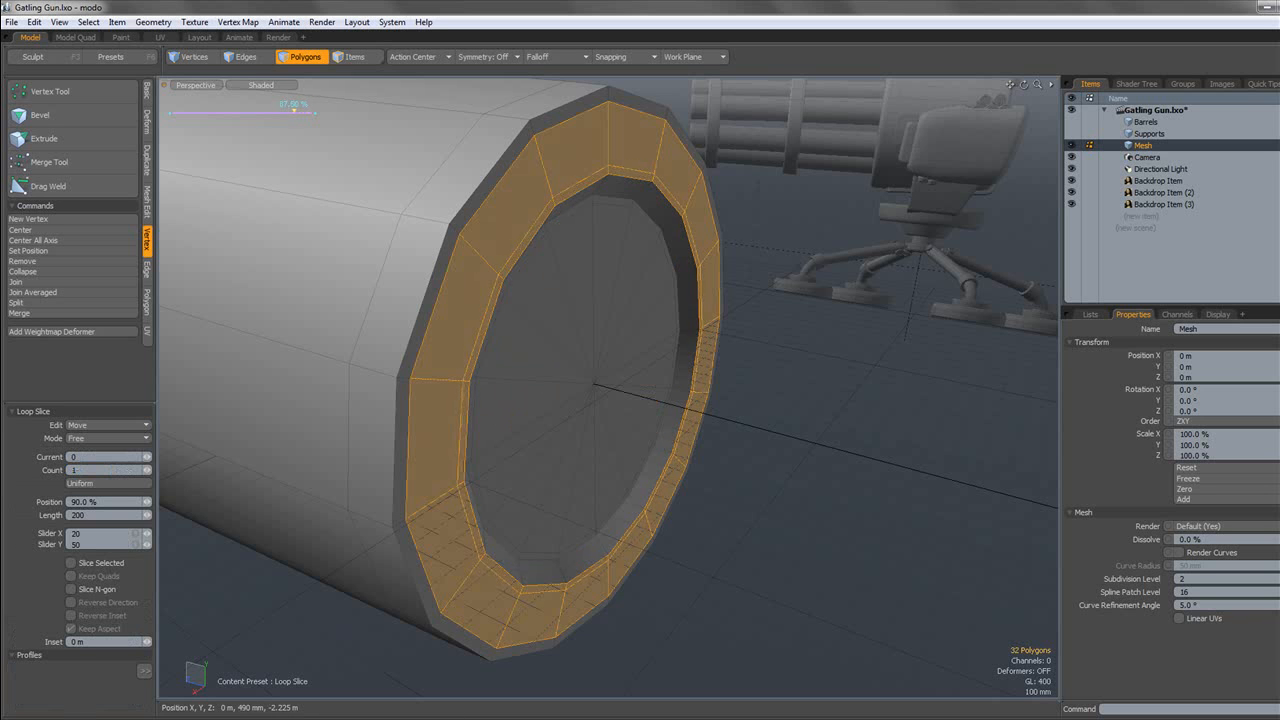
pyautogui.press('space')
pyautogui.doubleClick(678, 249)
pyautogui.press('Tab')
pyautogui.click(774, 290)
# Compare the subdivided housing with the top reference image in the Top view.
pyautogui.keyDown('alt'); pyautogui.moveTo(774, 295); pyautogui.dragTo(697, 314); pyautogui.keyUp('alt')
pyautogui.scroll(-6, 586, 294)
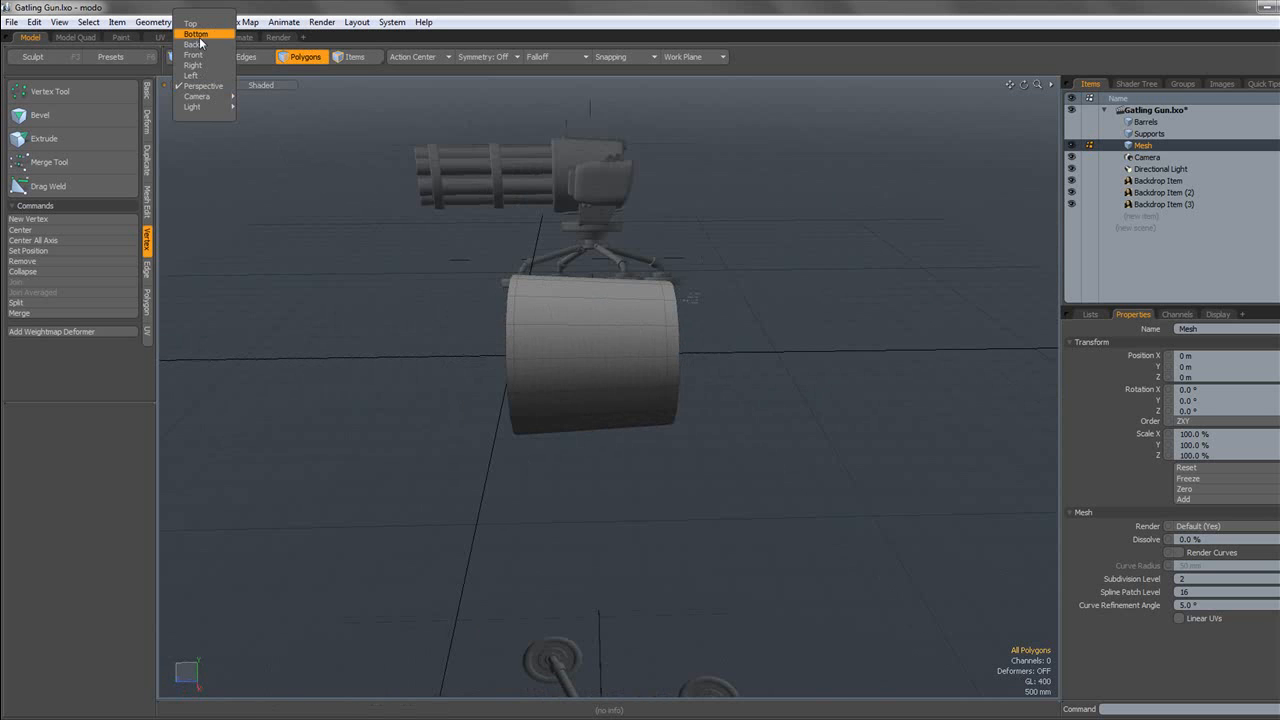
pyautogui.click(196, 26)
pyautogui.keyDown('alt'); pyautogui.keyDown('shift'); pyautogui.moveTo(545, 279); pyautogui.dragTo(540, 219); pyautogui.keyUp('shift'); pyautogui.keyUp('alt')
pyautogui.scroll(5, 552, 298)
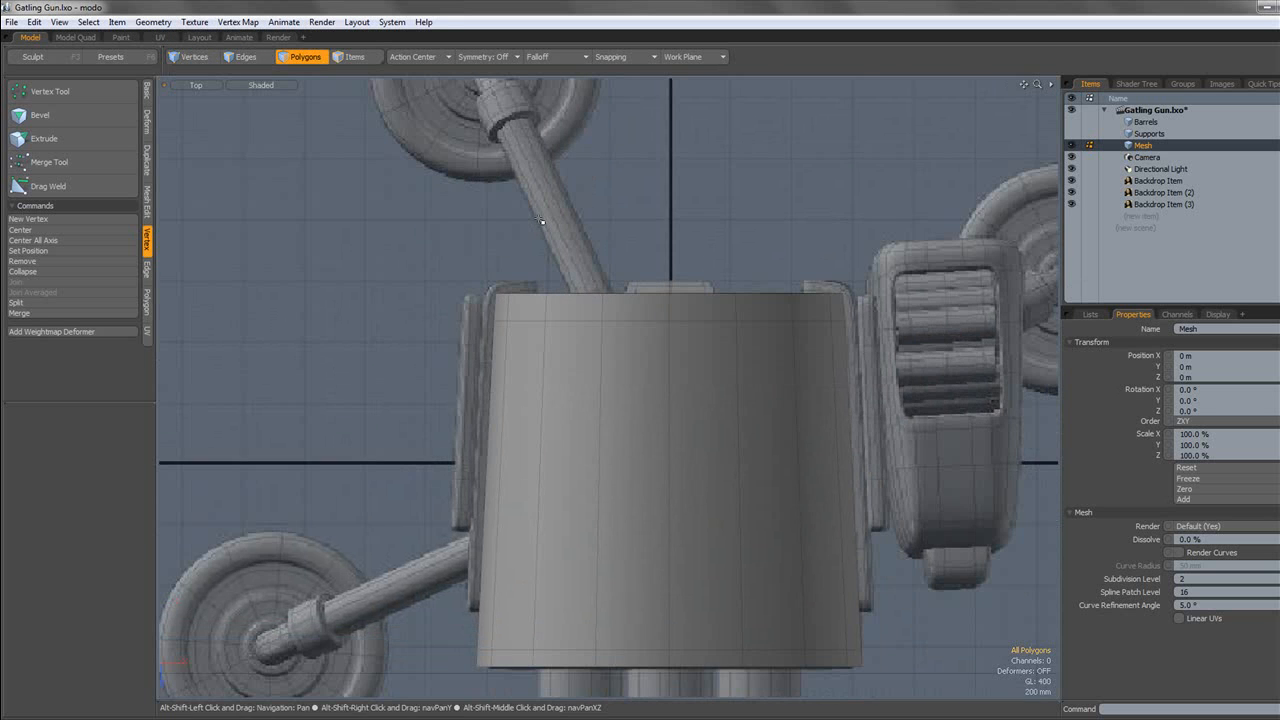
pyautogui.keyDown('alt'); pyautogui.keyDown('shift'); pyautogui.moveTo(594, 271); pyautogui.dragTo(649, 196); pyautogui.keyUp('shift'); pyautogui.keyUp('alt')
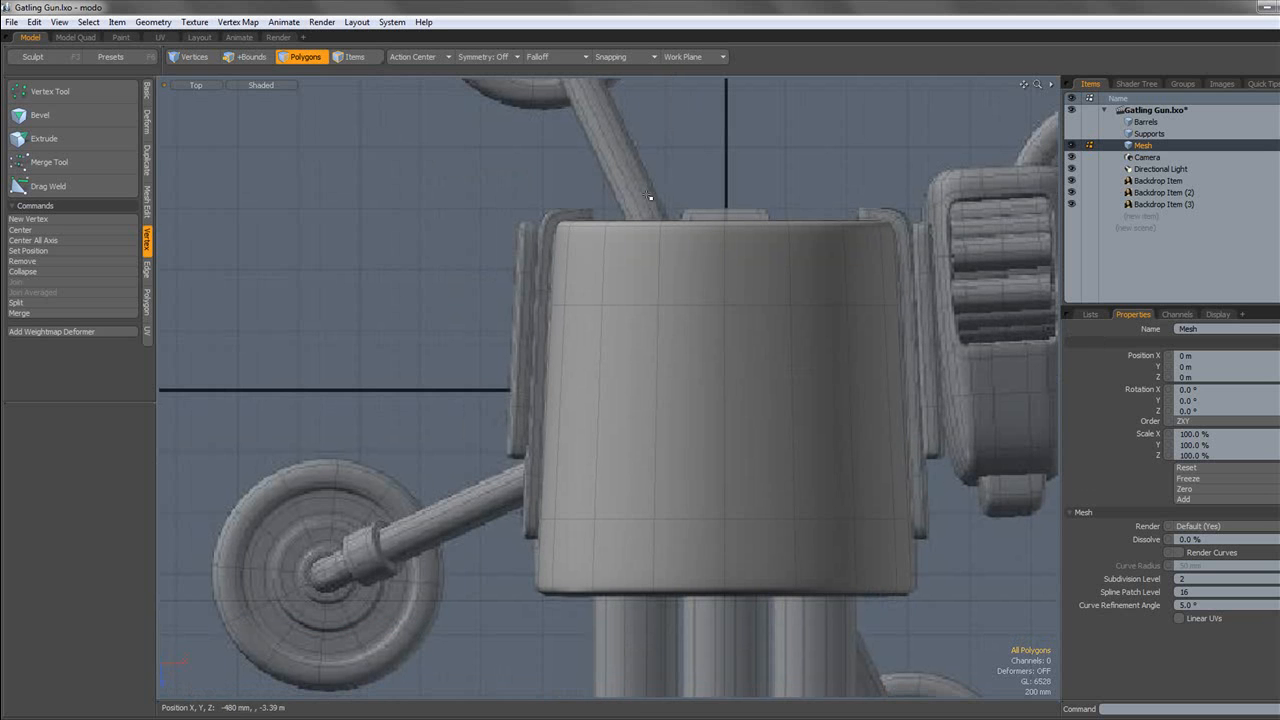
# Return to the perspective view and examine the housing's rear recess with subdivision turned off.
pyautogui.click(203, 86)
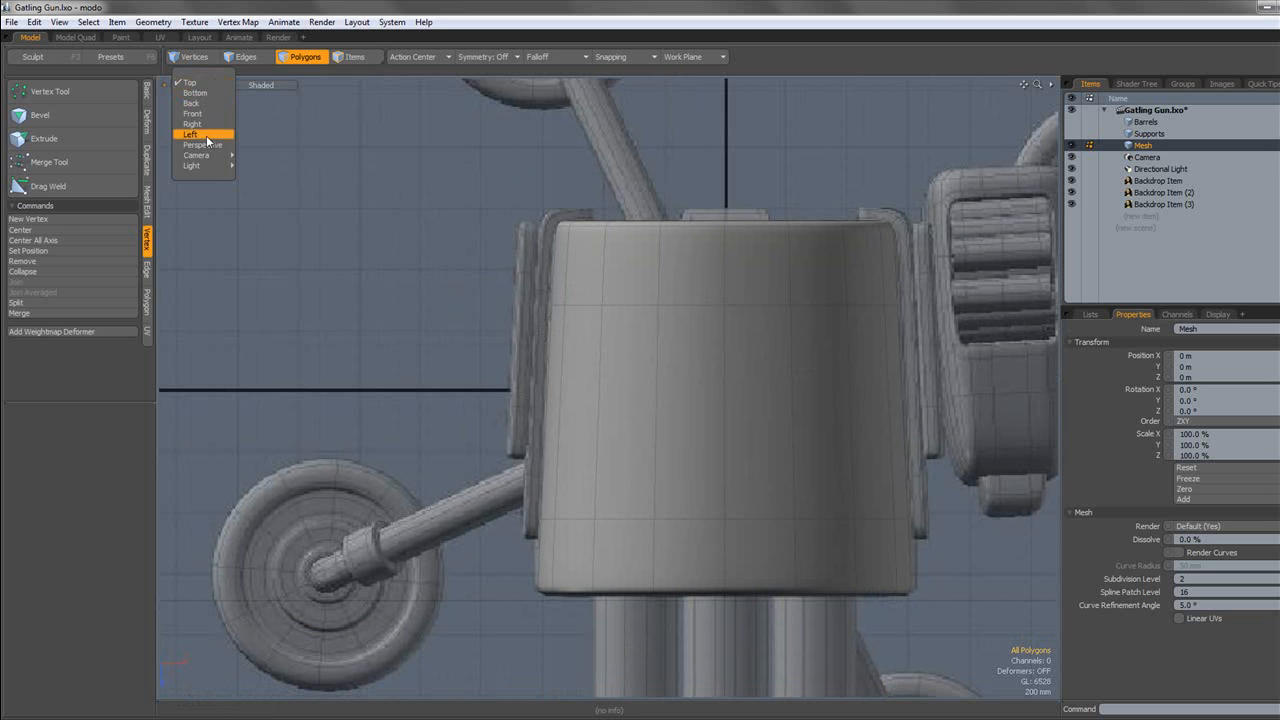
pyautogui.click(200, 139)
pyautogui.keyDown('alt'); pyautogui.moveTo(941, 301); pyautogui.dragTo(743, 280); pyautogui.keyUp('alt')
pyautogui.scroll(-5, 680, 264)
pyautogui.keyDown('alt'); pyautogui.keyDown('shift'); pyautogui.moveTo(668, 263); pyautogui.dragTo(686, 311); pyautogui.keyUp('shift'); pyautogui.keyUp('alt')
pyautogui.scroll(2, 757, 345)
pyautogui.scroll(-5, 691, 289)
pyautogui.scroll(3, 683, 313)
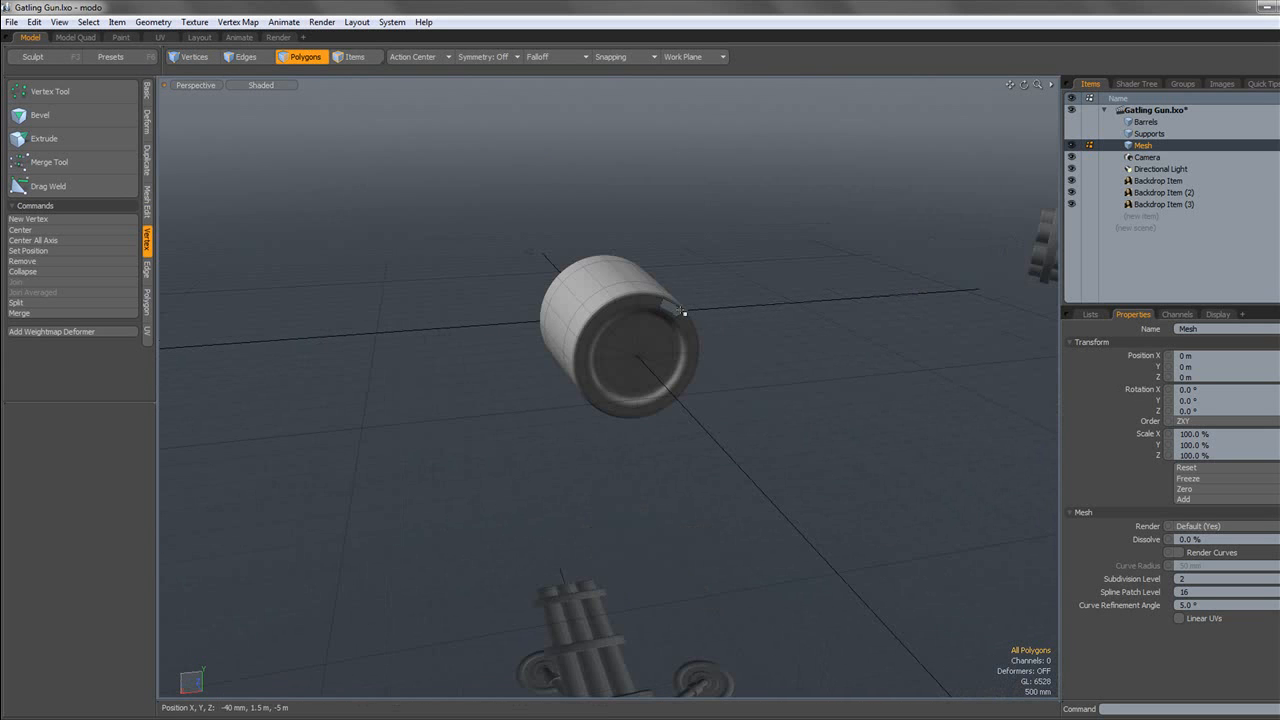
pyautogui.press('Tab')
pyautogui.keyDown('alt'); pyautogui.moveTo(664, 242); pyautogui.dragTo(643, 235); pyautogui.keyUp('alt')
pyautogui.scroll(4, 643, 235)
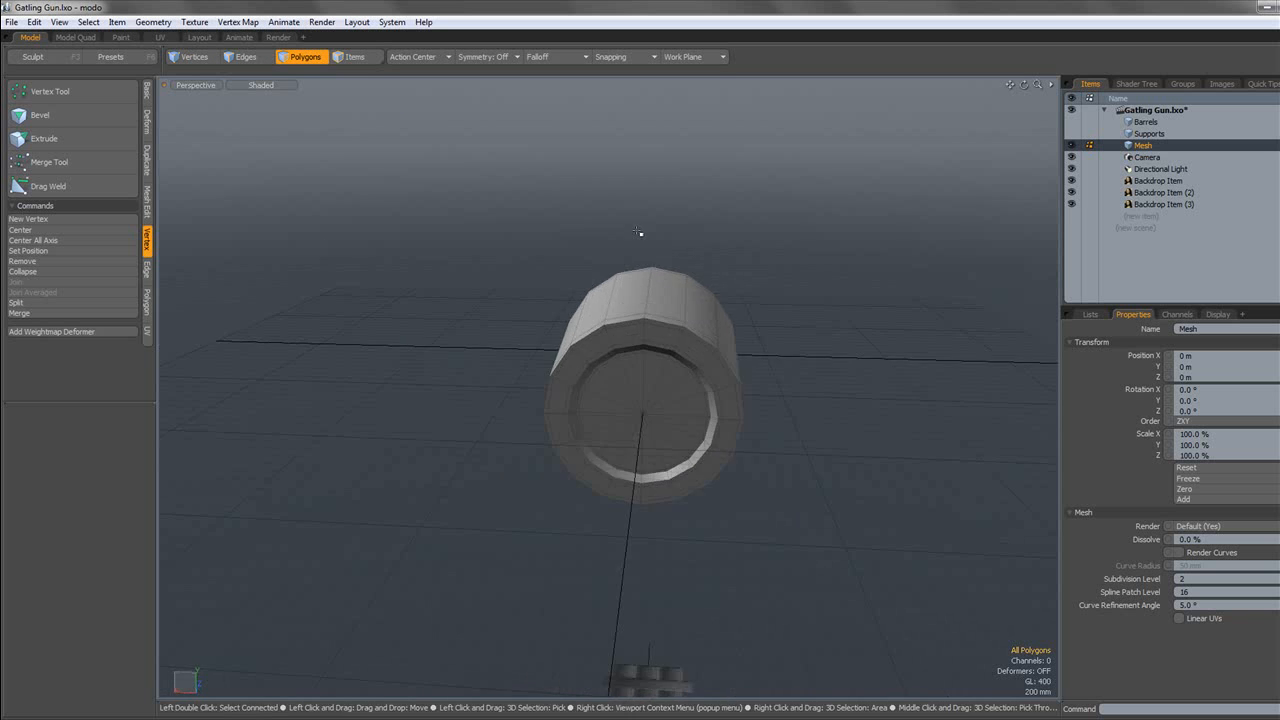
# Compare the housing's wireframe with the top reference image, both with and without subdivision.
pyautogui.click(208, 22)
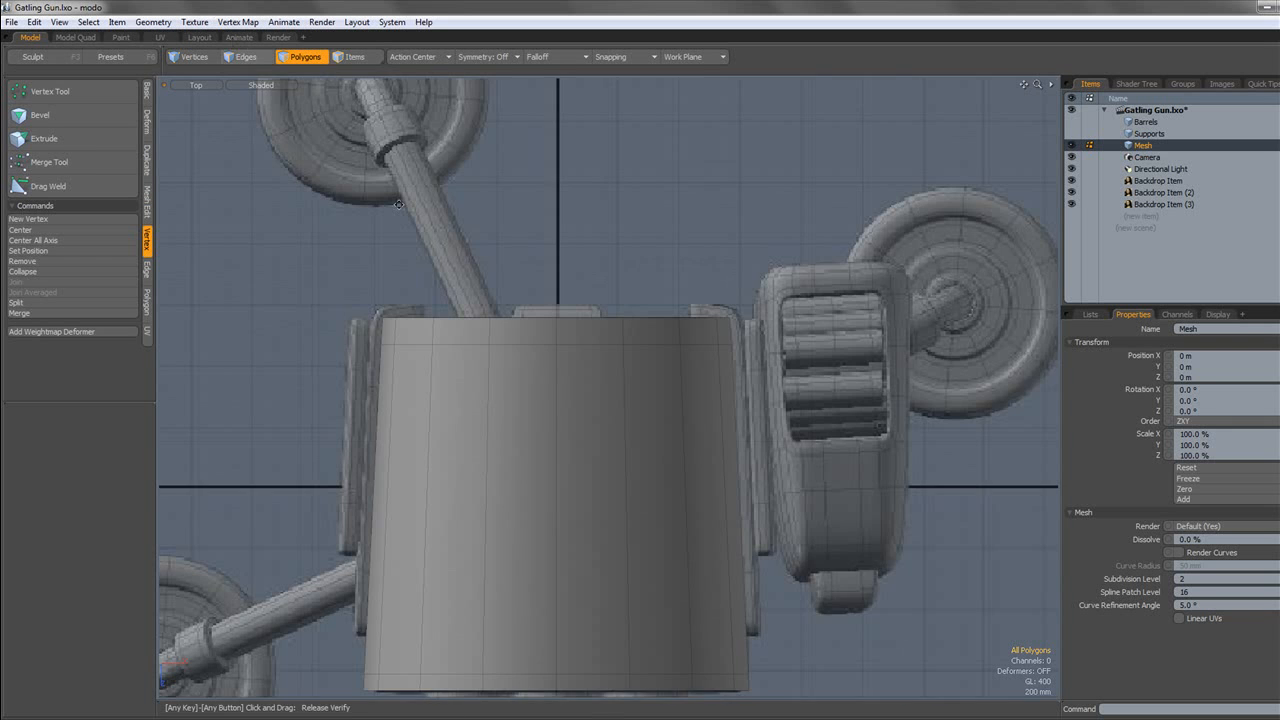
pyautogui.click(271, 82)
pyautogui.keyDown('alt'); pyautogui.keyDown('shift'); pyautogui.moveTo(416, 180); pyautogui.dragTo(425, 176); pyautogui.keyUp('shift'); pyautogui.keyUp('alt')
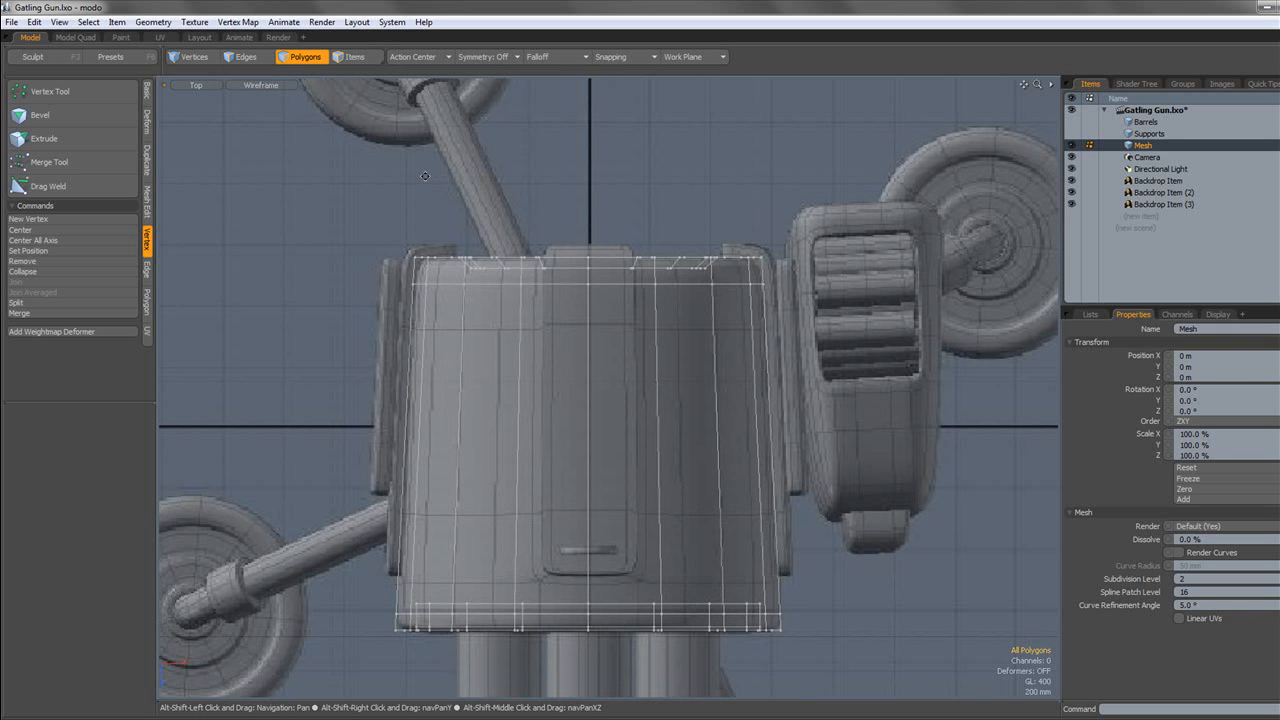
pyautogui.press('Tab')
pyautogui.keyDown('alt'); pyautogui.moveTo(598, 338); pyautogui.dragTo(628, 313); pyautogui.keyUp('alt')
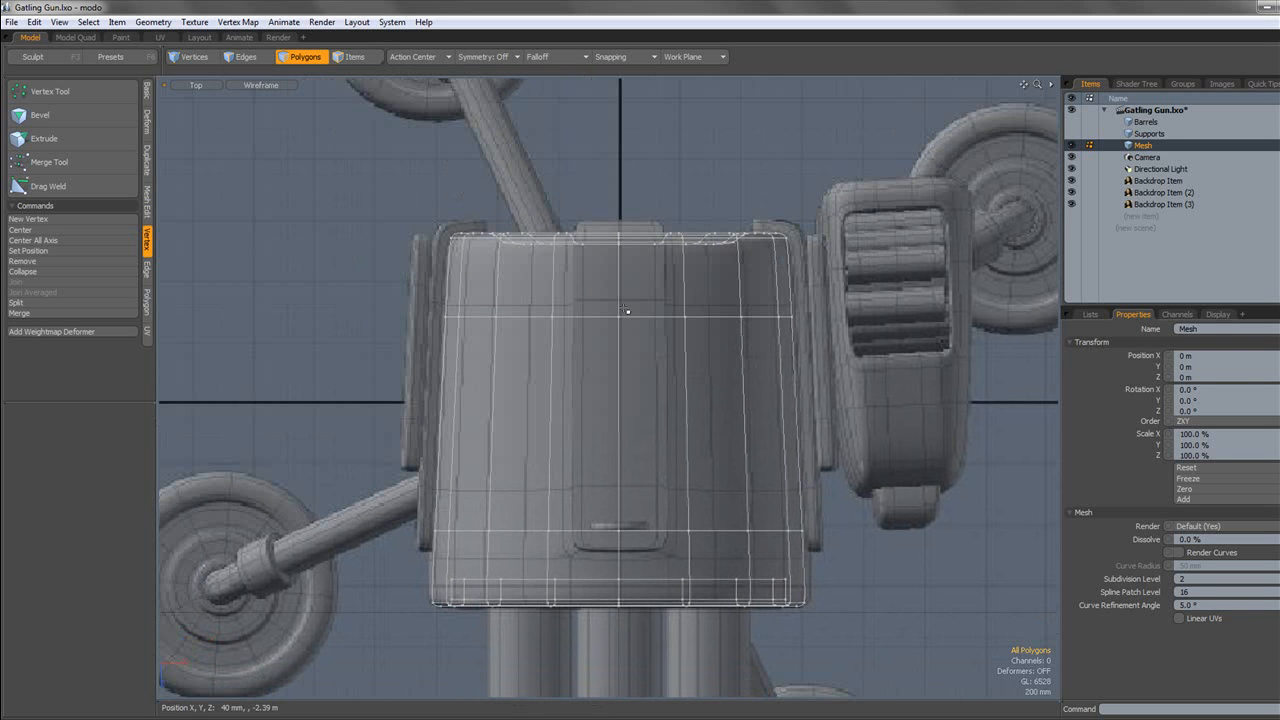
pyautogui.moveTo(609, 494)
pyautogui.mouseDown()
pyautogui.moveTo(640, 290)
pyautogui.moveTo(591, 286)
pyautogui.moveTo(597, 263)
pyautogui.moveTo(716, 366)
pyautogui.moveTo(610, 342)
pyautogui.mouseUp()
# Go back to the shaded perspective view and turn off subdivision for the housing.
pyautogui.click(261, 85)
pyautogui.click(234, 113)
pyautogui.click(207, 149)
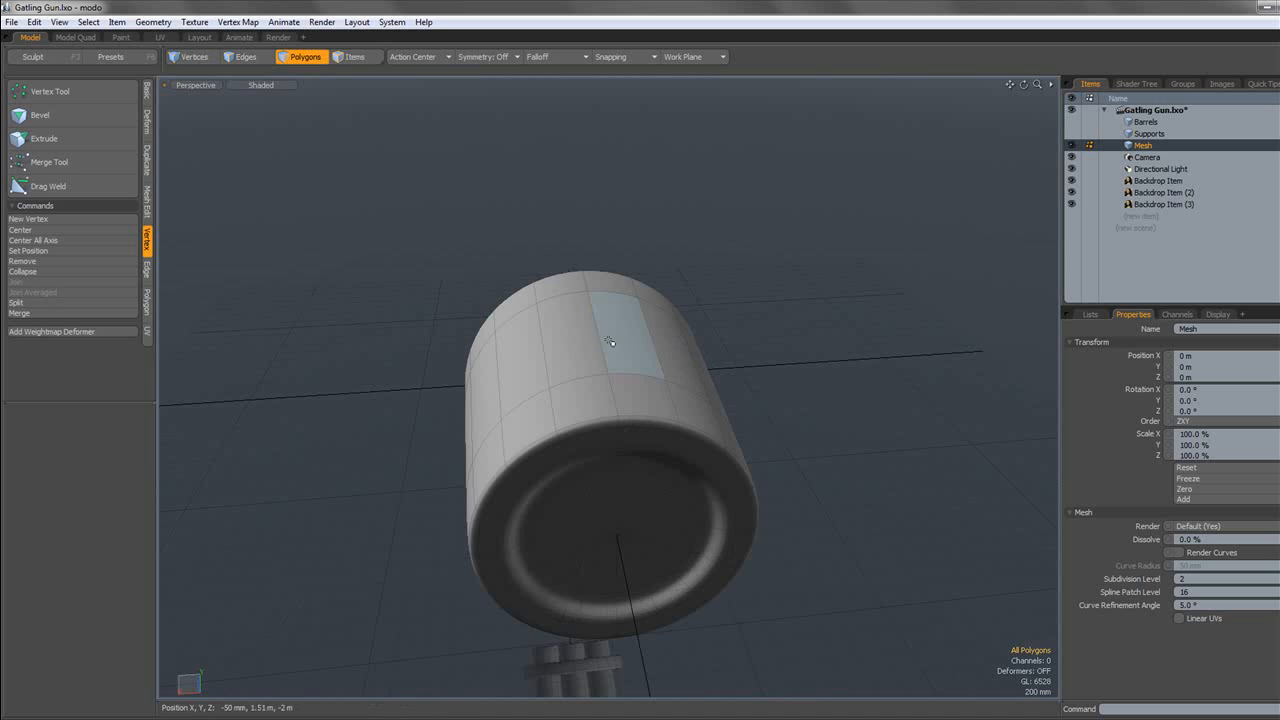
pyautogui.click(723, 361)
pyautogui.doubleClick(650, 367)
pyautogui.press('Tab')
pyautogui.click(757, 372)
pyautogui.keyDown('alt'); pyautogui.moveTo(757, 374); pyautogui.dragTo(760, 360); pyautogui.keyUp('alt')
pyautogui.moveTo(636, 352); pyautogui.dragTo(578, 352)
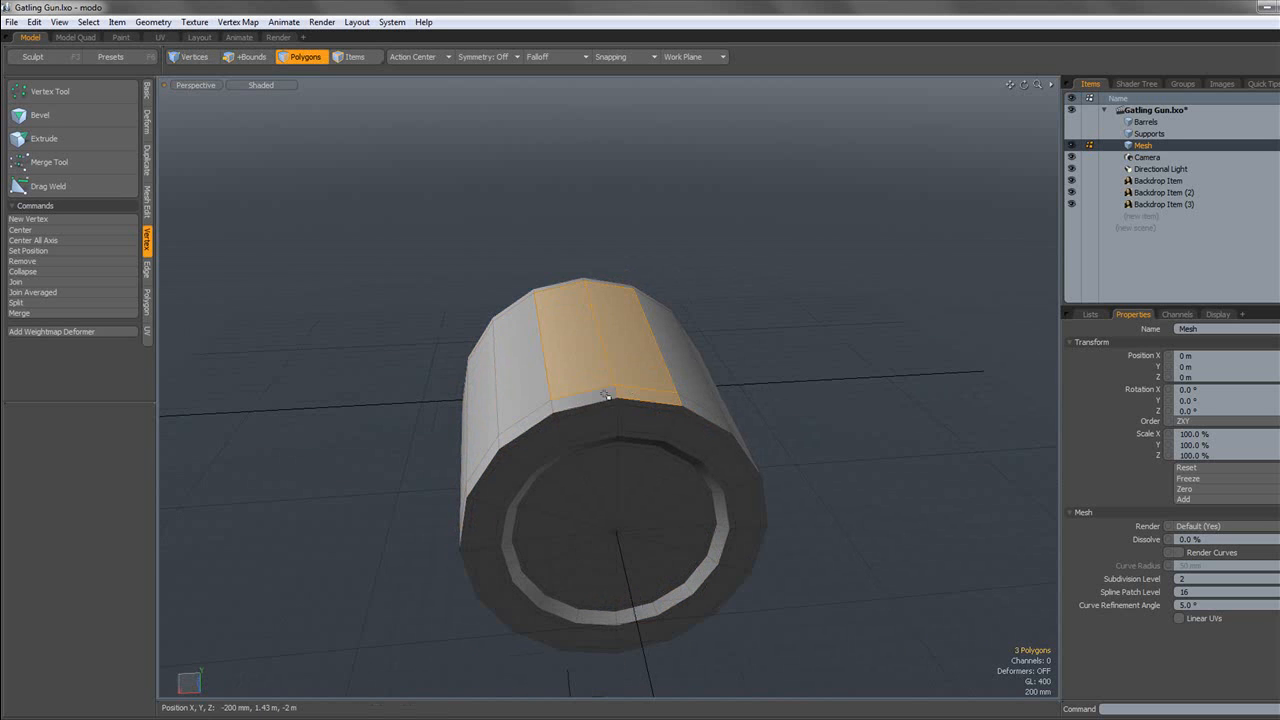
pyautogui.scroll(2, 635, 410)
pyautogui.moveTo(648, 400)
pyautogui.keyDown('shift'); pyautogui.mouseDown()
pyautogui.moveTo(633, 460)
pyautogui.moveTo(576, 392)
pyautogui.mouseUp(); pyautogui.keyUp('shift')
pyautogui.click(809, 264)
# Remove the supporting edge loops around the housing's rear rim.
pyautogui.keyDown('alt'); pyautogui.keyDown('shift'); pyautogui.moveTo(781, 203); pyautogui.dragTo(799, 130); pyautogui.keyUp('shift'); pyautogui.keyUp('alt')
pyautogui.keyDown('ctrl'); pyautogui.click(262, 60); pyautogui.keyUp('ctrl')
pyautogui.doubleClick(781, 364)
pyautogui.press('BackSpace')
pyautogui.keyDown('alt'); pyautogui.moveTo(650, 122); pyautogui.dragTo(730, 168); pyautogui.keyUp('alt')
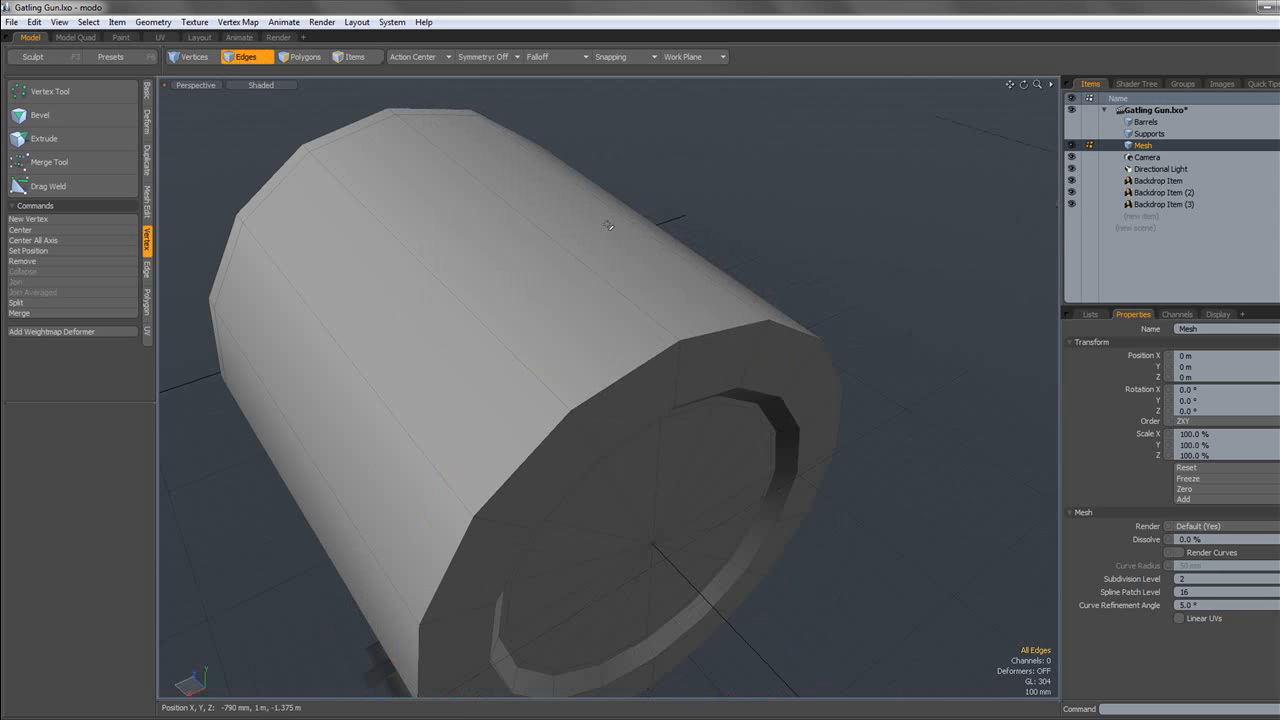
# Loop-slice the housing's outer wall all around at 63.5 % of its length.
pyautogui.click(306, 57)
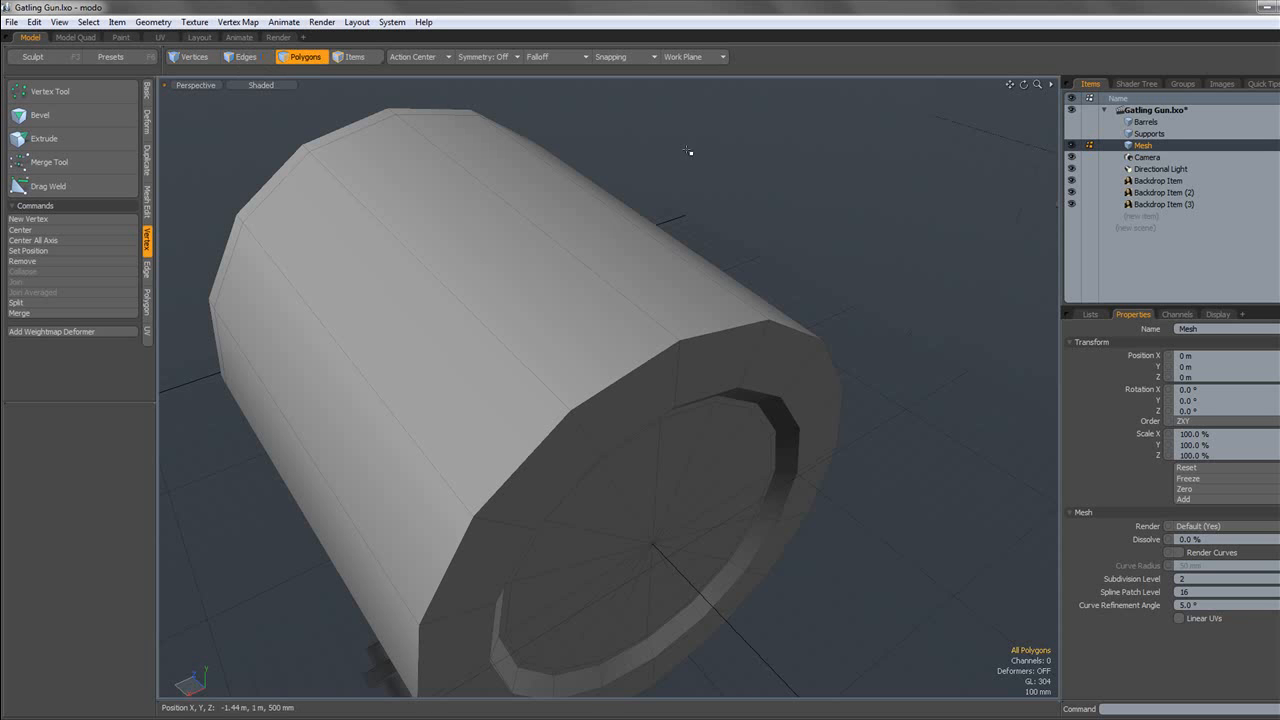
pyautogui.scroll(-3, 689, 152)
pyautogui.keyDown('alt'); pyautogui.moveTo(689, 152); pyautogui.dragTo(643, 326); pyautogui.keyUp('alt')
pyautogui.scroll(-5, 598, 243)
pyautogui.scroll(5, 652, 323)
pyautogui.hotkey('alt', 'c')
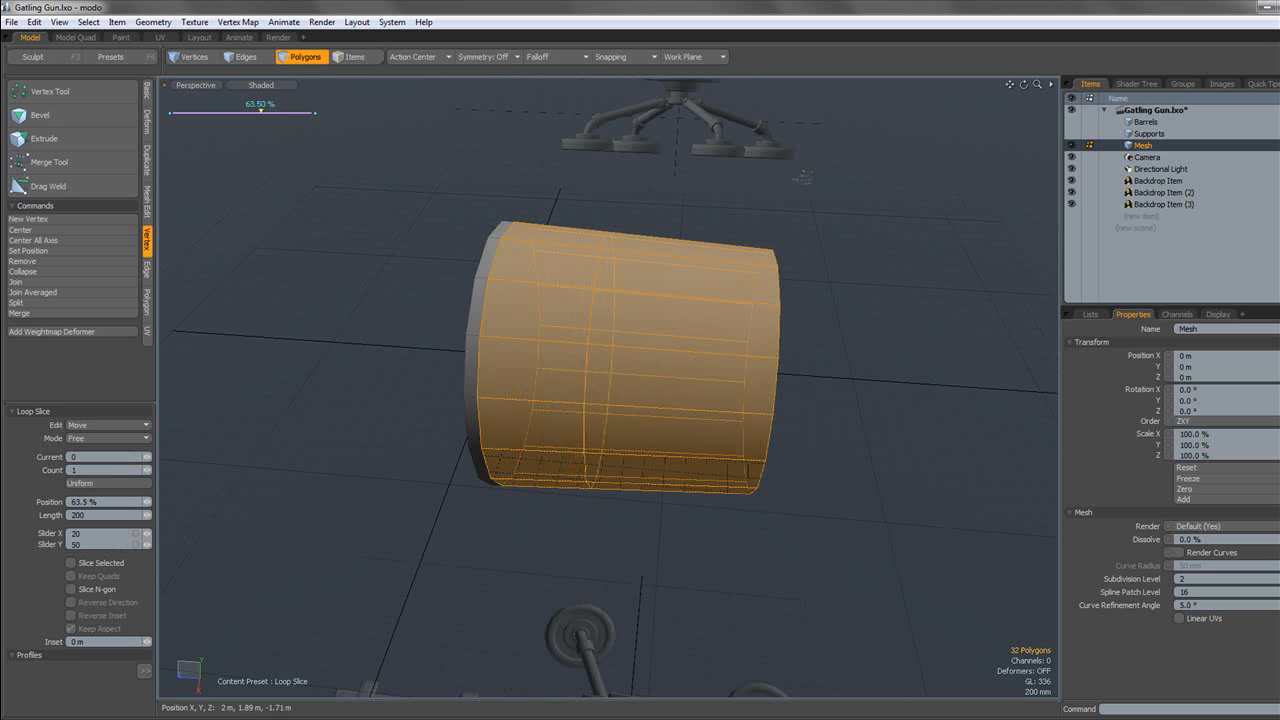
pyautogui.press('space')
pyautogui.click(683, 214)
# Select four evenly spaced panels, each two polygons wide, on the housing's rear section together with their adjoining rear ring faces.
pyautogui.keyDown('alt'); pyautogui.moveTo(712, 218); pyautogui.dragTo(680, 275); pyautogui.keyUp('alt')
pyautogui.moveTo(762, 366)
pyautogui.mouseDown()
pyautogui.moveTo(777, 443)
pyautogui.moveTo(700, 300)
pyautogui.moveTo(665, 362)
pyautogui.moveTo(742, 322)
pyautogui.moveTo(632, 328)
pyautogui.mouseUp()
pyautogui.keyDown('shift'); pyautogui.click(634, 408); pyautogui.keyUp('shift')
pyautogui.keyDown('shift'); pyautogui.click(637, 448); pyautogui.keyUp('shift')
pyautogui.keyDown('alt'); pyautogui.moveTo(637, 448); pyautogui.dragTo(679, 404); pyautogui.keyUp('alt')
pyautogui.moveTo(716, 363)
pyautogui.keyDown('shift'); pyautogui.mouseDown()
pyautogui.moveTo(651, 349)
pyautogui.moveTo(691, 449)
pyautogui.moveTo(664, 460)
pyautogui.moveTo(634, 366)
pyautogui.moveTo(654, 403)
pyautogui.moveTo(669, 366)
pyautogui.moveTo(722, 443)
pyautogui.mouseUp(); pyautogui.keyUp('shift')
# Bevel the four selected panels as groups with an inset of about 40 mm.
pyautogui.press('b')
pyautogui.moveTo(639, 390); pyautogui.dragTo(680, 392)
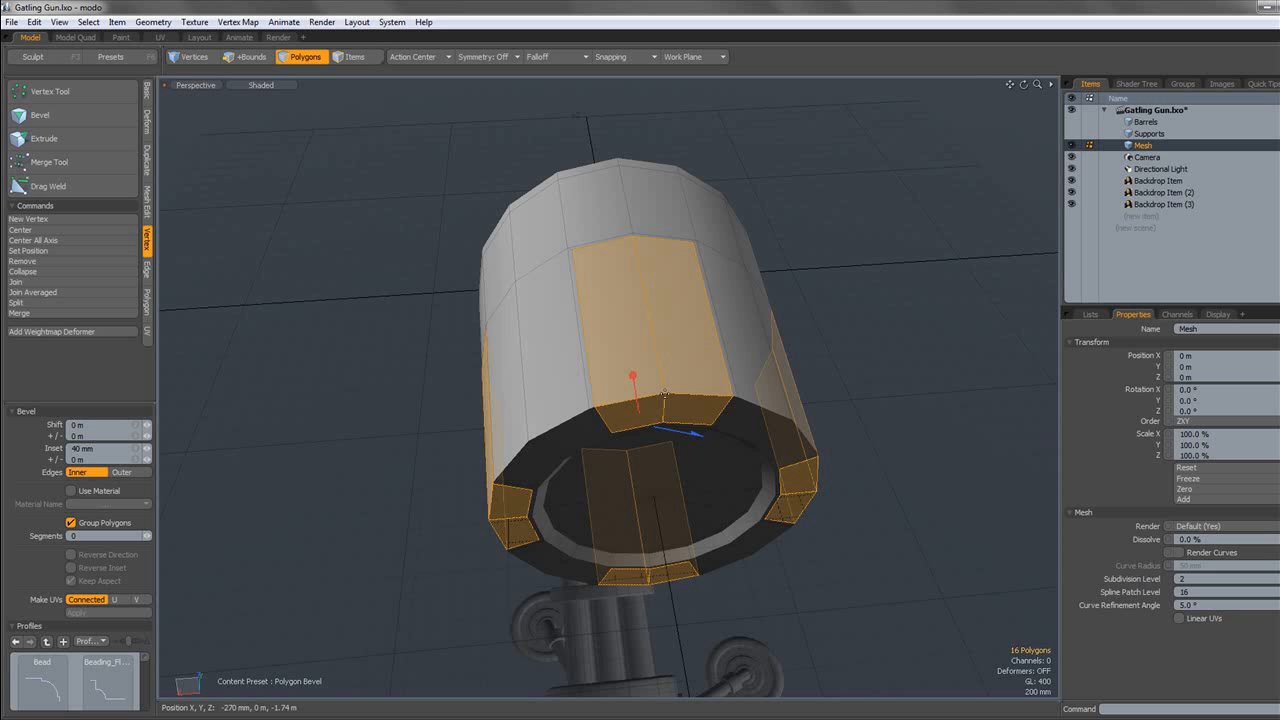
pyautogui.keyDown('alt'); pyautogui.moveTo(665, 393); pyautogui.dragTo(785, 318); pyautogui.keyUp('alt')
pyautogui.scroll(3, 672, 387)
pyautogui.scroll(1, 667, 386)
# Raise the four panels outward by about 65 mm with Bevel and inset their faces by about 27 mm.
pyautogui.moveTo(652, 383); pyautogui.dragTo(676, 348)
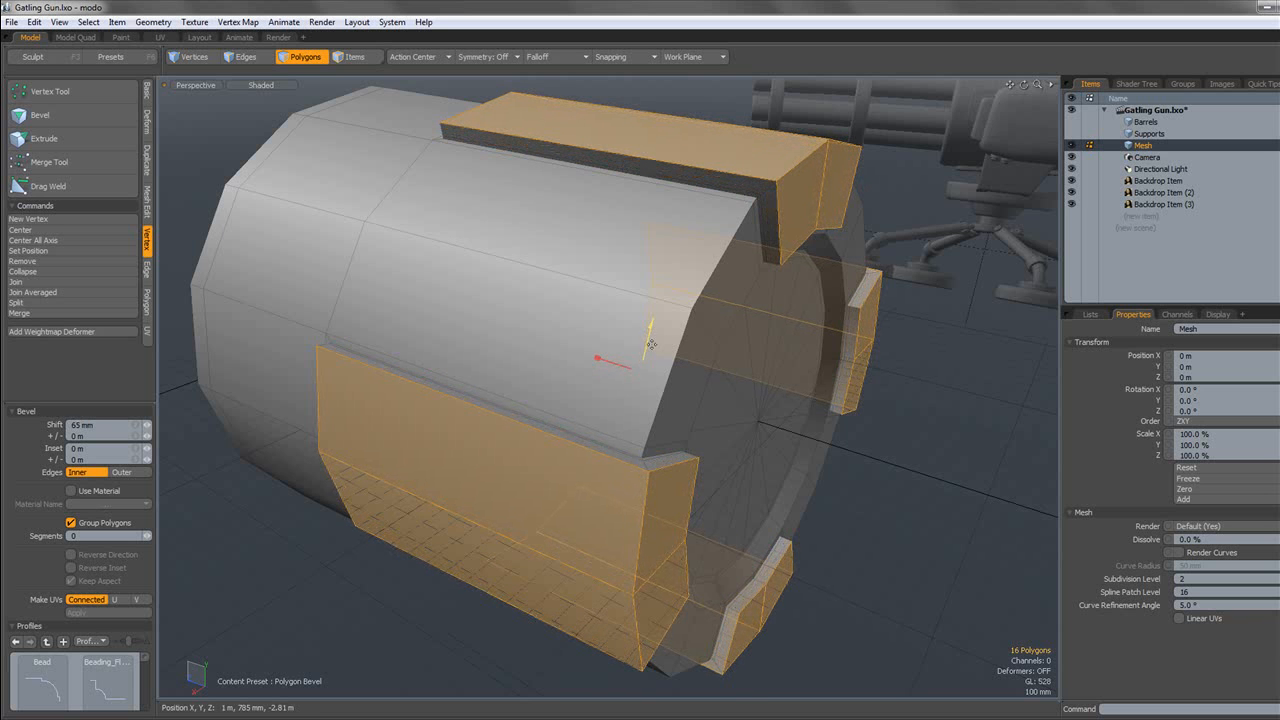
pyautogui.moveTo(640, 418); pyautogui.dragTo(648, 416)
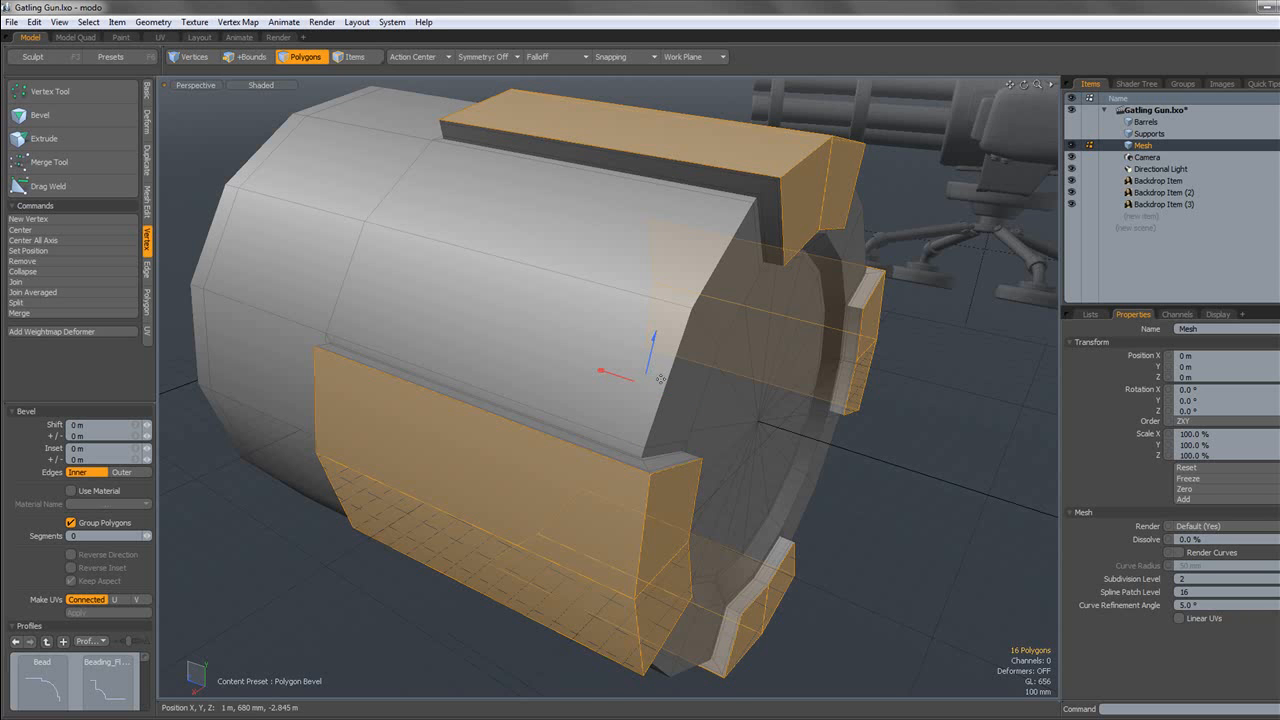
pyautogui.moveTo(600, 370); pyautogui.dragTo(603, 371)
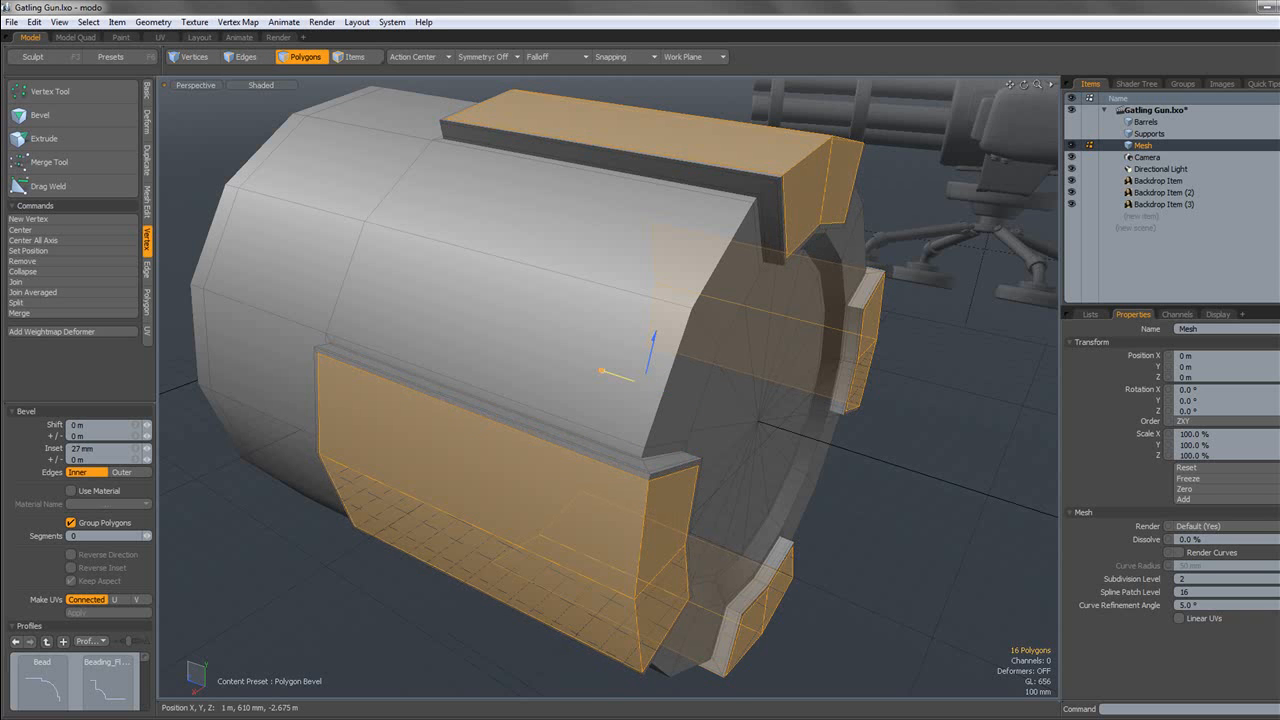
pyautogui.press('q')
# Examine the raised panels on the housing with subdivision turned on.
pyautogui.click(963, 406)
pyautogui.keyDown('alt'); pyautogui.moveTo(963, 406); pyautogui.dragTo(831, 383); pyautogui.keyUp('alt')
pyautogui.scroll(-5, 831, 383)
pyautogui.doubleClick(863, 378)
pyautogui.press('Tab')
pyautogui.click(945, 372)
pyautogui.keyDown('alt'); pyautogui.moveTo(945, 372); pyautogui.dragTo(766, 306); pyautogui.keyUp('alt')
pyautogui.scroll(5, 735, 385)
# Turn off subdivision and loop-slice the rear ring, including the panel ends, at 90 % close to its inner edge.
pyautogui.press('Tab')
pyautogui.keyDown('alt'); pyautogui.moveTo(735, 385); pyautogui.dragTo(828, 328); pyautogui.keyUp('alt')
pyautogui.scroll(4, 620, 283)
pyautogui.moveTo(645, 280); pyautogui.dragTo(650, 314)
pyautogui.hotkey('alt', 'c')
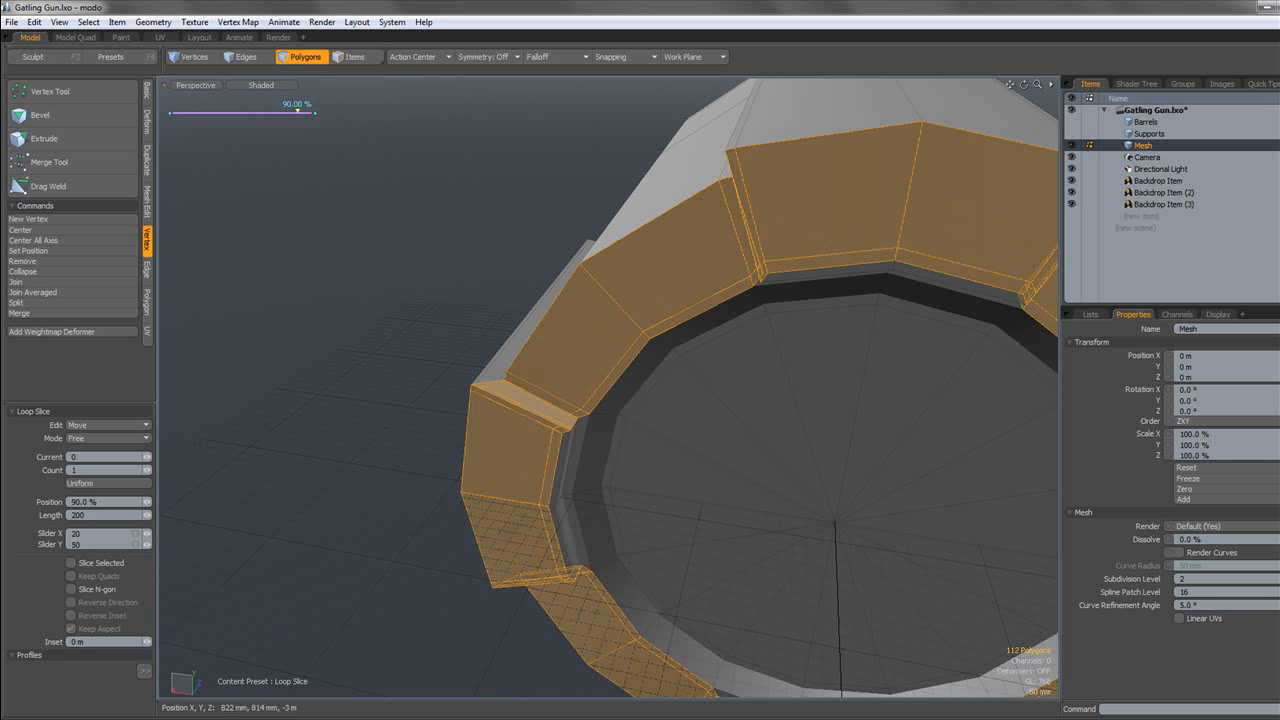
pyautogui.press('space')
# Loop-slice the rear ring again at 84 %, close to its outer edge.
pyautogui.click(539, 387)
pyautogui.moveTo(634, 288)
pyautogui.mouseDown()
pyautogui.moveTo(603, 317)
pyautogui.moveTo(637, 277)
pyautogui.mouseUp()
pyautogui.hotkey('alt', 'c')
pyautogui.hotkey('ctrl', 'z')
pyautogui.click(483, 223)
pyautogui.hotkey('alt', 'c')
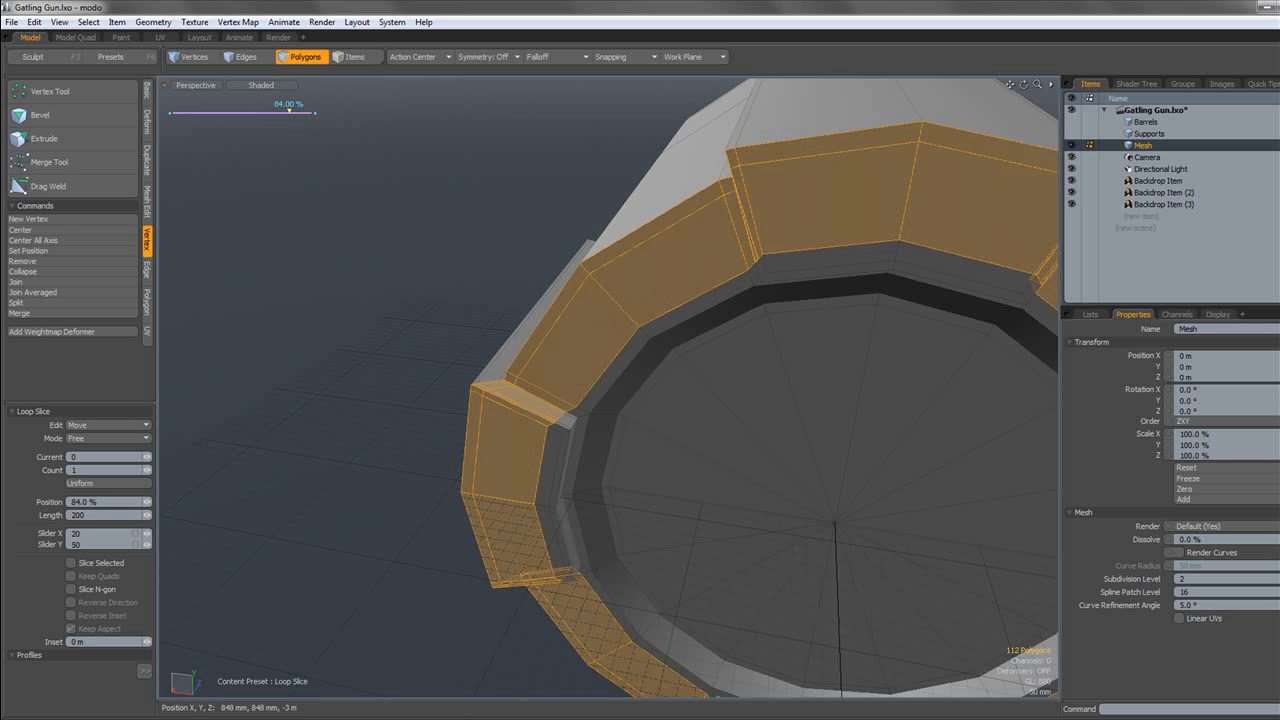
pyautogui.press('space')
# Check the smoothed shape, and loop-slice the raised-panel section at 7.5 %, close to the panels' front ends.
pyautogui.press('Tab')
pyautogui.click(515, 248)
pyautogui.keyDown('alt'); pyautogui.moveTo(515, 248); pyautogui.dragTo(599, 358); pyautogui.keyUp('alt')
pyautogui.press('Tab')
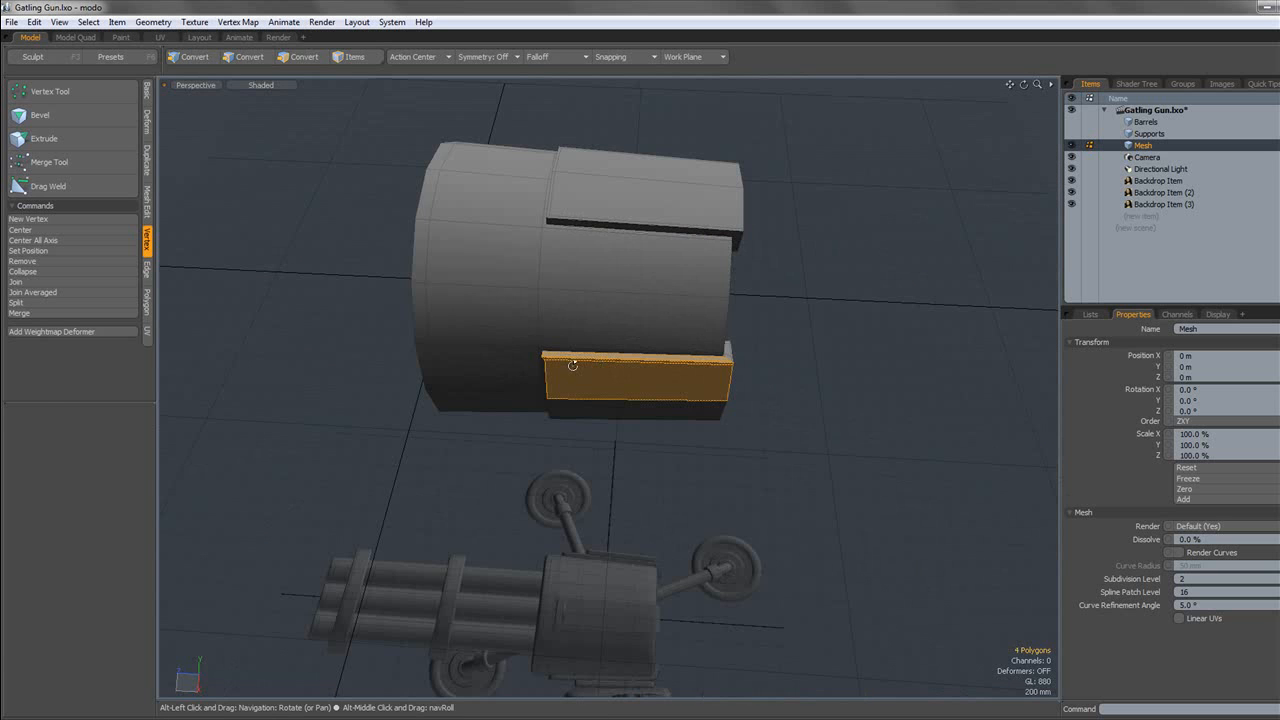
pyautogui.hotkey('alt', 'c')
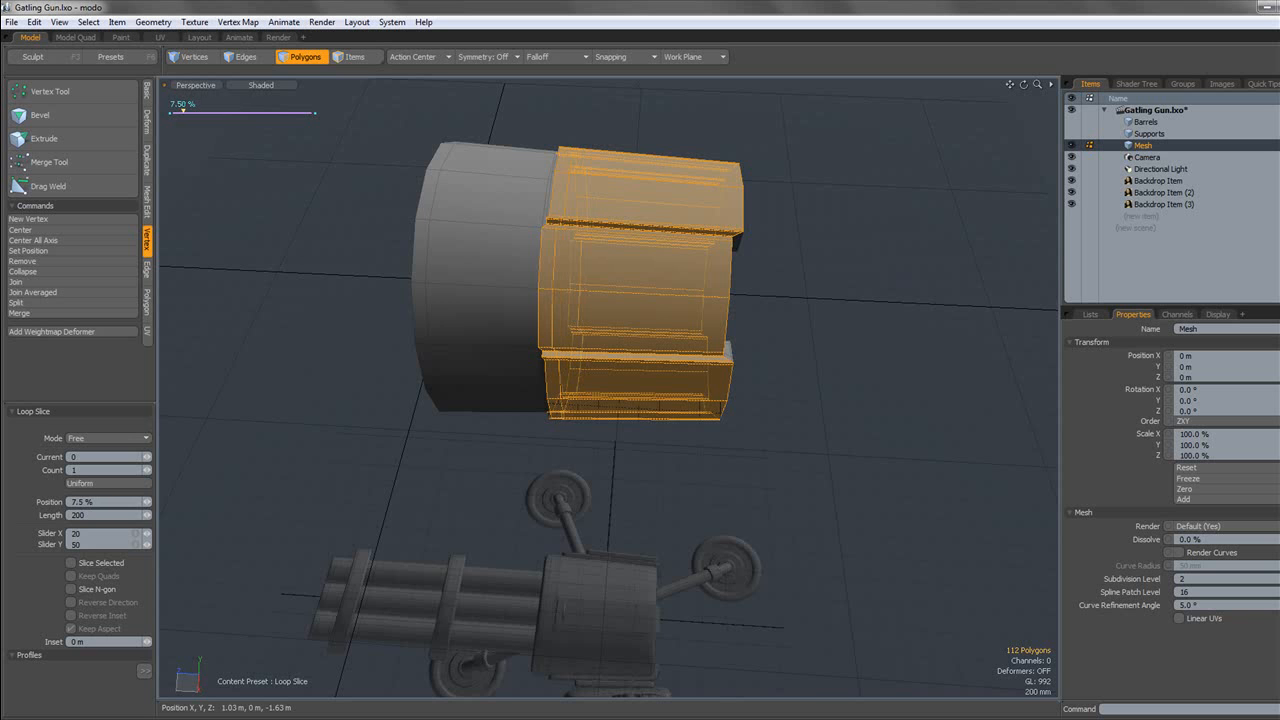
pyautogui.press('q')
# Preview the smoothed housing, and loop-slice the raised-panel section at 90 %, close to its rear end.
pyautogui.doubleClick(663, 311)
pyautogui.press('Tab')
pyautogui.click(781, 273)
pyautogui.keyDown('alt'); pyautogui.moveTo(781, 273); pyautogui.dragTo(650, 390); pyautogui.keyUp('alt')
pyautogui.press('Tab')
pyautogui.press('3')
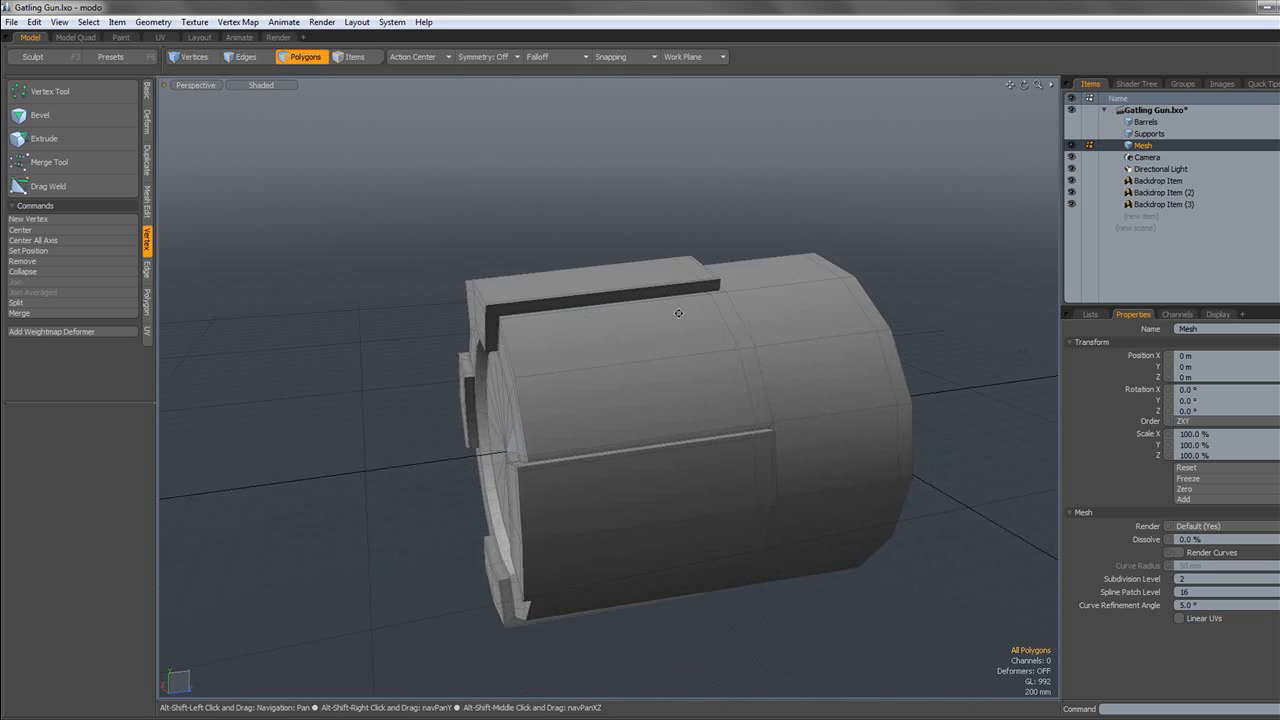
pyautogui.click(628, 398)
pyautogui.hotkey('alt', 'c')
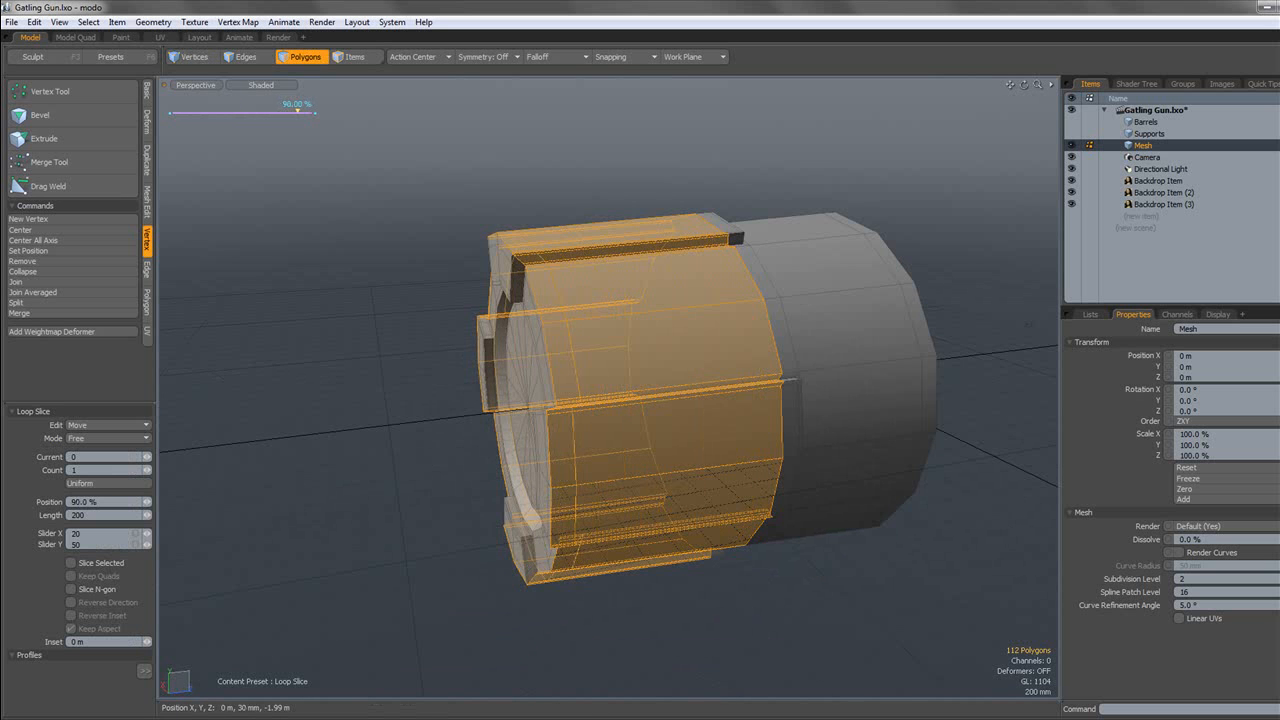
pyautogui.press('space')
# Examine the sharpened panel edges and the front lip with subdivision turned on.
pyautogui.doubleClick(614, 394)
pyautogui.press('Tab')
pyautogui.click(440, 418)
pyautogui.keyDown('alt'); pyautogui.moveTo(408, 420); pyautogui.dragTo(789, 411); pyautogui.keyUp('alt')
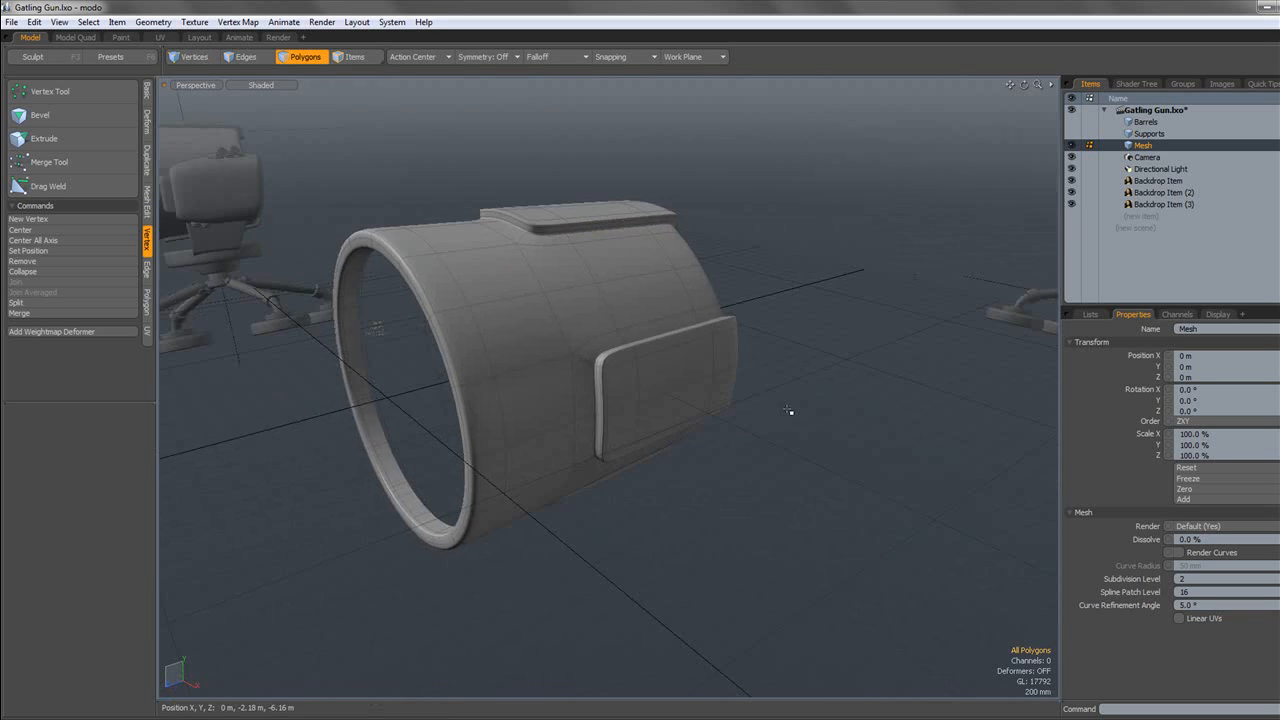
pyautogui.scroll(-5, 789, 411)
pyautogui.keyDown('alt'); pyautogui.moveTo(606, 350); pyautogui.dragTo(461, 371); pyautogui.keyUp('alt')
pyautogui.scroll(-2, 643, 357)
pyautogui.scroll(5, 604, 325)
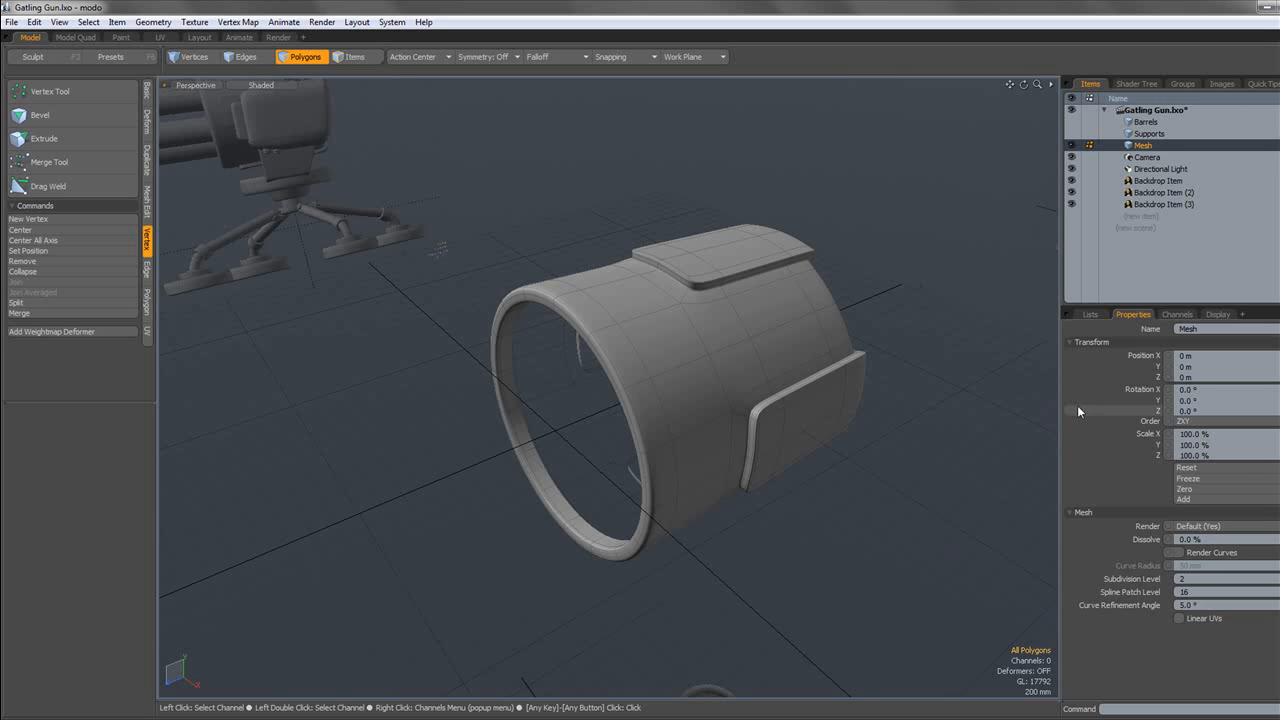
# Turn off subdivision and loop-slice the wall of the round rear recess close to the recess floor.
pyautogui.keyDown('alt'); pyautogui.moveTo(883, 406); pyautogui.dragTo(620, 293); pyautogui.keyUp('alt')
pyautogui.press('3')
pyautogui.scroll(6, 651, 343)
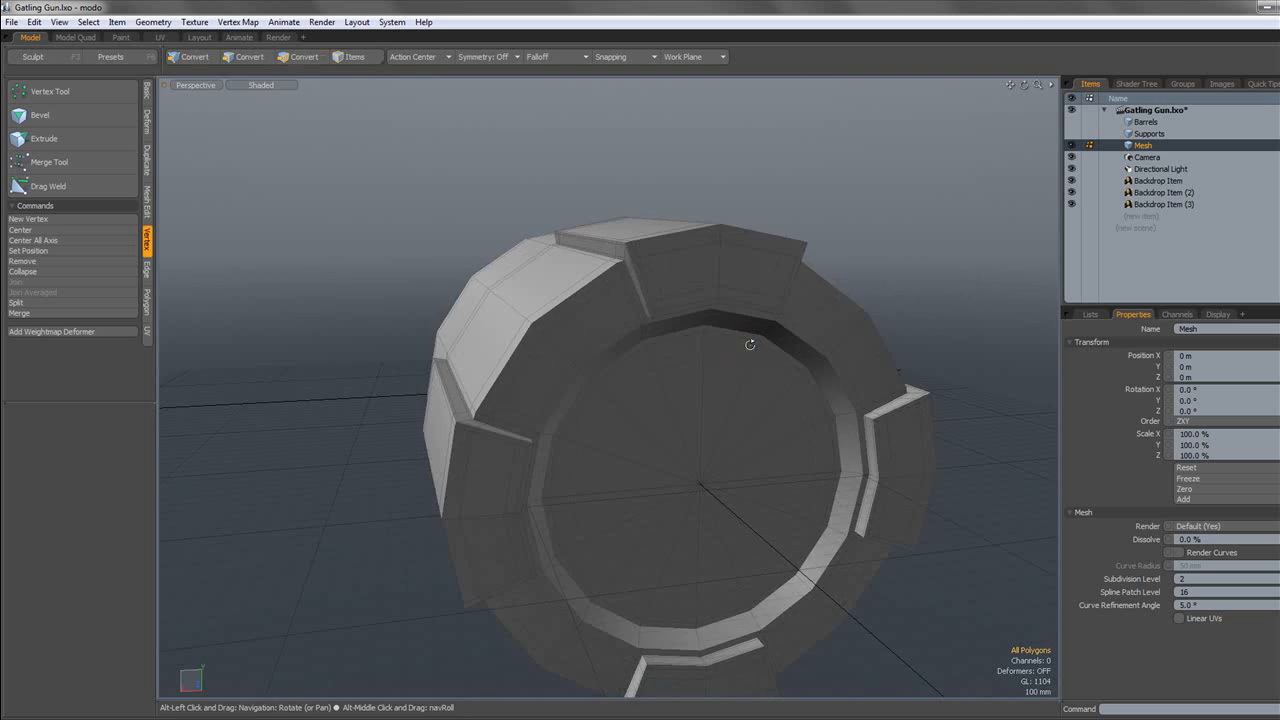
pyautogui.click(734, 302)
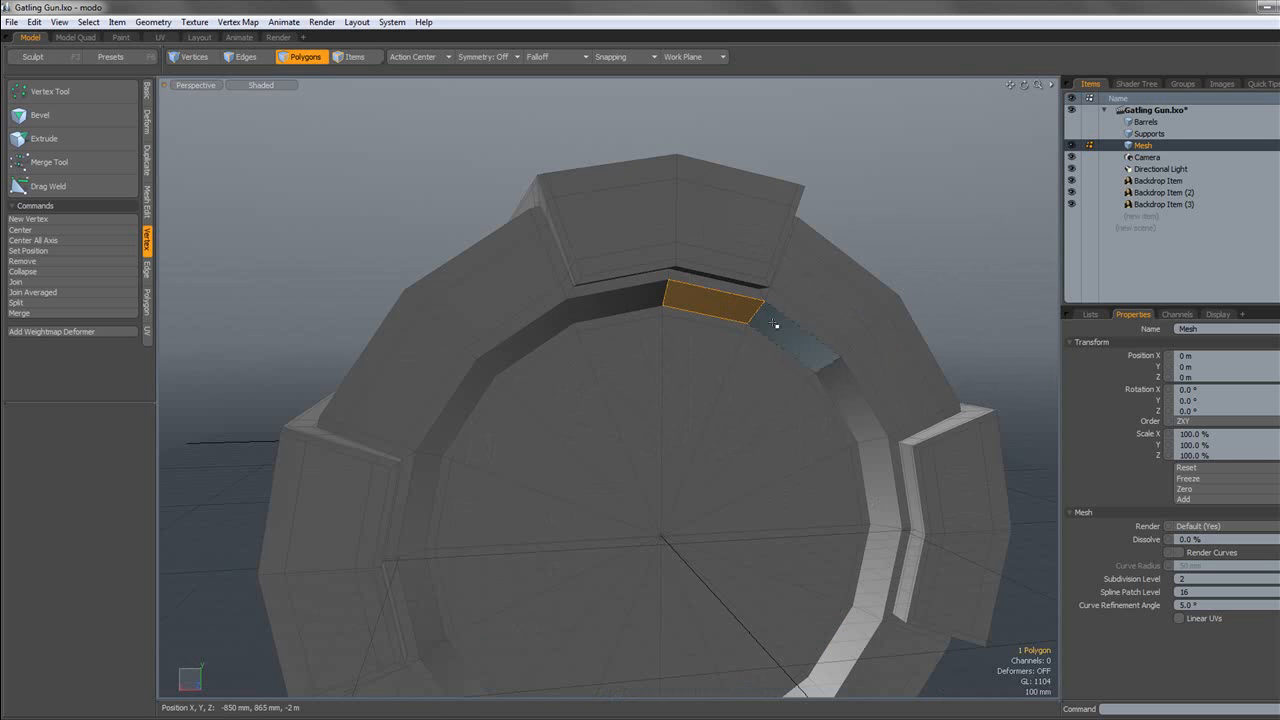
pyautogui.press('l')
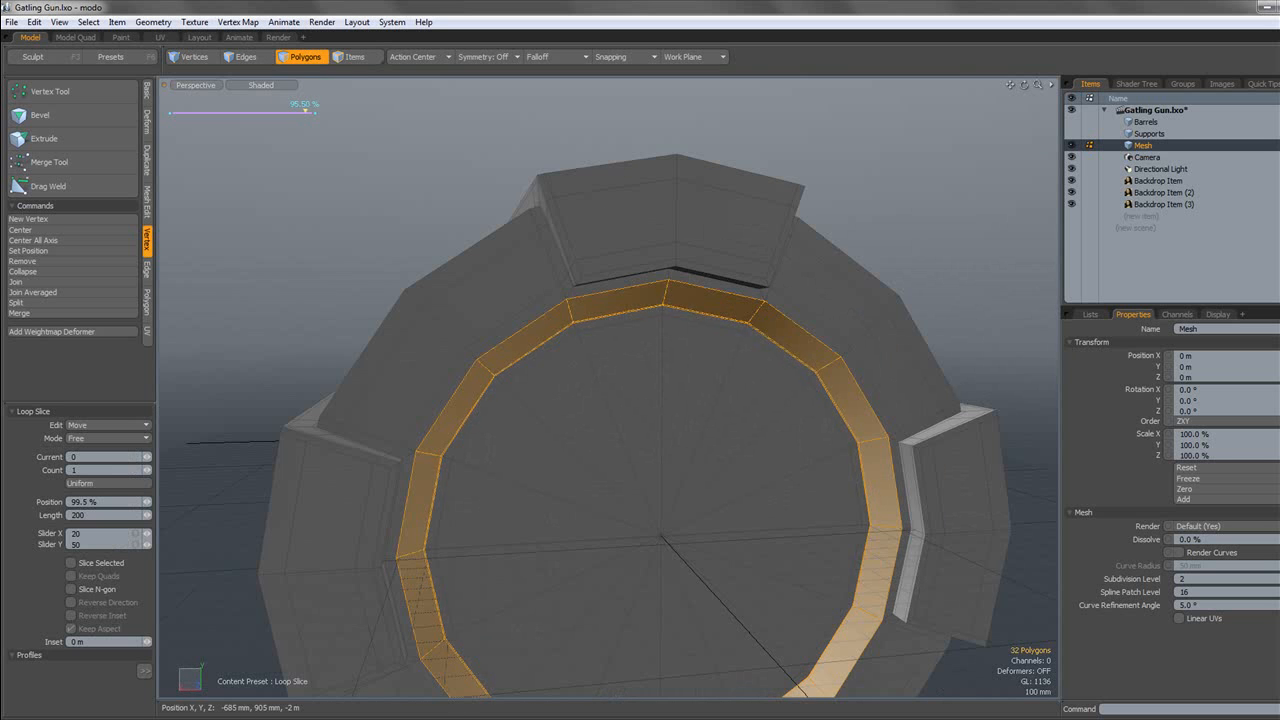
# Turn subdivision back on for the housing and save the scene.
pyautogui.doubleClick(783, 300)
pyautogui.press('Tab')
pyautogui.click(871, 262)
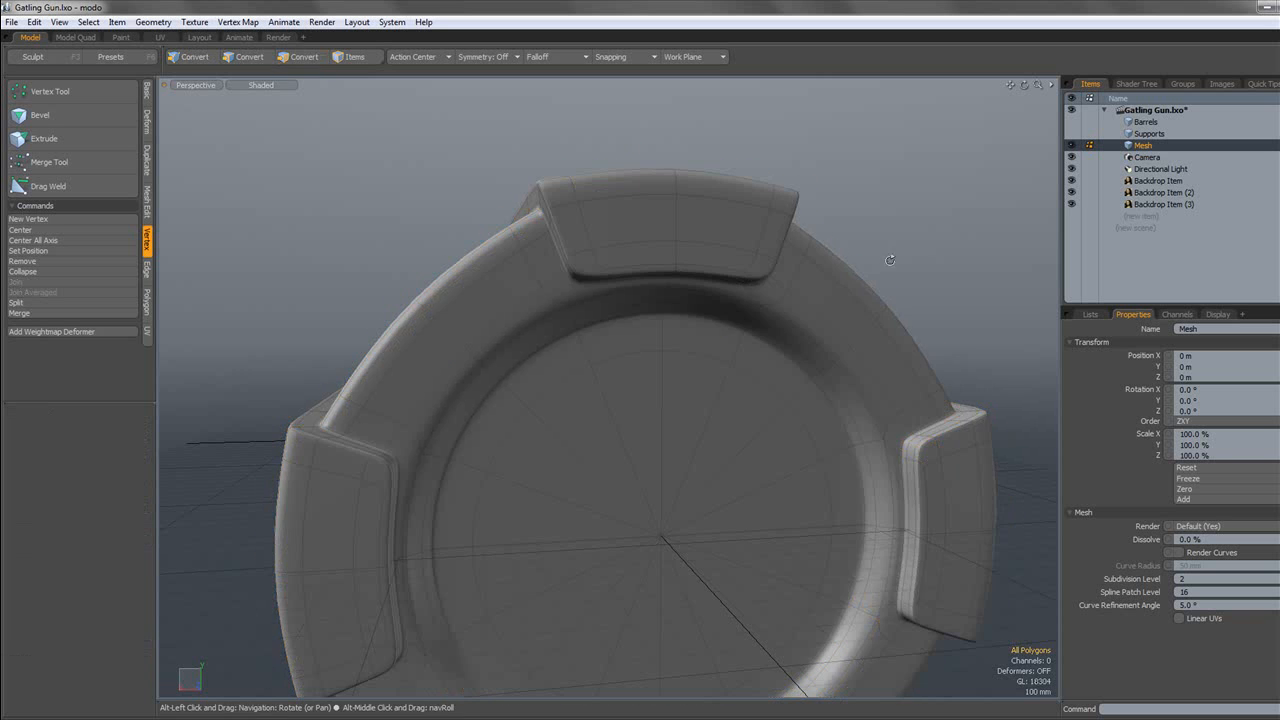
pyautogui.keyDown('alt'); pyautogui.moveTo(868, 262); pyautogui.dragTo(840, 250); pyautogui.keyUp('alt')
pyautogui.scroll(-5, 840, 250)
pyautogui.keyDown('alt'); pyautogui.moveTo(670, 268); pyautogui.dragTo(736, 398); pyautogui.keyUp('alt')
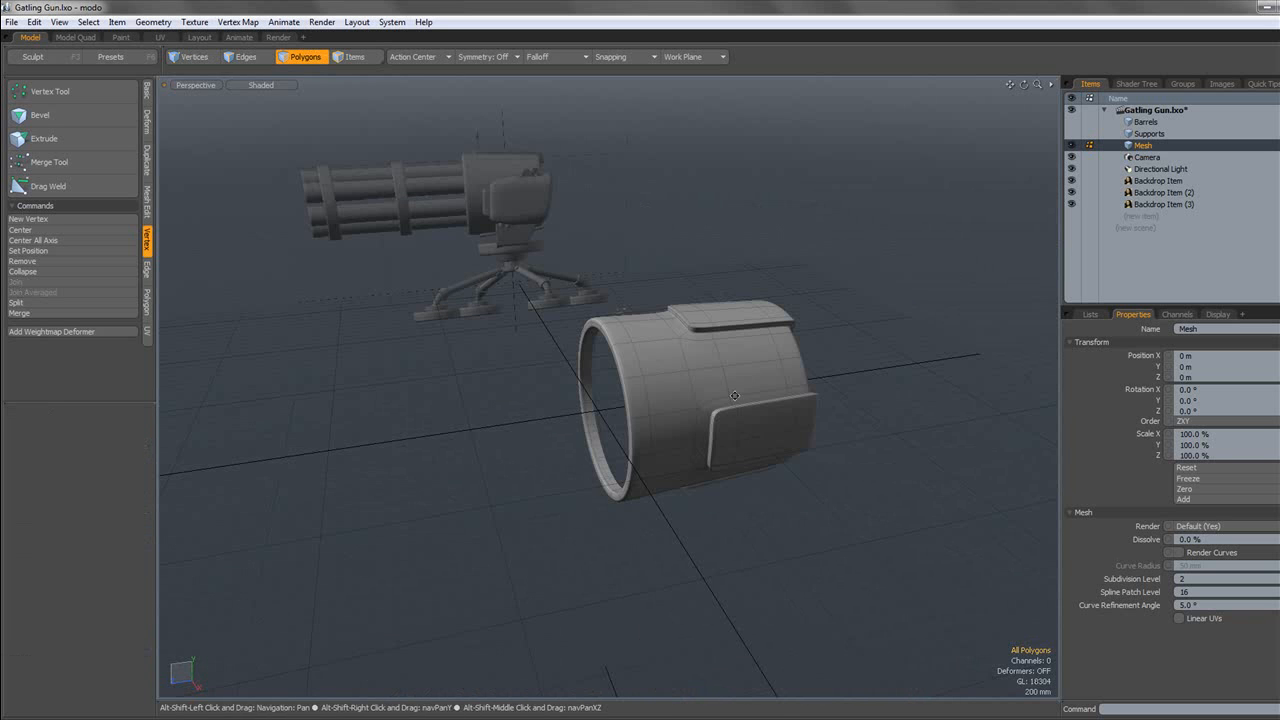
pyautogui.hotkey('ctrl', 's')
pyautogui.click(949, 311)
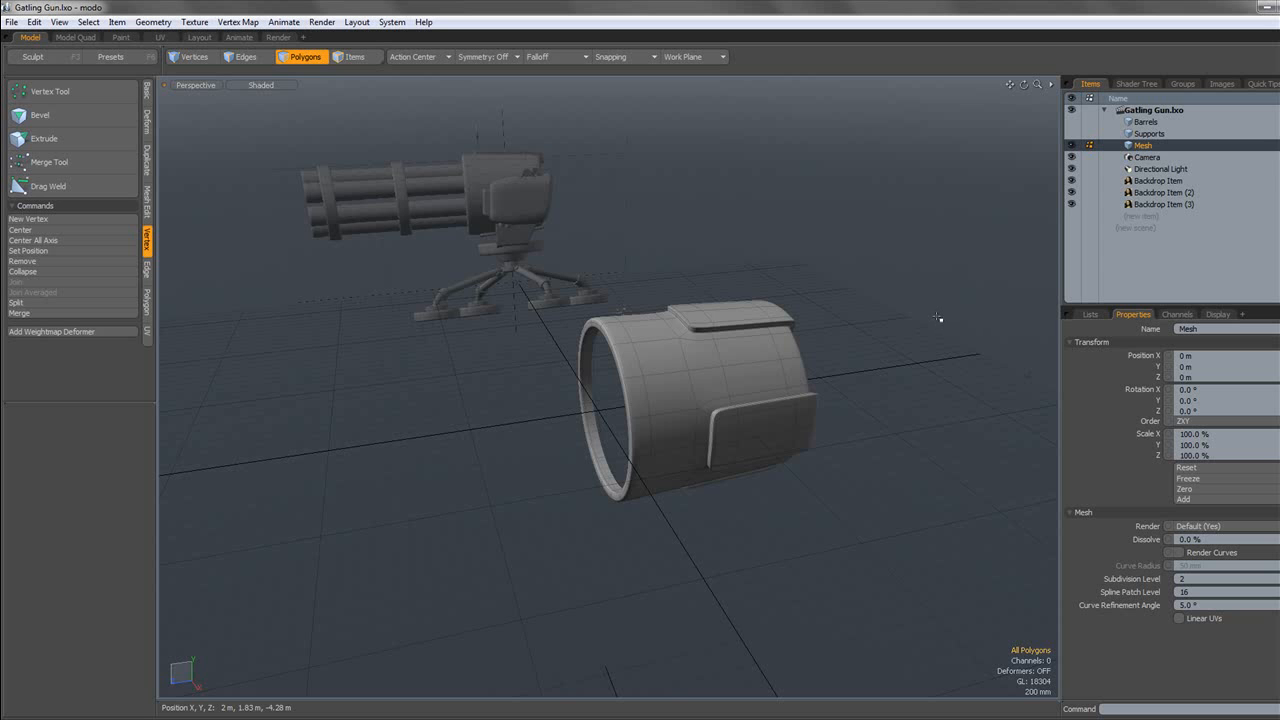
# Show the Supports and Barrels items and select them together with the housing mesh.
pyautogui.click(1072, 134)
pyautogui.click(1072, 122)
pyautogui.keyDown('shift'); pyautogui.click(1135, 133); pyautogui.keyUp('shift')
pyautogui.keyDown('shift'); pyautogui.click(1137, 124); pyautogui.keyUp('shift')
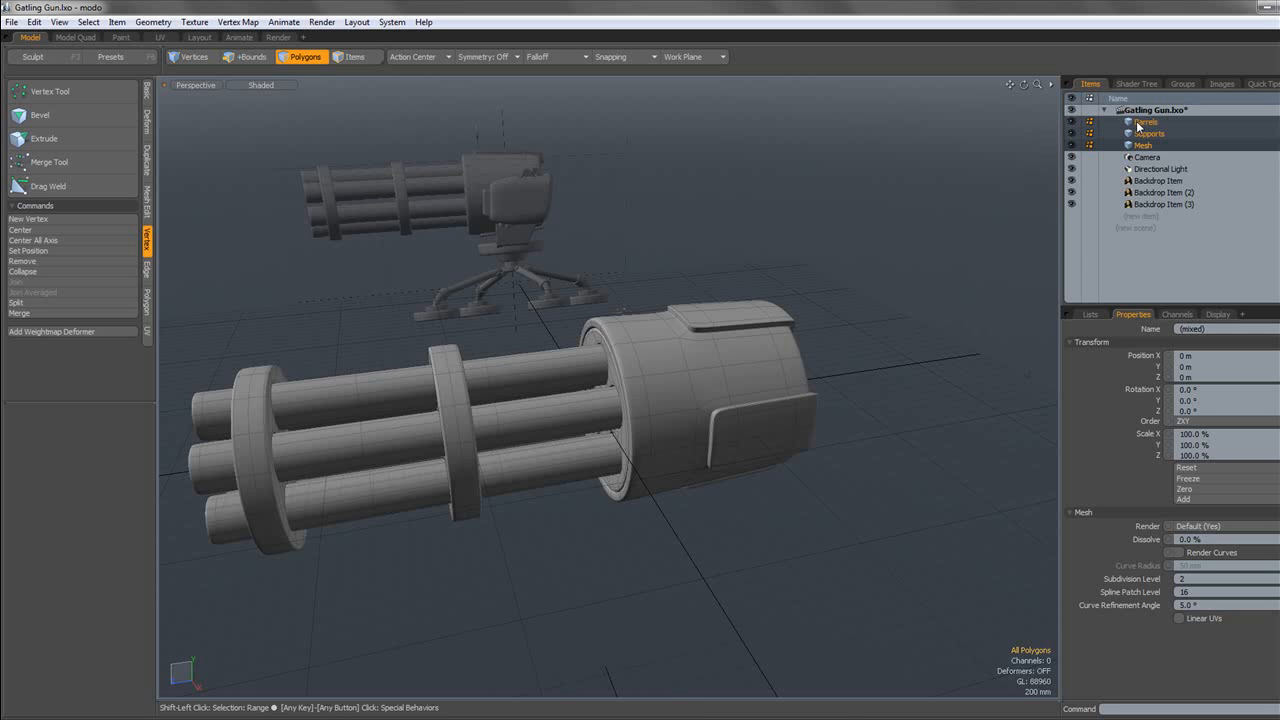
# Inspect the assembled gun in perspective and compare it with the reference in the Left and Right views.
pyautogui.scroll(-3, 820, 351)
pyautogui.moveTo(784, 371)
pyautogui.keyDown('alt'); pyautogui.mouseDown()
pyautogui.moveTo(903, 347)
pyautogui.moveTo(790, 365)
pyautogui.mouseUp(); pyautogui.keyUp('alt')
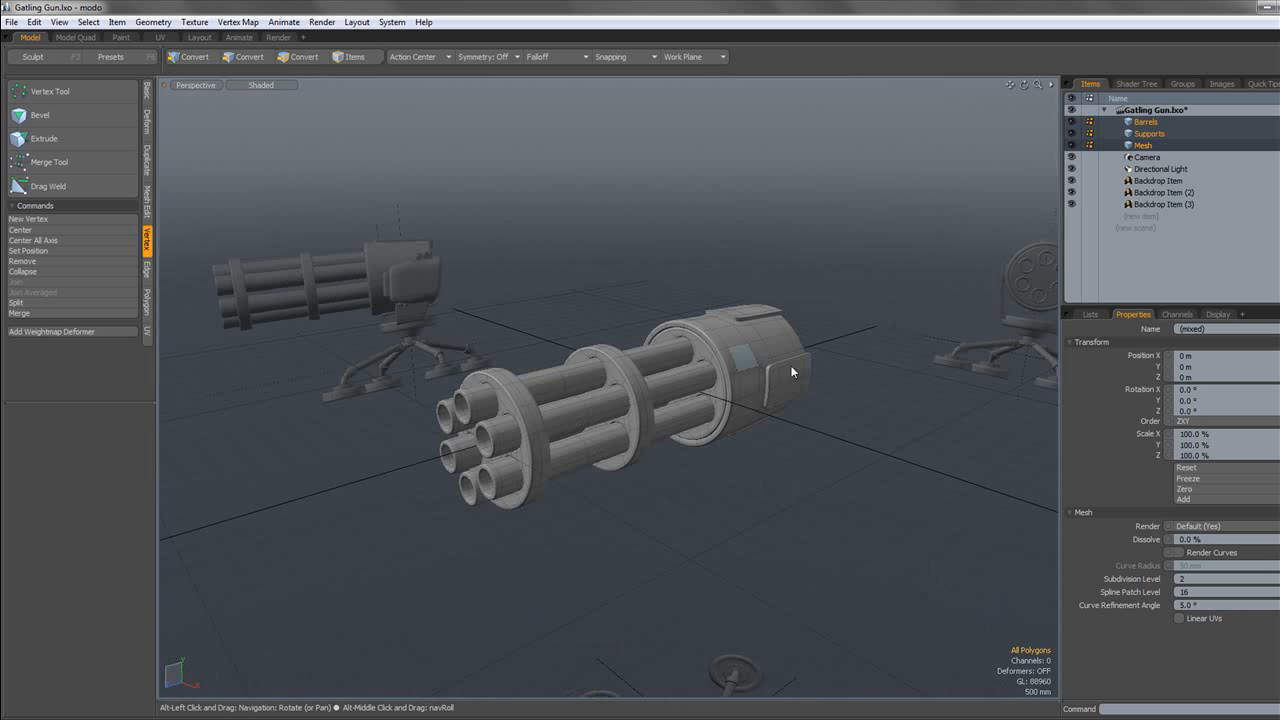
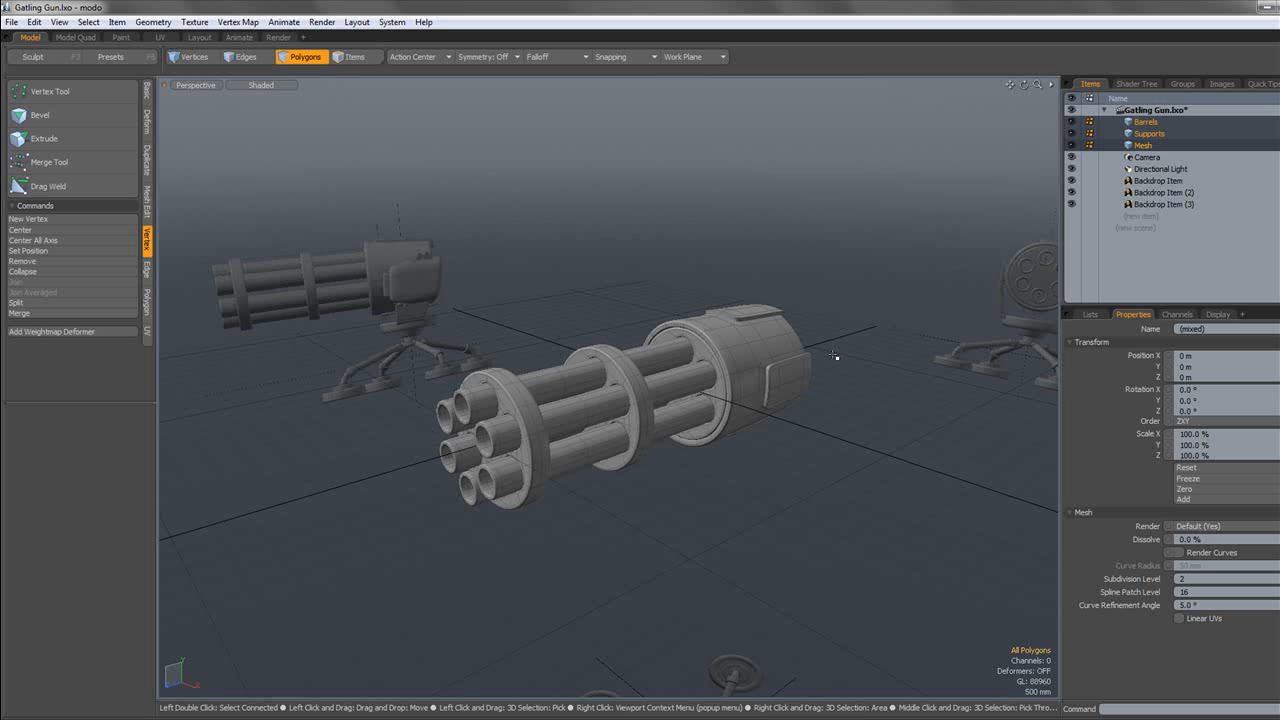
pyautogui.scroll(5, 787, 378)
pyautogui.scroll(-5, 787, 379)
pyautogui.moveTo(621, 371)
pyautogui.keyDown('alt'); pyautogui.keyDown('shift'); pyautogui.mouseDown()
pyautogui.moveTo(735, 371)
pyautogui.moveTo(628, 364)
pyautogui.mouseUp(); pyautogui.keyUp('shift'); pyautogui.keyUp('alt')
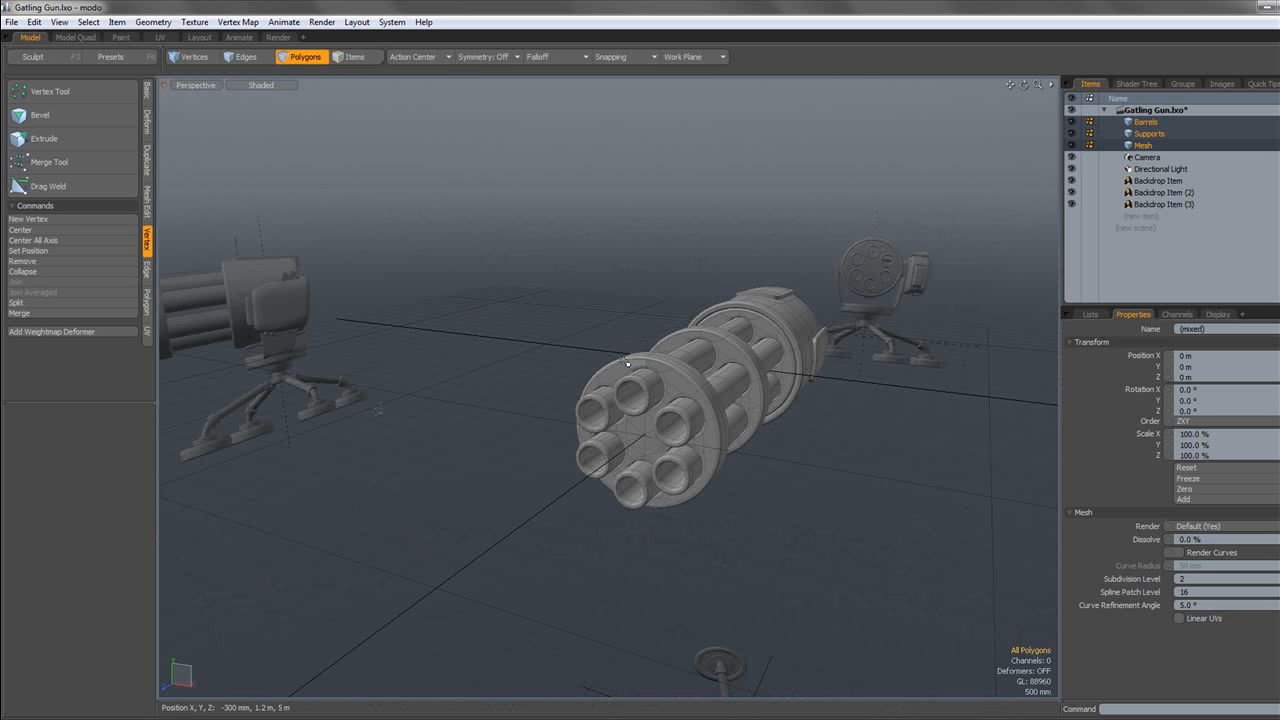
pyautogui.click(220, 87)
pyautogui.click(218, 90)
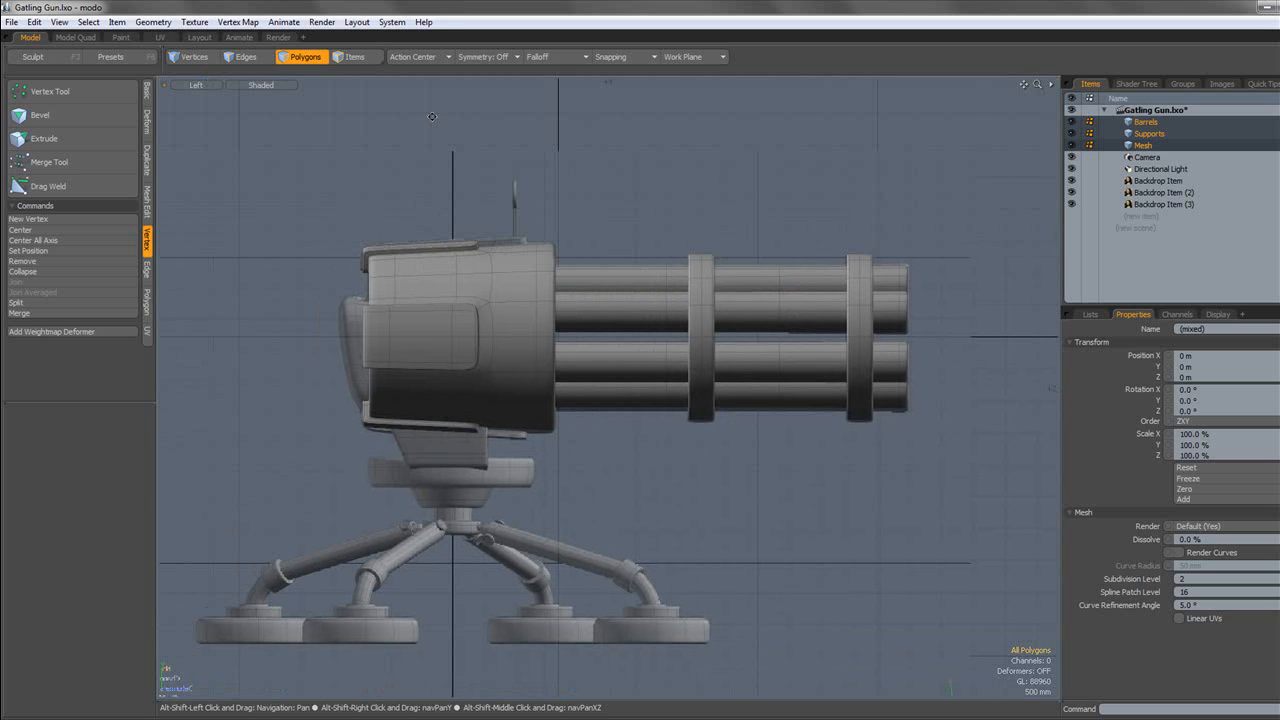
pyautogui.click(217, 88)
pyautogui.click(210, 101)
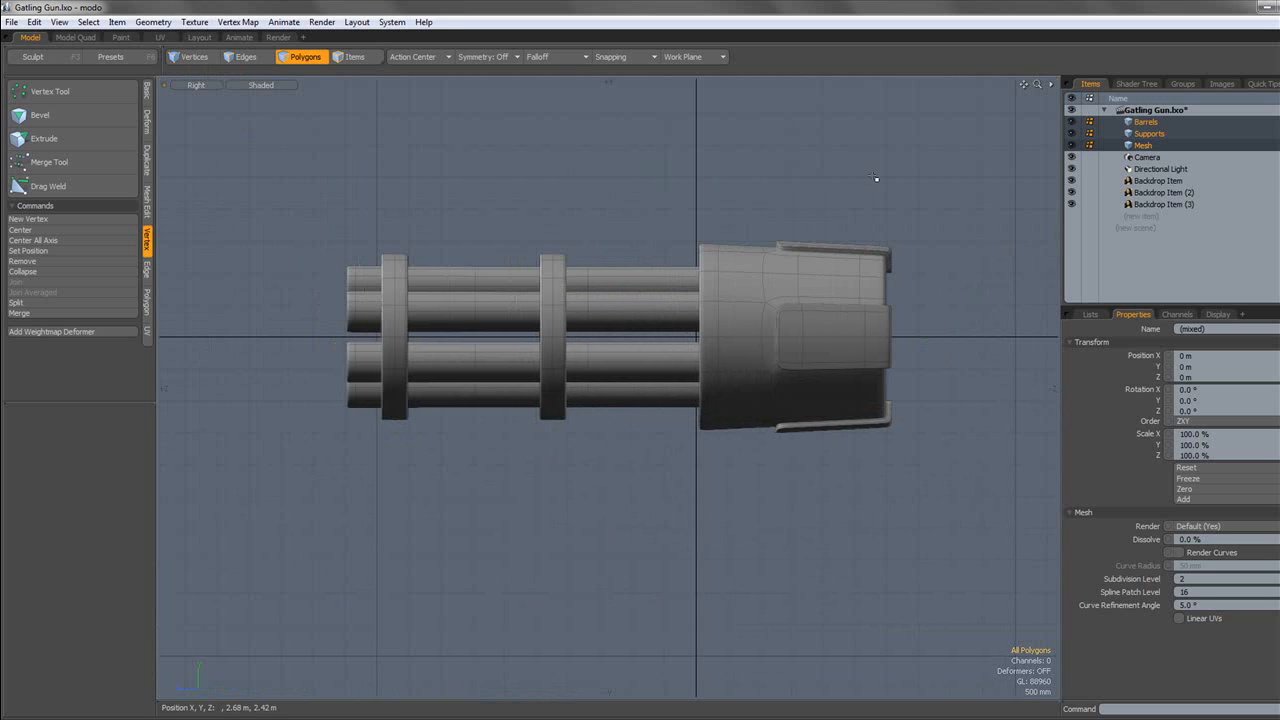
# Rename the housing mesh item to RearEnd.
pyautogui.click(204, 88)
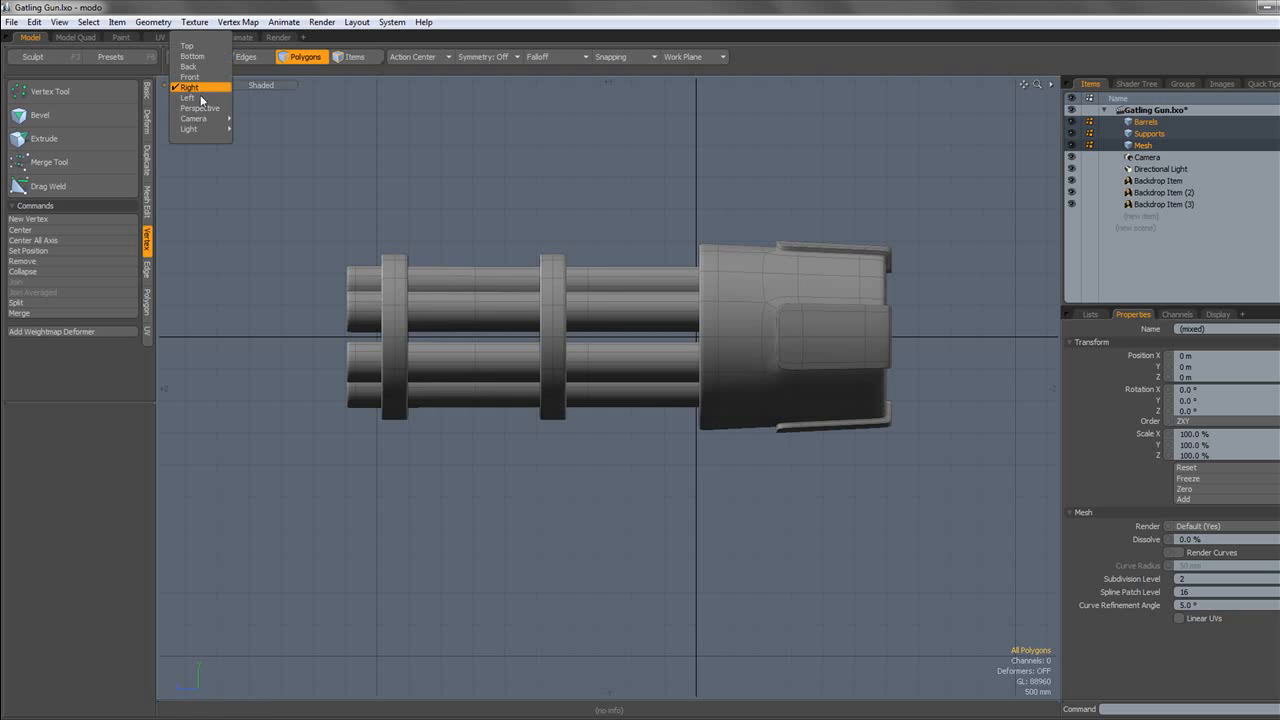
pyautogui.click(206, 91)
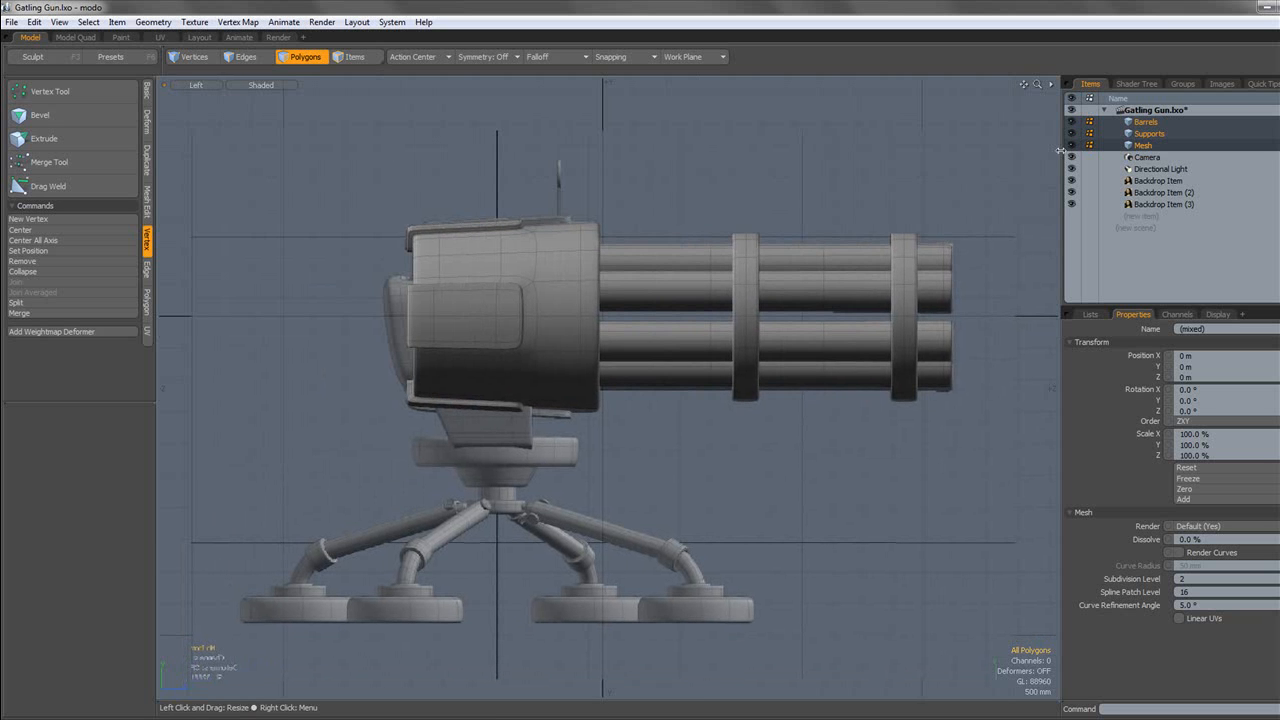
pyautogui.click(1143, 146)
pyautogui.doubleClick(1143, 146)
pyautogui.write('RearEnd')
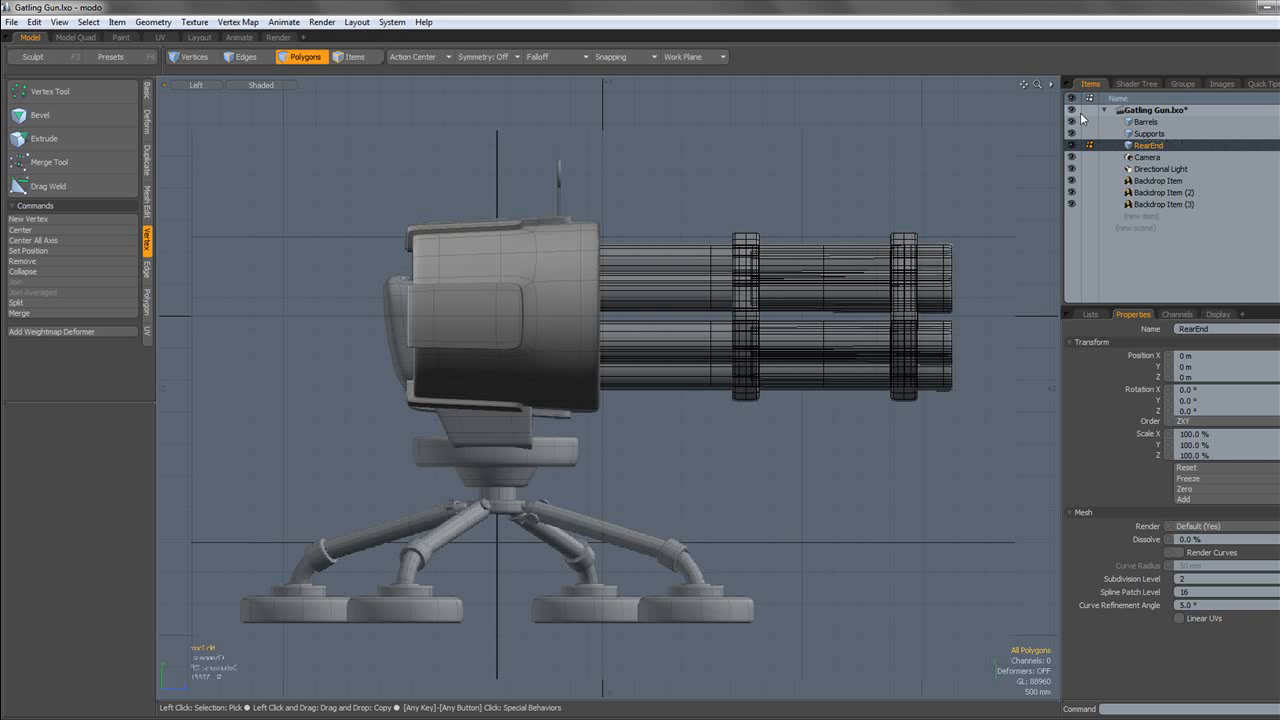
pyautogui.press('Return')
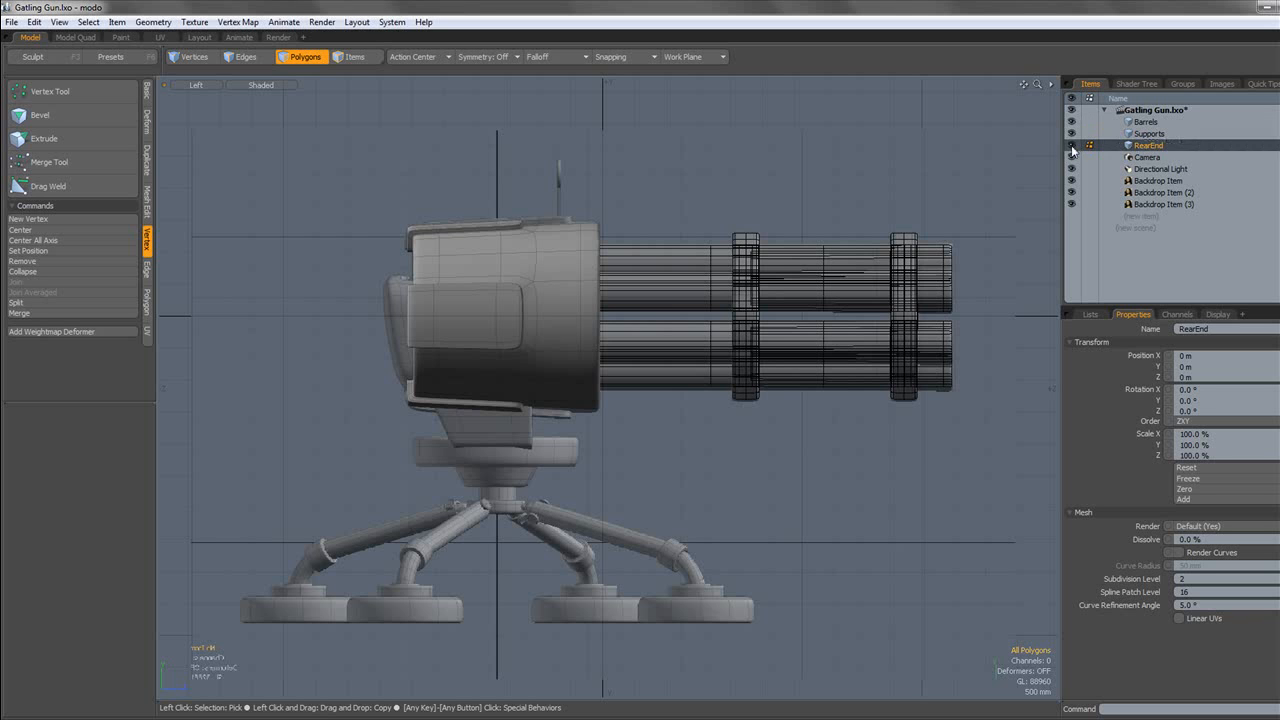
# Hide the Barrels, Supports and RearEnd items, add a new mesh item and place it directly below RearEnd.
pyautogui.keyDown('alt'); pyautogui.moveTo(630, 215); pyautogui.dragTo(700, 213); pyautogui.keyUp('alt')
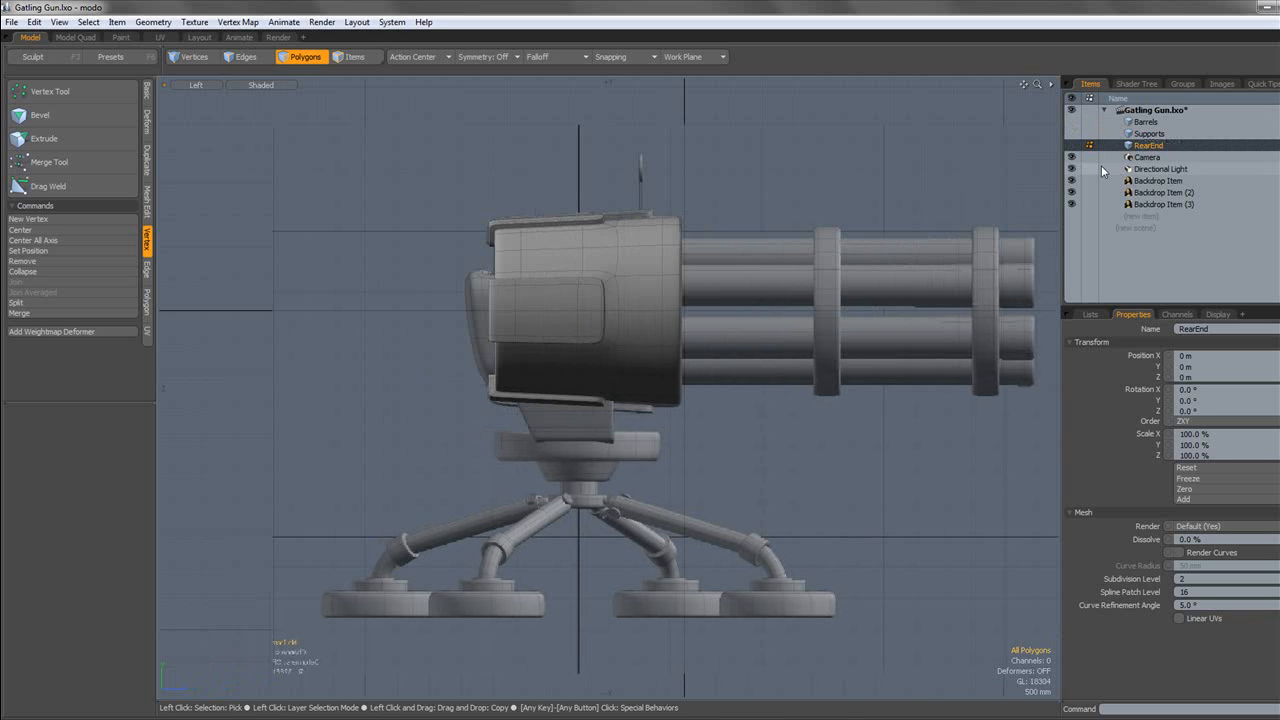
pyautogui.press('n')
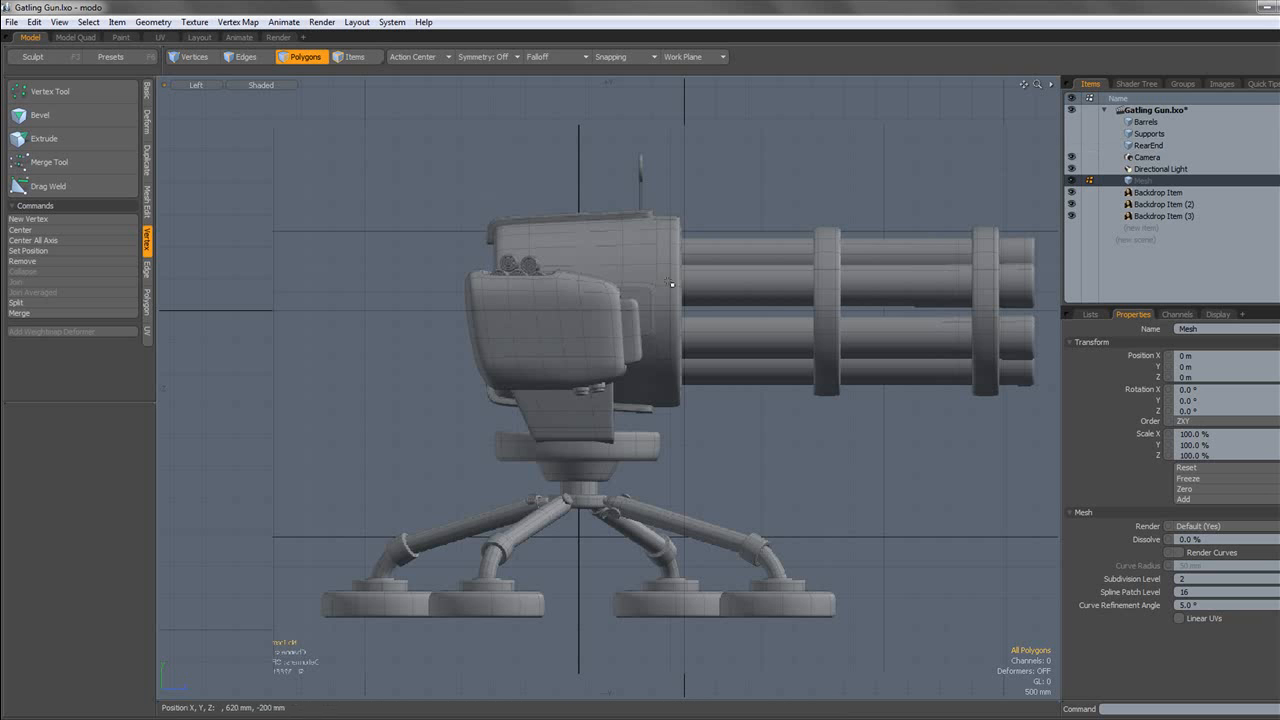
pyautogui.moveTo(1141, 180); pyautogui.dragTo(1144, 153)
# Examine the reference gun's side box and mount in the Left and Top views.
pyautogui.keyDown('alt'); pyautogui.keyDown('shift'); pyautogui.moveTo(630, 354); pyautogui.dragTo(733, 335); pyautogui.keyUp('shift'); pyautogui.keyUp('alt')
pyautogui.scroll(3, 708, 356)
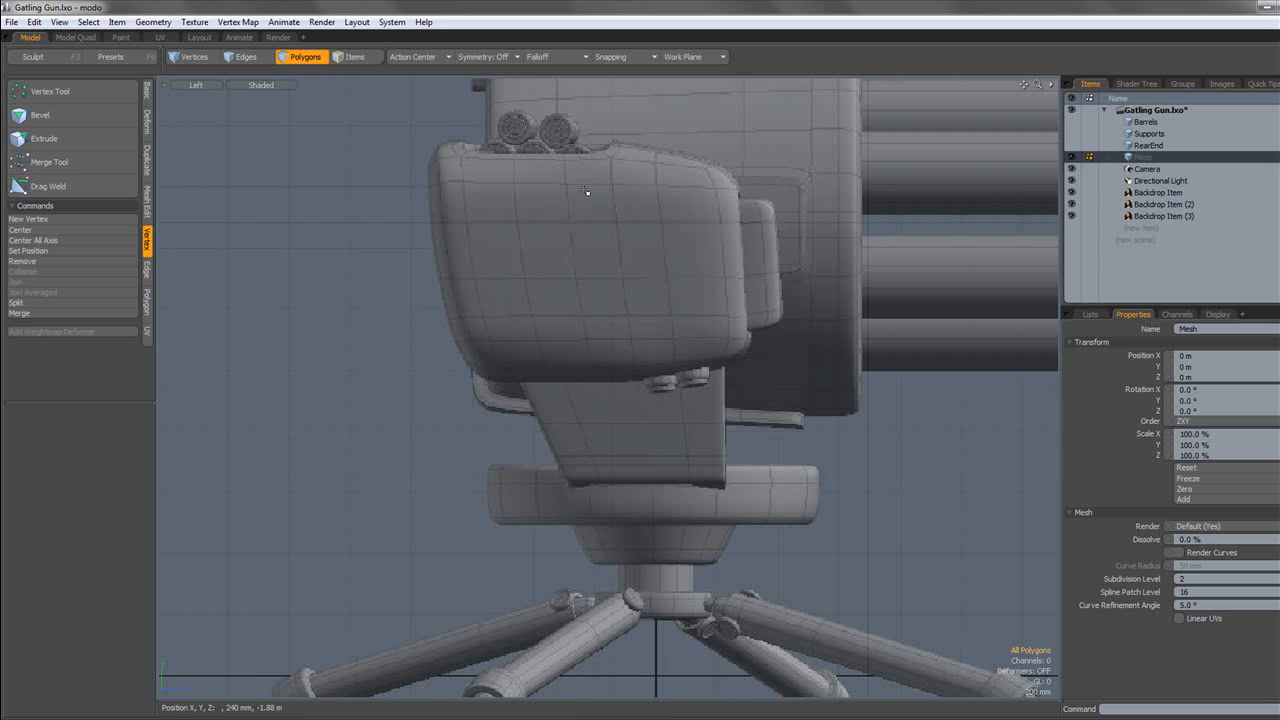
pyautogui.scroll(-3, 327, 155)
pyautogui.click(197, 86)
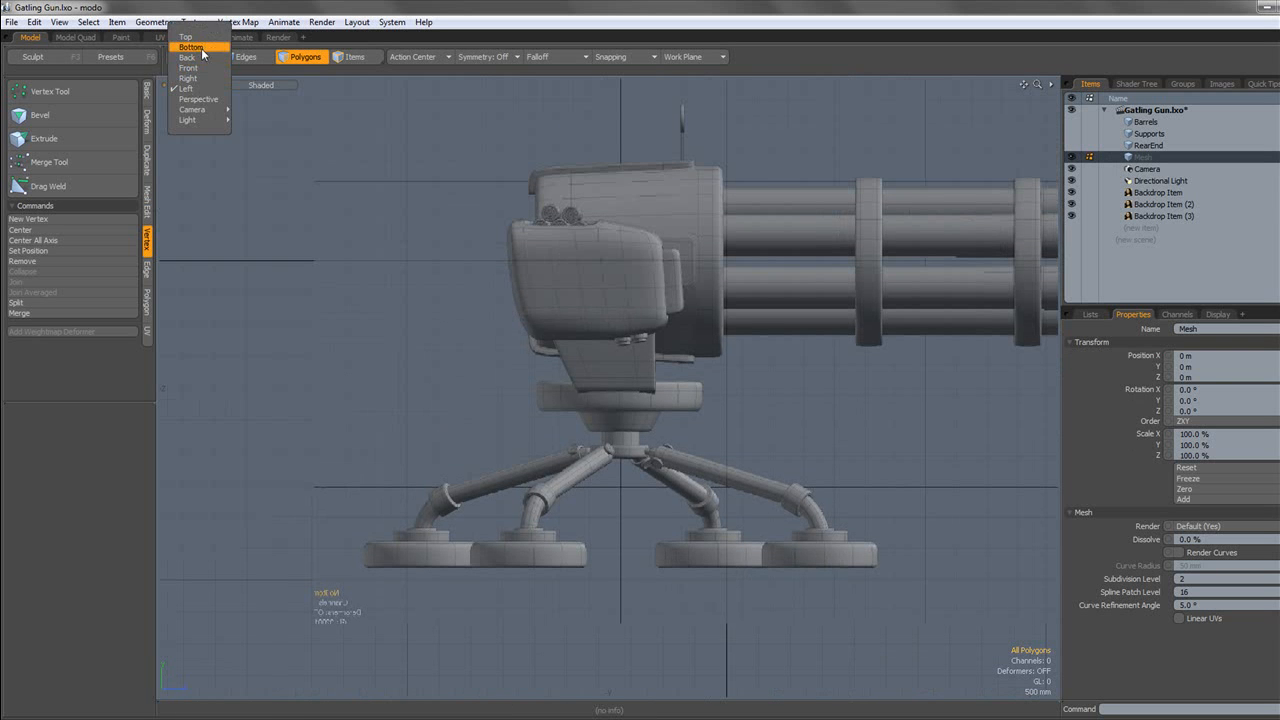
pyautogui.click(200, 43)
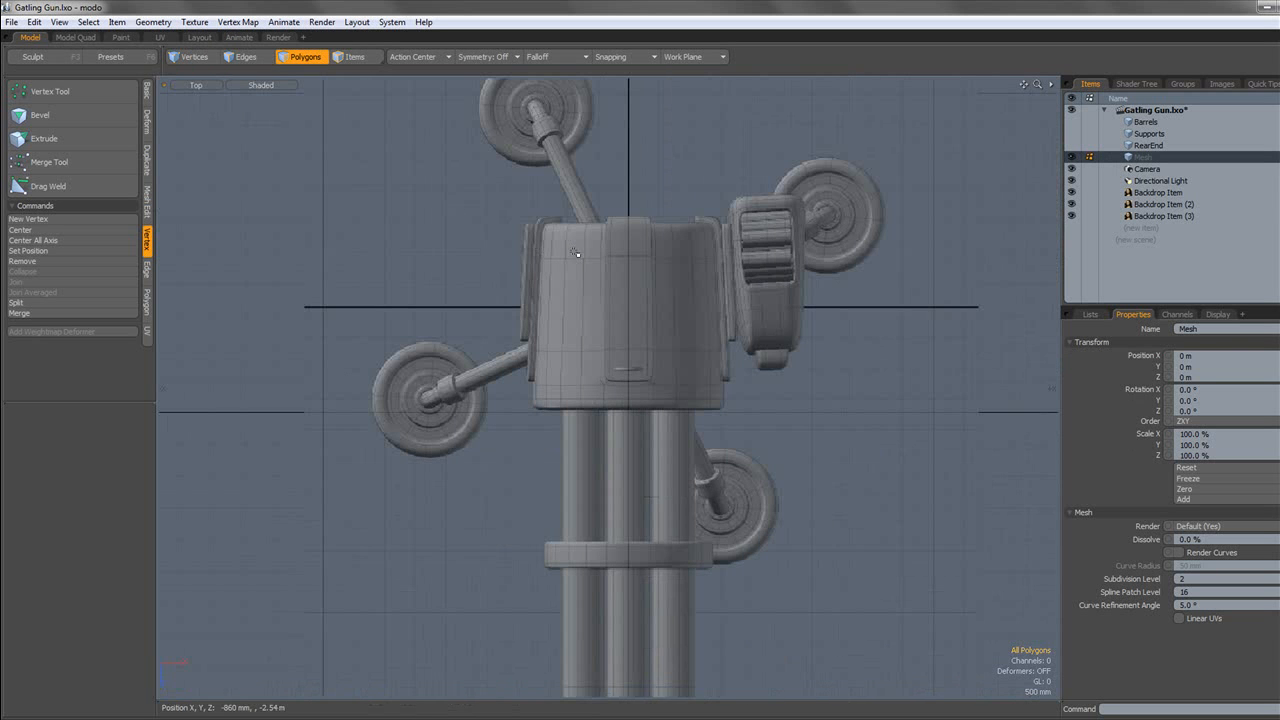
pyautogui.scroll(-4, 582, 255)
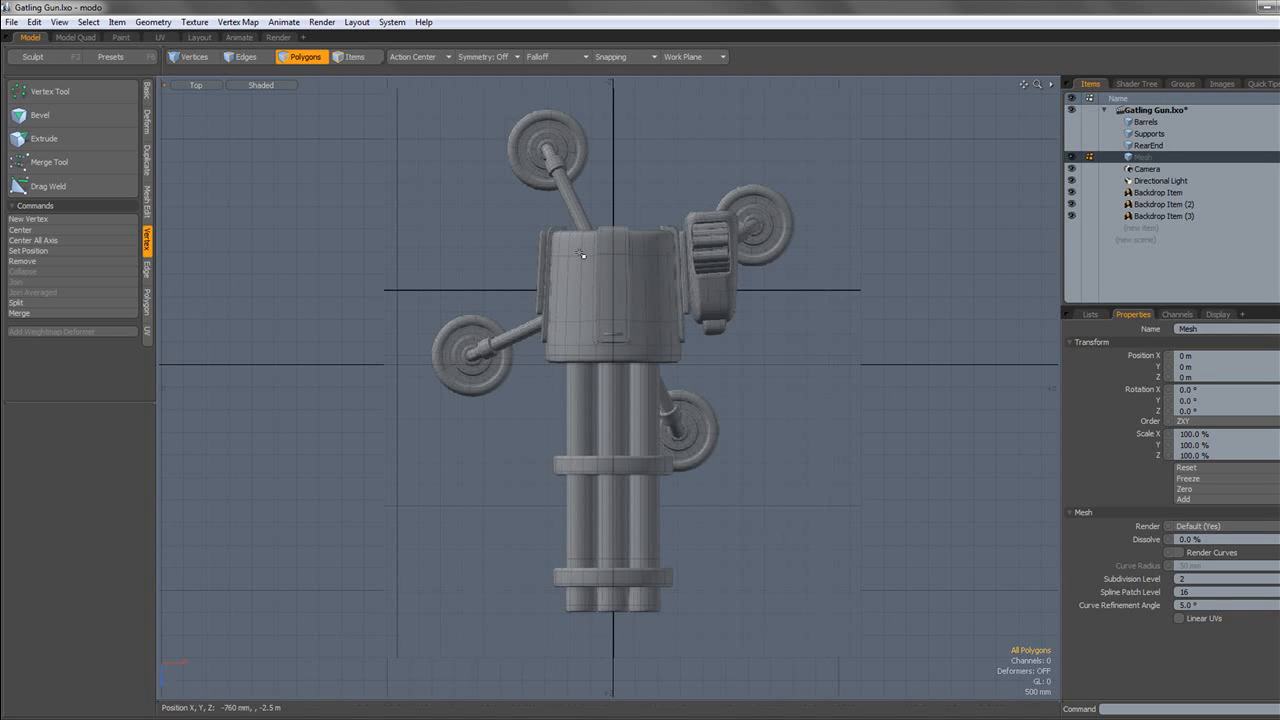
pyautogui.click(148, 92)
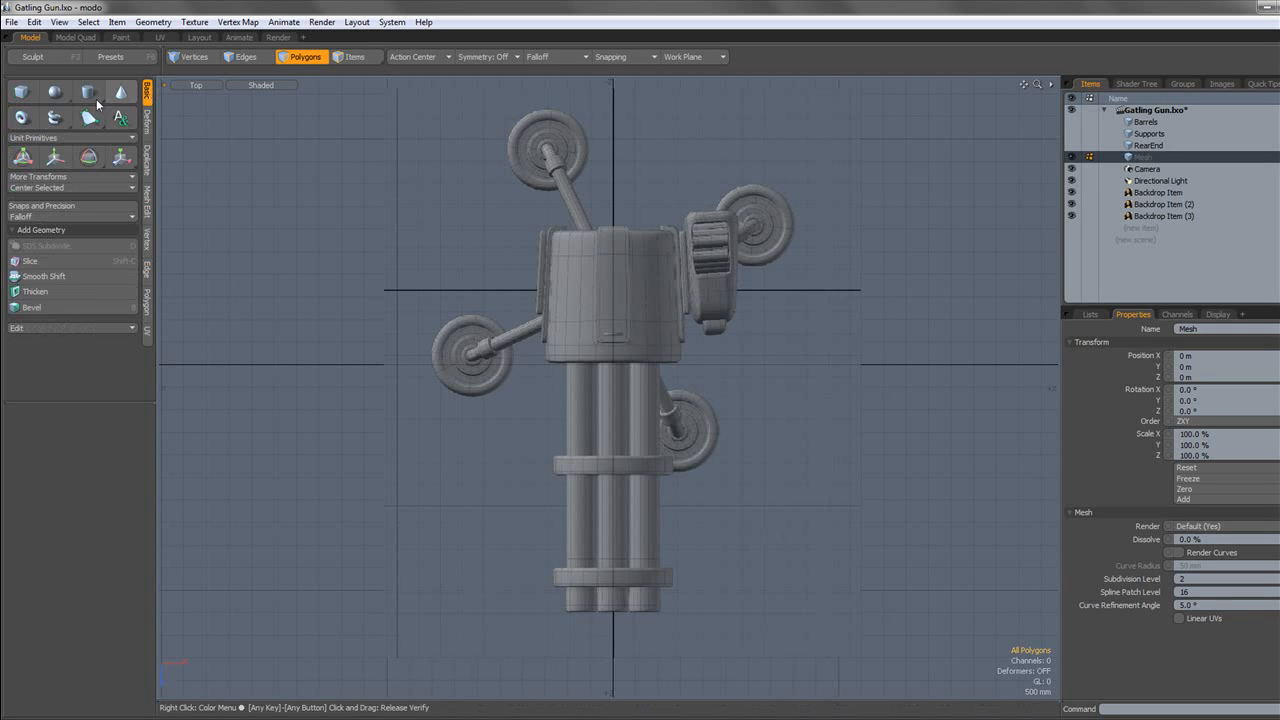
pyautogui.click(620, 363)
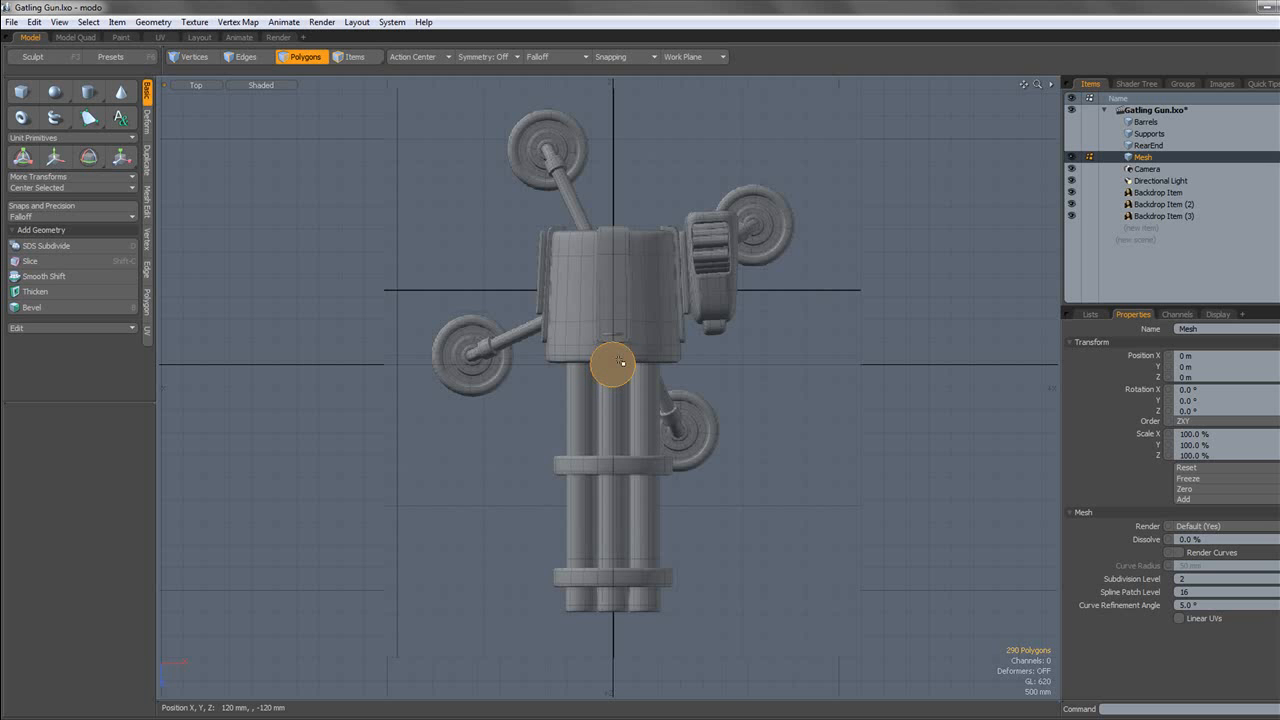
pyautogui.click(196, 85)
pyautogui.click(200, 144)
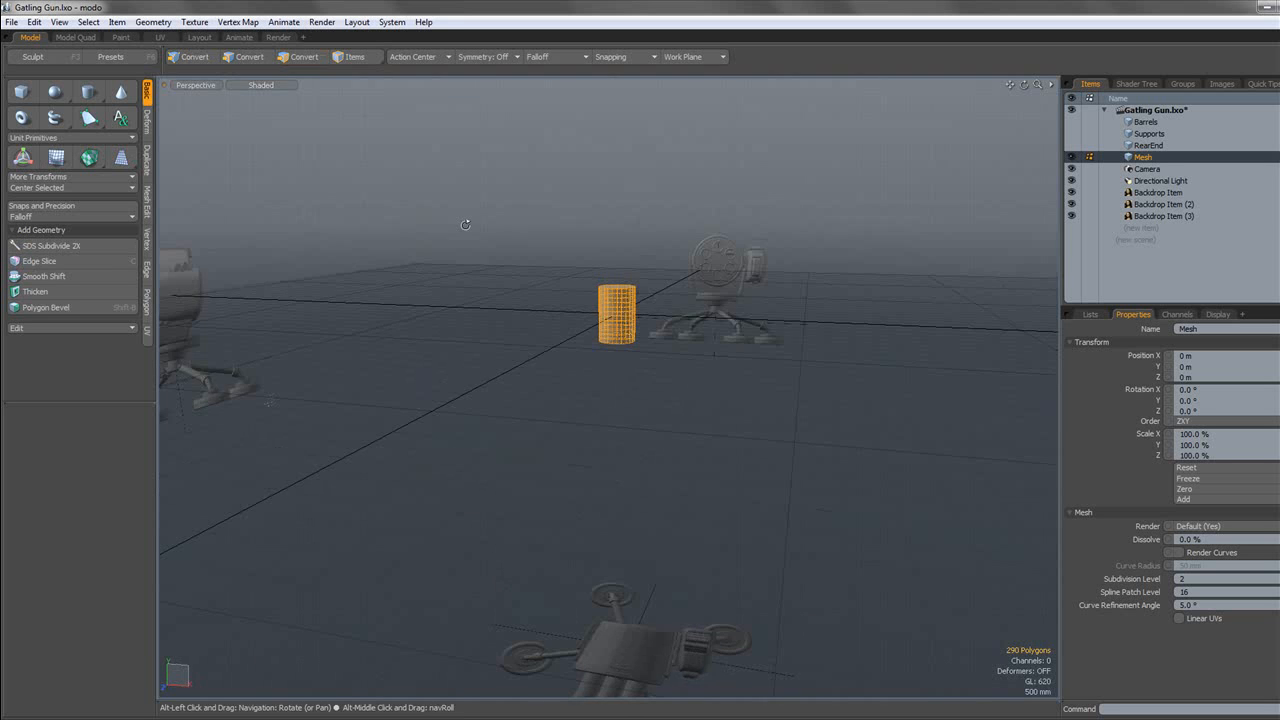
pyautogui.hotkey('shift', 'a')
pyautogui.scroll(-3, 675, 241)
pyautogui.keyDown('alt'); pyautogui.keyDown('shift'); pyautogui.moveTo(570, 160); pyautogui.dragTo(526, 214); pyautogui.keyUp('shift'); pyautogui.keyUp('alt')
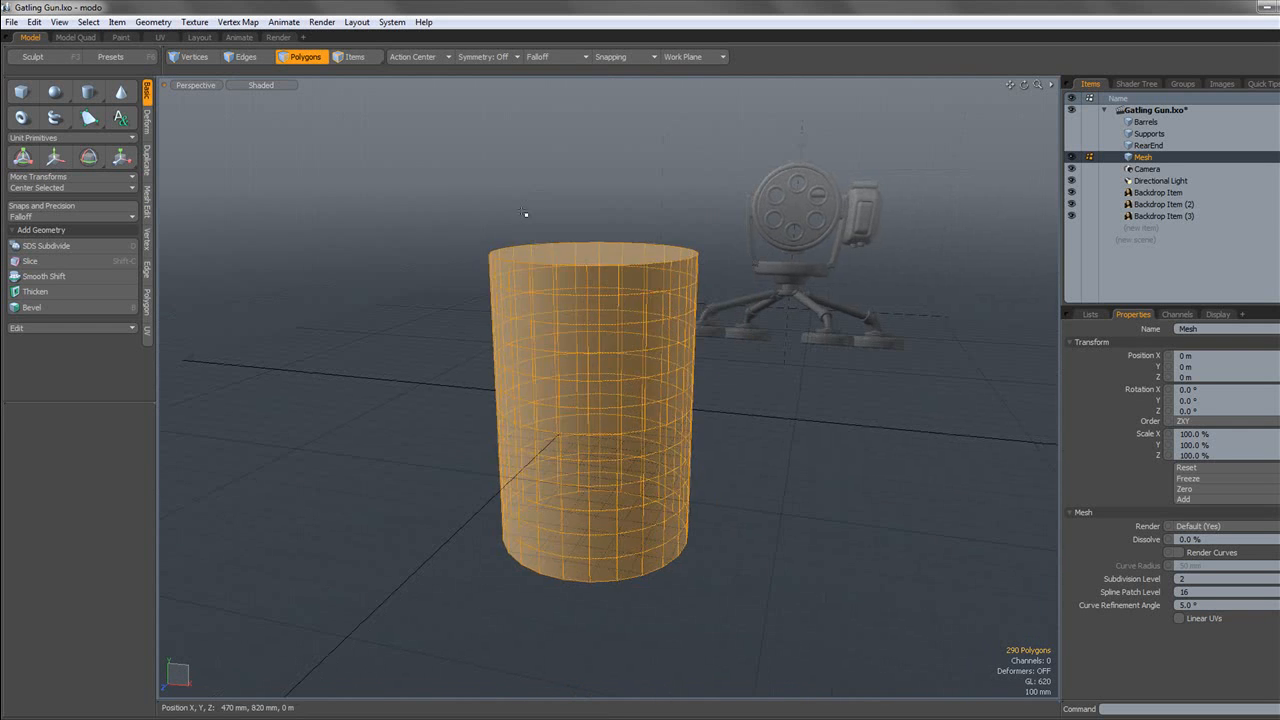
pyautogui.click(467, 191)
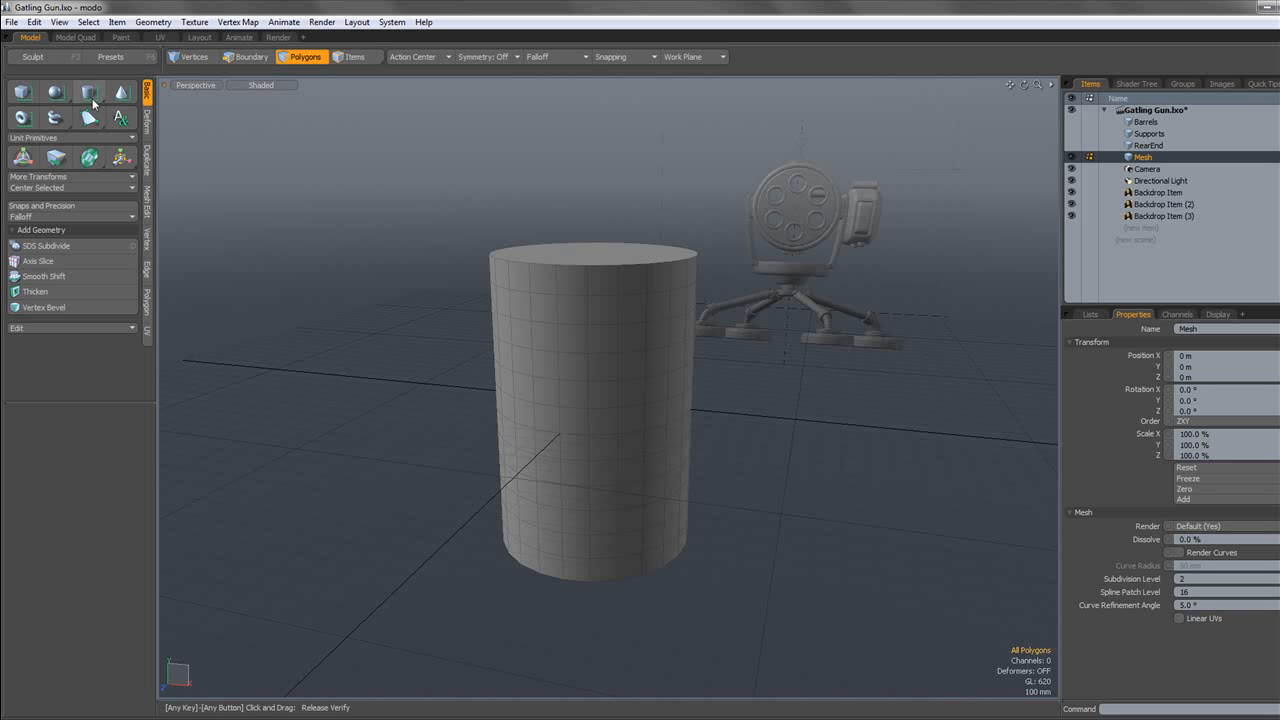
pyautogui.doubleClick(541, 279)
pyautogui.press('Delete')
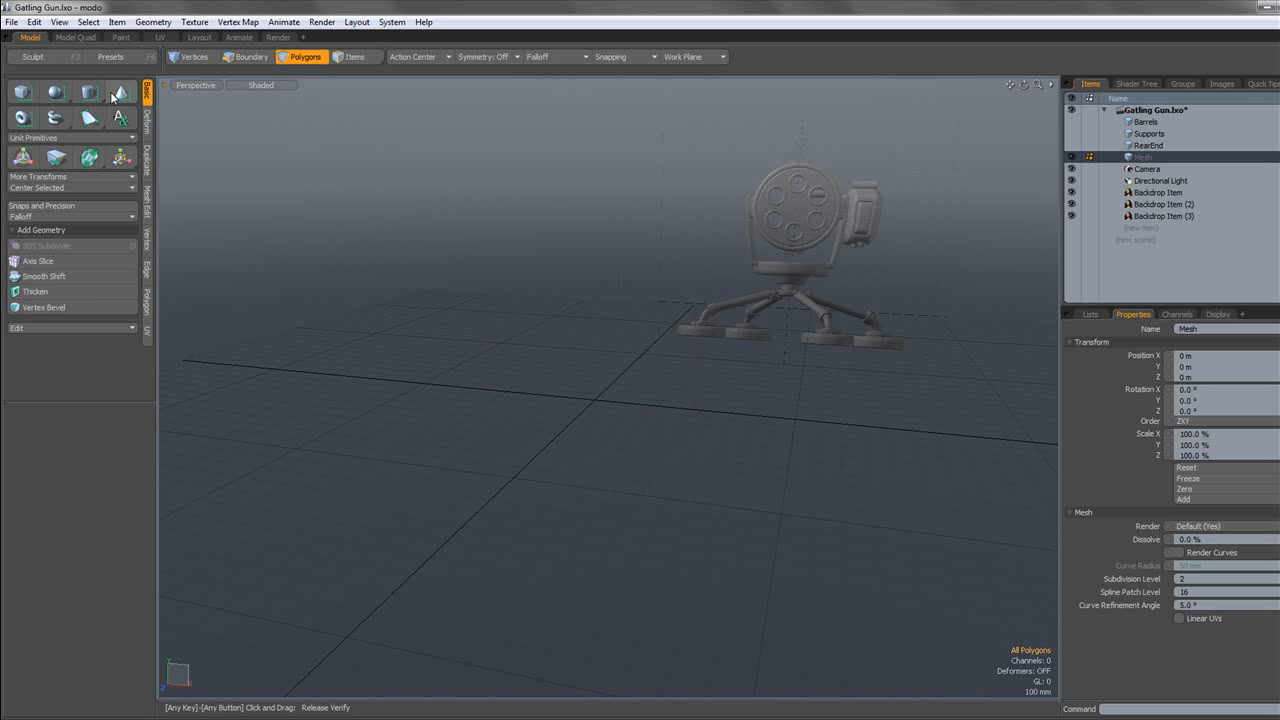
# Add a unit cylinder to the new mesh and remove all horizontal edge loops from its wall.
pyautogui.keyDown('shift'); pyautogui.click(89, 95); pyautogui.keyUp('shift')
pyautogui.click(251, 57)
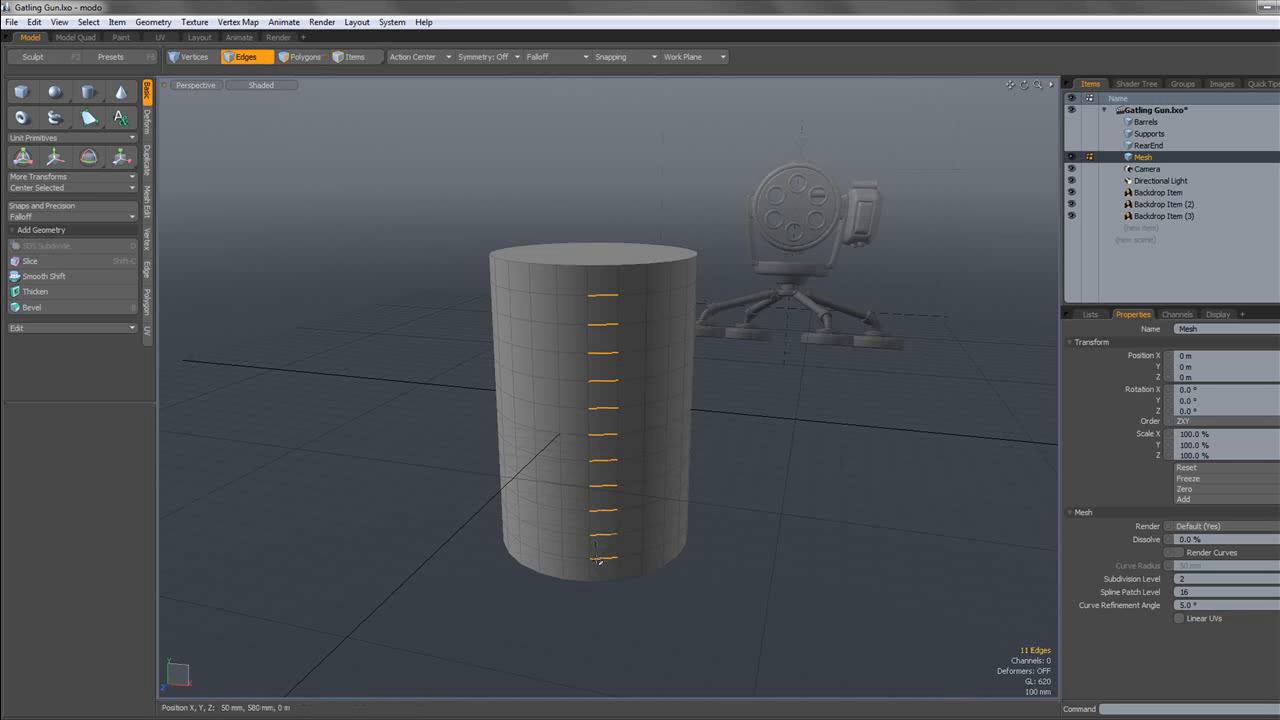
pyautogui.press('l')
pyautogui.press('BackSpace')
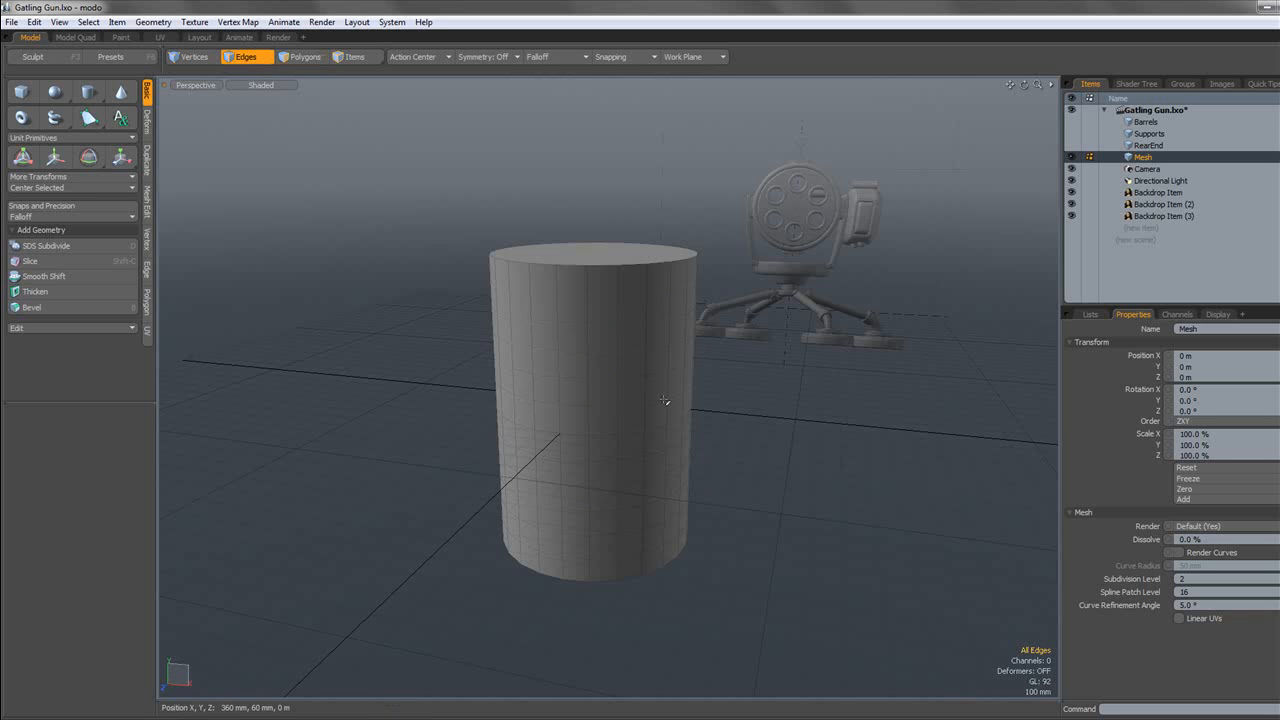
# Remove every second vertical edge around the cylinder to reduce it to twelve sides.
pyautogui.click(645, 405)
pyautogui.keyDown('shift'); pyautogui.click(592, 414); pyautogui.keyUp('shift')
pyautogui.press('Up')
pyautogui.press('Up')
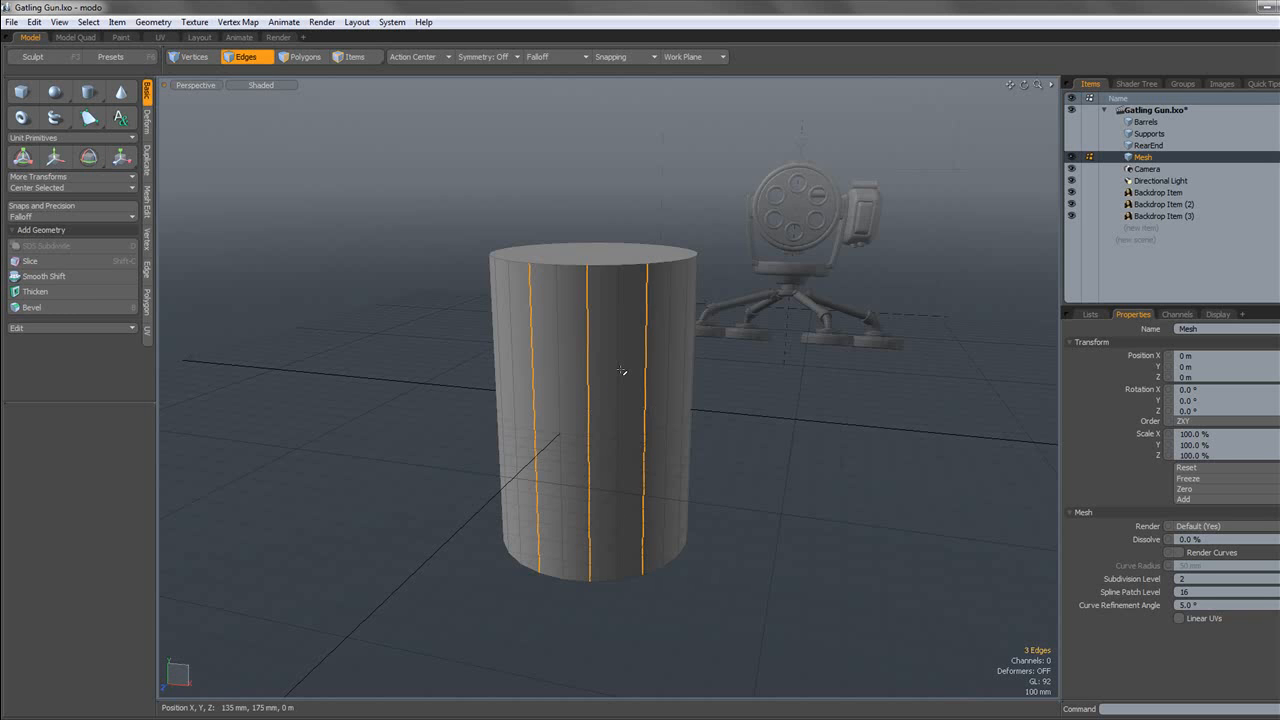
pyautogui.press('Up')
pyautogui.press('BackSpace')
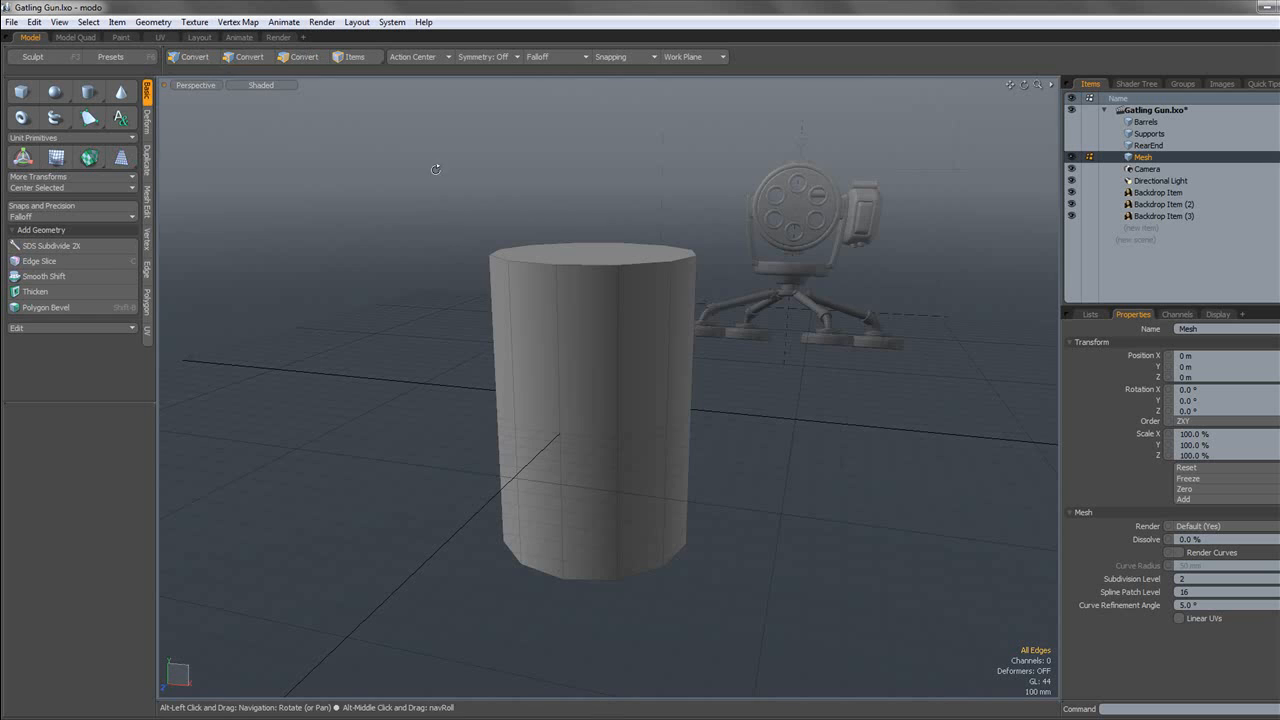
# Flatten the whole cylinder into a disc by scaling it to about 13.5% in Y.
pyautogui.keyDown('alt'); pyautogui.moveTo(436, 169); pyautogui.dragTo(434, 214); pyautogui.keyUp('alt')
pyautogui.press('3')
pyautogui.doubleClick(663, 258)
pyautogui.keyDown('alt'); pyautogui.moveTo(663, 258); pyautogui.dragTo(597, 397); pyautogui.keyUp('alt')
pyautogui.press('r')
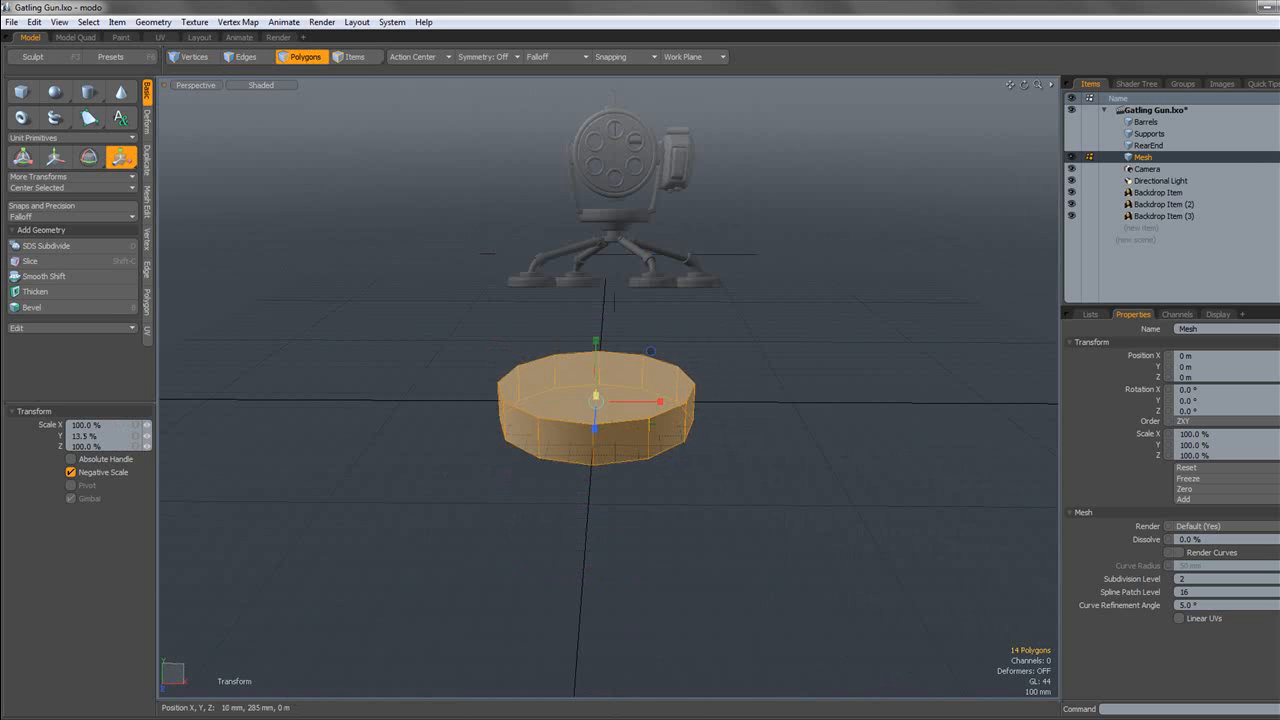
pyautogui.press('space')
# Move the disc onto the reference mount's round platform in the Front view and scale it uniformly to about 254.5%.
pyautogui.click(199, 84)
pyautogui.click(222, 70)
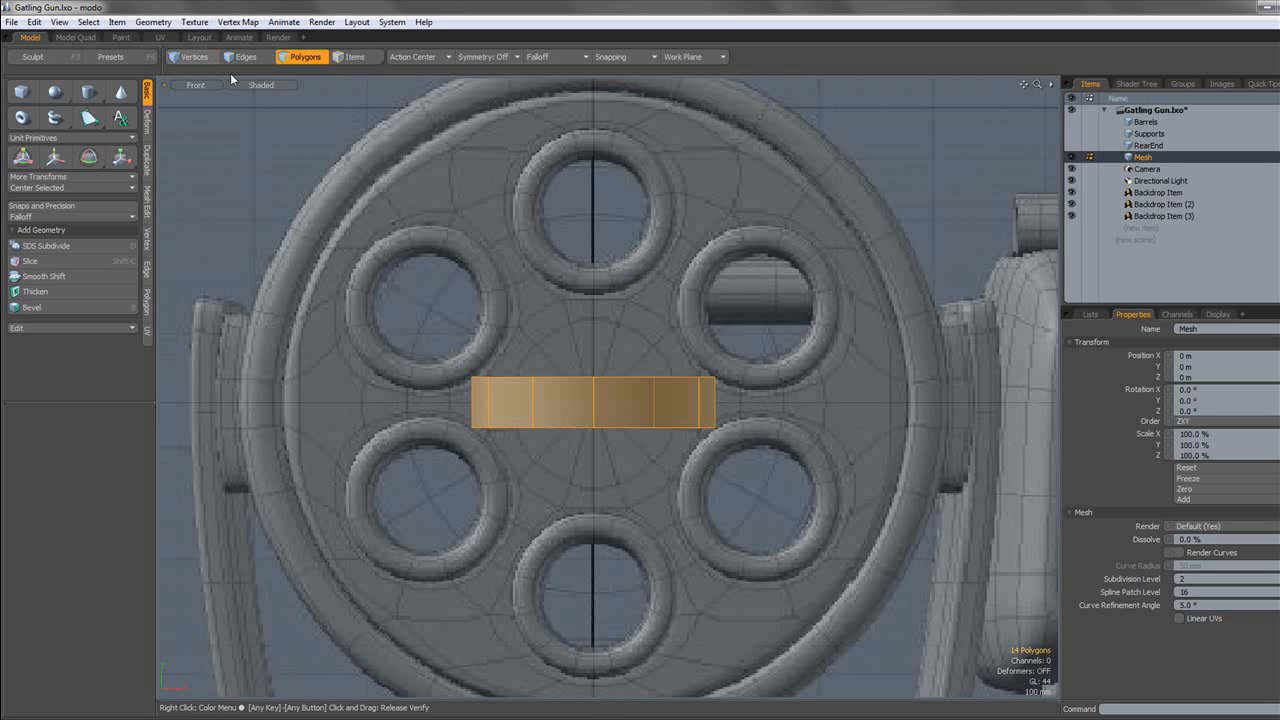
pyautogui.scroll(-5, 571, 157)
pyautogui.keyDown('alt'); pyautogui.keyDown('shift'); pyautogui.moveTo(571, 157); pyautogui.dragTo(715, 361); pyautogui.keyUp('shift'); pyautogui.keyUp('alt')
pyautogui.scroll(2, 584, 174)
pyautogui.press('y')
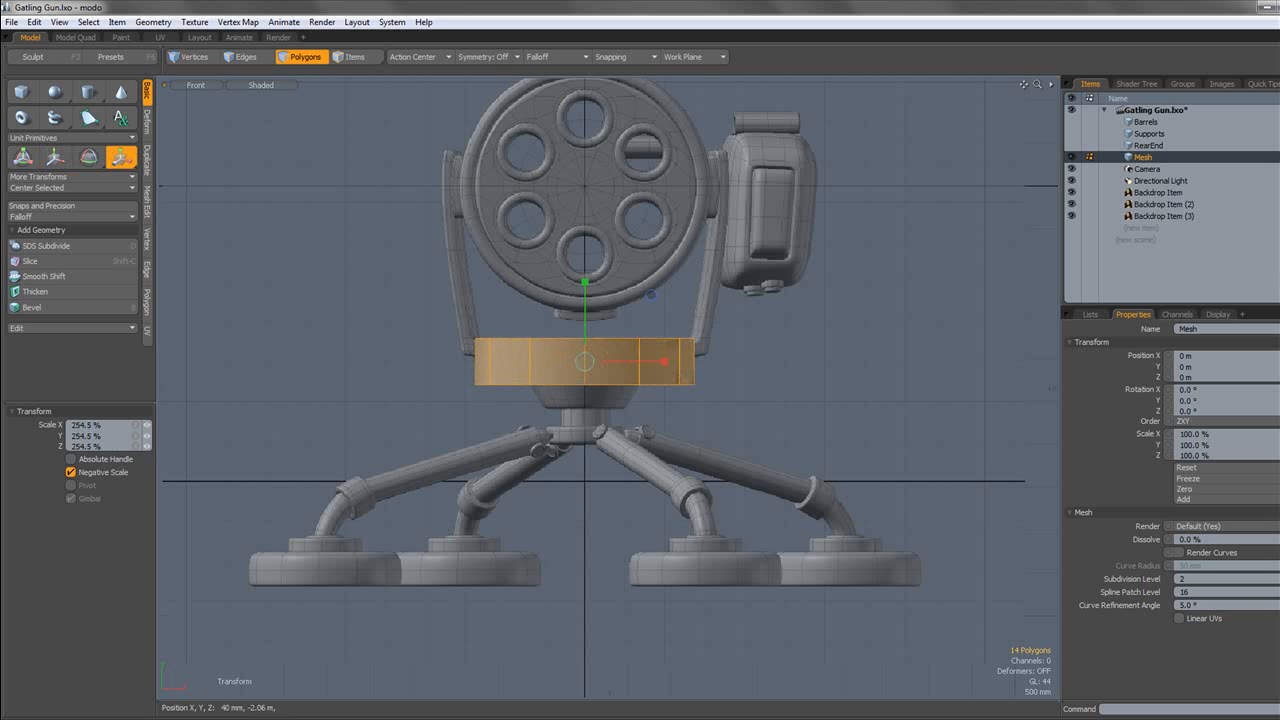
pyautogui.press('q')
# Show the disc as wireframe, then reduce its height and shift it vertically to match the reference platform.
pyautogui.press('KP_5')
pyautogui.scroll(3, 580, 325)
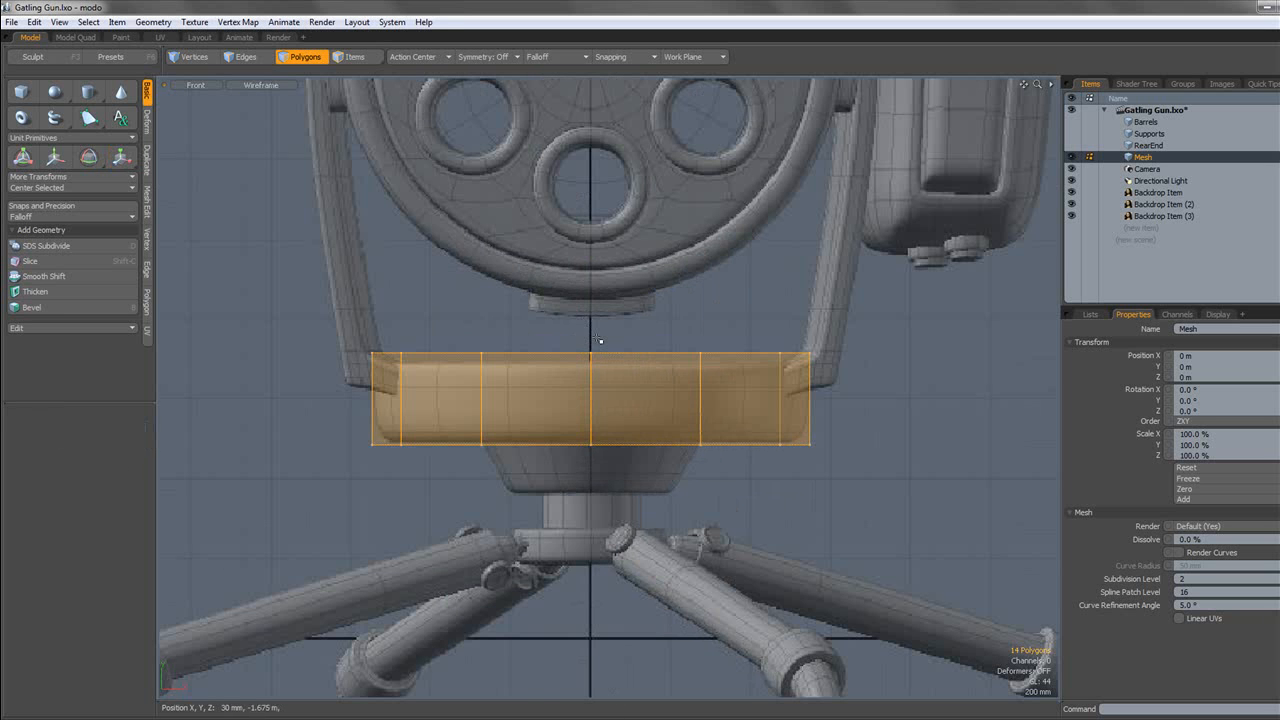
pyautogui.press('r')
pyautogui.moveTo(593, 356); pyautogui.dragTo(593, 373)
pyautogui.press('q')
pyautogui.press('w')
pyautogui.moveTo(592, 322); pyautogui.dragTo(638, 303)
pyautogui.press('q')
pyautogui.click(637, 321)
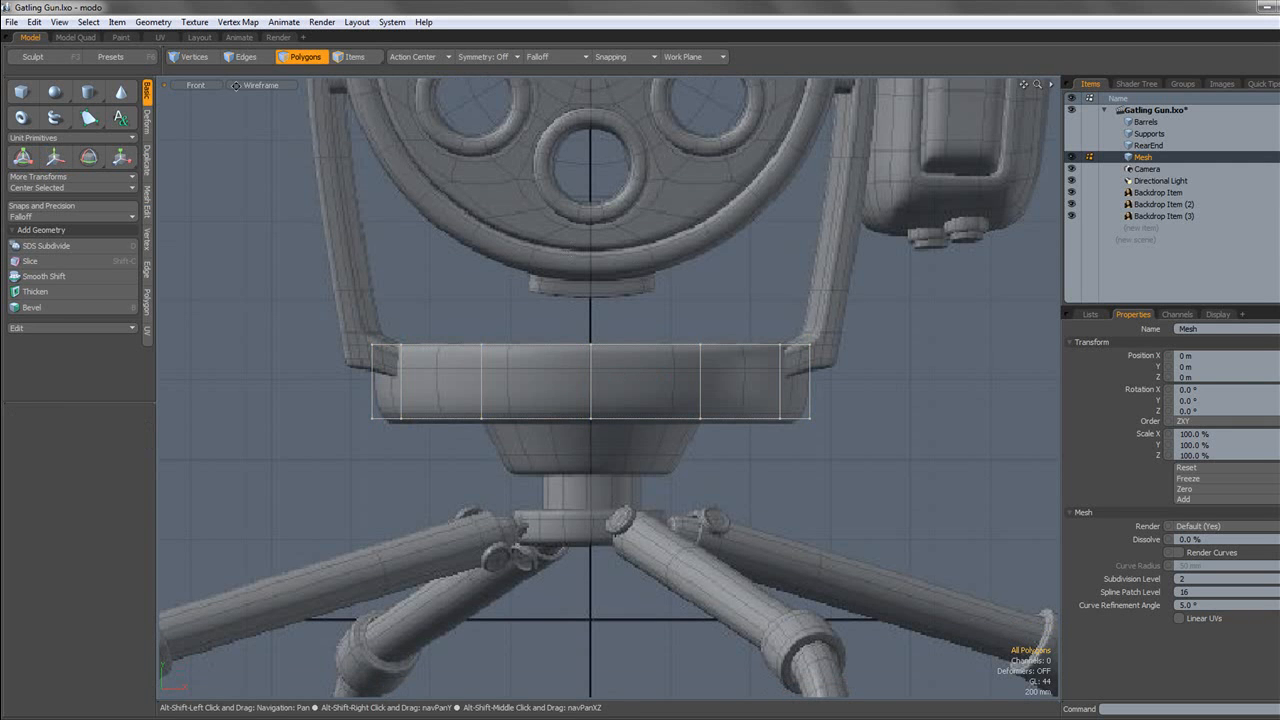
# Scale the disc's bottom ring of vertices slightly inward to taper the wall like the reference.
pyautogui.click(192, 57)
pyautogui.keyDown('alt'); pyautogui.keyDown('shift'); pyautogui.moveTo(356, 297); pyautogui.dragTo(355, 276); pyautogui.keyUp('shift'); pyautogui.keyUp('alt')
pyautogui.moveTo(337, 384); pyautogui.dragTo(951, 416, button='right')
pyautogui.press('r')
pyautogui.moveTo(600, 402); pyautogui.dragTo(586, 402)
pyautogui.press('space')
pyautogui.click(589, 304)
pyautogui.scroll(-3, 589, 304)
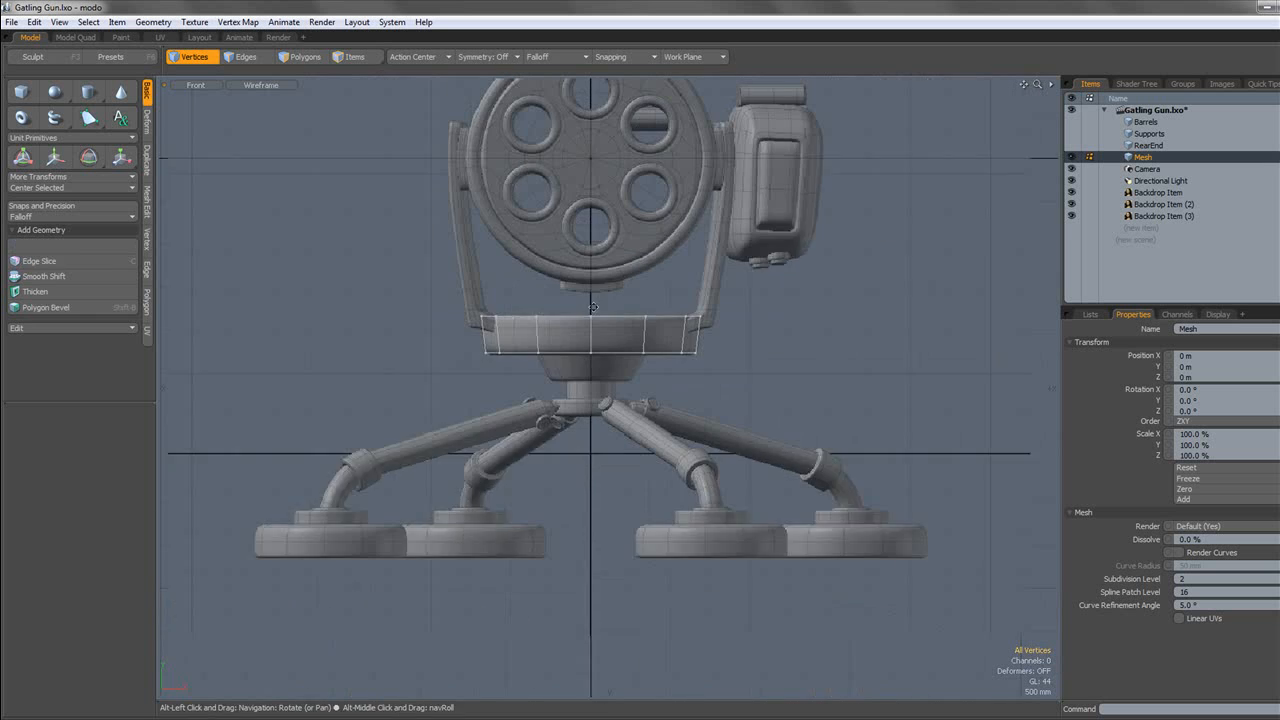
# Loop-slice the disc's wall close to its top edge and briefly preview the shape with subdivision.
pyautogui.keyDown('alt'); pyautogui.keyDown('shift'); pyautogui.moveTo(589, 304); pyautogui.dragTo(610, 351); pyautogui.keyUp('shift'); pyautogui.keyUp('alt')
pyautogui.press('3')
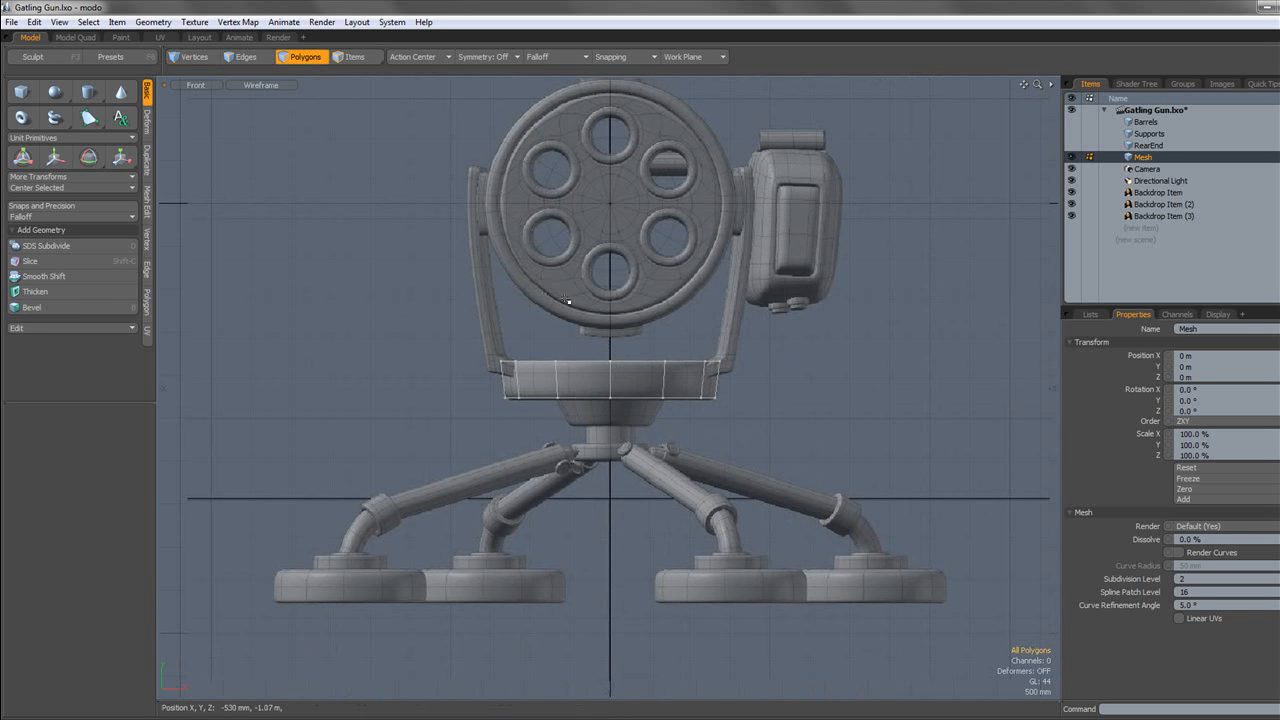
pyautogui.scroll(4, 578, 352)
pyautogui.moveTo(389, 399)
pyautogui.mouseDown()
pyautogui.moveTo(547, 399)
pyautogui.moveTo(464, 409)
pyautogui.mouseUp()
pyautogui.hotkey('alt', 'c')
pyautogui.press('space')
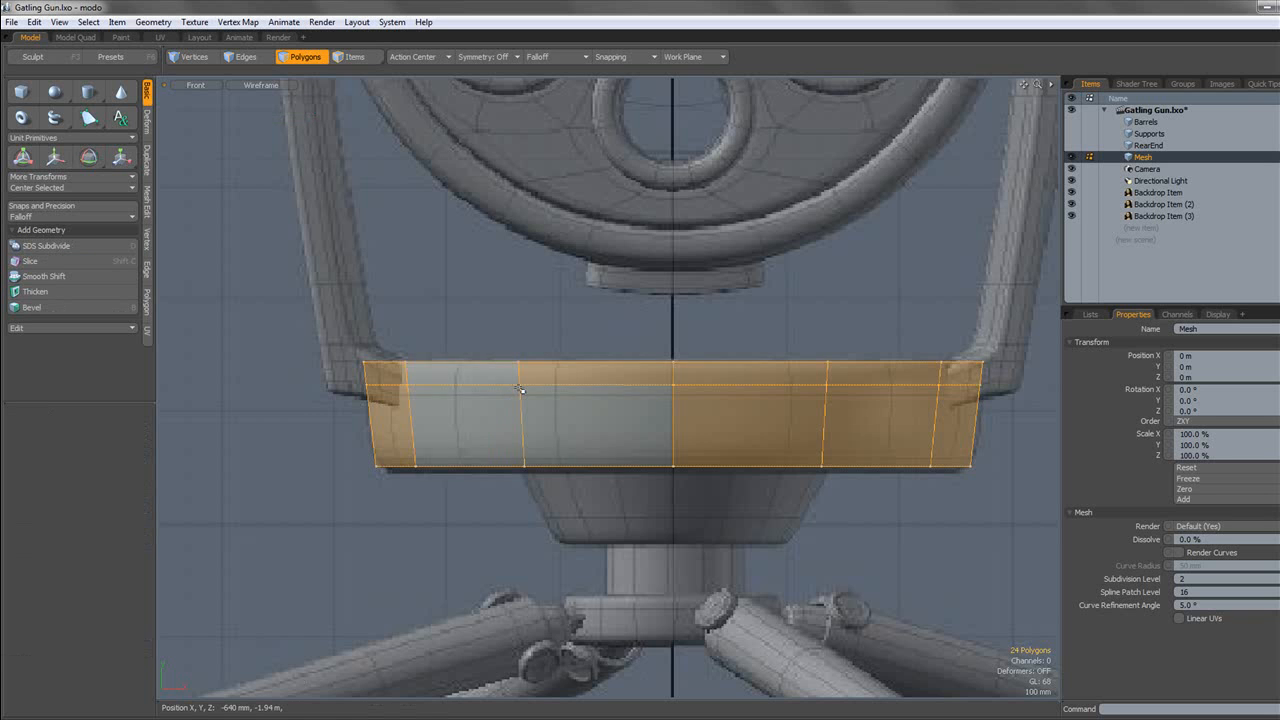
pyautogui.press('Tab')
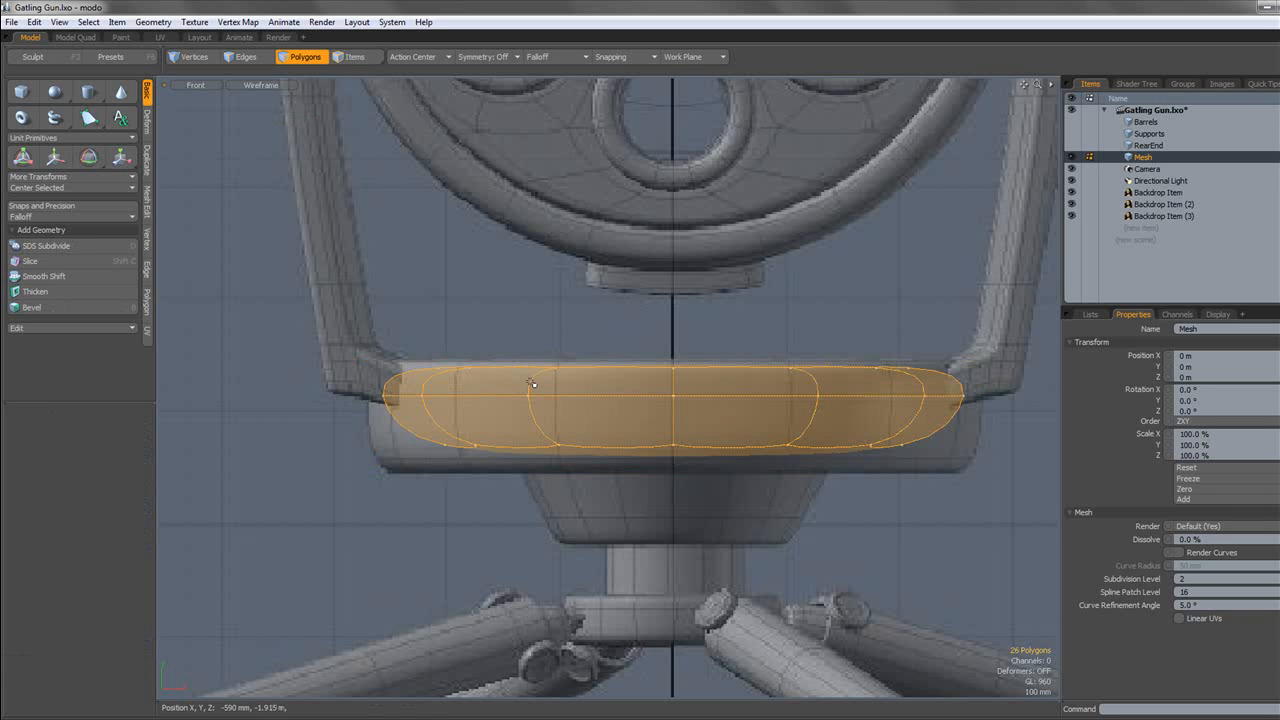
pyautogui.press('Tab')
# In a shaded perspective view, bevel the disc's top polygon twice: a narrow inset by the rim and a wider one inside it.
pyautogui.click(250, 86)
pyautogui.click(197, 87)
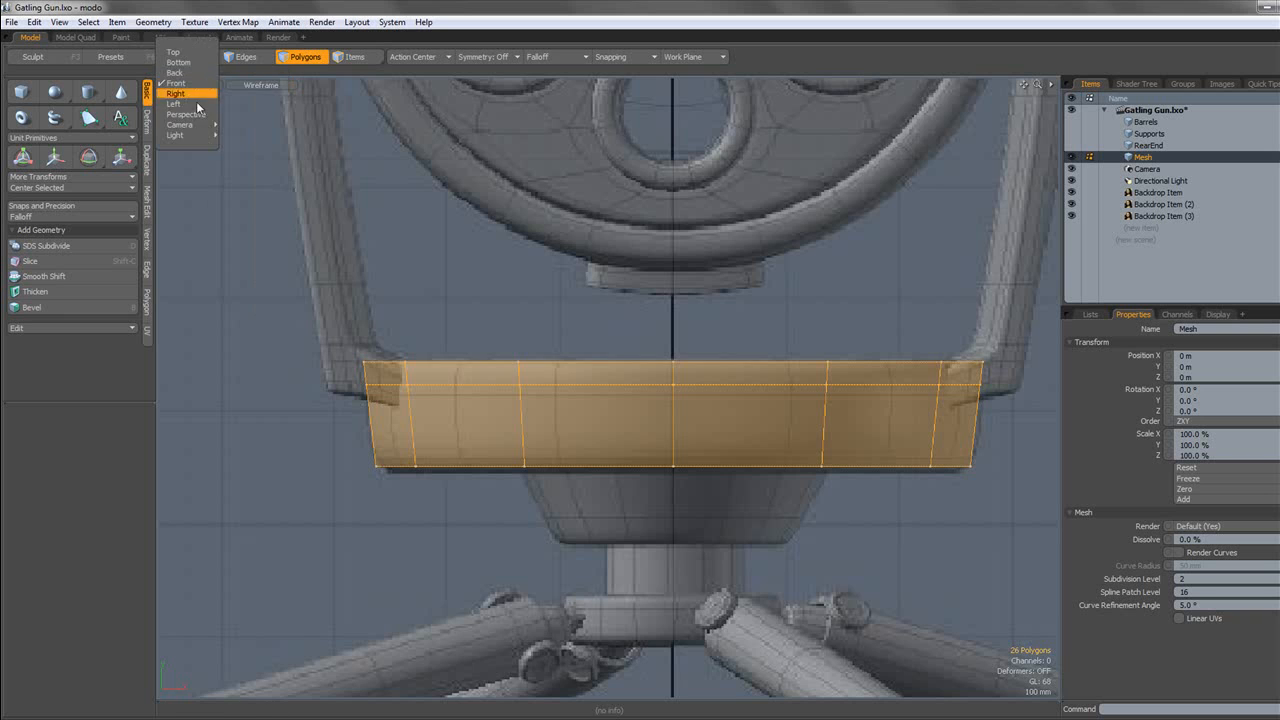
pyautogui.click(198, 115)
pyautogui.click(262, 87)
pyautogui.click(264, 114)
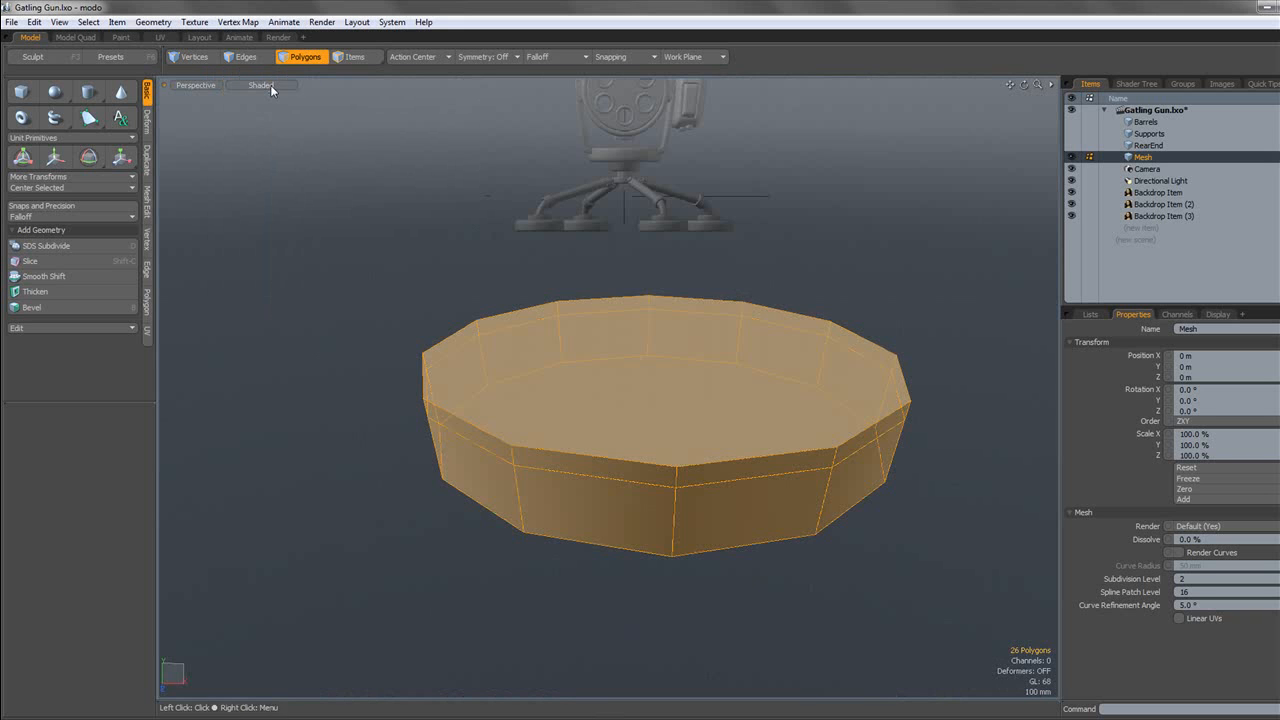
pyautogui.click(634, 403)
pyautogui.press('b')
pyautogui.moveTo(717, 354); pyautogui.dragTo(693, 355)
pyautogui.press('space')
pyautogui.press('b')
pyautogui.click(640, 380)
pyautogui.press('space')
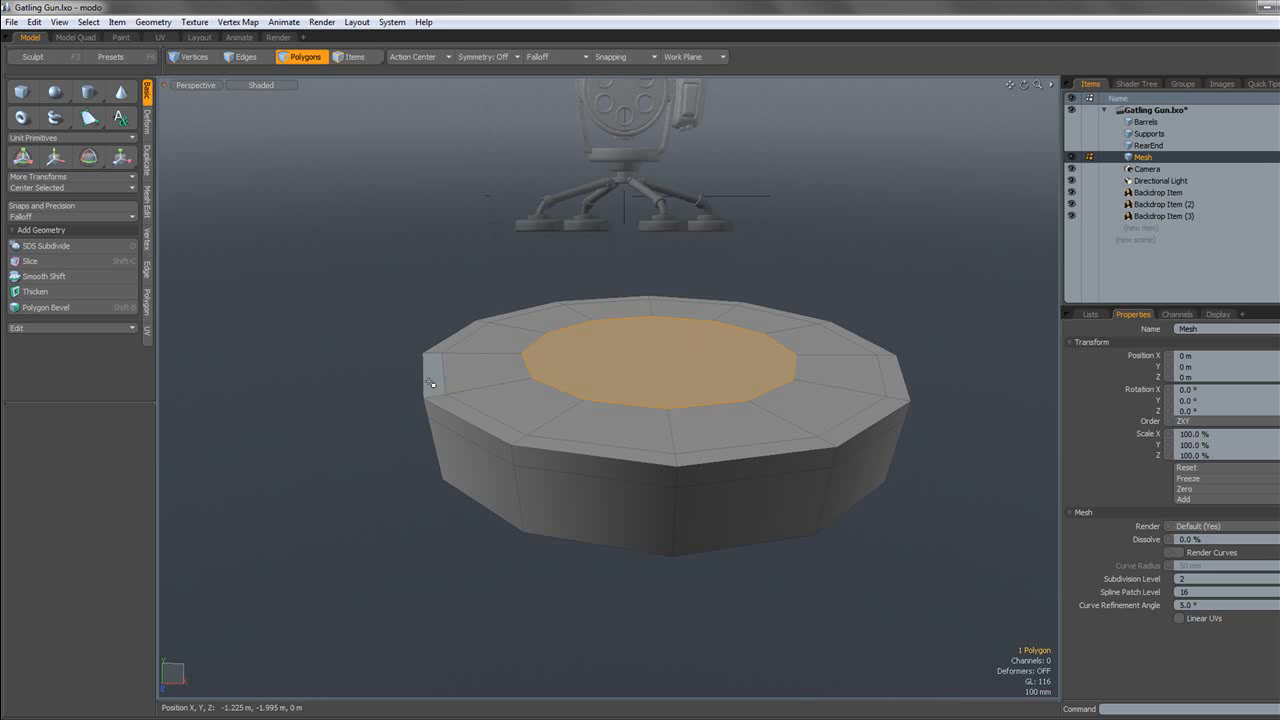
# Collapse the inner top polygon of the disc to a centre point with Join Averaged.
pyautogui.scroll(2, 441, 391)
pyautogui.scroll(-1, 482, 372)
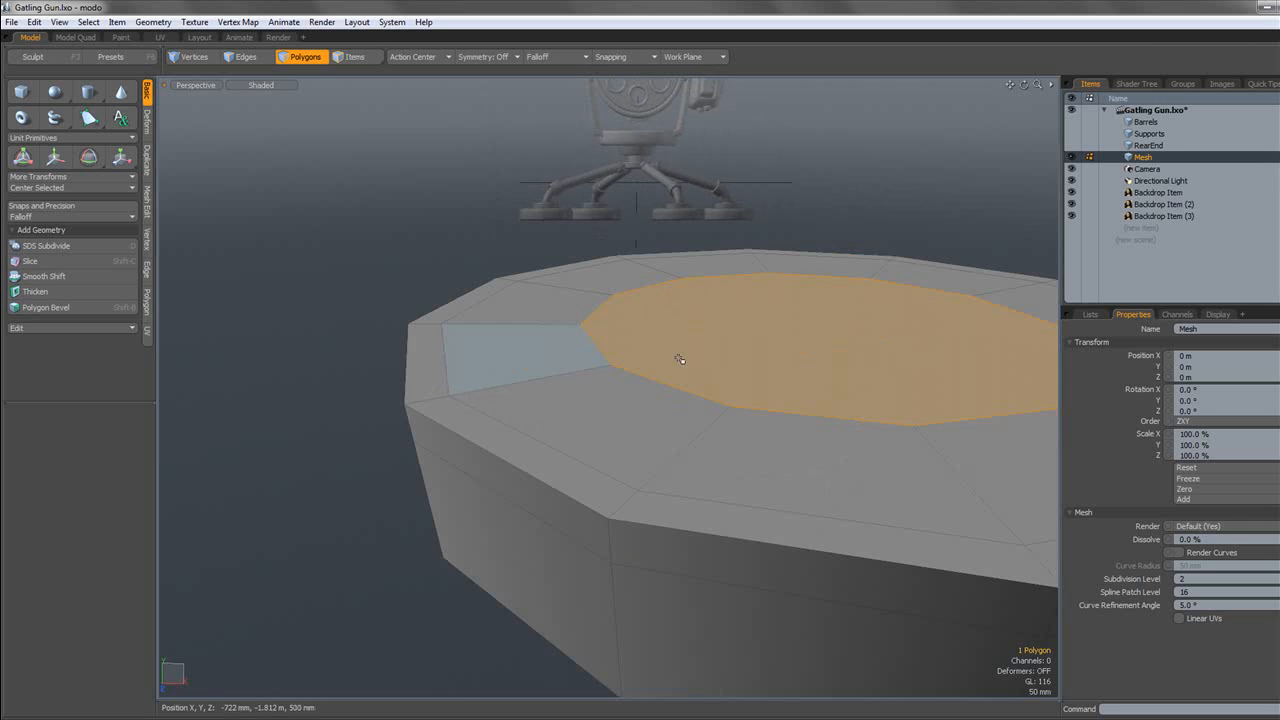
pyautogui.click(148, 237)
pyautogui.keyDown('alt'); pyautogui.keyDown('shift'); pyautogui.moveTo(474, 311); pyautogui.dragTo(345, 322); pyautogui.keyUp('shift'); pyautogui.keyUp('alt')
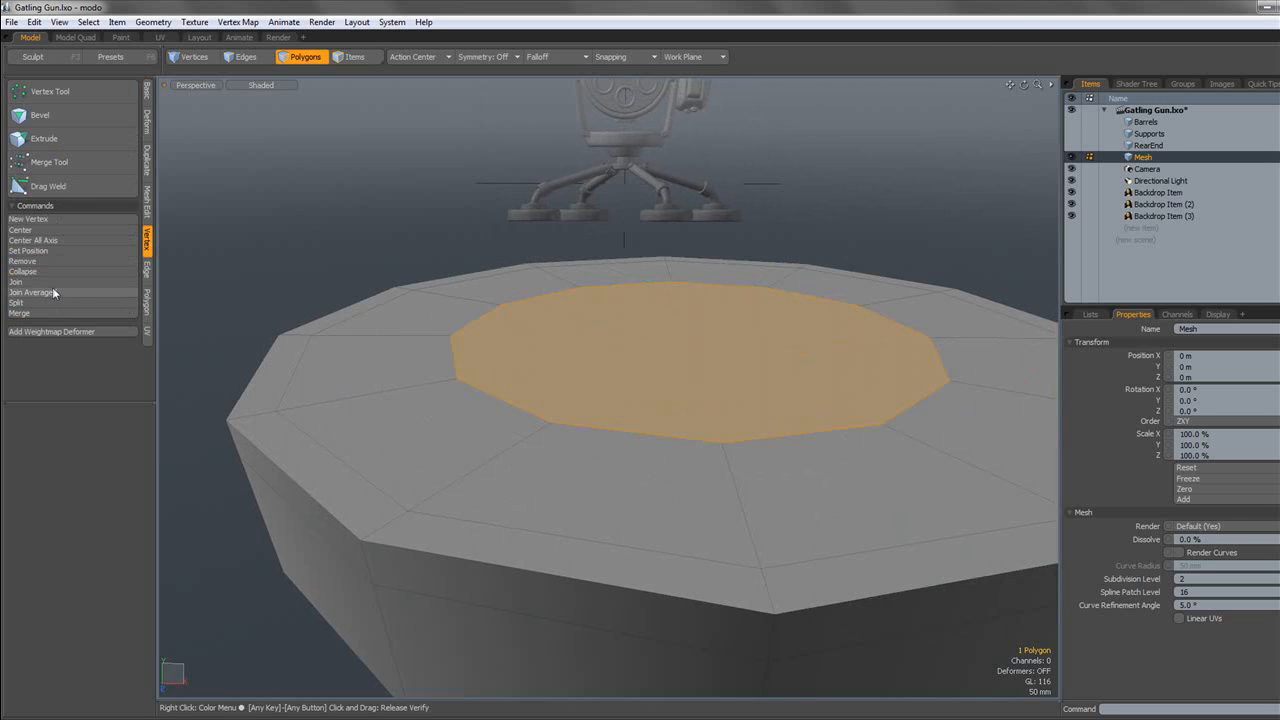
pyautogui.click(52, 294)
# Bevel the disc's bottom polygon with a narrow inset by the rim, and start a second bevel inside it.
pyautogui.scroll(-4, 555, 373)
pyautogui.keyDown('alt'); pyautogui.moveTo(558, 373); pyautogui.dragTo(614, 354); pyautogui.keyUp('alt')
pyautogui.click(614, 354)
pyautogui.press('b')
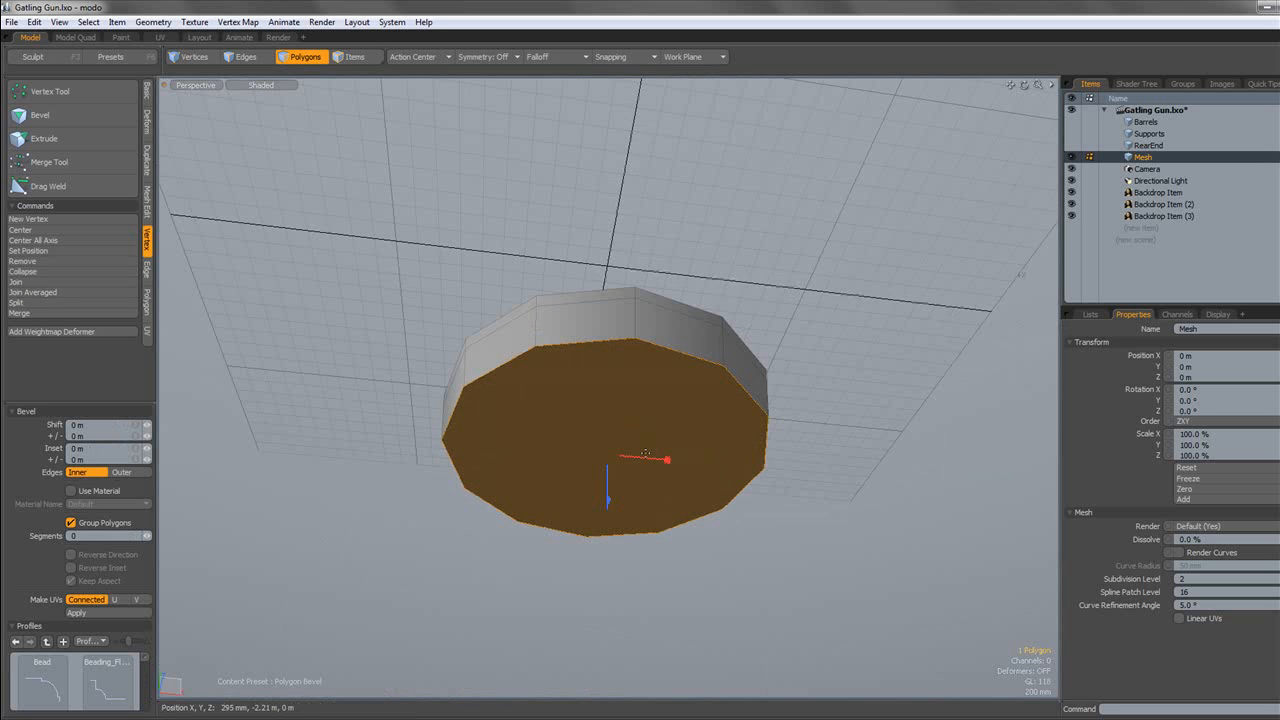
pyautogui.moveTo(664, 460); pyautogui.dragTo(597, 459)
pyautogui.keyDown('shift'); pyautogui.click(656, 462); pyautogui.keyUp('shift')
pyautogui.press('q')
# Collapse the disc's inner bottom polygon to a centre point with Join Averaged and turn on subdivision for the disc.
pyautogui.click(50, 292)
pyautogui.click(408, 296)
pyautogui.press('Tab')
pyautogui.keyDown('alt'); pyautogui.moveTo(408, 296); pyautogui.dragTo(403, 413); pyautogui.keyUp('alt')
# Compare the disc's position and height with the mount's platform on the reference in the left view.
pyautogui.click(208, 86)
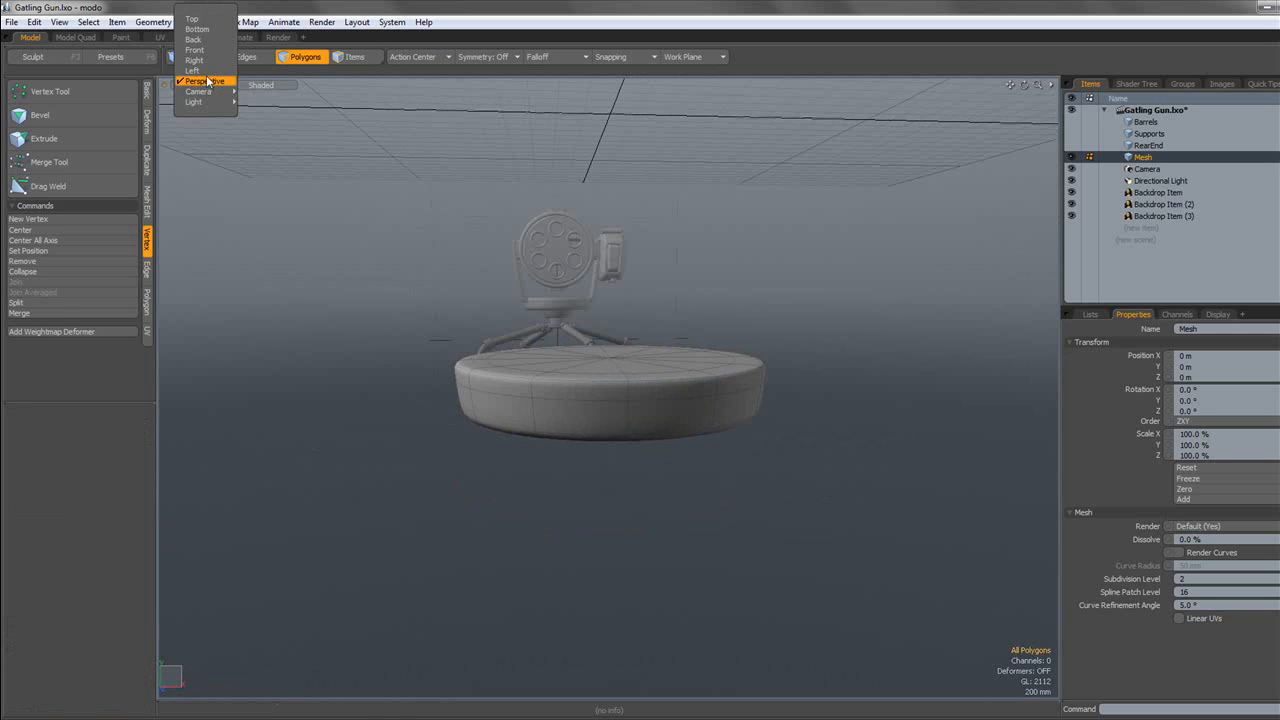
pyautogui.click(208, 70)
pyautogui.press('a')
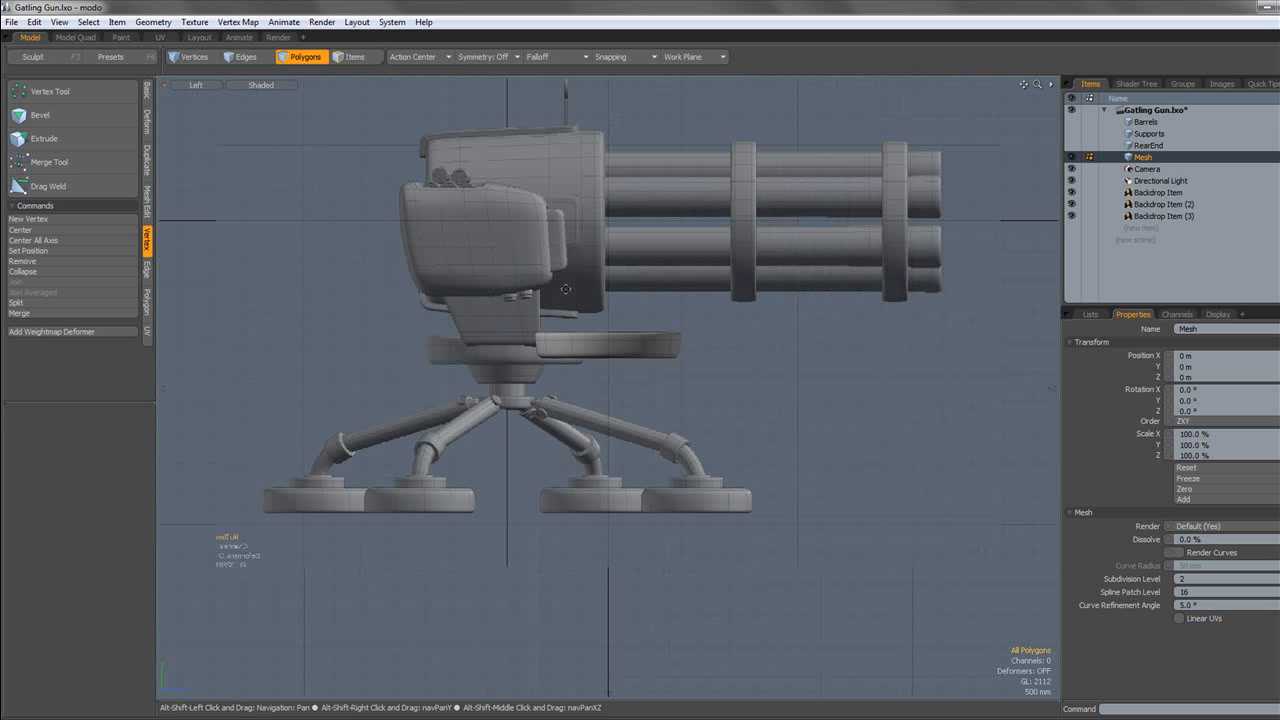
pyautogui.press('w')
pyautogui.scroll(5, 555, 343)
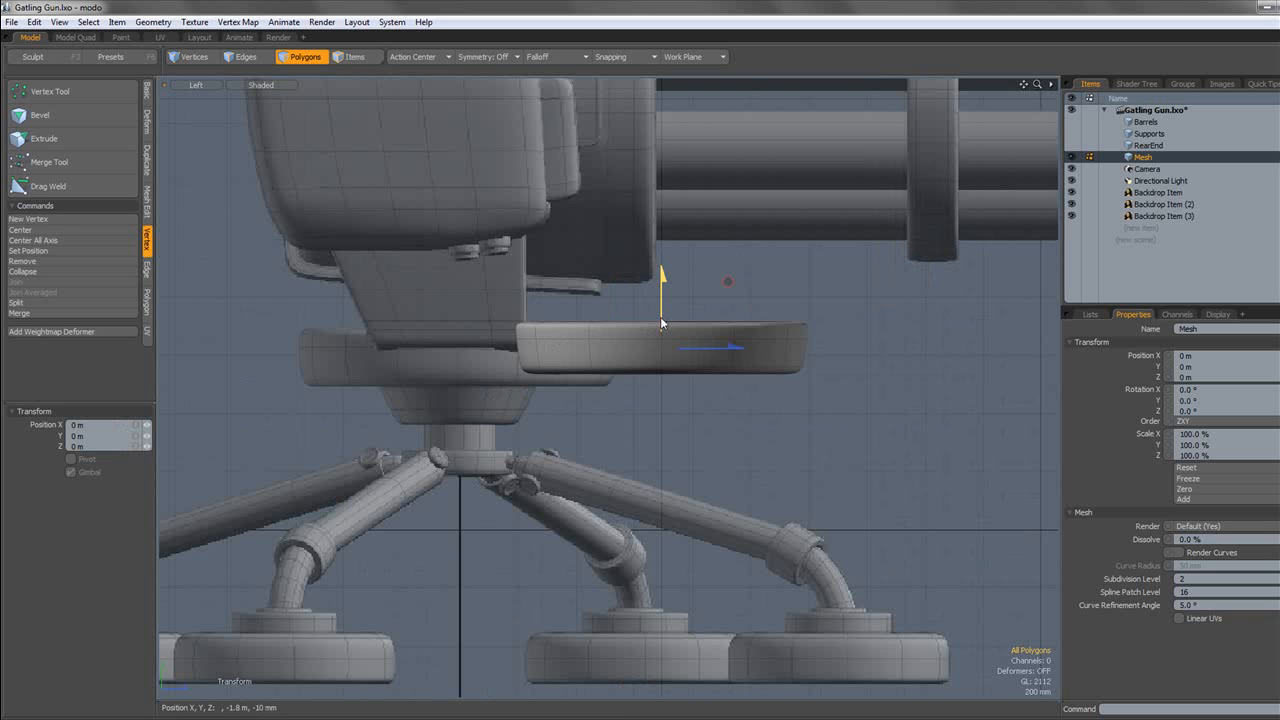
pyautogui.press('space')
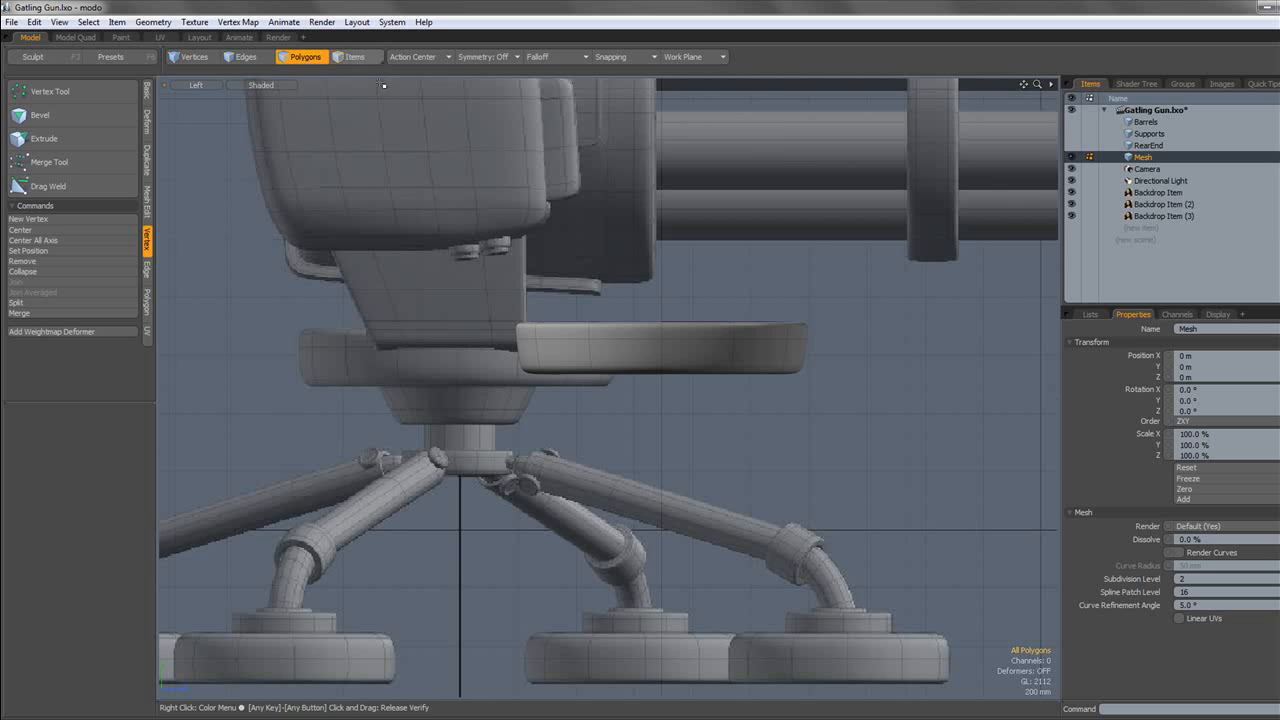
pyautogui.scroll(-2, 383, 85)
pyautogui.keyDown('alt'); pyautogui.keyDown('shift'); pyautogui.moveTo(738, 202); pyautogui.dragTo(798, 238); pyautogui.keyUp('shift'); pyautogui.keyUp('alt')
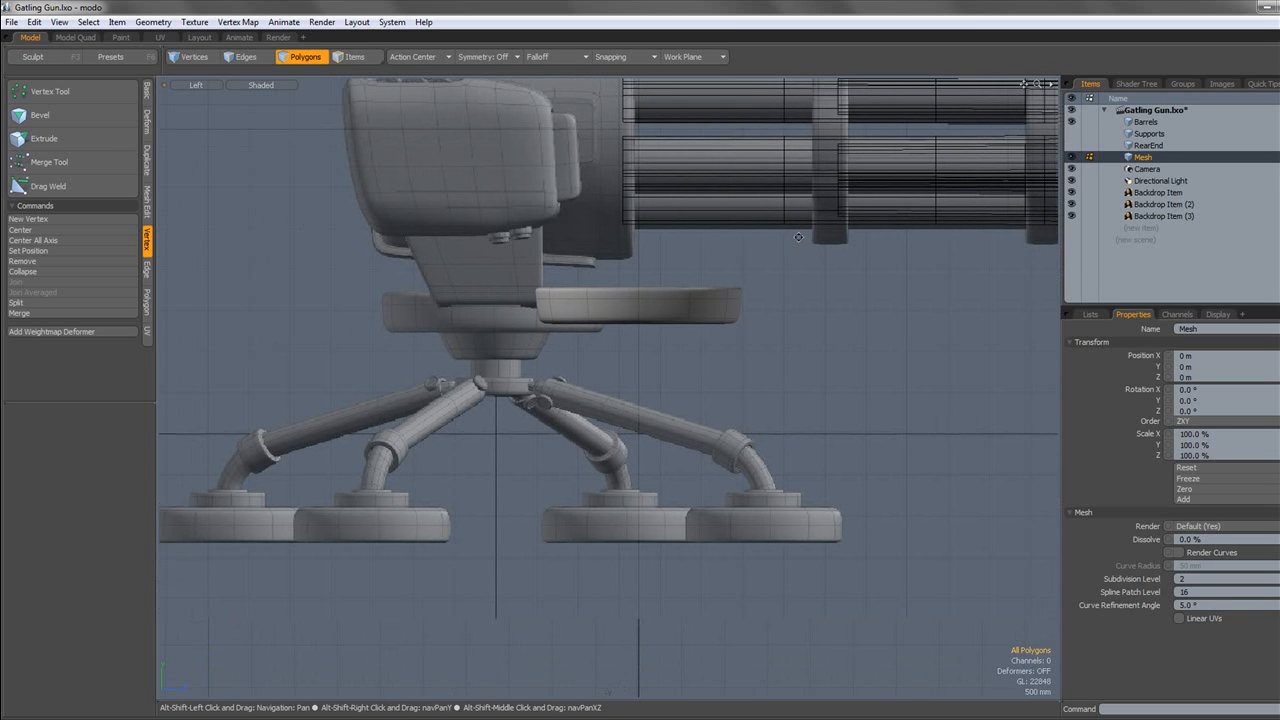
# In the front view, scale the whole disc up uniformly to 106.5% to fit the reference platform.
pyautogui.click(196, 85)
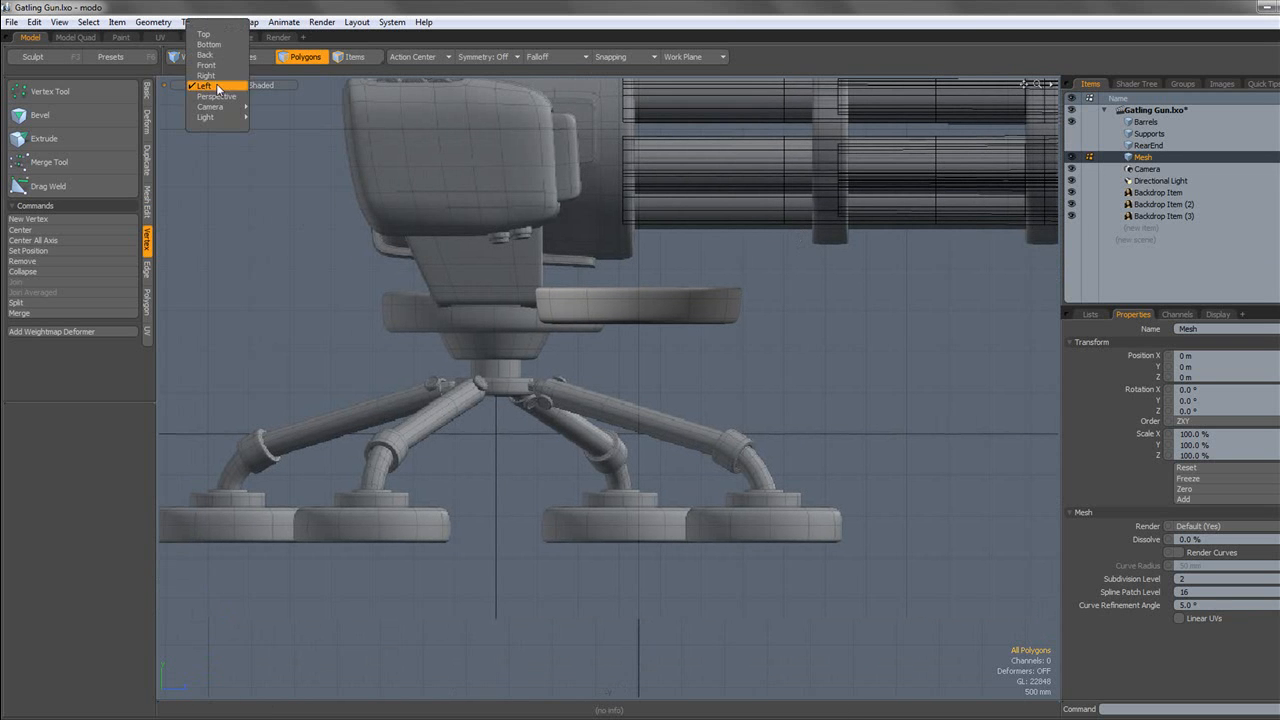
pyautogui.click(221, 66)
pyautogui.keyDown('alt'); pyautogui.keyDown('shift'); pyautogui.moveTo(422, 252); pyautogui.dragTo(414, 215); pyautogui.keyUp('shift'); pyautogui.keyUp('alt')
pyautogui.scroll(3, 640, 246)
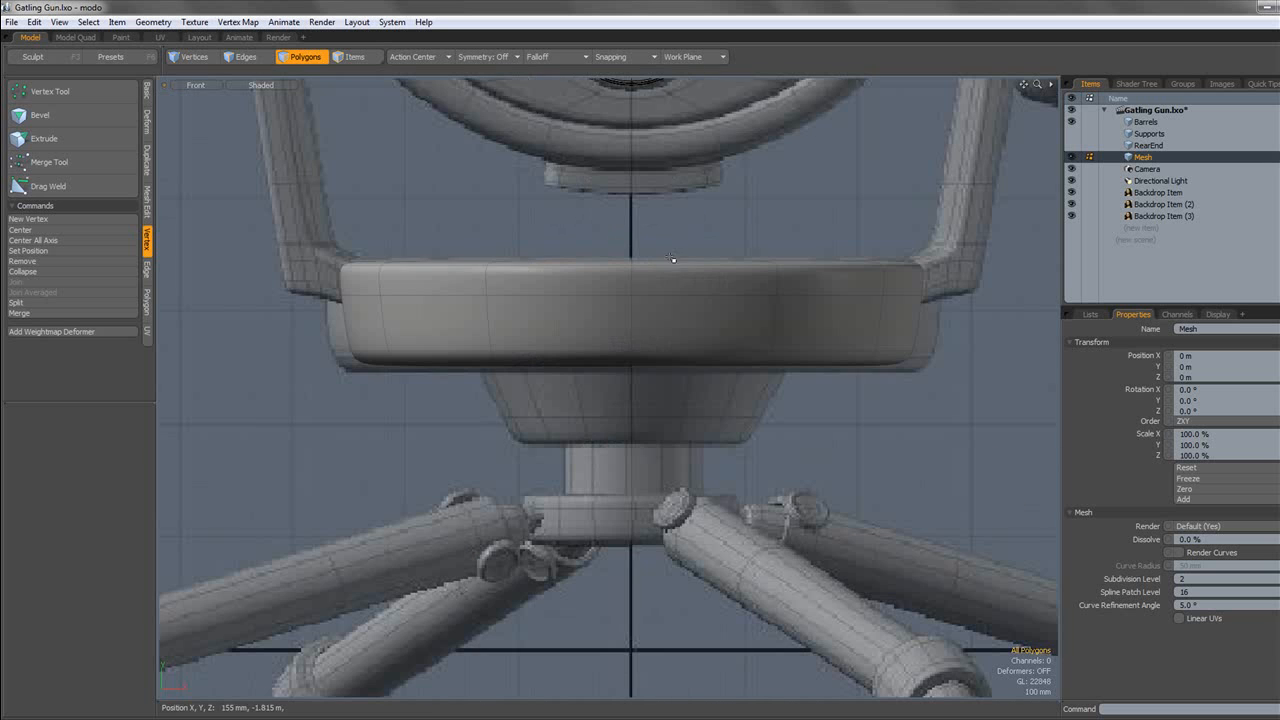
pyautogui.doubleClick(563, 289)
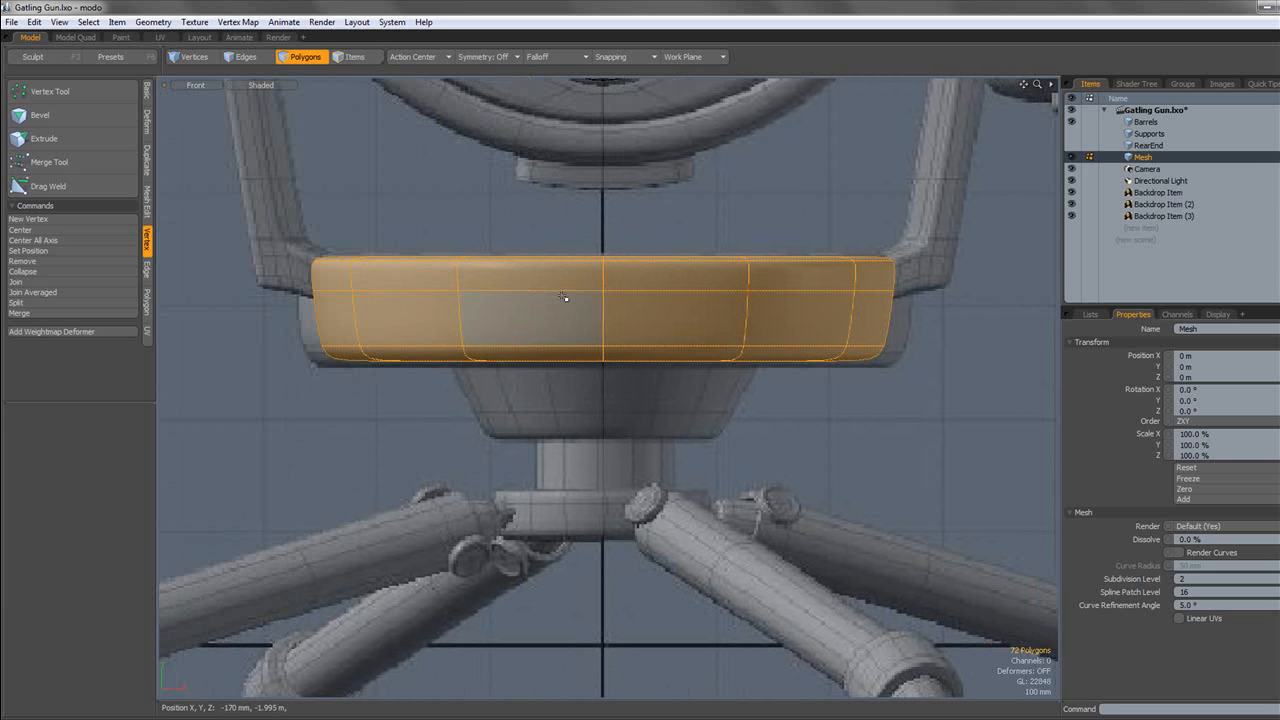
pyautogui.press('r')
pyautogui.moveTo(603, 309); pyautogui.dragTo(617, 309)
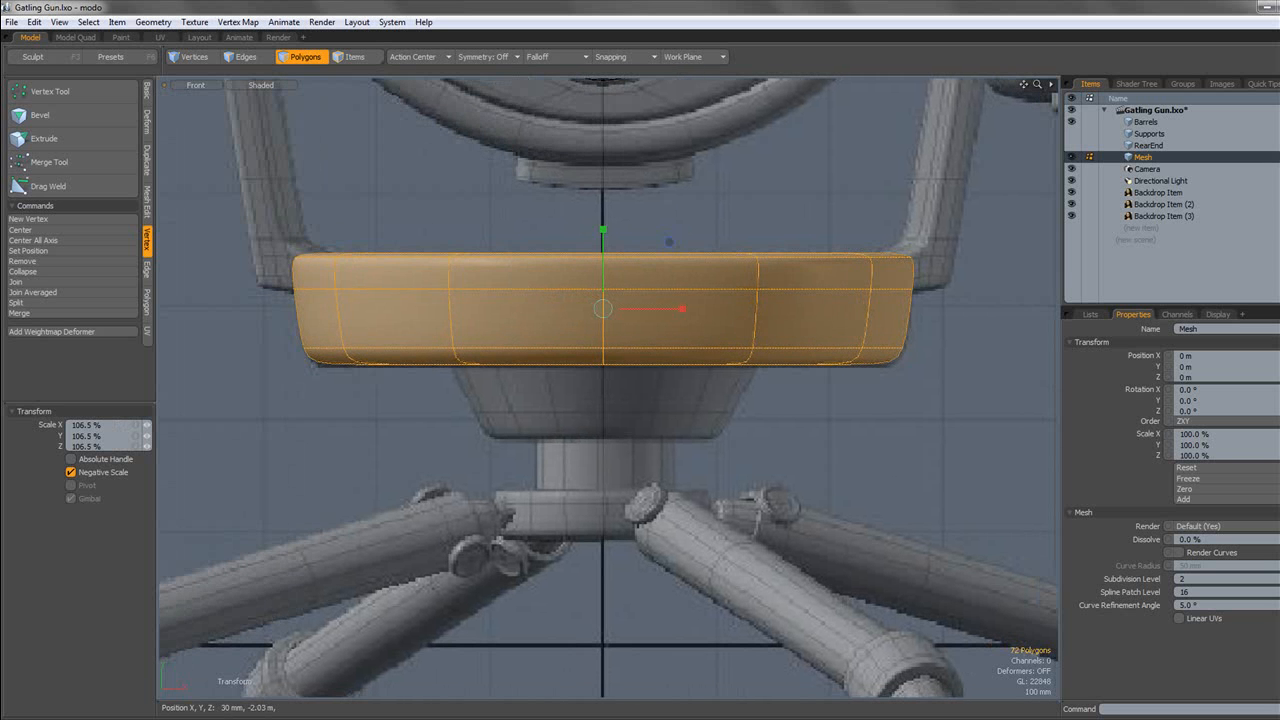
pyautogui.press('space')
# In a wireframe front view, lower the disc's upper vertices slightly and check its bottom vertices against the reference.
pyautogui.click(274, 84)
pyautogui.click(270, 99)
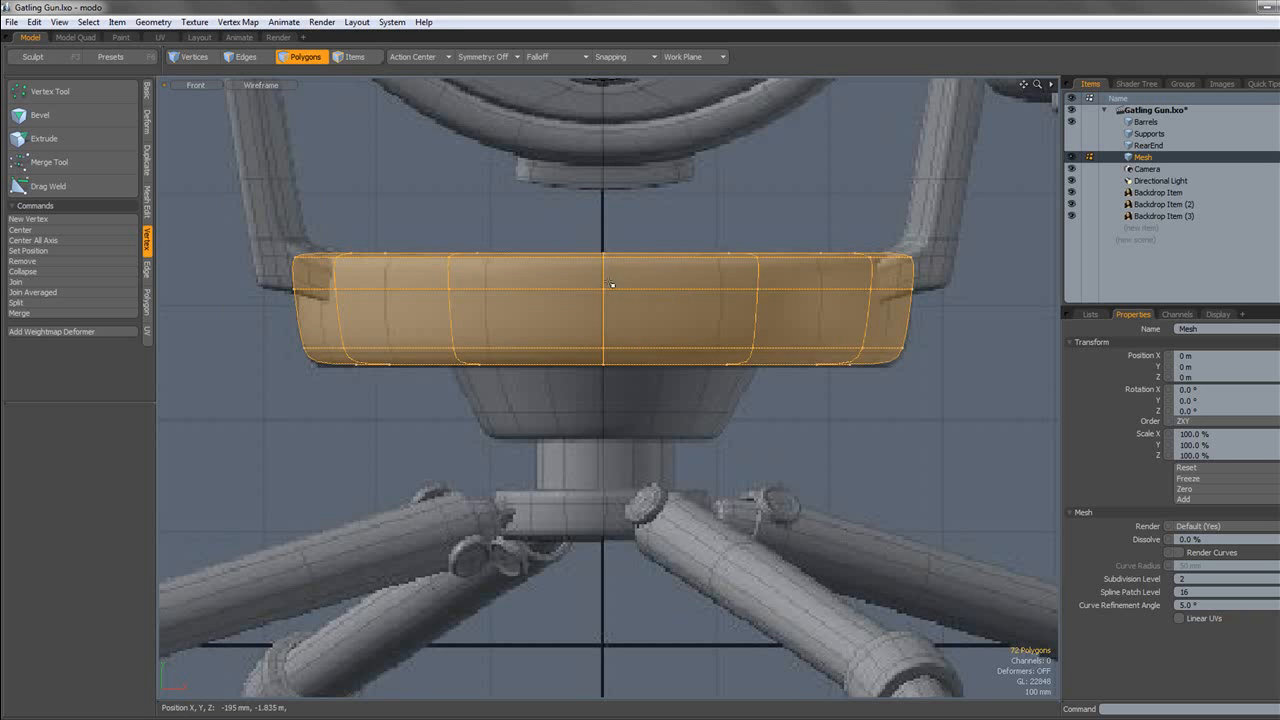
pyautogui.click(193, 57)
pyautogui.moveTo(244, 188); pyautogui.dragTo(1054, 322)
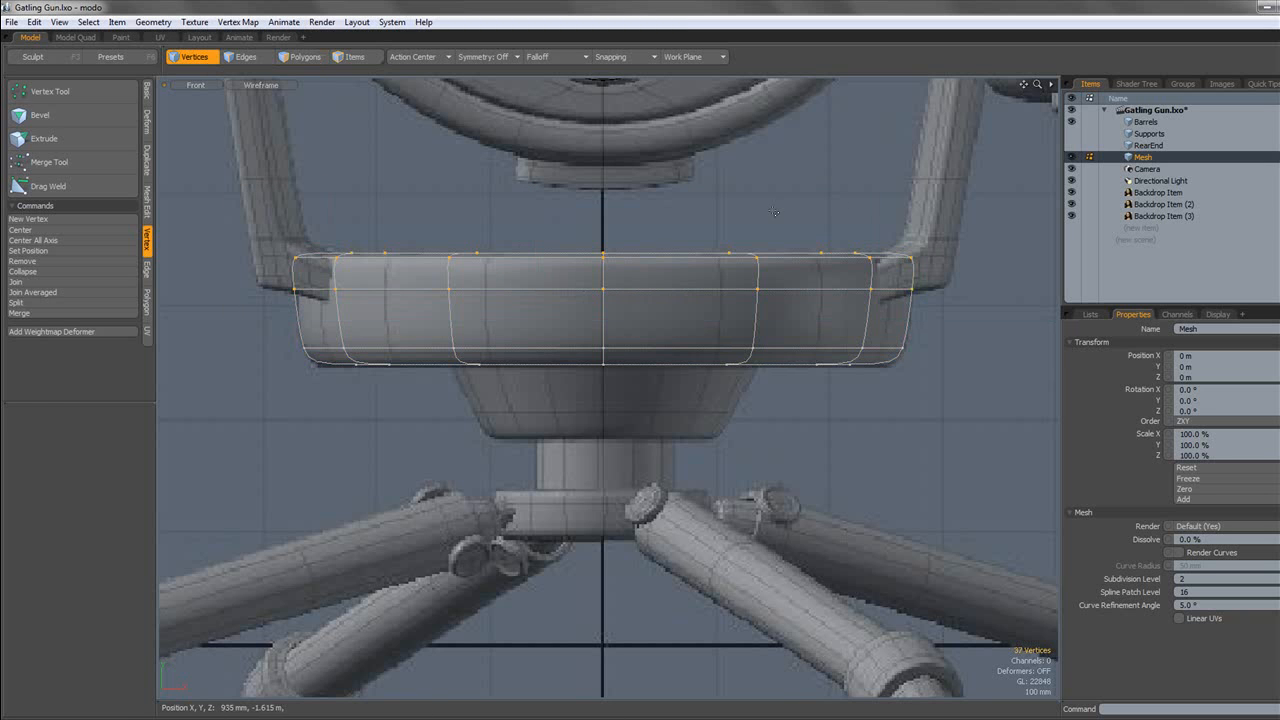
pyautogui.press('w')
pyautogui.press('q')
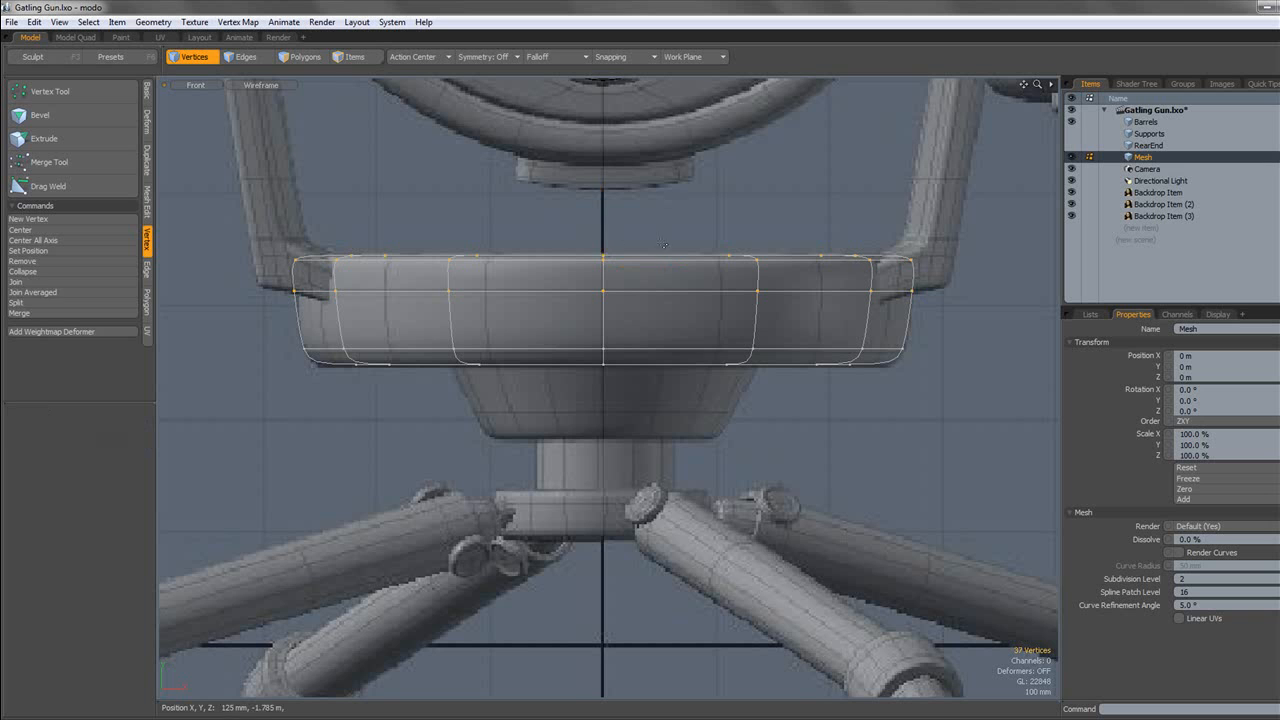
pyautogui.moveTo(285, 333); pyautogui.dragTo(994, 452, button='right')
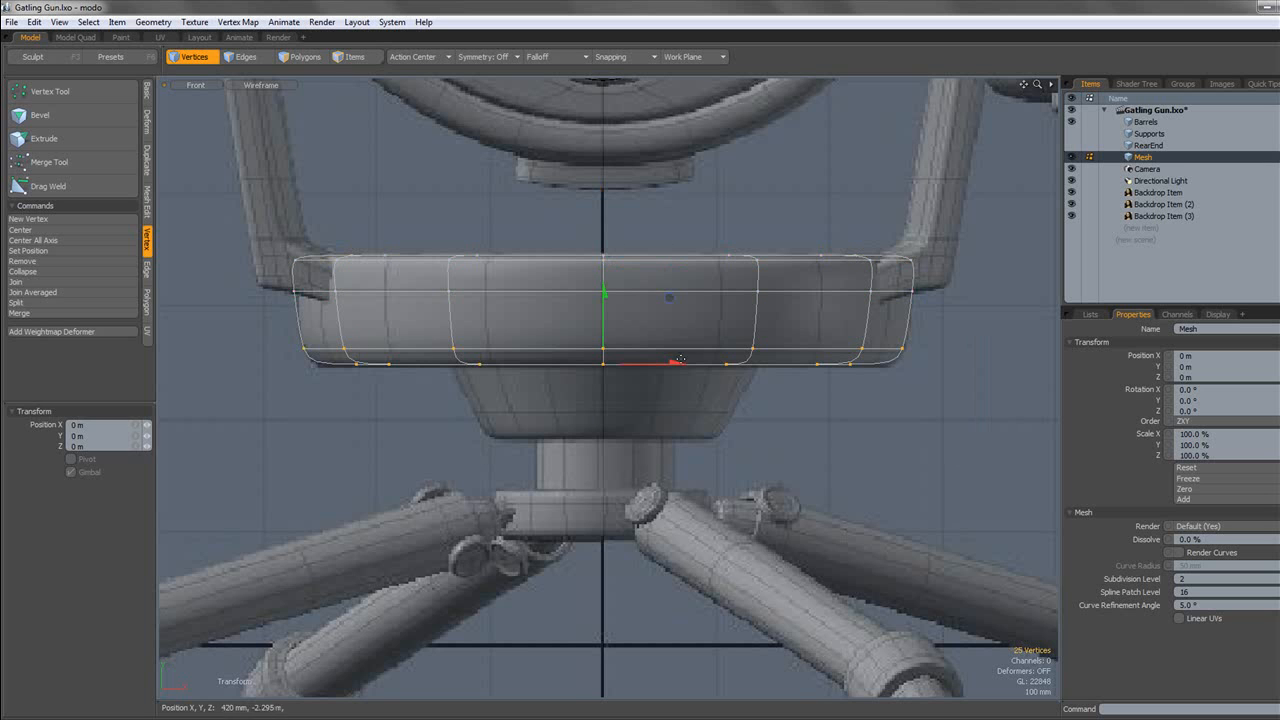
pyautogui.press('3')
# In a shaded left view, move the whole disc about -1.67 m along Z onto the mount's centre axis.
pyautogui.click(260, 85)
pyautogui.click(270, 95)
pyautogui.click(195, 85)
pyautogui.click(210, 120)
pyautogui.keyDown('alt'); pyautogui.moveTo(262, 100); pyautogui.dragTo(760, 232); pyautogui.keyUp('alt')
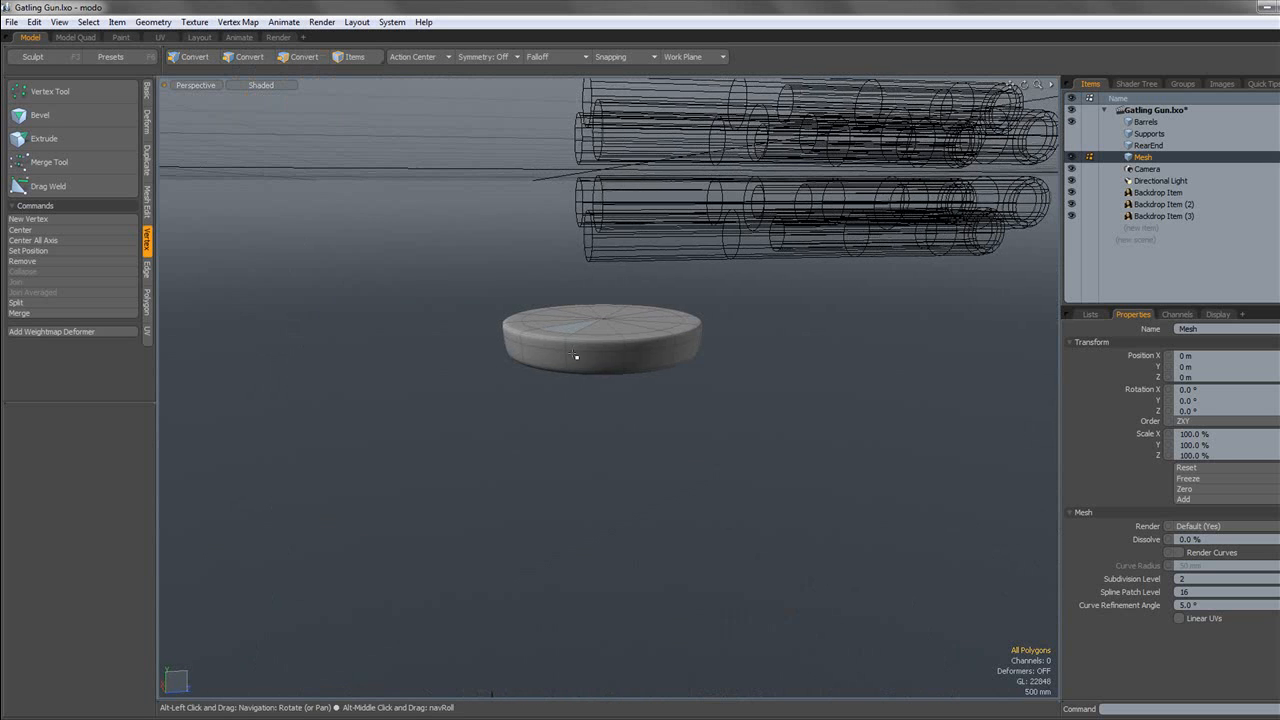
pyautogui.doubleClick(556, 357)
pyautogui.click(198, 87)
pyautogui.click(184, 75)
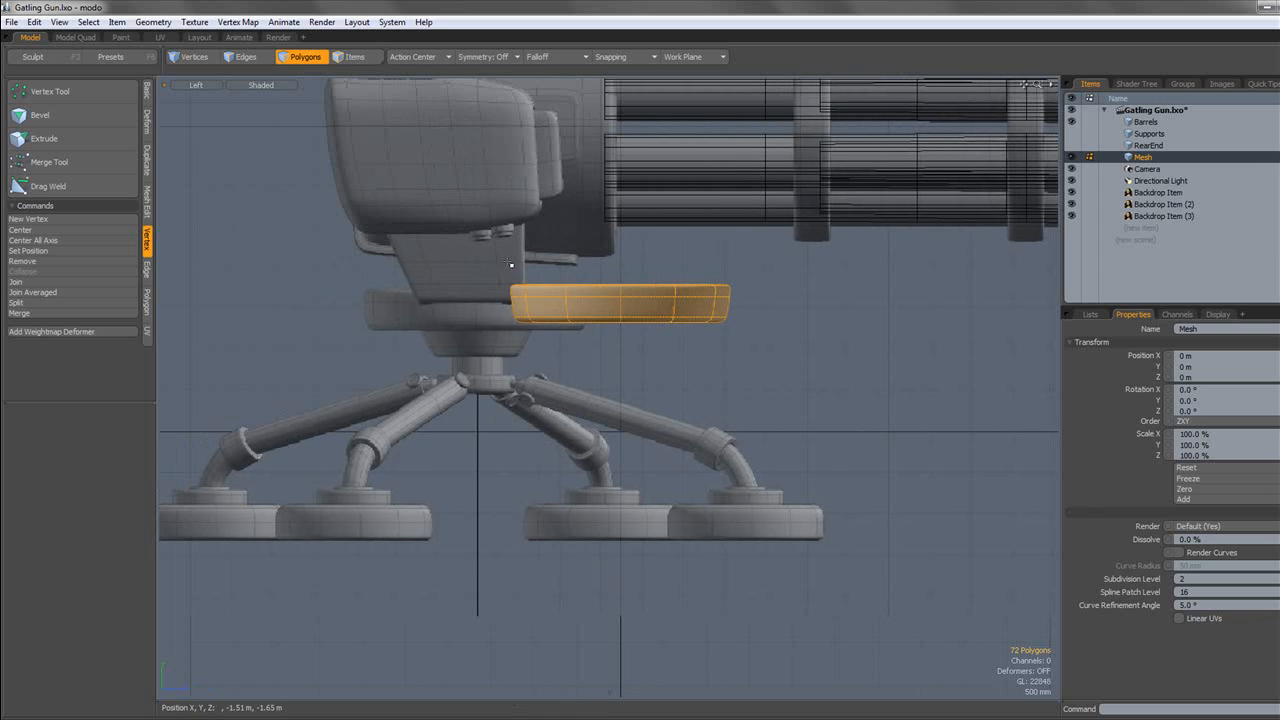
pyautogui.press('w')
pyautogui.moveTo(651, 306); pyautogui.dragTo(509, 306)
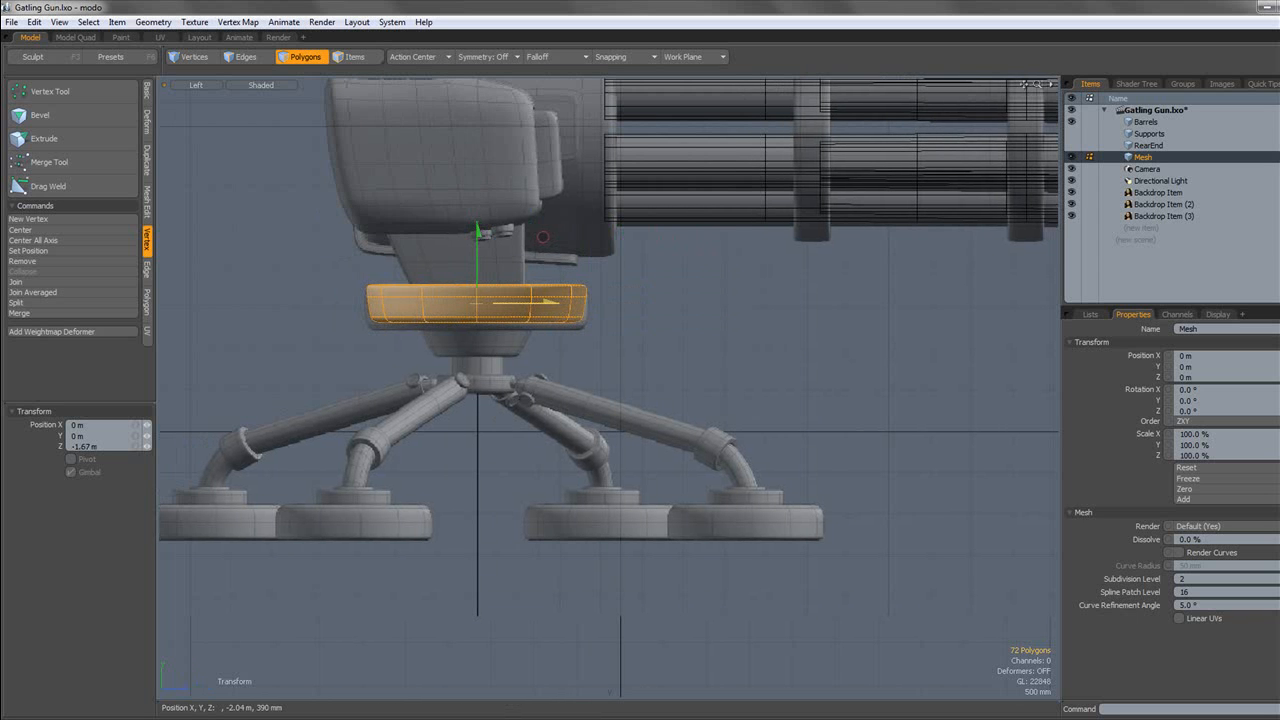
pyautogui.press('space')
# In a wireframe left view with subdivision off, scale the disc's bottom ring of vertices to 102%.
pyautogui.click(262, 85)
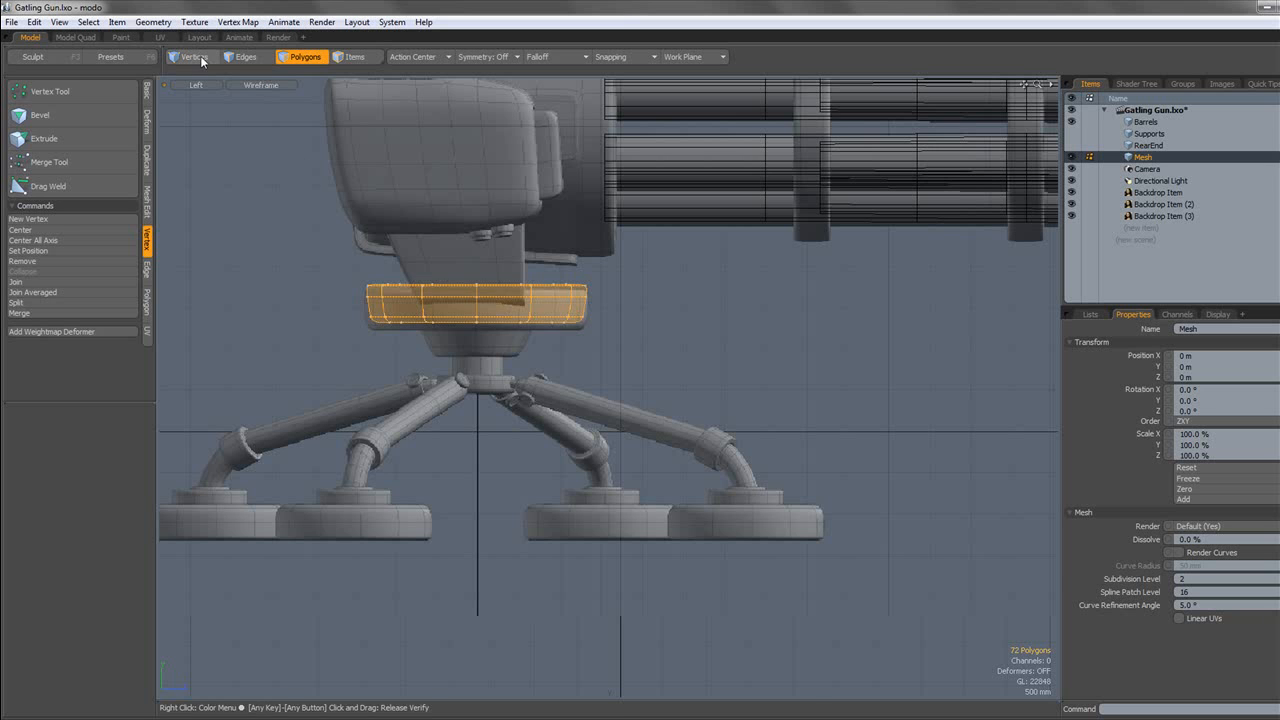
pyautogui.click(198, 58)
pyautogui.scroll(3, 371, 304)
pyautogui.press('Tab')
pyautogui.moveTo(341, 317); pyautogui.dragTo(886, 438, button='right')
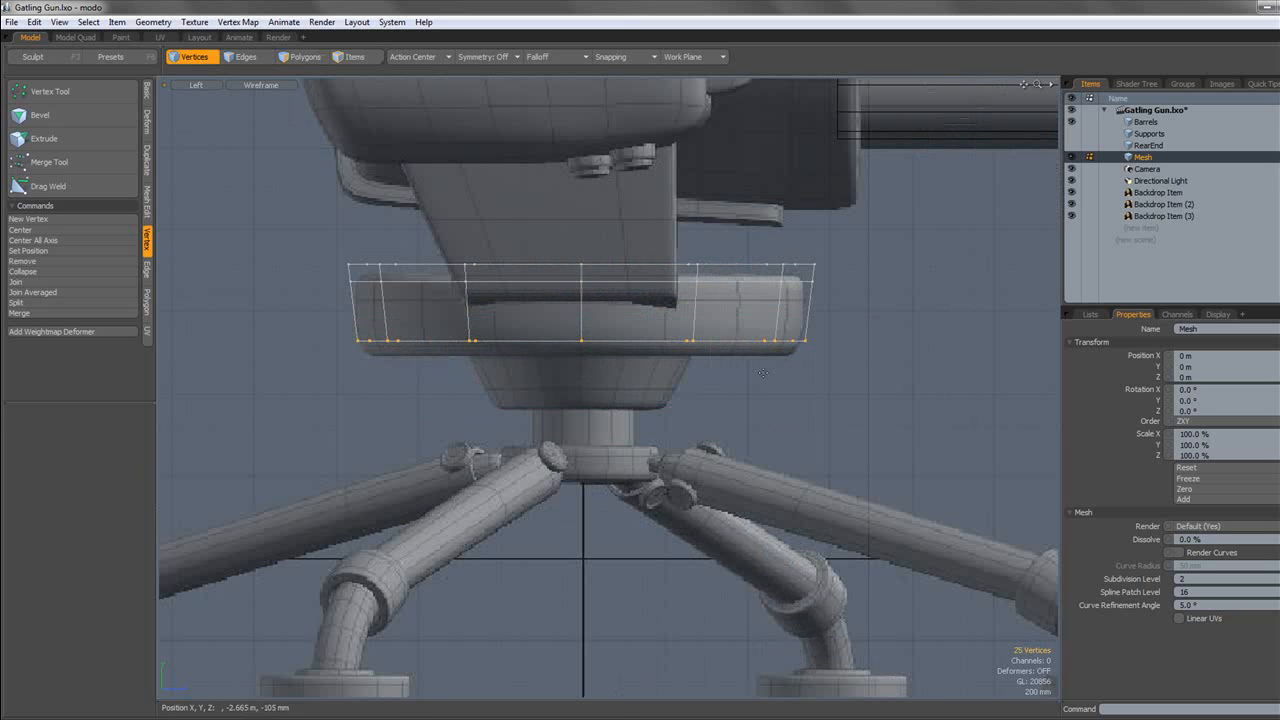
pyautogui.press('r')
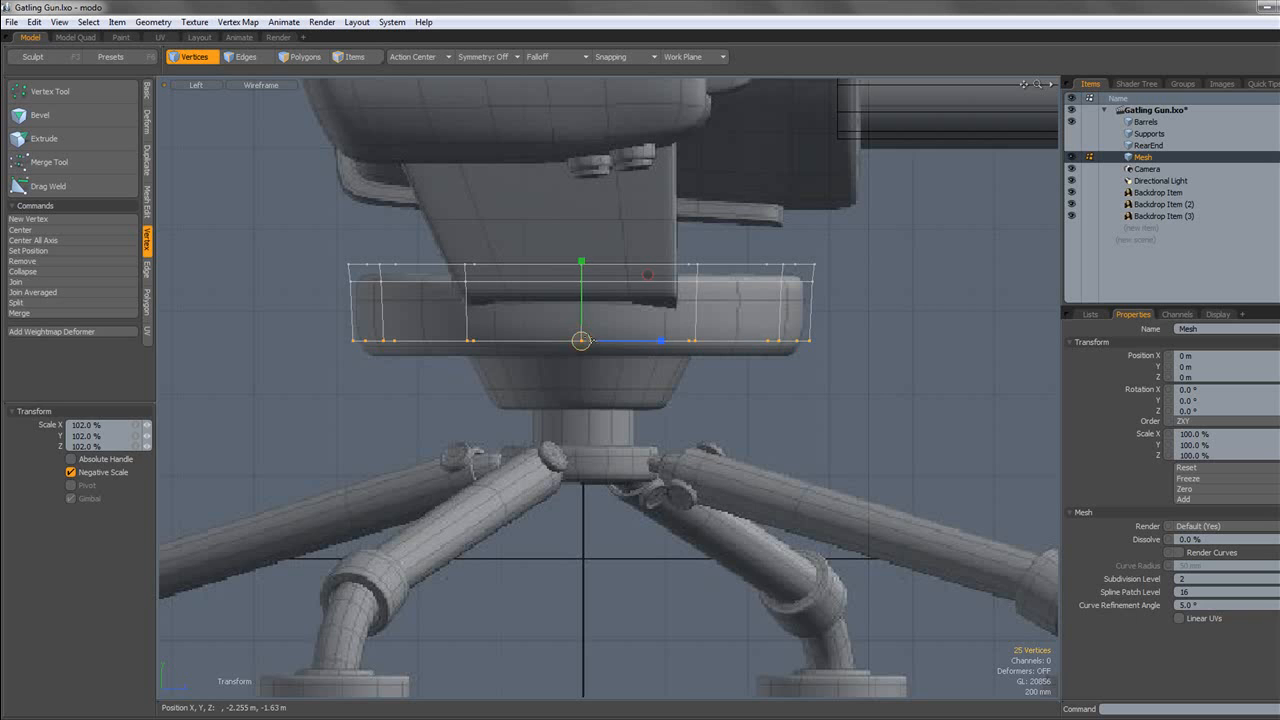
pyautogui.press('space')
pyautogui.click(730, 237)
# Scale the edge loop just below the disc's top rim slightly outward and turn subdivision back on.
pyautogui.press('2')
pyautogui.doubleClick(408, 282)
pyautogui.press('r')
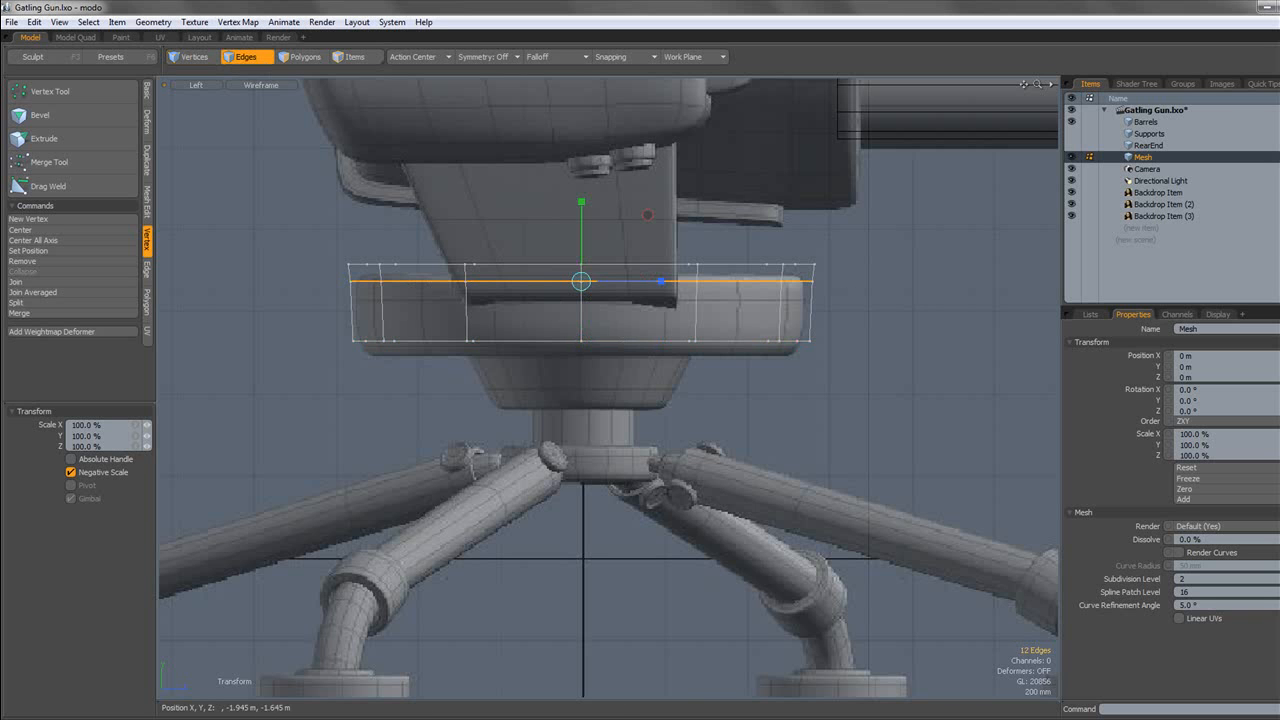
pyautogui.press('space')
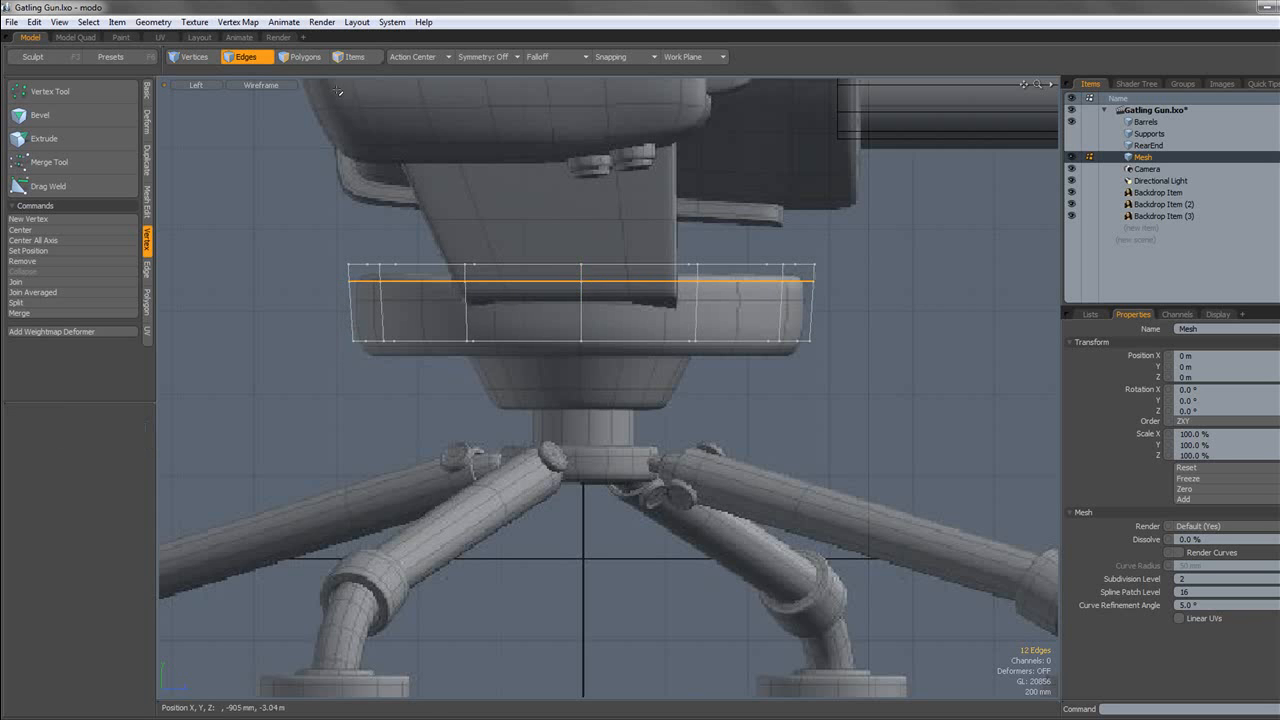
pyautogui.press('3')
pyautogui.doubleClick(412, 302)
pyautogui.press('Tab')
pyautogui.click(415, 180)
pyautogui.keyDown('alt'); pyautogui.keyDown('shift'); pyautogui.moveTo(494, 285); pyautogui.dragTo(502, 259); pyautogui.keyUp('shift'); pyautogui.keyUp('alt')
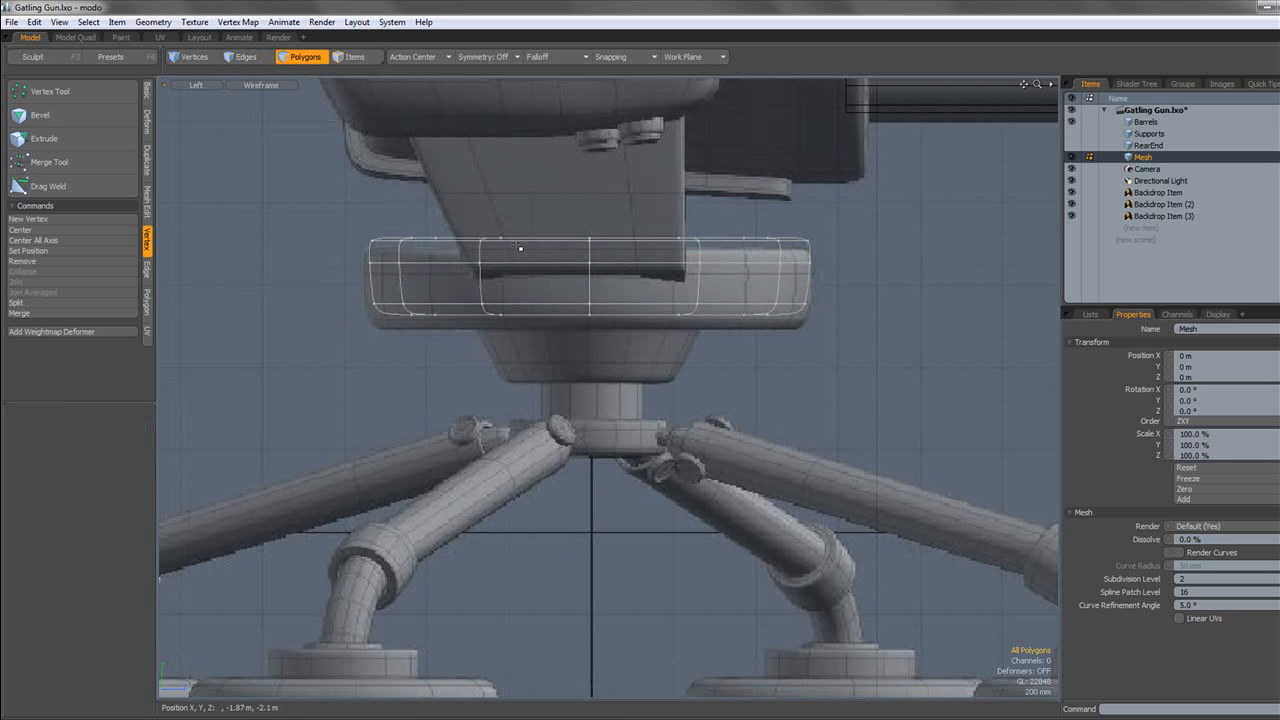
# Compare the disc's outline with the platform on the reference in the front view.
pyautogui.doubleClick(519, 247)
pyautogui.click(212, 85)
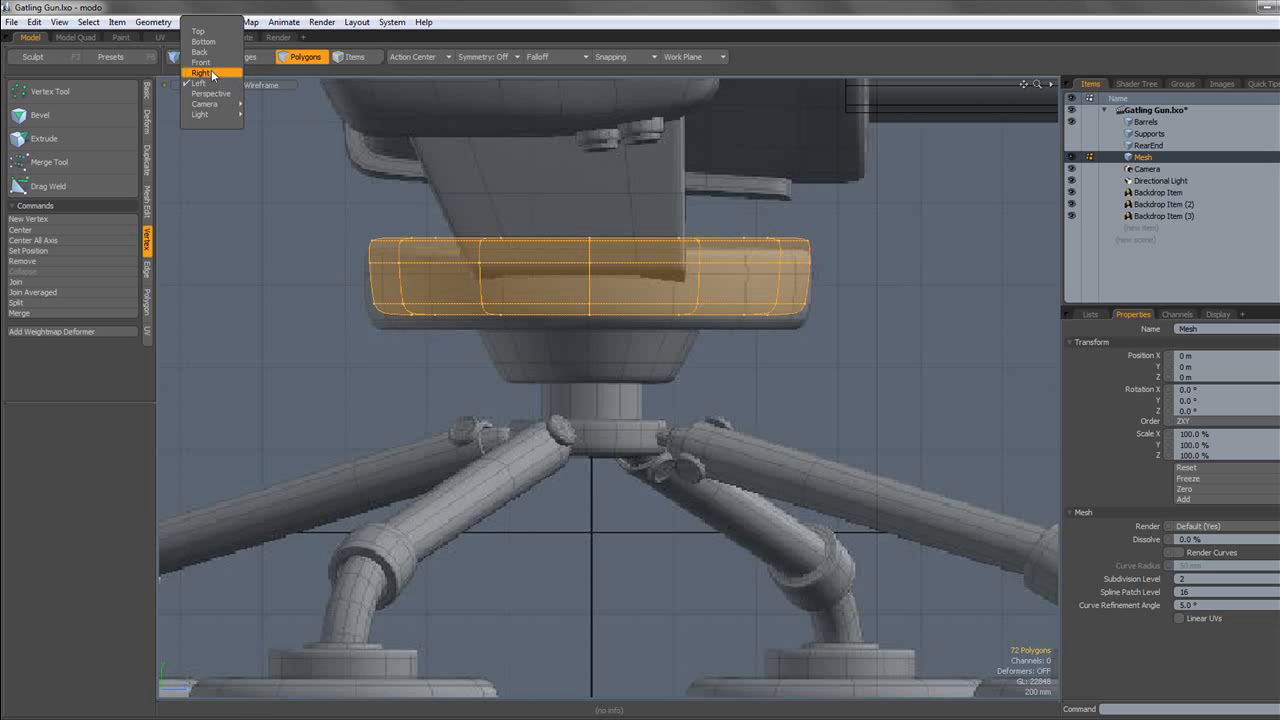
pyautogui.click(212, 64)
pyautogui.keyDown('alt'); pyautogui.keyDown('shift'); pyautogui.moveTo(409, 165); pyautogui.dragTo(491, 255); pyautogui.keyUp('shift'); pyautogui.keyUp('alt')
pyautogui.scroll(-4, 467, 242)
pyautogui.scroll(3, 491, 258)
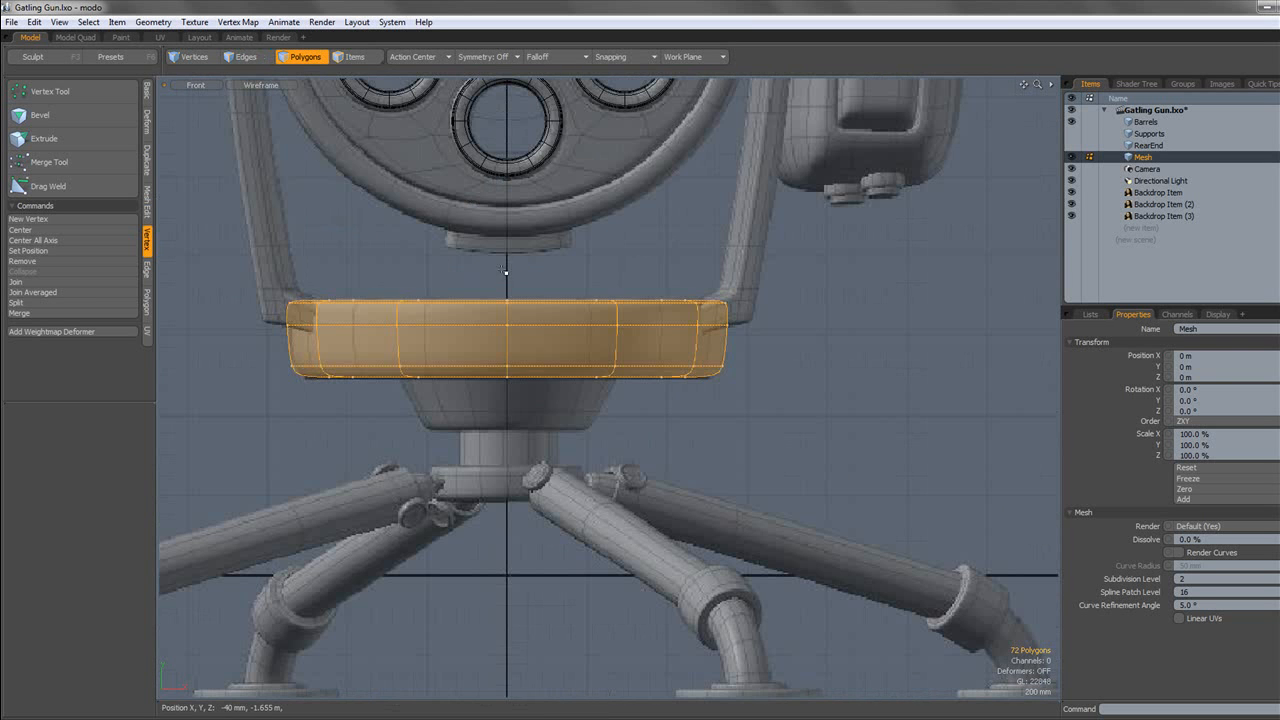
pyautogui.click(242, 114)
pyautogui.click(193, 110)
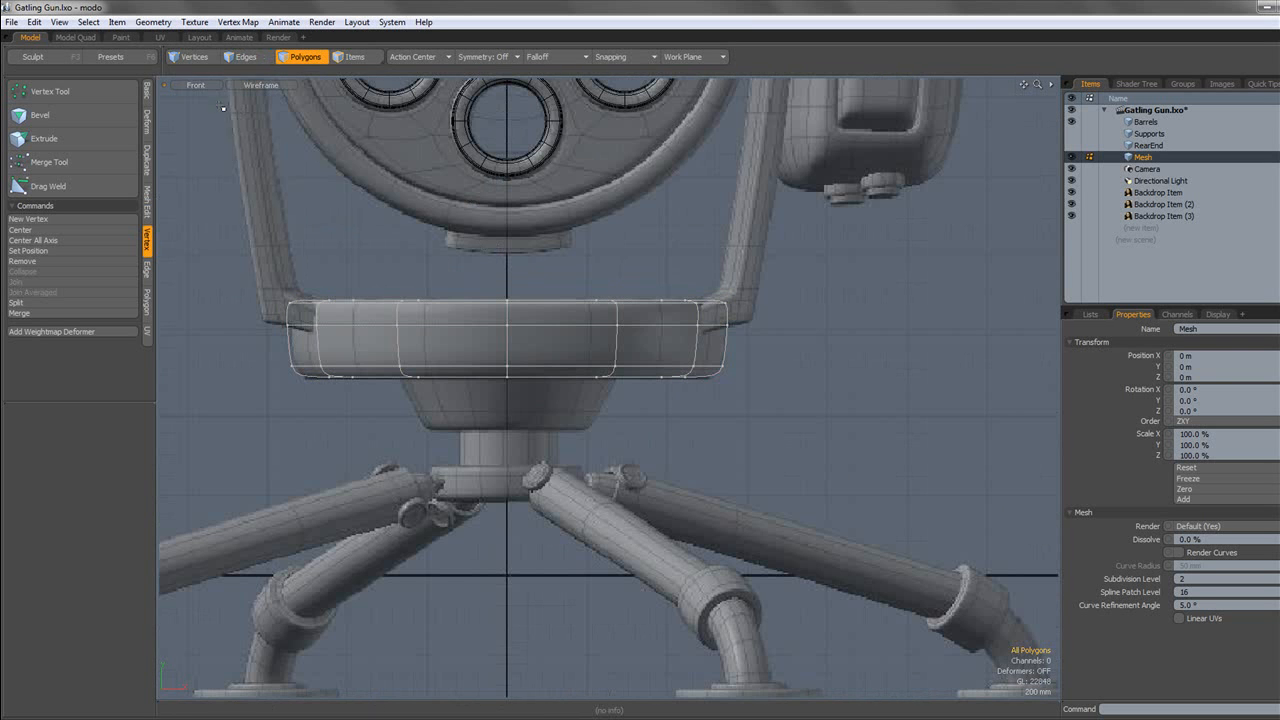
# In the left view, move the side backdrop image up 40 mm to line it up with the disc.
pyautogui.click(355, 57)
pyautogui.scroll(-3, 590, 150)
pyautogui.click(539, 331)
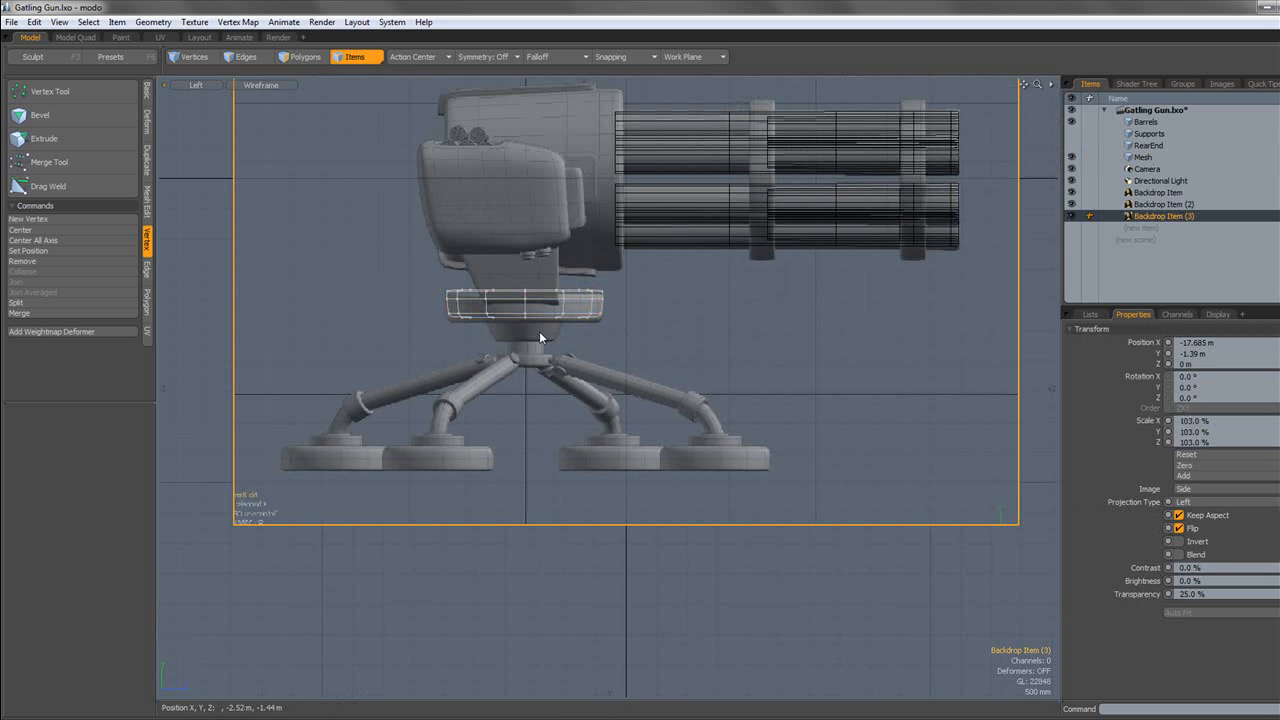
pyautogui.press('y')
pyautogui.moveTo(630, 247); pyautogui.dragTo(625, 261)
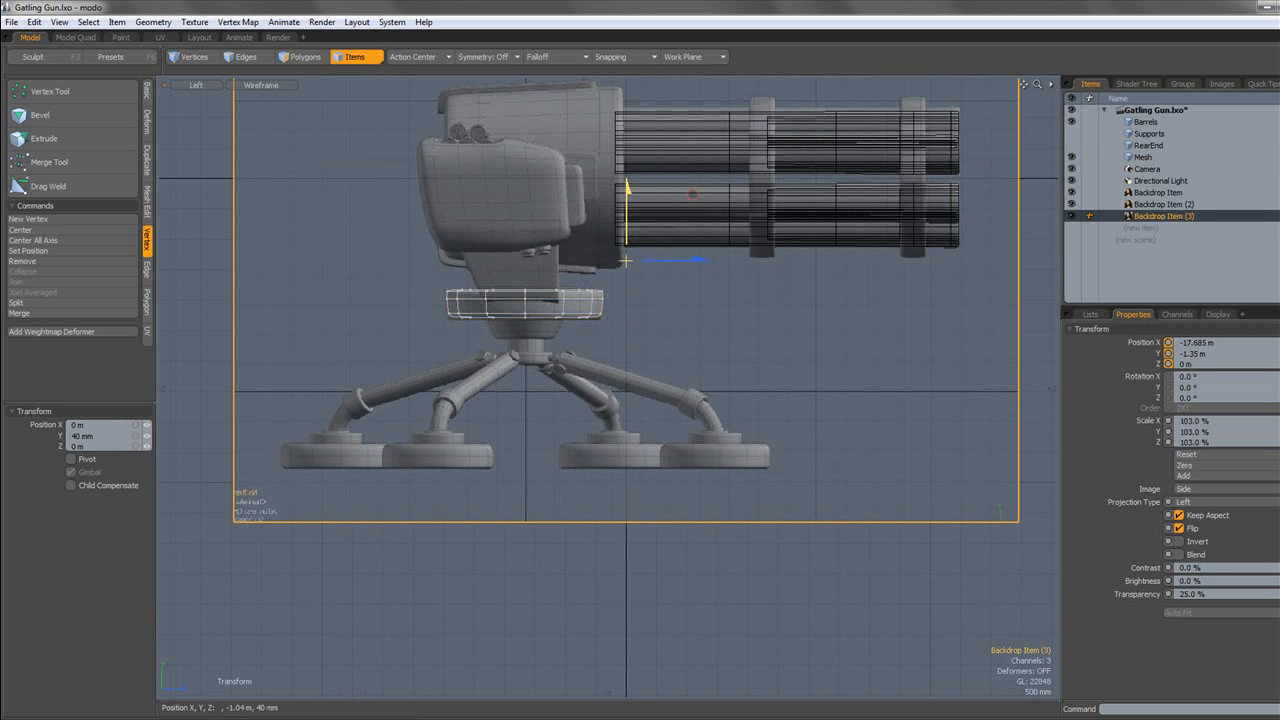
pyautogui.press('space')
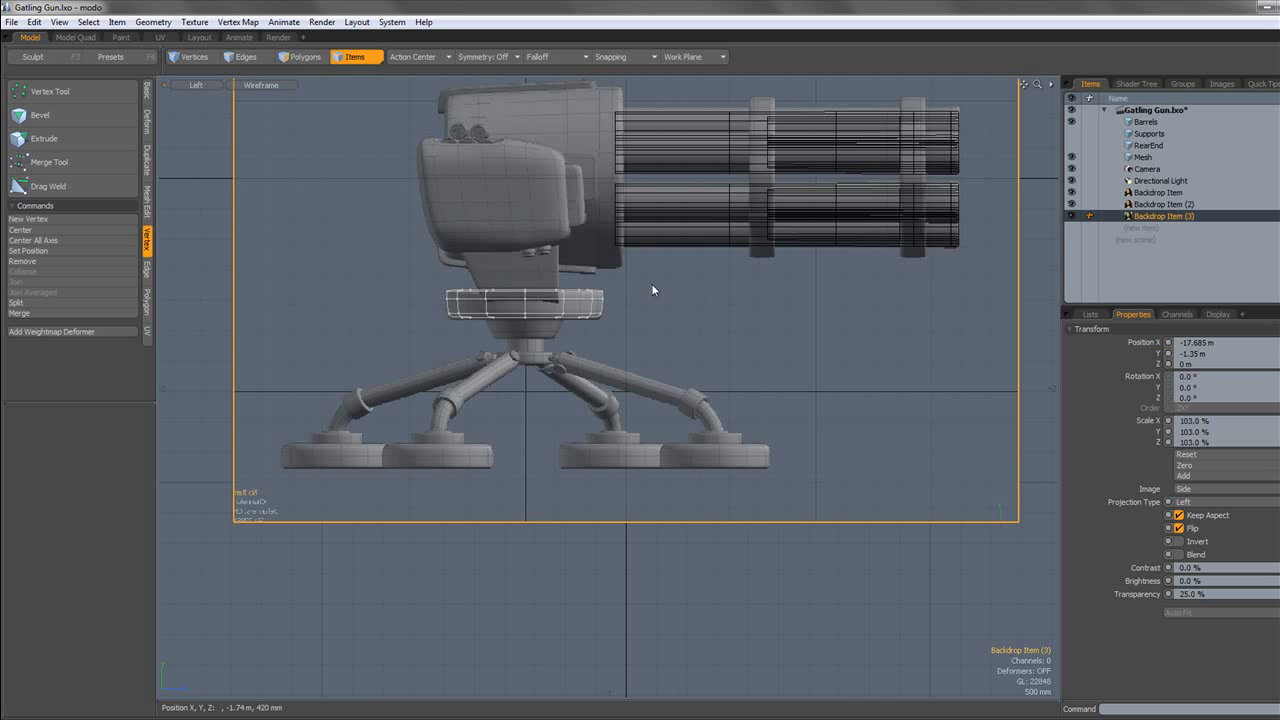
pyautogui.scroll(5, 536, 303)
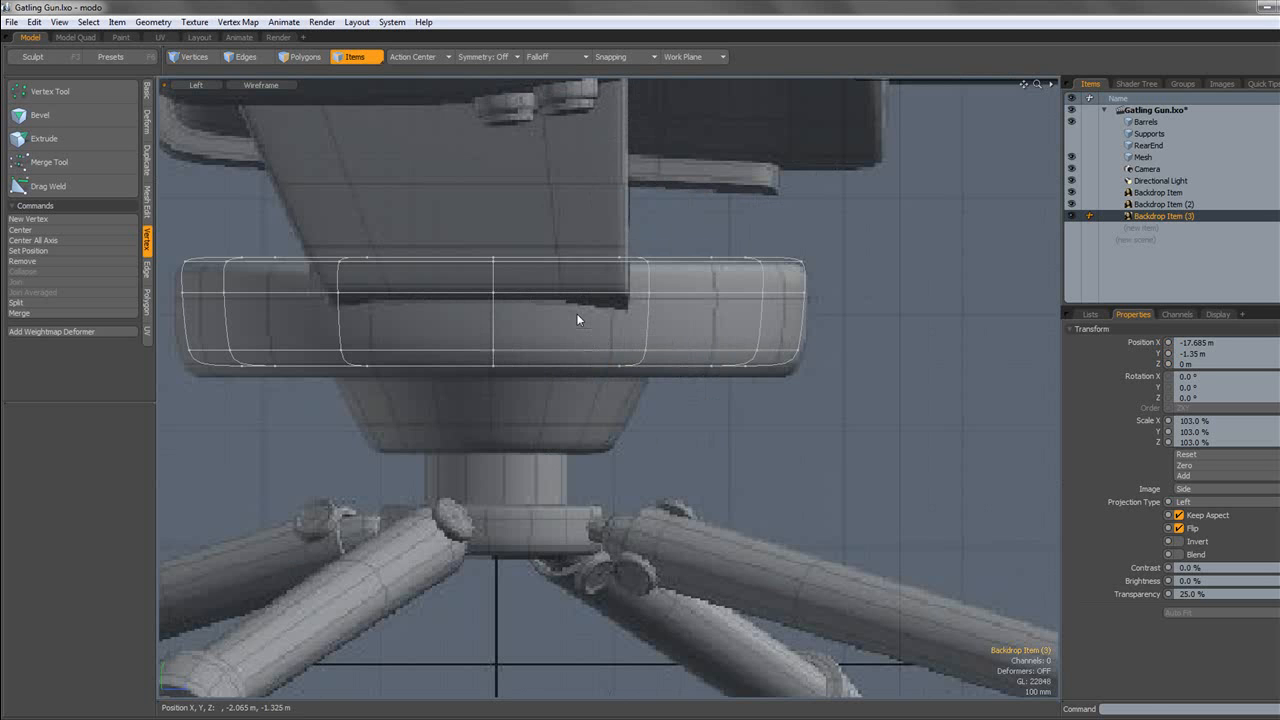
pyautogui.scroll(-5, 576, 313)
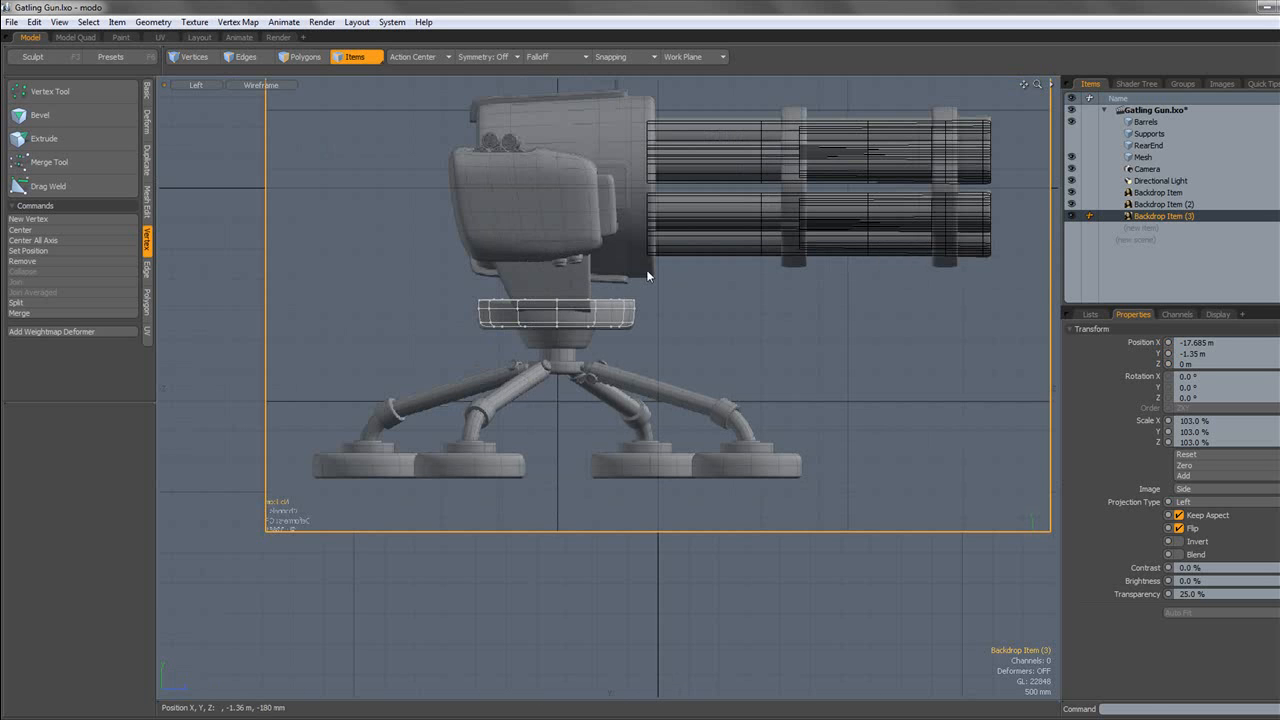
# In a shaded perspective view with subdivision off, bevel the disc's underside polygons as a group with an inset of about 364 mm.
pyautogui.click(318, 61)
pyautogui.click(266, 84)
pyautogui.click(254, 106)
pyautogui.click(260, 89)
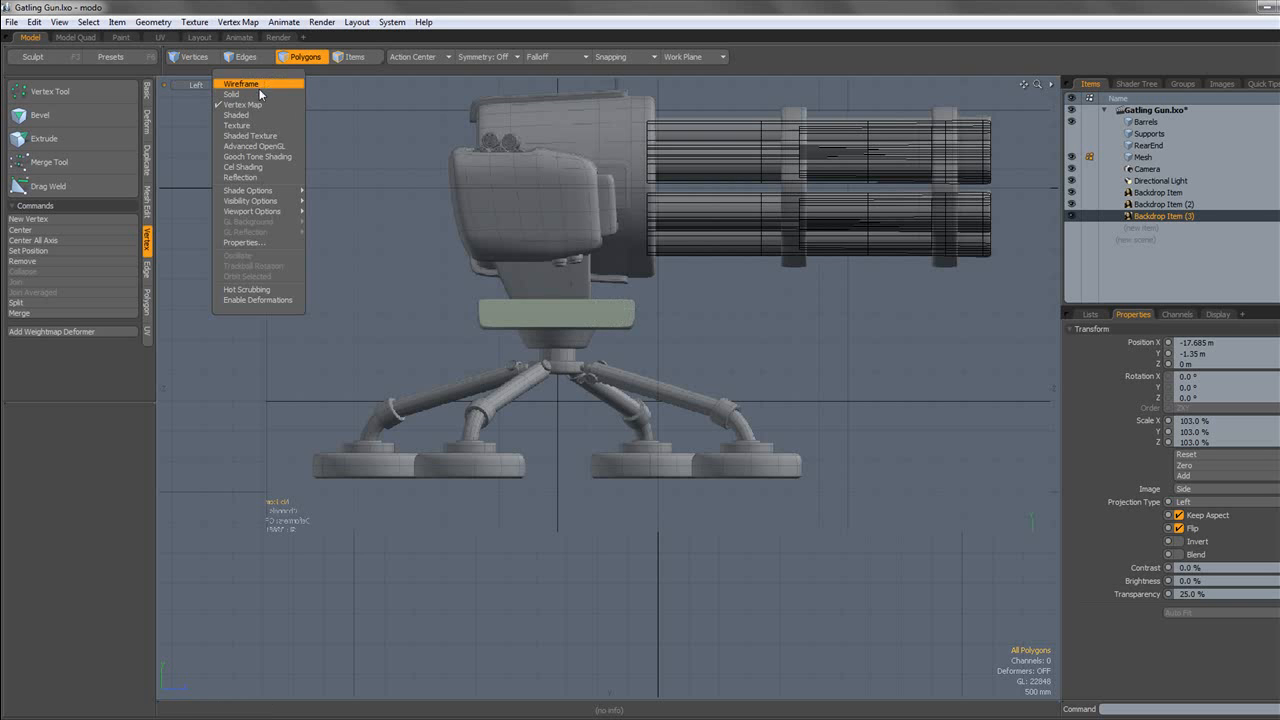
pyautogui.click(255, 116)
pyautogui.click(208, 89)
pyautogui.click(208, 93)
pyautogui.moveTo(645, 324)
pyautogui.keyDown('alt'); pyautogui.mouseDown()
pyautogui.moveTo(672, 327)
pyautogui.moveTo(698, 302)
pyautogui.moveTo(651, 266)
pyautogui.mouseUp(); pyautogui.keyUp('alt')
pyautogui.scroll(3, 623, 337)
pyautogui.press('Tab')
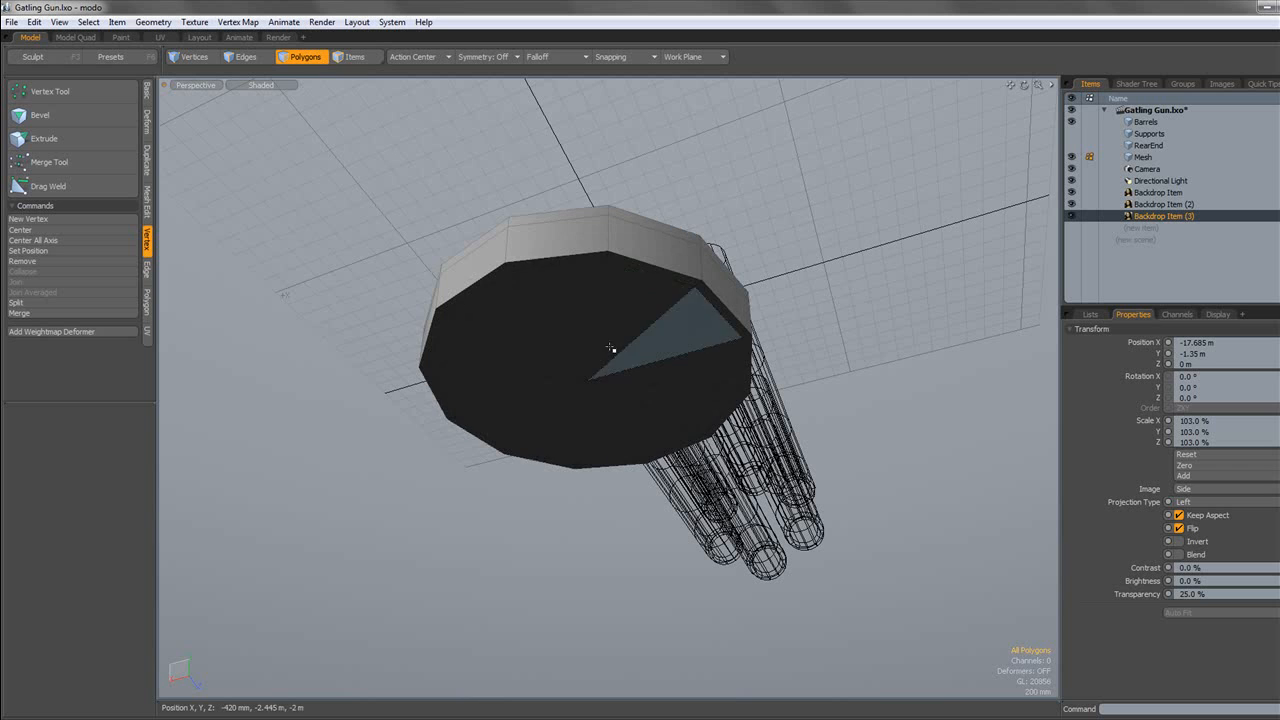
pyautogui.doubleClick(610, 348)
pyautogui.press('b')
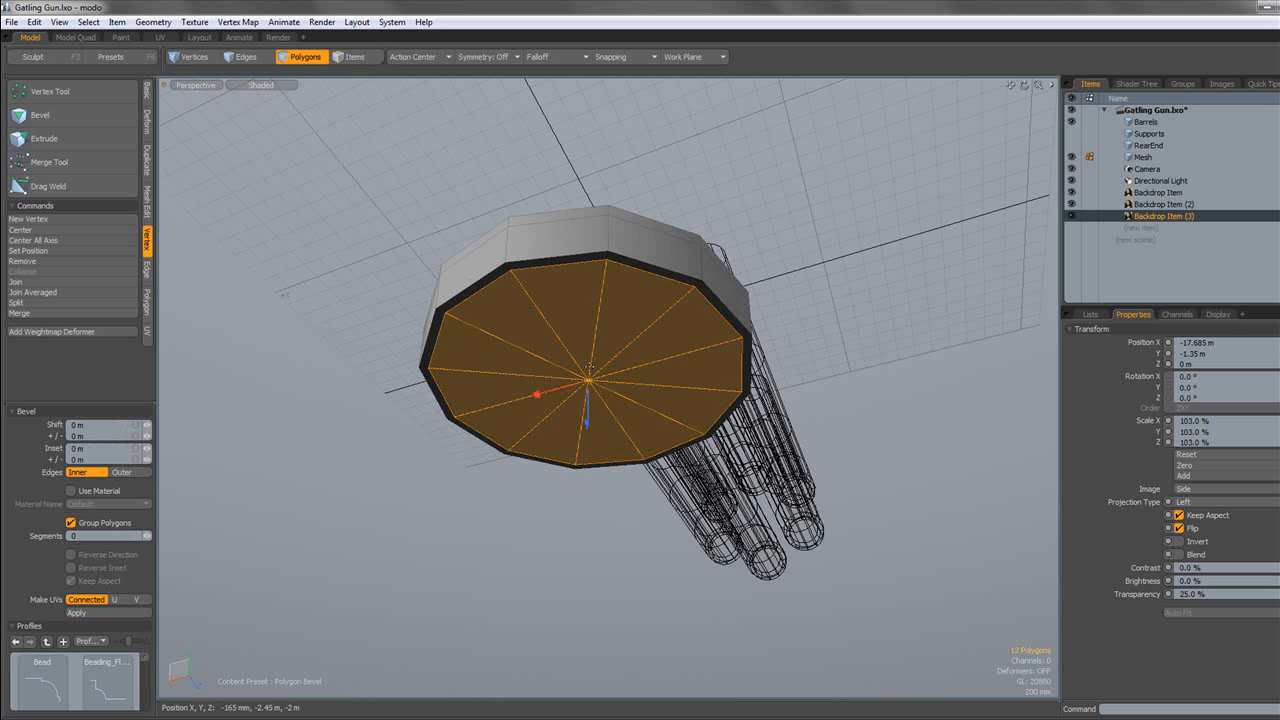
pyautogui.moveTo(537, 394); pyautogui.dragTo(553, 390)
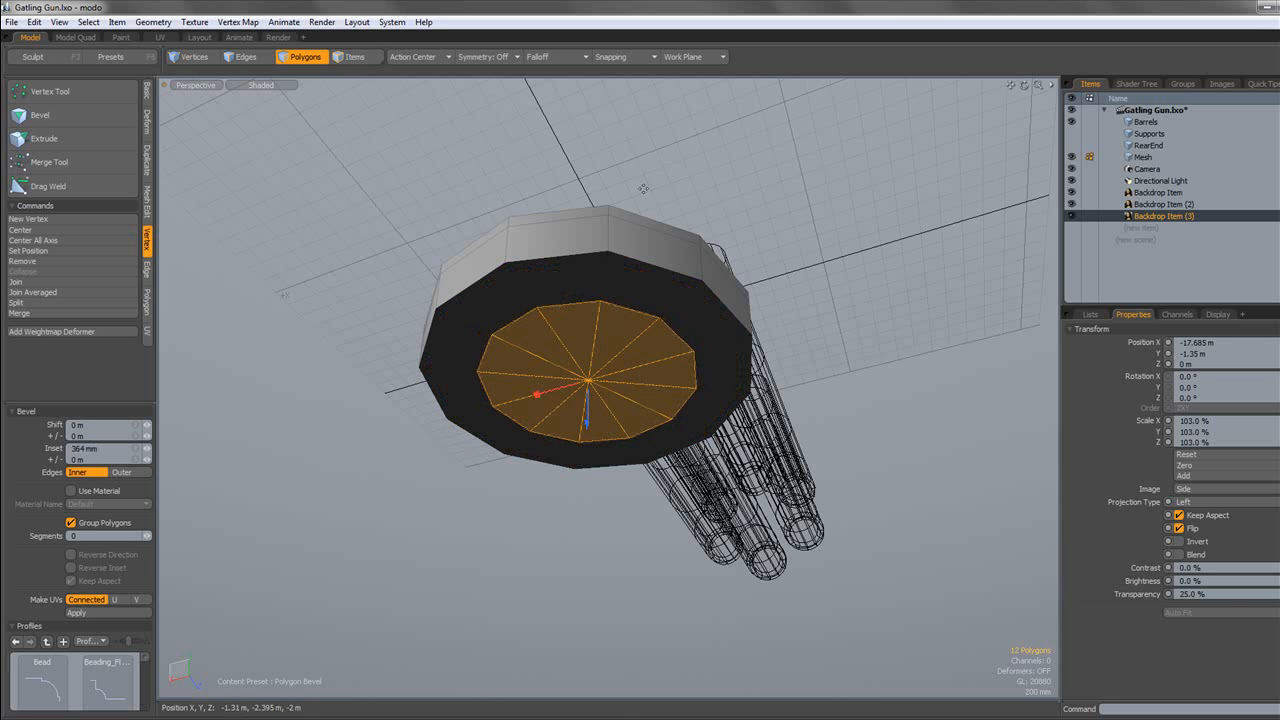
# In the left view, extend the inset underside polygons downward and scale their end inward to match the reference's tapered cone.
pyautogui.click(229, 82)
pyautogui.click(196, 40)
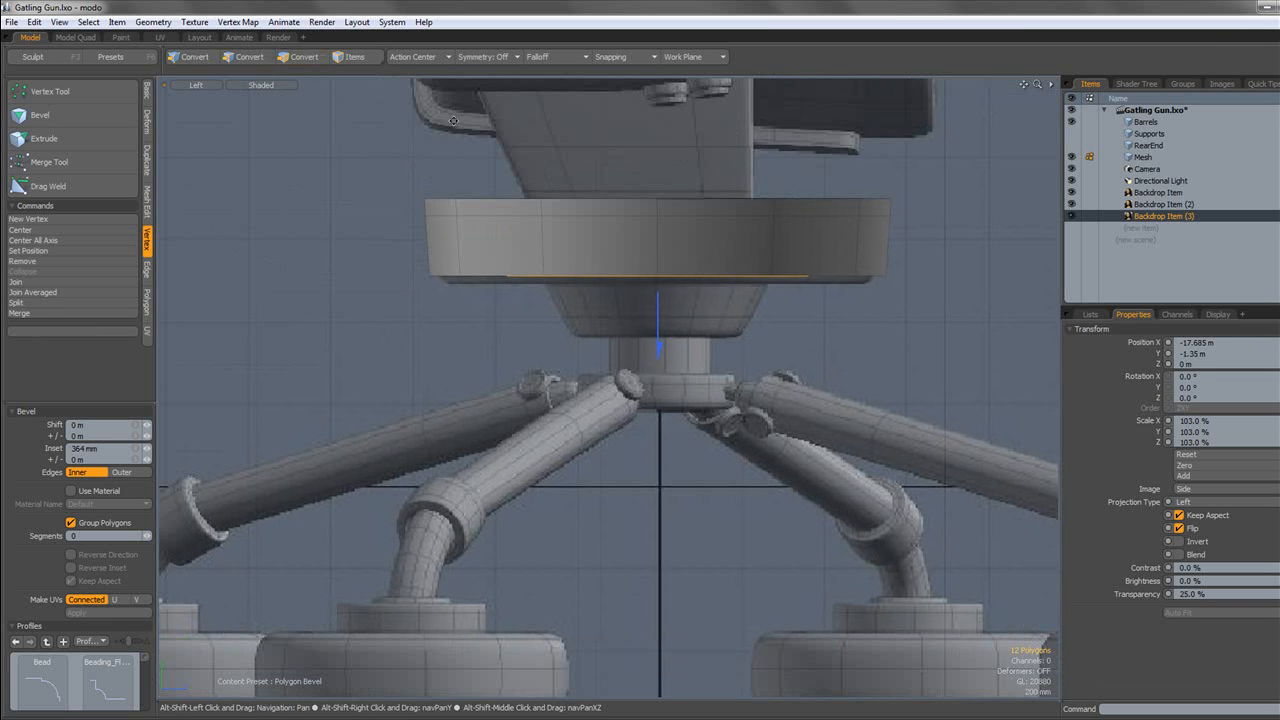
pyautogui.scroll(3, 660, 304)
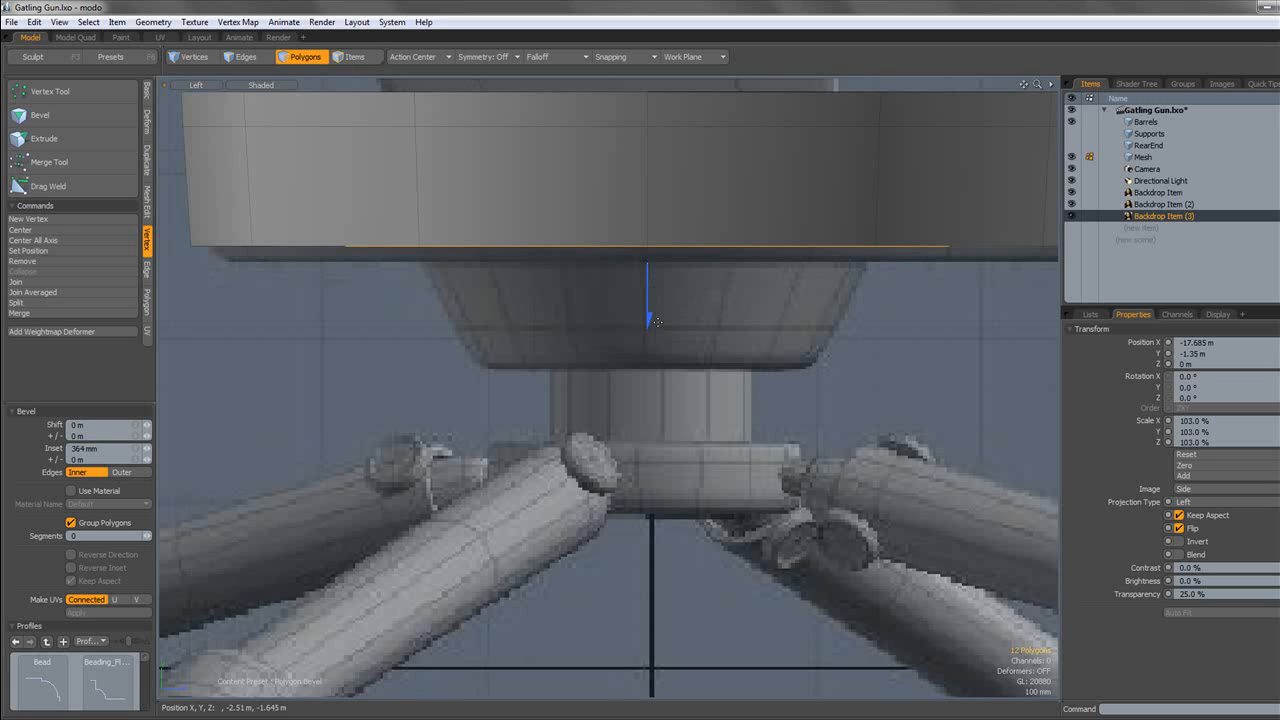
pyautogui.moveTo(649, 320); pyautogui.dragTo(652, 440)
pyautogui.press('r')
pyautogui.moveTo(651, 367); pyautogui.dragTo(564, 367)
pyautogui.press('space')
# In perspective, select the edge loop where the cone meets the disc's underside and scale it slightly.
pyautogui.click(187, 86)
pyautogui.click(187, 96)
pyautogui.keyDown('alt'); pyautogui.moveTo(371, 211); pyautogui.dragTo(367, 200); pyautogui.keyUp('alt')
pyautogui.click(244, 57)
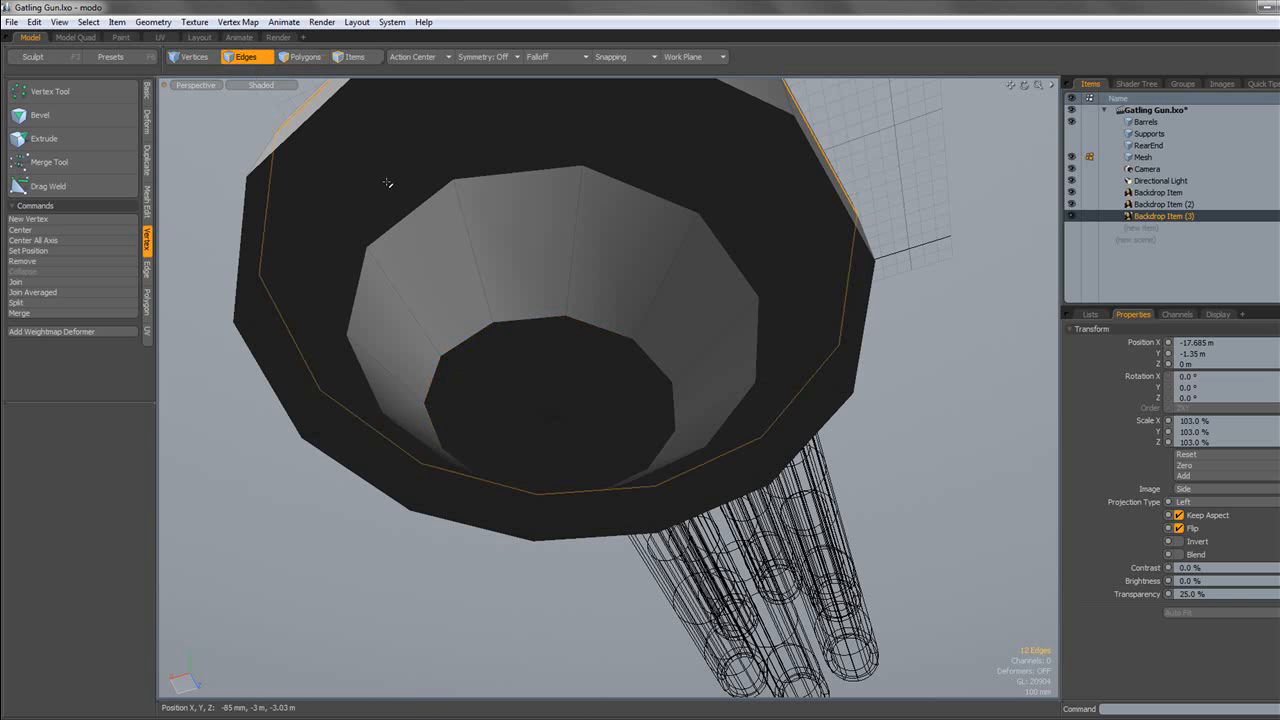
pyautogui.doubleClick(415, 208)
pyautogui.press('r')
pyautogui.click(590, 343)
pyautogui.moveTo(559, 361); pyautogui.dragTo(540, 361)
# Examine the disc and cone from below with subdivision on and off.
pyautogui.scroll(-5, 611, 314)
pyautogui.keyDown('alt'); pyautogui.moveTo(611, 314); pyautogui.dragTo(695, 220); pyautogui.keyUp('alt')
pyautogui.click(303, 58)
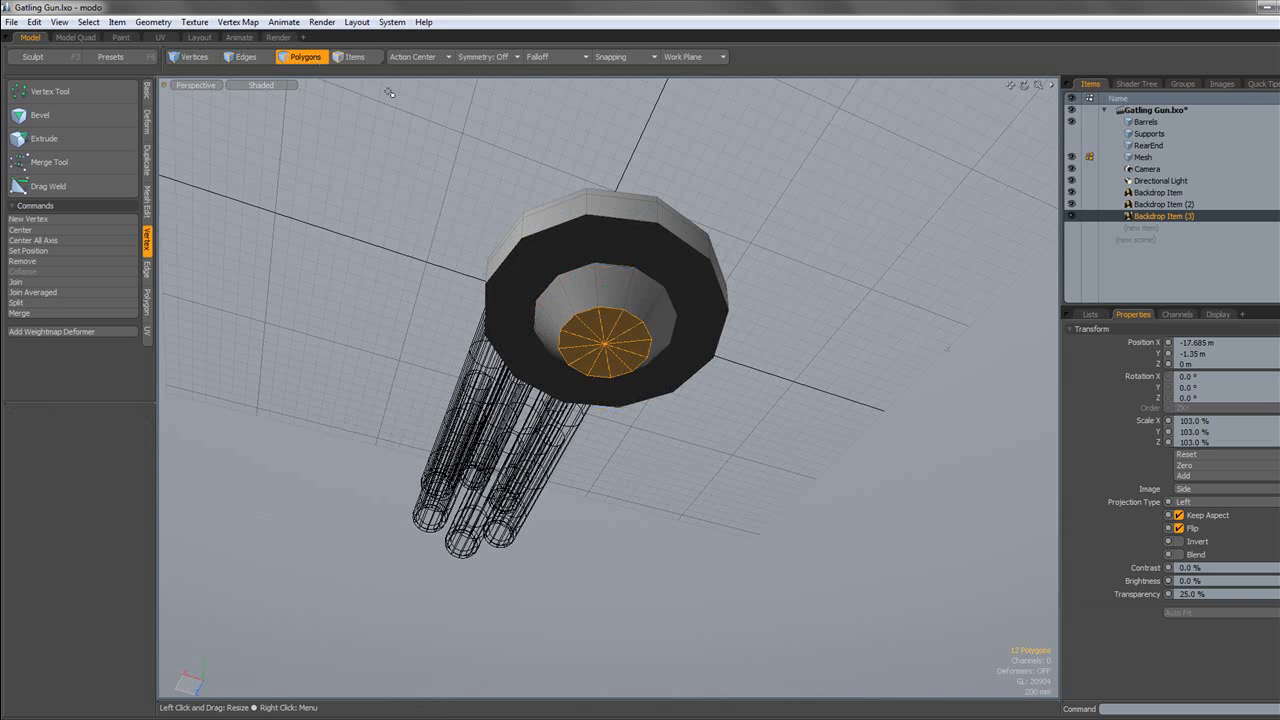
pyautogui.click(389, 92)
pyautogui.press('Tab')
pyautogui.scroll(5, 631, 283)
pyautogui.keyDown('alt'); pyautogui.moveTo(631, 283); pyautogui.dragTo(708, 374); pyautogui.keyUp('alt')
pyautogui.press('Tab')
pyautogui.scroll(5, 605, 306)
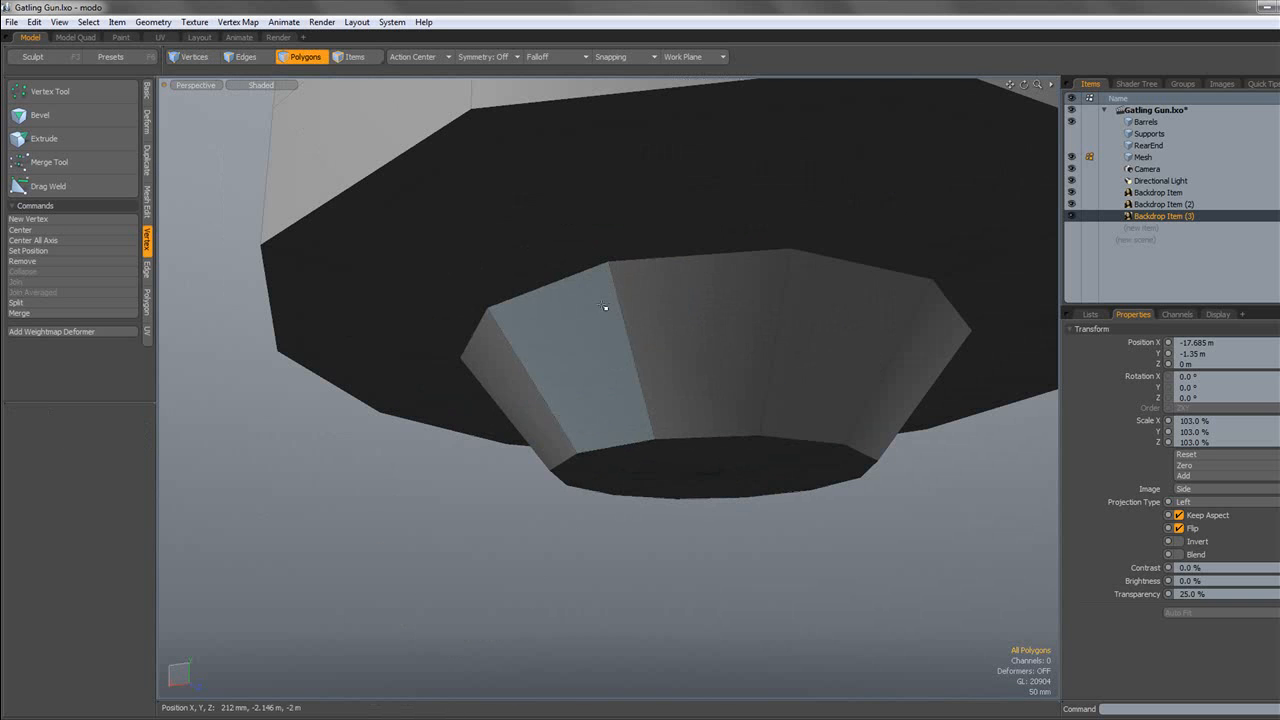
# Add loop slices around the cone wall near its upper and lower edges, one of them at 90%.
pyautogui.moveTo(560, 266)
pyautogui.mouseDown()
pyautogui.moveTo(443, 314)
pyautogui.moveTo(485, 328)
pyautogui.moveTo(497, 372)
pyautogui.moveTo(560, 354)
pyautogui.mouseUp()
pyautogui.hotkey('alt', 'c')
pyautogui.press('space')
pyautogui.hotkey('alt', 'c')
pyautogui.click(560, 354)
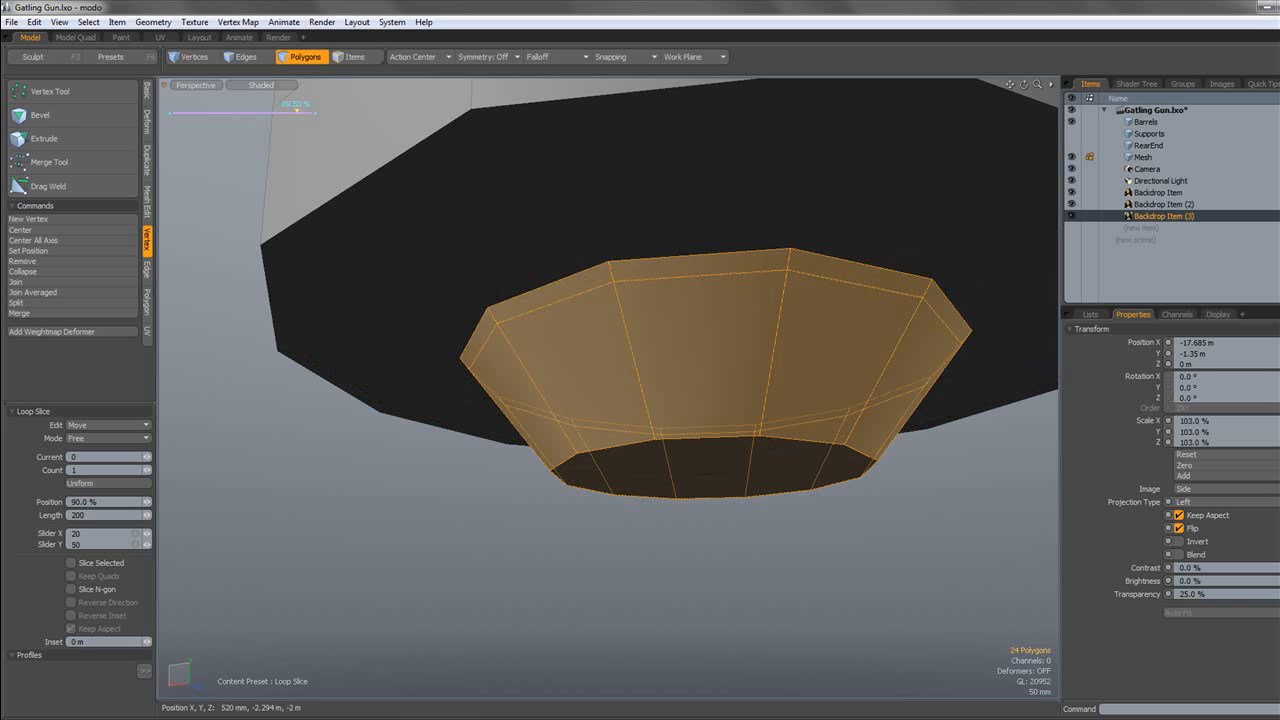
pyautogui.press('space')
# Bevel the cone's bottom cap inward for a tighter edge and turn subdivision back on.
pyautogui.keyDown('alt'); pyautogui.moveTo(617, 437); pyautogui.dragTo(620, 497); pyautogui.keyUp('alt')
pyautogui.hotkey('alt', 'c')
pyautogui.press('space')
pyautogui.press('b')
pyautogui.press('space')
pyautogui.doubleClick(728, 428)
pyautogui.press('Tab')
pyautogui.scroll(-5, 722, 426)
pyautogui.click(552, 547)
pyautogui.keyDown('alt'); pyautogui.moveTo(552, 547); pyautogui.dragTo(537, 478); pyautogui.keyUp('alt')
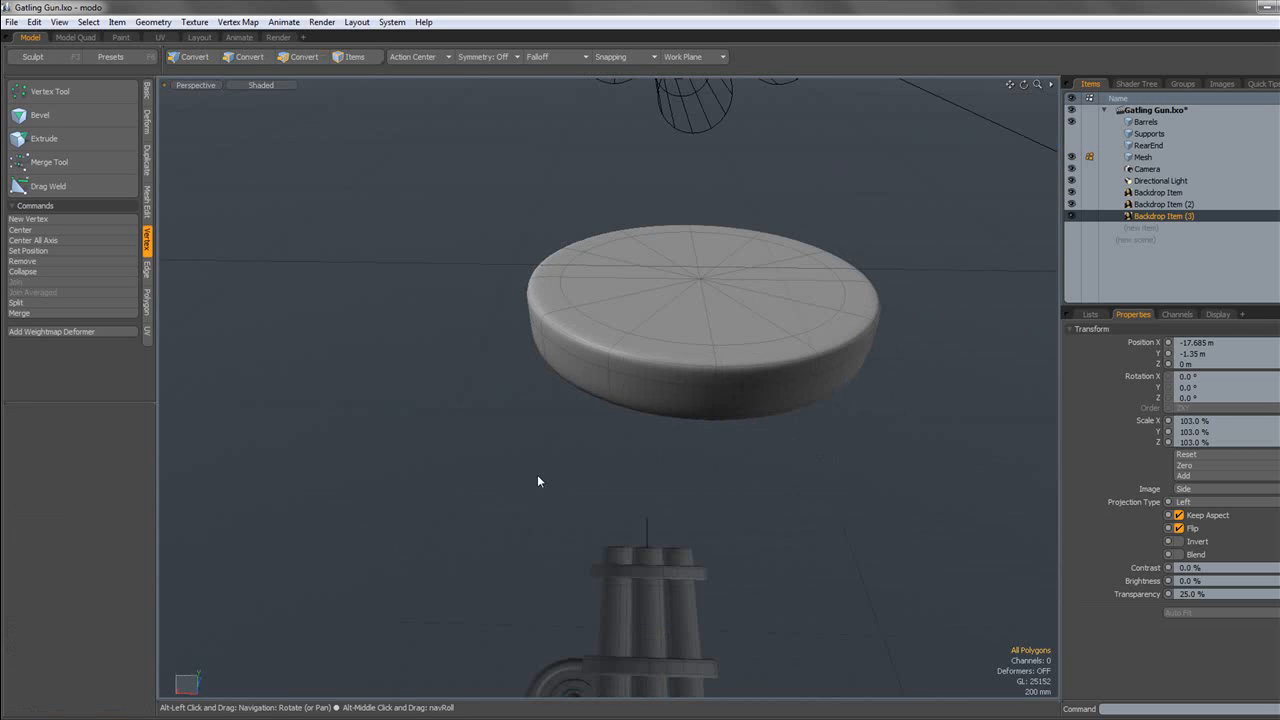
# Compare the platform and cone with the side reference in the left view and examine the narrow neck below them.
pyautogui.click(199, 88)
pyautogui.click(199, 74)
pyautogui.keyDown('alt'); pyautogui.keyDown('shift'); pyautogui.moveTo(407, 201); pyautogui.dragTo(350, 238); pyautogui.keyUp('shift'); pyautogui.keyUp('alt')
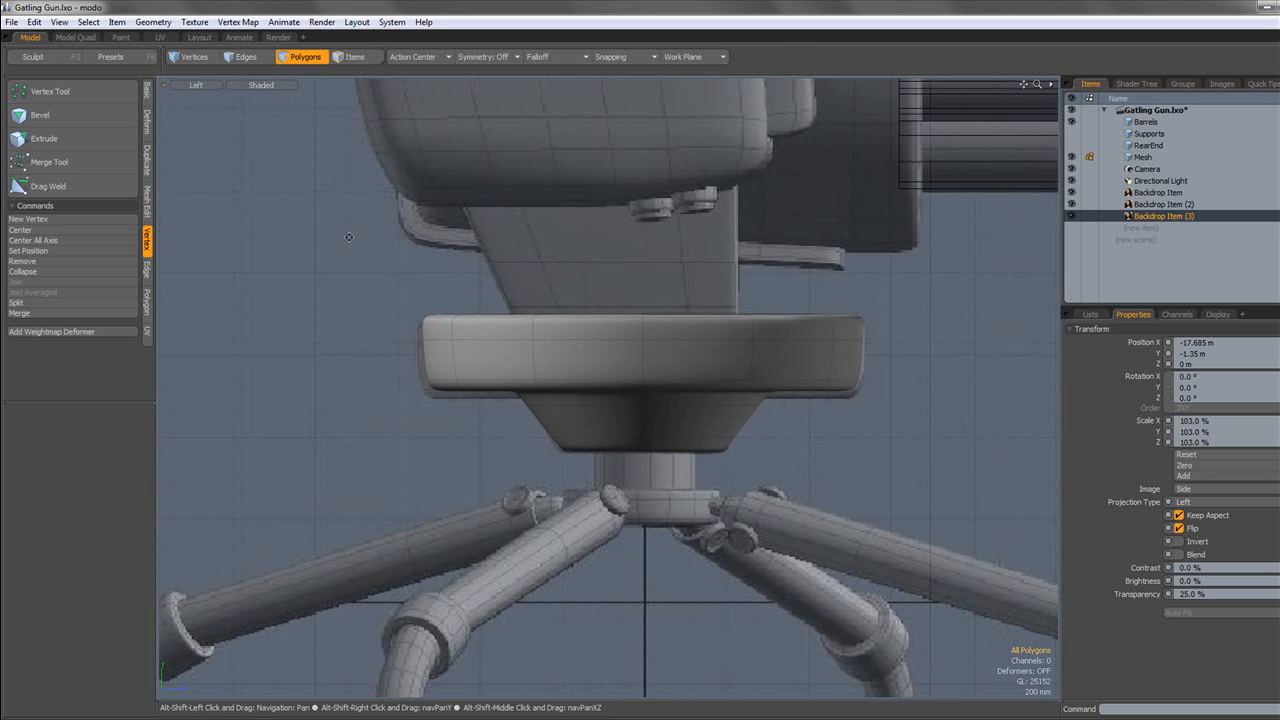
pyautogui.scroll(-3, 379, 250)
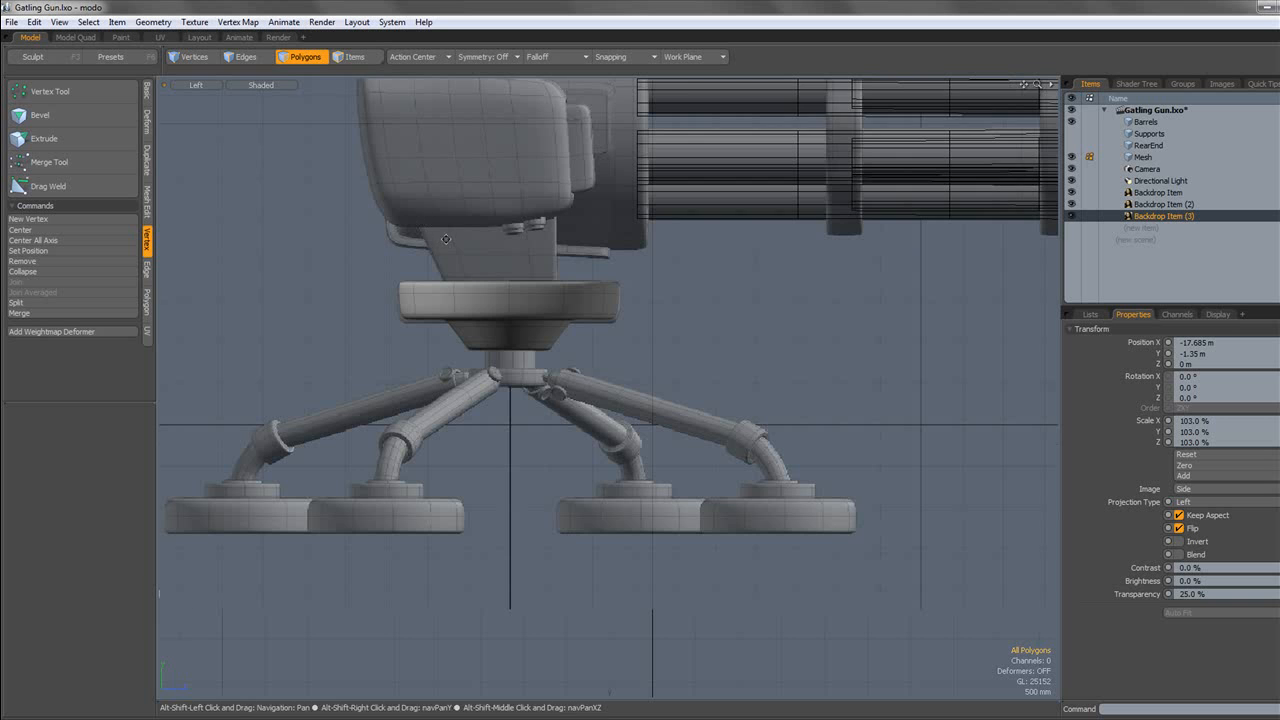
pyautogui.scroll(2, 381, 232)
pyautogui.scroll(-3, 593, 290)
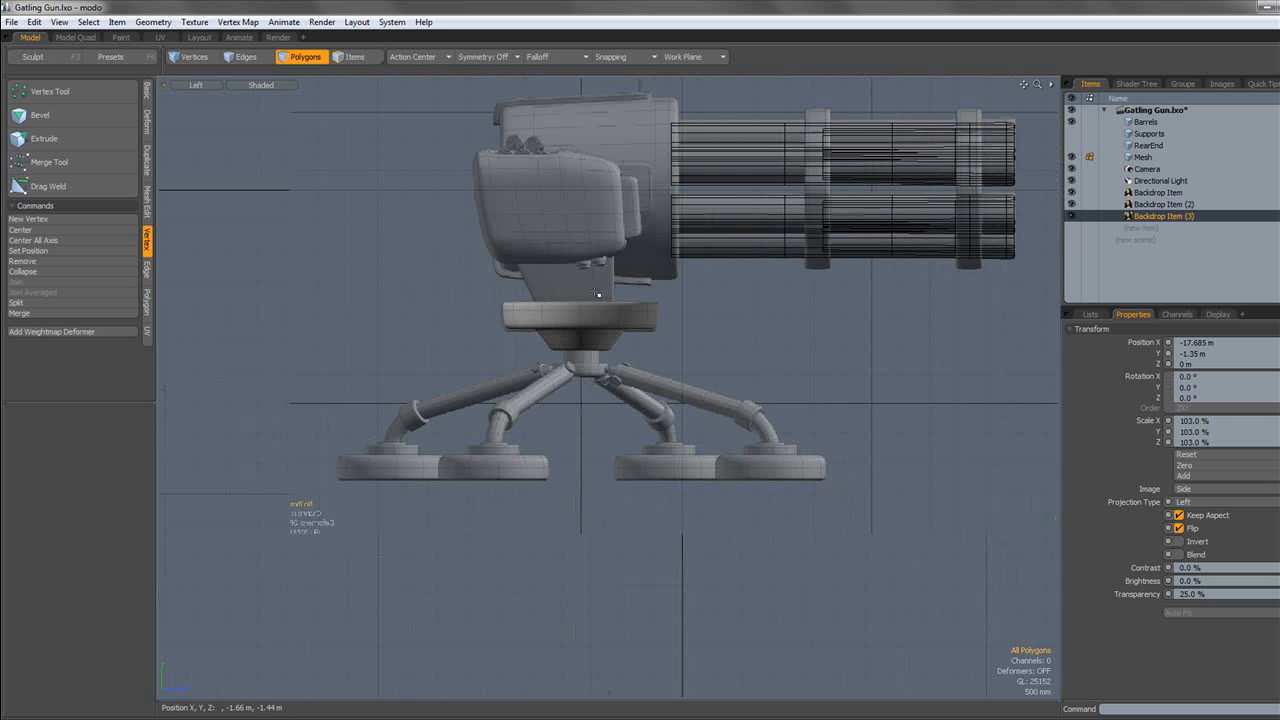
pyautogui.scroll(3, 600, 288)
pyautogui.keyDown('alt'); pyautogui.keyDown('shift'); pyautogui.moveTo(588, 396); pyautogui.dragTo(634, 294); pyautogui.keyUp('shift'); pyautogui.keyUp('alt')
pyautogui.scroll(3, 591, 374)
pyautogui.scroll(-2, 590, 375)
pyautogui.scroll(2, 603, 326)
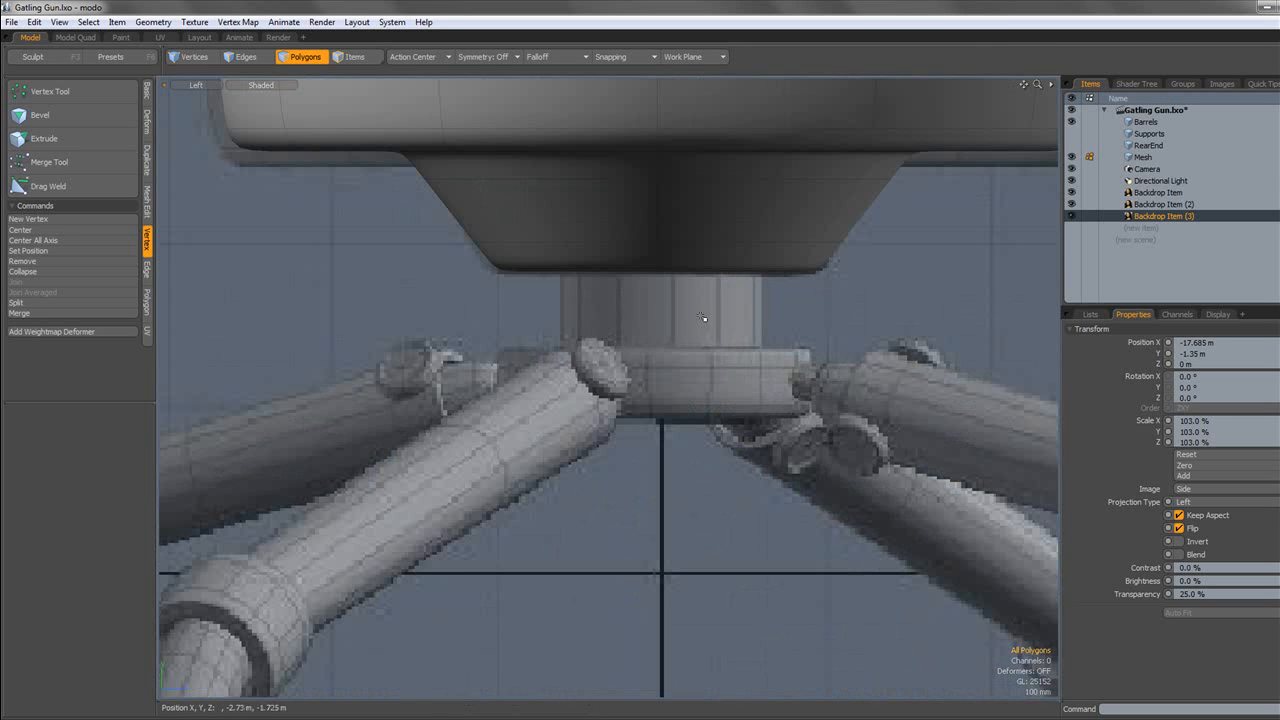
pyautogui.keyDown('alt'); pyautogui.keyDown('shift'); pyautogui.moveTo(705, 312); pyautogui.dragTo(625, 320); pyautogui.keyUp('shift'); pyautogui.keyUp('alt')
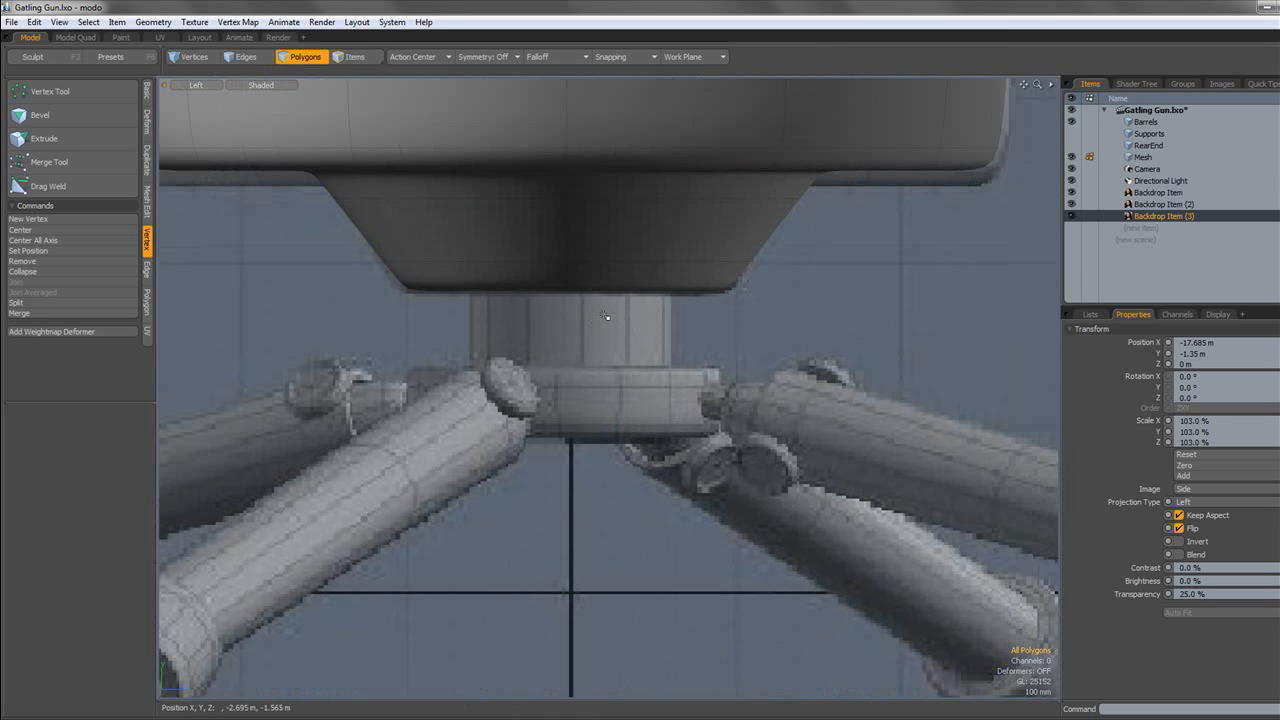
# Add a unit cylinder to the mesh as the starting shape for the neck.
pyautogui.click(147, 92)
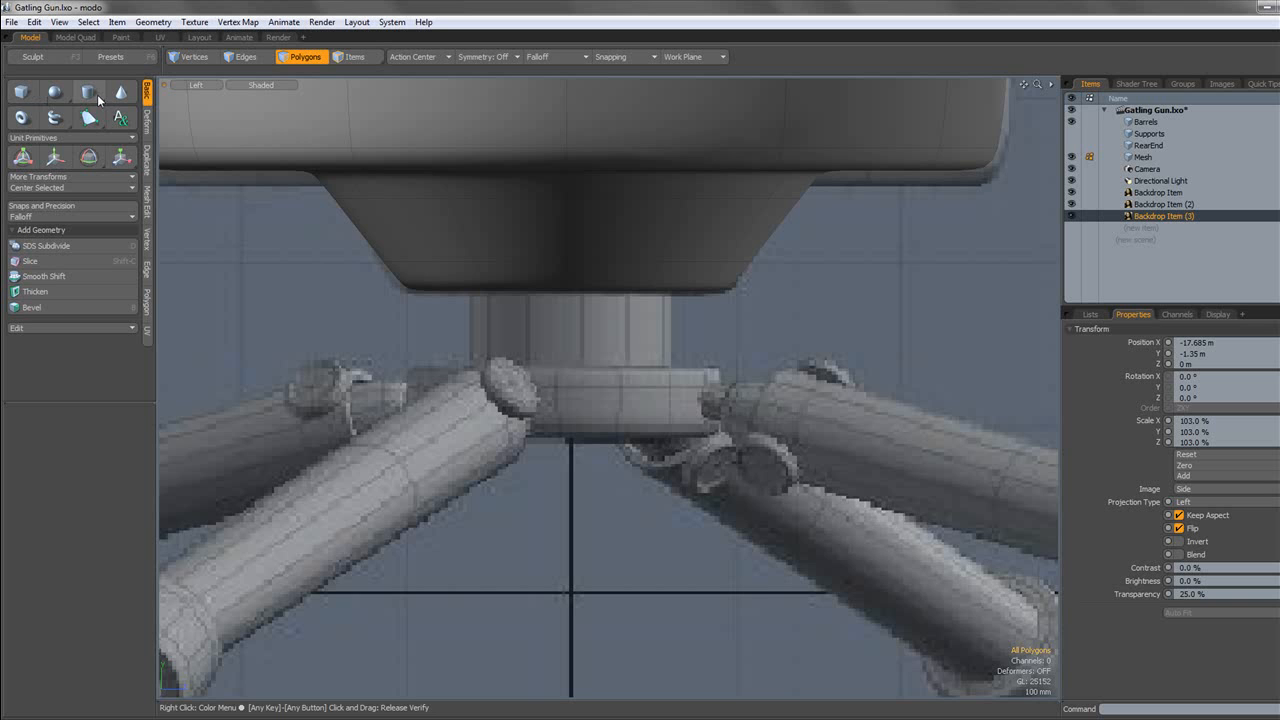
pyautogui.scroll(-6, 390, 221)
pyautogui.keyDown('alt'); pyautogui.keyDown('shift'); pyautogui.moveTo(495, 103); pyautogui.dragTo(580, 207); pyautogui.keyUp('shift'); pyautogui.keyUp('alt')
pyautogui.doubleClick(581, 183)
pyautogui.scroll(3, 544, 166)
# Remove the cylinder's horizontal segment edges so each side is a single full-height polygon.
pyautogui.press('2')
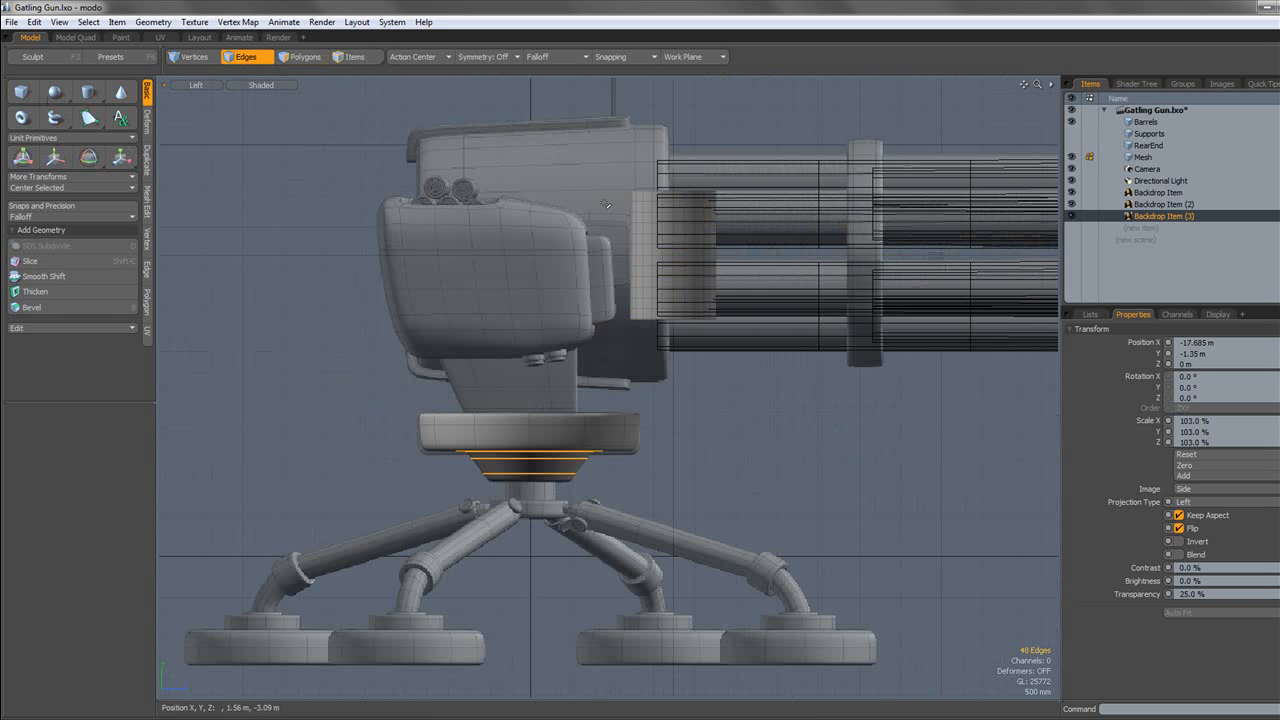
pyautogui.scroll(5, 690, 203)
pyautogui.moveTo(681, 167); pyautogui.dragTo(684, 222)
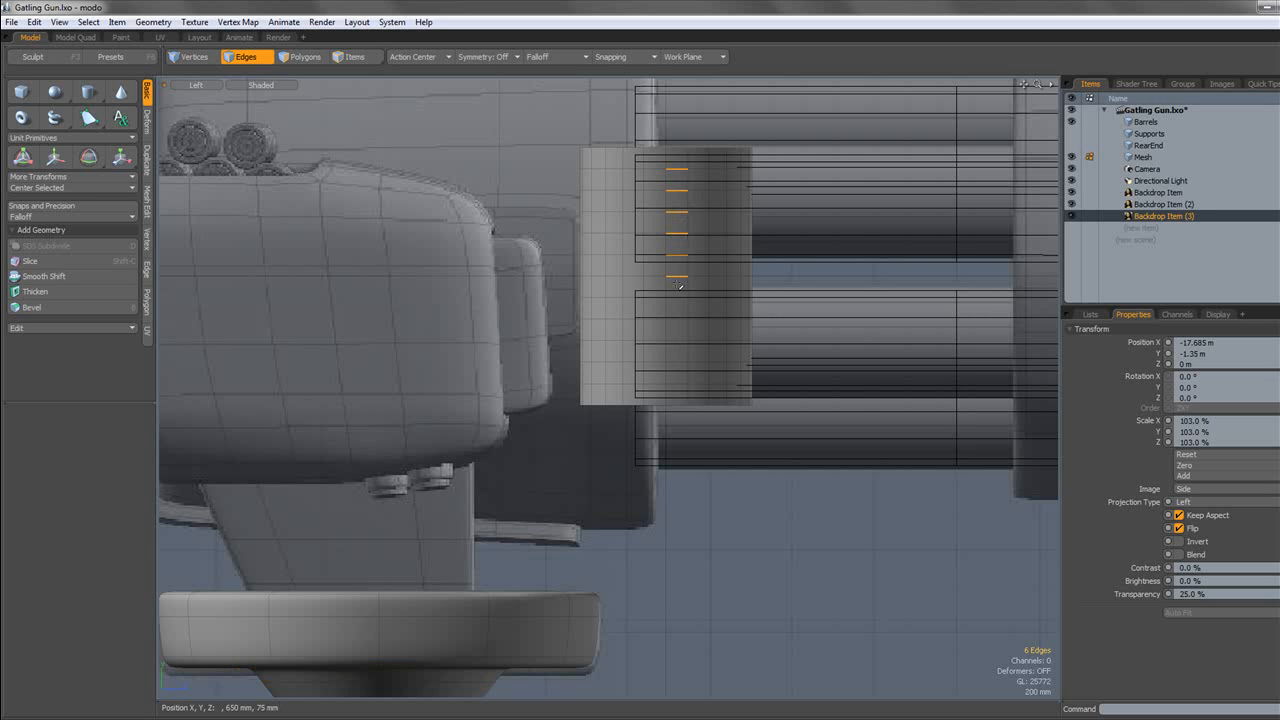
pyautogui.press('Escape')
pyautogui.click(292, 59)
pyautogui.click(690, 194)
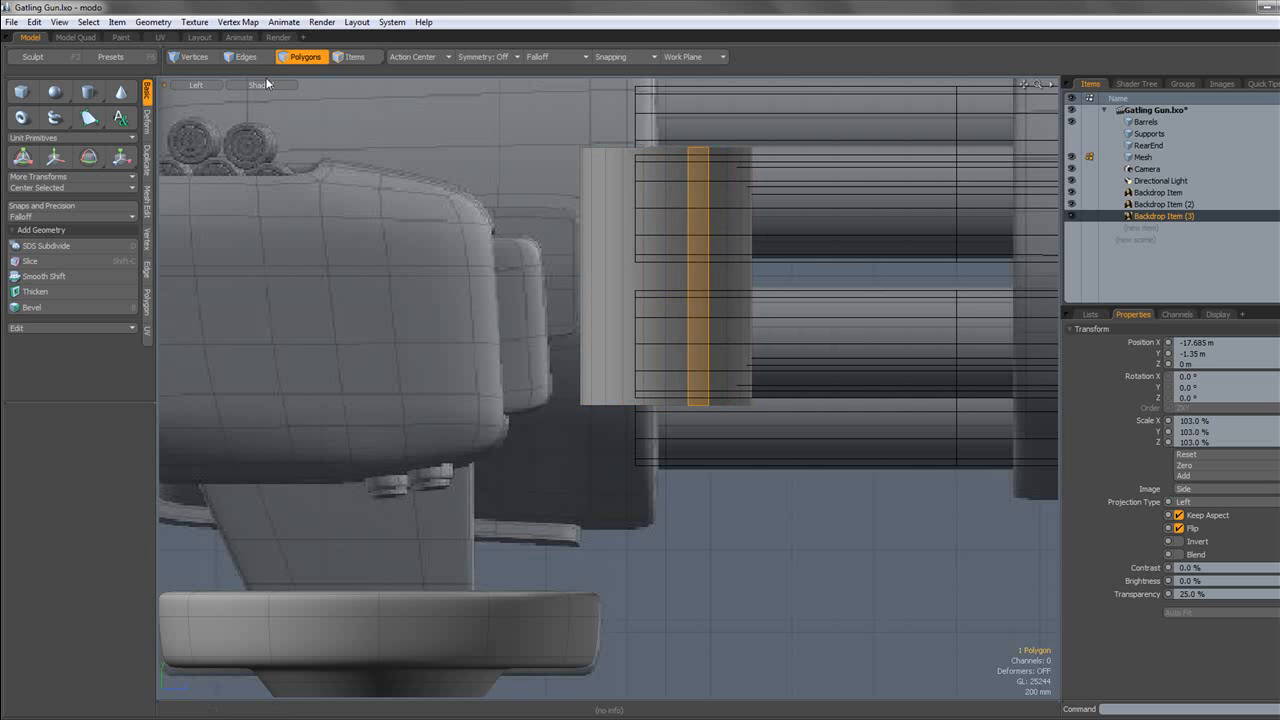
# Select every other lengthwise edge around the cylinder and remove them to reduce it to 12 sides.
pyautogui.click(252, 60)
pyautogui.click(712, 222)
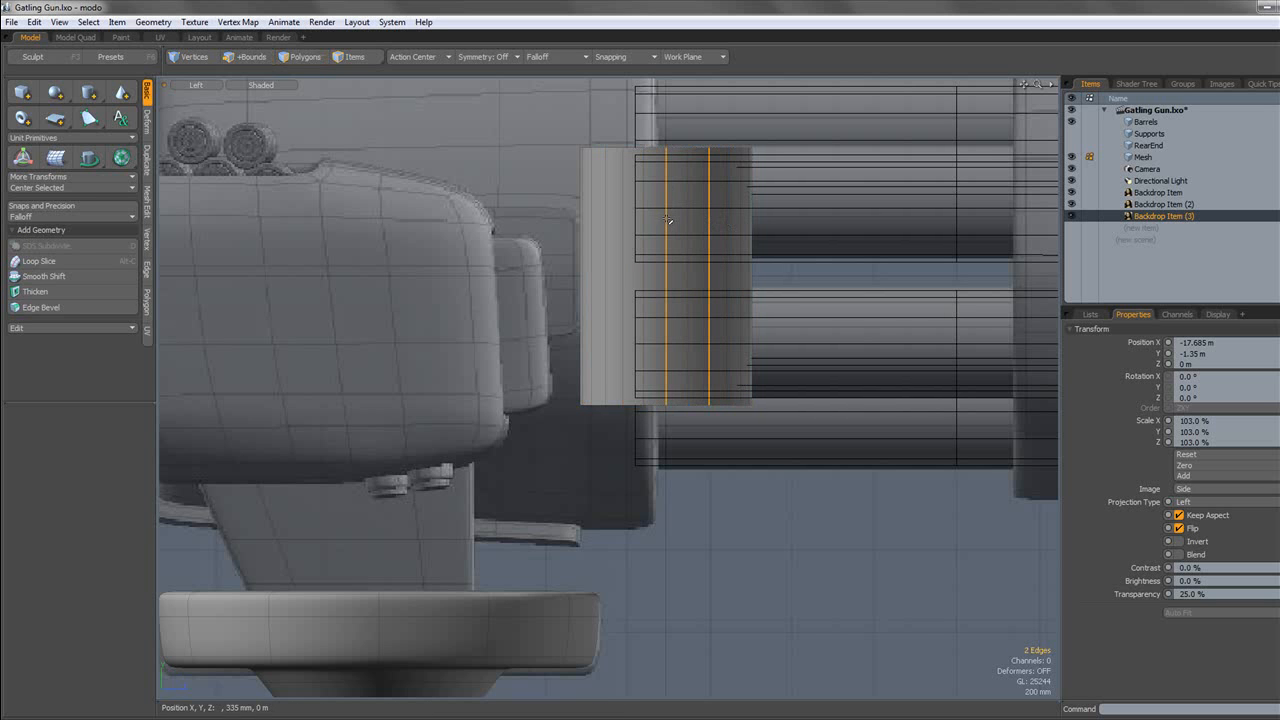
pyautogui.press('Up')
pyautogui.press('Up')
pyautogui.press('Up')
pyautogui.press('Up')
pyautogui.press('Up')
pyautogui.press('Up')
pyautogui.press('Up')
pyautogui.press('Up')
pyautogui.press('Up')
pyautogui.press('Delete')
# Select the whole cylinder, then move and scale it to the width of the reference's neck beneath the cone.
pyautogui.click(312, 62)
pyautogui.doubleClick(694, 196)
pyautogui.scroll(-5, 677, 215)
pyautogui.keyDown('alt'); pyautogui.moveTo(677, 231); pyautogui.dragTo(682, 350); pyautogui.keyUp('alt')
pyautogui.press('y')
pyautogui.moveTo(603, 390)
pyautogui.mouseDown()
pyautogui.moveTo(540, 390)
pyautogui.moveTo(582, 362)
pyautogui.moveTo(555, 367)
pyautogui.moveTo(606, 369)
pyautogui.mouseUp()
pyautogui.scroll(6, 612, 390)
pyautogui.scroll(-1, 582, 362)
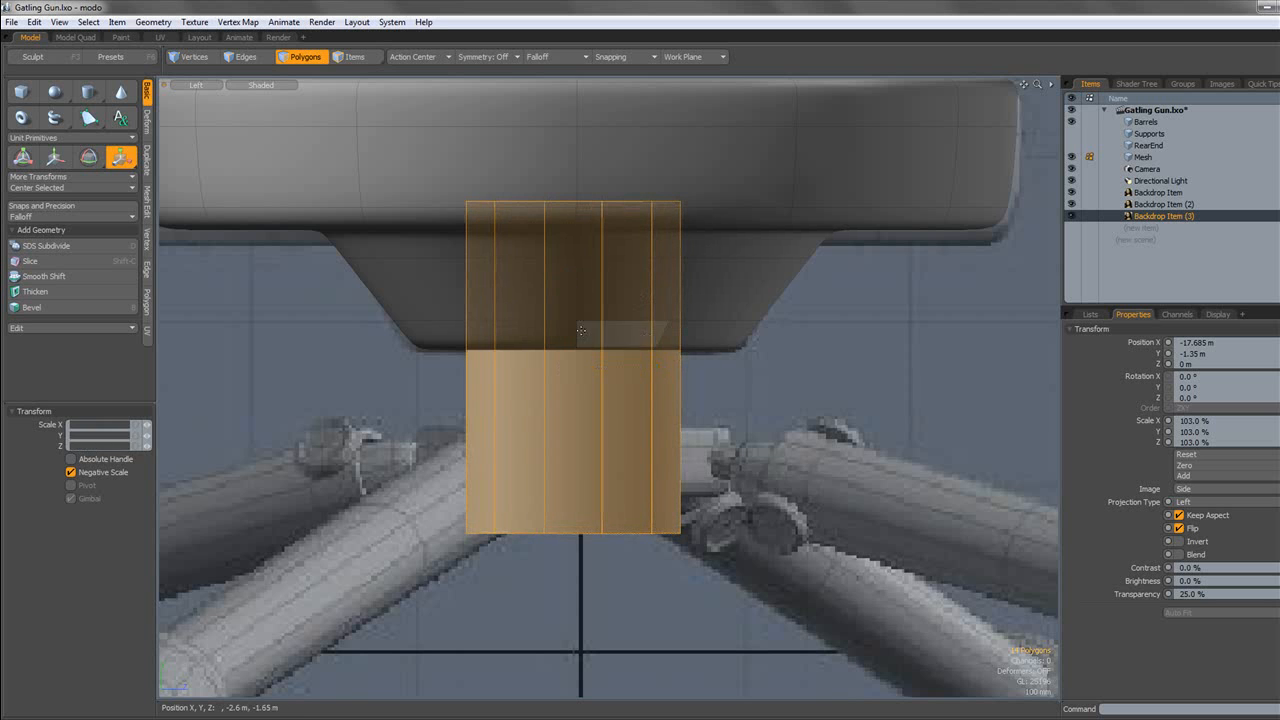
# Scale the cylinder's height to 39.5% in Y and switch the view to wireframe.
pyautogui.moveTo(573, 289); pyautogui.dragTo(573, 341)
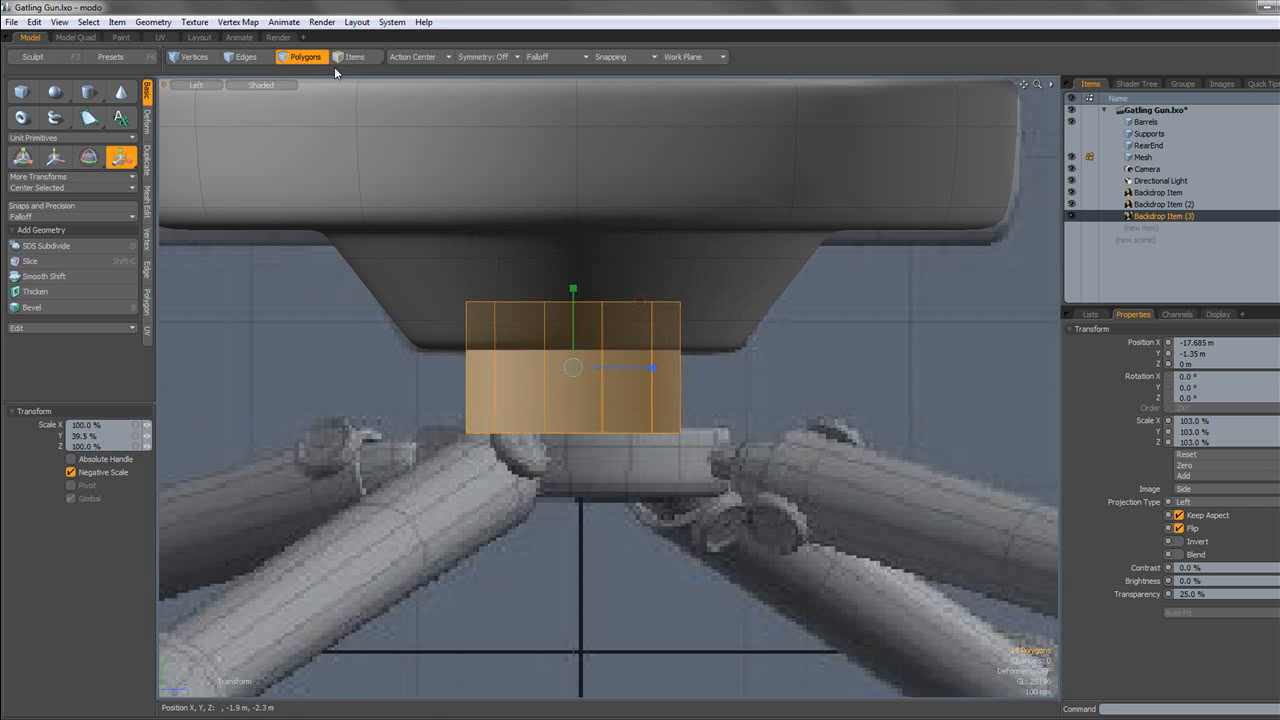
pyautogui.click(271, 84)
pyautogui.click(278, 298)
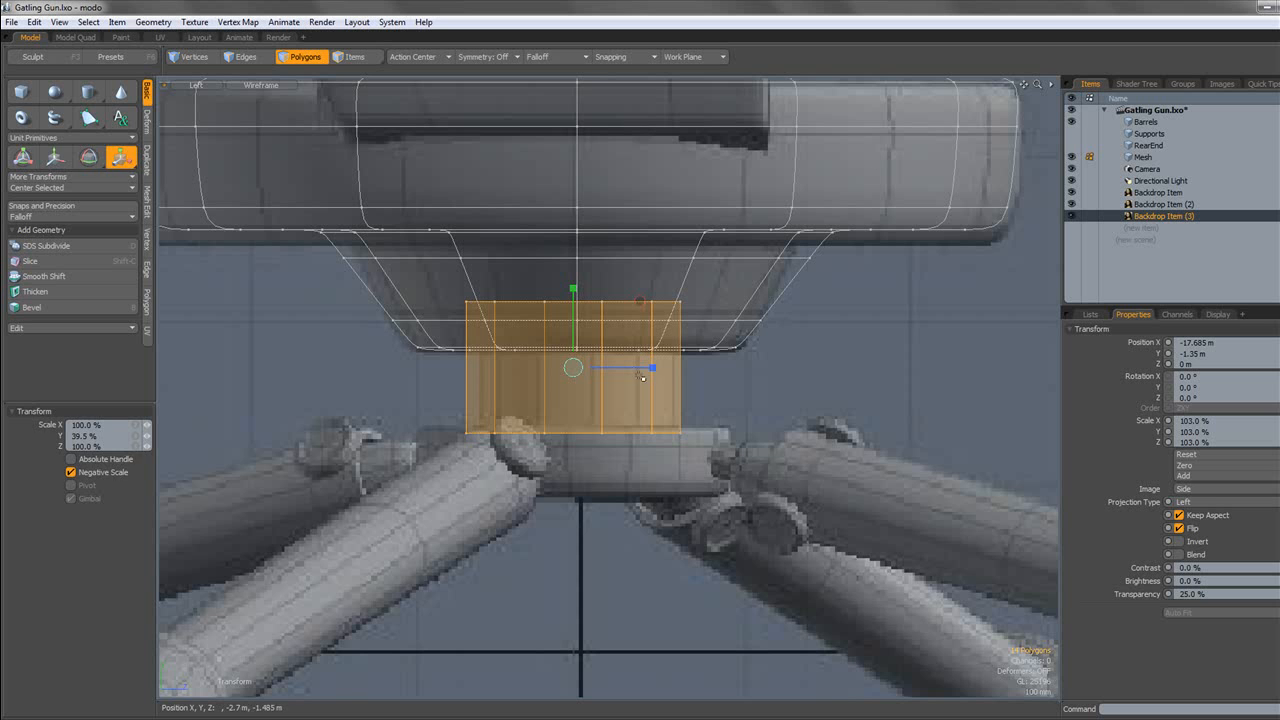
# Move the cylinder 10 mm along Z and check its centring under the platform in the top view before returning to the left view.
pyautogui.press('w')
pyautogui.moveTo(642, 377); pyautogui.dragTo(646, 376)
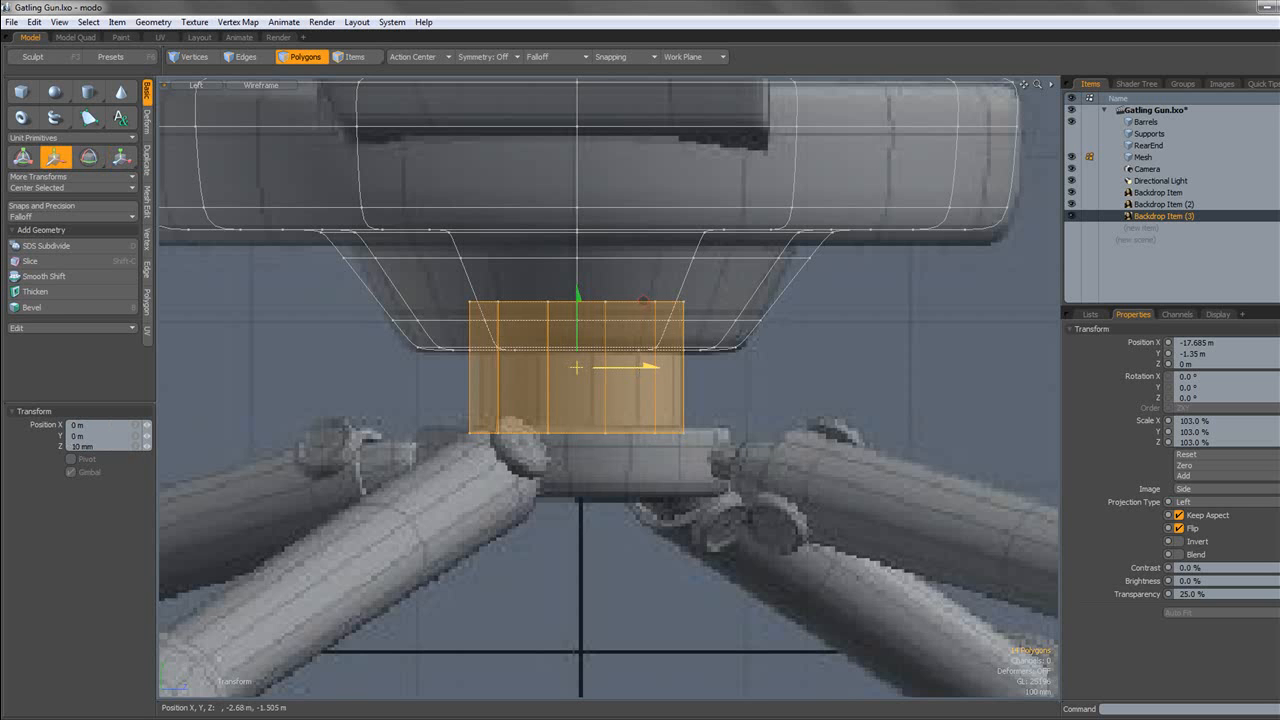
pyautogui.click(230, 85)
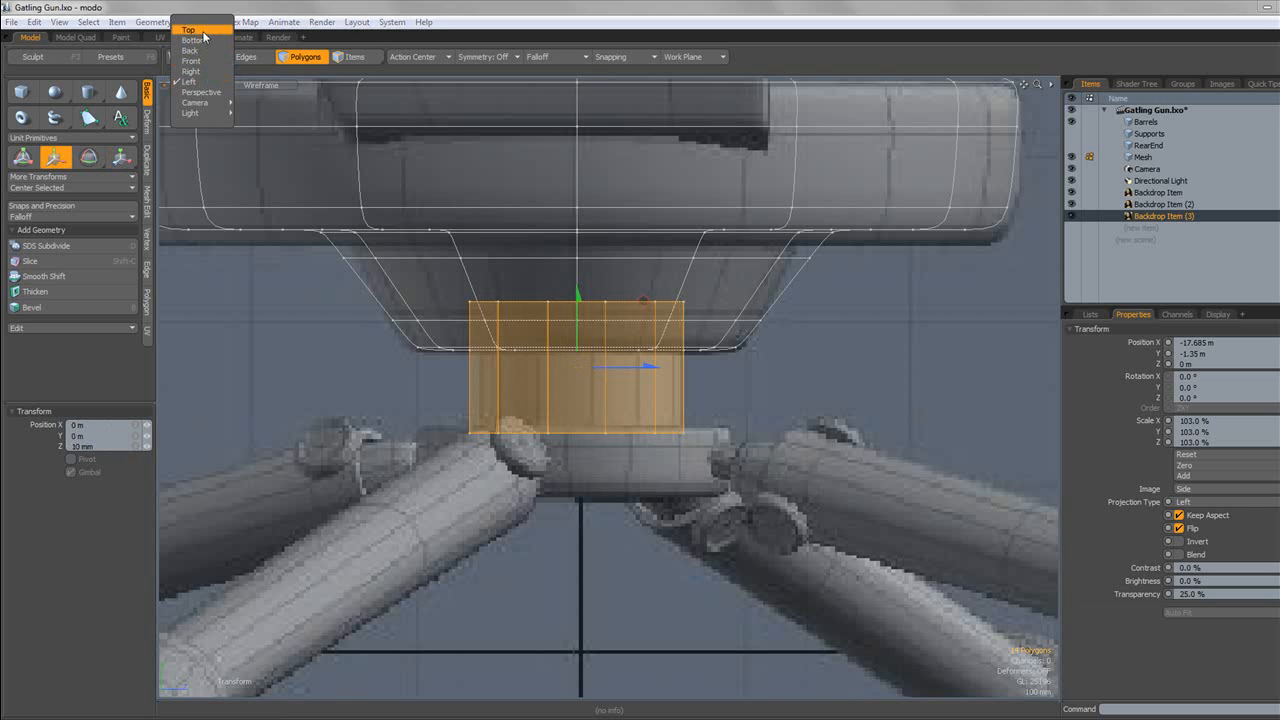
pyautogui.click(200, 41)
pyautogui.scroll(3, 616, 342)
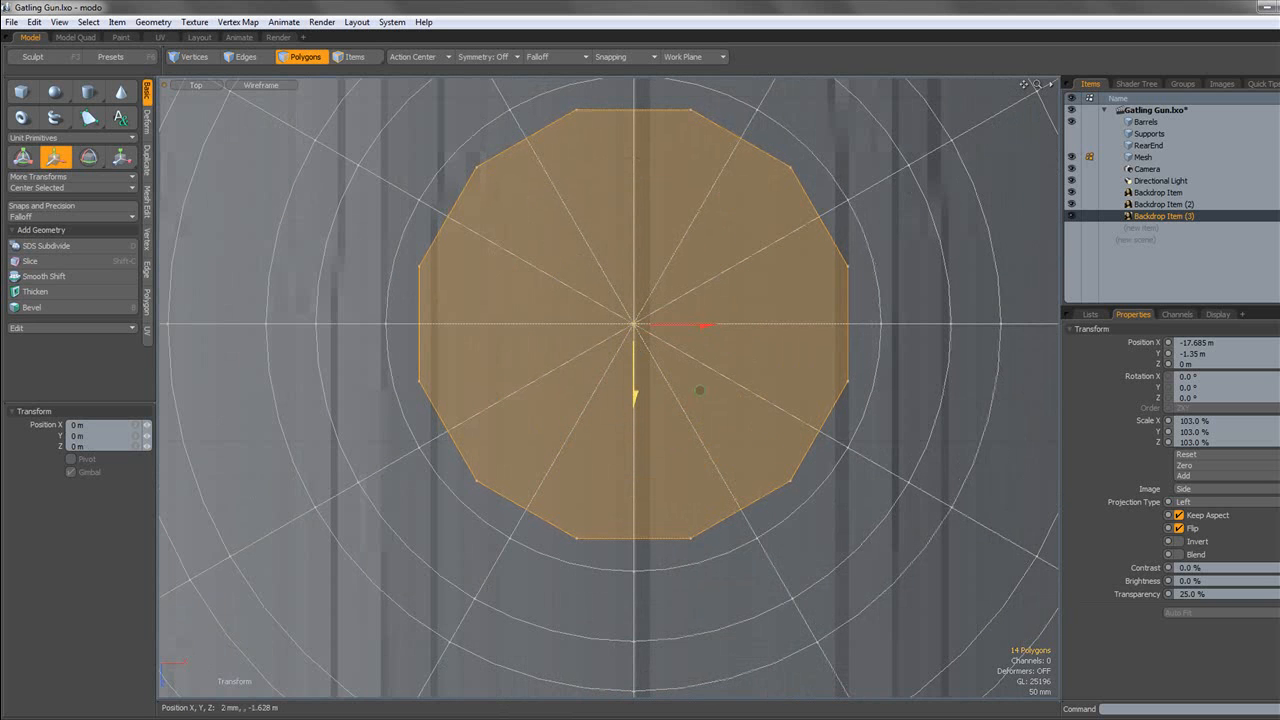
pyautogui.scroll(-5, 637, 355)
pyautogui.press('q')
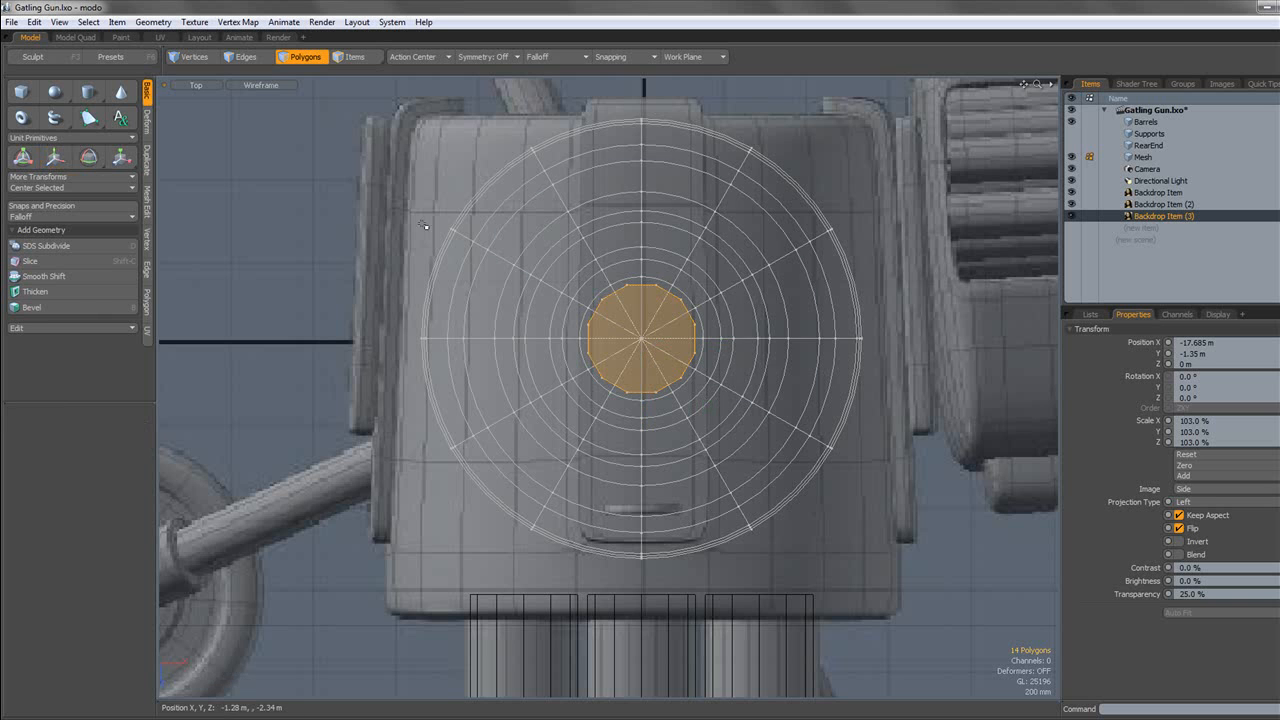
pyautogui.click(190, 136)
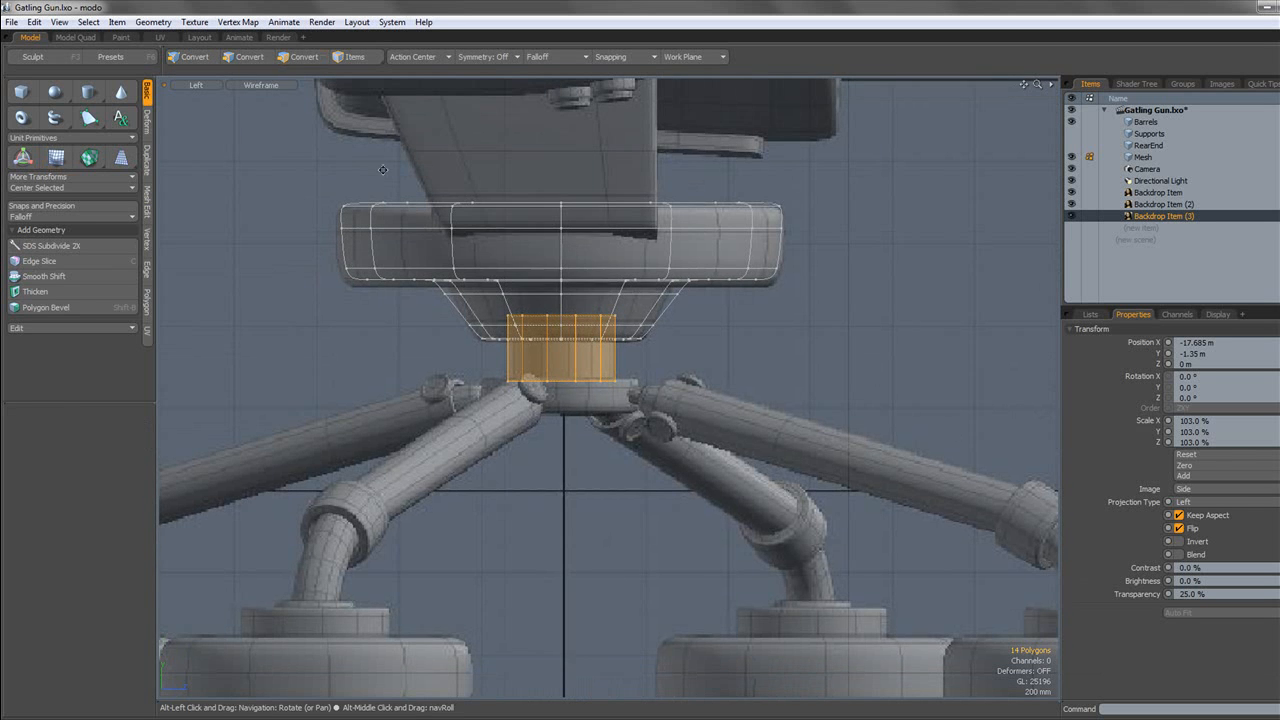
# Turn on subdivision for the neck cylinder and hide the rest of the mesh.
pyautogui.doubleClick(594, 363)
pyautogui.doubleClick(598, 364)
pyautogui.press('Tab')
pyautogui.click(652, 376)
pyautogui.keyDown('alt'); pyautogui.moveTo(588, 359); pyautogui.dragTo(618, 346); pyautogui.keyUp('alt')
pyautogui.doubleClick(606, 346)
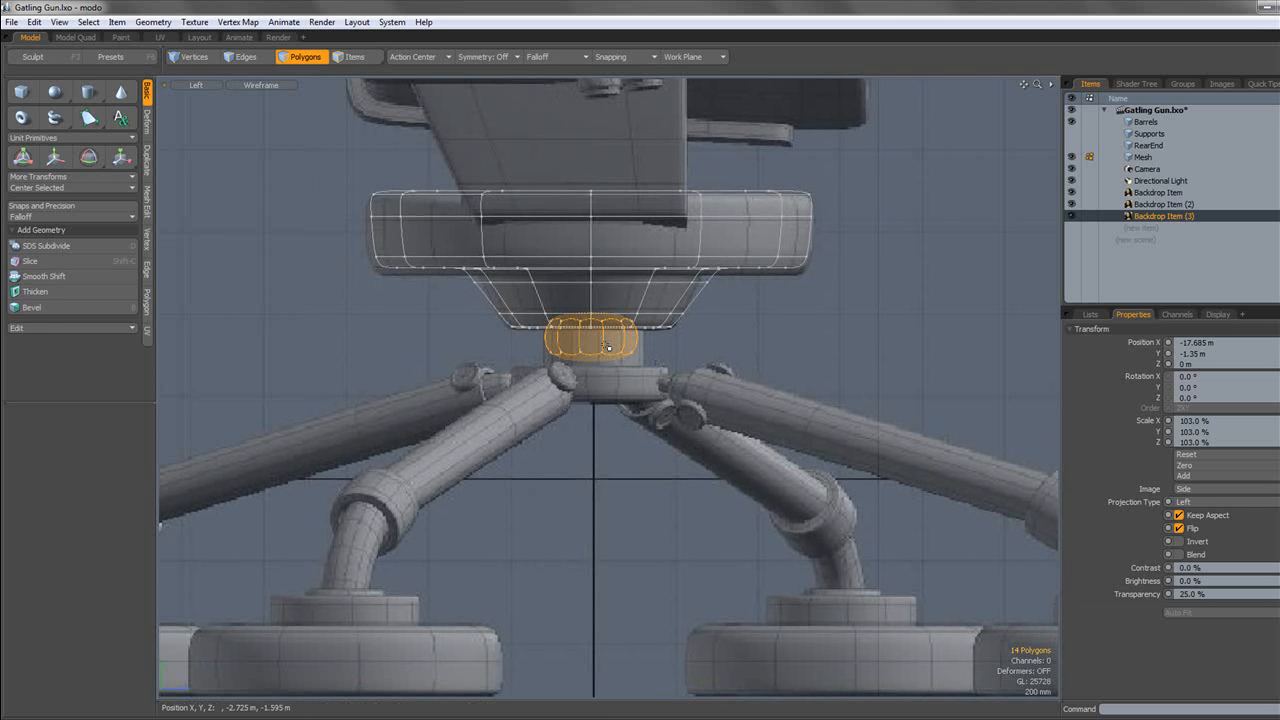
pyautogui.hotkey('shift', 'h')
pyautogui.click(688, 335)
# In a shaded perspective view with subdivision off, select the isolated cylinder's end caps.
pyautogui.click(197, 86)
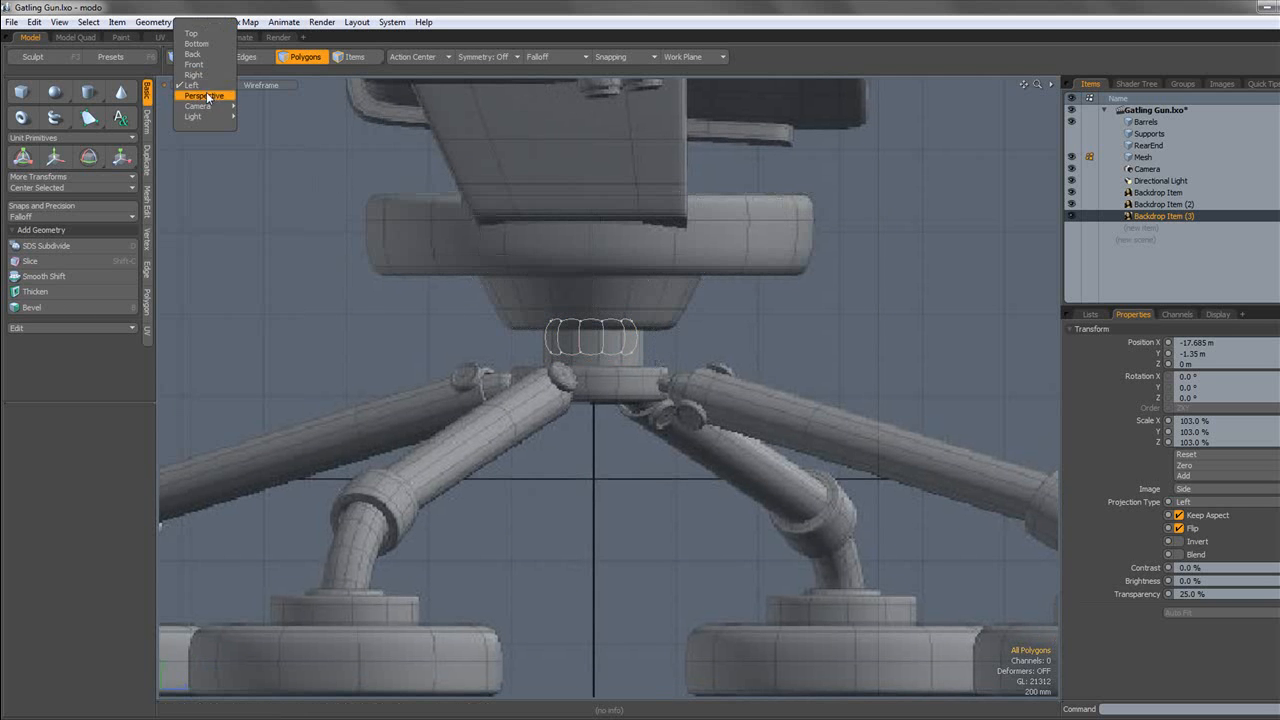
pyautogui.click(206, 97)
pyautogui.keyDown('alt'); pyautogui.moveTo(522, 292); pyautogui.dragTo(546, 349); pyautogui.keyUp('alt')
pyautogui.press('Tab')
pyautogui.scroll(3, 591, 366)
pyautogui.click(261, 85)
pyautogui.click(270, 117)
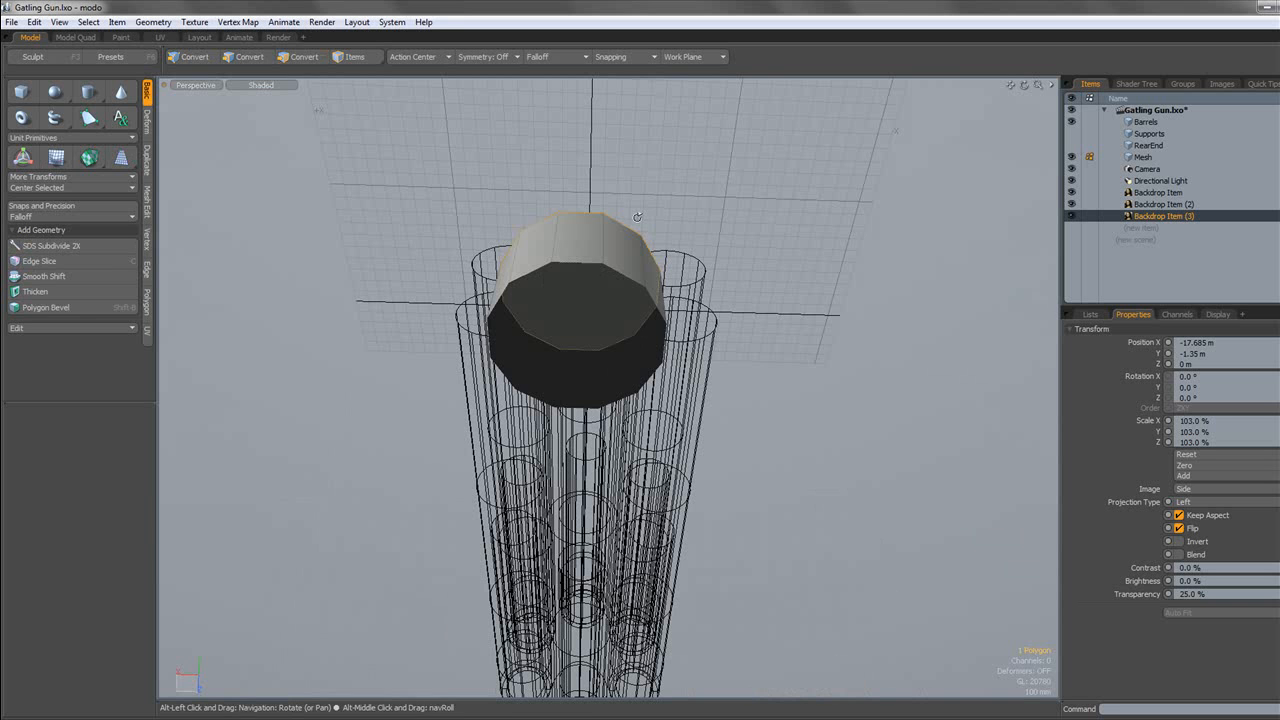
pyautogui.click(612, 315)
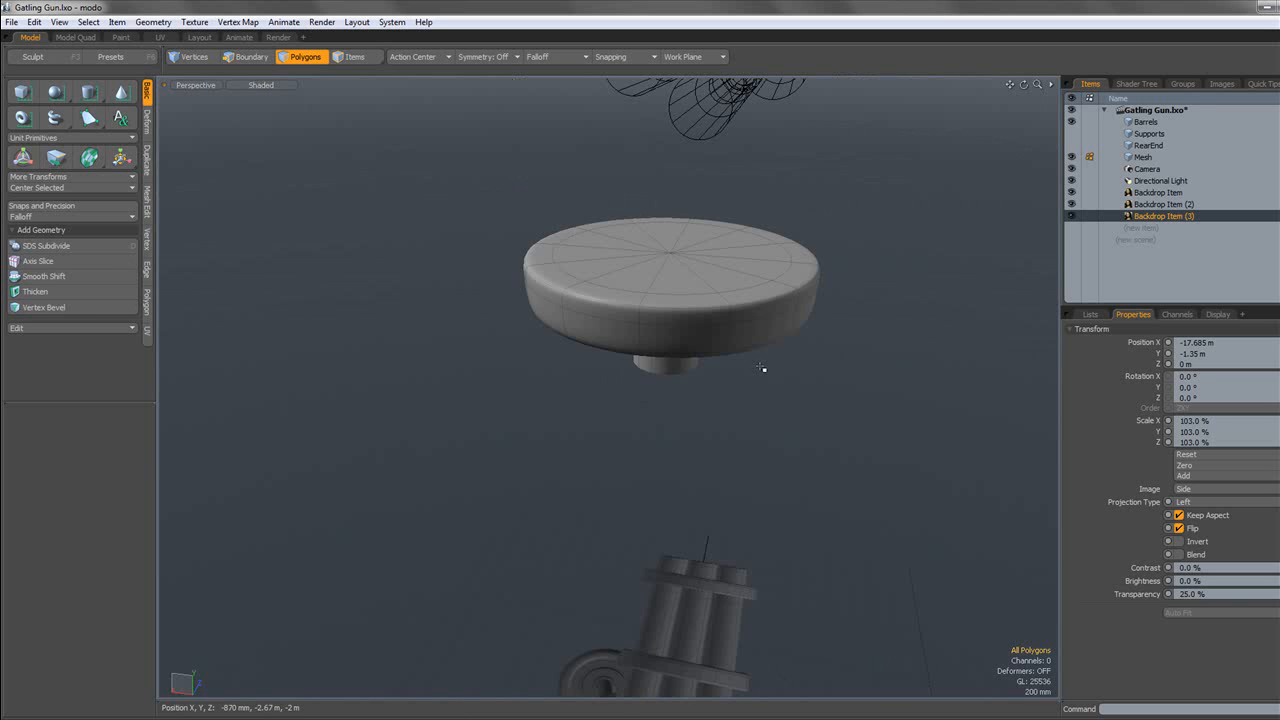
# Save the scene and make the RearEnd and Supports meshes visible again.
pyautogui.hotkey('ctrl', 's')
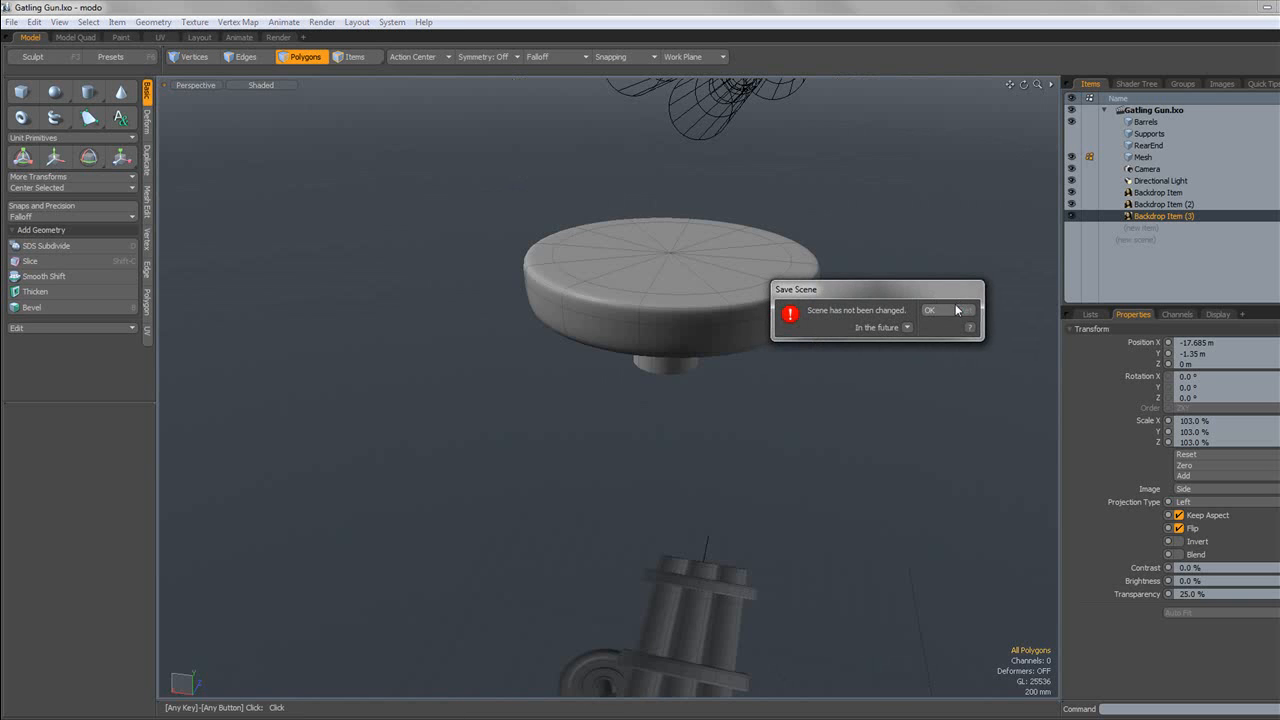
pyautogui.click(957, 310)
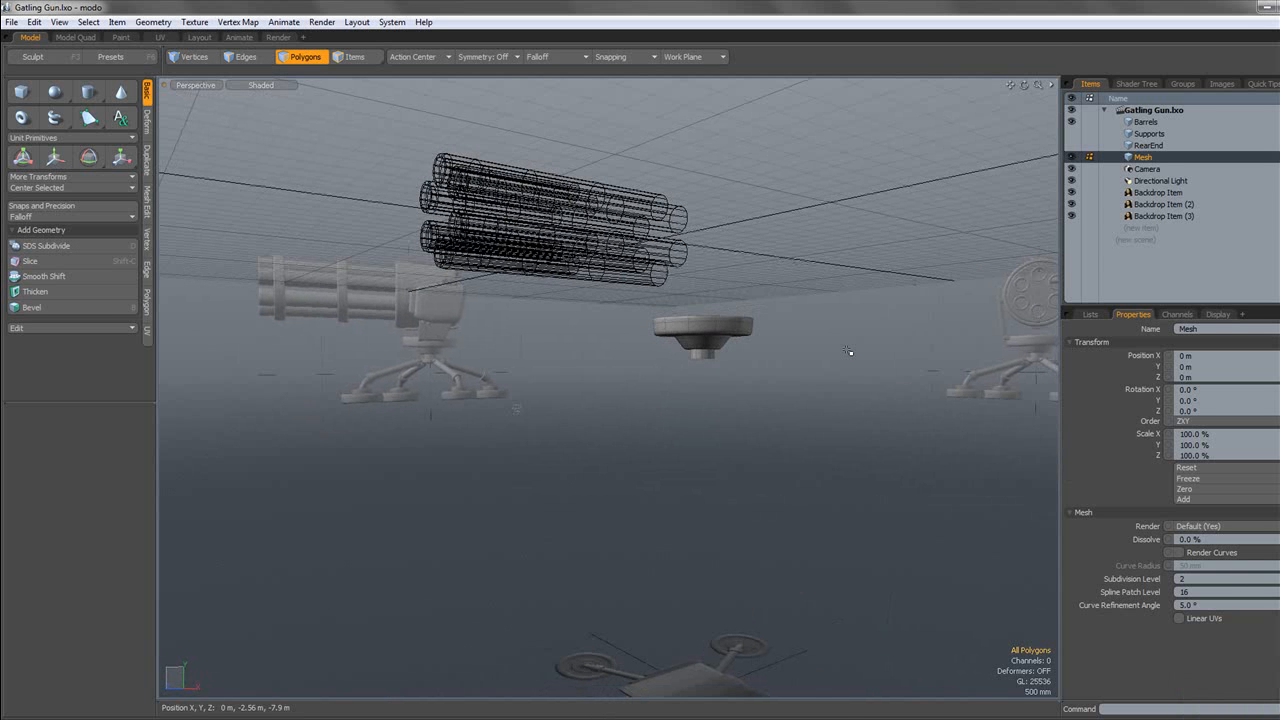
pyautogui.click(1071, 145)
pyautogui.click(1073, 134)
pyautogui.keyDown('shift'); pyautogui.click(1146, 123); pyautogui.keyUp('shift')
# Rename the Mesh item to Base and select all meshes from Barrels to Base to view the whole gun shaded.
pyautogui.click(1148, 158)
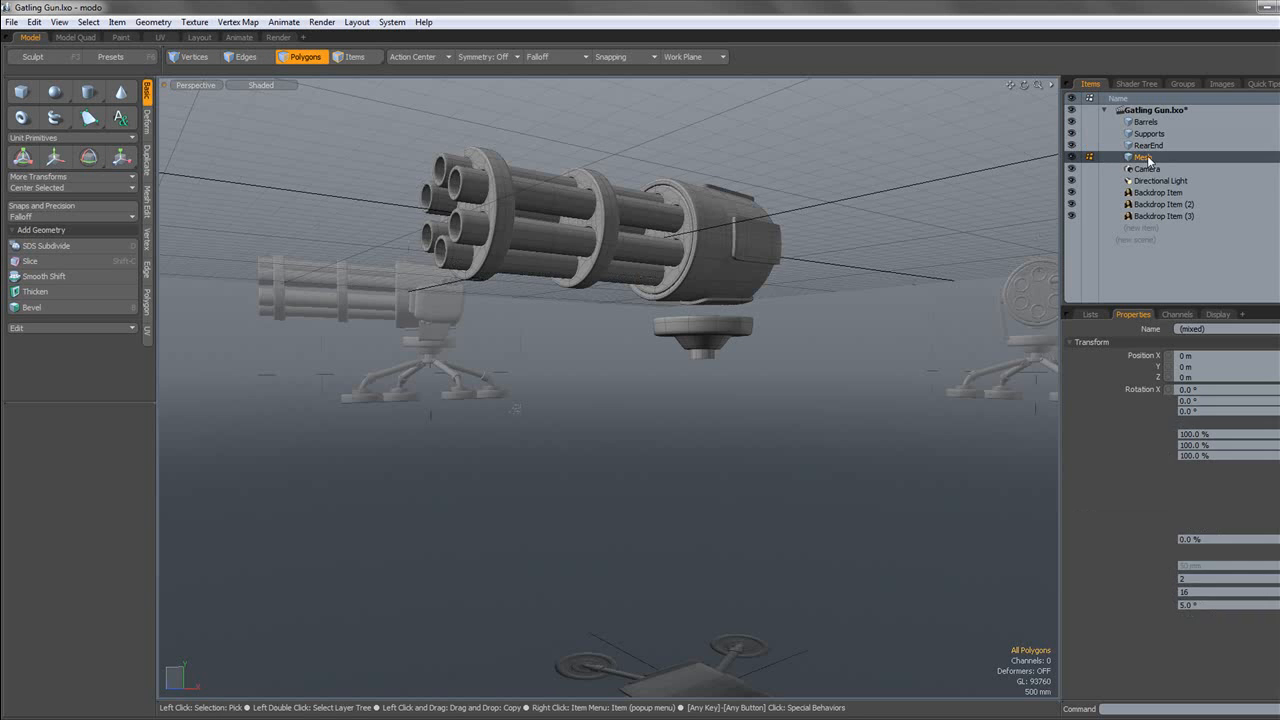
pyautogui.click(1148, 158)
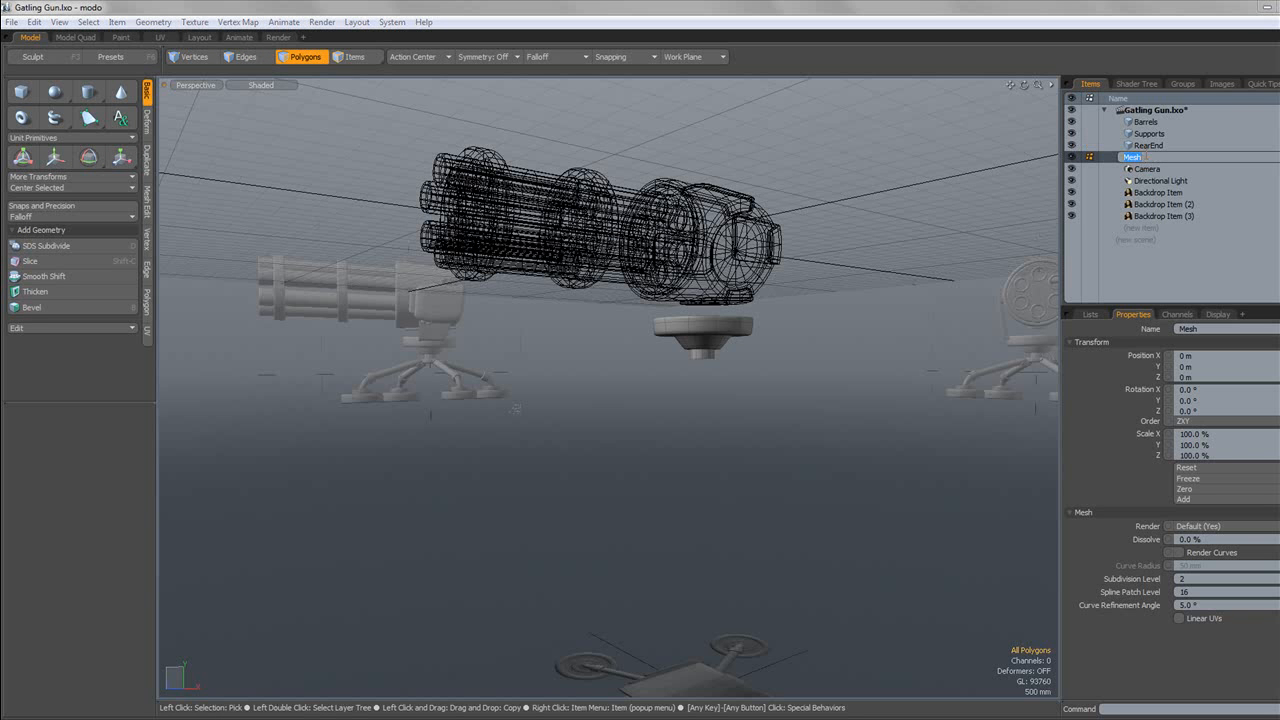
pyautogui.write('Base')
pyautogui.press('Return')
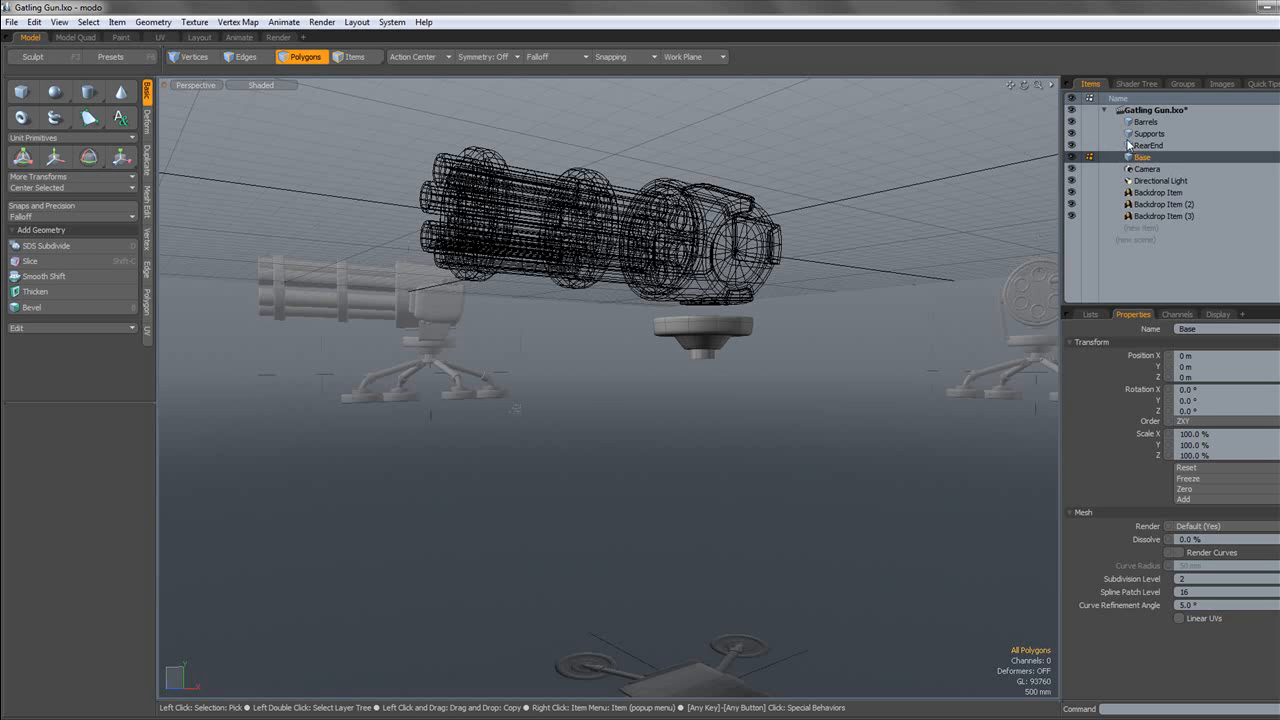
pyautogui.keyDown('shift'); pyautogui.click(1137, 124); pyautogui.keyUp('shift')
pyautogui.moveTo(838, 268)
pyautogui.keyDown('alt'); pyautogui.mouseDown()
pyautogui.moveTo(830, 345)
pyautogui.moveTo(799, 274)
pyautogui.moveTo(677, 306)
pyautogui.moveTo(871, 320)
pyautogui.mouseUp(); pyautogui.keyUp('alt')
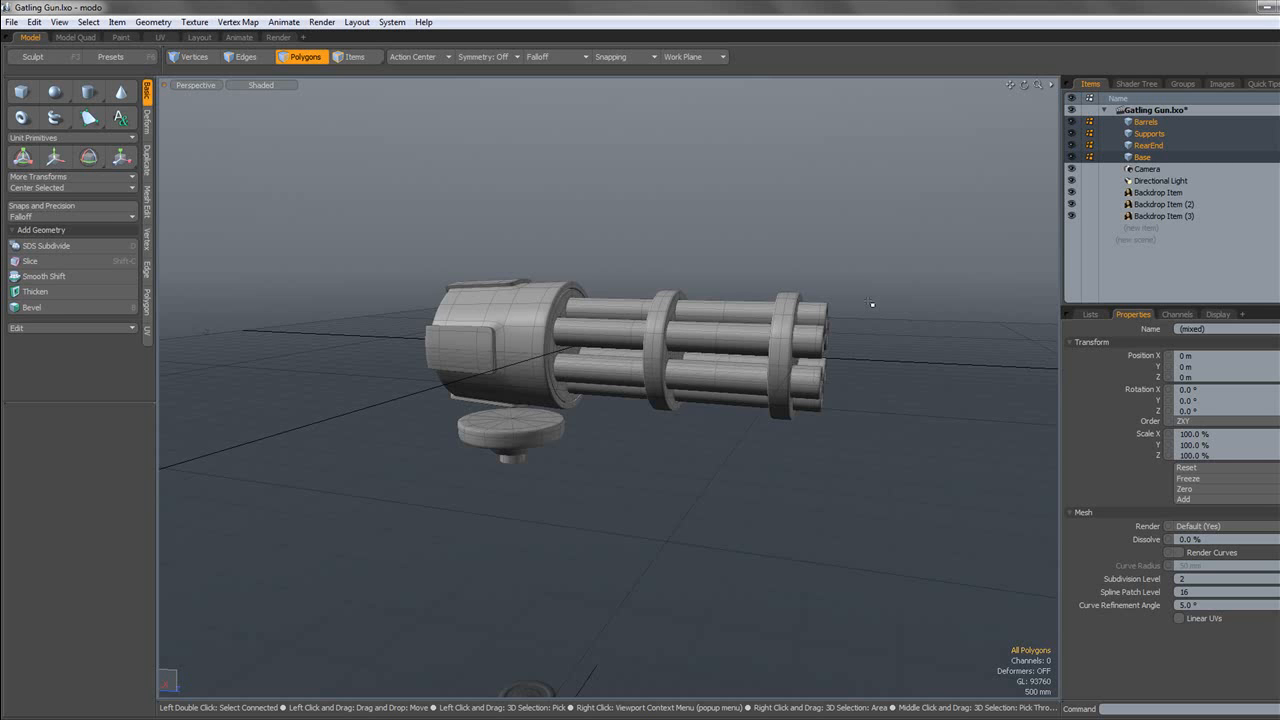
# Compare the gun so far with the reference mount in the perspective, left and front views.
pyautogui.keyDown('alt'); pyautogui.keyDown('shift'); pyautogui.moveTo(871, 304); pyautogui.dragTo(903, 290); pyautogui.keyUp('shift'); pyautogui.keyUp('alt')
pyautogui.keyDown('alt'); pyautogui.moveTo(680, 350); pyautogui.dragTo(590, 365); pyautogui.keyUp('alt')
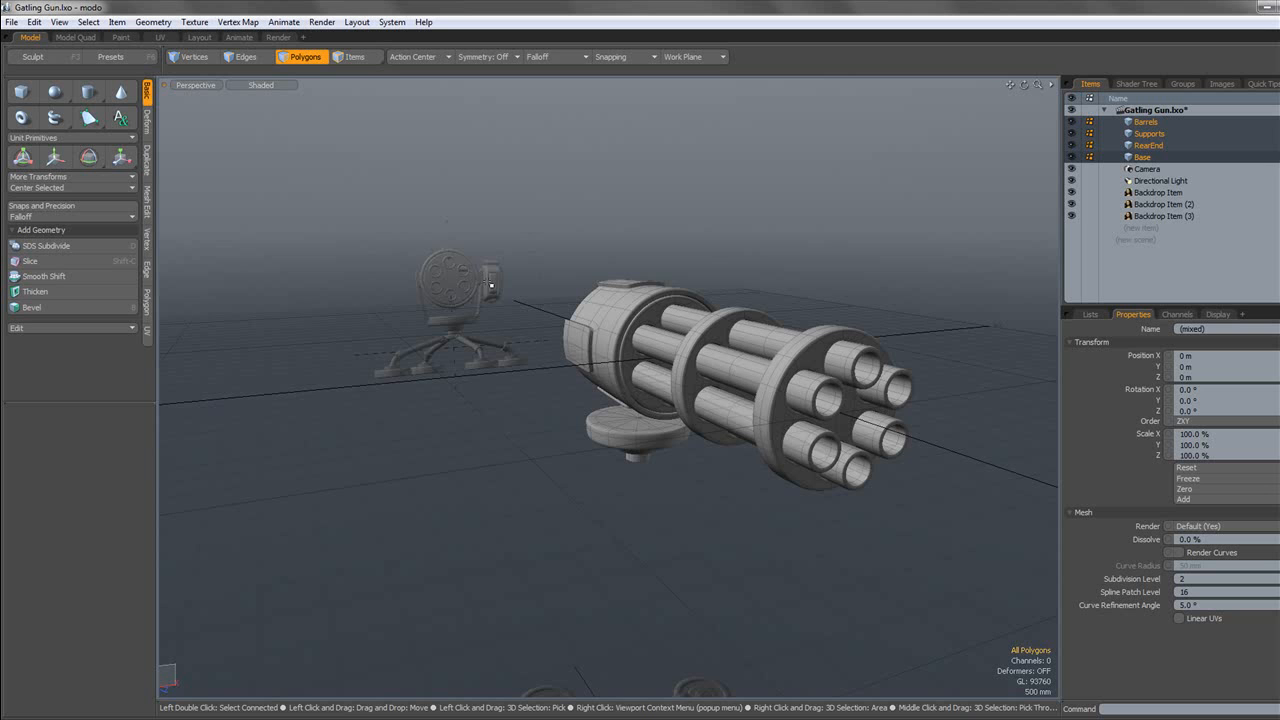
pyautogui.click(207, 86)
pyautogui.click(209, 80)
pyautogui.scroll(1, 508, 235)
pyautogui.keyDown('alt'); pyautogui.keyDown('shift'); pyautogui.moveTo(508, 235); pyautogui.dragTo(498, 209); pyautogui.keyUp('shift'); pyautogui.keyUp('alt')
pyautogui.click(206, 84)
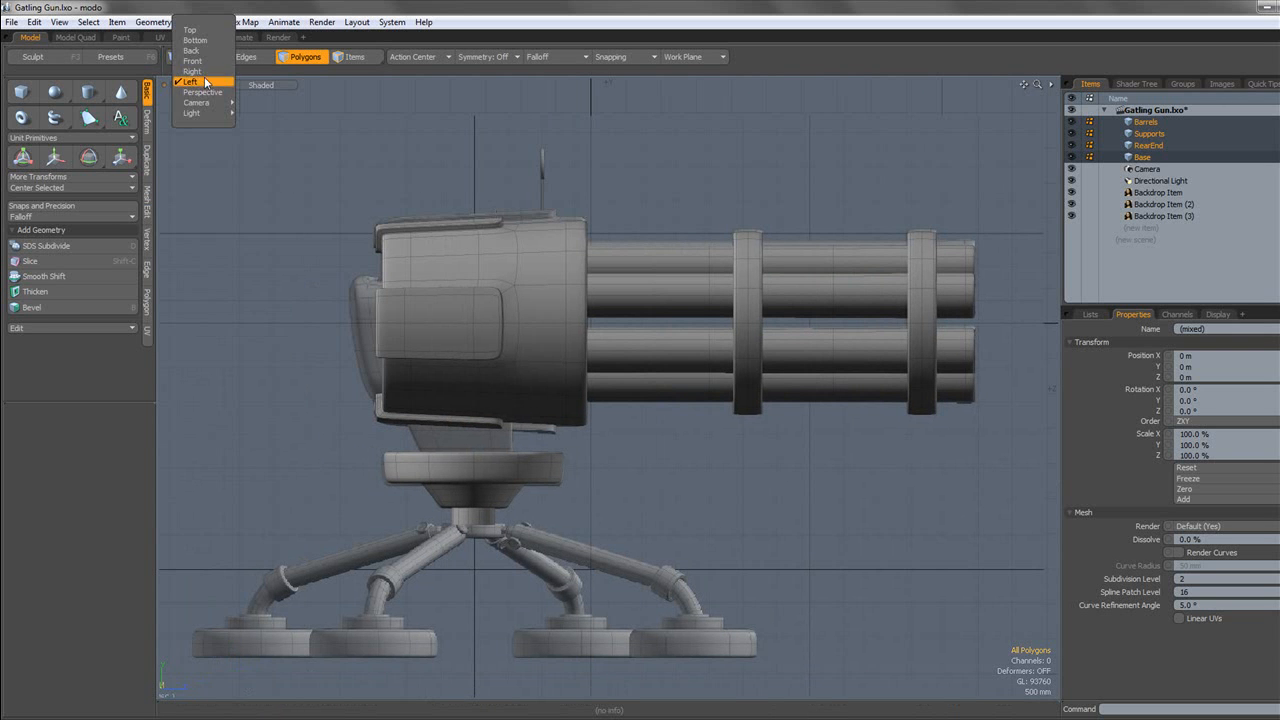
pyautogui.click(204, 61)
pyautogui.keyDown('alt'); pyautogui.keyDown('shift'); pyautogui.moveTo(790, 244); pyautogui.dragTo(832, 202); pyautogui.keyUp('shift'); pyautogui.keyUp('alt')
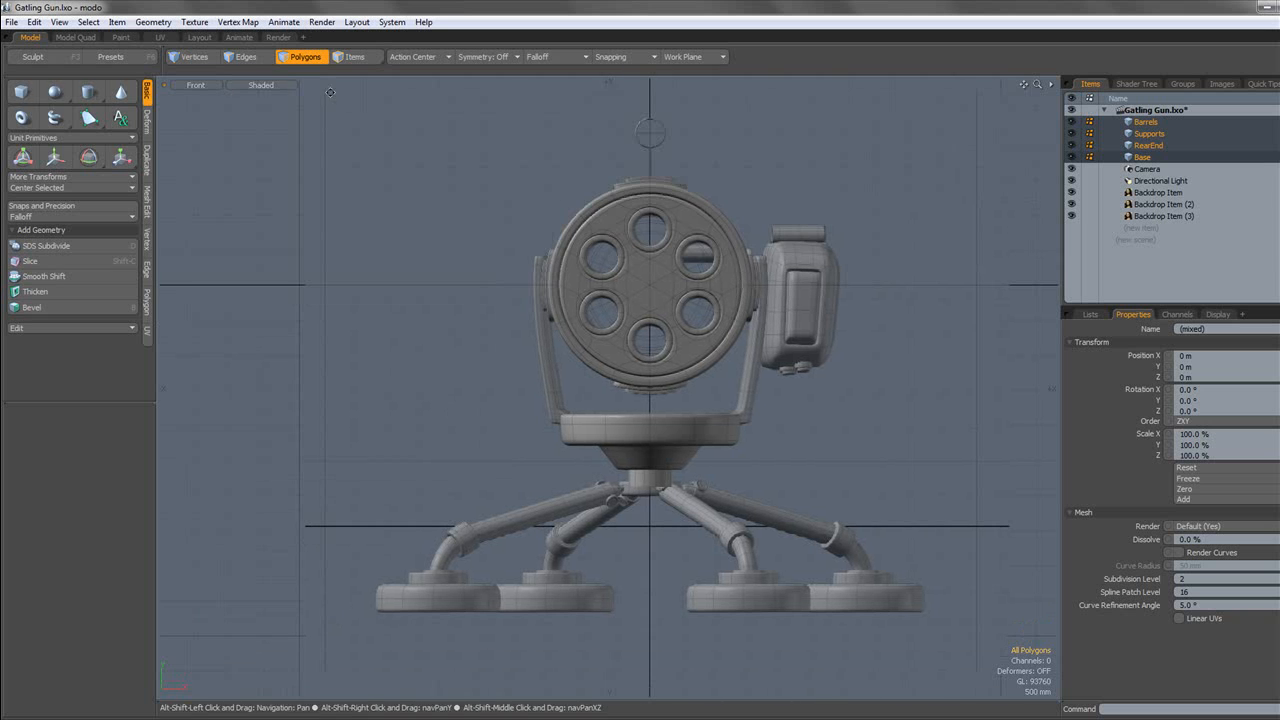
# Add a new mesh item and place it directly below Base in the item list.
pyautogui.click(1150, 156)
pyautogui.press('n')
pyautogui.moveTo(1148, 192)
pyautogui.mouseDown()
pyautogui.moveTo(1159, 152)
pyautogui.moveTo(1148, 174)
pyautogui.mouseUp()
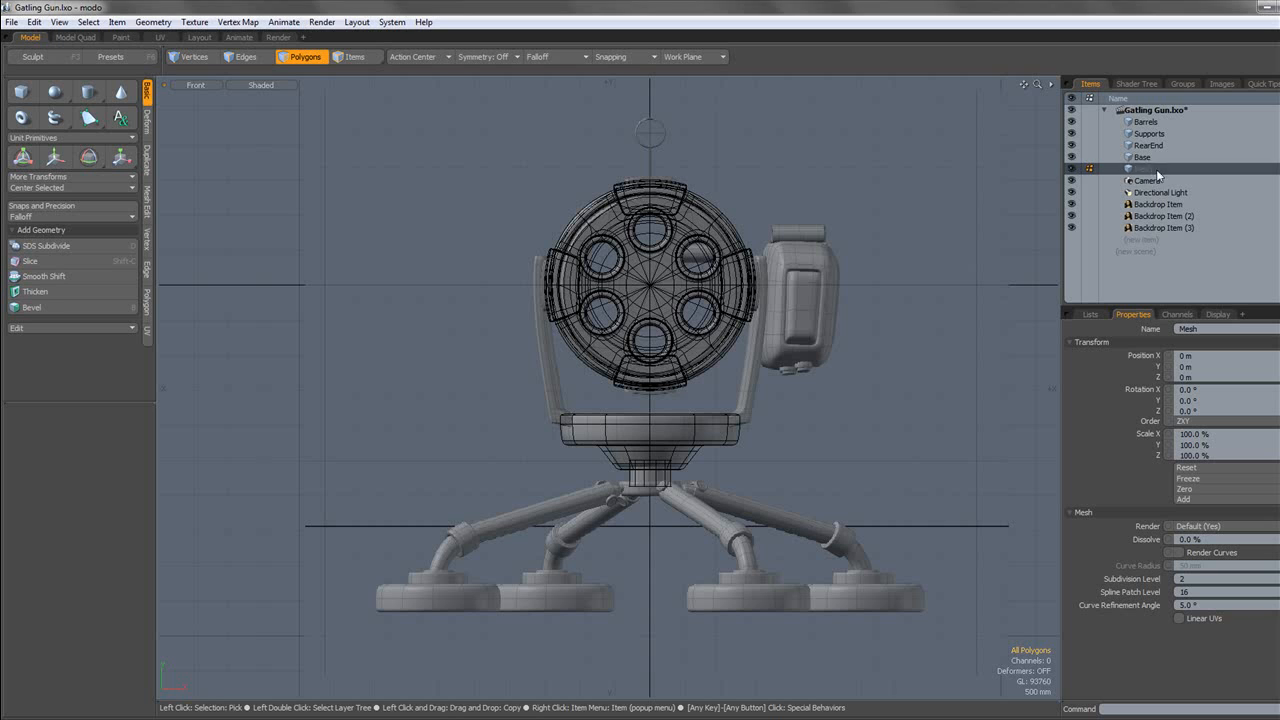
pyautogui.keyDown('ctrl'); pyautogui.doubleClick(1157, 171); pyautogui.keyUp('ctrl')
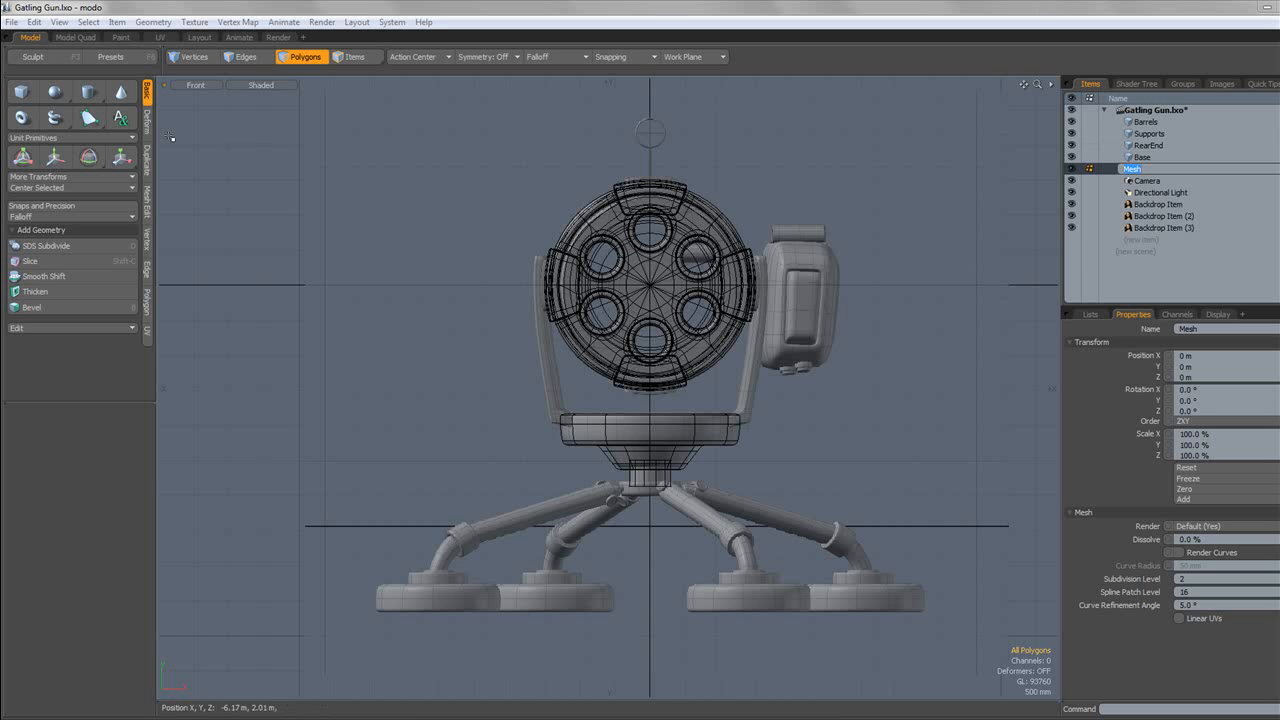
# Draw a cube outline about 150 mm wide and 2.48 m tall in the front view, beside the reference's upright bracket arm.
pyautogui.click(88, 117)
pyautogui.keyDown('alt'); pyautogui.keyDown('shift'); pyautogui.moveTo(631, 288); pyautogui.dragTo(598, 217); pyautogui.keyUp('shift'); pyautogui.keyUp('alt')
pyautogui.scroll(3, 609, 265)
pyautogui.scroll(-1, 523, 227)
pyautogui.keyDown('alt'); pyautogui.keyDown('shift'); pyautogui.moveTo(523, 227); pyautogui.dragTo(505, 510); pyautogui.keyUp('shift'); pyautogui.keyUp('alt')
pyautogui.click(309, 59)
pyautogui.click(23, 95)
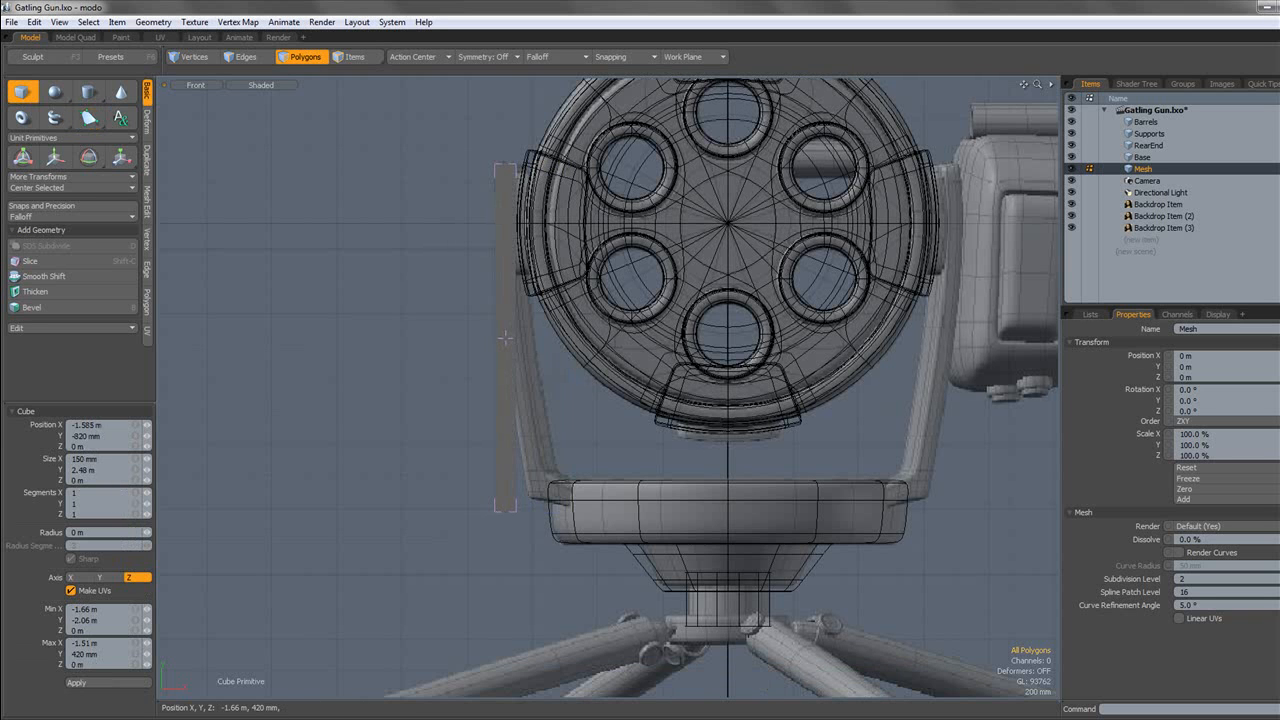
# In the top view, give the cube a depth of about 1.84 m to cover the reference bracket arm.
pyautogui.click(206, 88)
pyautogui.click(193, 58)
pyautogui.keyDown('alt'); pyautogui.keyDown('shift'); pyautogui.moveTo(452, 350); pyautogui.dragTo(550, 343); pyautogui.keyUp('shift'); pyautogui.keyUp('alt')
pyautogui.moveTo(550, 268); pyautogui.dragTo(550, 458)
pyautogui.moveTo(549, 583); pyautogui.dragTo(551, 343)
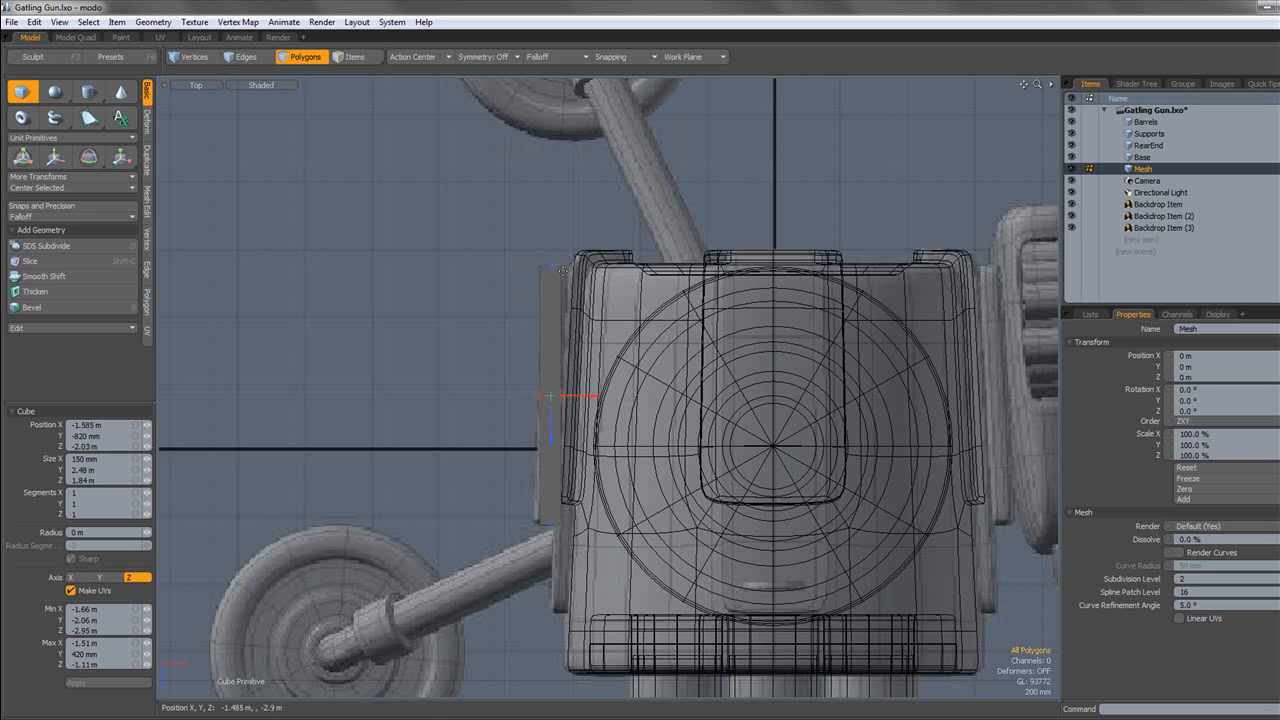
pyautogui.click(303, 57)
pyautogui.click(560, 303)
pyautogui.press('e')
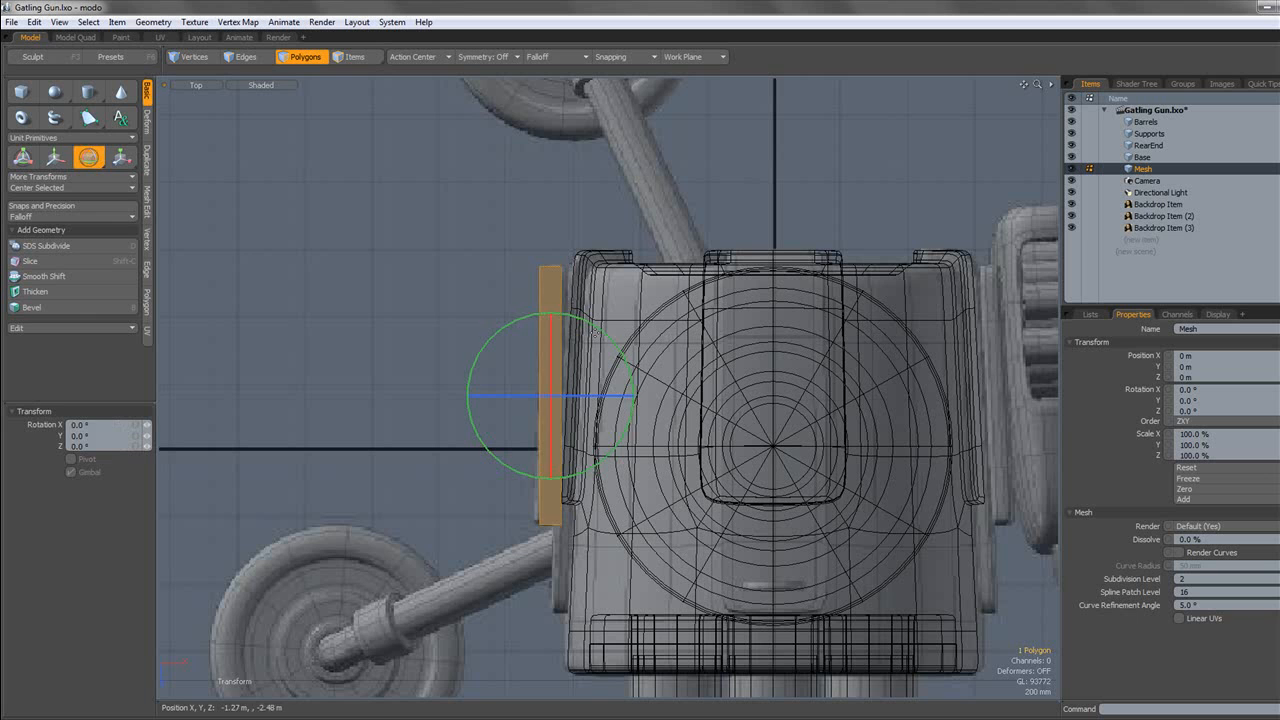
pyautogui.moveTo(599, 329); pyautogui.dragTo(597, 337)
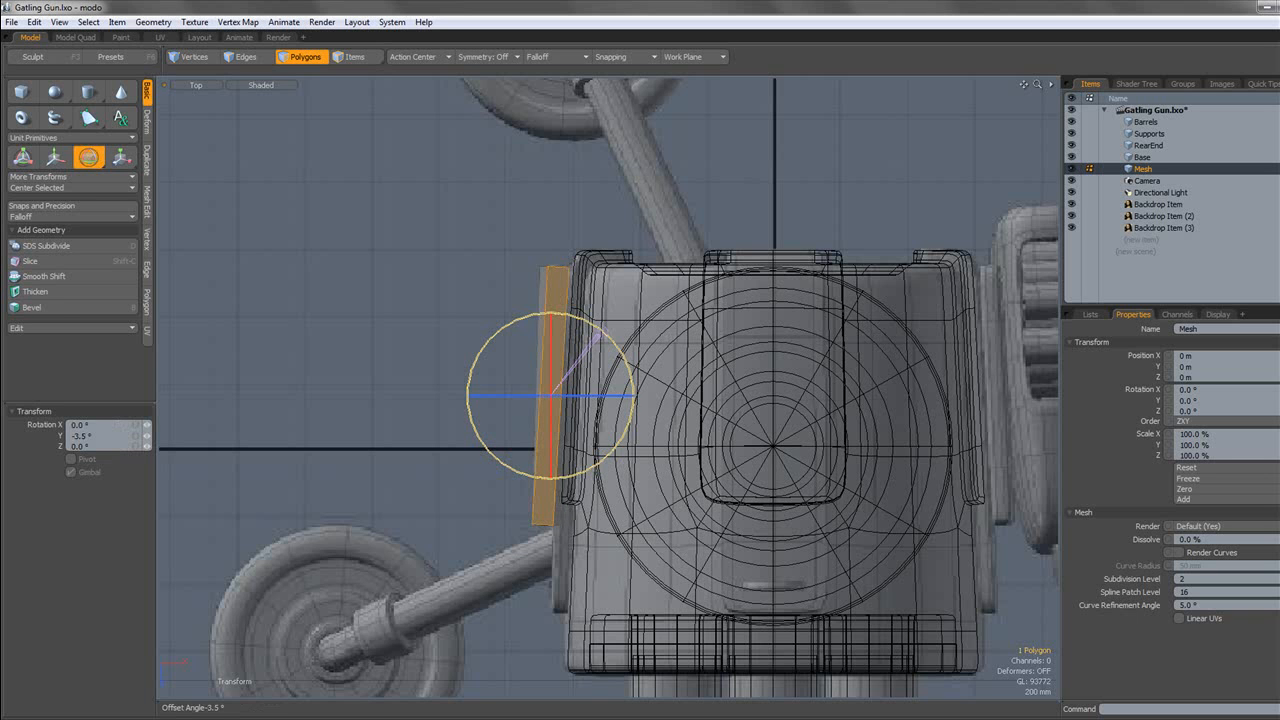
pyautogui.hotkey('ctrl', 'z')
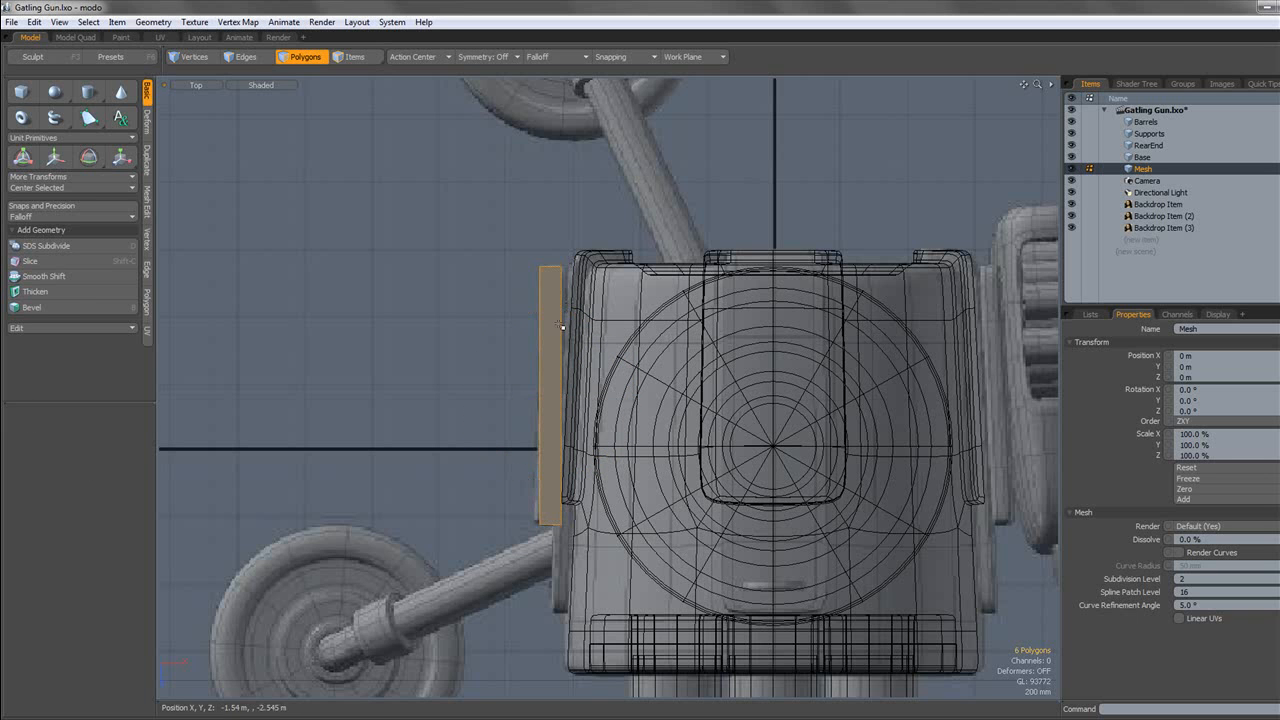
# Rotate the whole box slightly about the Y axis and move it to line up with the reference arm.
pyautogui.press('e')
pyautogui.moveTo(600, 334)
pyautogui.mouseDown()
pyautogui.moveTo(612, 344)
pyautogui.moveTo(615, 324)
pyautogui.mouseUp()
pyautogui.press('w')
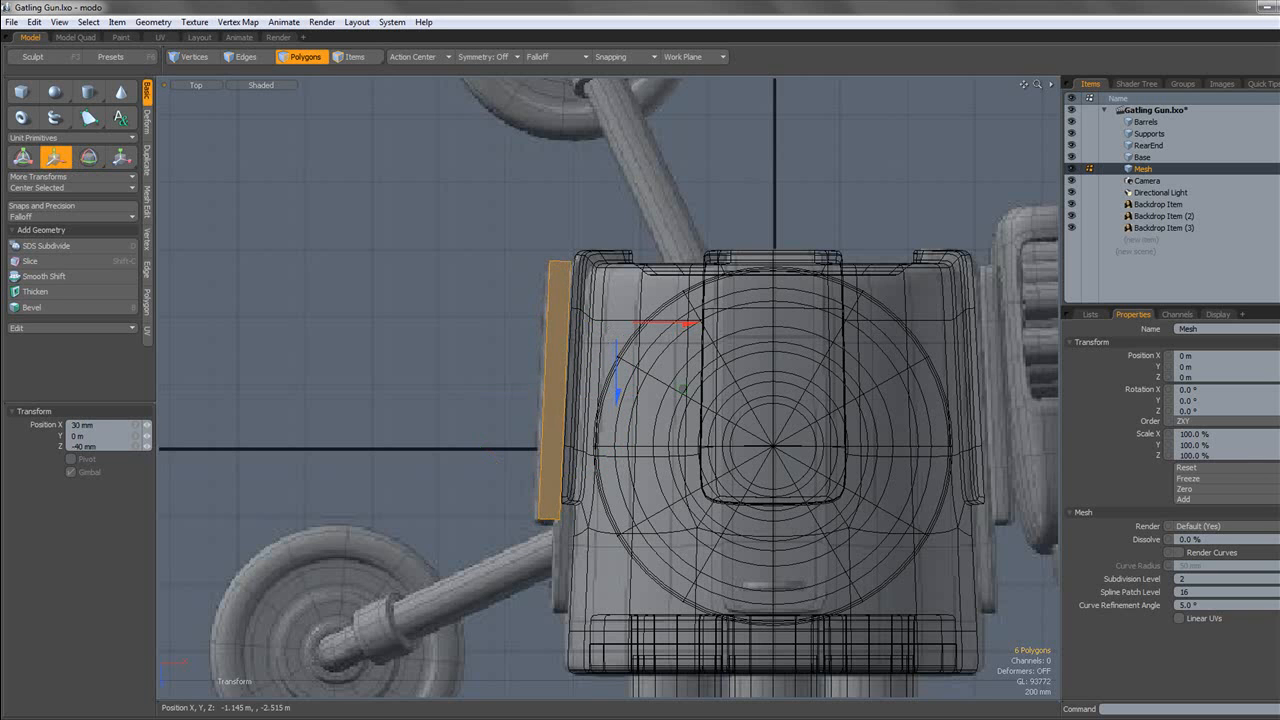
pyautogui.press('space')
# In a wireframe left view, move the box's lower rear corner vertices forward to match the reference bracket's slanted edge.
pyautogui.click(210, 90)
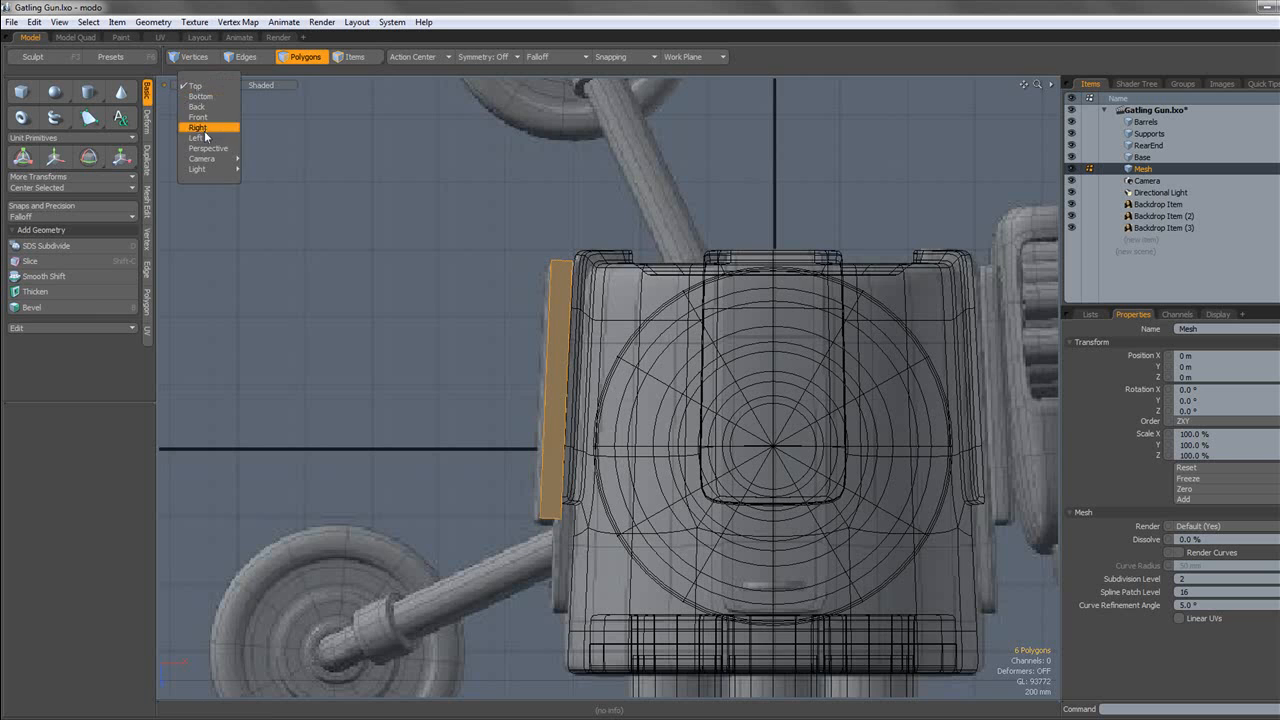
pyautogui.click(200, 132)
pyautogui.keyDown('alt'); pyautogui.keyDown('shift'); pyautogui.moveTo(354, 170); pyautogui.dragTo(352, 181); pyautogui.keyUp('shift'); pyautogui.keyUp('alt')
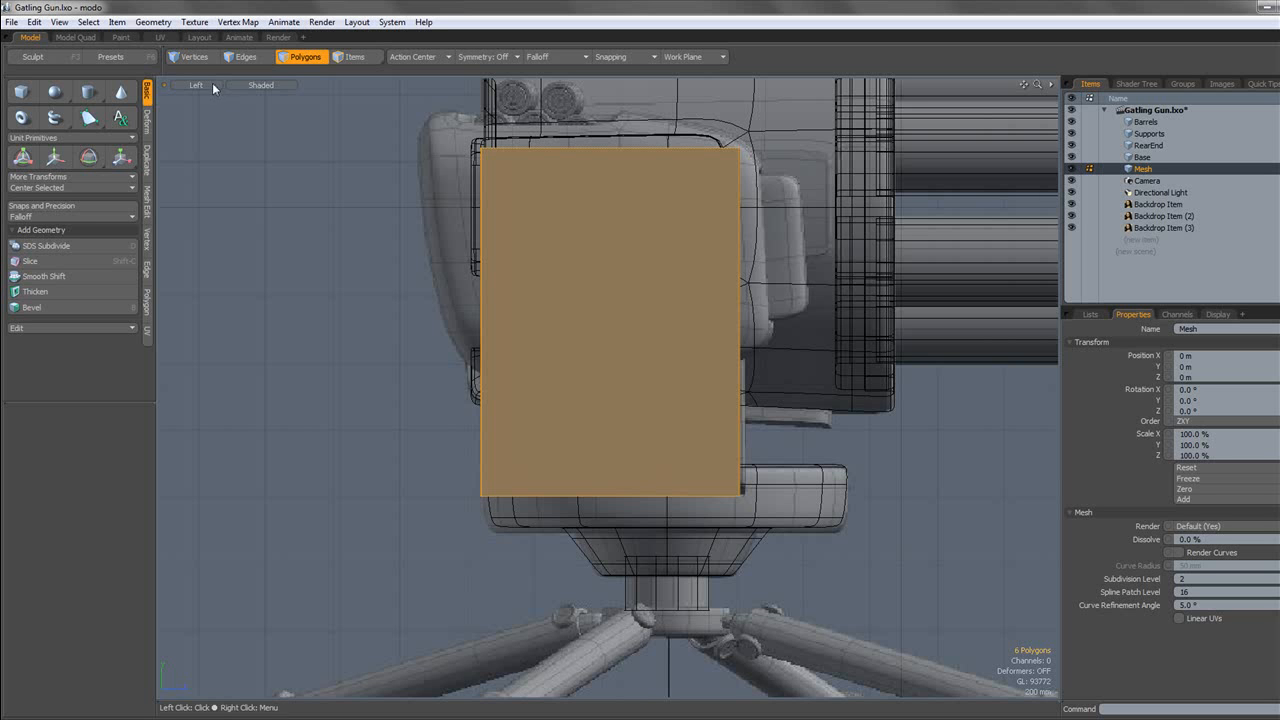
pyautogui.click(260, 85)
pyautogui.click(252, 90)
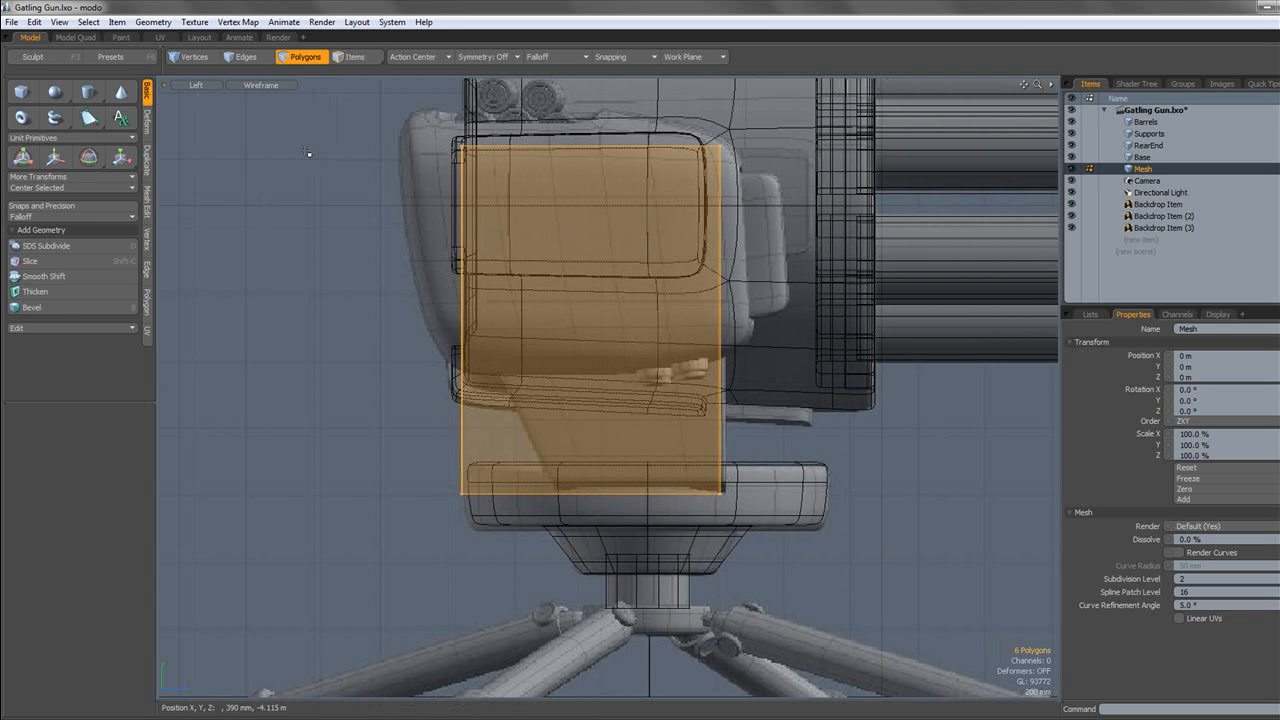
pyautogui.click(191, 64)
pyautogui.moveTo(440, 512); pyautogui.dragTo(496, 462, button='right')
pyautogui.press('w')
pyautogui.moveTo(491, 488); pyautogui.dragTo(640, 466)
# Raise the box's four bottom vertices slightly along Y toward the reference arm's lower edge.
pyautogui.hotkey('ctrl', 'z')
pyautogui.press('space')
pyautogui.press('w')
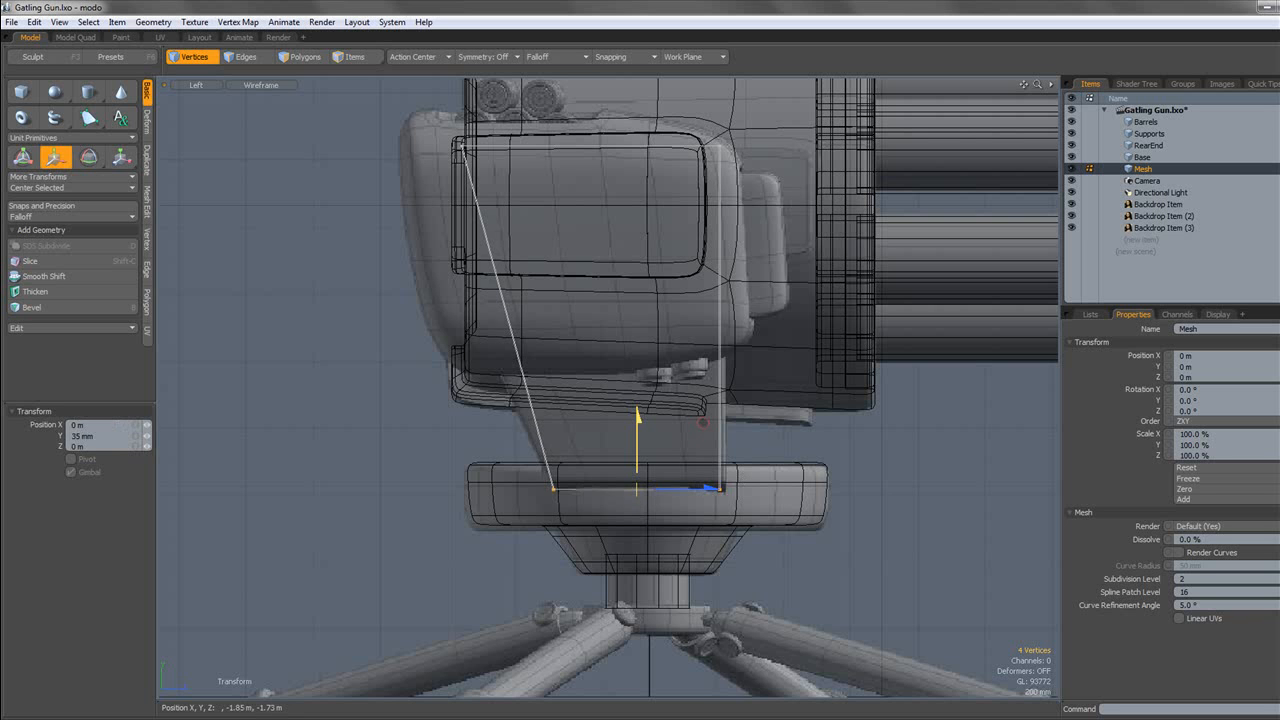
pyautogui.press('space')
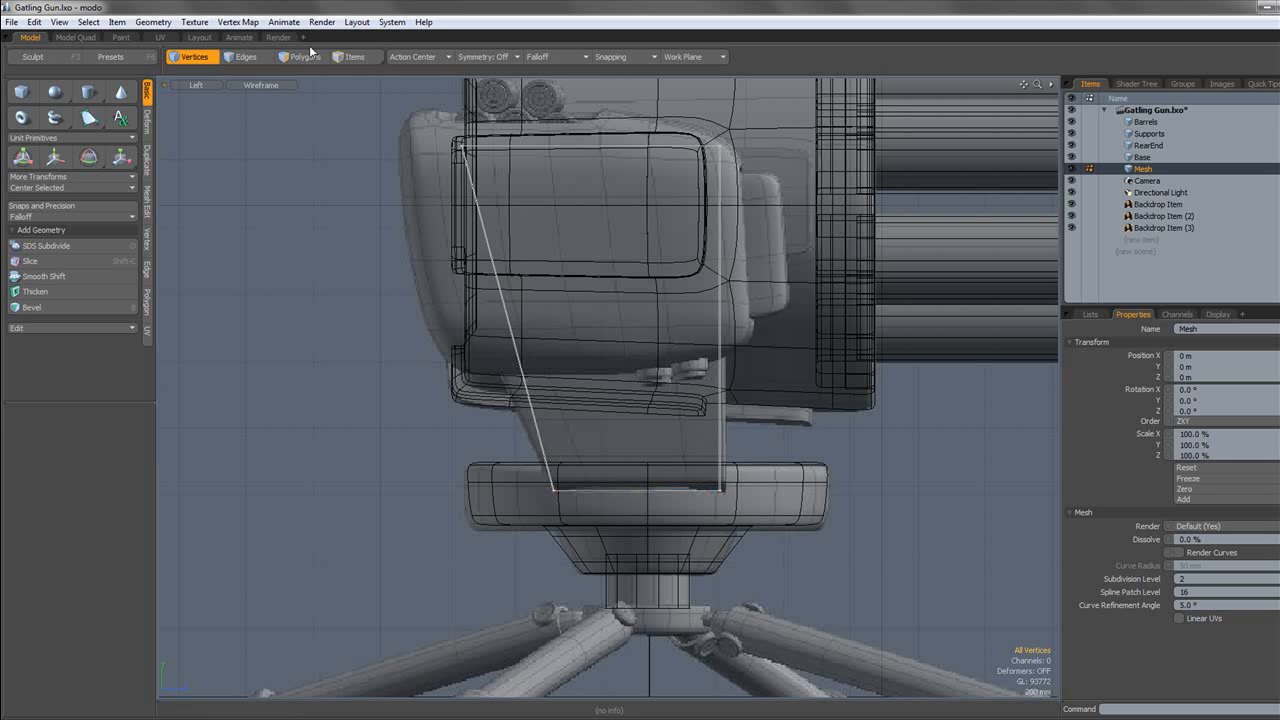
# In the front view, move the bottom vertices inward along X so the arm slants toward the platform.
pyautogui.click(196, 84)
pyautogui.click(205, 50)
pyautogui.press('1')
pyautogui.press('w')
pyautogui.moveTo(620, 483); pyautogui.dragTo(647, 483)
pyautogui.moveTo(649, 418); pyautogui.dragTo(656, 418)
pyautogui.press('space')
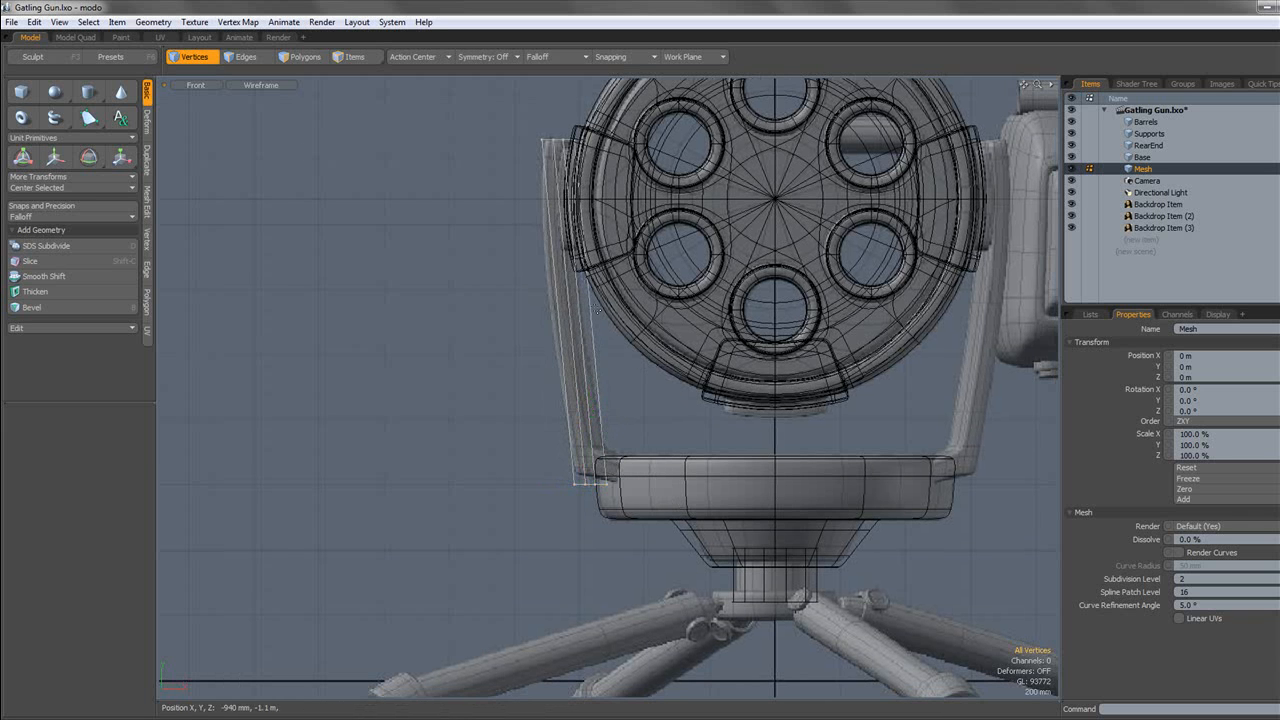
# Slice the arm horizontally at Y of about -230 mm and again at about -1.035 m.
pyautogui.hotkey('shift', 'c')
pyautogui.moveTo(521, 231); pyautogui.dragTo(681, 231)
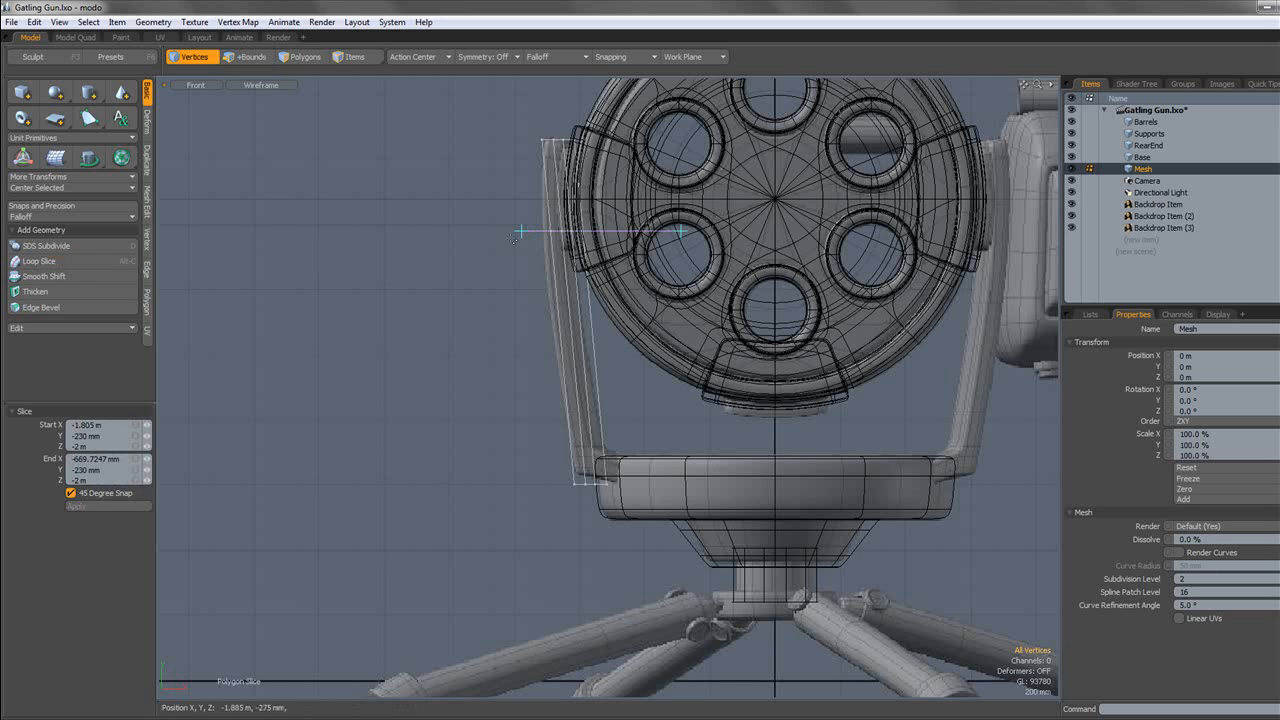
pyautogui.press('space')
pyautogui.hotkey('shift', 'c')
pyautogui.moveTo(614, 343); pyautogui.dragTo(523, 343)
pyautogui.press('space')
pyautogui.hotkey('shift', 'c')
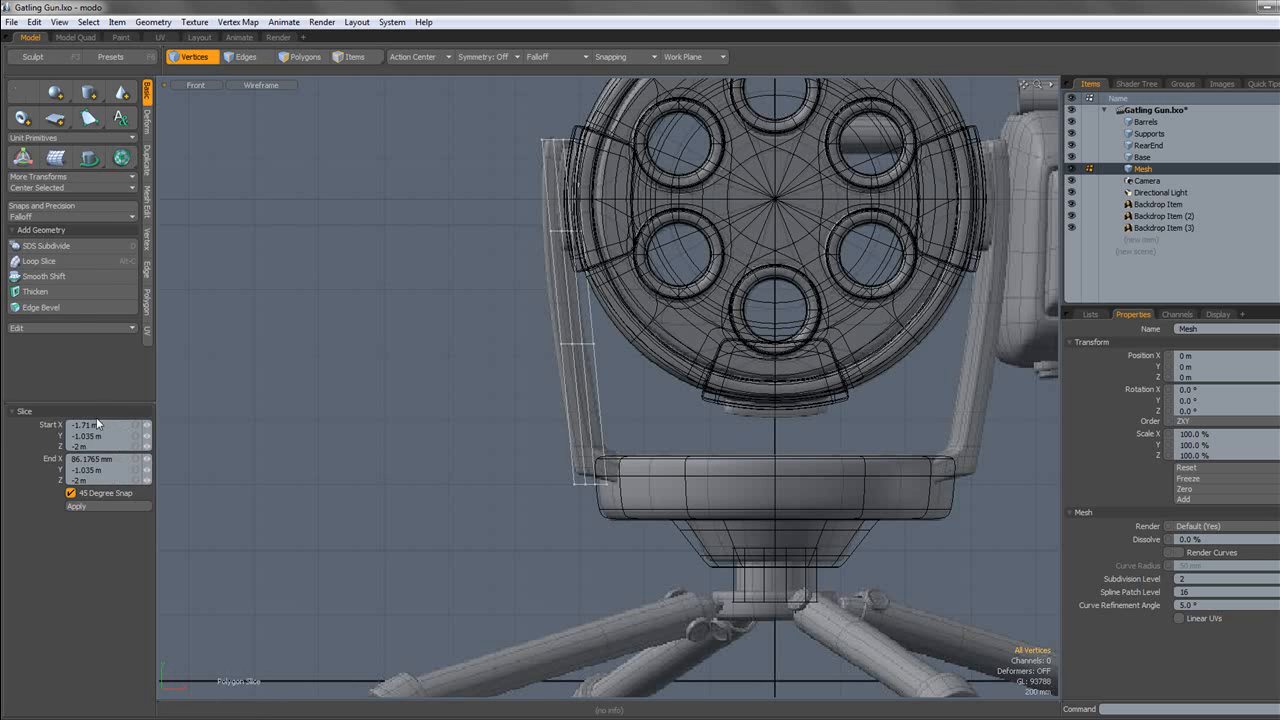
pyautogui.press('space')
# Move the vertices of both horizontal cuts outward along X to follow the reference arm's bend.
pyautogui.moveTo(448, 249); pyautogui.dragTo(742, 405, button='right')
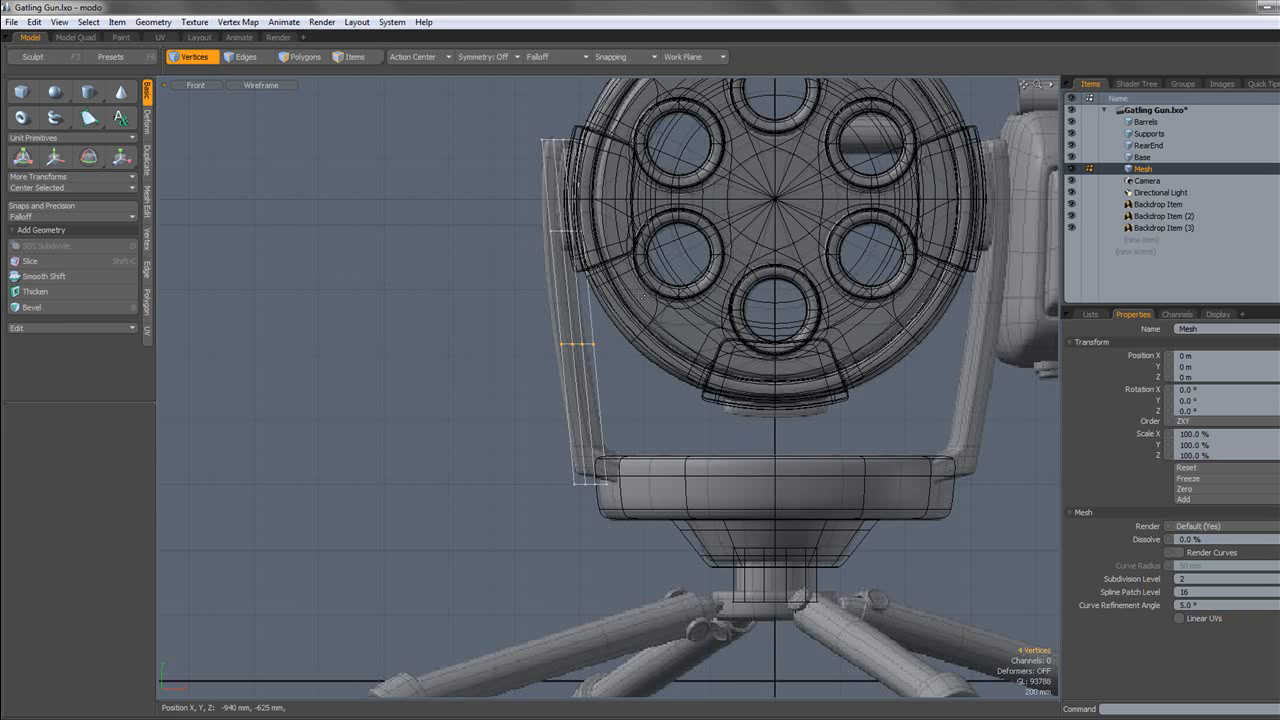
pyautogui.press('w')
pyautogui.moveTo(612, 343); pyautogui.dragTo(604, 343)
pyautogui.press('space')
pyautogui.moveTo(500, 225); pyautogui.dragTo(624, 262, button='right')
pyautogui.press('w')
pyautogui.moveTo(612, 232); pyautogui.dragTo(604, 232)
pyautogui.press('space')
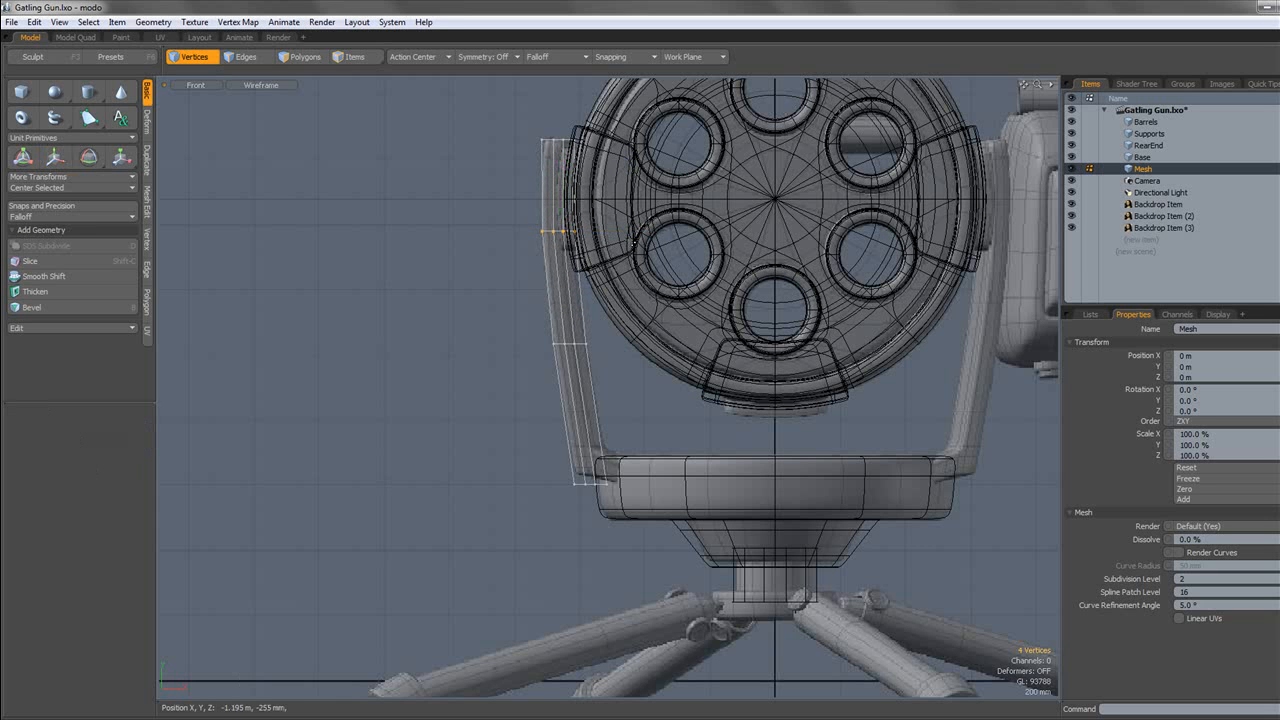
# In the left view, move the rear vertices of both cuts backward, the upper ones about 130 mm, to curve the arm's rear edge.
pyautogui.click(205, 87)
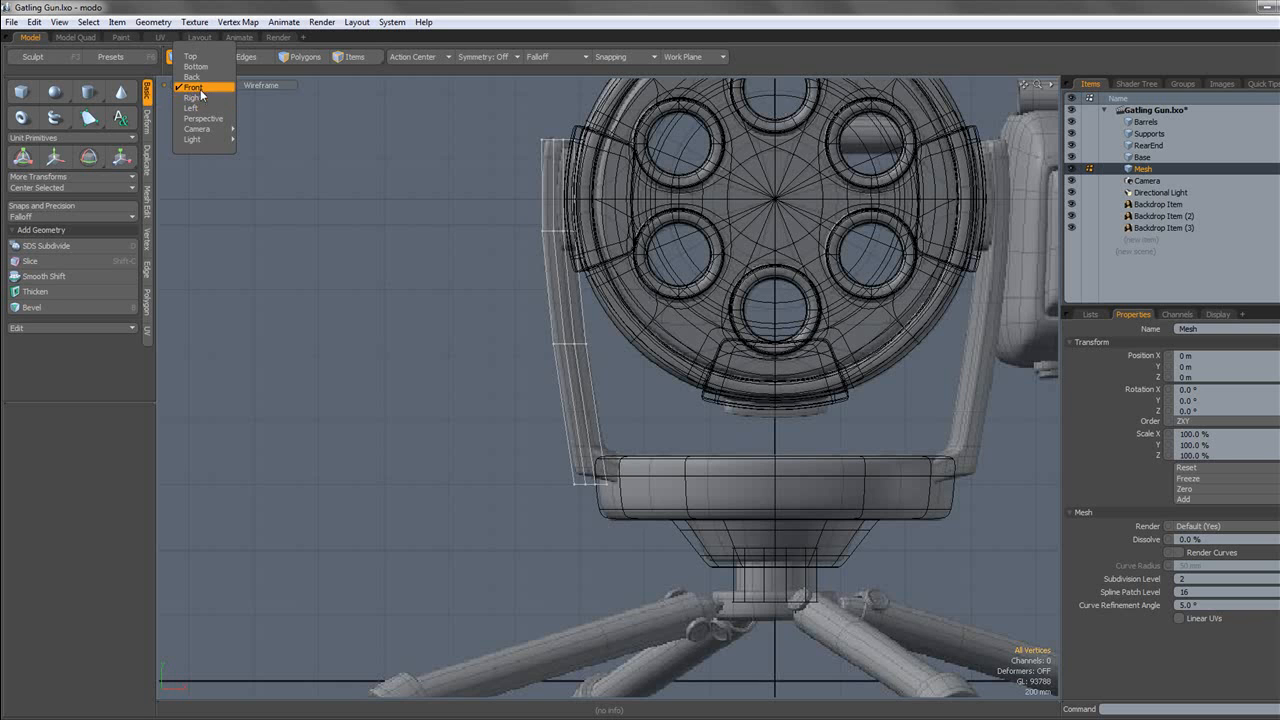
pyautogui.click(192, 107)
pyautogui.moveTo(441, 297); pyautogui.dragTo(580, 350, button='right')
pyautogui.press('w')
pyautogui.moveTo(534, 323); pyautogui.dragTo(510, 323)
pyautogui.press('q')
pyautogui.moveTo(405, 200); pyautogui.dragTo(515, 221, button='right')
pyautogui.press('w')
pyautogui.moveTo(519, 212)
pyautogui.mouseDown()
pyautogui.moveTo(474, 212)
pyautogui.moveTo(499, 212)
pyautogui.mouseUp()
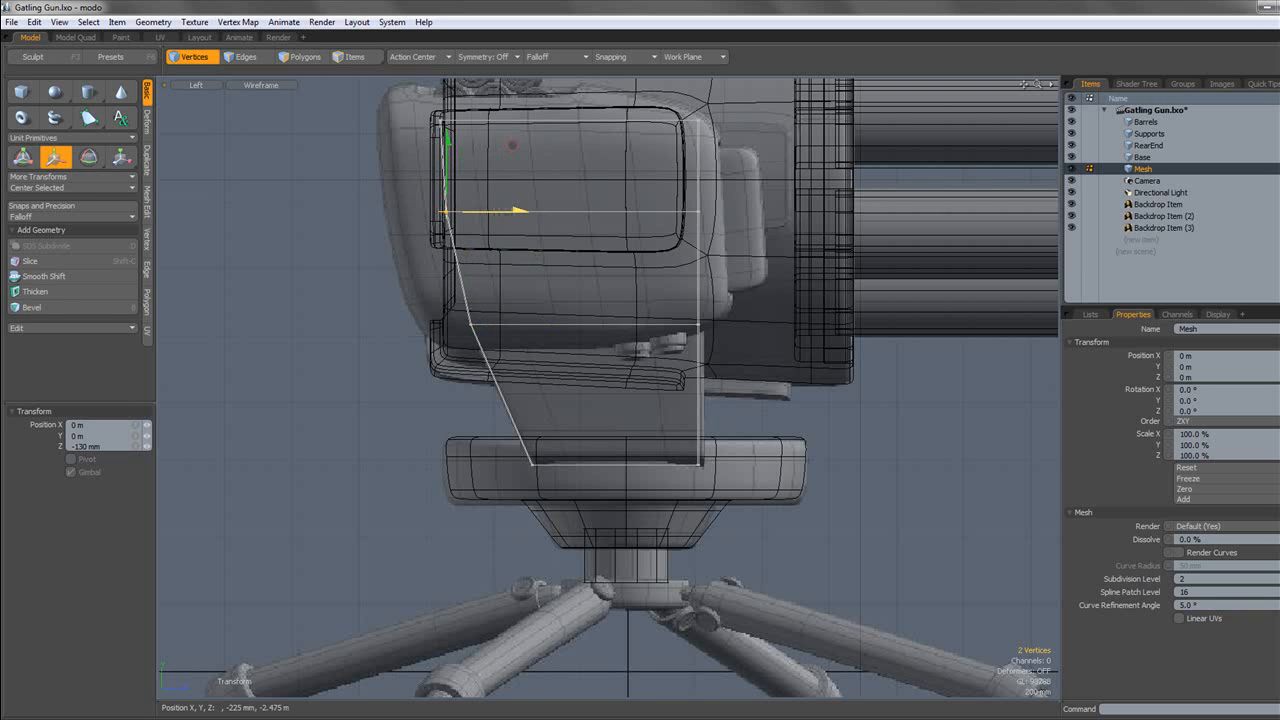
pyautogui.press('q')
# Examine the bracket arm's shape from several angles in a shaded perspective view.
pyautogui.keyDown('alt'); pyautogui.moveTo(699, 256); pyautogui.dragTo(692, 295); pyautogui.keyUp('alt')
pyautogui.click(263, 85)
pyautogui.click(250, 100)
pyautogui.click(195, 85)
pyautogui.click(205, 95)
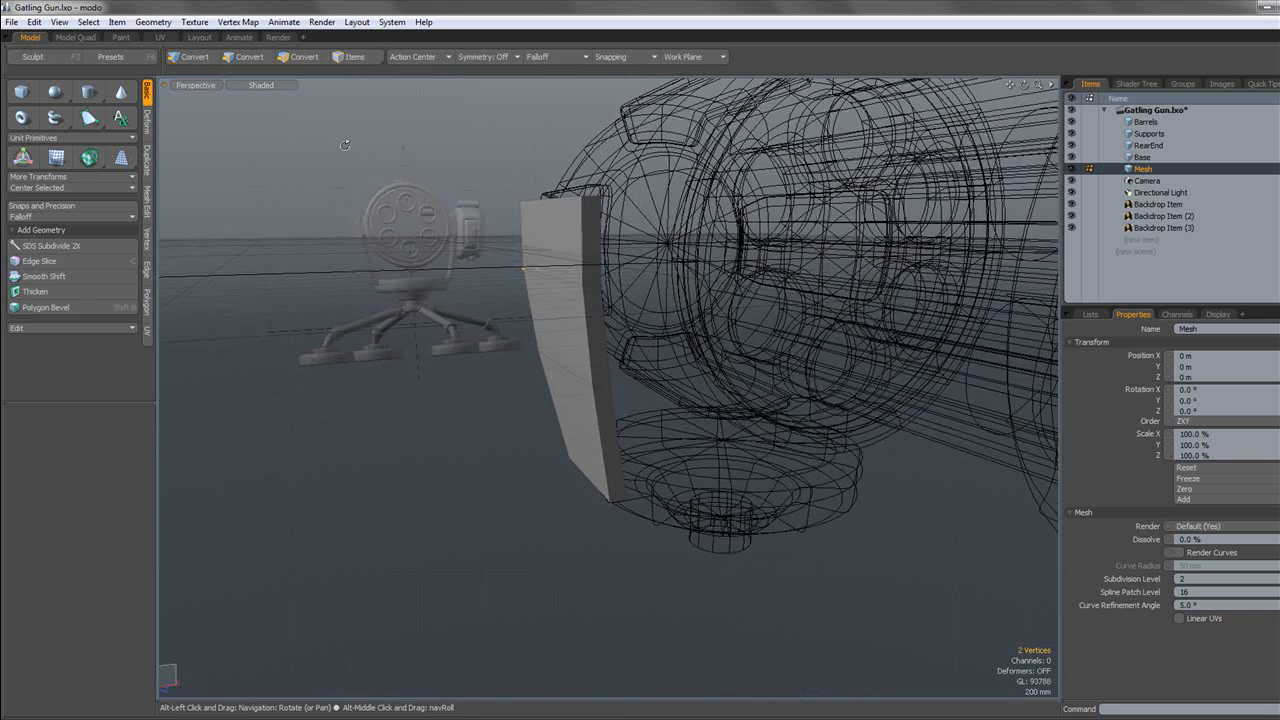
pyautogui.keyDown('alt'); pyautogui.moveTo(345, 145); pyautogui.dragTo(322, 162); pyautogui.keyUp('alt')
pyautogui.click(304, 58)
pyautogui.keyDown('alt'); pyautogui.moveTo(306, 92); pyautogui.dragTo(262, 114); pyautogui.keyUp('alt')
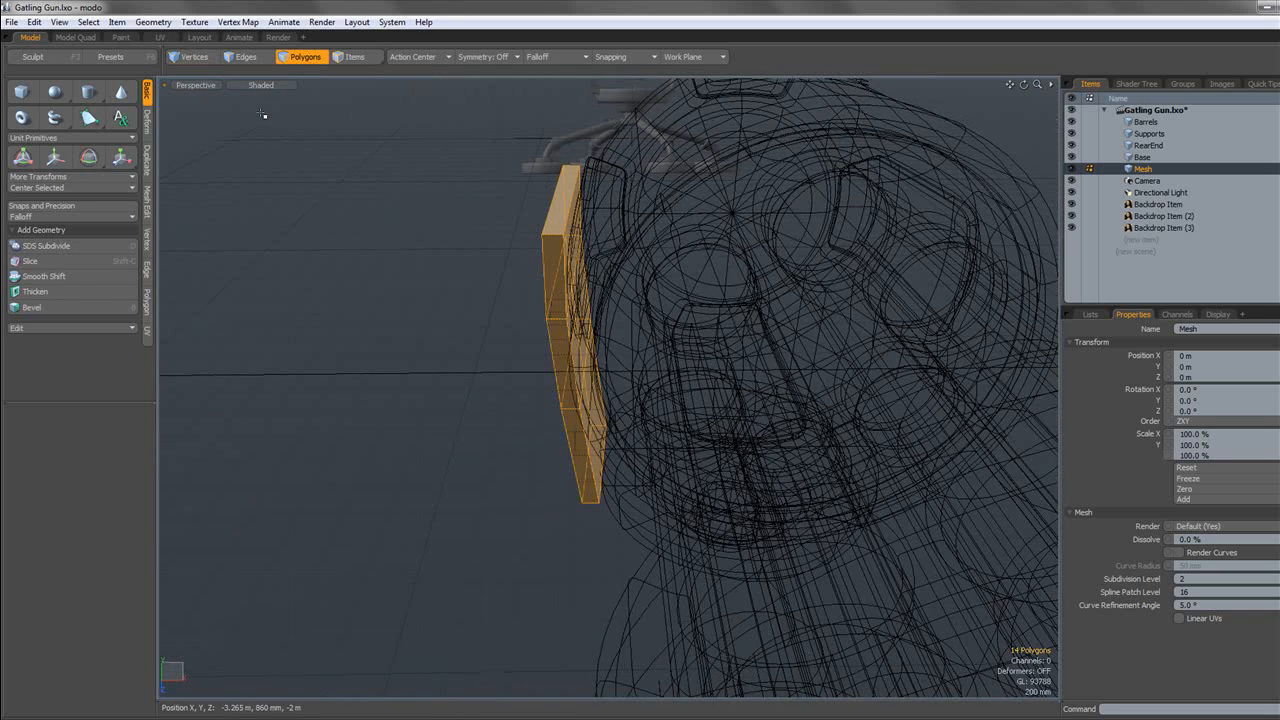
pyautogui.click(203, 85)
pyautogui.click(200, 34)
pyautogui.click(196, 85)
pyautogui.click(200, 146)
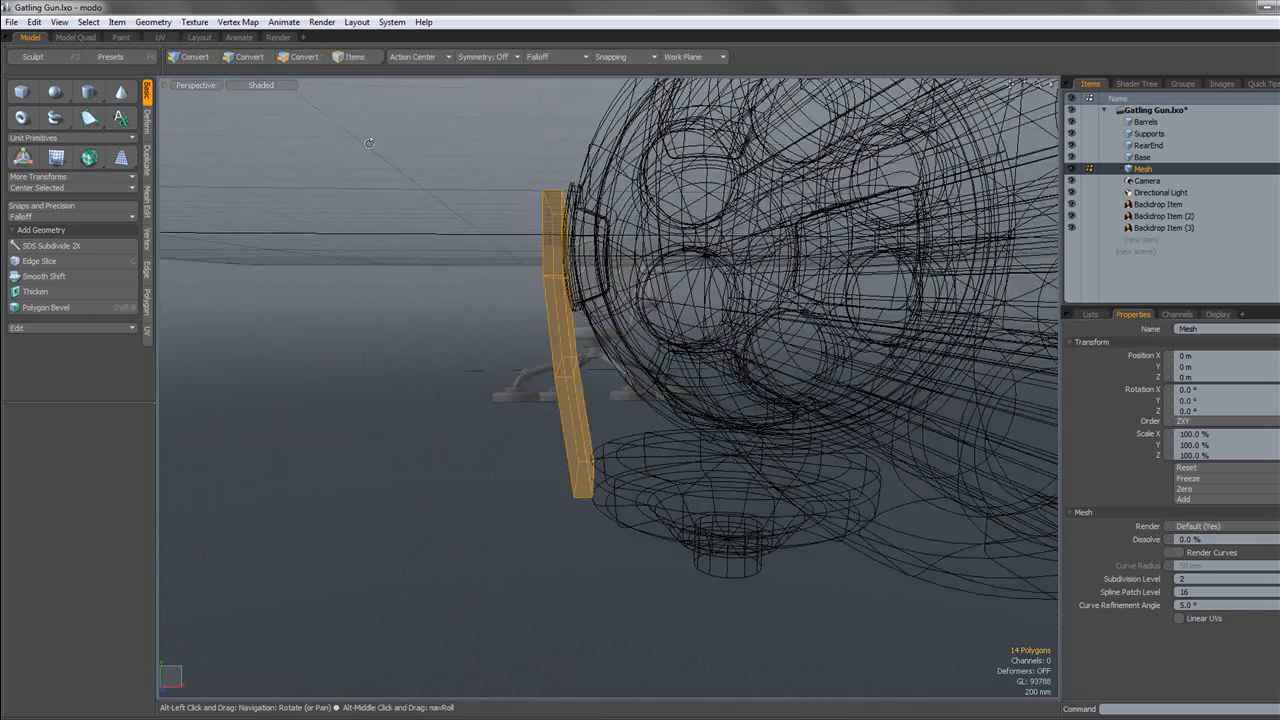
pyautogui.keyDown('alt'); pyautogui.moveTo(369, 143); pyautogui.dragTo(390, 156); pyautogui.keyUp('alt')
# Loop-slice the arm's lowest section once at 16%, near its bottom end.
pyautogui.click(521, 358)
pyautogui.scroll(5, 560, 451)
pyautogui.moveTo(583, 435)
pyautogui.keyDown('alt'); pyautogui.mouseDown()
pyautogui.moveTo(560, 451)
pyautogui.moveTo(595, 451)
pyautogui.mouseUp(); pyautogui.keyUp('alt')
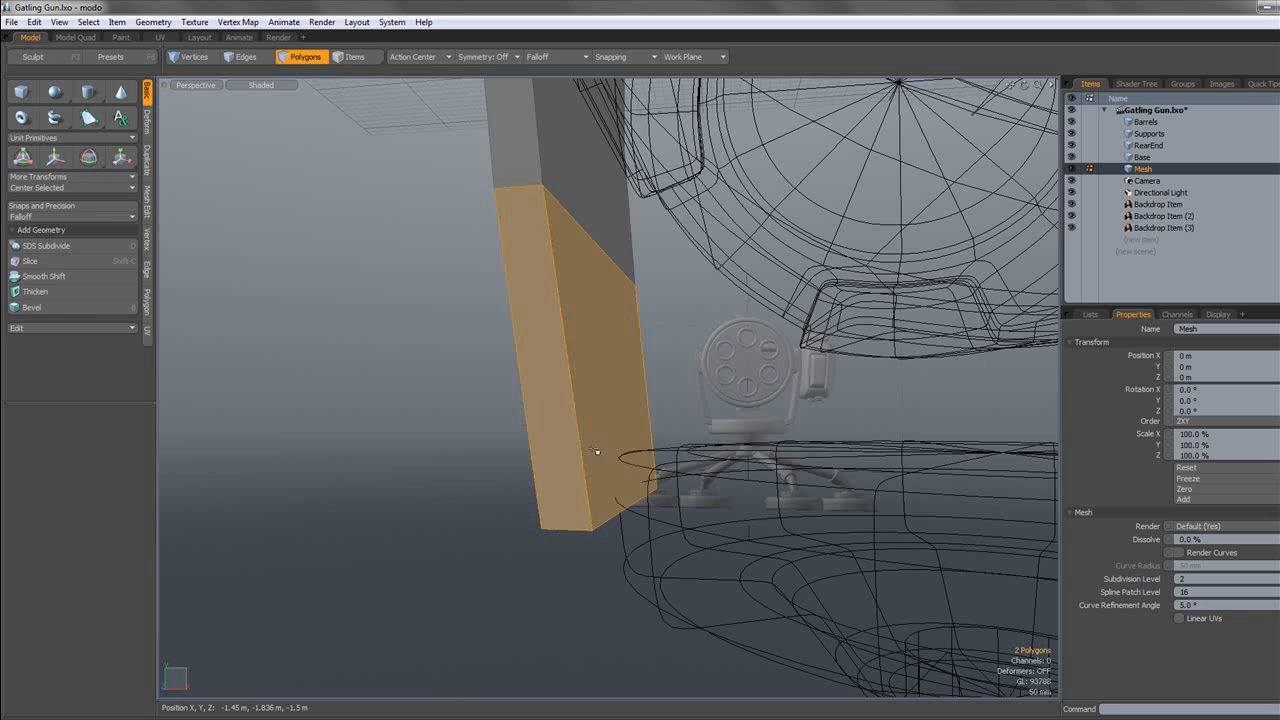
pyautogui.hotkey('alt', 'c')
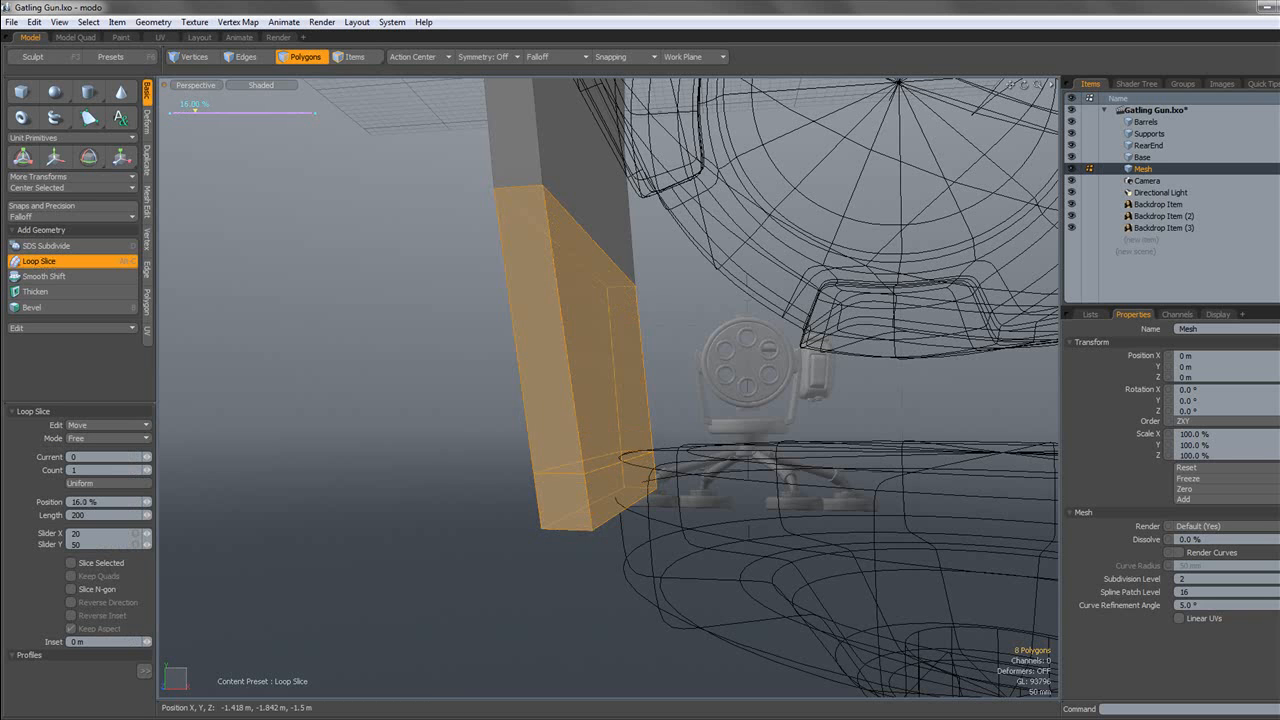
pyautogui.press('space')
# Bevel the arm's inner bottom polygon out toward the platform as a foot and delete its end polygon.
pyautogui.click(636, 490)
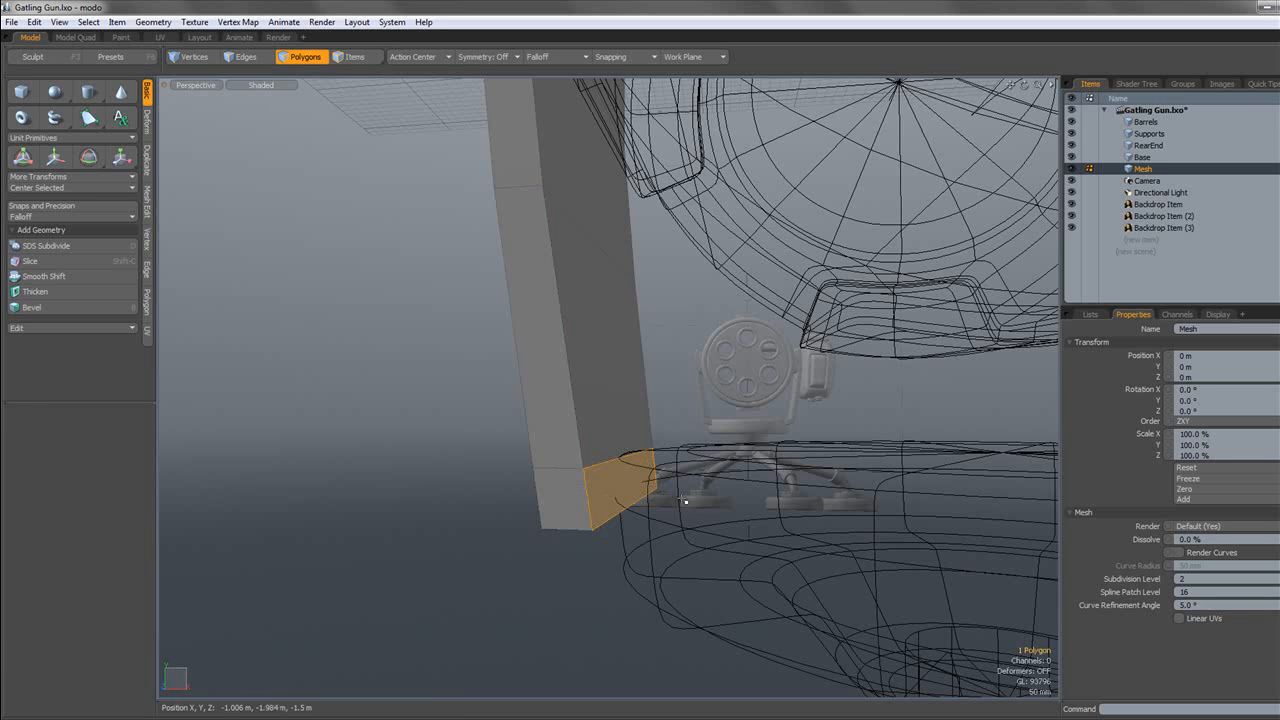
pyautogui.press('b')
pyautogui.moveTo(664, 482); pyautogui.dragTo(711, 482)
pyautogui.press('space')
pyautogui.press('Delete')
# Move the open edge loop at the foot's end slightly down into the platform.
pyautogui.press('2')
pyautogui.doubleClick(663, 437)
pyautogui.doubleClick(719, 463)
pyautogui.press('w')
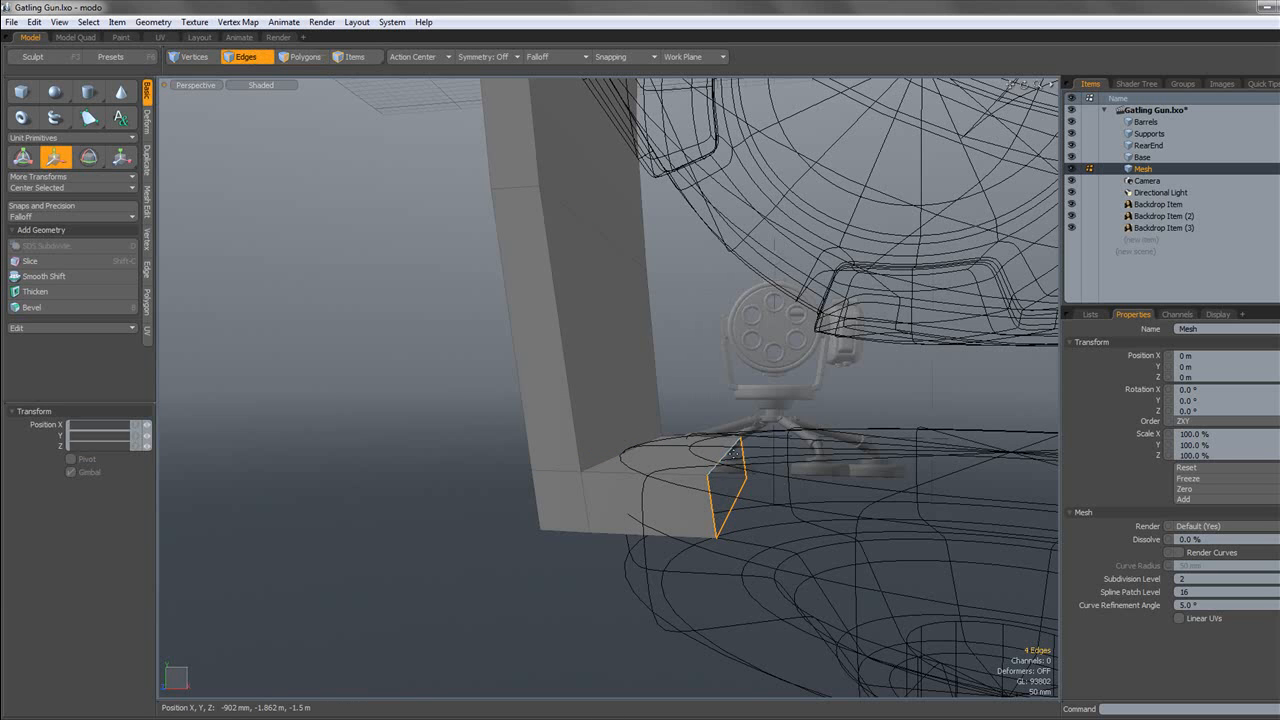
pyautogui.moveTo(734, 427); pyautogui.dragTo(735, 448)
pyautogui.press('space')
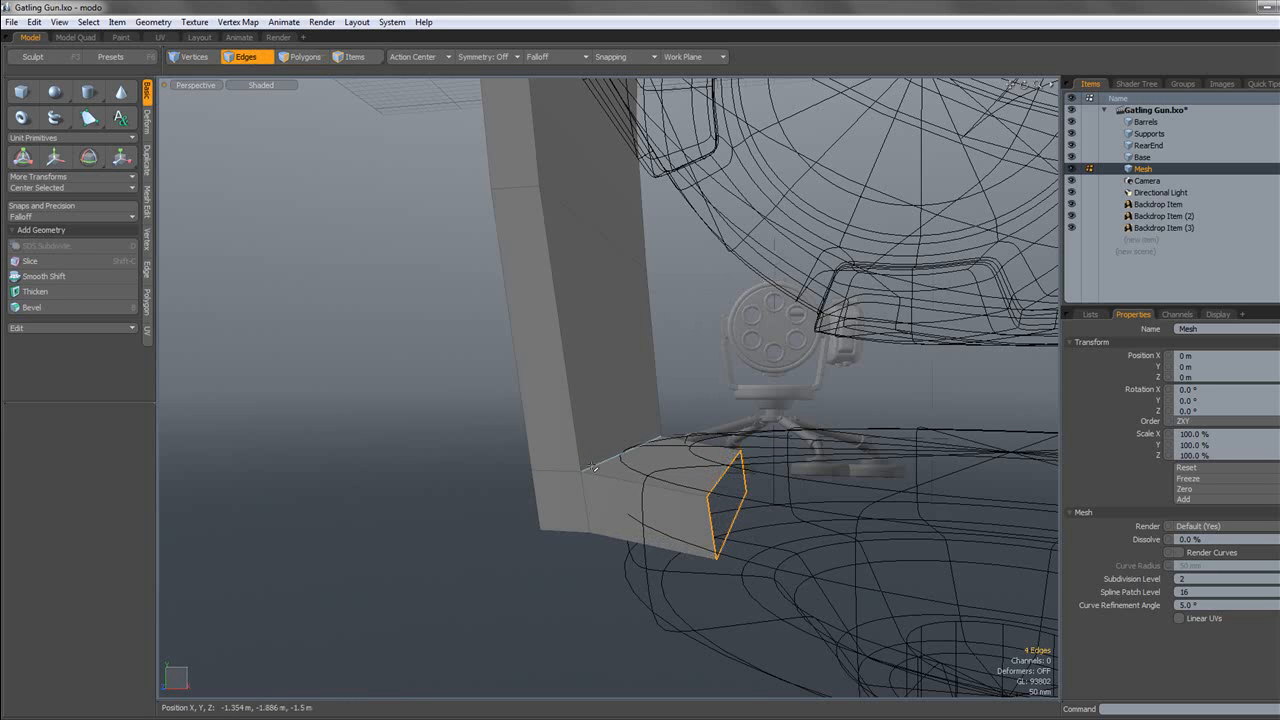
# Lower the inner corner edge where the foot meets the arm.
pyautogui.click(593, 467)
pyautogui.press('w')
pyautogui.press('space')
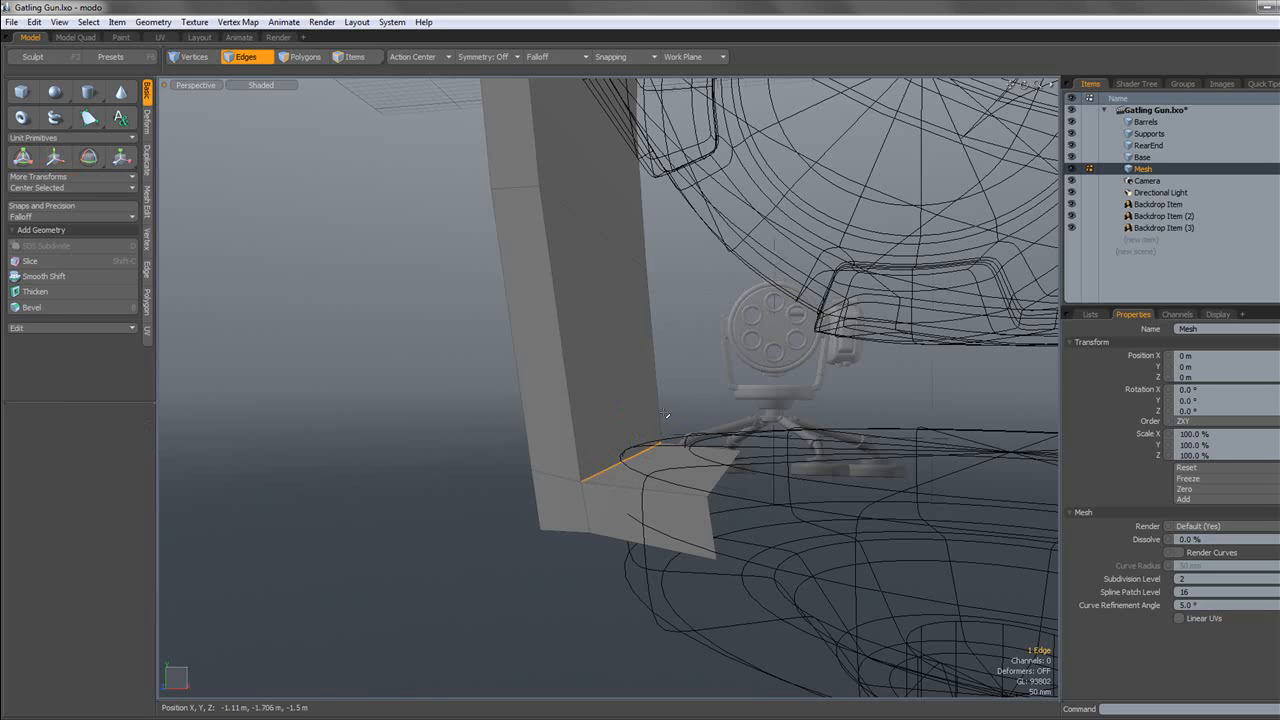
# Preview the entire bracket arm with subdivision on and return it to plain polygons.
pyautogui.click(305, 56)
pyautogui.doubleClick(584, 392)
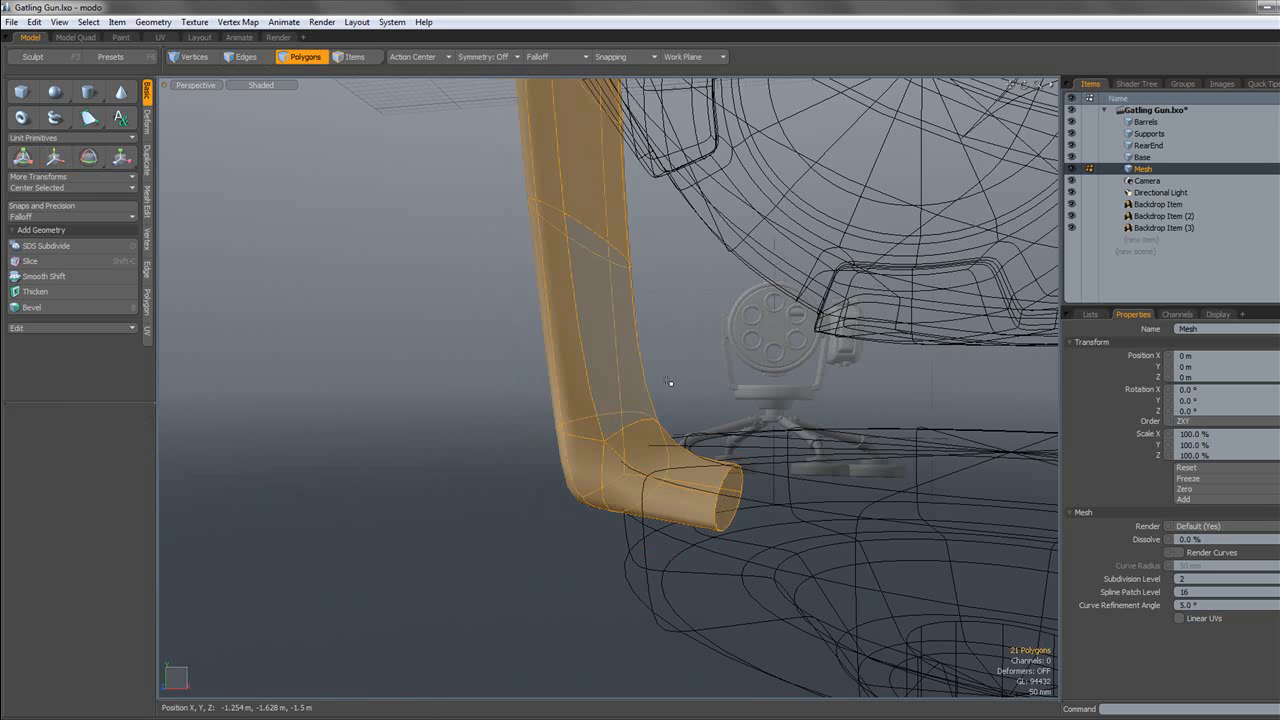
pyautogui.scroll(-3, 672, 364)
pyautogui.hotkey('shift', 'a')
pyautogui.keyDown('alt'); pyautogui.moveTo(610, 330); pyautogui.dragTo(662, 350); pyautogui.keyUp('alt')
pyautogui.press('Tab')
pyautogui.click(676, 305)
pyautogui.click(645, 273)
pyautogui.keyDown('shift'); pyautogui.click(645, 266); pyautogui.keyUp('shift')
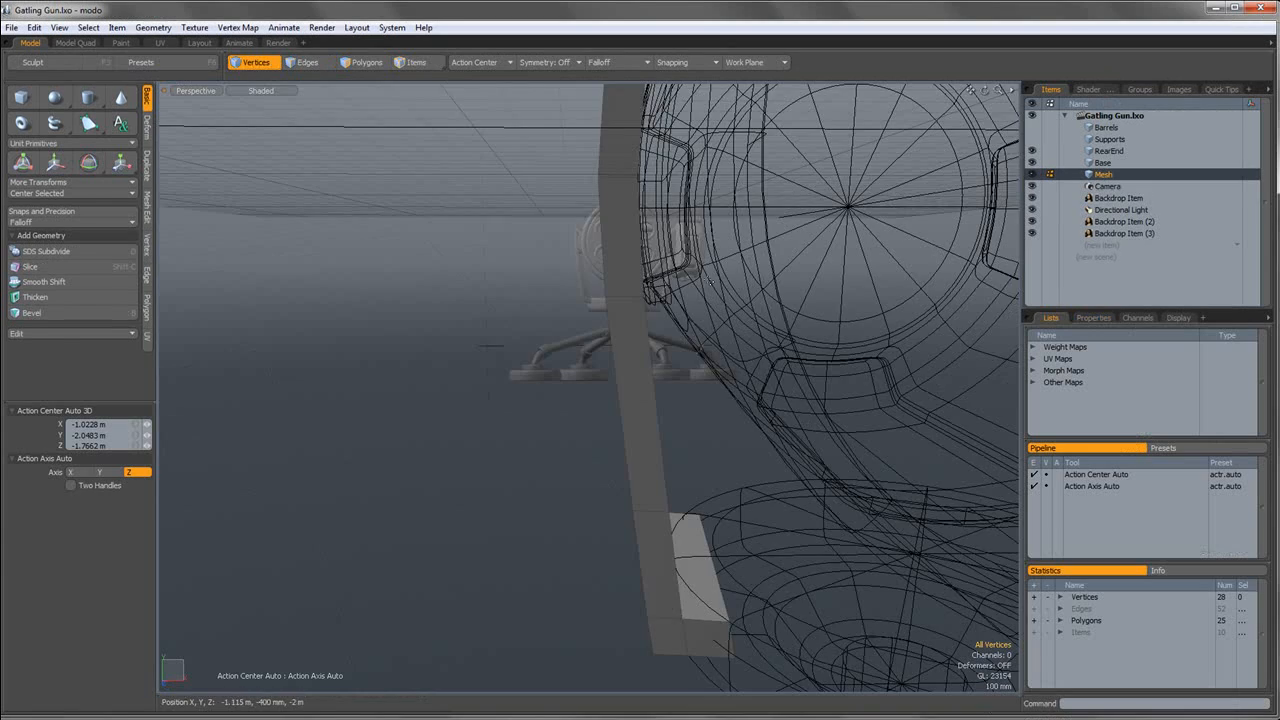
pyautogui.scroll(-3, 710, 282)
pyautogui.keyDown('alt'); pyautogui.moveTo(712, 290); pyautogui.dragTo(743, 328); pyautogui.keyUp('alt')
pyautogui.scroll(3, 708, 302)
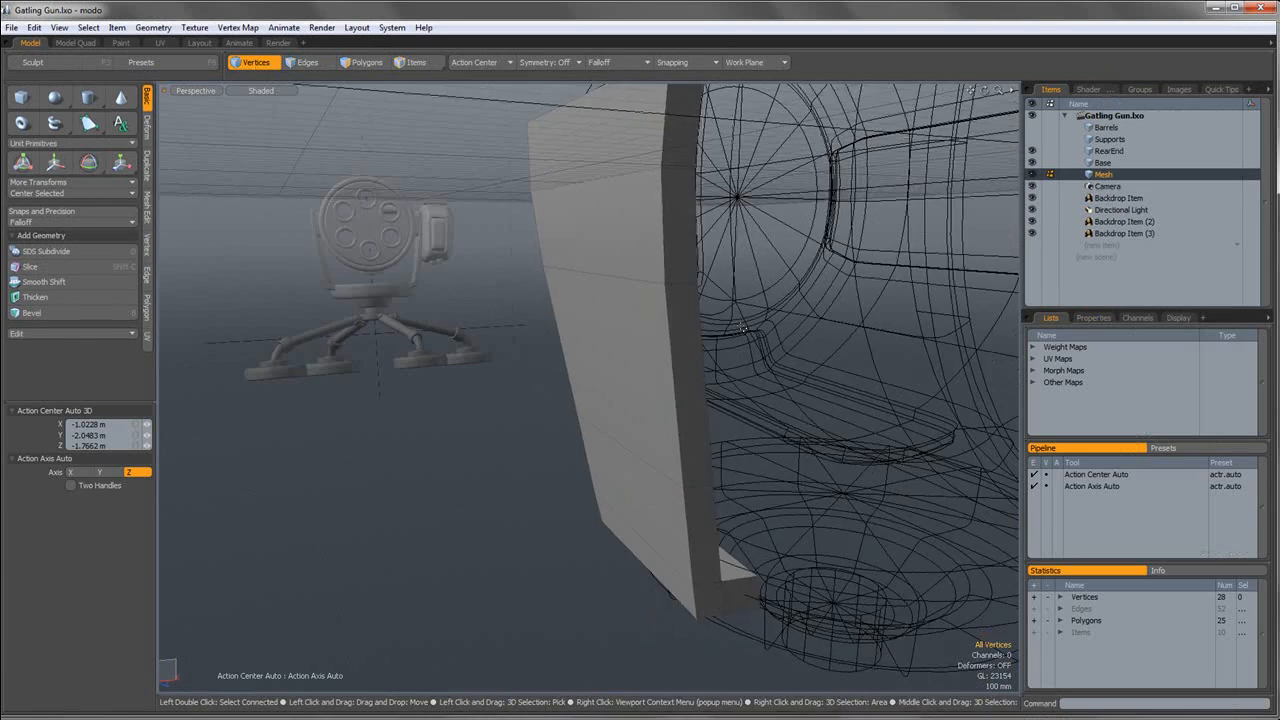
# Loop slice a support loop around the bracket arm's thin perimeter faces, close to its outer face.
pyautogui.scroll(-3, 743, 328)
pyautogui.click(364, 61)
pyautogui.keyDown('alt'); pyautogui.moveTo(556, 206); pyautogui.dragTo(493, 217); pyautogui.keyUp('alt')
pyautogui.keyDown('alt'); pyautogui.keyDown('shift'); pyautogui.moveTo(738, 522); pyautogui.dragTo(703, 437); pyautogui.keyUp('shift'); pyautogui.keyUp('alt')
pyautogui.scroll(3, 688, 446)
pyautogui.scroll(-2, 687, 446)
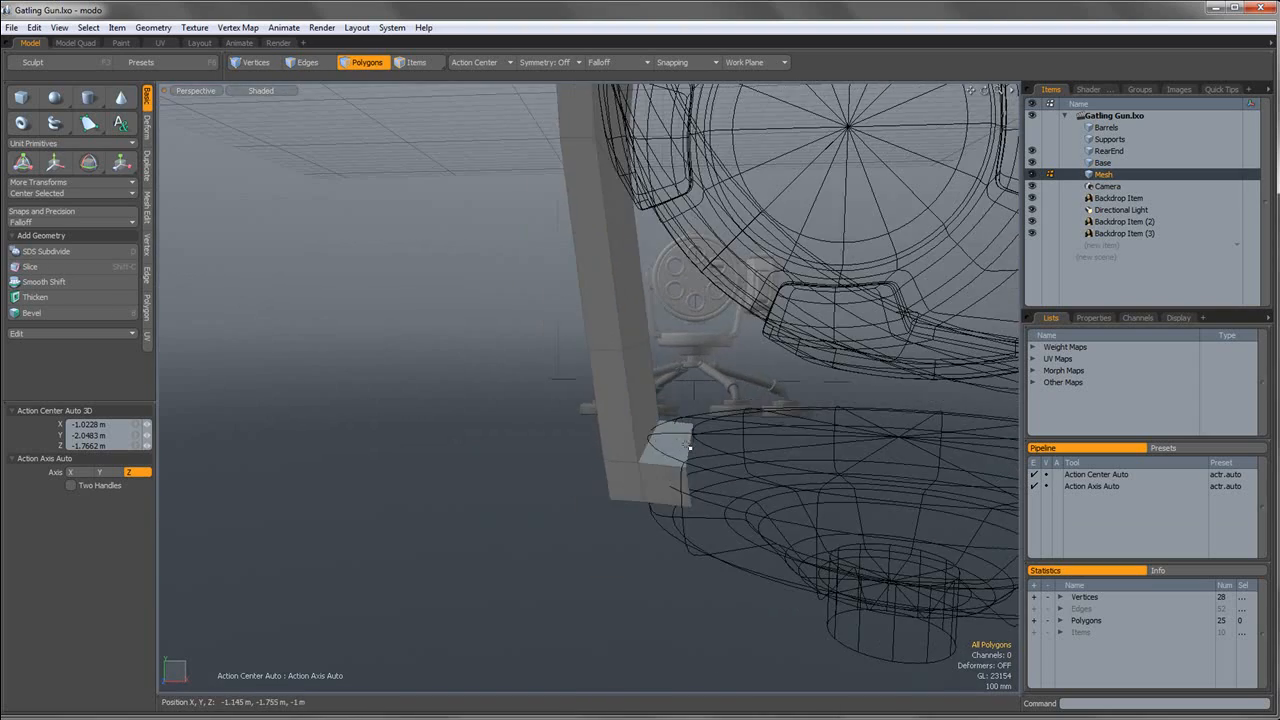
pyautogui.press('Tab')
pyautogui.scroll(-3, 689, 391)
pyautogui.keyDown('alt'); pyautogui.moveTo(689, 391); pyautogui.dragTo(663, 322); pyautogui.keyUp('alt')
pyautogui.press('Tab')
pyautogui.scroll(3, 661, 309)
pyautogui.hotkey('alt', 'c')
pyautogui.press('space')
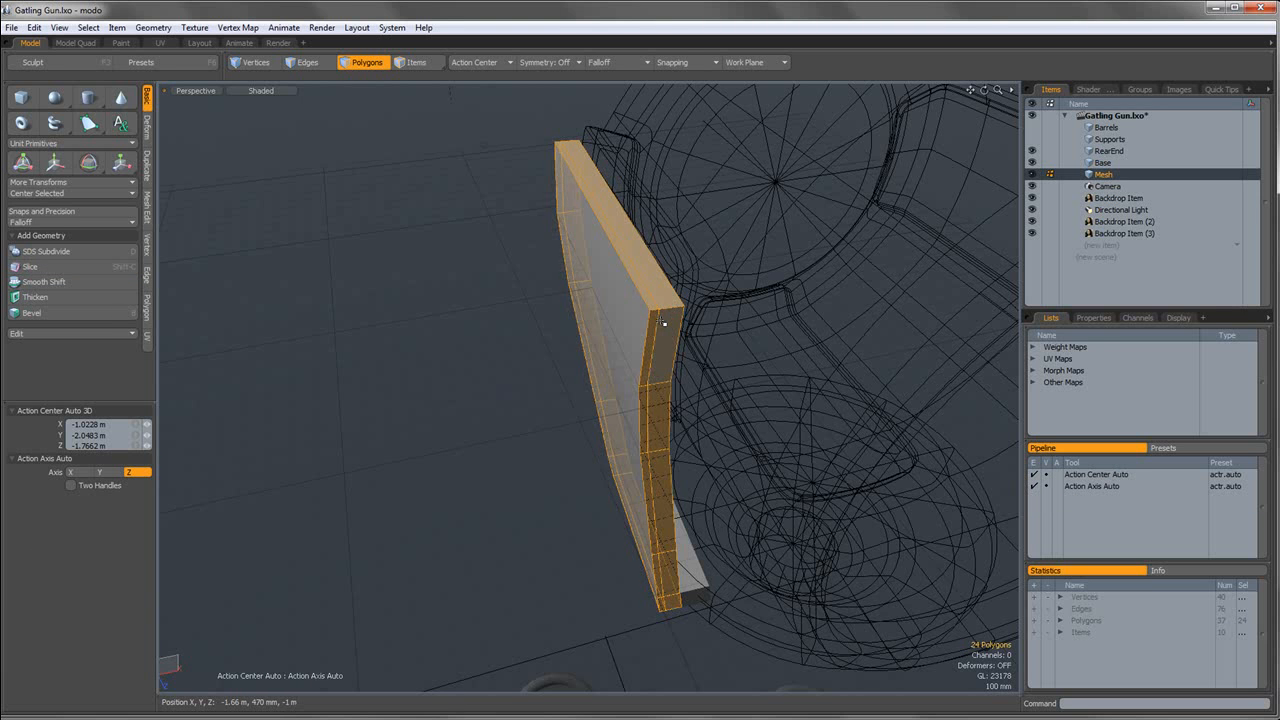
# Preview the bracket arm subdivided and loop slice a support loop near its top edge.
pyautogui.doubleClick(662, 322)
pyautogui.press('Tab')
pyautogui.click(731, 343)
pyautogui.keyDown('alt'); pyautogui.moveTo(731, 344); pyautogui.dragTo(678, 318); pyautogui.keyUp('alt')
pyautogui.doubleClick(668, 320)
pyautogui.press('Tab')
pyautogui.click(747, 337)
pyautogui.keyDown('alt'); pyautogui.moveTo(704, 388); pyautogui.dragTo(635, 328); pyautogui.keyUp('alt')
pyautogui.scroll(3, 660, 310)
pyautogui.hotkey('alt', 'c')
pyautogui.press('space')
# Loop slice support loops along the arm's two long side edges, positioning the last one at 96%.
pyautogui.doubleClick(635, 330)
pyautogui.press('Tab')
pyautogui.click(754, 381)
pyautogui.keyDown('alt'); pyautogui.moveTo(754, 381); pyautogui.dragTo(651, 360); pyautogui.keyUp('alt')
pyautogui.press('Tab')
pyautogui.moveTo(546, 275); pyautogui.dragTo(596, 332)
pyautogui.hotkey('alt', 'c')
pyautogui.press('space')
pyautogui.hotkey('ctrl', 'z')
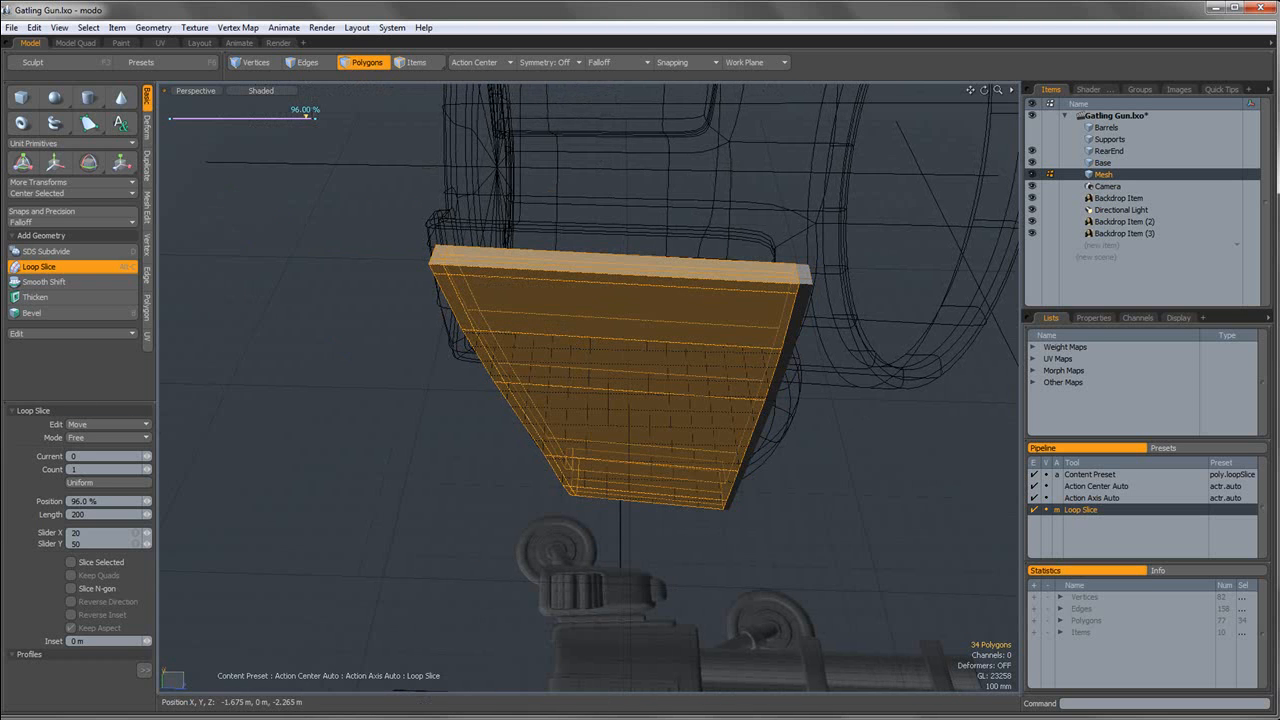
pyautogui.press('space')
# Preview the subdivided arm and foot, and loop slice the foot at 20% beside its inner corner with the arm.
pyautogui.doubleClick(566, 351)
pyautogui.press('Tab')
pyautogui.click(449, 394)
pyautogui.keyDown('alt'); pyautogui.moveTo(449, 394); pyautogui.dragTo(660, 286); pyautogui.keyUp('alt')
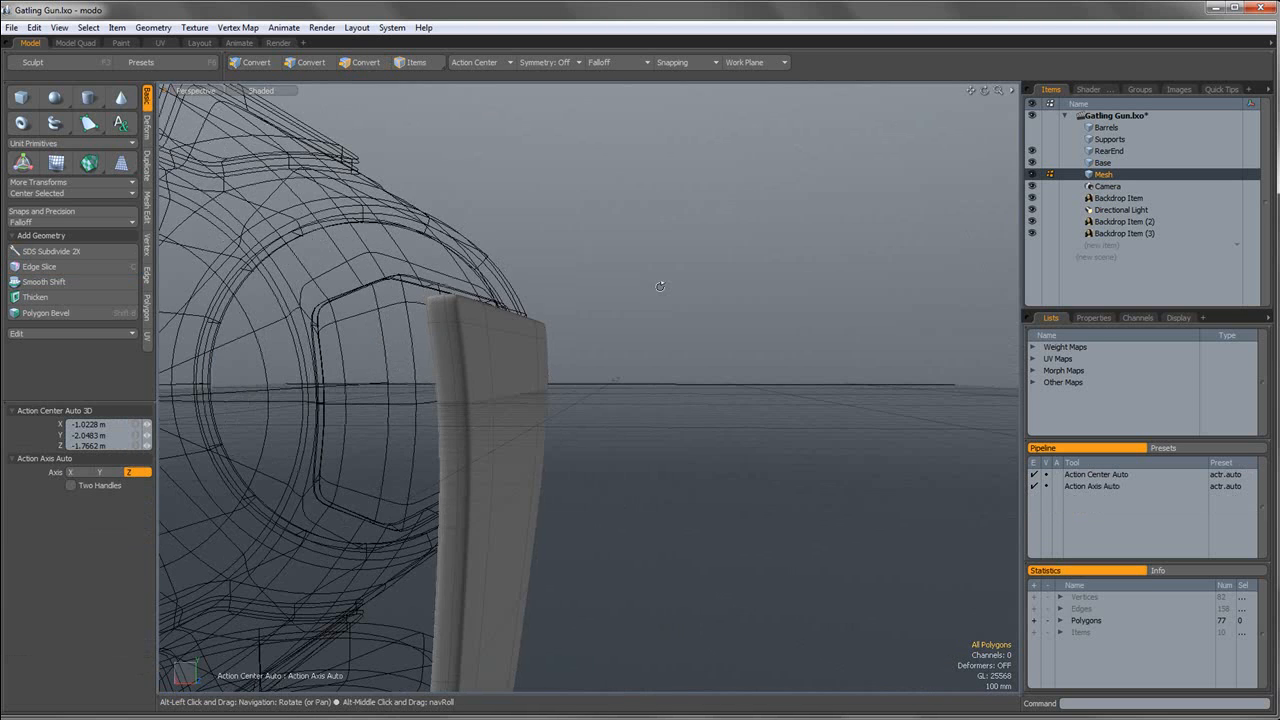
pyautogui.keyDown('alt'); pyautogui.keyDown('shift'); pyautogui.moveTo(583, 323); pyautogui.dragTo(372, 364); pyautogui.keyUp('shift'); pyautogui.keyUp('alt')
pyautogui.scroll(-5, 477, 331)
pyautogui.scroll(5, 690, 350)
pyautogui.keyDown('alt'); pyautogui.moveTo(770, 385); pyautogui.dragTo(557, 420); pyautogui.keyUp('alt')
pyautogui.scroll(5, 729, 434)
pyautogui.press('Tab')
pyautogui.moveTo(688, 450); pyautogui.dragTo(690, 480)
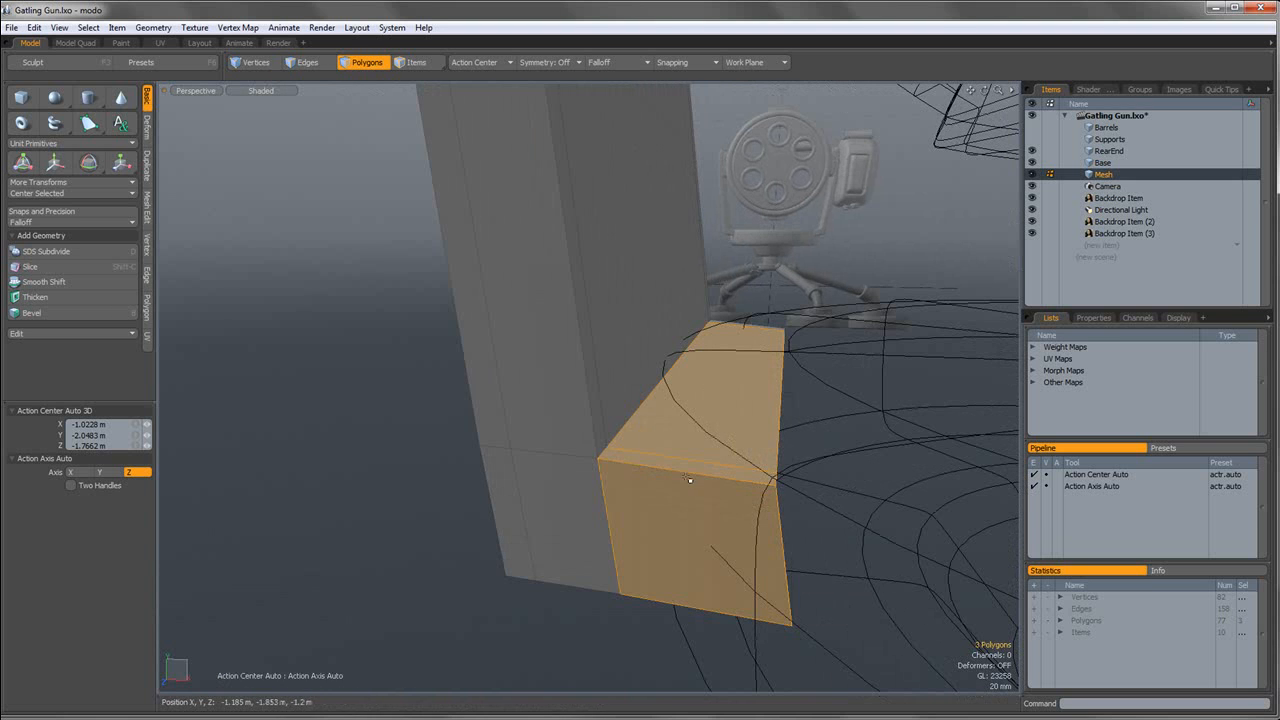
pyautogui.hotkey('alt', 'c')
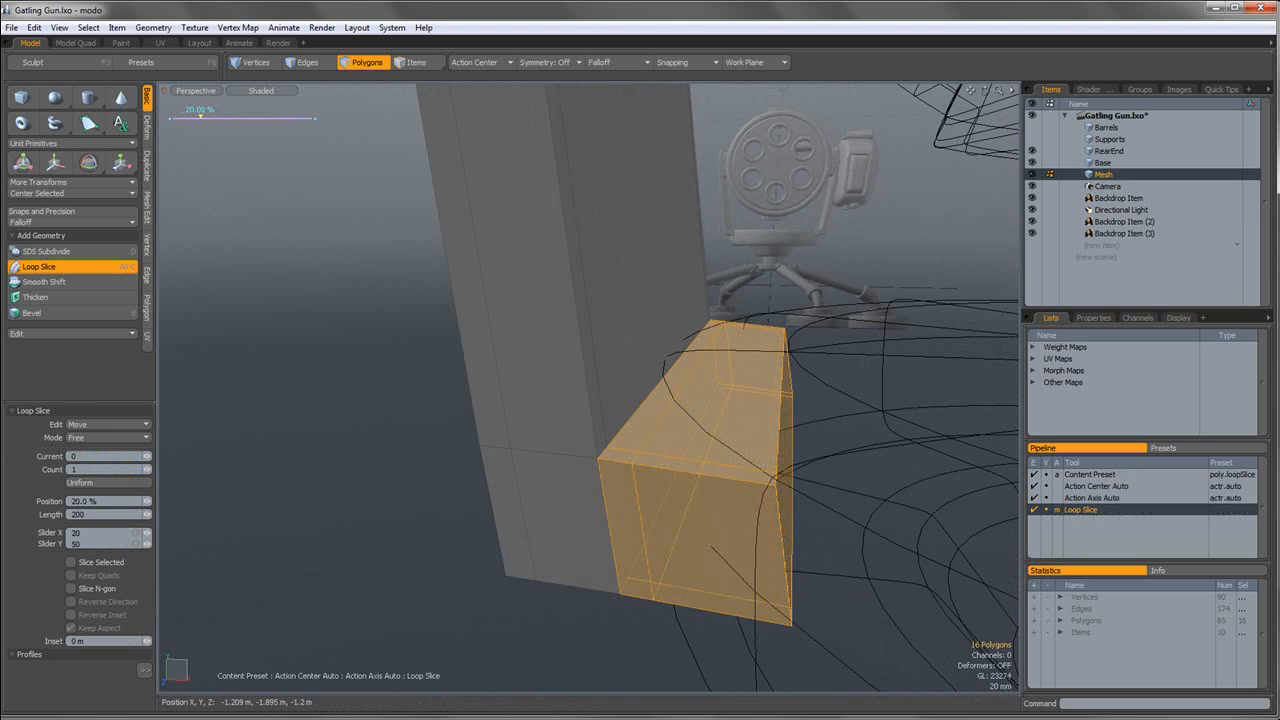
pyautogui.press('space')
# Loop slice the arm just above the foot and loop slice around the foot near its bottom edge.
pyautogui.moveTo(600, 411); pyautogui.dragTo(574, 410)
pyautogui.hotkey('alt', 'c')
pyautogui.click(574, 410)
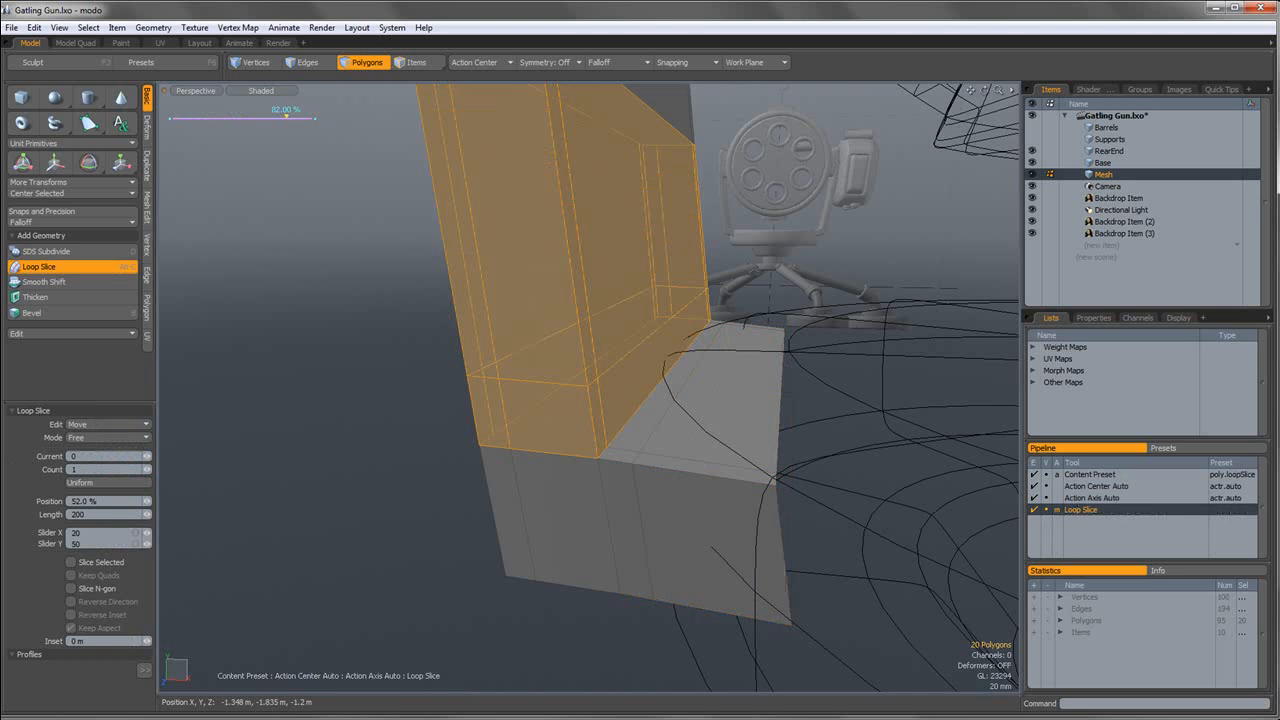
pyautogui.press('space')
pyautogui.moveTo(608, 457); pyautogui.dragTo(698, 545)
pyautogui.hotkey('alt', 'c')
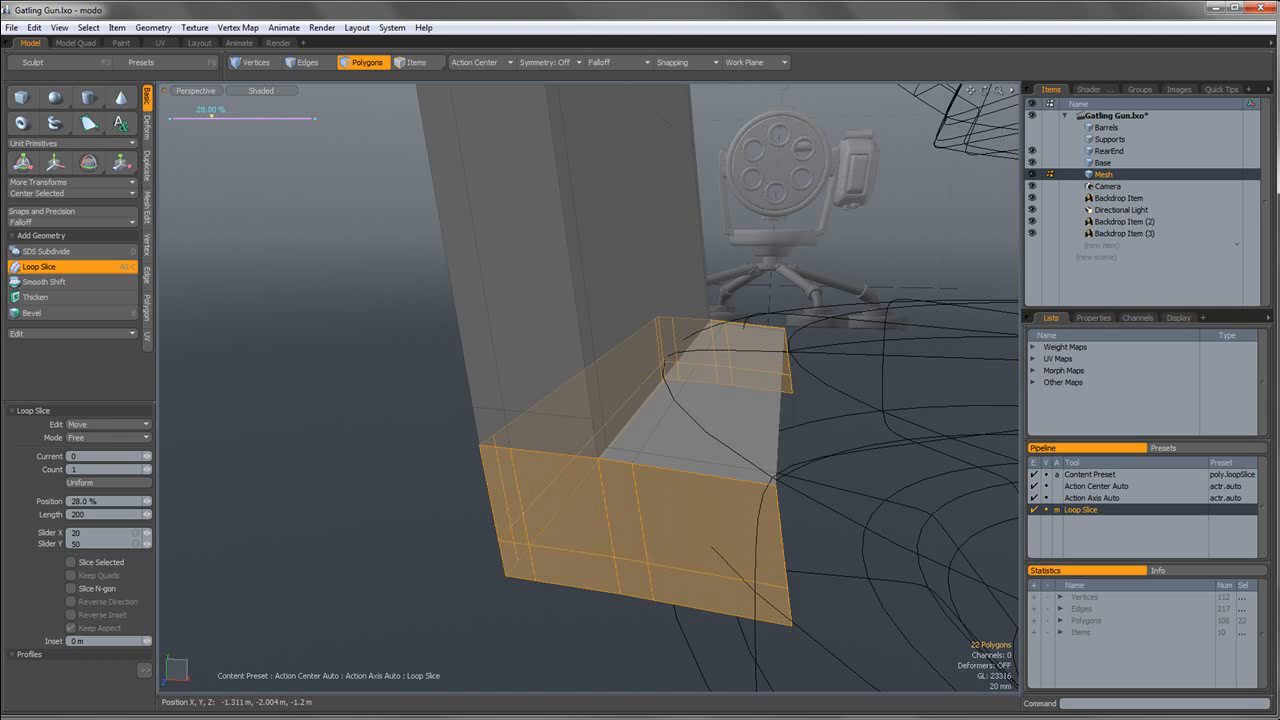
pyautogui.press('space')
# Preview the arm subdivided and loop slice its thin perimeter again, between the outer support loop and the inner face.
pyautogui.doubleClick(624, 499)
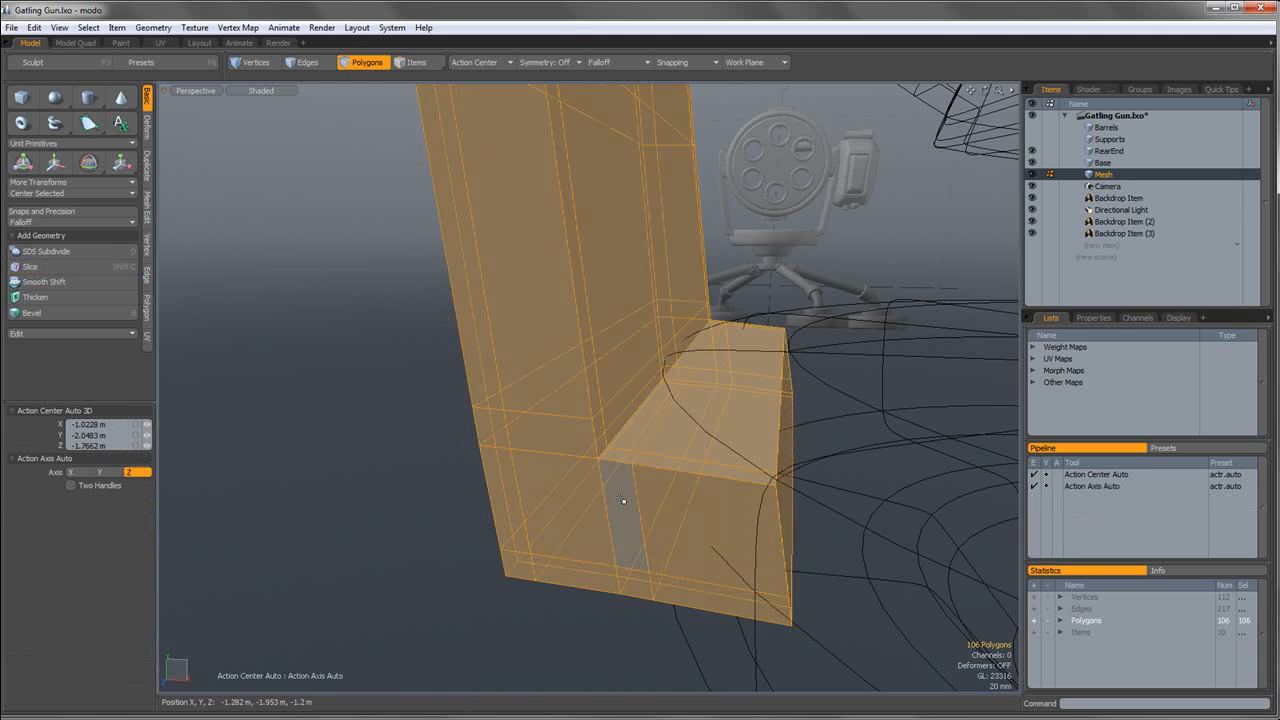
pyautogui.press('Tab')
pyautogui.click(457, 493)
pyautogui.scroll(-3, 457, 493)
pyautogui.keyDown('alt'); pyautogui.moveTo(457, 493); pyautogui.dragTo(577, 406); pyautogui.keyUp('alt')
pyautogui.scroll(-3, 622, 424)
pyautogui.press('Tab')
pyautogui.scroll(3, 547, 250)
pyautogui.moveTo(534, 268); pyautogui.dragTo(580, 316)
pyautogui.hotkey('alt', 'c')
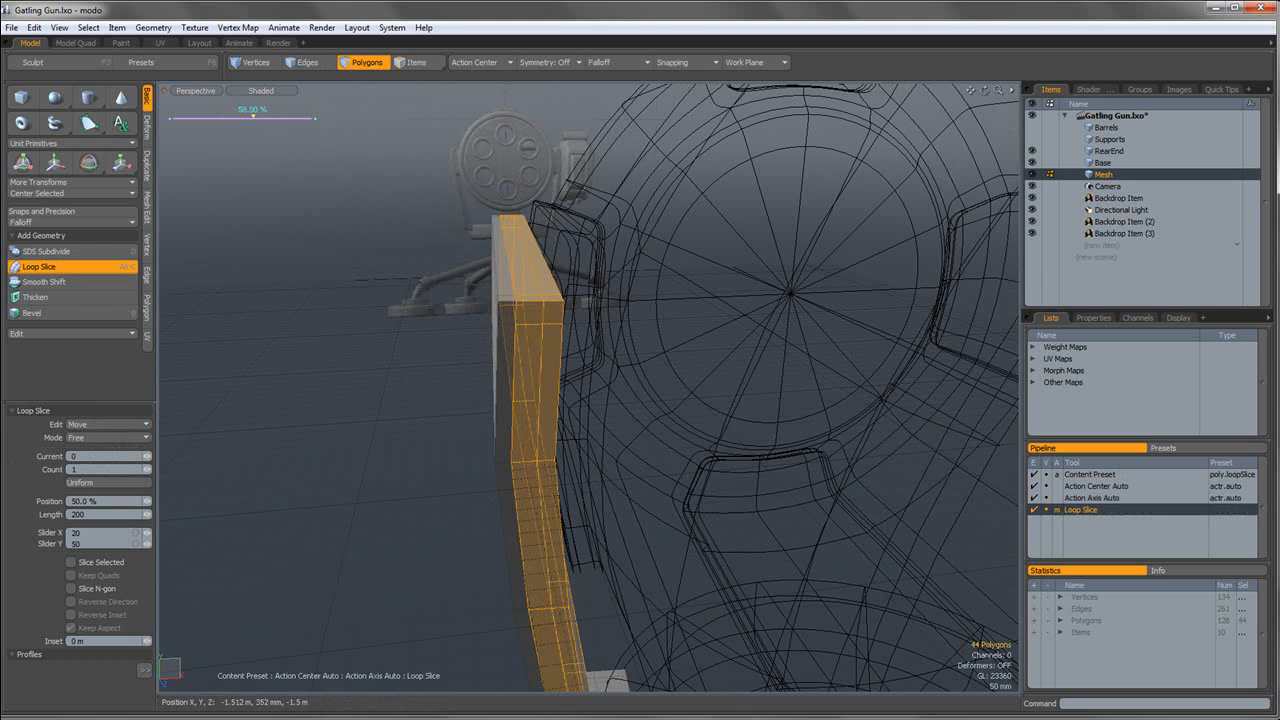
pyautogui.press('space')
# Preview the subdivided arm and compare its side outline with the reference gun in the left view.
pyautogui.press(']')
pyautogui.press('Tab')
pyautogui.click(446, 335)
pyautogui.scroll(-3, 443, 340)
pyautogui.keyDown('alt'); pyautogui.moveTo(443, 340); pyautogui.dragTo(542, 316); pyautogui.keyUp('alt')
pyautogui.click(190, 92)
pyautogui.click(191, 81)
pyautogui.keyDown('alt'); pyautogui.keyDown('shift'); pyautogui.moveTo(275, 165); pyautogui.dragTo(385, 226); pyautogui.keyUp('shift'); pyautogui.keyUp('alt')
pyautogui.scroll(-5, 262, 178)
pyautogui.scroll(5, 458, 336)
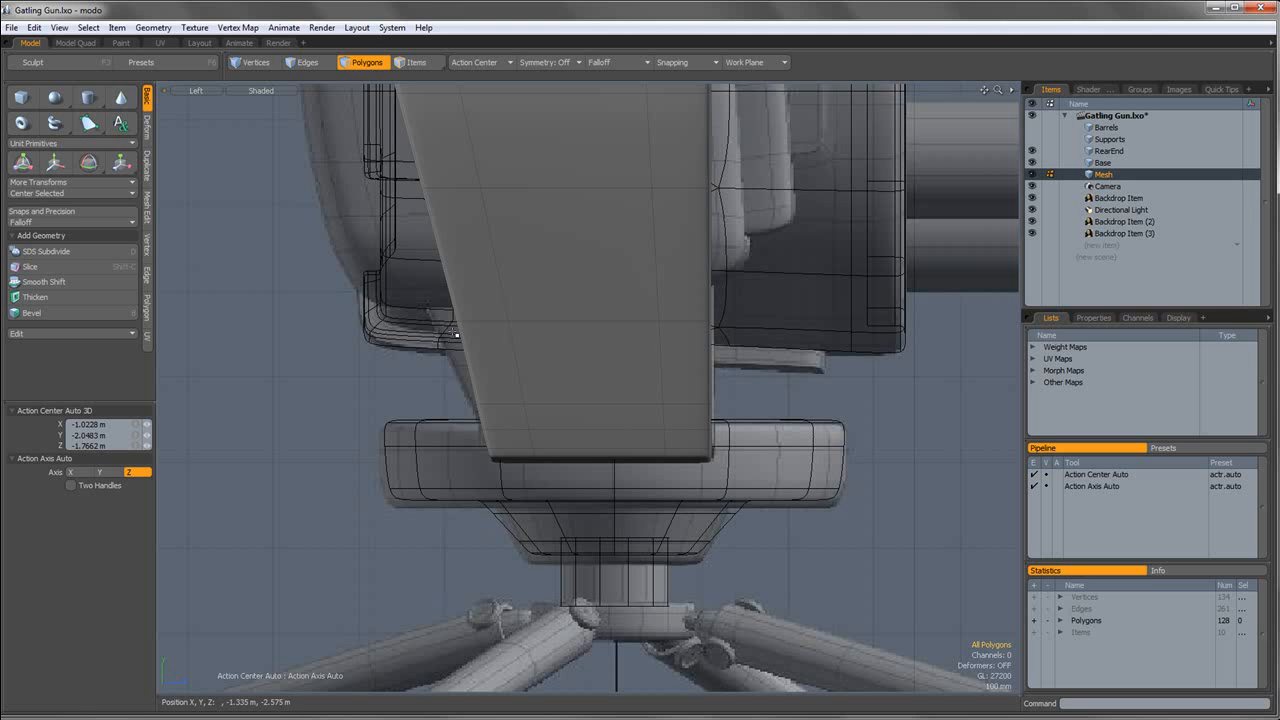
pyautogui.scroll(-3, 373, 200)
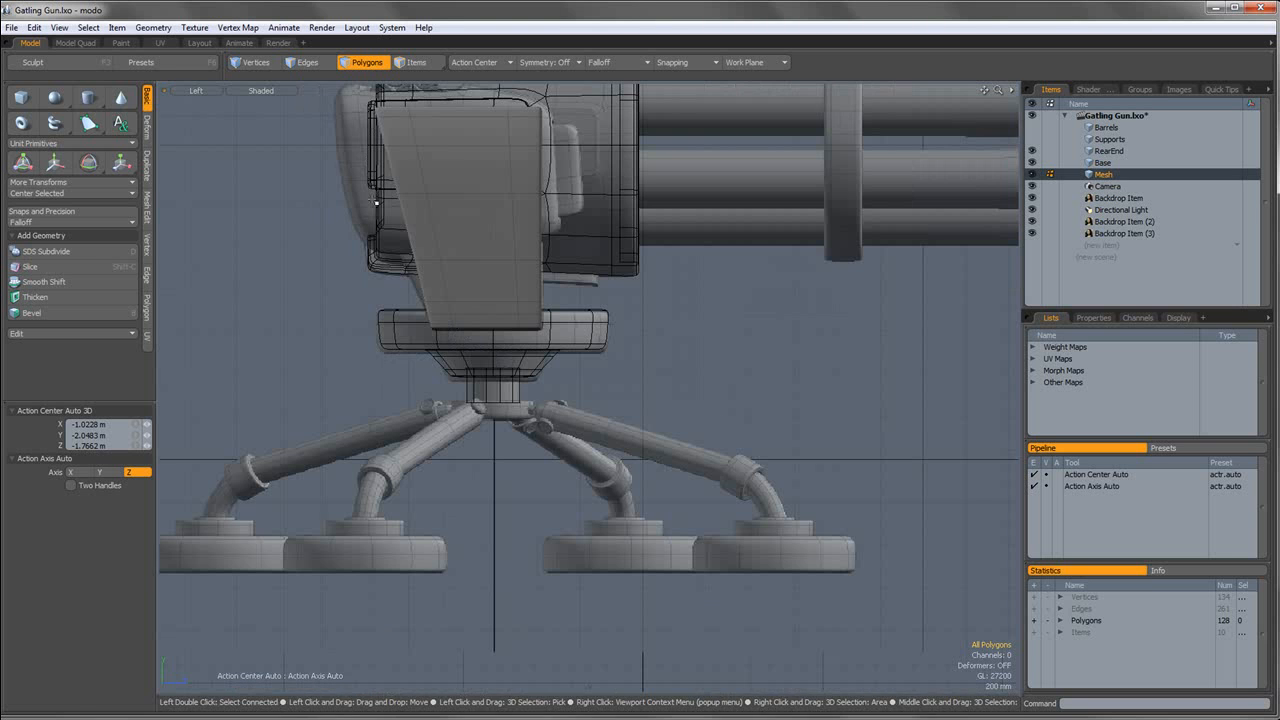
pyautogui.keyDown('alt'); pyautogui.keyDown('shift'); pyautogui.moveTo(373, 200); pyautogui.dragTo(414, 257); pyautogui.keyUp('shift'); pyautogui.keyUp('alt')
# Display the left view in wireframe and move the arm's rear-edge vertices in the row above the platform rearward.
pyautogui.click(279, 92)
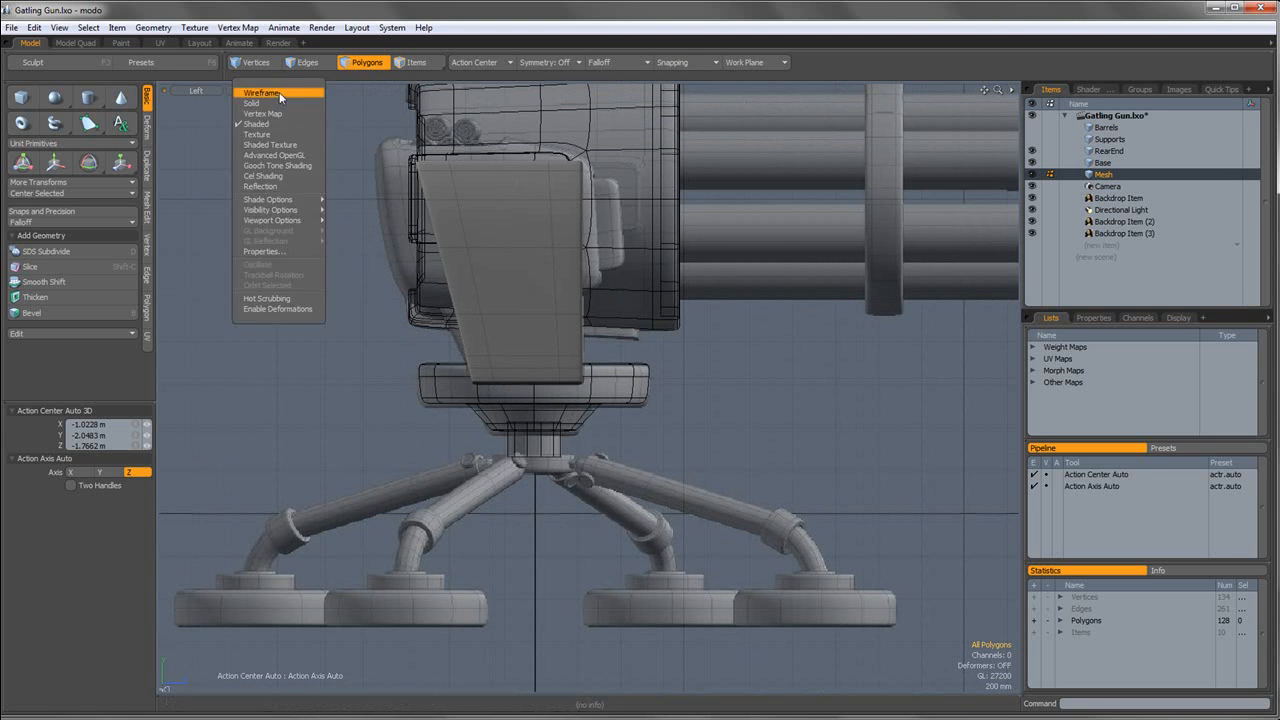
pyautogui.click(279, 92)
pyautogui.click(269, 65)
pyautogui.scroll(3, 425, 285)
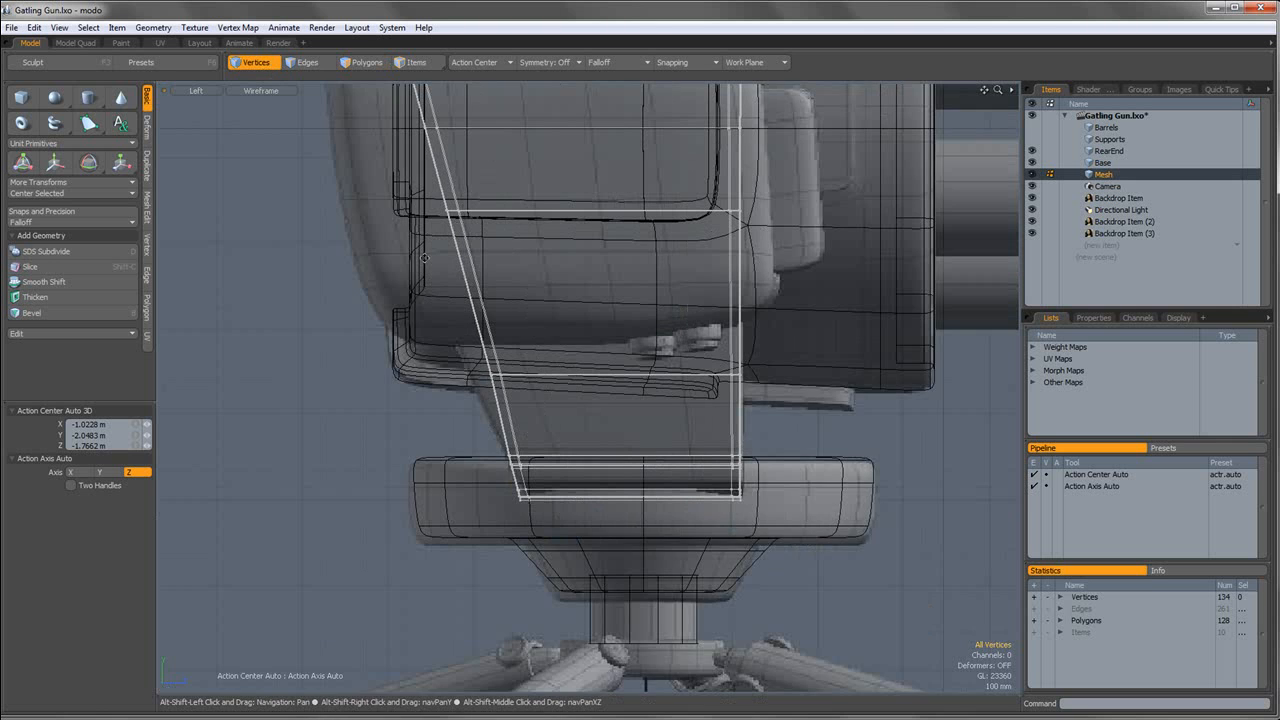
pyautogui.scroll(-3, 428, 290)
pyautogui.scroll(2, 463, 340)
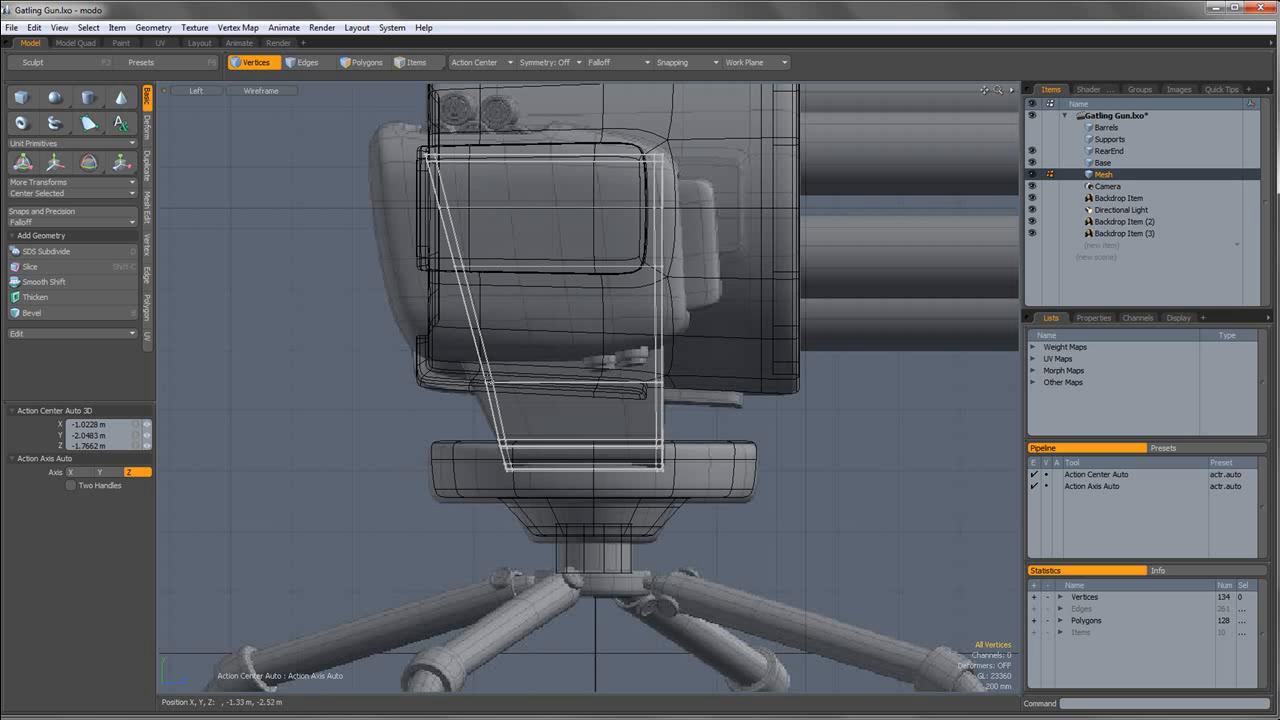
pyautogui.scroll(3, 466, 353)
pyautogui.press('w')
pyautogui.moveTo(588, 411); pyautogui.dragTo(556, 411)
pyautogui.press('q')
# Move the next two rows of rear-edge vertices rearward beside the housing's side panel, the upper row by about 165 mm.
pyautogui.keyDown('alt'); pyautogui.keyDown('shift'); pyautogui.moveTo(472, 263); pyautogui.dragTo(533, 424); pyautogui.keyUp('shift'); pyautogui.keyUp('alt')
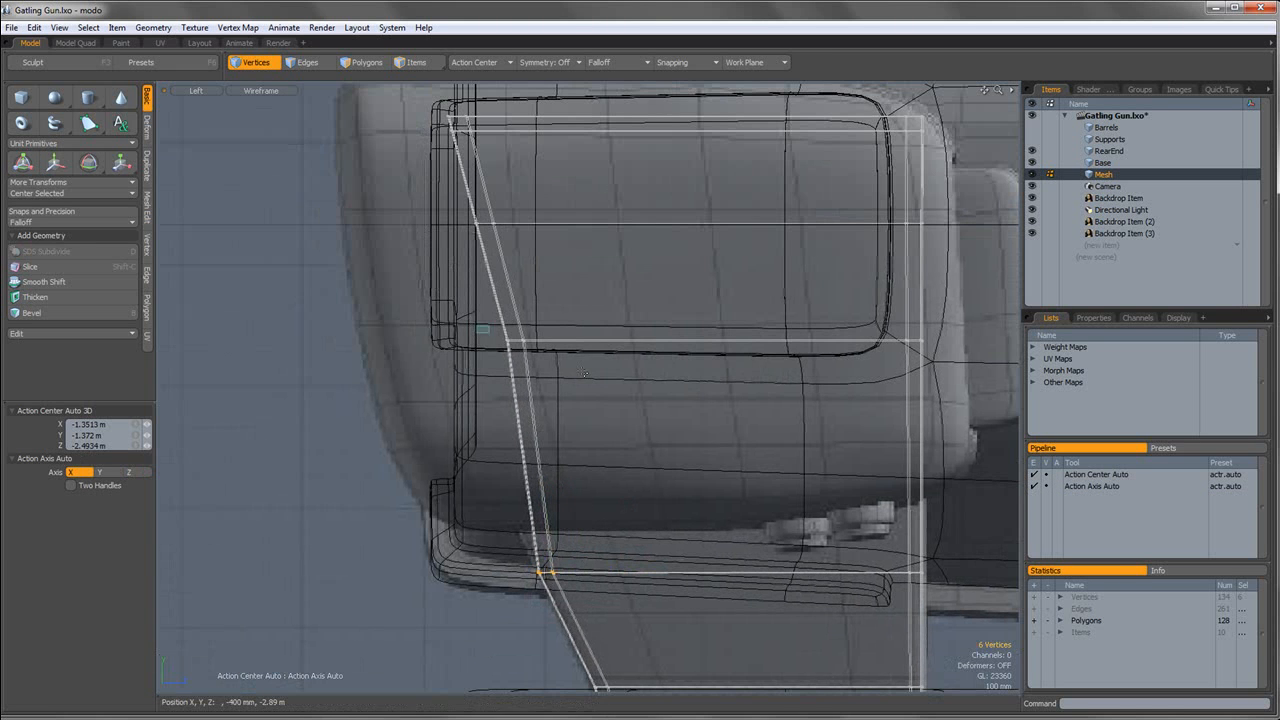
pyautogui.press('w')
pyautogui.moveTo(516, 341); pyautogui.dragTo(551, 436)
pyautogui.press('q')
pyautogui.moveTo(472, 288); pyautogui.dragTo(598, 355, button='right')
pyautogui.press('w')
pyautogui.moveTo(567, 318); pyautogui.dragTo(520, 318)
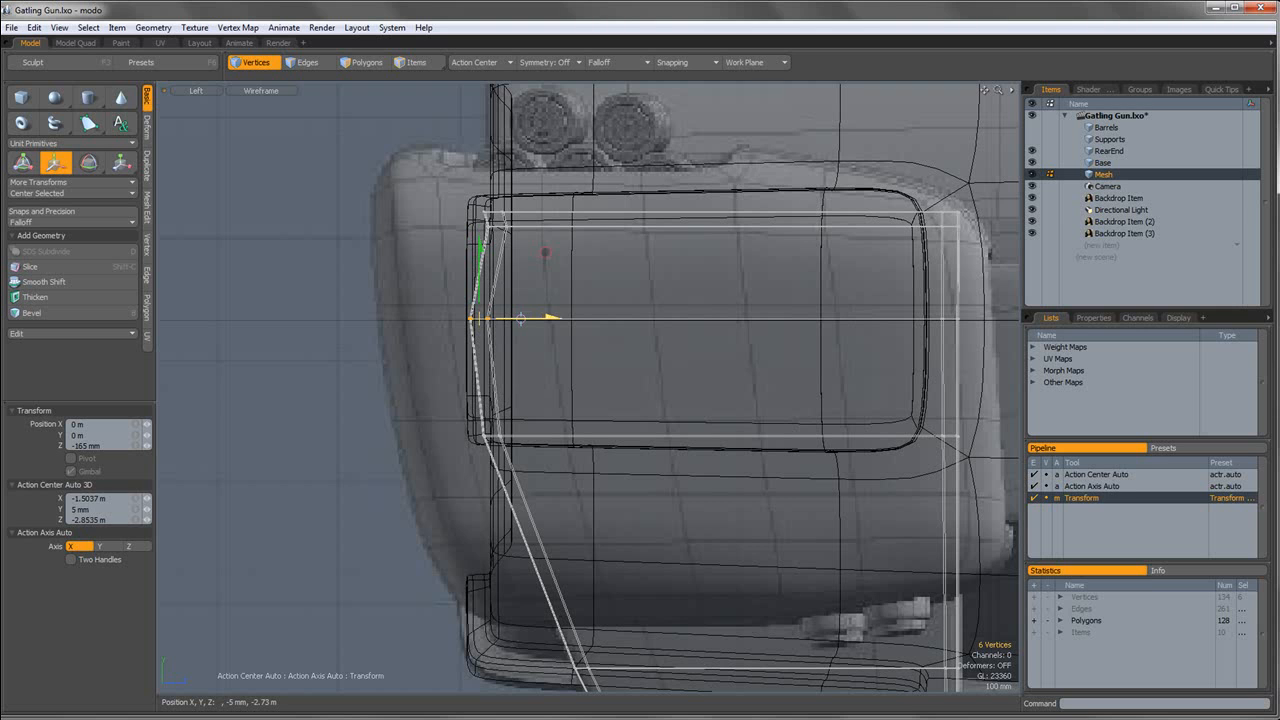
pyautogui.press('q')
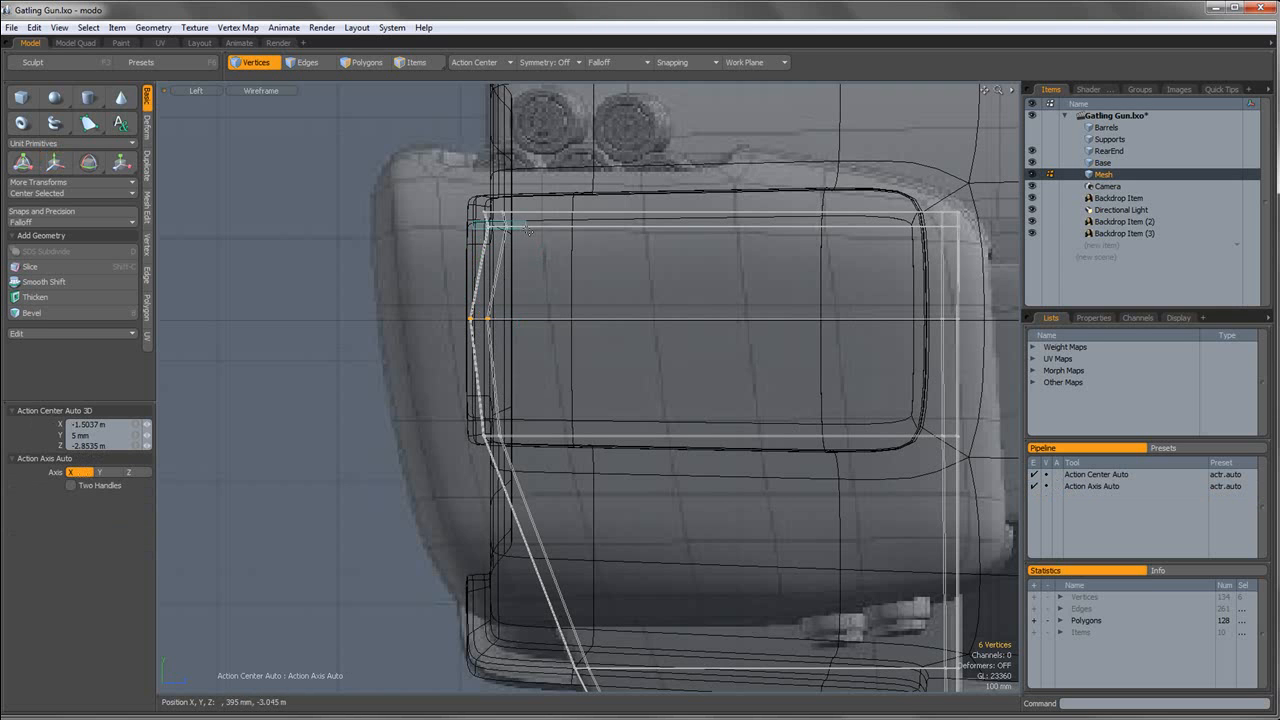
# Move the arm's top two rows of rear-edge vertices rearward in line with the row below.
pyautogui.moveTo(527, 232); pyautogui.dragTo(526, 232, button='right')
pyautogui.press('w')
pyautogui.moveTo(525, 226); pyautogui.dragTo(519, 226)
pyautogui.press('q')
pyautogui.moveTo(516, 203); pyautogui.dragTo(519, 216, button='right')
pyautogui.press('w')
pyautogui.press('q')
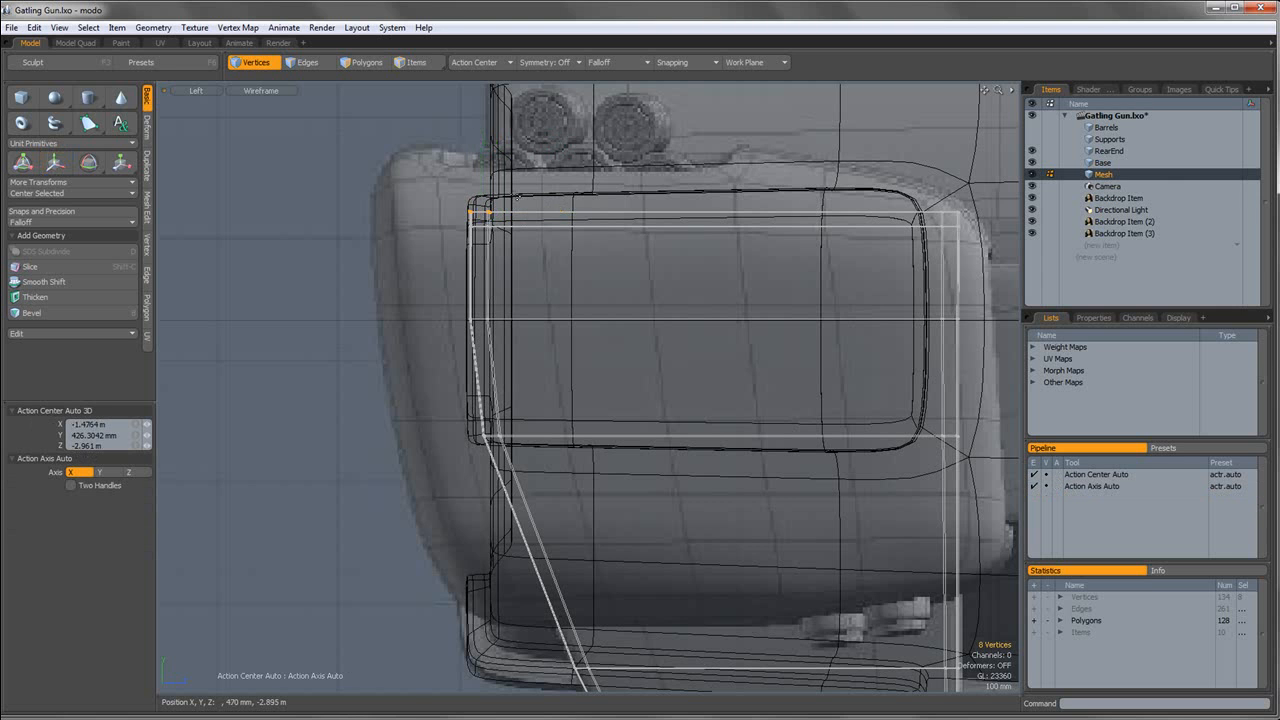
pyautogui.click(541, 206)
# Turn the arm's subdivision on, return to the shaded perspective view and save the scene.
pyautogui.scroll(-3, 541, 206)
pyautogui.press('Tab')
pyautogui.keyDown('alt'); pyautogui.keyDown('shift'); pyautogui.moveTo(562, 202); pyautogui.dragTo(570, 181); pyautogui.keyUp('shift'); pyautogui.keyUp('alt')
pyautogui.click(250, 92)
pyautogui.click(246, 125)
pyautogui.click(198, 91)
pyautogui.click(207, 106)
pyautogui.keyDown('alt'); pyautogui.moveTo(368, 207); pyautogui.dragTo(200, 265); pyautogui.keyUp('alt')
pyautogui.hotkey('ctrl', 's')
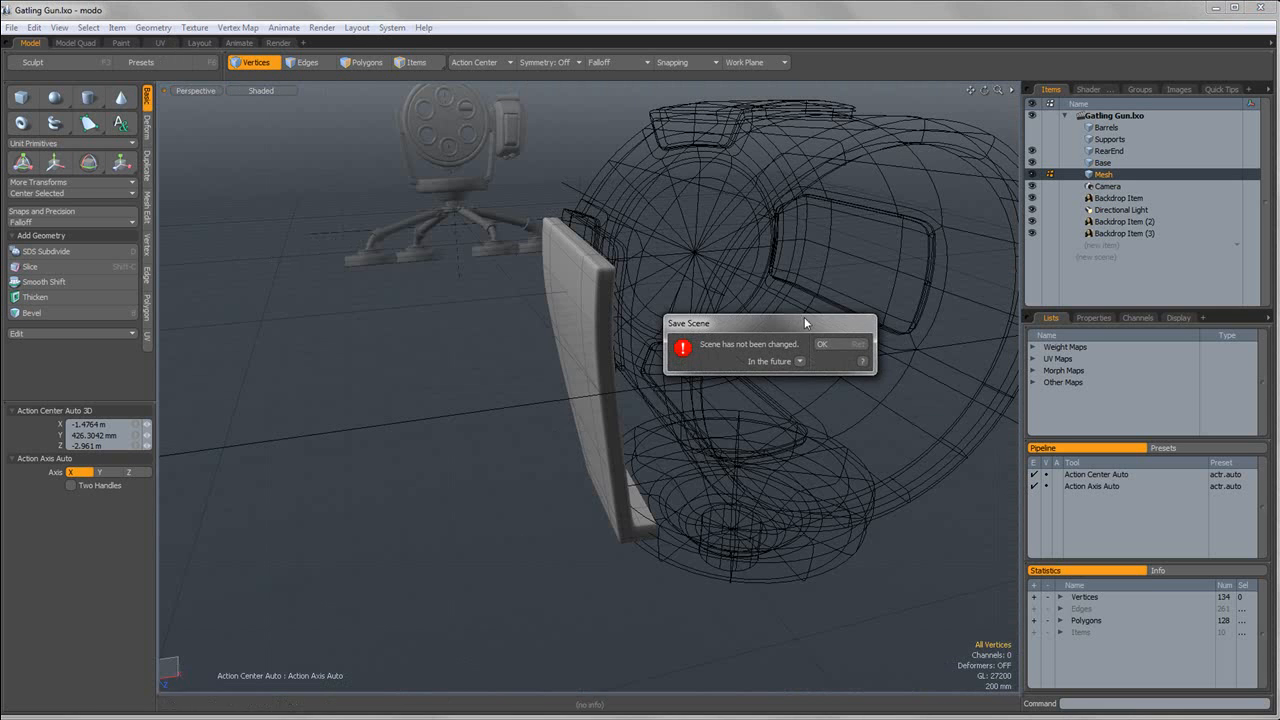
# Set the action center to Origin and mirror the whole bracket arm across the X axis to the gun's other side.
pyautogui.scroll(-5, 737, 291)
pyautogui.keyDown('alt'); pyautogui.moveTo(737, 291); pyautogui.dragTo(624, 293); pyautogui.keyUp('alt')
pyautogui.click(473, 62)
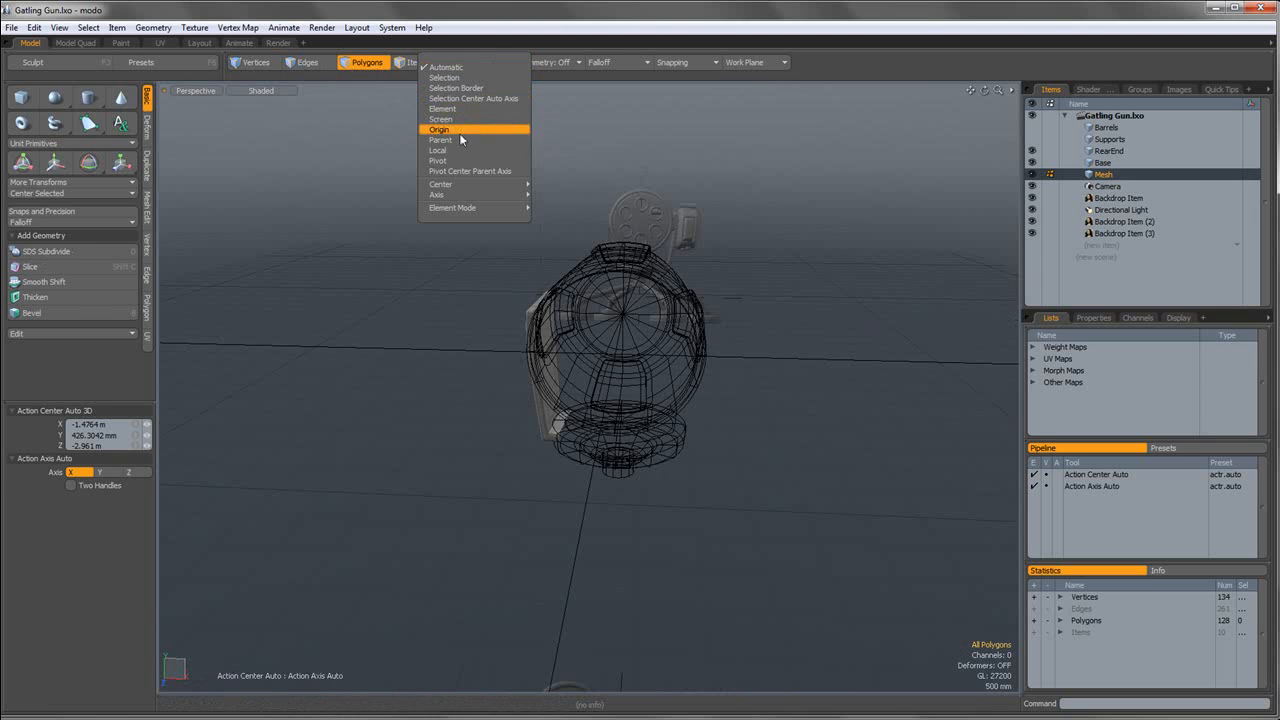
pyautogui.click(459, 130)
pyautogui.doubleClick(555, 325)
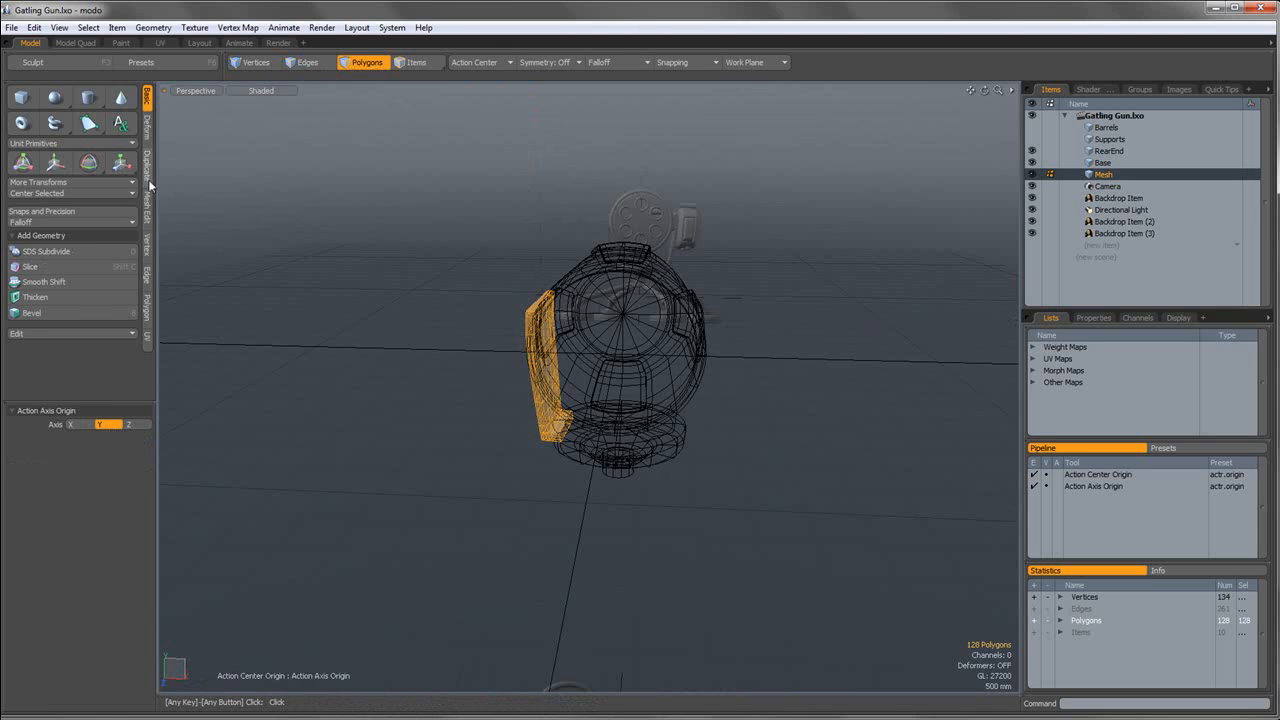
pyautogui.click(148, 176)
pyautogui.click(52, 125)
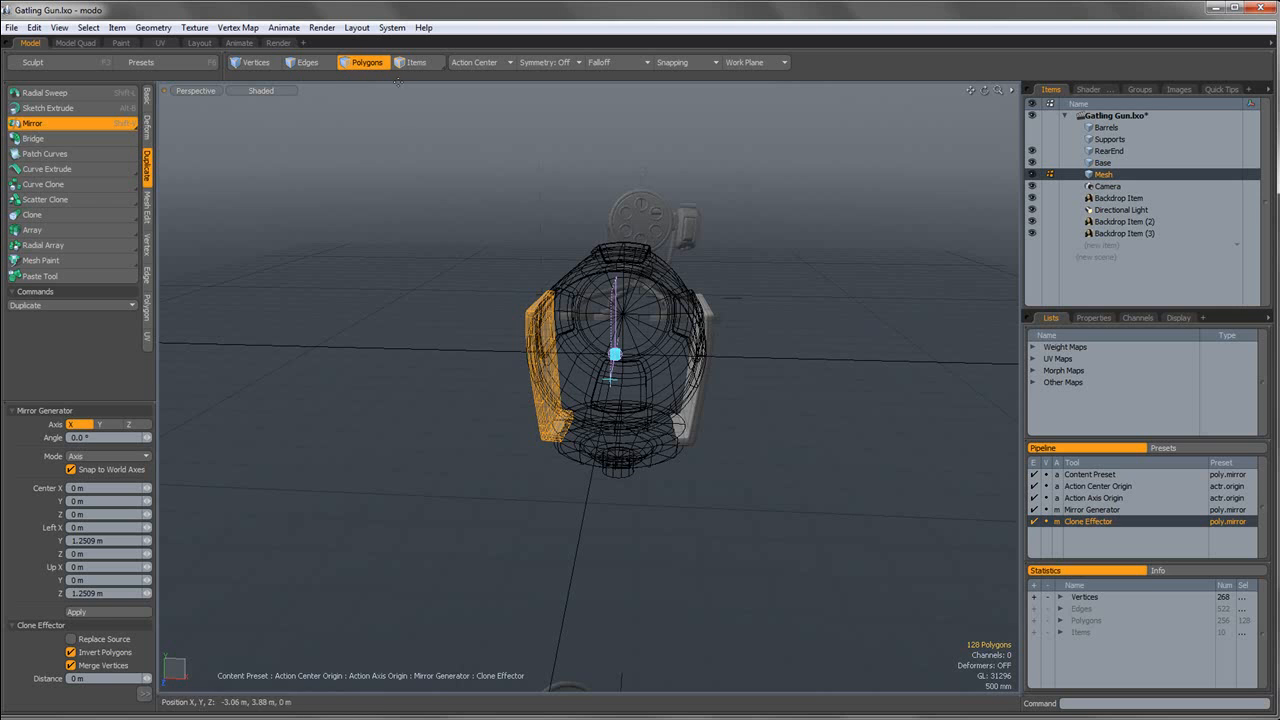
pyautogui.press('space')
pyautogui.click(532, 256)
# Save the scene with both bracket arms.
pyautogui.scroll(3, 588, 284)
pyautogui.hotkey('ctrl', 's')
pyautogui.hotkey('ctrl', 's')
pyautogui.click(824, 344)
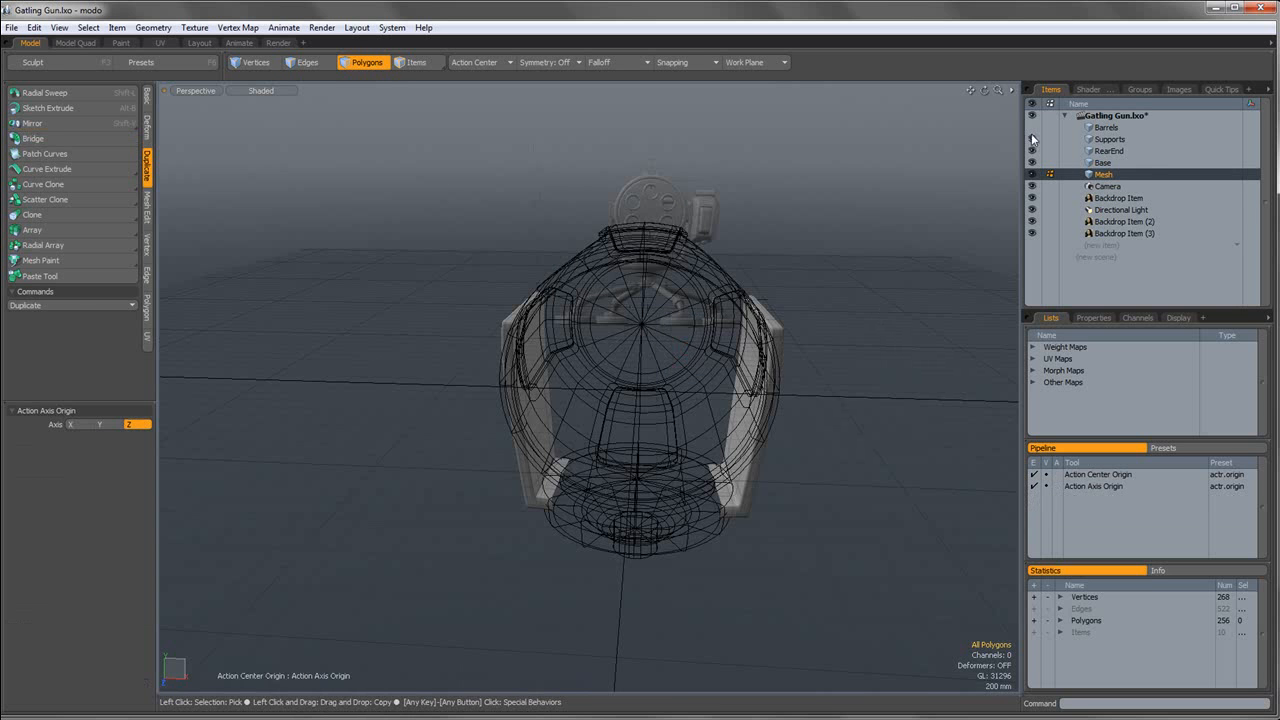
# Show the Supports and Barrels items and select all five mesh items from Barrels to Mesh to review the assembled gun.
pyautogui.moveTo(1032, 138); pyautogui.dragTo(1032, 128)
pyautogui.click(1108, 129)
pyautogui.keyDown('shift'); pyautogui.click(1110, 175); pyautogui.keyUp('shift')
pyautogui.keyDown('alt'); pyautogui.moveTo(811, 341); pyautogui.dragTo(706, 352); pyautogui.keyUp('alt')
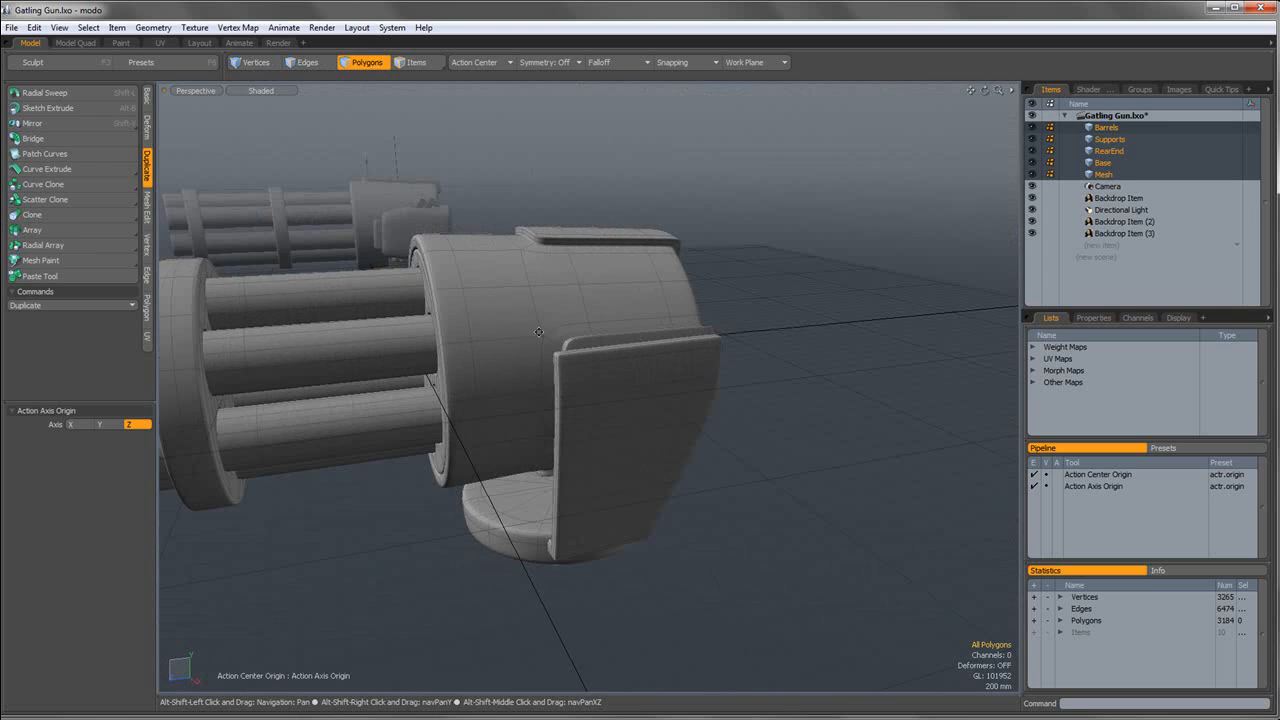
pyautogui.keyDown('alt'); pyautogui.keyDown('shift'); pyautogui.moveTo(538, 332); pyautogui.dragTo(637, 343); pyautogui.keyUp('shift'); pyautogui.keyUp('alt')
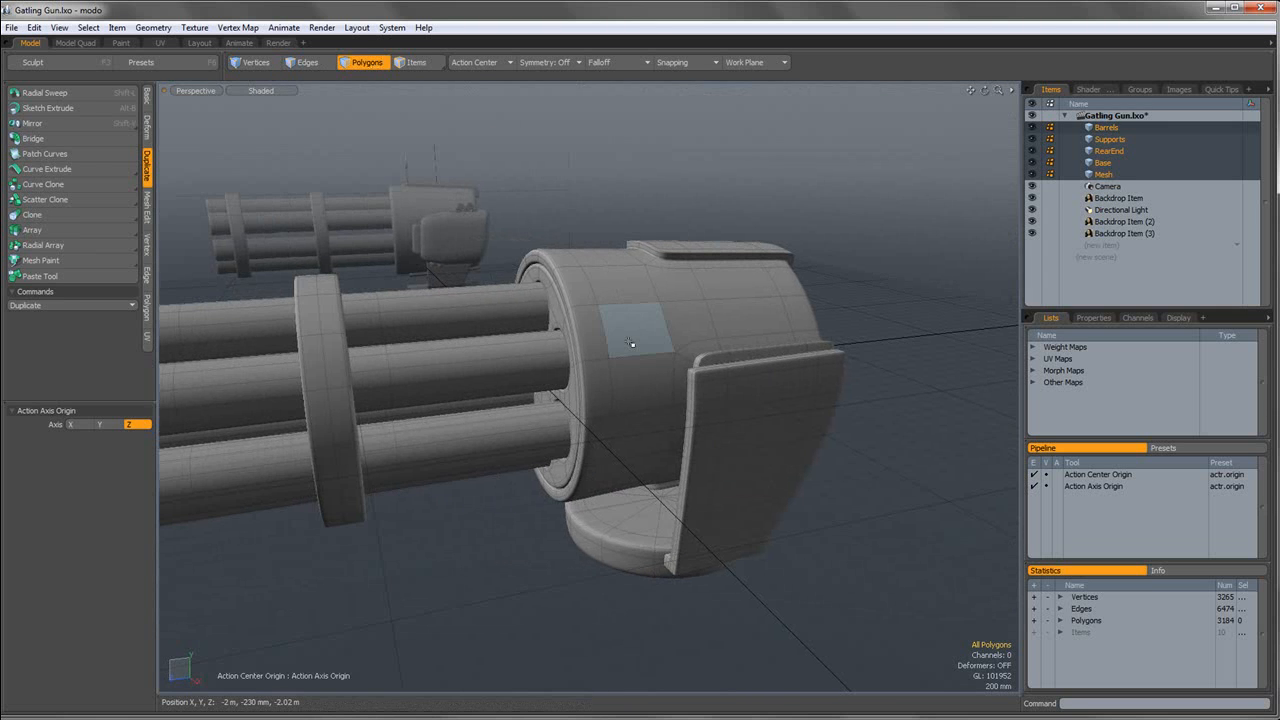